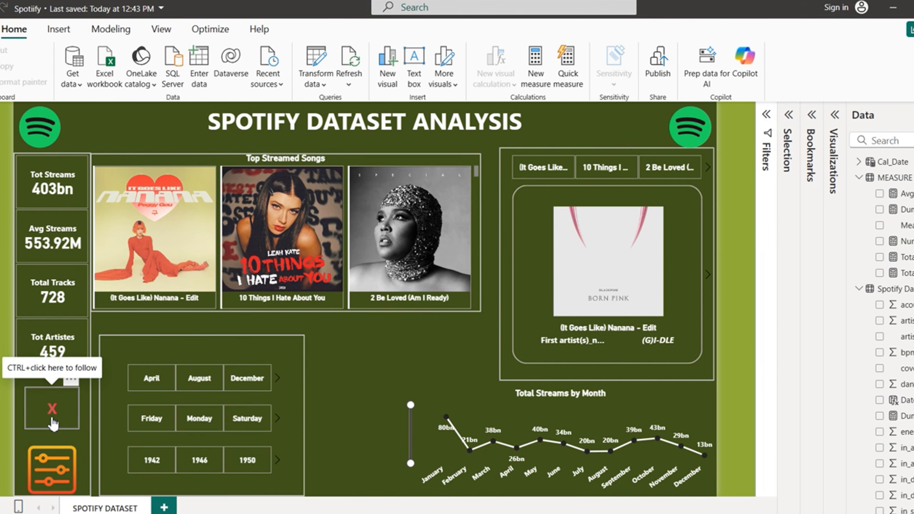
Step: Hide and restore the slicer panel, dismiss the sign-in prompt and collapse the Filters pane
{"action": "left_click", "coordinate": [53, 423], "text": "ctrl"}
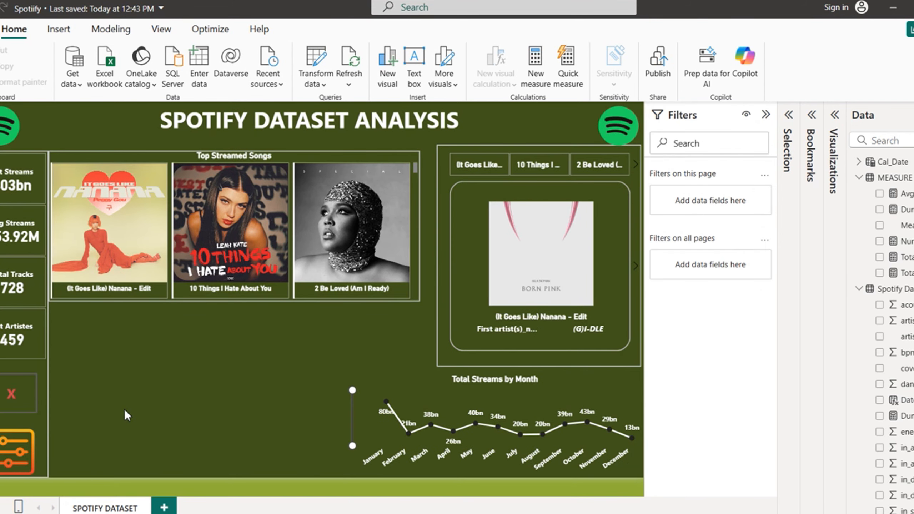
{"action": "left_click", "coordinate": [23, 456], "text": "ctrl"}
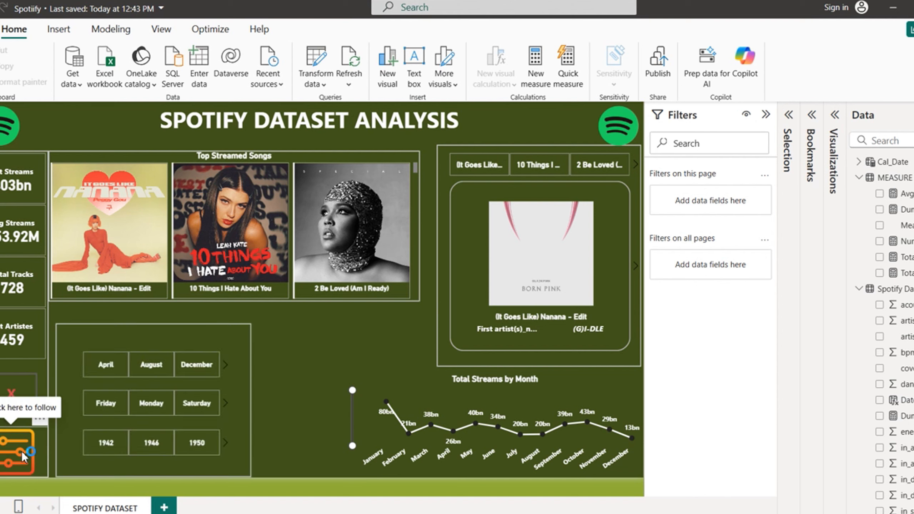
{"action": "left_click", "coordinate": [412, 334]}
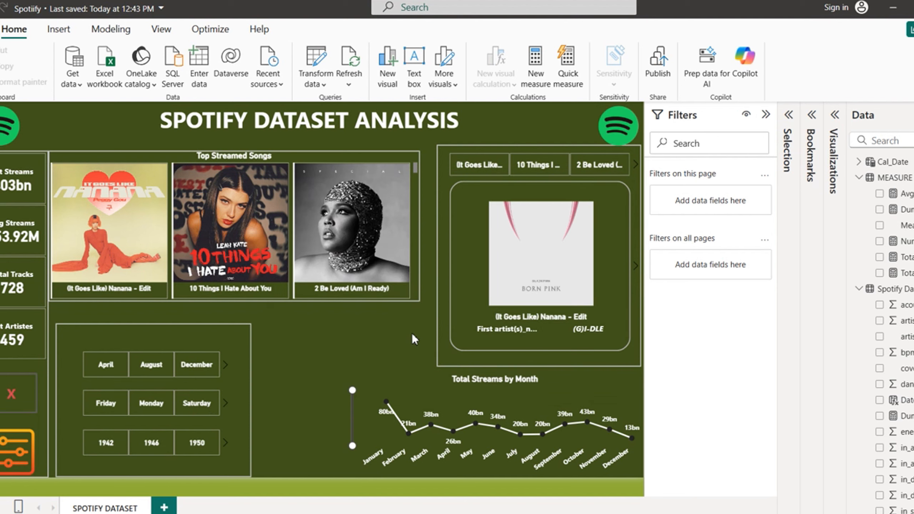
{"action": "left_click", "coordinate": [766, 115]}
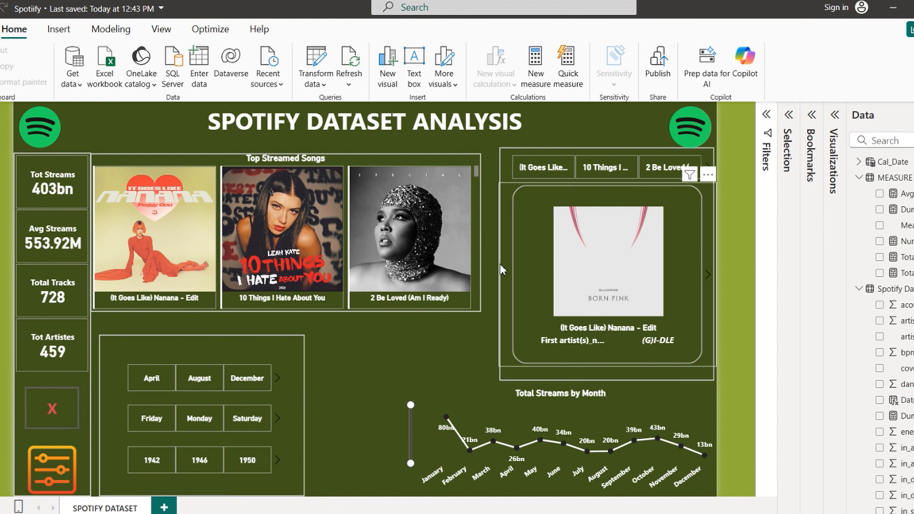
Step: Flip the song card between its statistics page and album cover twice
{"action": "left_click", "coordinate": [711, 276]}
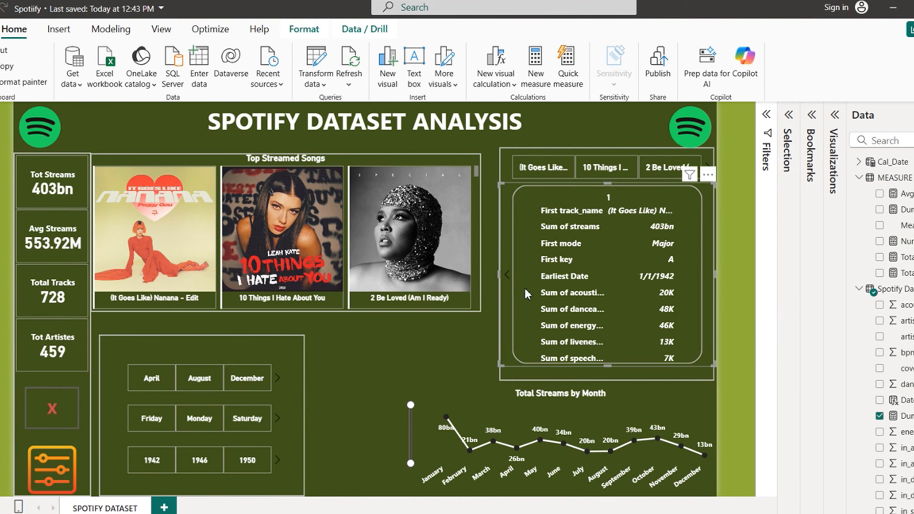
{"action": "left_click", "coordinate": [508, 275]}
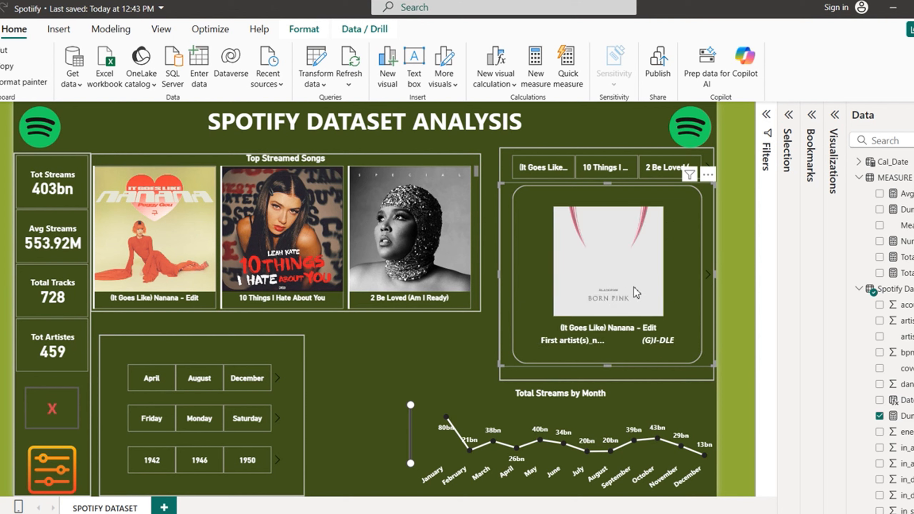
{"action": "left_click", "coordinate": [711, 279]}
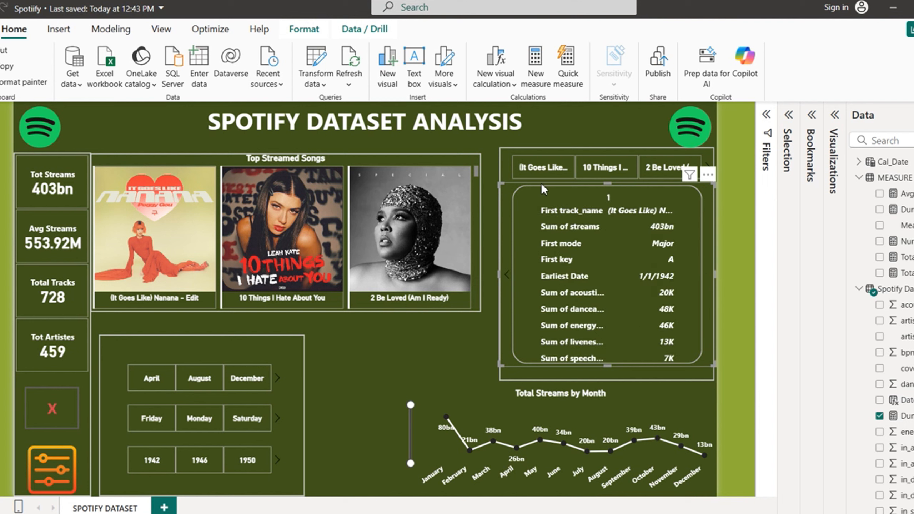
{"action": "left_click", "coordinate": [508, 276]}
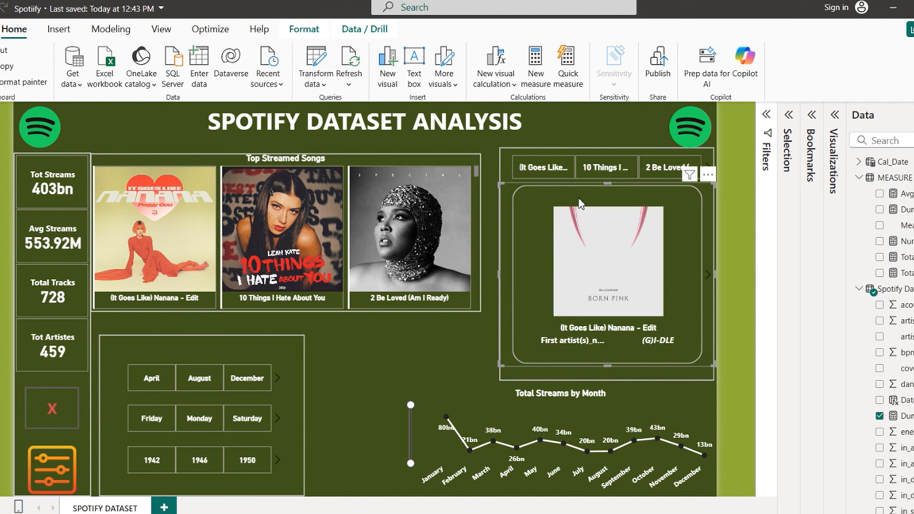
Step: Filter the report to '10 Things I Hate About You' and view that song's card statistics
{"action": "left_click", "coordinate": [613, 170]}
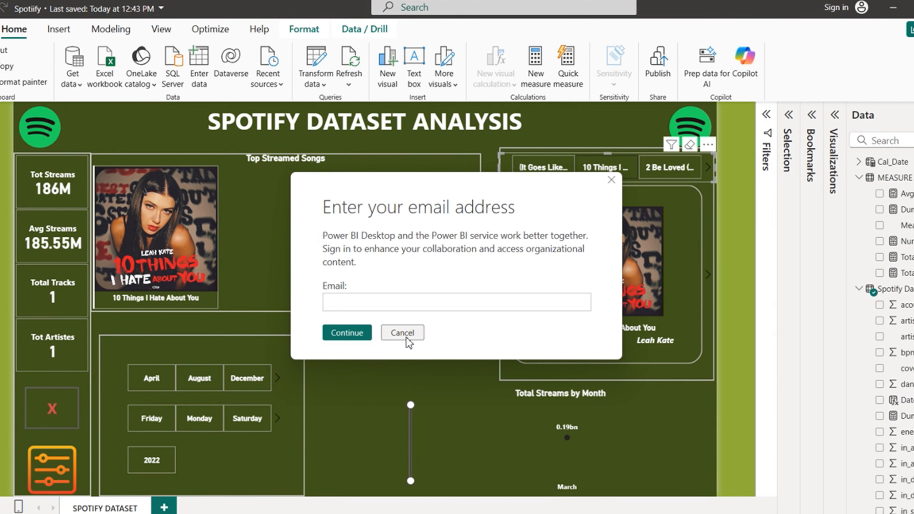
{"action": "left_click", "coordinate": [407, 339]}
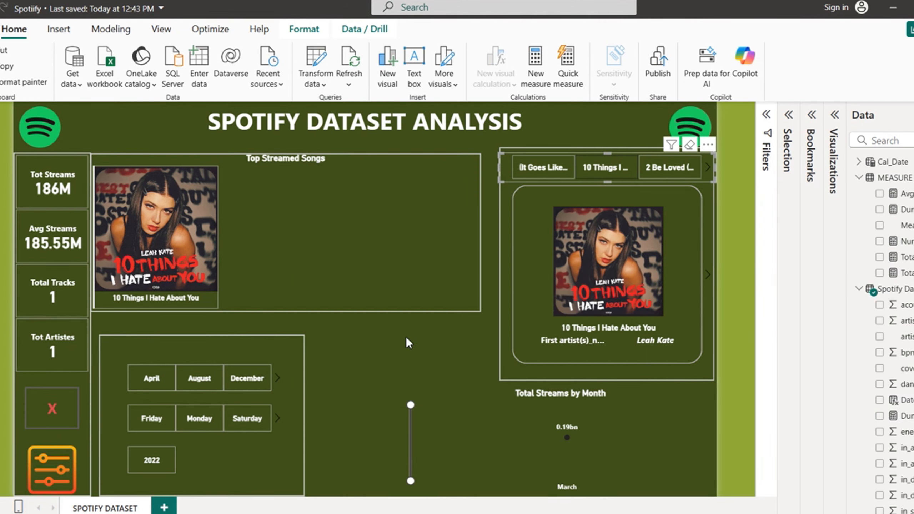
{"action": "left_click", "coordinate": [407, 339]}
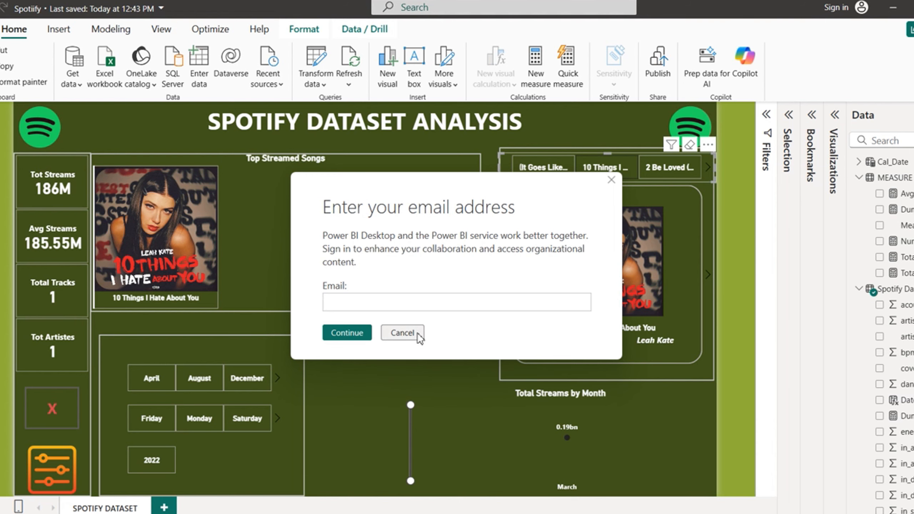
{"action": "left_click", "coordinate": [417, 335]}
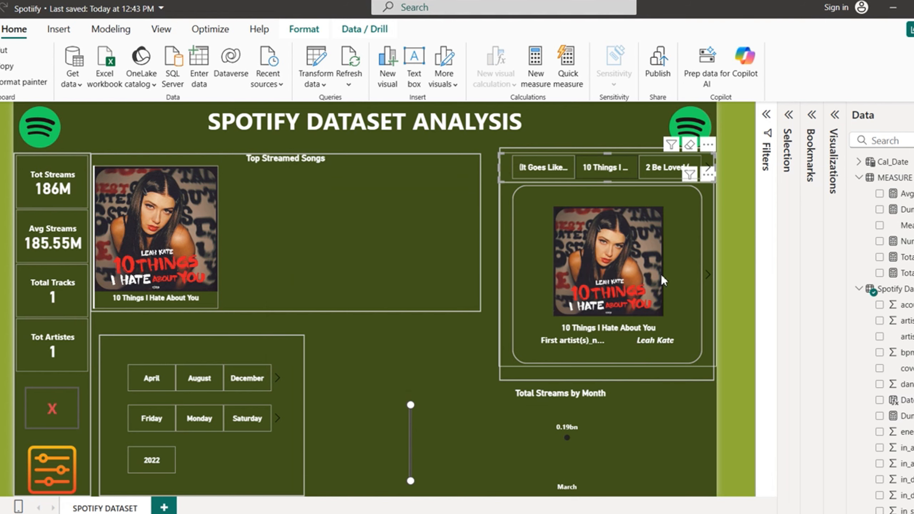
{"action": "left_click", "coordinate": [707, 277]}
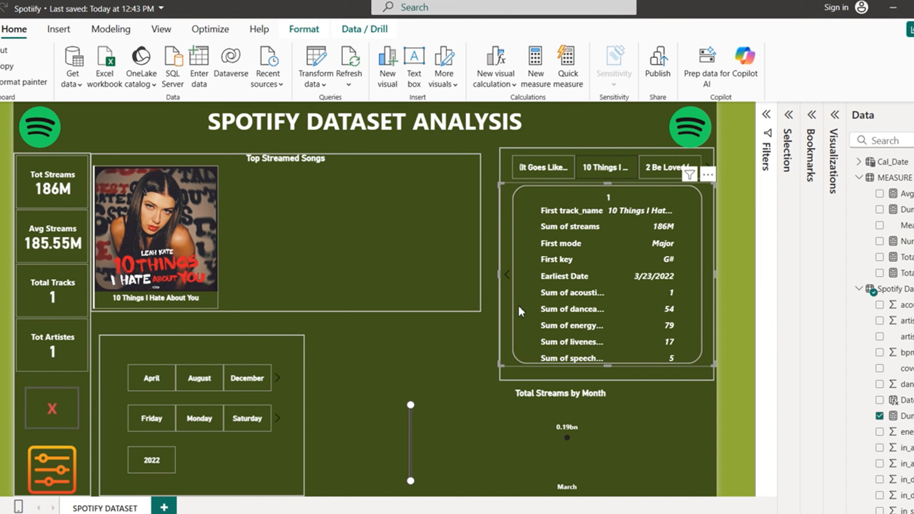
{"action": "left_click", "coordinate": [508, 275]}
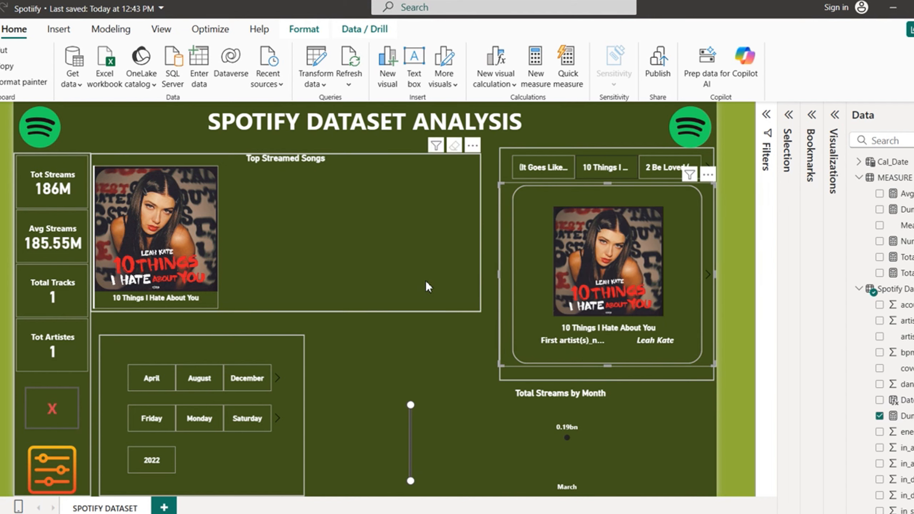
Step: Clear the song filter to show all tracks and close the recurring sign-in prompt
{"action": "left_click", "coordinate": [606, 171]}
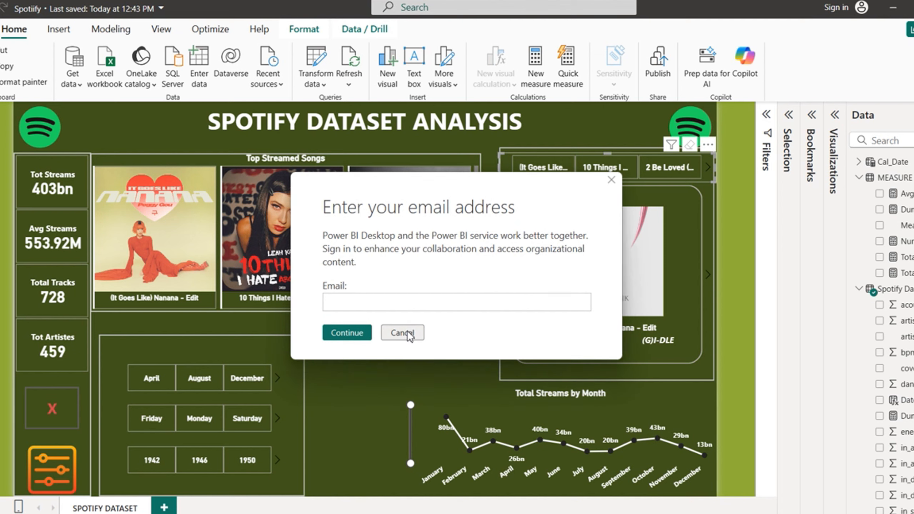
{"action": "left_click", "coordinate": [408, 333]}
{"action": "left_click", "coordinate": [408, 333]}
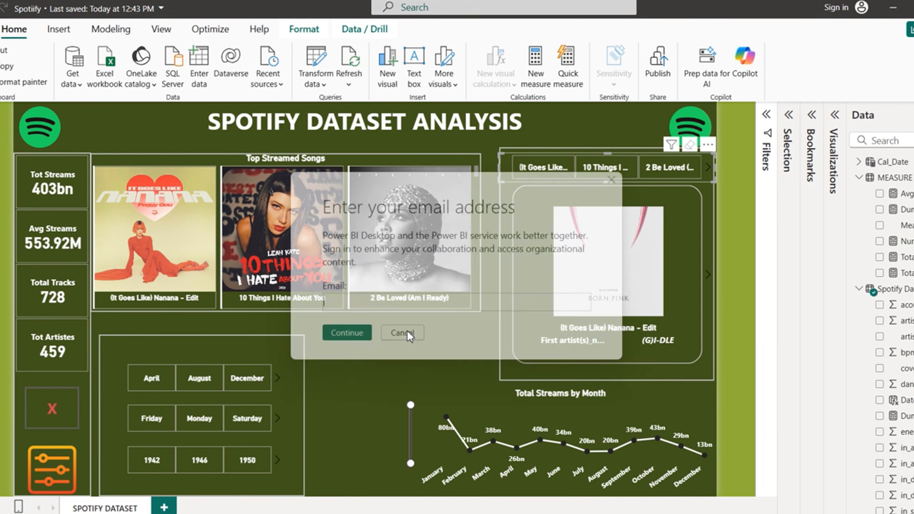
{"action": "left_click", "coordinate": [408, 332]}
{"action": "left_click", "coordinate": [409, 335]}
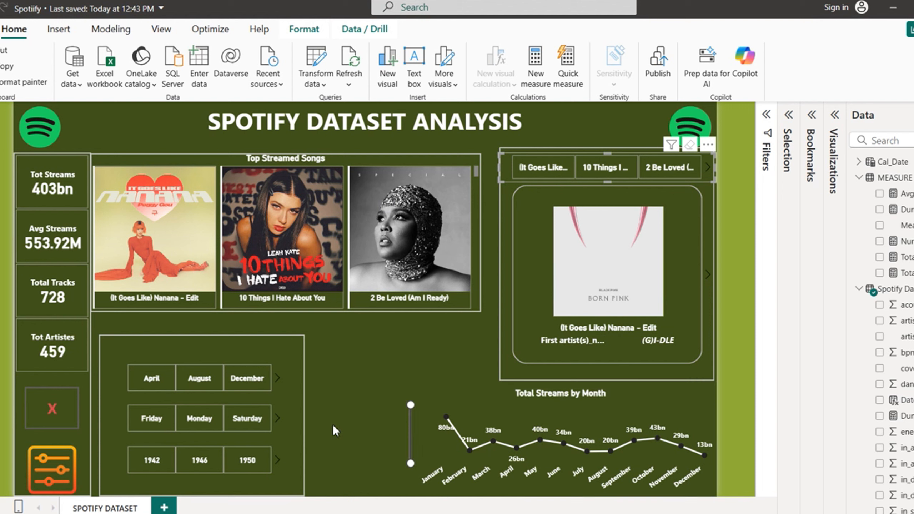
Step: Deselect the song carousel visual on the report
{"action": "left_click", "coordinate": [339, 442]}
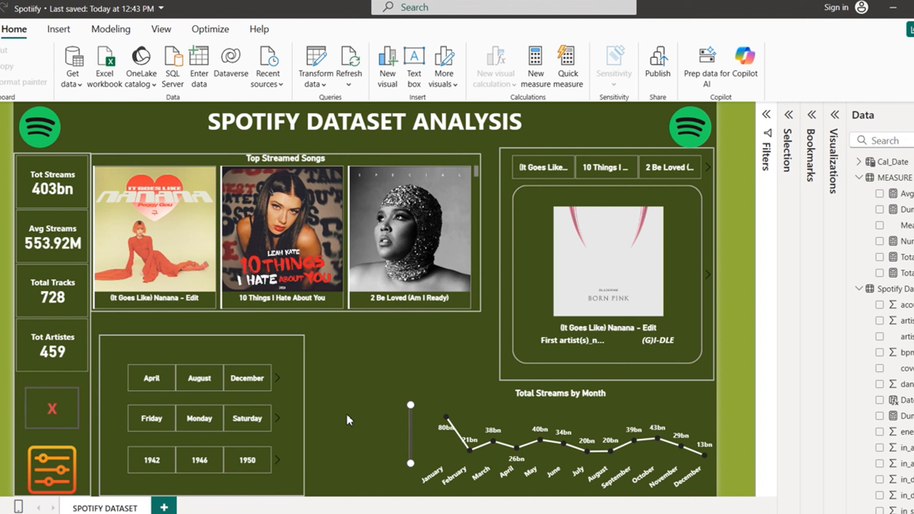
{"action": "mouse_move", "coordinate": [678, 513]}
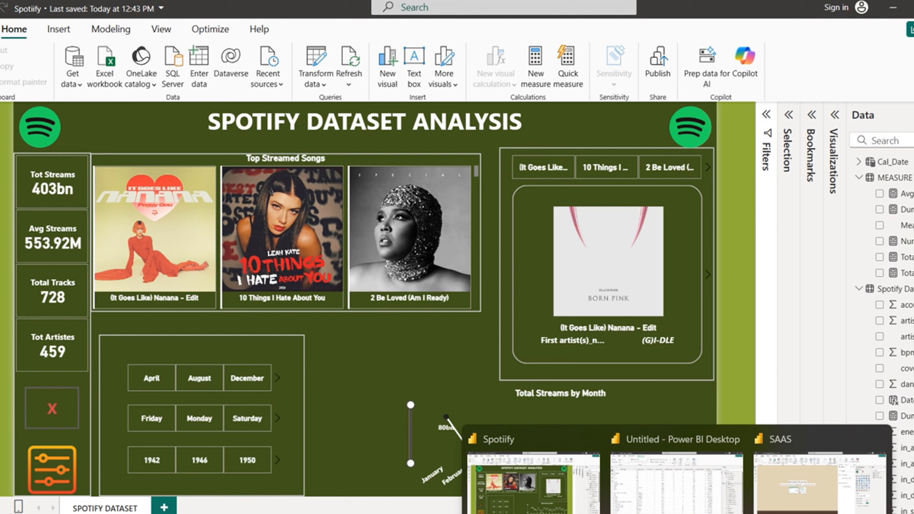
{"action": "mouse_move", "coordinate": [674, 486]}
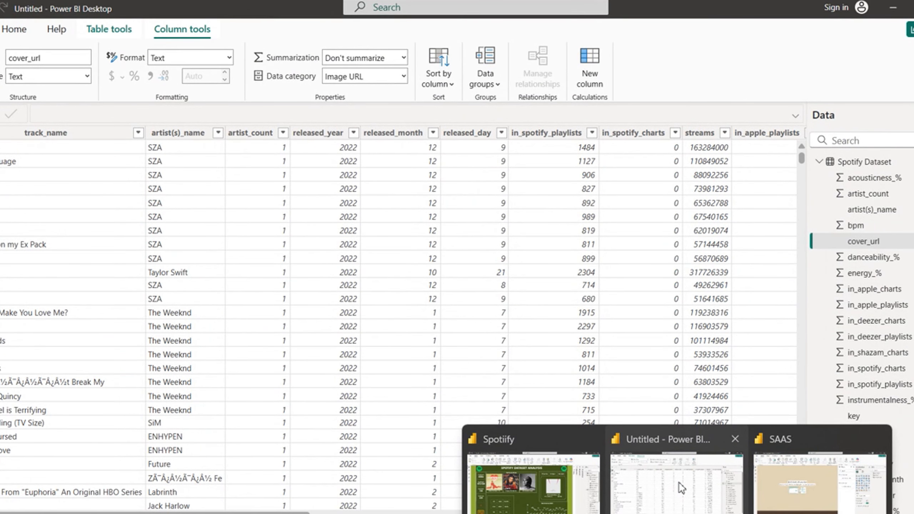
Step: In the Untitled file, browse the Spotify Dataset columns and select cover_url
{"action": "left_click", "coordinate": [682, 488]}
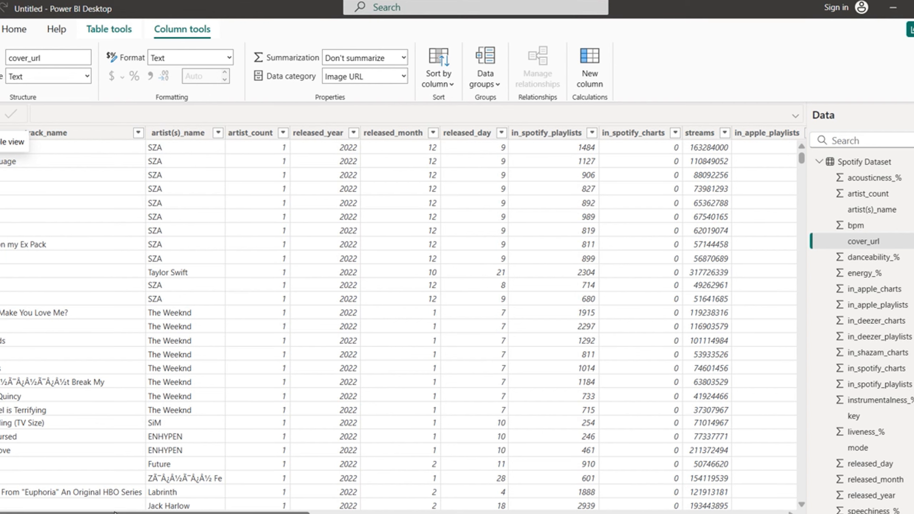
{"action": "scroll", "coordinate": [109, 512], "scroll_direction": "left", "scroll_amount": 1}
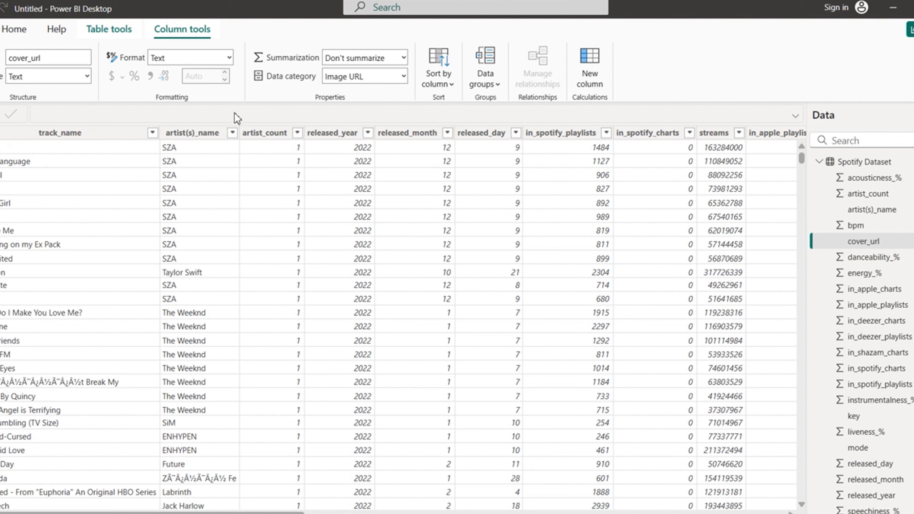
{"action": "left_click", "coordinate": [197, 145]}
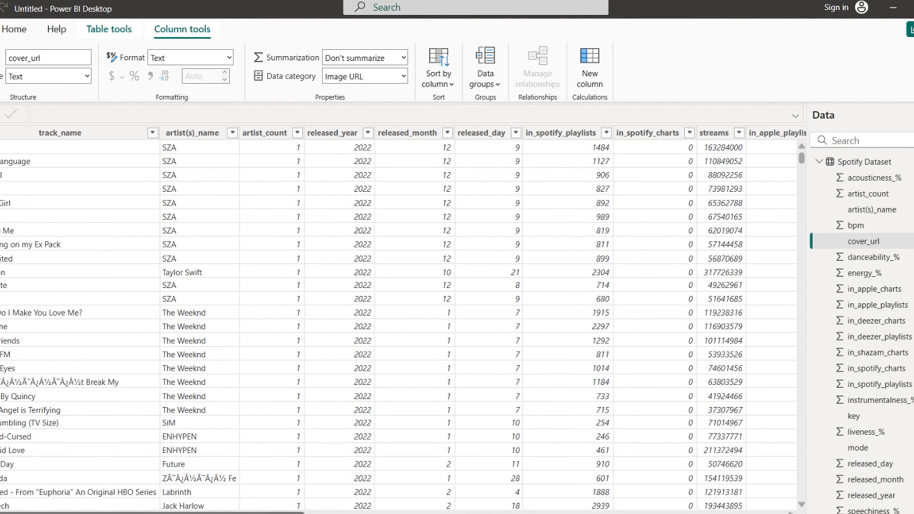
{"action": "left_click_drag", "start_coordinate": [270, 513], "coordinate": [348, 512]}
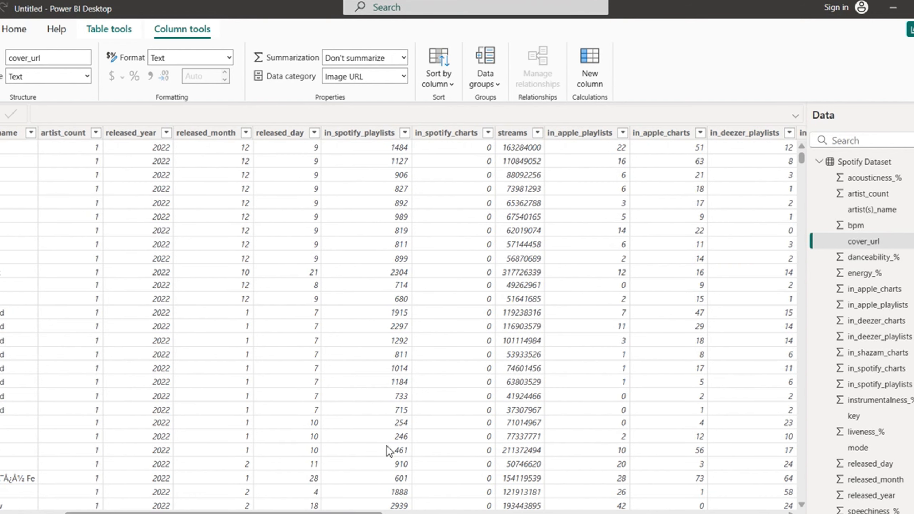
{"action": "left_click_drag", "start_coordinate": [354, 513], "coordinate": [776, 496]}
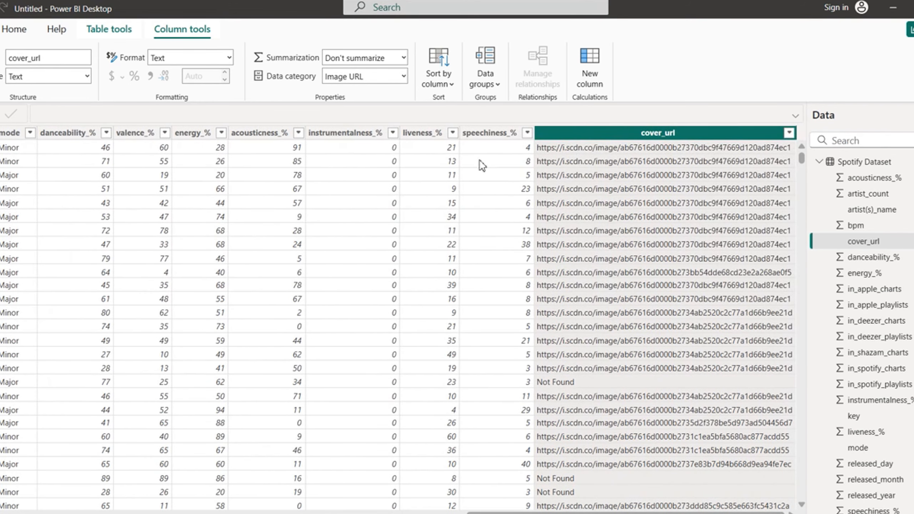
{"action": "left_click", "coordinate": [484, 137]}
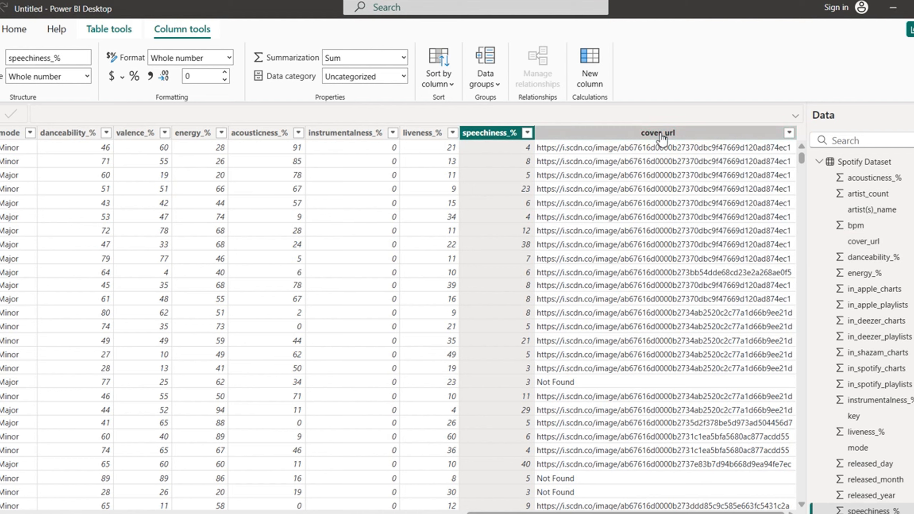
{"action": "left_click", "coordinate": [657, 134]}
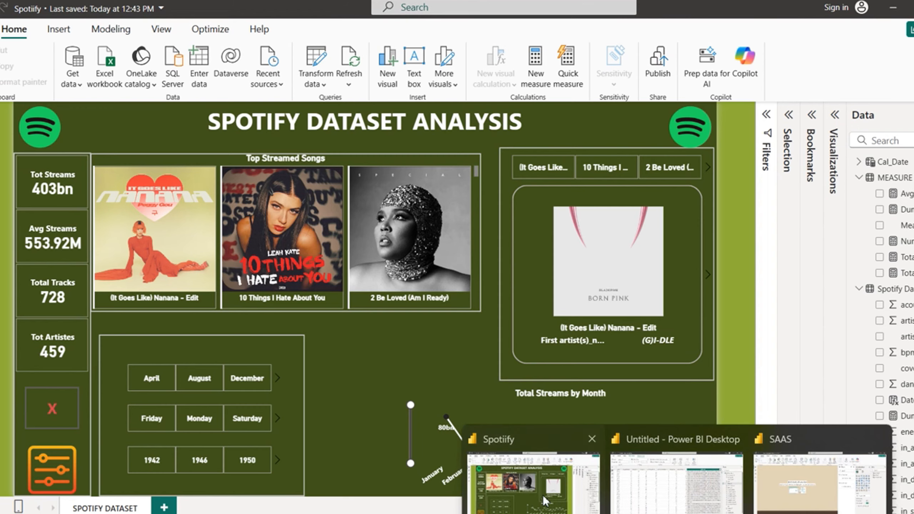
Step: Compare with the Spotiify report, then set cover_url's data category to Image URL
{"action": "left_click", "coordinate": [526, 475]}
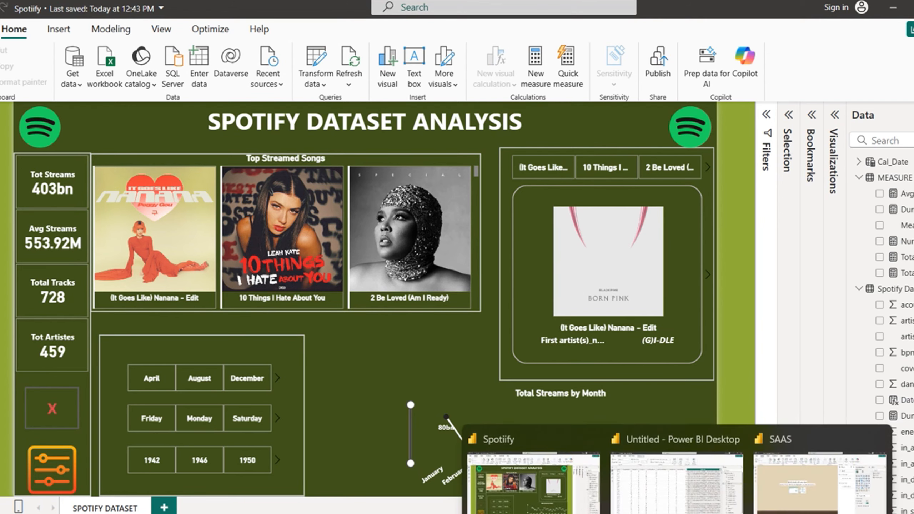
{"action": "left_click", "coordinate": [634, 507]}
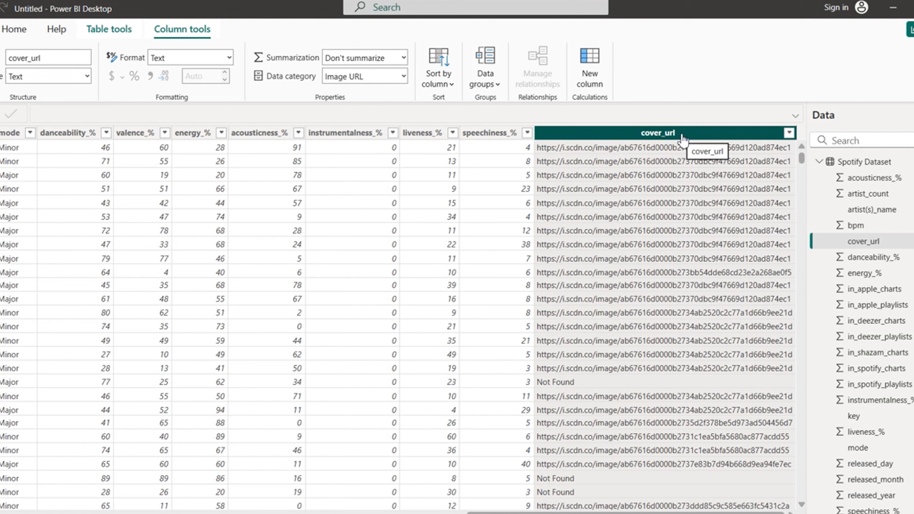
{"action": "left_click", "coordinate": [404, 76]}
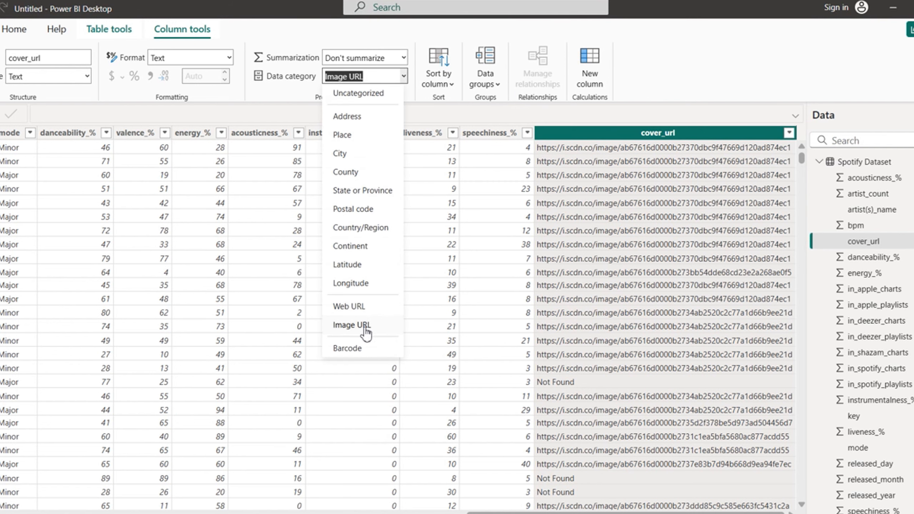
{"action": "left_click", "coordinate": [754, 58]}
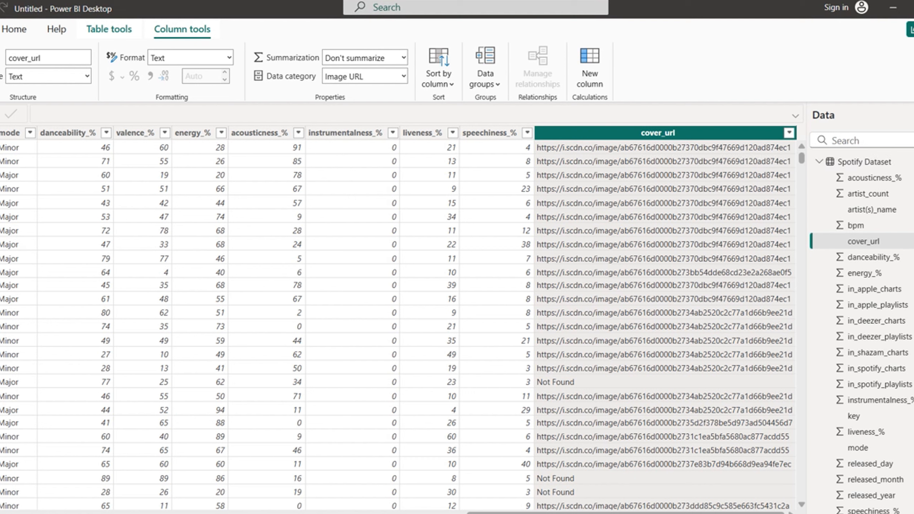
Step: Read the Spotiify report's canvas background colour hex code, #40531A, from its page format settings
{"action": "left_click", "coordinate": [1, 115]}
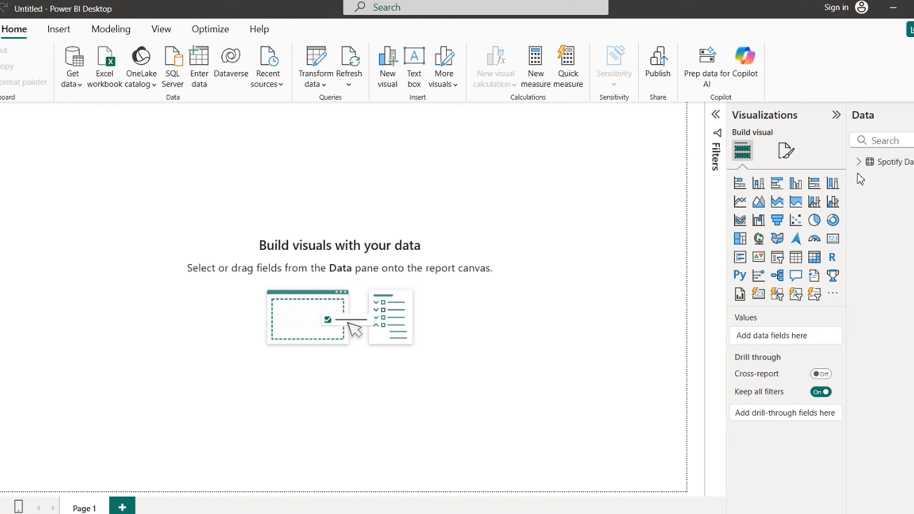
{"action": "mouse_move", "coordinate": [863, 173]}
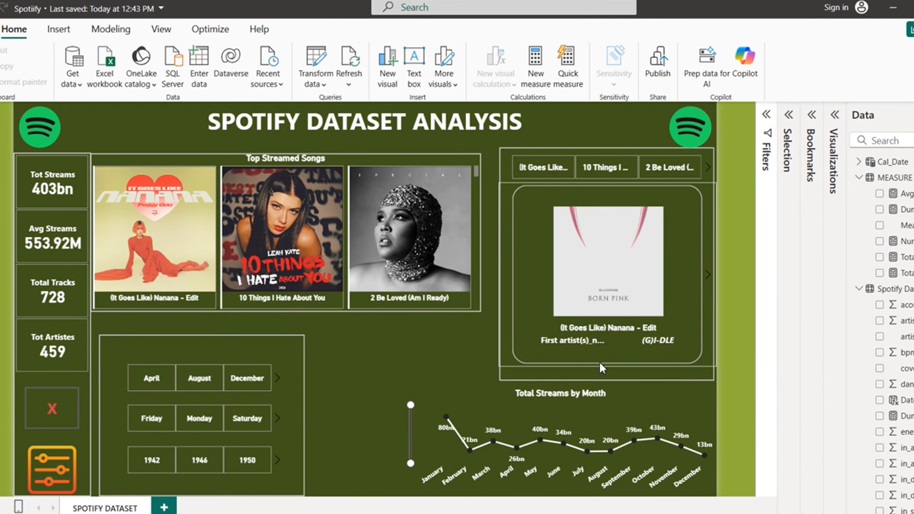
{"action": "left_click", "coordinate": [557, 503]}
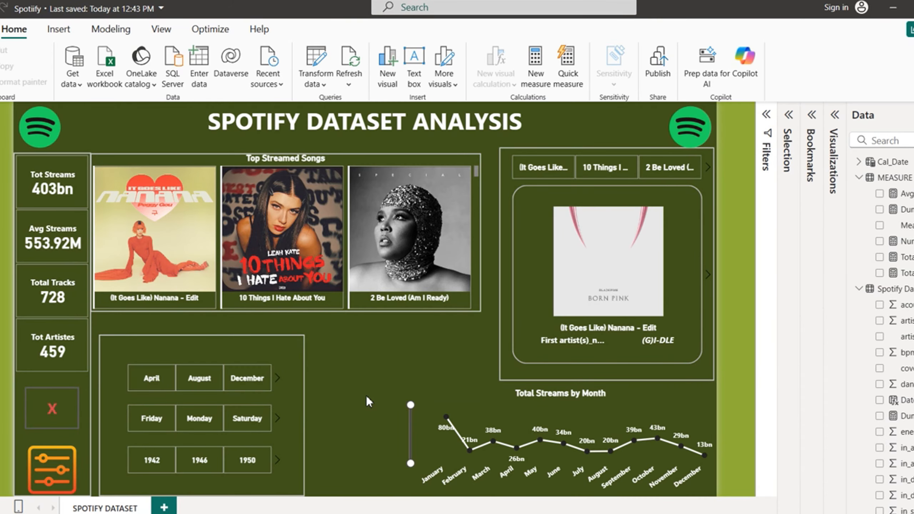
{"action": "left_click", "coordinate": [835, 119]}
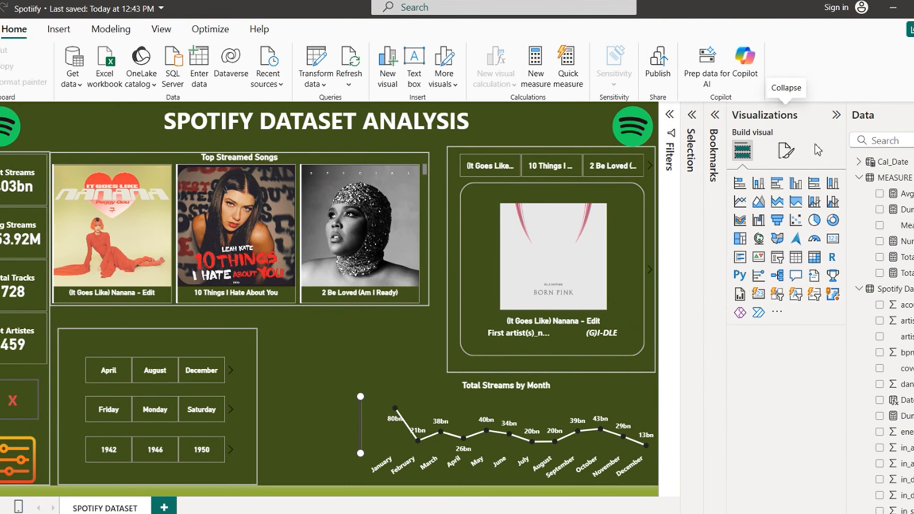
{"action": "left_click", "coordinate": [785, 153]}
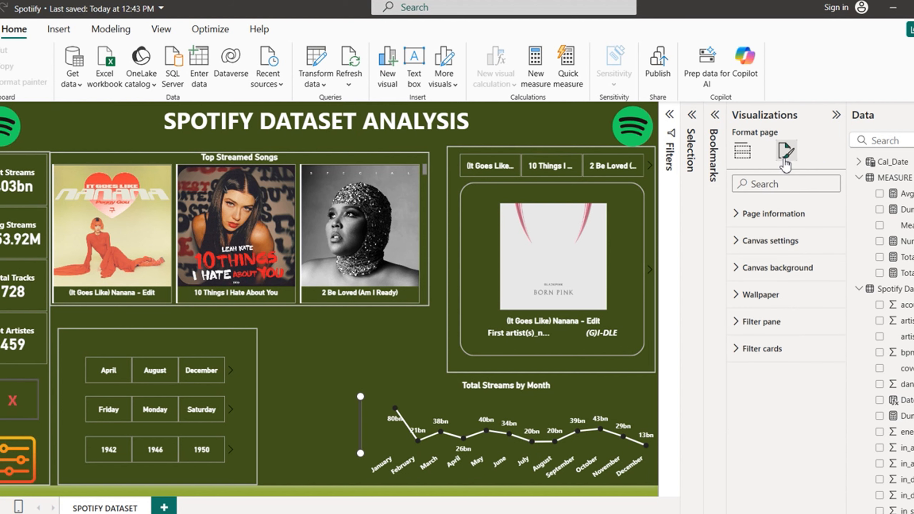
{"action": "left_click", "coordinate": [739, 268]}
{"action": "left_click", "coordinate": [765, 312]}
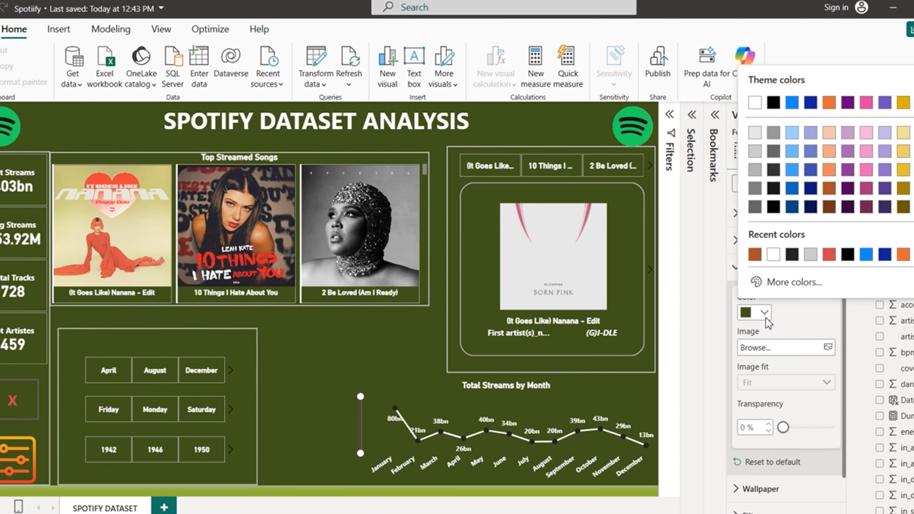
{"action": "left_click", "coordinate": [796, 282]}
{"action": "key", "text": "ctrl+c"}
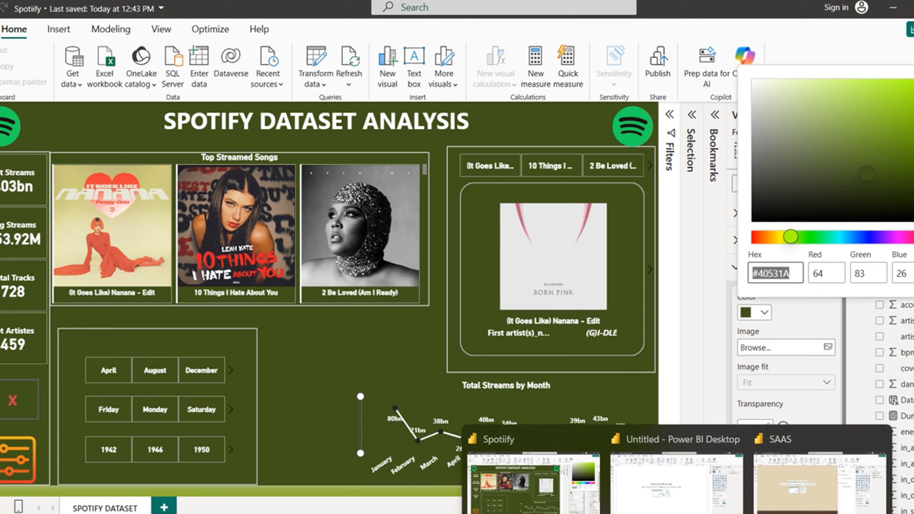
{"action": "left_click", "coordinate": [669, 504]}
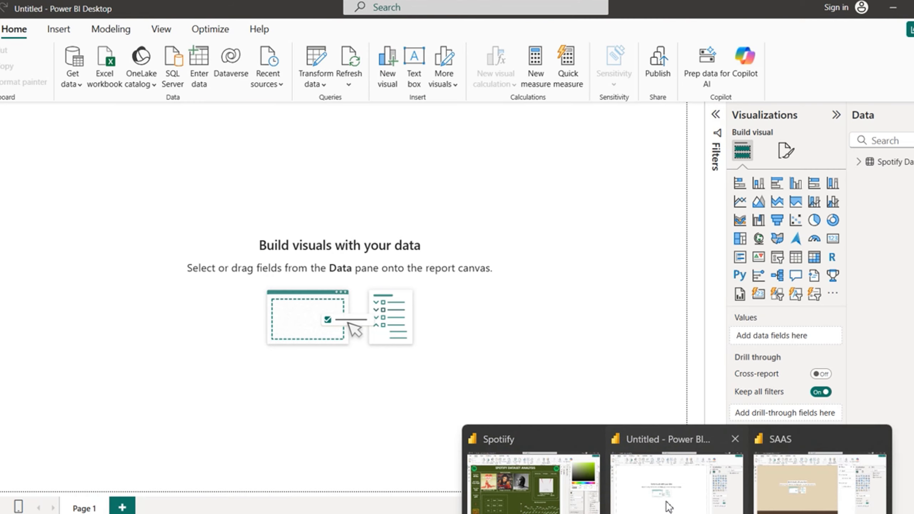
Step: Give Page 1 a canvas background of custom colour #40531A at 0% transparency
{"action": "left_click", "coordinate": [786, 151]}
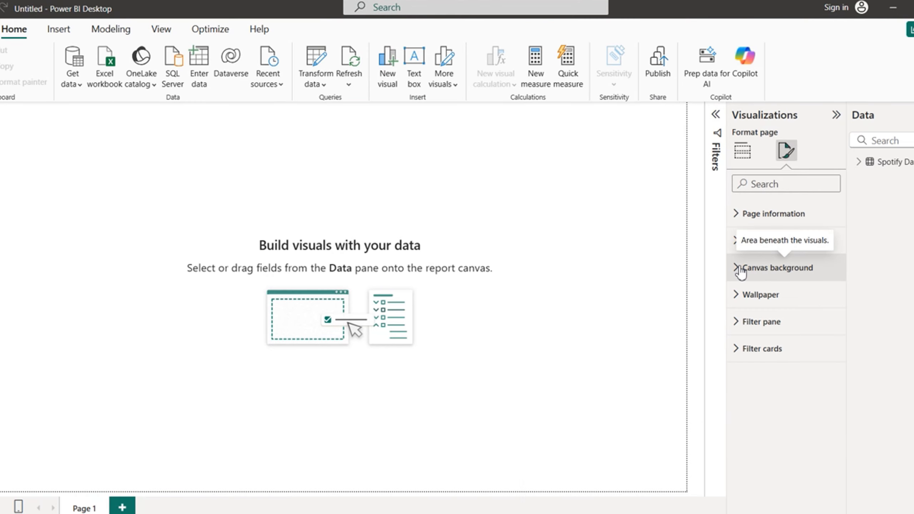
{"action": "left_click", "coordinate": [774, 267]}
{"action": "left_click", "coordinate": [766, 312]}
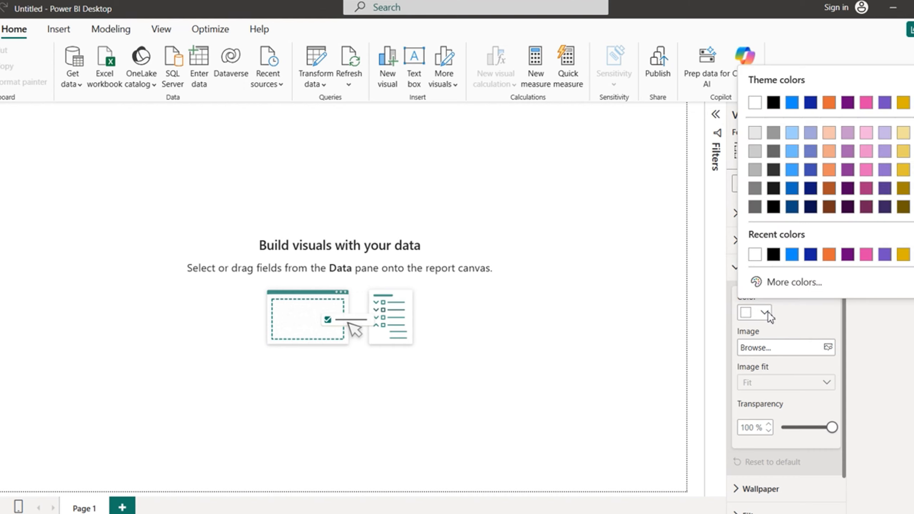
{"action": "left_click", "coordinate": [785, 283]}
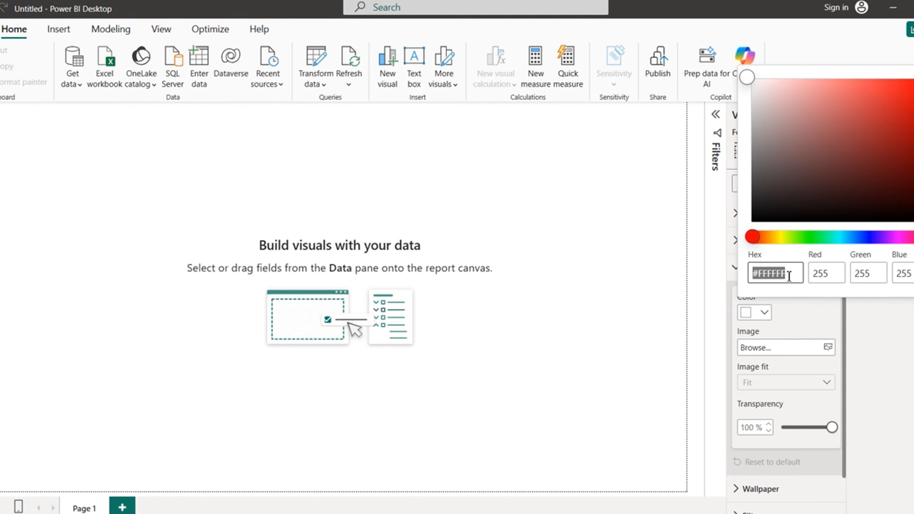
{"action": "key", "text": "ctrl+v"}
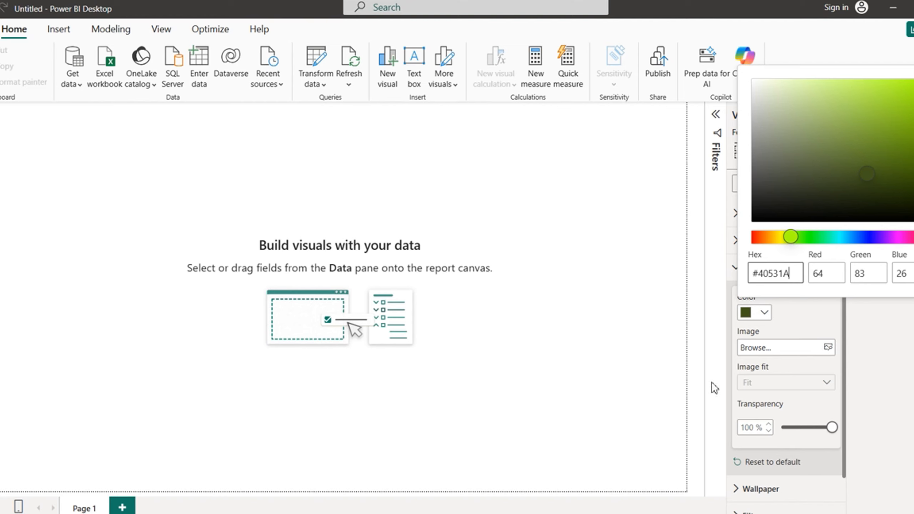
{"action": "left_click", "coordinate": [813, 323]}
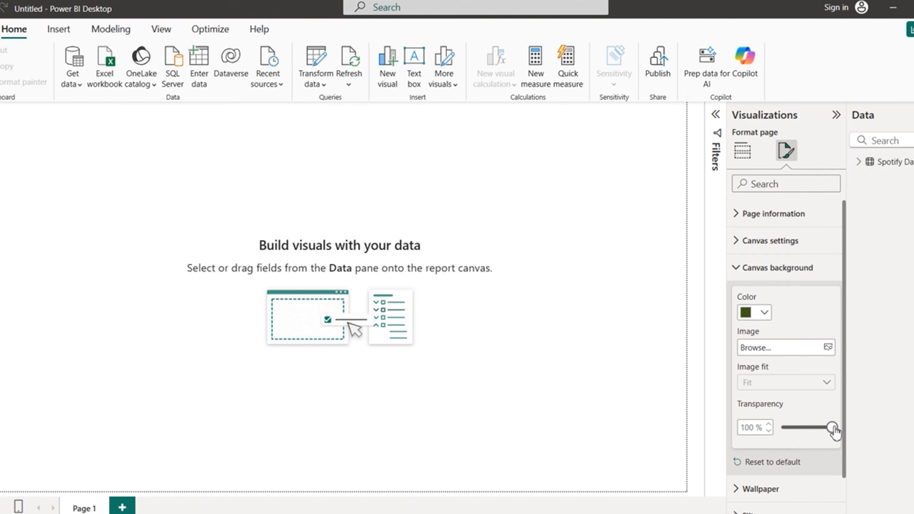
{"action": "left_click_drag", "start_coordinate": [833, 428], "coordinate": [782, 430]}
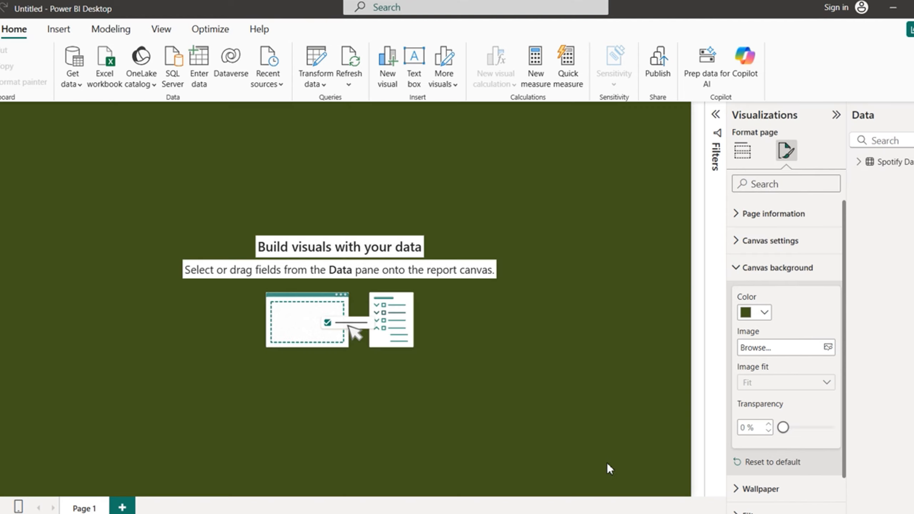
Step: In the Spotiify report, collapse Canvas background and show the Wallpaper colour options
{"action": "mouse_move", "coordinate": [678, 513]}
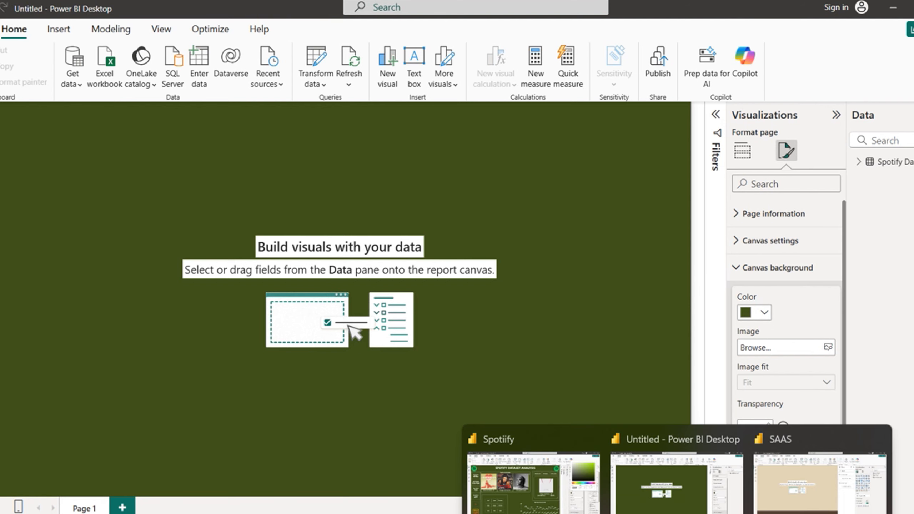
{"action": "mouse_move", "coordinate": [564, 508]}
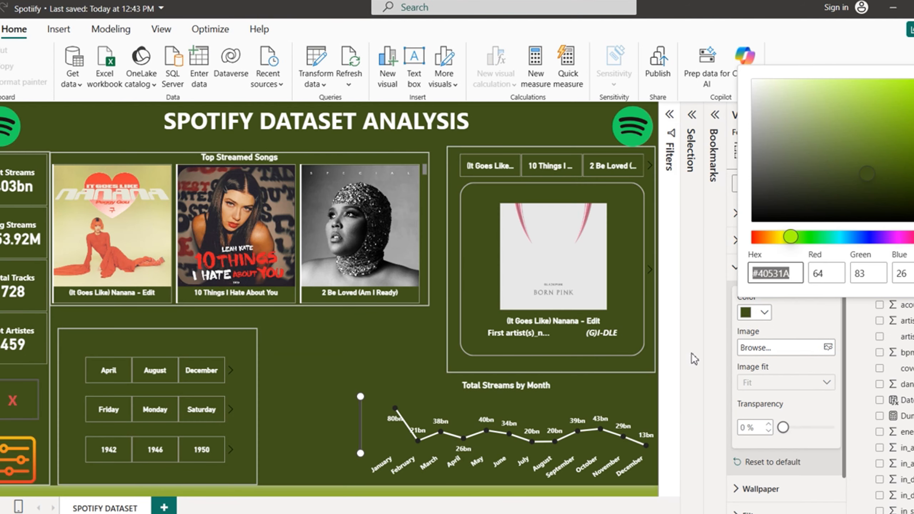
{"action": "left_click", "coordinate": [713, 364]}
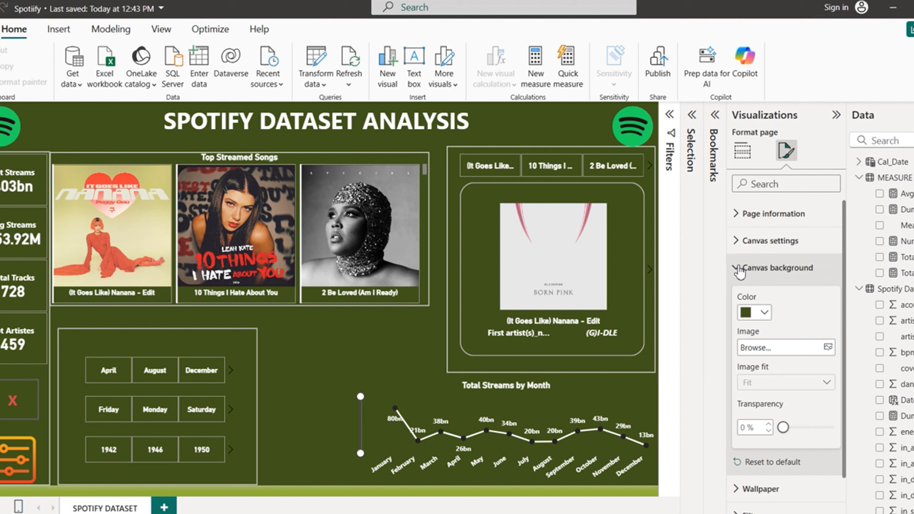
{"action": "left_click", "coordinate": [738, 267]}
{"action": "left_click", "coordinate": [738, 296]}
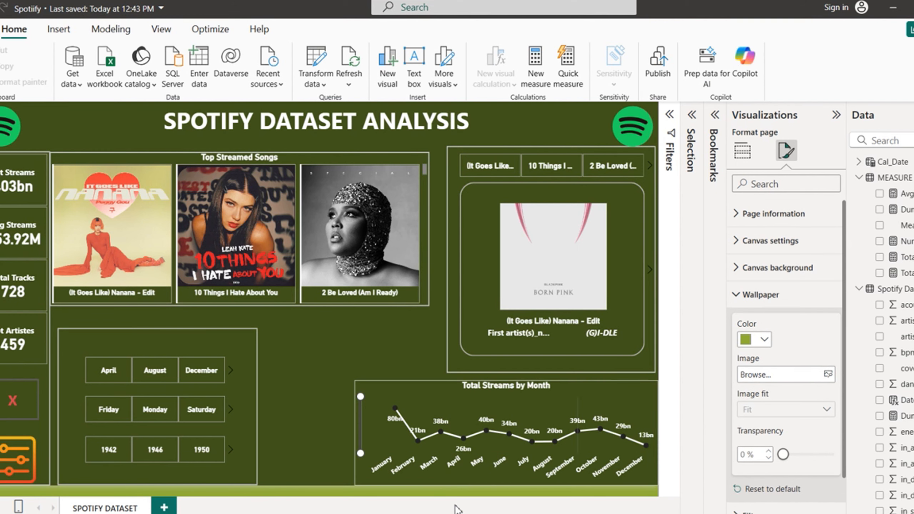
{"action": "left_click", "coordinate": [764, 339]}
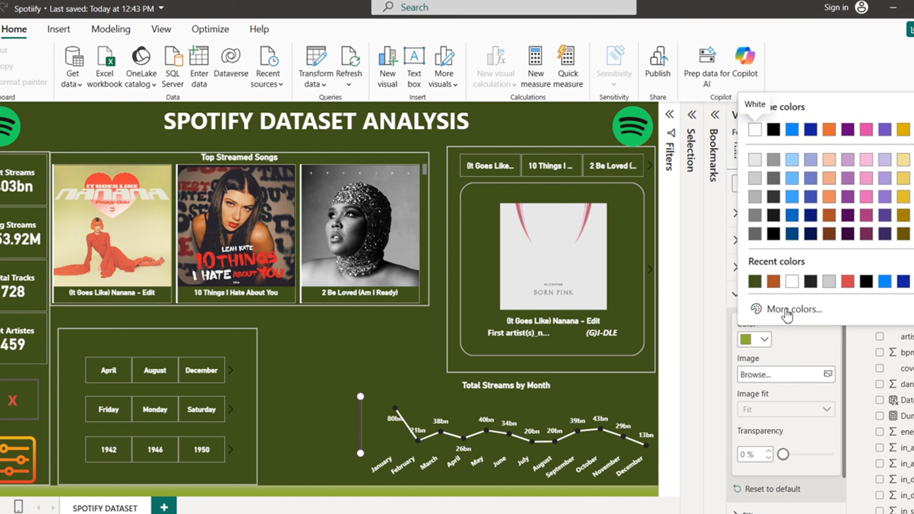
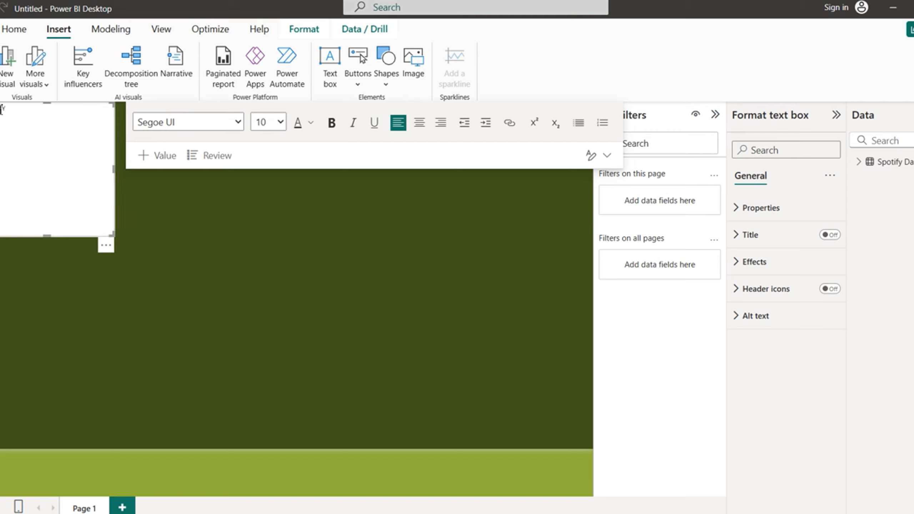
Step: Finish the title as SPOTIFY DATASET ANALYSIS, make it bold and apply a new font colour
{"action": "type", "text": "TASET ANALYSIS"}
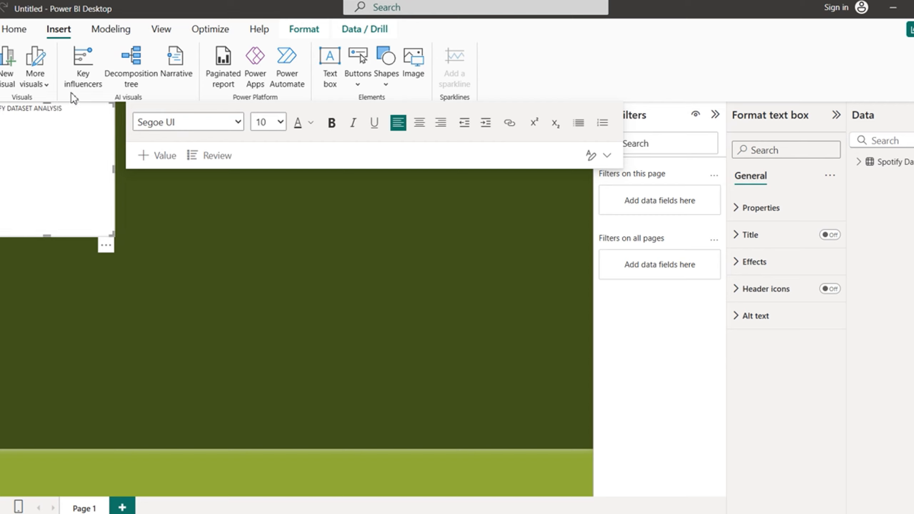
{"action": "key", "text": "ctrl+a"}
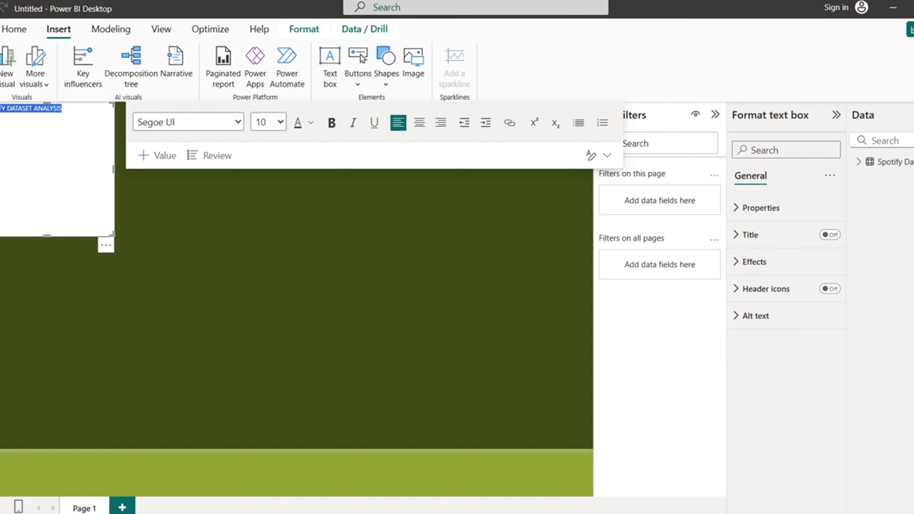
{"action": "left_click", "coordinate": [332, 123]}
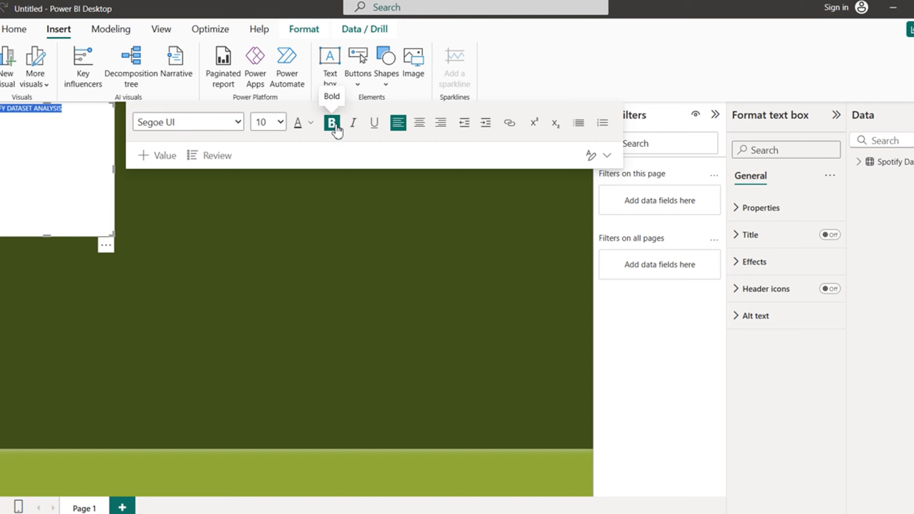
{"action": "left_click", "coordinate": [313, 123]}
{"action": "left_click", "coordinate": [318, 168]}
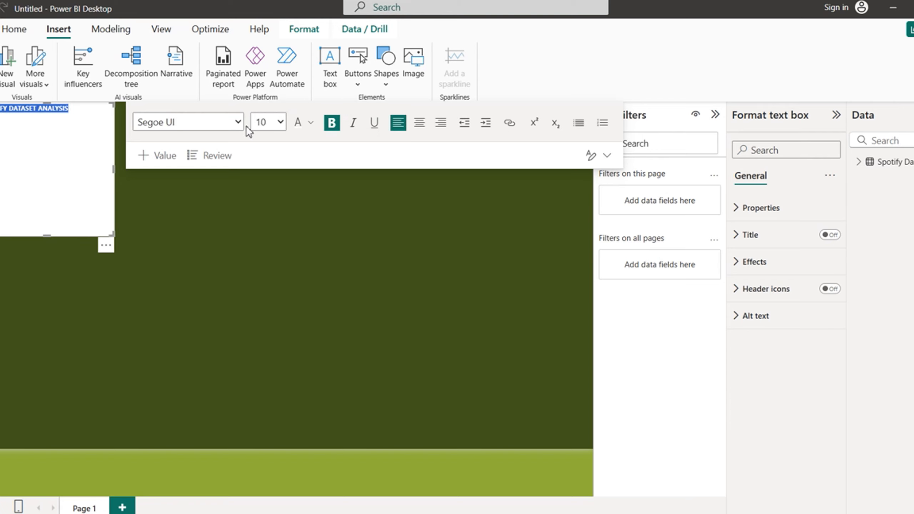
Step: Set the title font to Segoe (Bold) at size 32, centre-aligned
{"action": "left_click", "coordinate": [237, 122]}
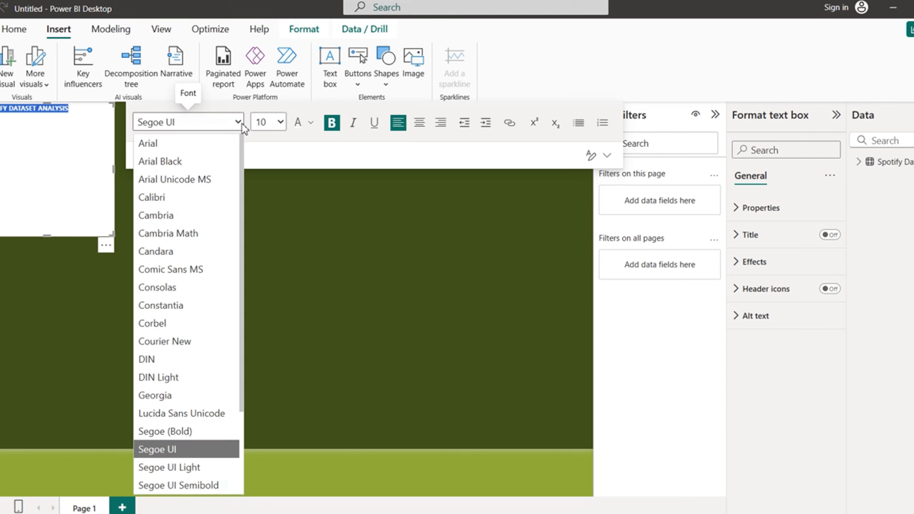
{"action": "left_click", "coordinate": [199, 432]}
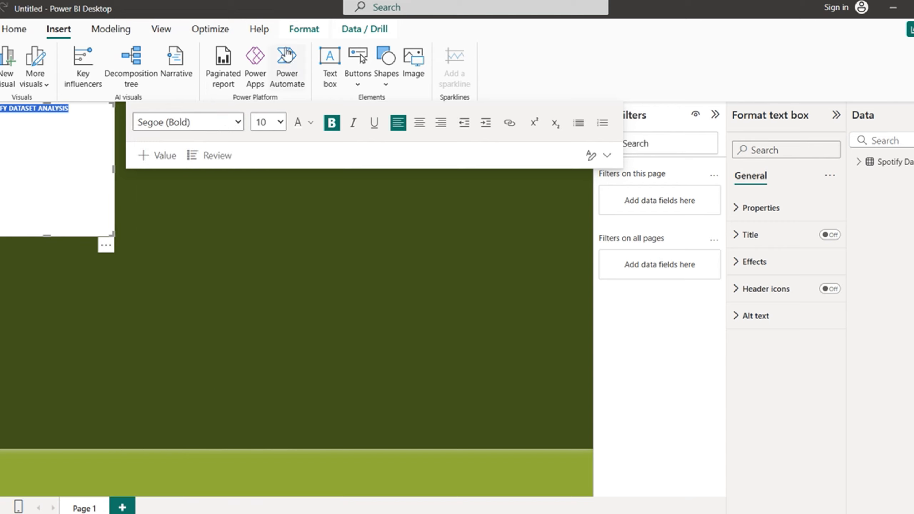
{"action": "left_click", "coordinate": [281, 122]}
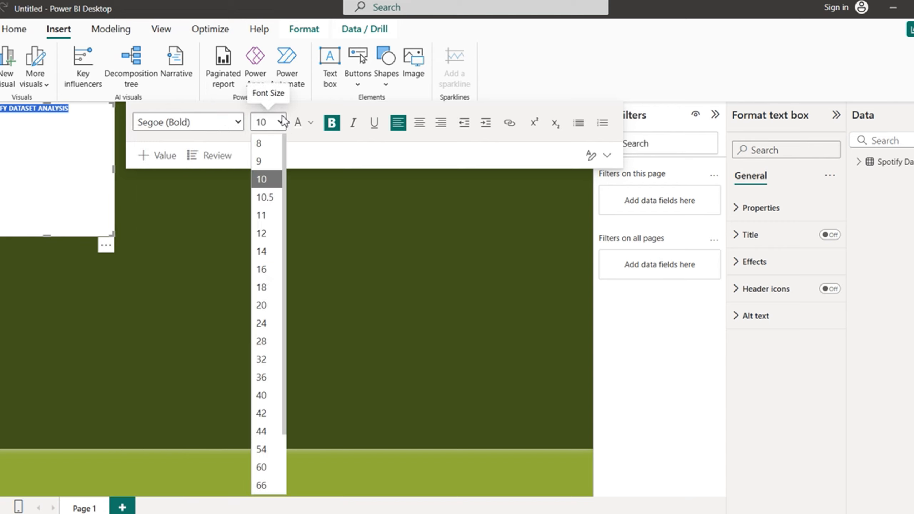
{"action": "left_click", "coordinate": [262, 359]}
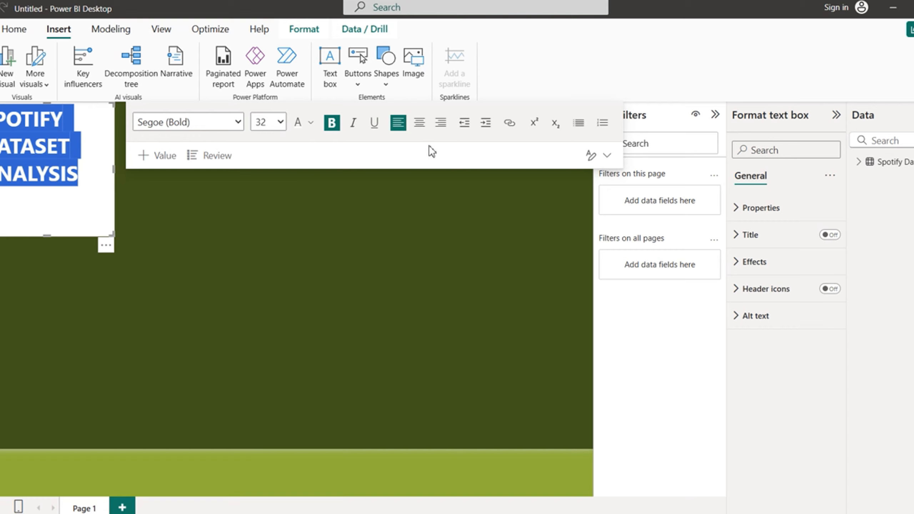
{"action": "left_click", "coordinate": [419, 123]}
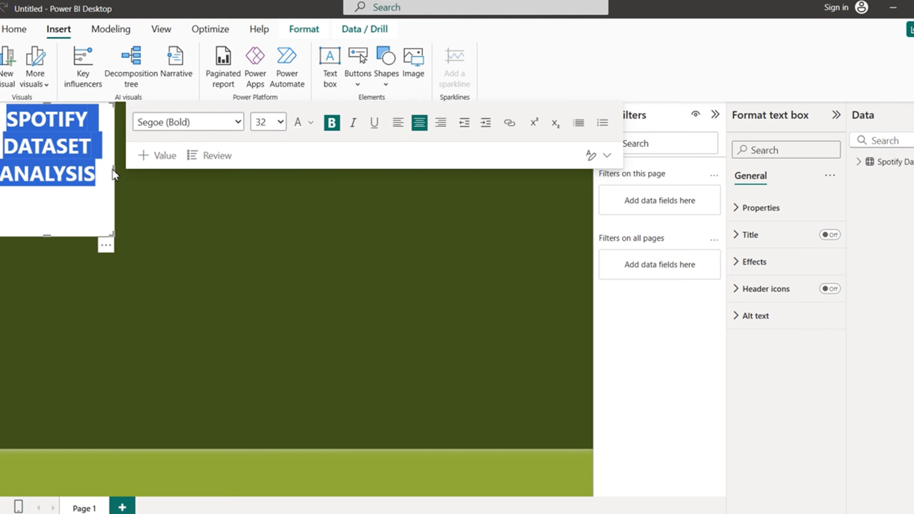
Step: Widen the title box to the page's right edge and make it much shorter
{"action": "left_click", "coordinate": [538, 163]}
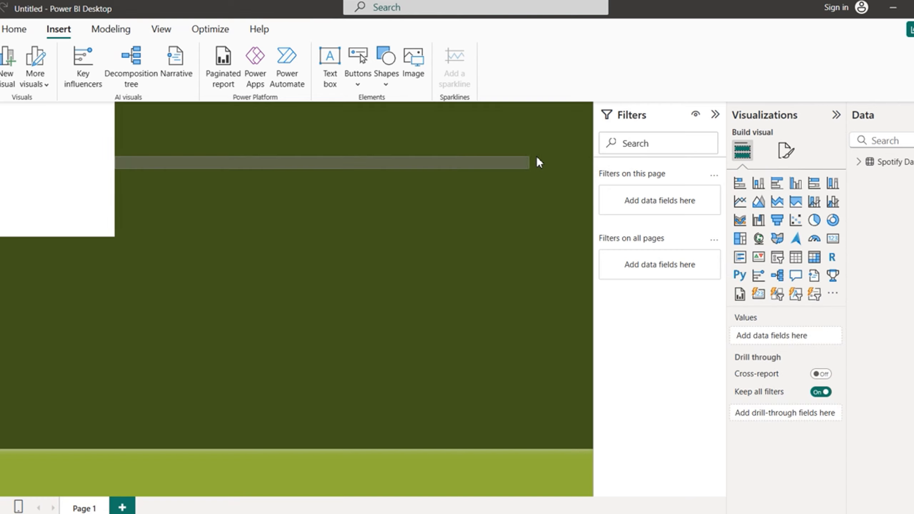
{"action": "left_click", "coordinate": [83, 178]}
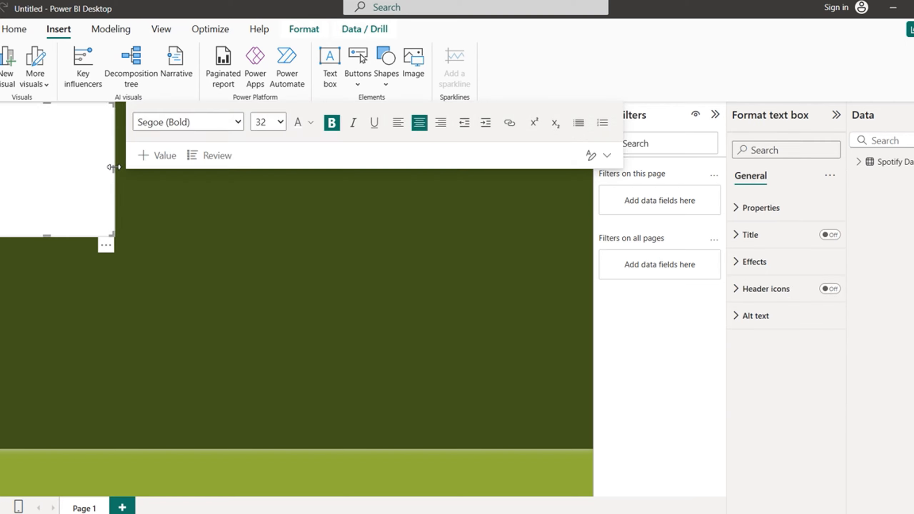
{"action": "left_click_drag", "start_coordinate": [114, 168], "coordinate": [529, 155]}
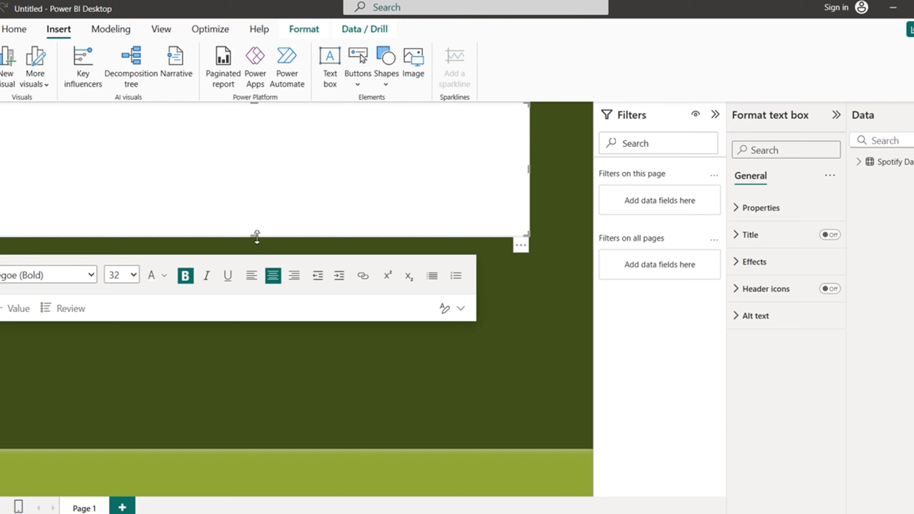
{"action": "left_click_drag", "start_coordinate": [529, 169], "coordinate": [595, 169]}
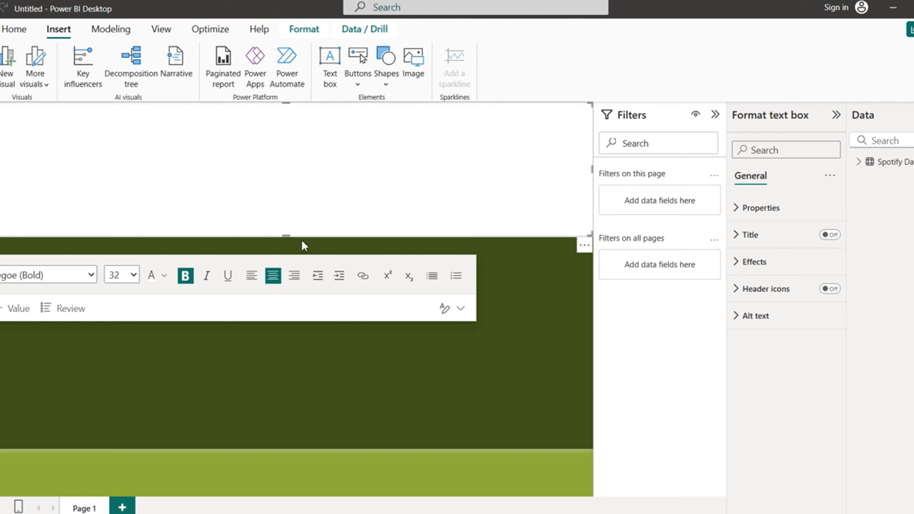
{"action": "left_click_drag", "start_coordinate": [286, 236], "coordinate": [308, 154]}
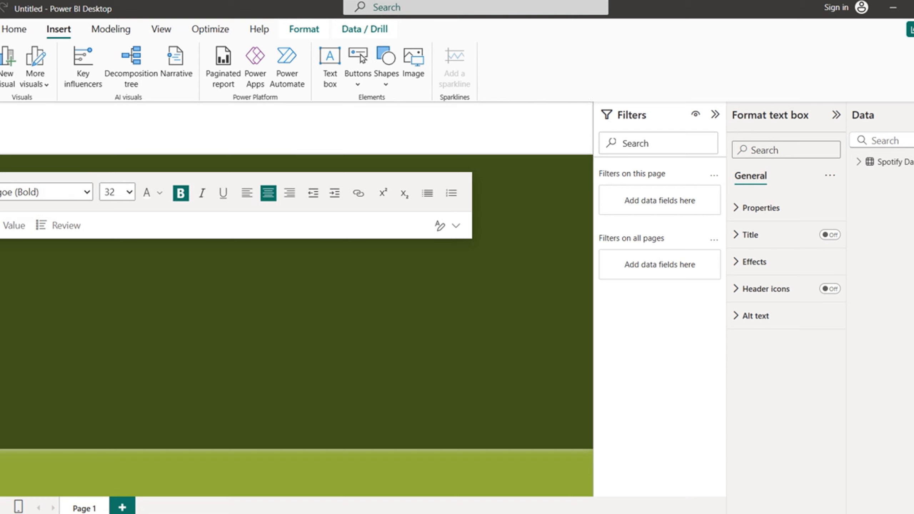
Step: Turn off the title box's white background, trim it and centre it at the page top
{"action": "left_click", "coordinate": [735, 264]}
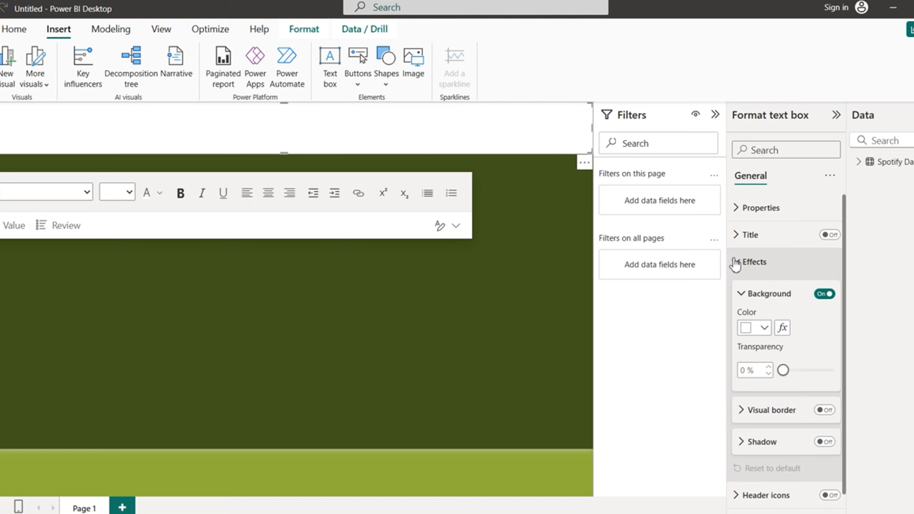
{"action": "left_click", "coordinate": [824, 295]}
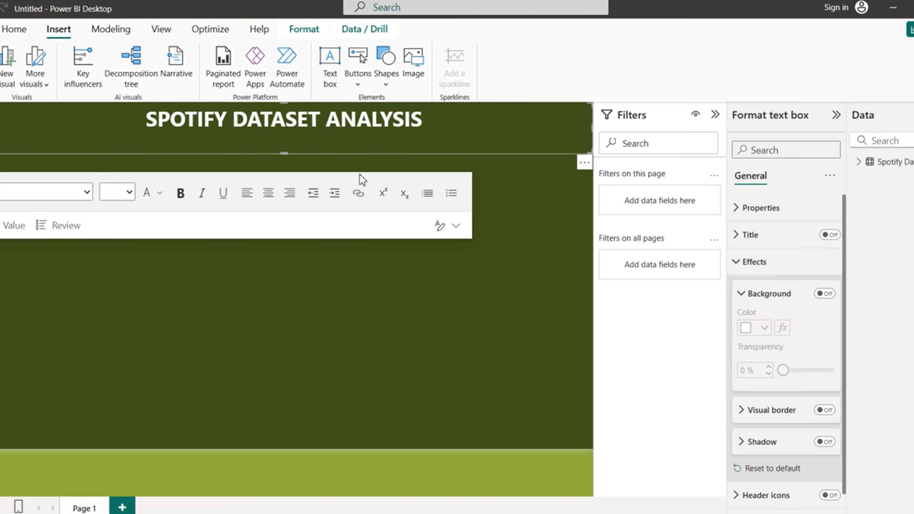
{"action": "left_click_drag", "start_coordinate": [284, 154], "coordinate": [292, 136]}
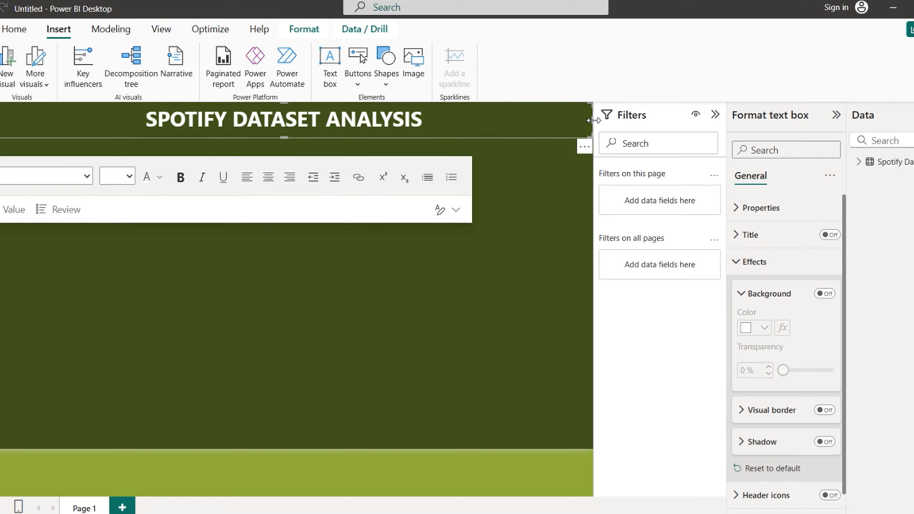
{"action": "left_click_drag", "start_coordinate": [590, 120], "coordinate": [465, 136]}
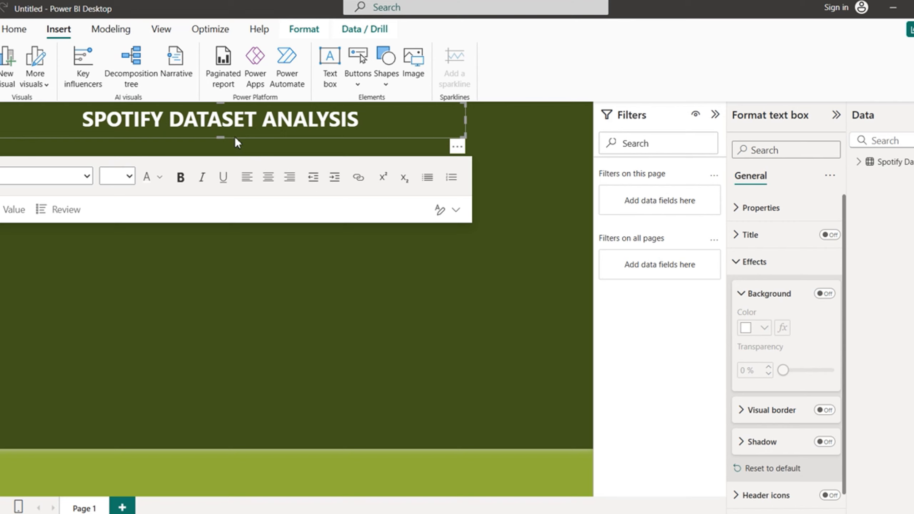
{"action": "left_click_drag", "start_coordinate": [235, 136], "coordinate": [302, 139]}
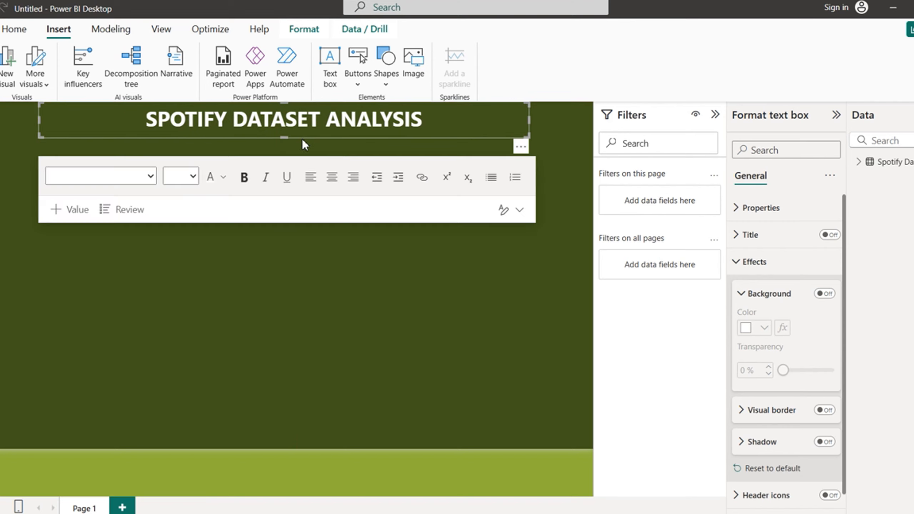
{"action": "left_click", "coordinate": [334, 304]}
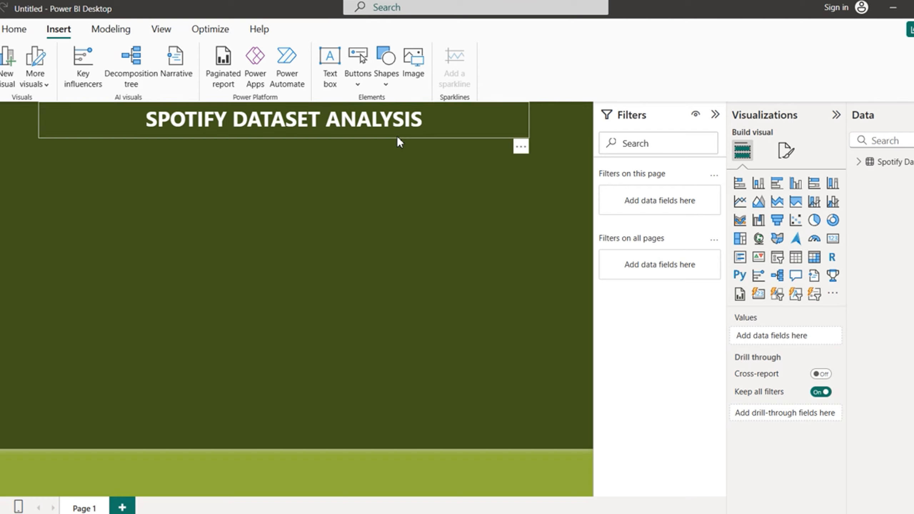
Step: Insert the Spotify logo PNG onto the report page as an image
{"action": "left_click", "coordinate": [414, 59]}
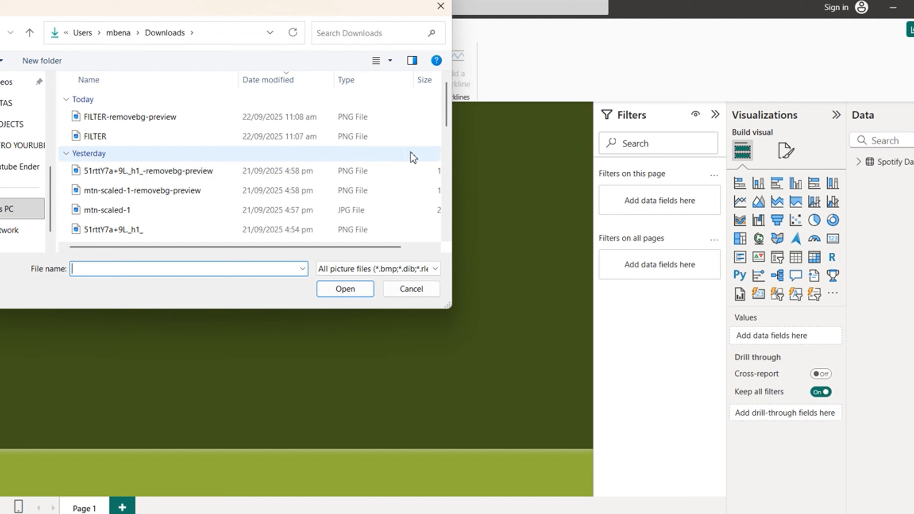
{"action": "left_click_drag", "start_coordinate": [447, 114], "coordinate": [447, 123]}
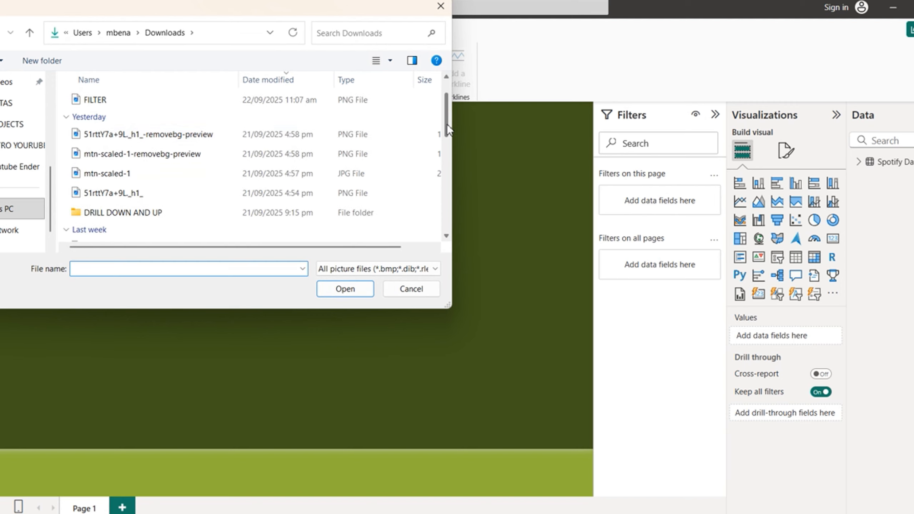
{"action": "left_click", "coordinate": [163, 130]}
{"action": "left_click", "coordinate": [345, 289]}
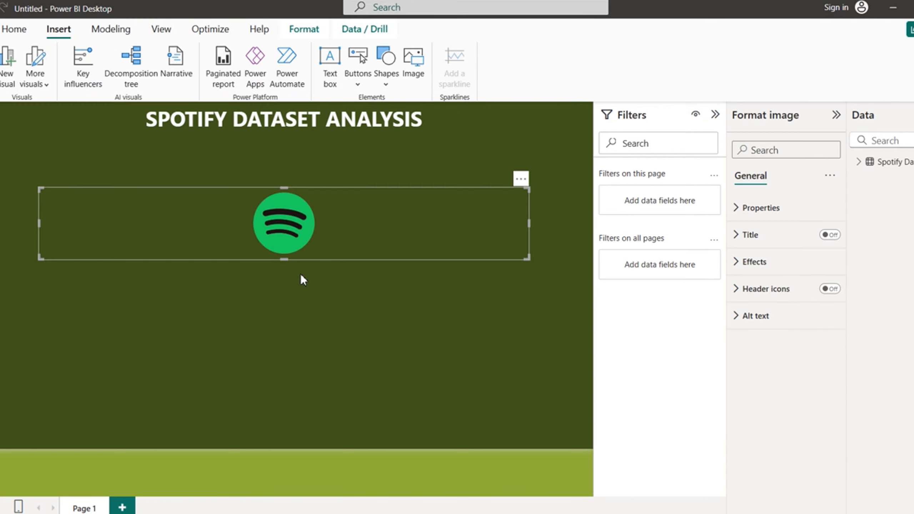
{"action": "left_click", "coordinate": [413, 336]}
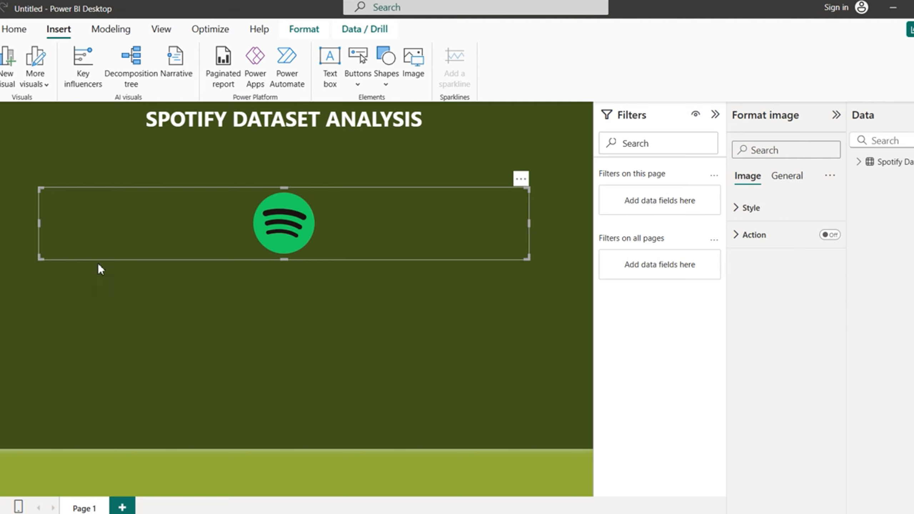
Step: Shrink the logo frame from the left and bottom into a small square
{"action": "left_click_drag", "start_coordinate": [68, 227], "coordinate": [477, 241]}
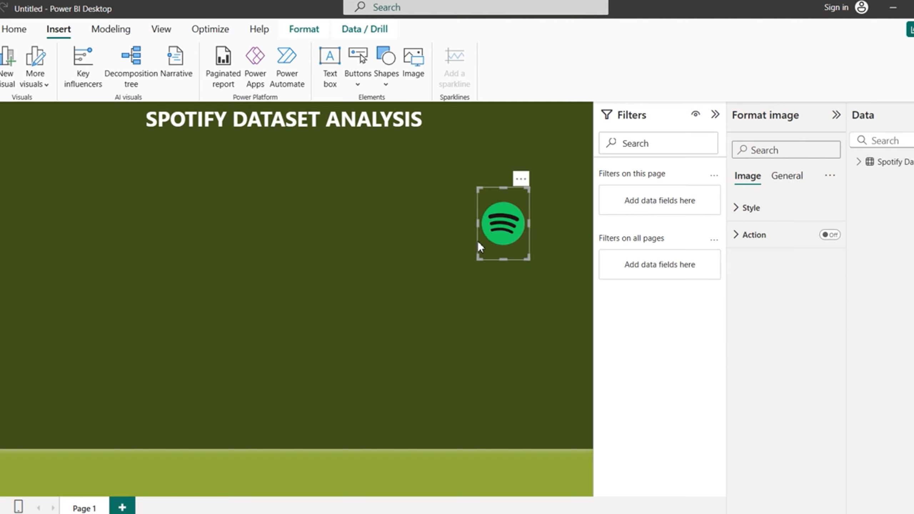
{"action": "left_click", "coordinate": [403, 333]}
{"action": "left_click_drag", "start_coordinate": [479, 223], "coordinate": [462, 224]}
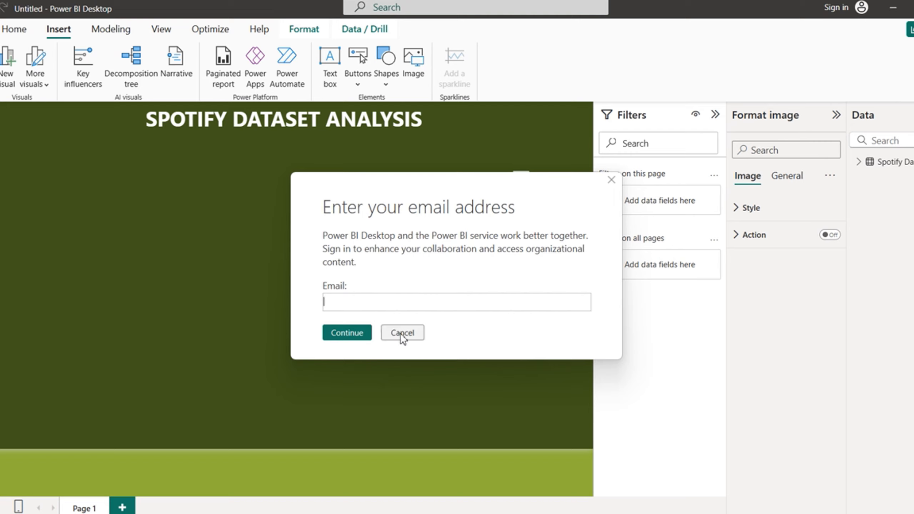
{"action": "left_click", "coordinate": [402, 333]}
{"action": "left_click_drag", "start_coordinate": [496, 259], "coordinate": [502, 242]}
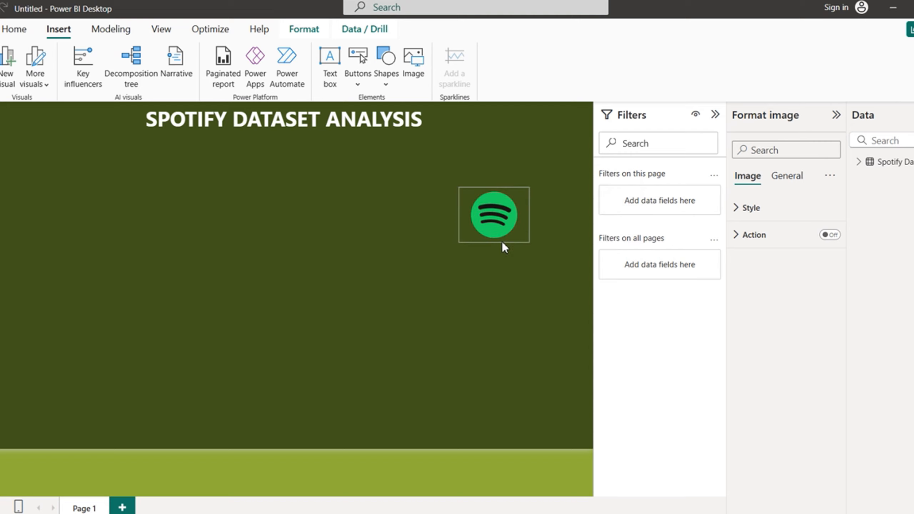
Step: Move the Spotify logo to the page's top-right corner and shrink it further
{"action": "left_click", "coordinate": [401, 333]}
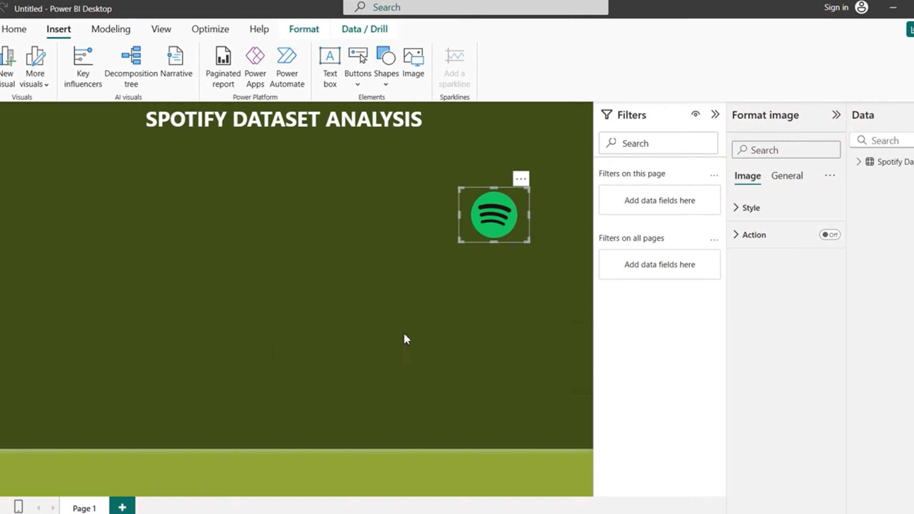
{"action": "left_click_drag", "start_coordinate": [487, 214], "coordinate": [554, 72]}
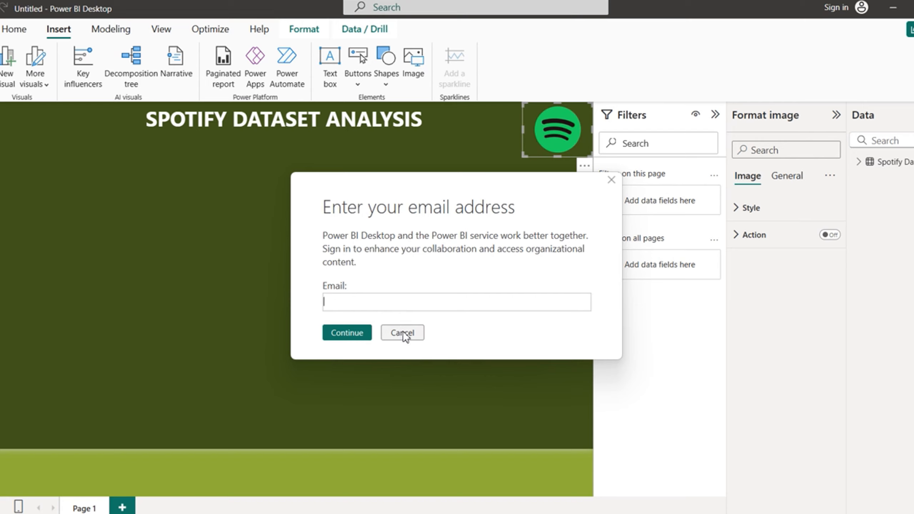
{"action": "left_click", "coordinate": [402, 333]}
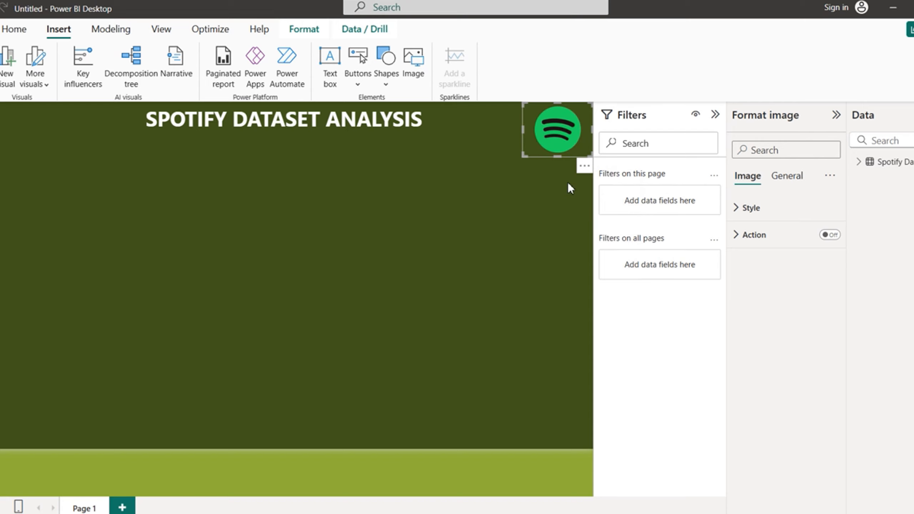
{"action": "left_click_drag", "start_coordinate": [526, 130], "coordinate": [530, 130]}
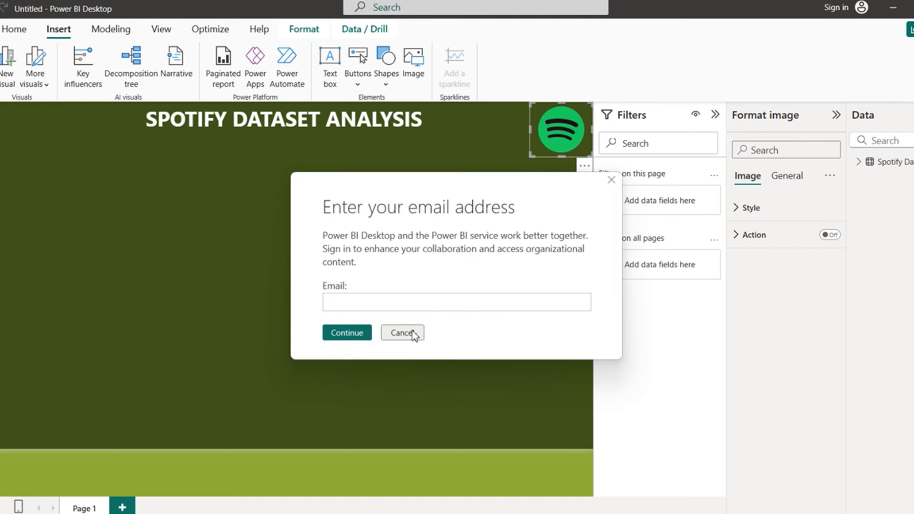
{"action": "left_click", "coordinate": [410, 332]}
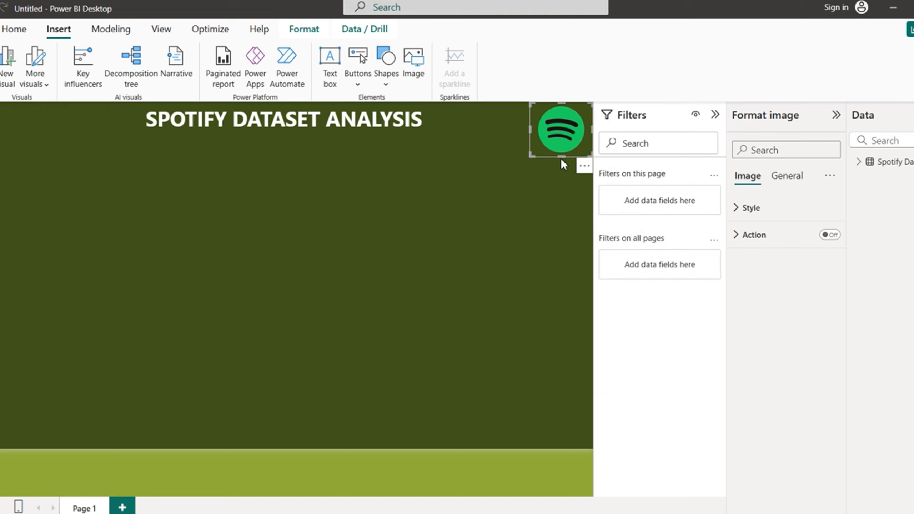
{"action": "left_click_drag", "start_coordinate": [561, 158], "coordinate": [568, 148]}
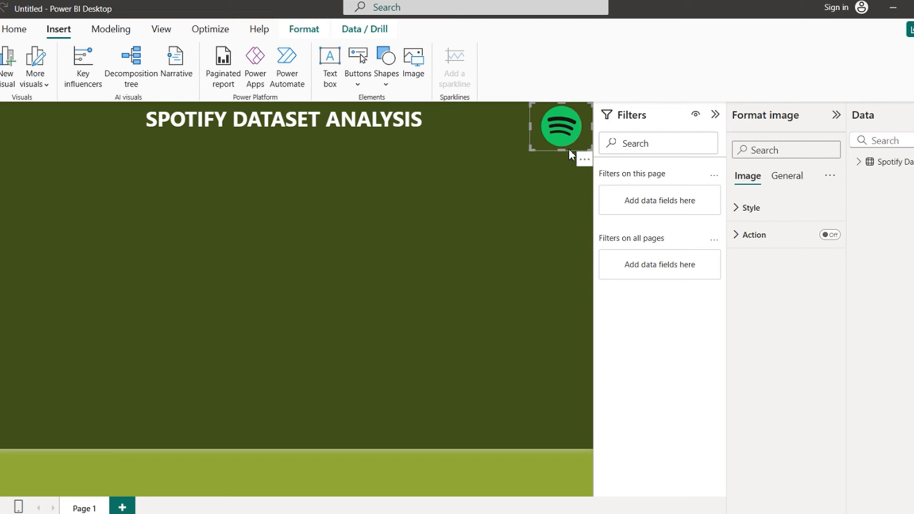
{"action": "left_click", "coordinate": [405, 332]}
{"action": "left_click_drag", "start_coordinate": [563, 149], "coordinate": [567, 140]}
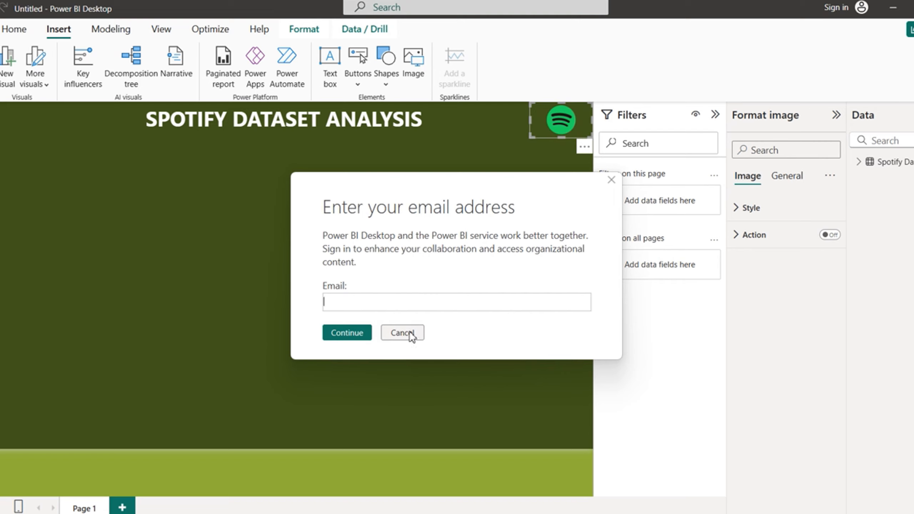
{"action": "left_click", "coordinate": [410, 332]}
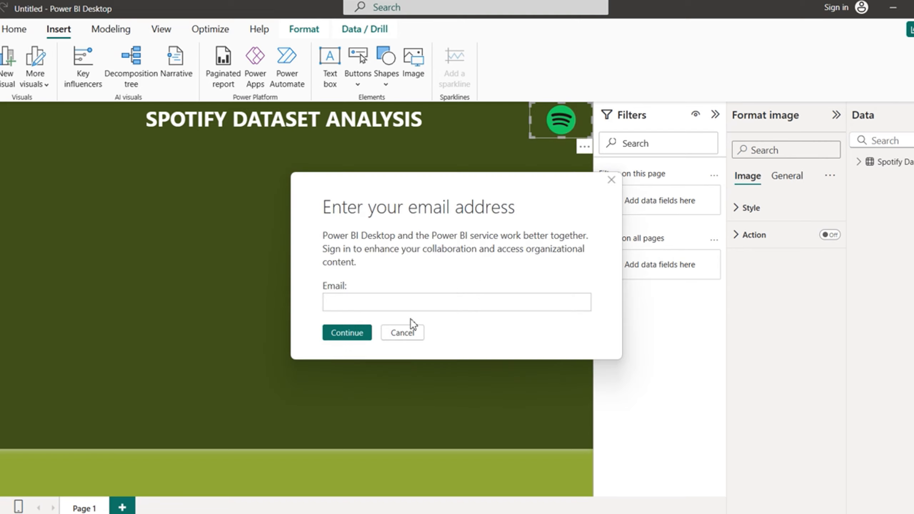
Step: Place a second Spotify logo at the page's top-left edge, flanking the title
{"action": "left_click", "coordinate": [403, 333]}
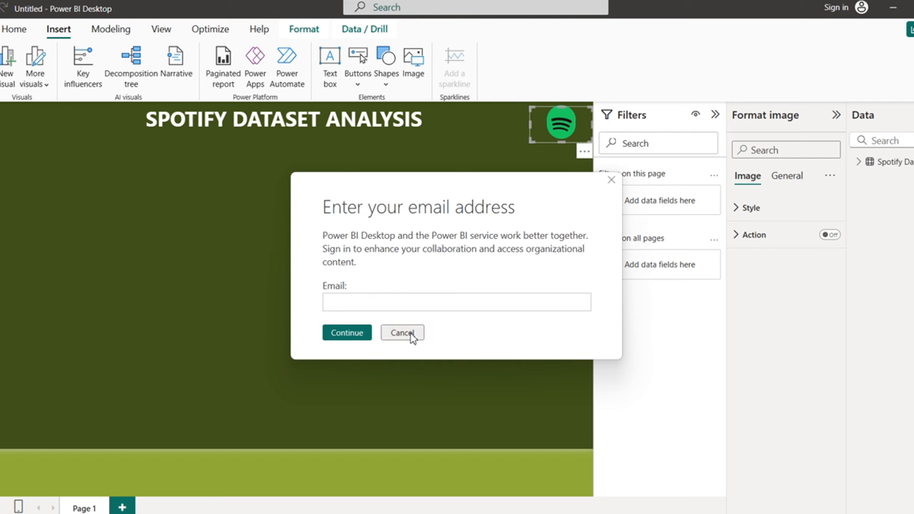
{"action": "left_click", "coordinate": [410, 333]}
{"action": "left_click_drag", "start_coordinate": [554, 131], "coordinate": [1, 129]}
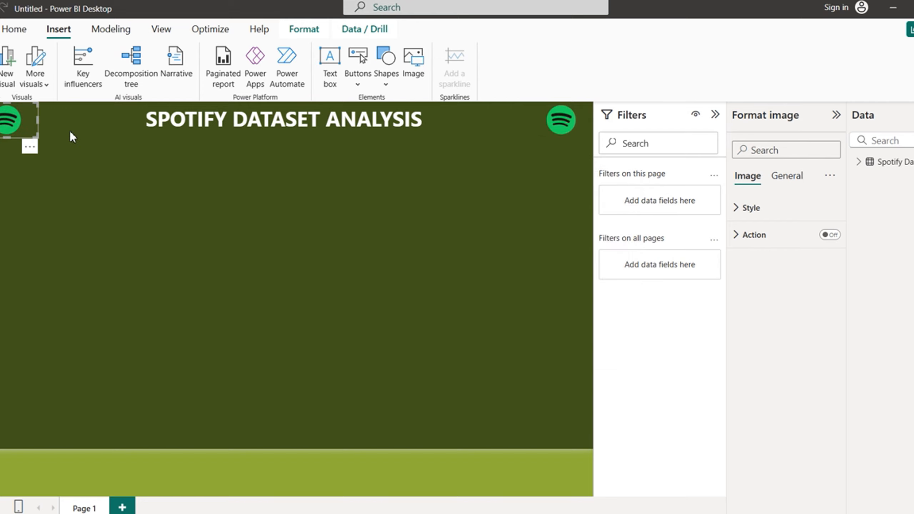
{"action": "left_click", "coordinate": [406, 332]}
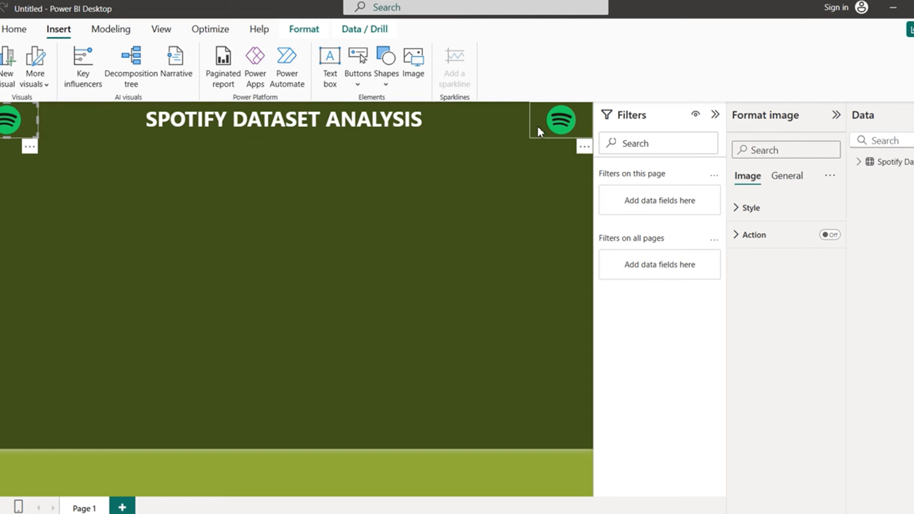
{"action": "left_click", "coordinate": [476, 129]}
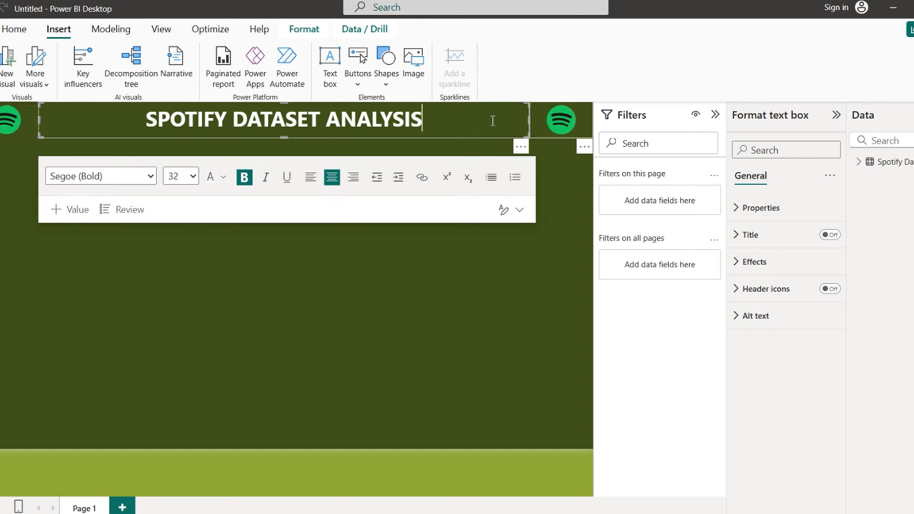
{"action": "left_click", "coordinate": [332, 309]}
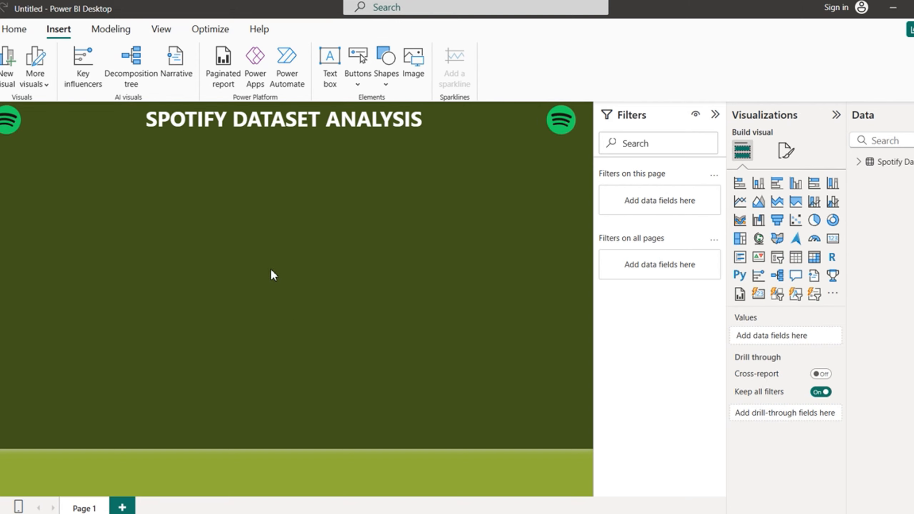
Step: Insert a rectangle shape and resize it into a tall, narrow bar
{"action": "left_click", "coordinate": [386, 69]}
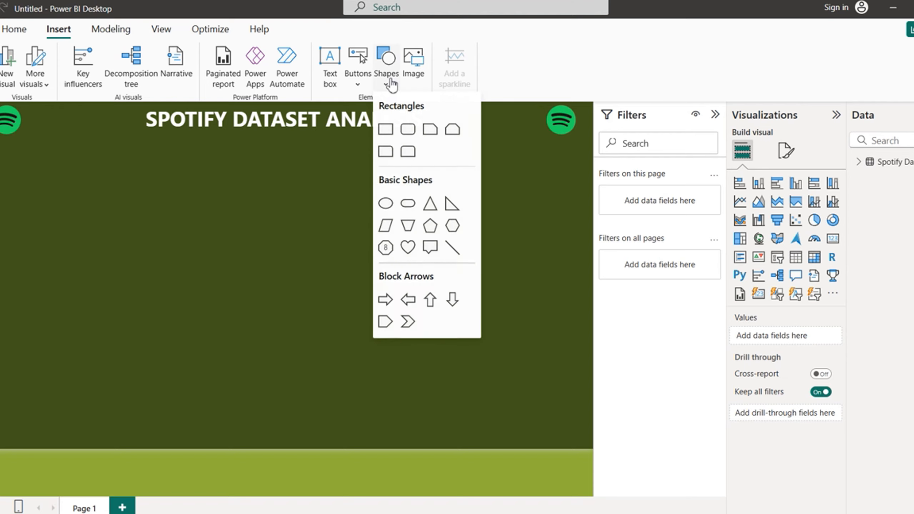
{"action": "left_click", "coordinate": [385, 129]}
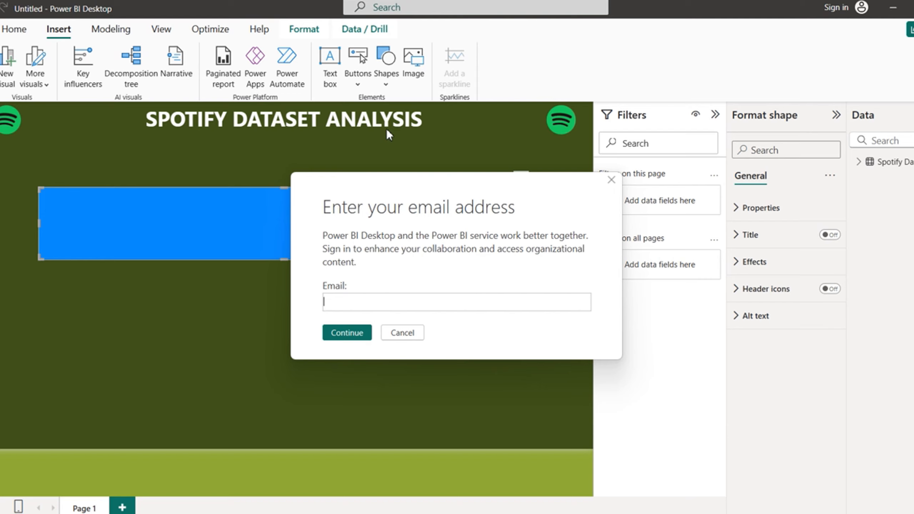
{"action": "left_click", "coordinate": [405, 333]}
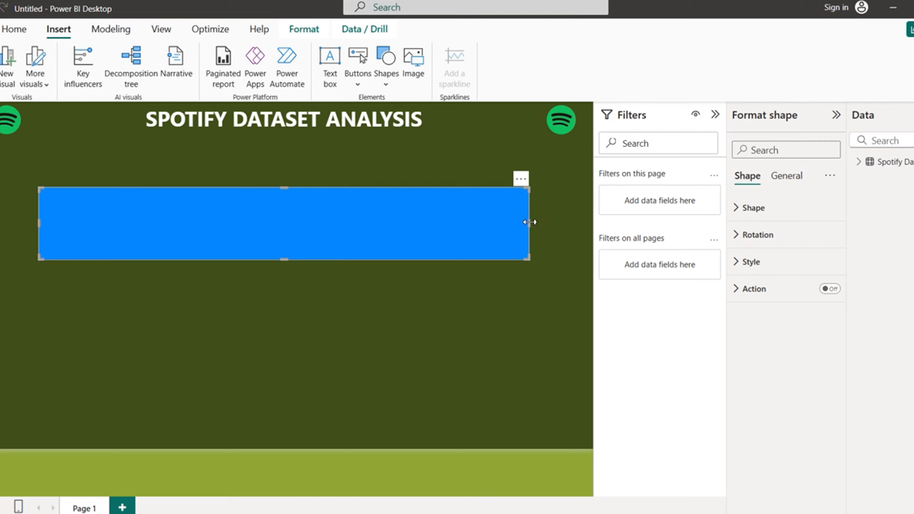
{"action": "left_click_drag", "start_coordinate": [526, 224], "coordinate": [116, 270]}
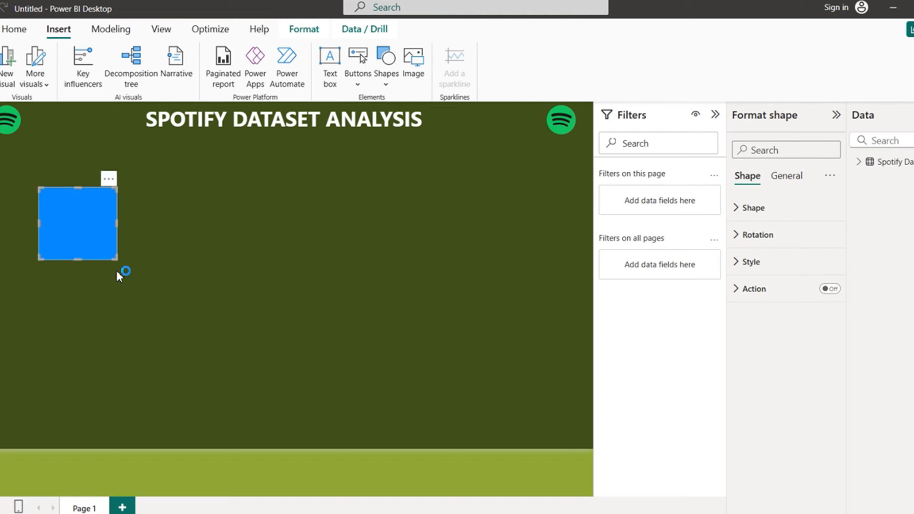
{"action": "left_click", "coordinate": [406, 333]}
{"action": "left_click_drag", "start_coordinate": [75, 262], "coordinate": [67, 448]}
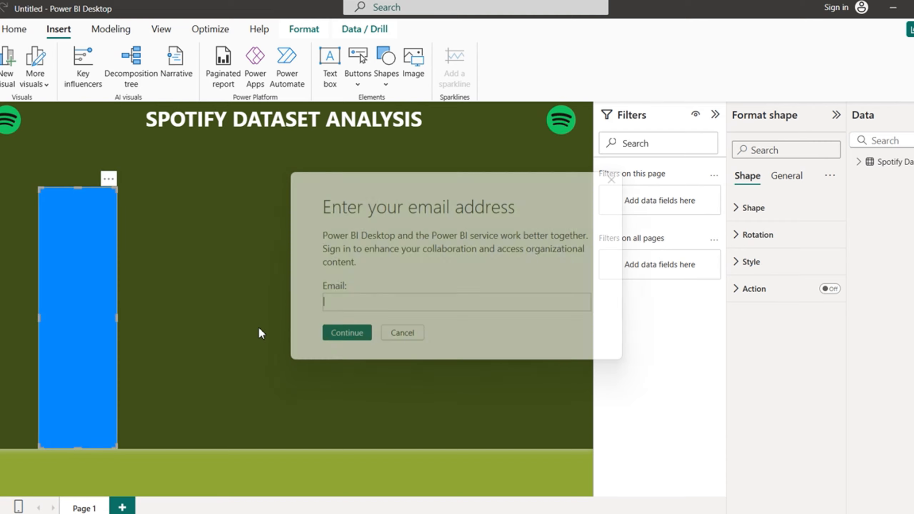
{"action": "left_click", "coordinate": [401, 333]}
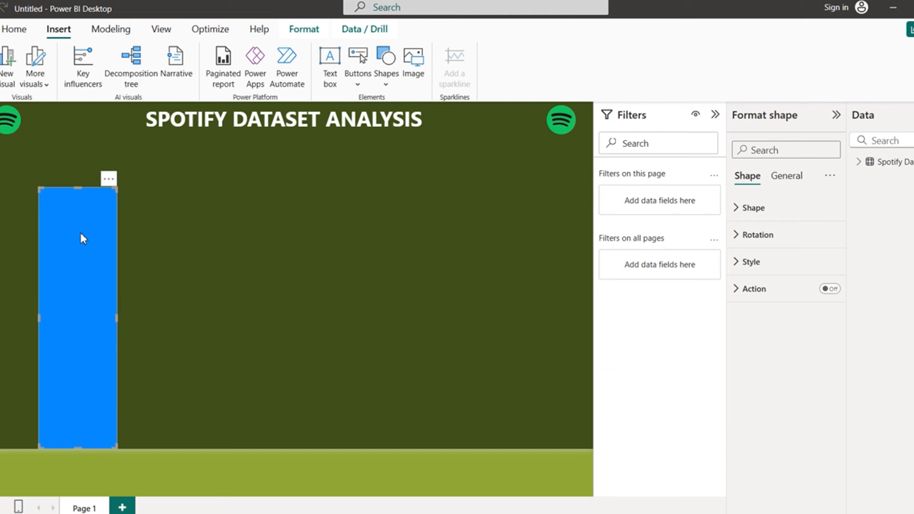
Step: Dock the bar against the left edge, extend it to the bottom band and slim it
{"action": "left_click_drag", "start_coordinate": [80, 224], "coordinate": [19, 175]}
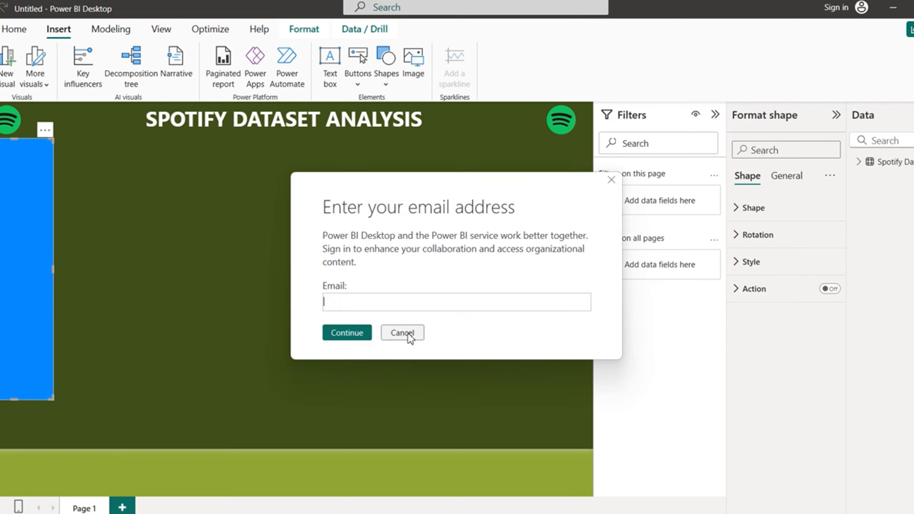
{"action": "left_click", "coordinate": [408, 333]}
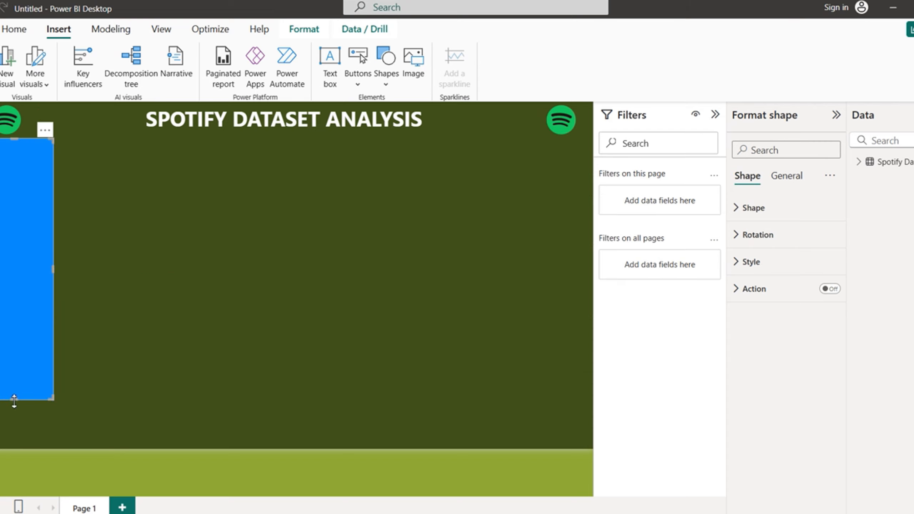
{"action": "left_click_drag", "start_coordinate": [14, 400], "coordinate": [13, 450]}
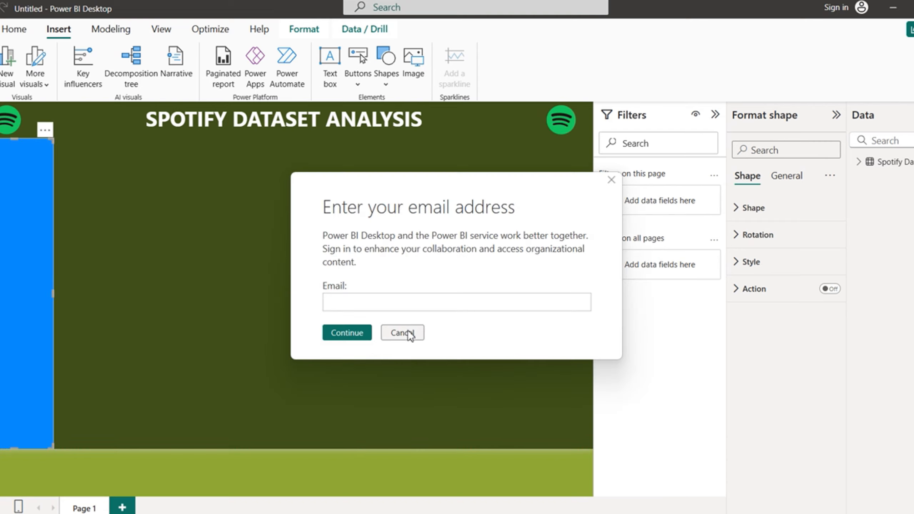
{"action": "left_click", "coordinate": [410, 334]}
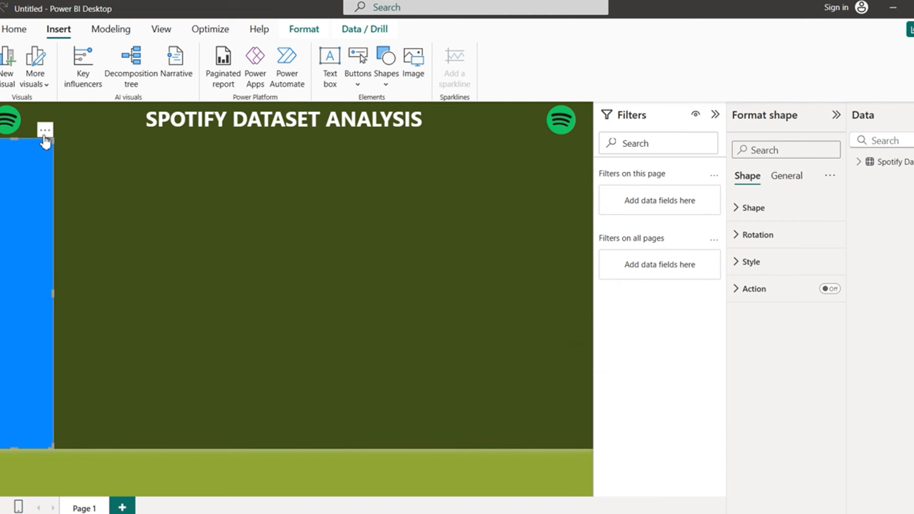
{"action": "left_click_drag", "start_coordinate": [54, 295], "coordinate": [40, 302]}
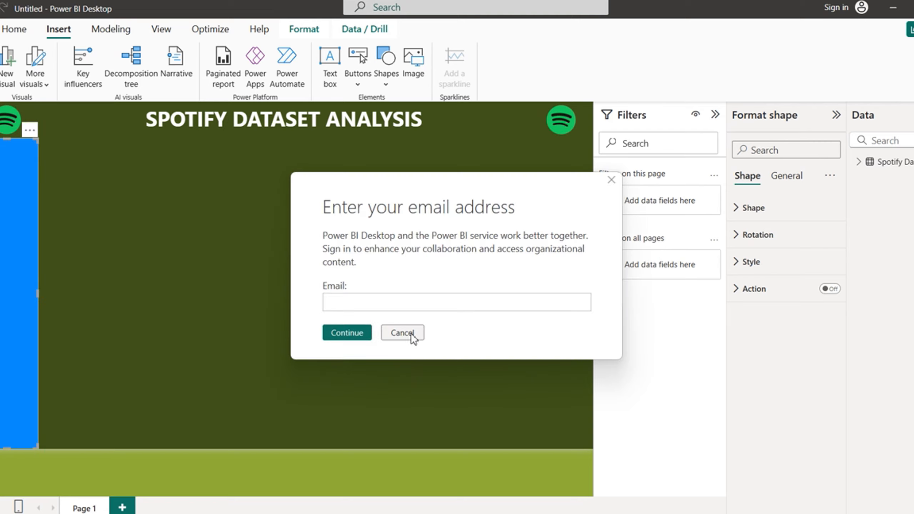
{"action": "left_click", "coordinate": [411, 334]}
Step: Remove the left bar's blue fill so it blends into the dark green background
{"action": "left_click", "coordinate": [740, 264]}
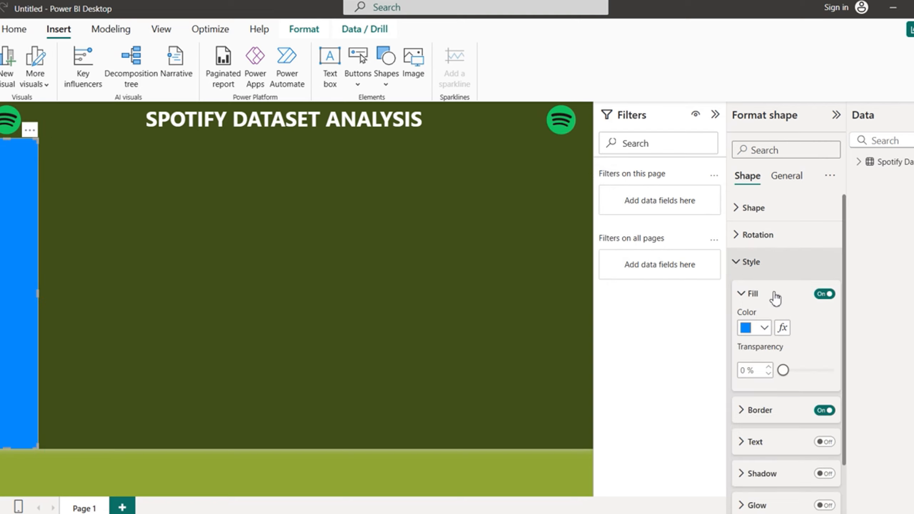
{"action": "left_click", "coordinate": [824, 294]}
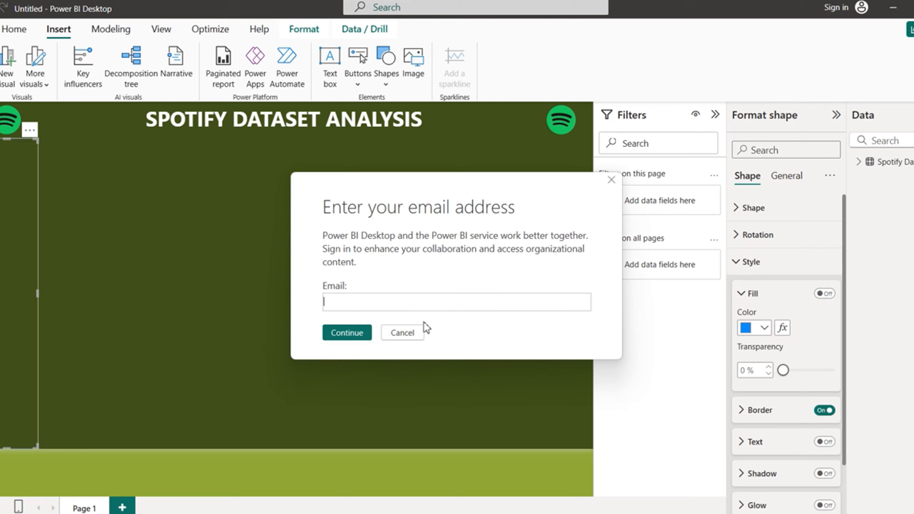
{"action": "left_click", "coordinate": [406, 334]}
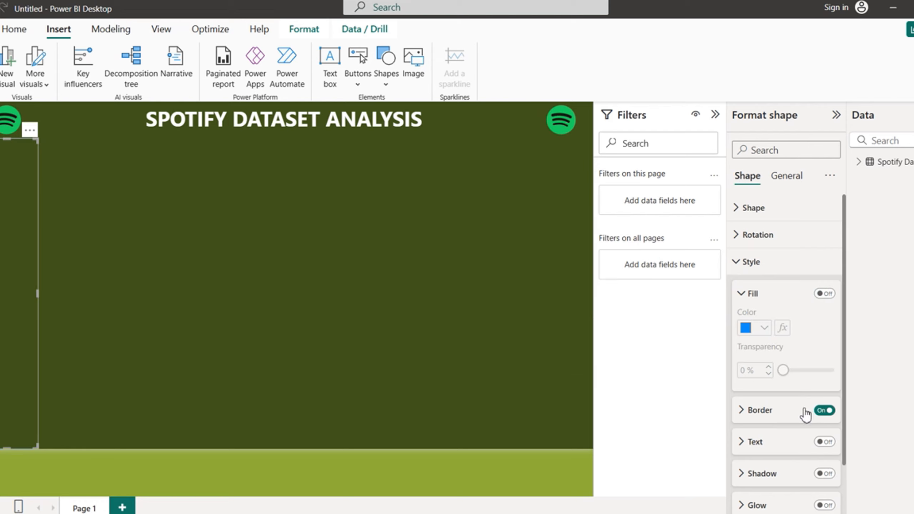
Step: Give the left bar a 2 px light grey border
{"action": "left_click", "coordinate": [762, 408]}
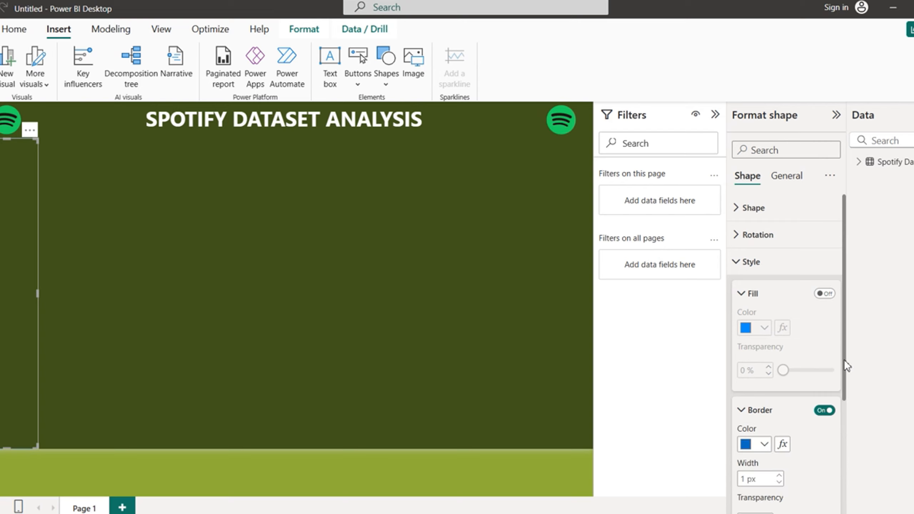
{"action": "left_click_drag", "start_coordinate": [845, 360], "coordinate": [851, 443]}
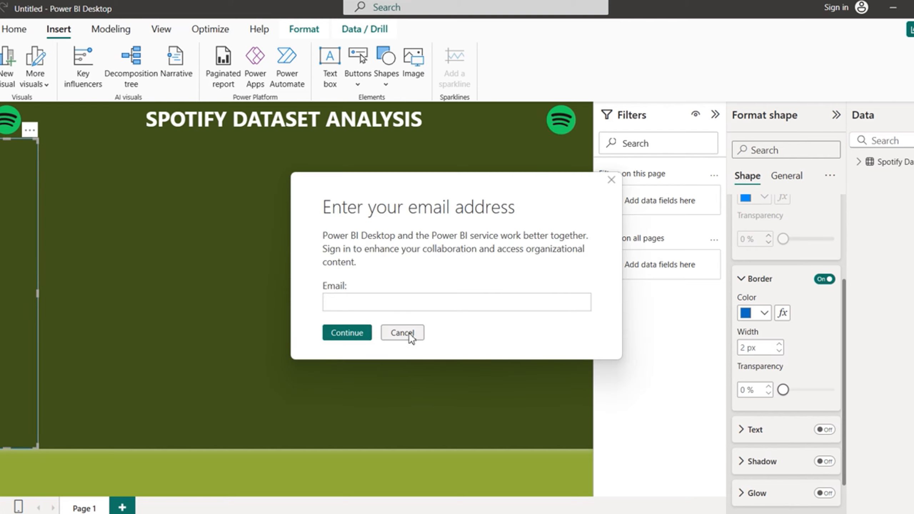
{"action": "left_click", "coordinate": [404, 331]}
{"action": "left_click", "coordinate": [764, 313]}
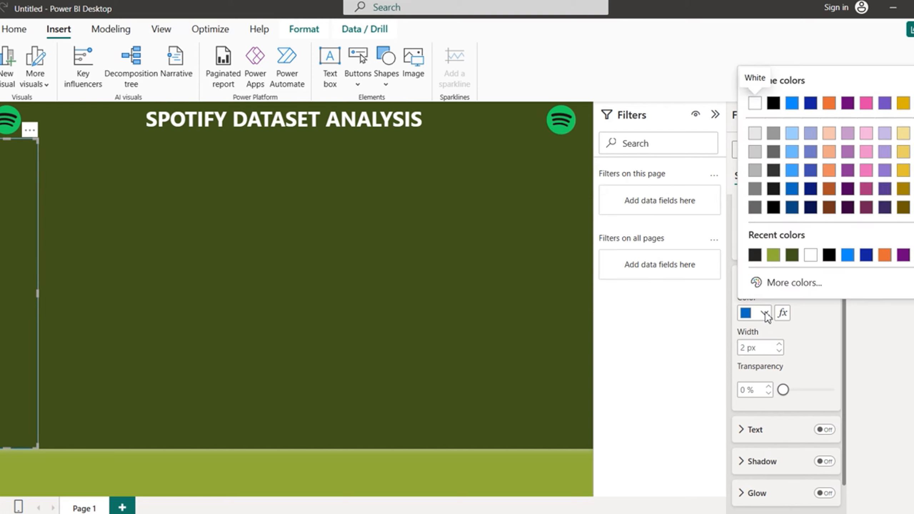
{"action": "left_click", "coordinate": [759, 154]}
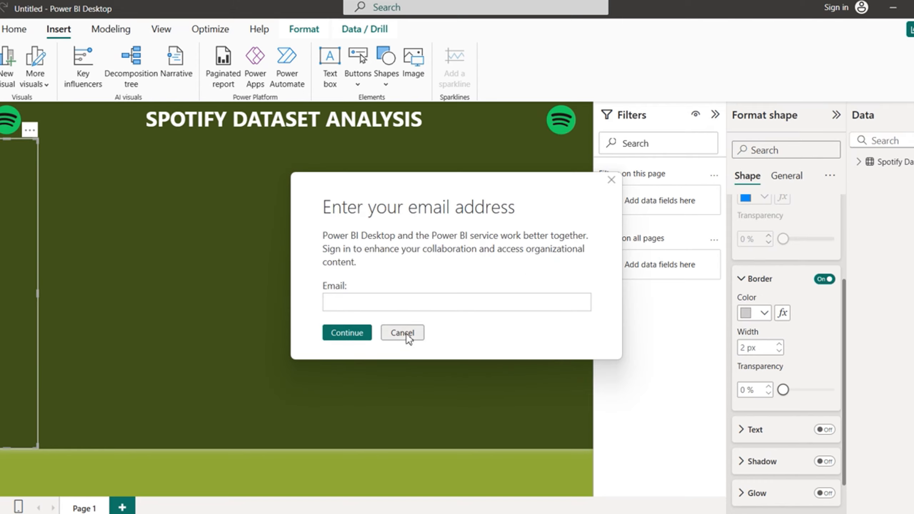
{"action": "left_click", "coordinate": [406, 335]}
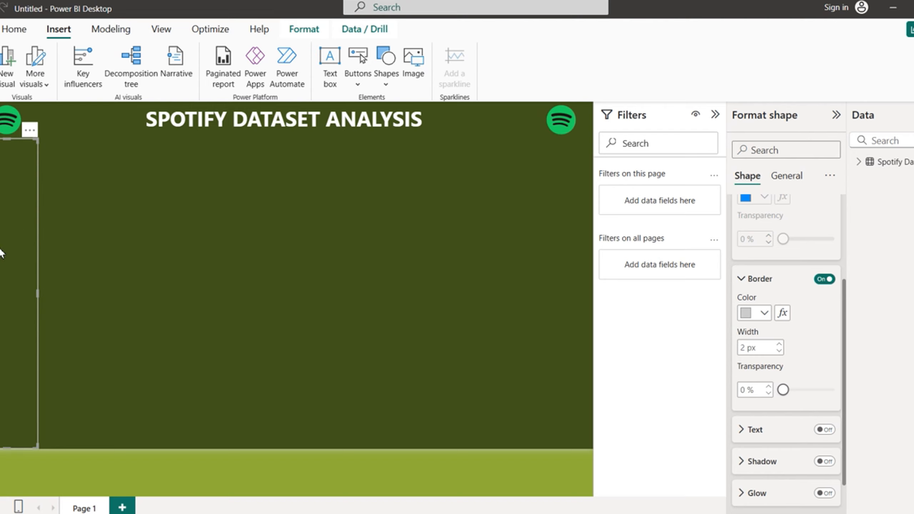
Step: Apply Send to back to the left-edge bar so it sits behind the title and logos
{"action": "left_click", "coordinate": [312, 35]}
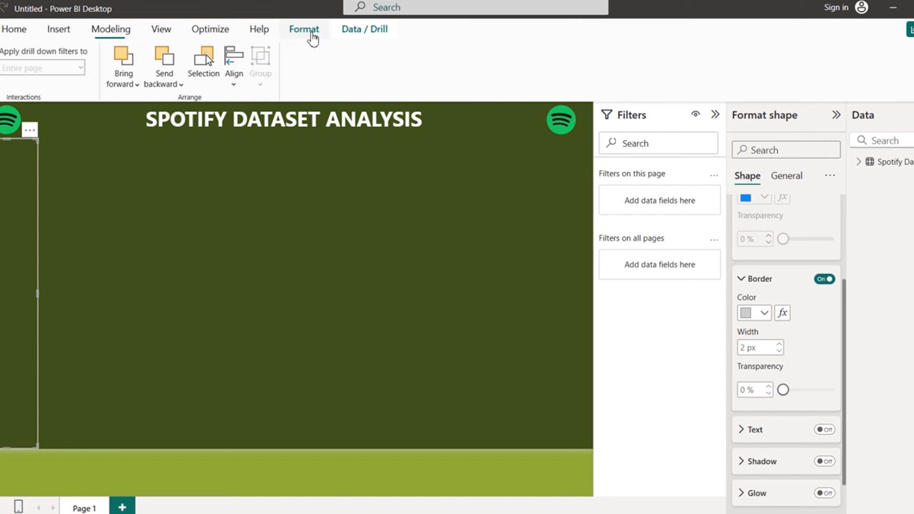
{"action": "left_click", "coordinate": [182, 86]}
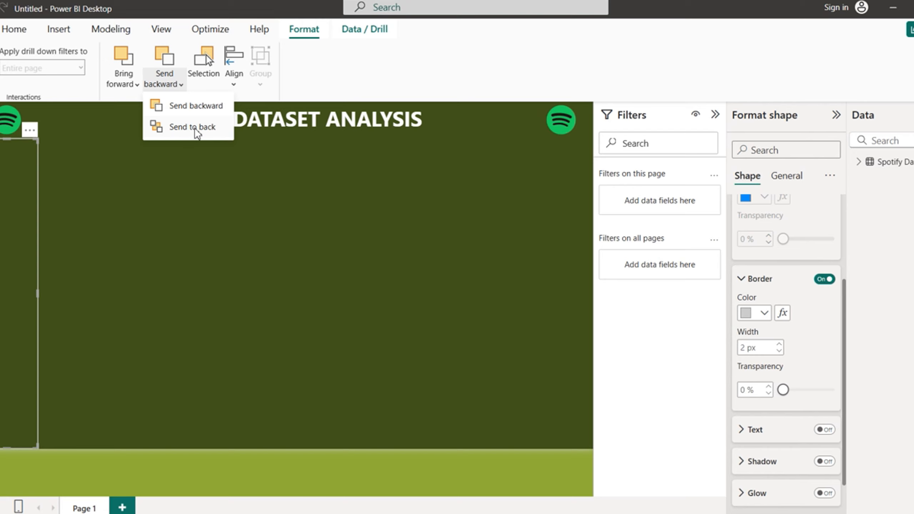
{"action": "left_click", "coordinate": [195, 128]}
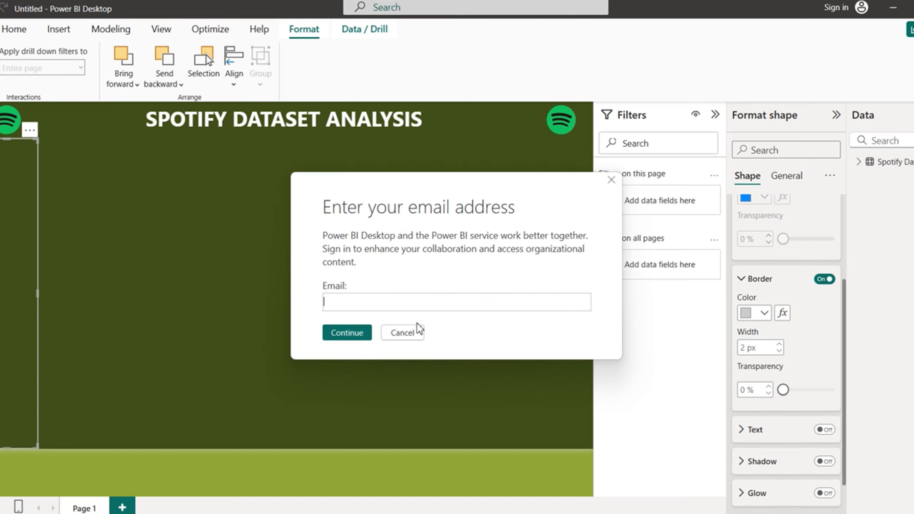
{"action": "left_click", "coordinate": [409, 333]}
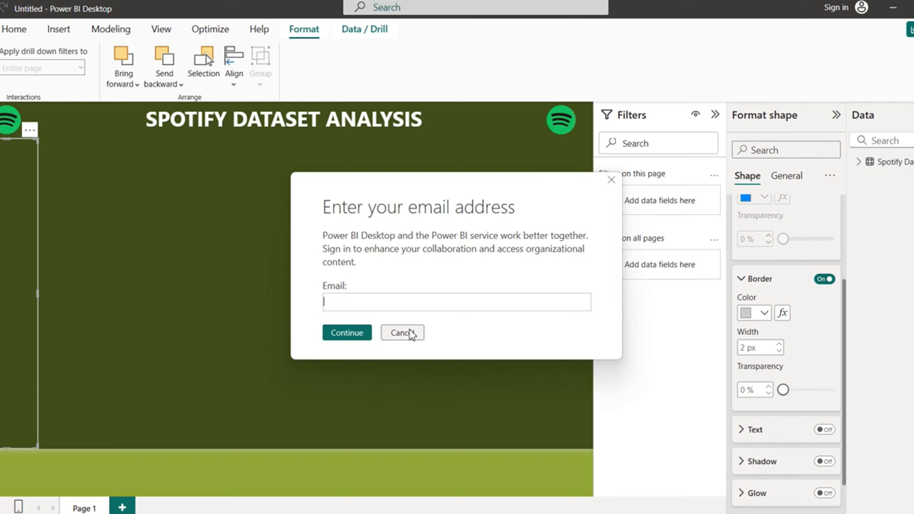
{"action": "left_click", "coordinate": [411, 333]}
{"action": "left_click", "coordinate": [410, 333]}
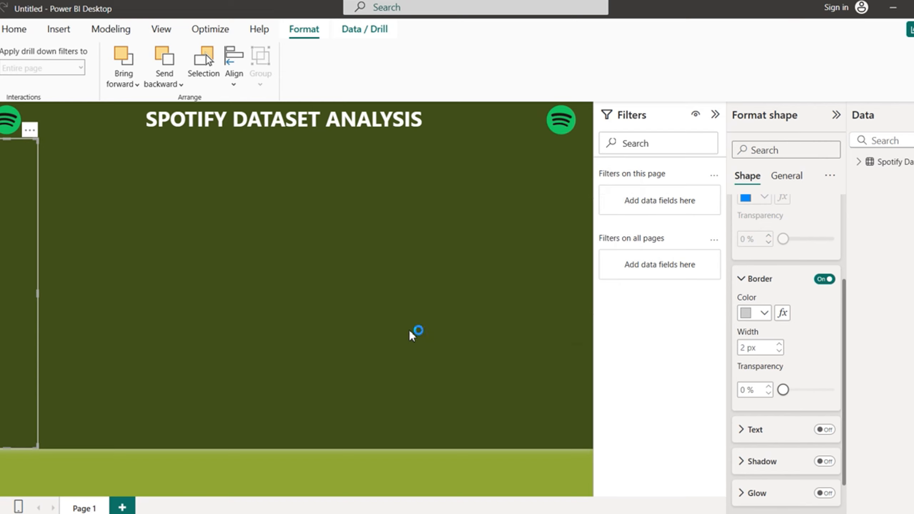
{"action": "left_click", "coordinate": [411, 333]}
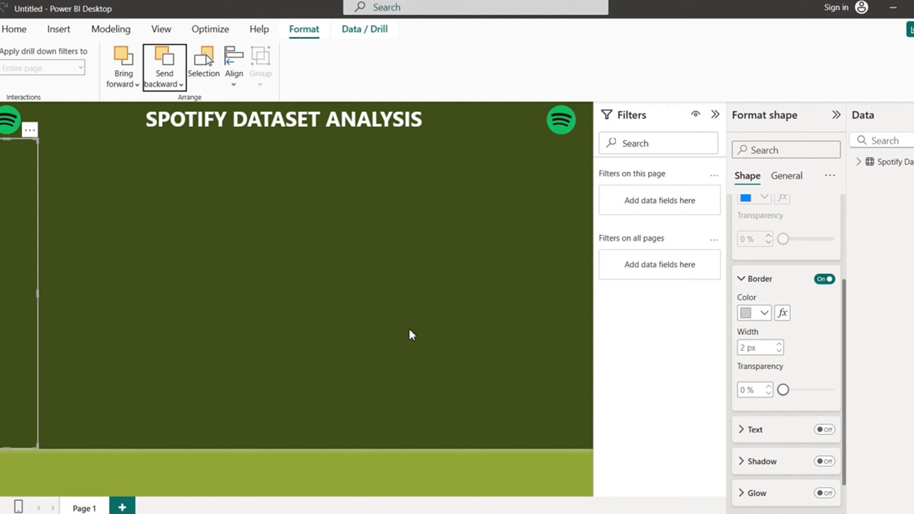
{"action": "left_click", "coordinate": [410, 329]}
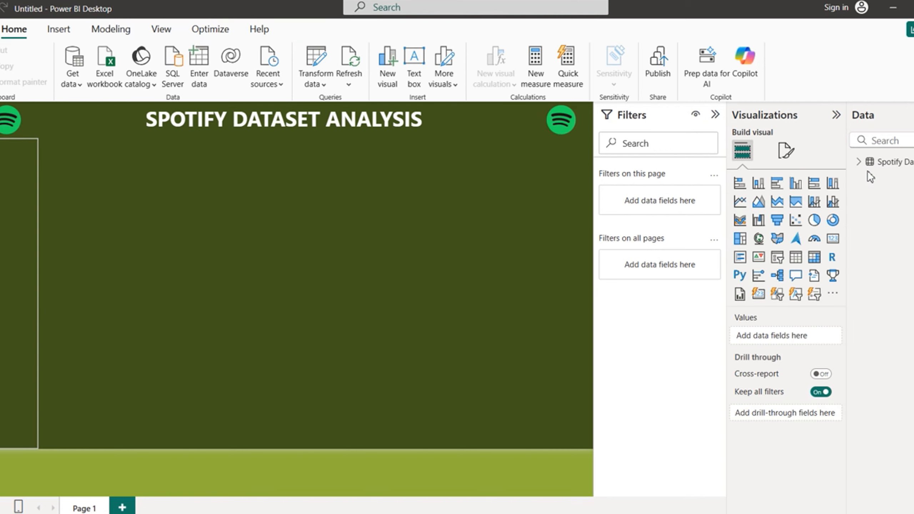
Step: Enter data as a table named MEASURE TABLE with a MEASURES column holding MEASURE, and load it
{"action": "left_click", "coordinate": [891, 164]}
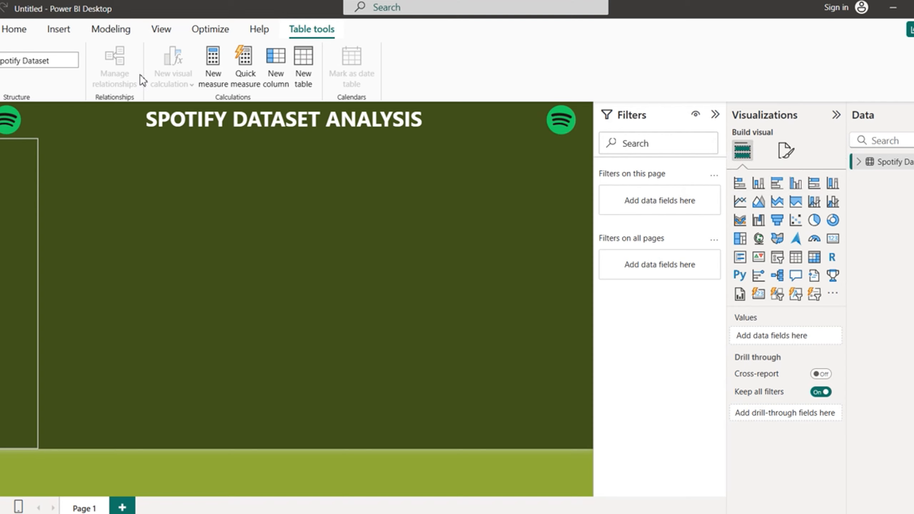
{"action": "left_click", "coordinate": [17, 35]}
{"action": "left_click", "coordinate": [196, 72]}
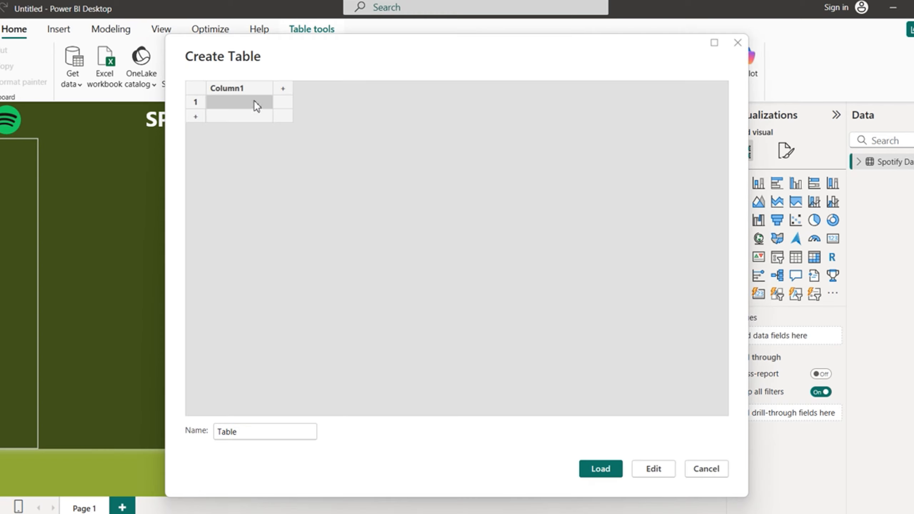
{"action": "double_click", "coordinate": [242, 87]}
{"action": "type", "text": "M"}
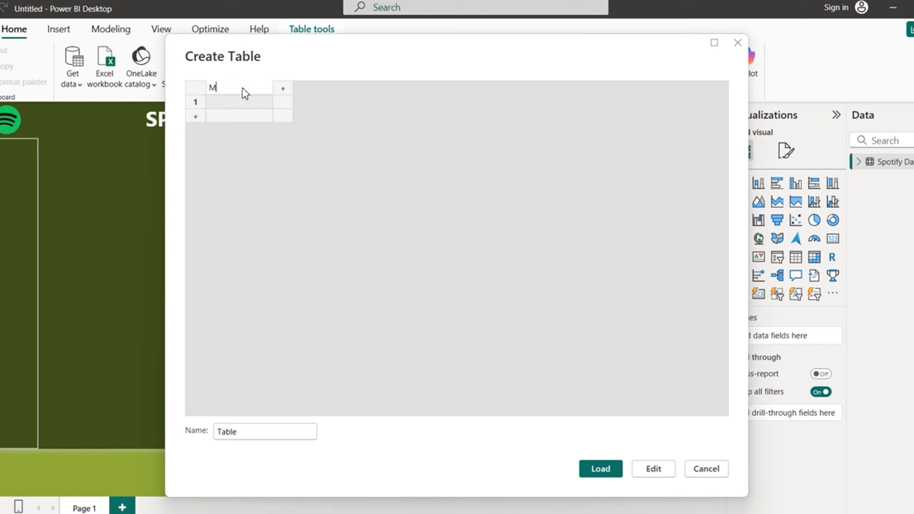
{"action": "type", "text": "EASURES"}
{"action": "left_click", "coordinate": [235, 97]}
{"action": "type", "text": "MEASURE"}
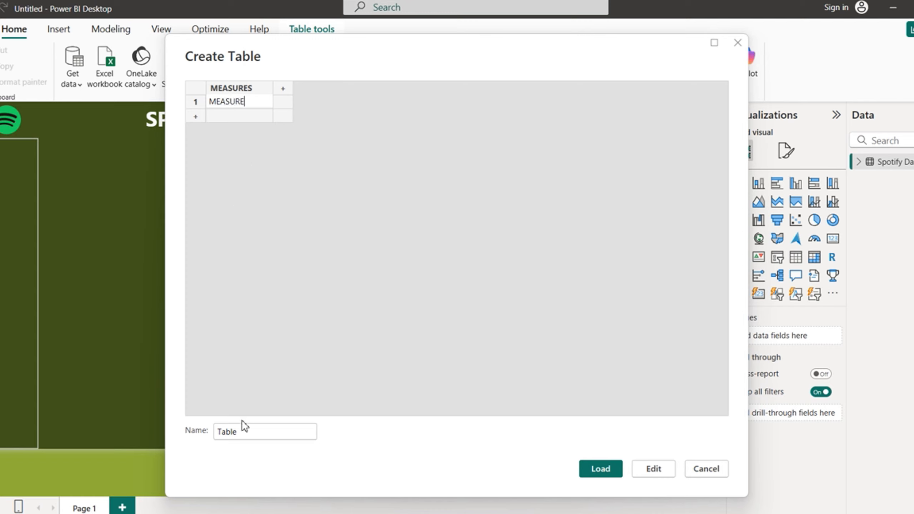
{"action": "left_click_drag", "start_coordinate": [245, 433], "coordinate": [210, 431]}
{"action": "type", "text": "MEASURE TAB"}
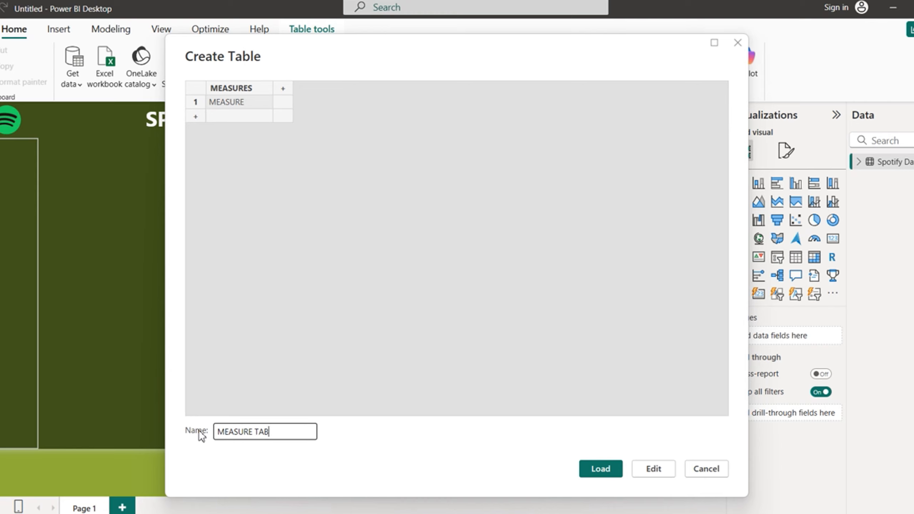
{"action": "type", "text": "LE"}
{"action": "left_click", "coordinate": [604, 469]}
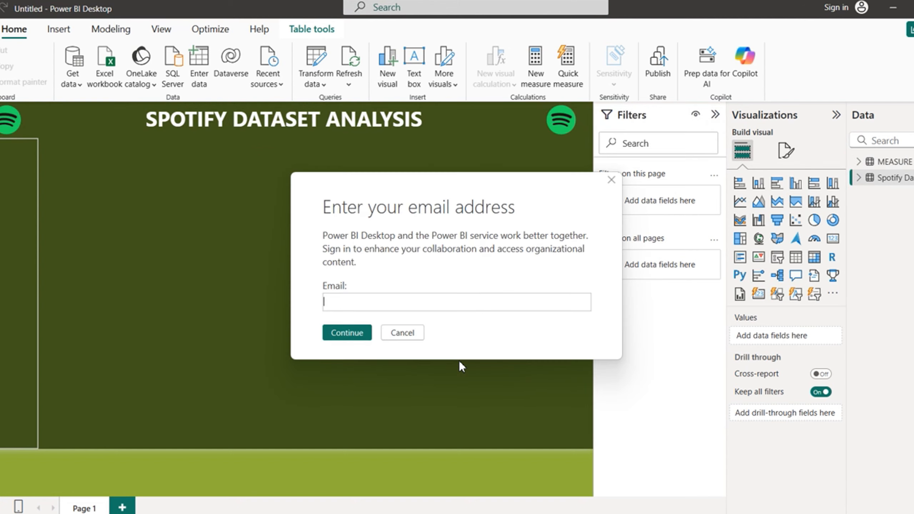
Step: Expand Spotify Dataset in the Data pane and scroll through its field list
{"action": "left_click", "coordinate": [400, 331]}
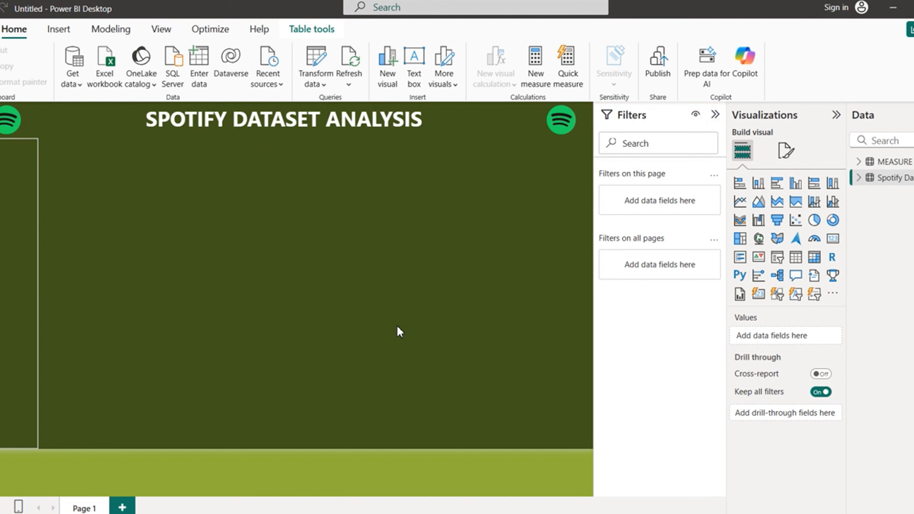
{"action": "left_click", "coordinate": [403, 332]}
{"action": "left_click", "coordinate": [405, 334]}
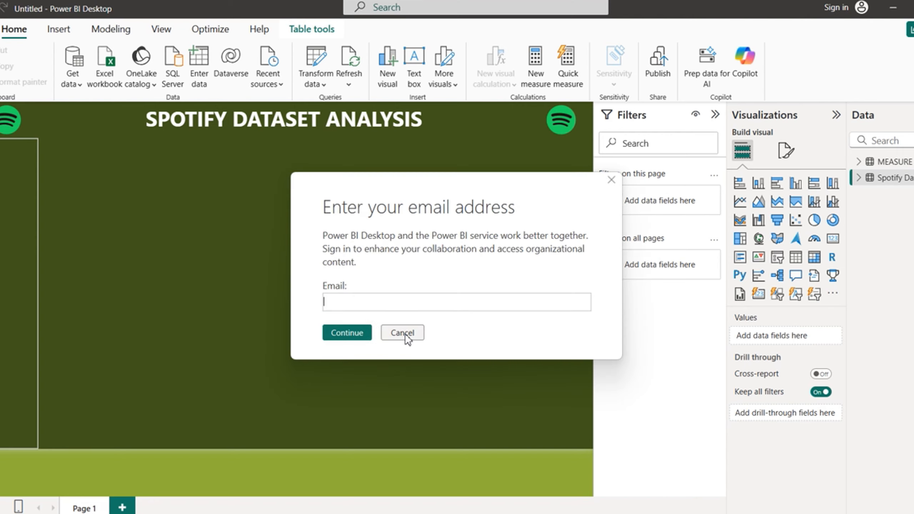
{"action": "left_click", "coordinate": [405, 333]}
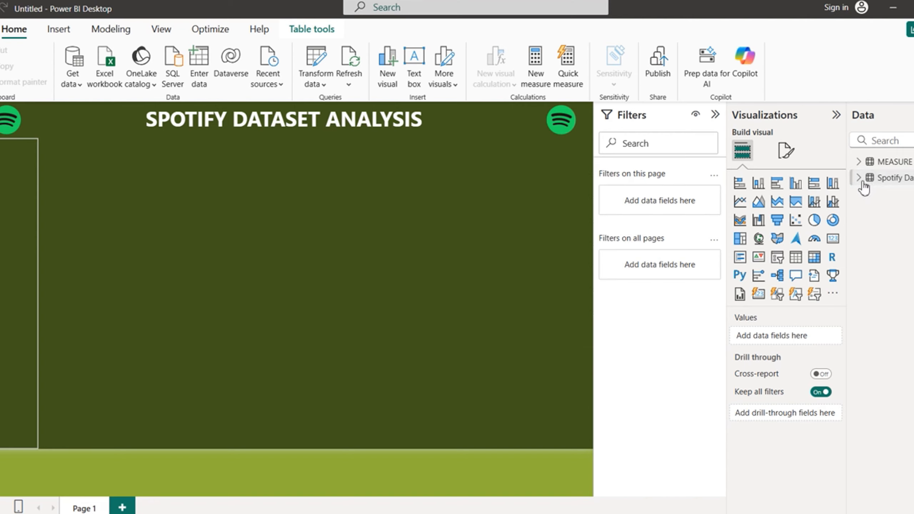
{"action": "left_click", "coordinate": [878, 178]}
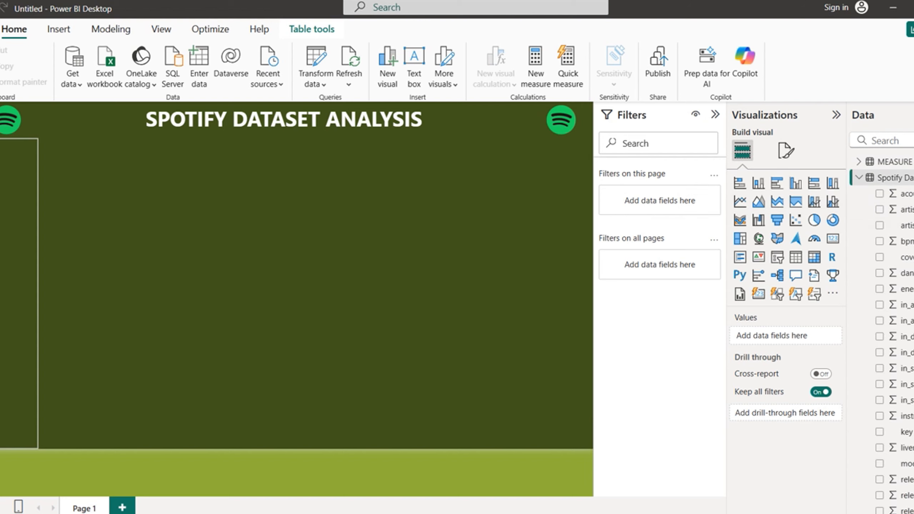
{"action": "scroll", "coordinate": [882, 325], "scroll_direction": "down", "scroll_amount": 2}
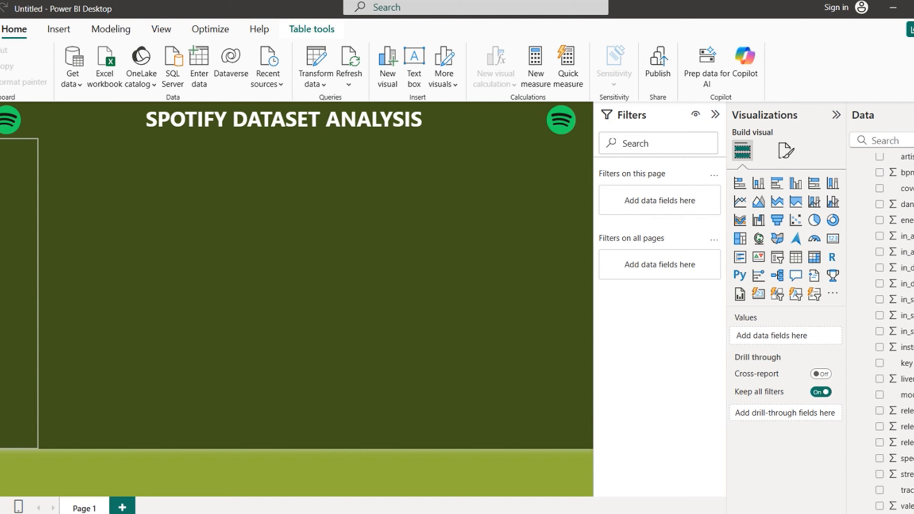
{"action": "scroll", "coordinate": [882, 325], "scroll_direction": "up", "scroll_amount": 2}
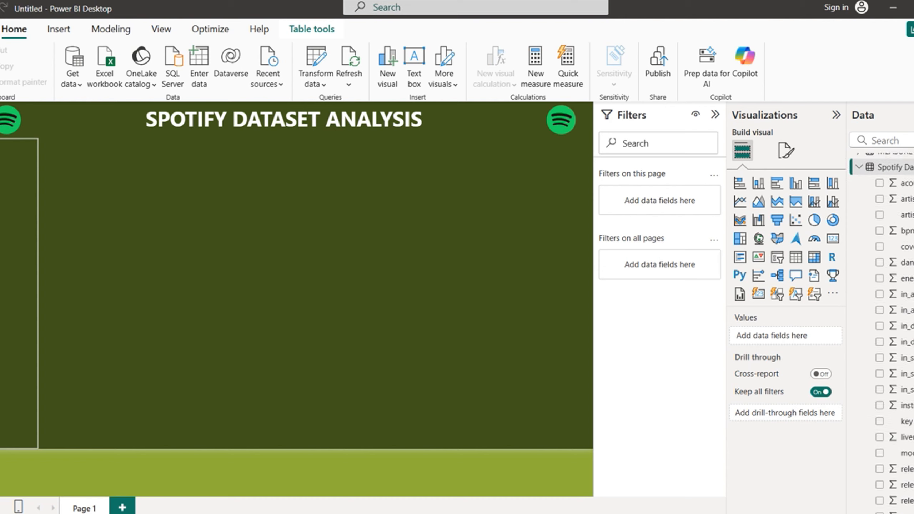
{"action": "scroll", "coordinate": [882, 324], "scroll_direction": "down", "scroll_amount": 2}
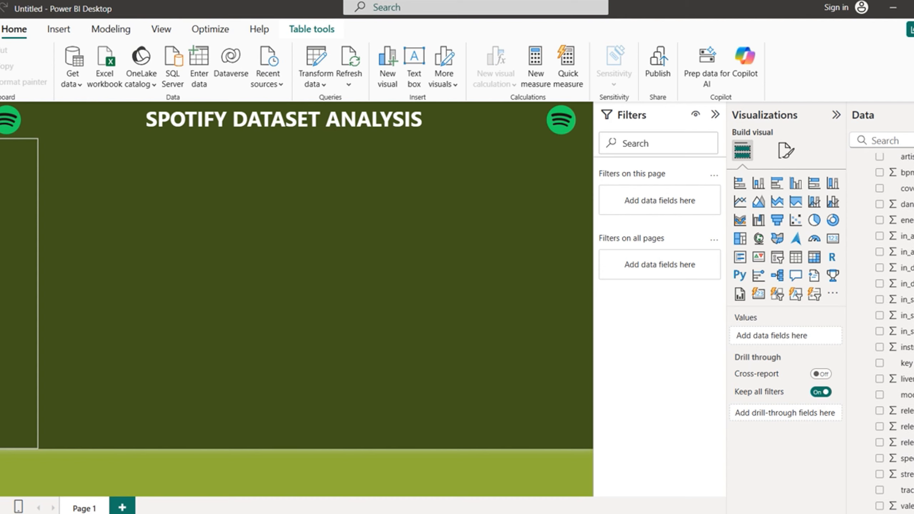
{"action": "scroll", "coordinate": [882, 325], "scroll_direction": "up", "scroll_amount": 2}
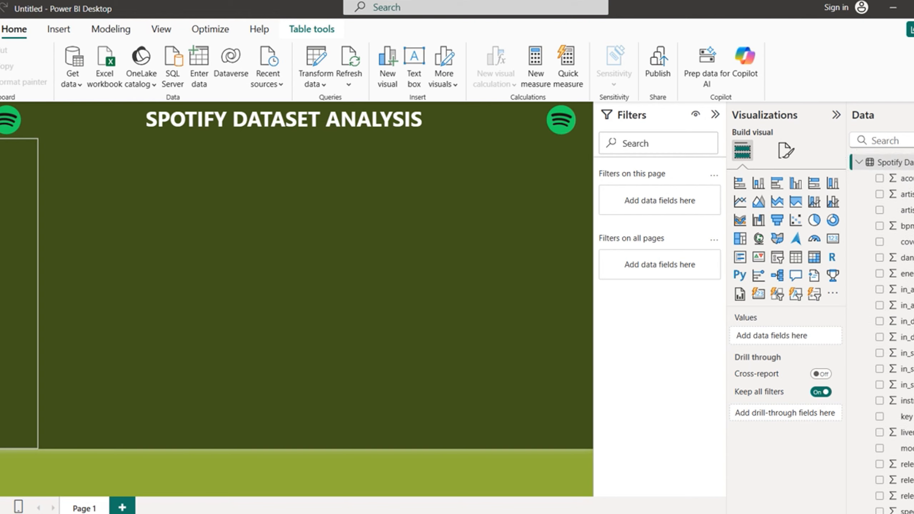
{"action": "scroll", "coordinate": [882, 324], "scroll_direction": "up", "scroll_amount": 1}
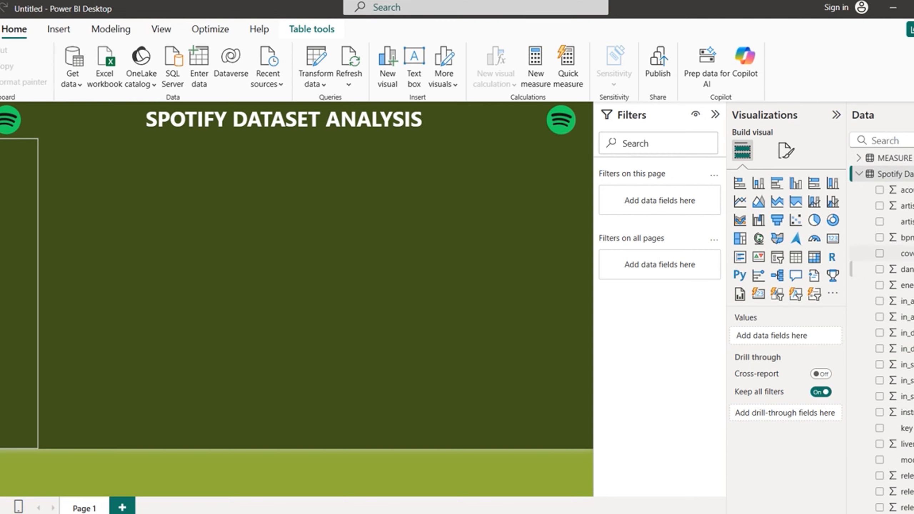
{"action": "scroll", "coordinate": [882, 346], "scroll_direction": "down", "scroll_amount": 3}
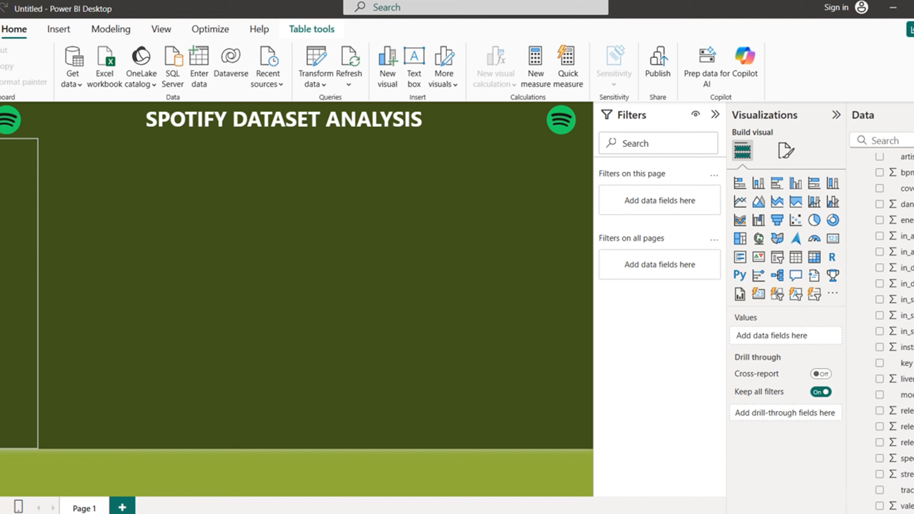
{"action": "scroll", "coordinate": [882, 324], "scroll_direction": "up", "scroll_amount": 3}
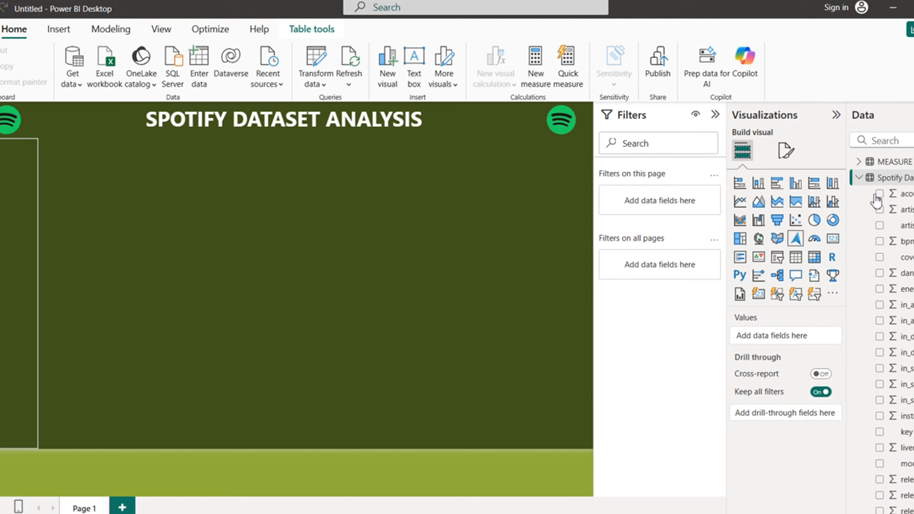
Step: Add a new measure to MEASURE TABLE from the MEASURES field's menu
{"action": "left_click", "coordinate": [863, 178]}
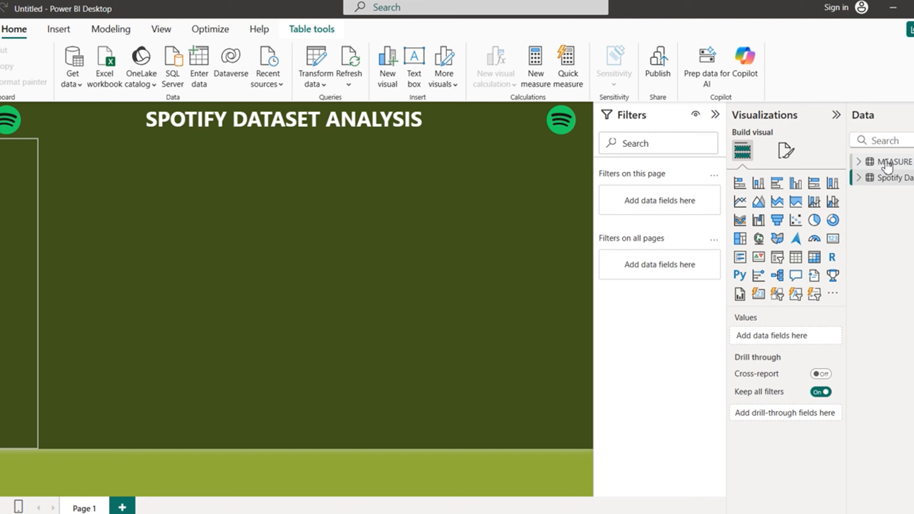
{"action": "left_click", "coordinate": [861, 164]}
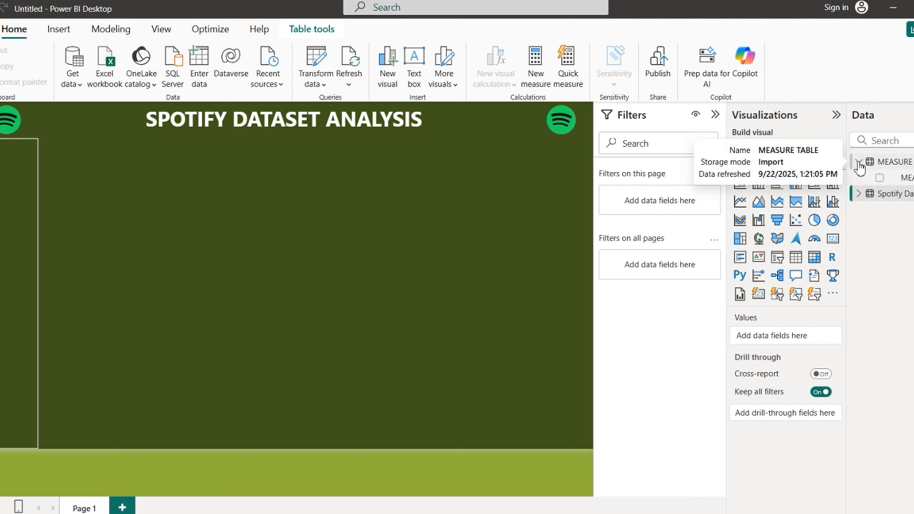
{"action": "left_click", "coordinate": [909, 178]}
{"action": "right_click", "coordinate": [910, 179]}
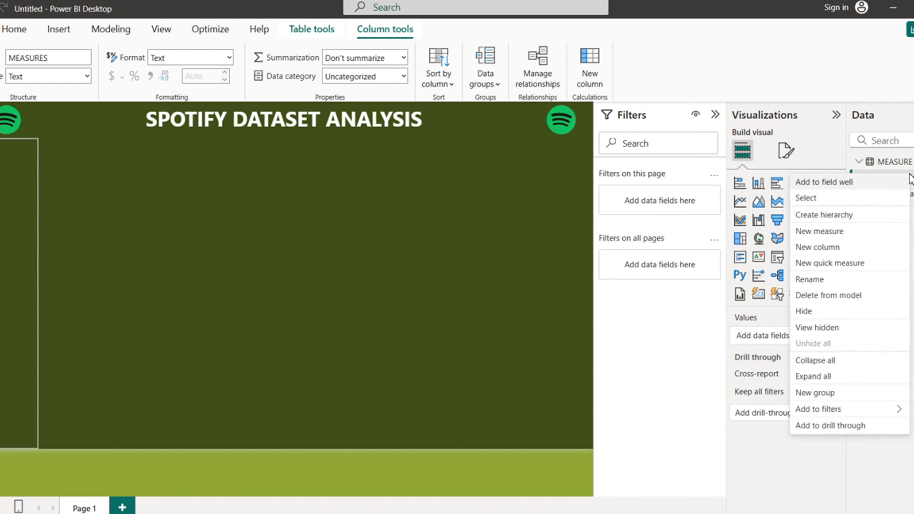
{"action": "left_click", "coordinate": [822, 231]}
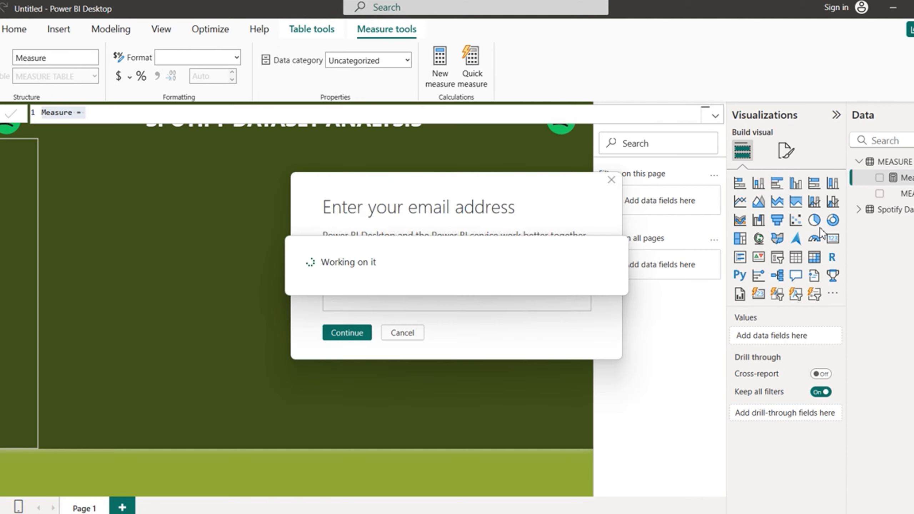
{"action": "left_click", "coordinate": [404, 333]}
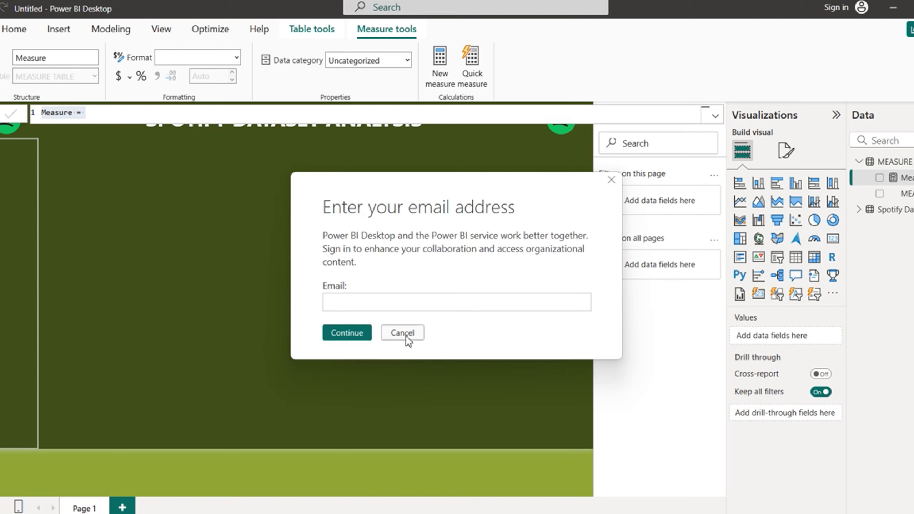
{"action": "left_click", "coordinate": [405, 333]}
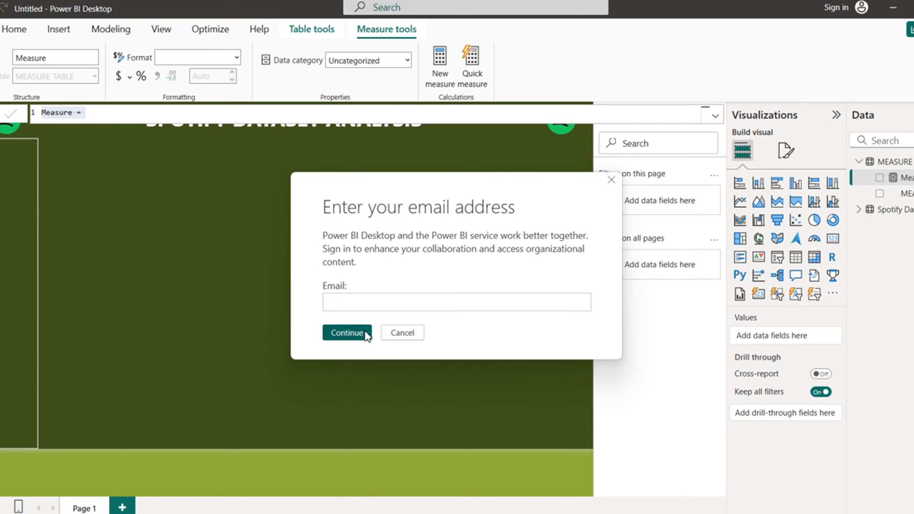
{"action": "left_click", "coordinate": [404, 333]}
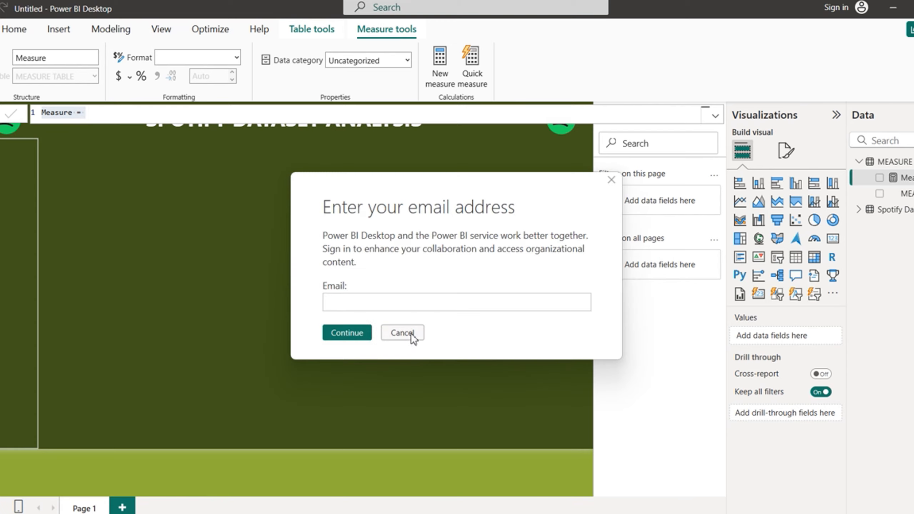
{"action": "left_click", "coordinate": [412, 335]}
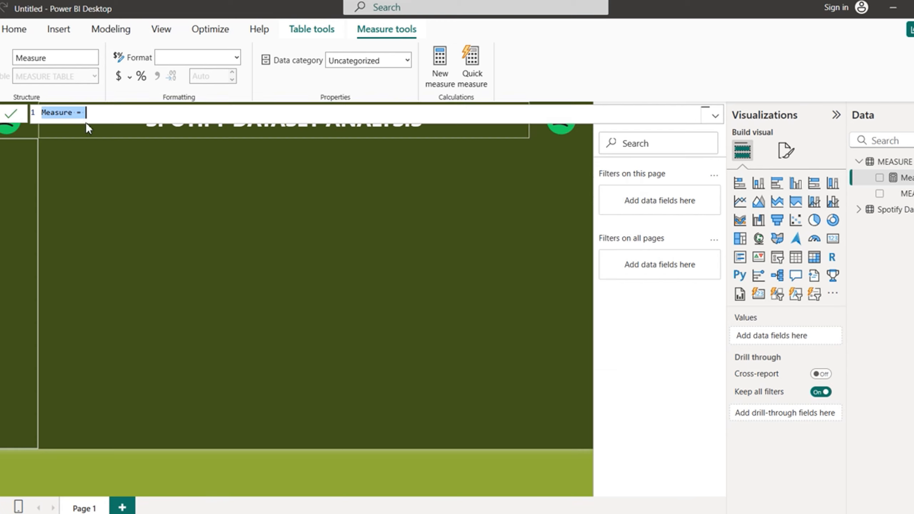
Step: Rename the new measure to Stream Sum
{"action": "left_click", "coordinate": [74, 112]}
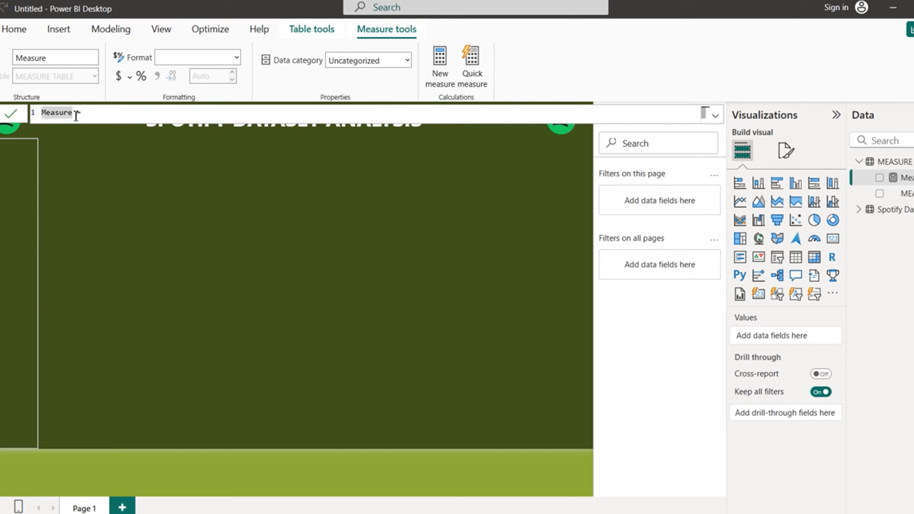
{"action": "key", "text": "BackSpace"}
{"action": "key", "text": "BackSpace"}
{"action": "key", "text": "BackSpace"}
{"action": "key", "text": "BackSpace"}
{"action": "key", "text": "BackSpace"}
{"action": "key", "text": "BackSpace"}
{"action": "key", "text": "BackSpace"}
{"action": "type", "text": "Total"}
{"action": "key", "text": "BackSpace"}
{"action": "key", "text": "BackSpace"}
{"action": "key", "text": "BackSpace"}
{"action": "key", "text": "BackSpace"}
{"action": "key", "text": "BackSpace"}
{"action": "key", "text": "BackSpace"}
{"action": "type", "text": "Stream Sum"}
Step: Define Stream Sum as SUM('Spotify Dataset'[streams]) and commit it
{"action": "left_click", "coordinate": [106, 118]}
{"action": "type", "text": "sum"}
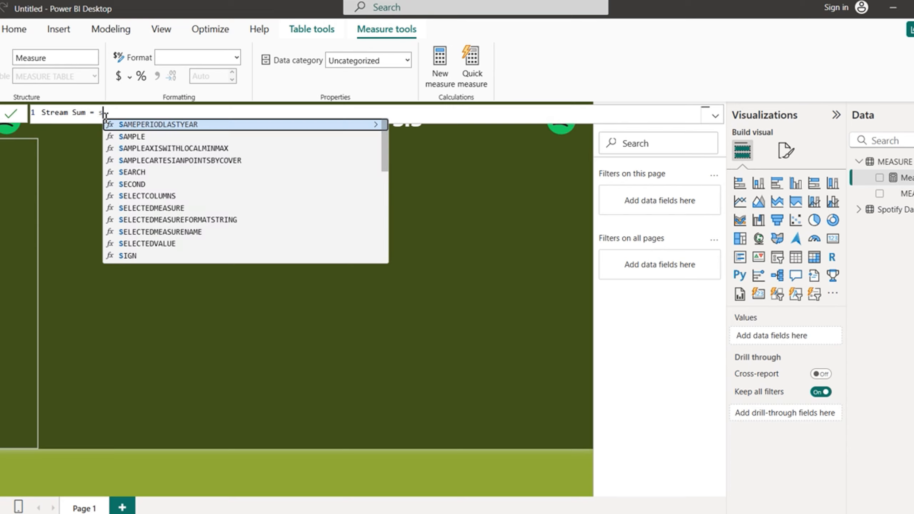
{"action": "key", "text": "Tab"}
{"action": "type", "text": "stre"}
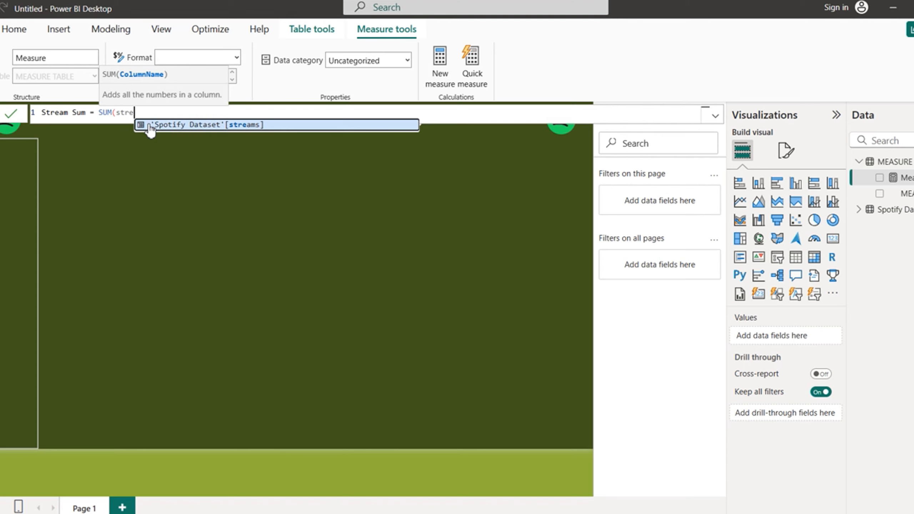
{"action": "left_click", "coordinate": [198, 126]}
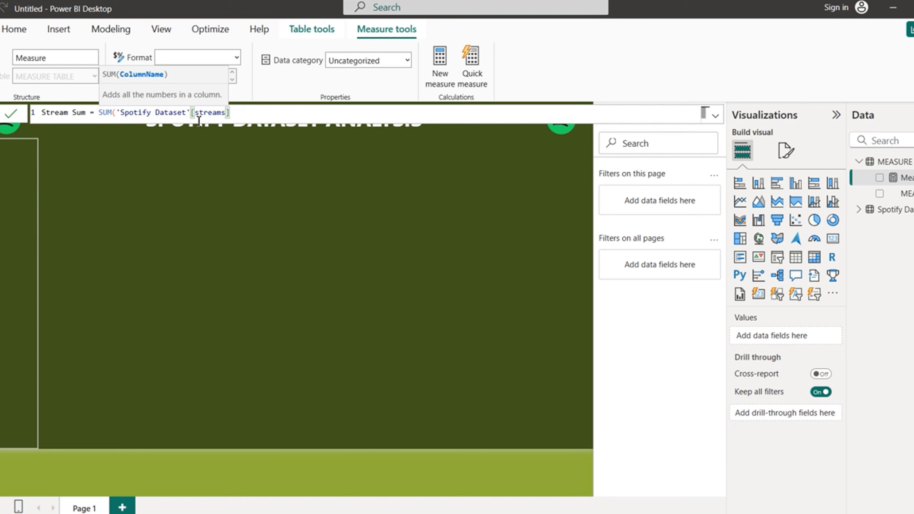
{"action": "type", "text": ")"}
{"action": "key", "text": "Return"}
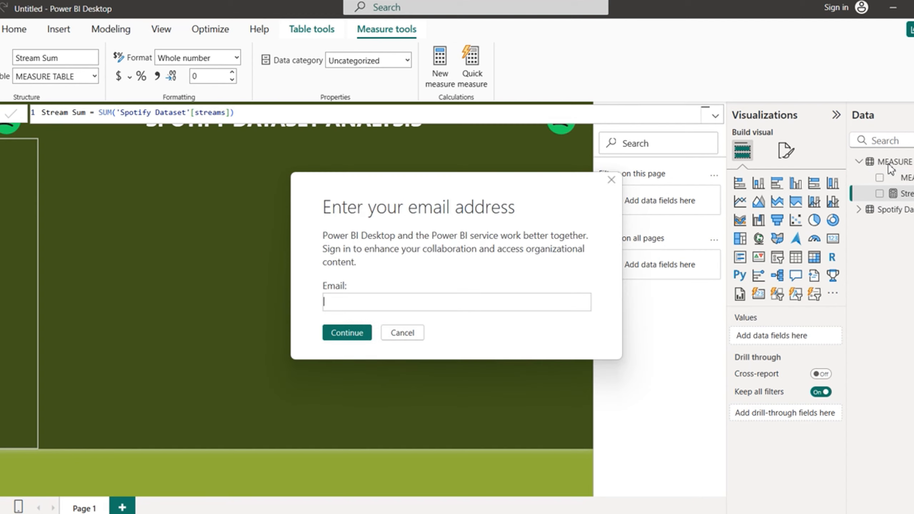
Step: Select the Stream Sum formula line to reuse it
{"action": "left_click", "coordinate": [403, 333]}
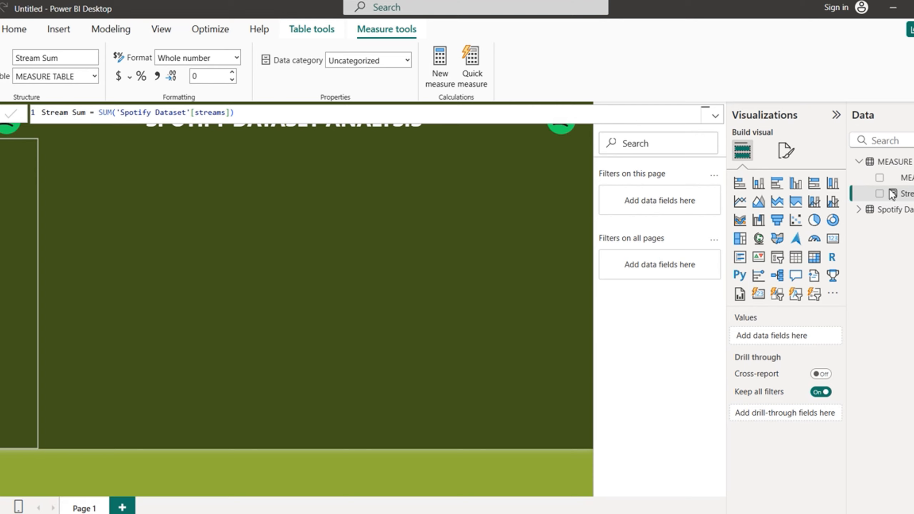
{"action": "left_click", "coordinate": [403, 337]}
{"action": "left_click", "coordinate": [404, 332]}
{"action": "left_click_drag", "start_coordinate": [114, 112], "coordinate": [37, 113]}
{"action": "key", "text": "ctrl+c"}
{"action": "left_click", "coordinate": [245, 113]}
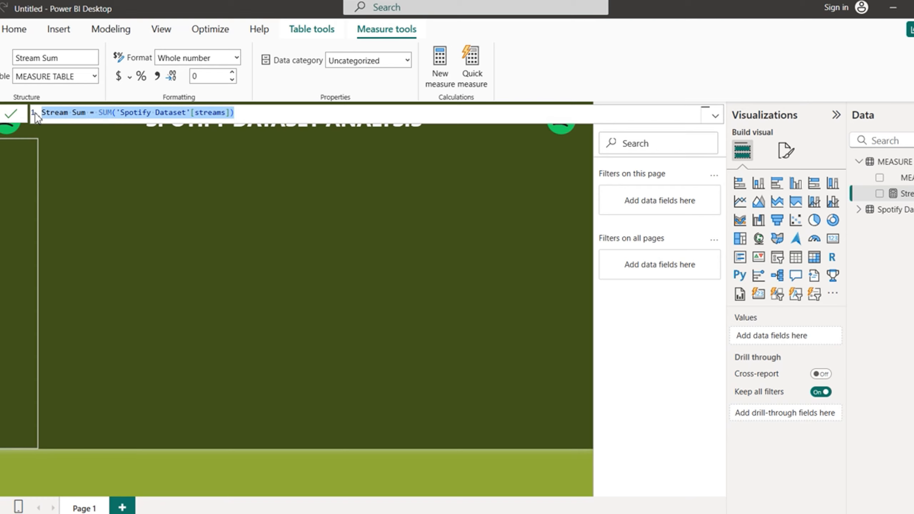
Step: Create a new blank measure in MEASURE TABLE, cancelling the repeated sign-in prompts
{"action": "left_click", "coordinate": [908, 178]}
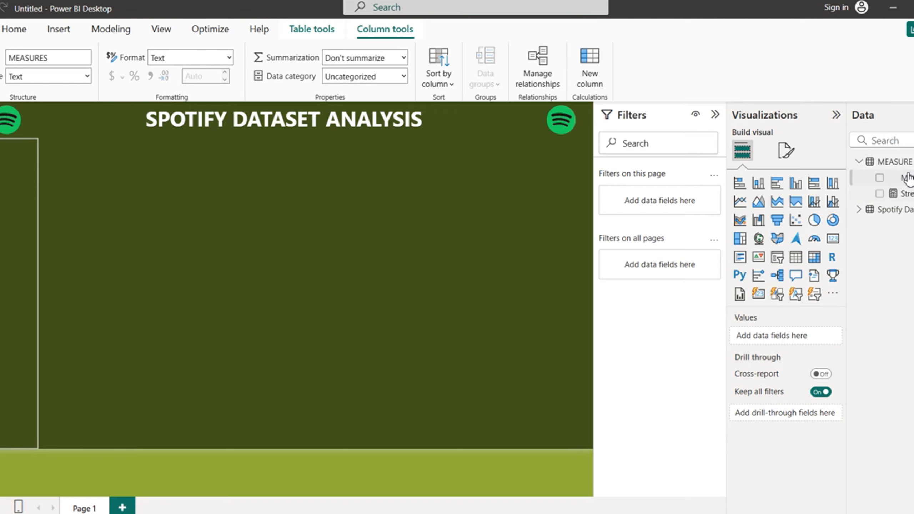
{"action": "right_click", "coordinate": [907, 178]}
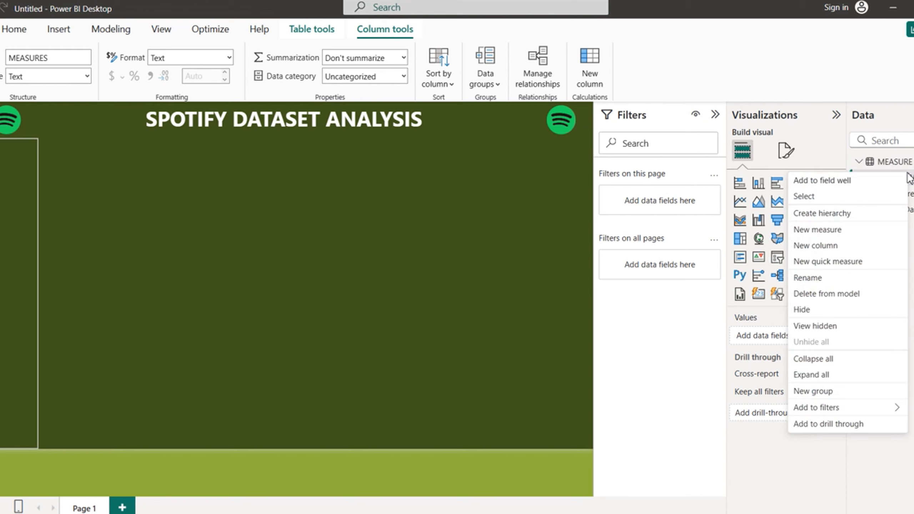
{"action": "left_click", "coordinate": [819, 234]}
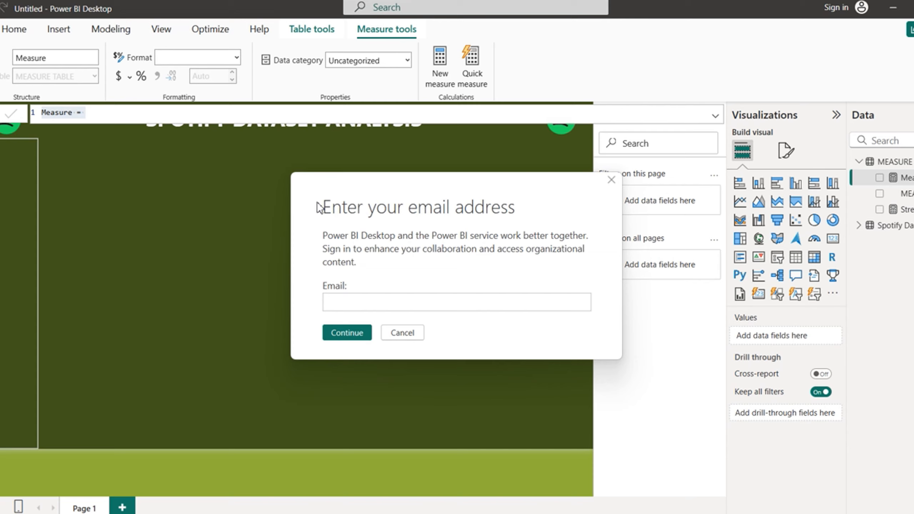
{"action": "left_click", "coordinate": [414, 332]}
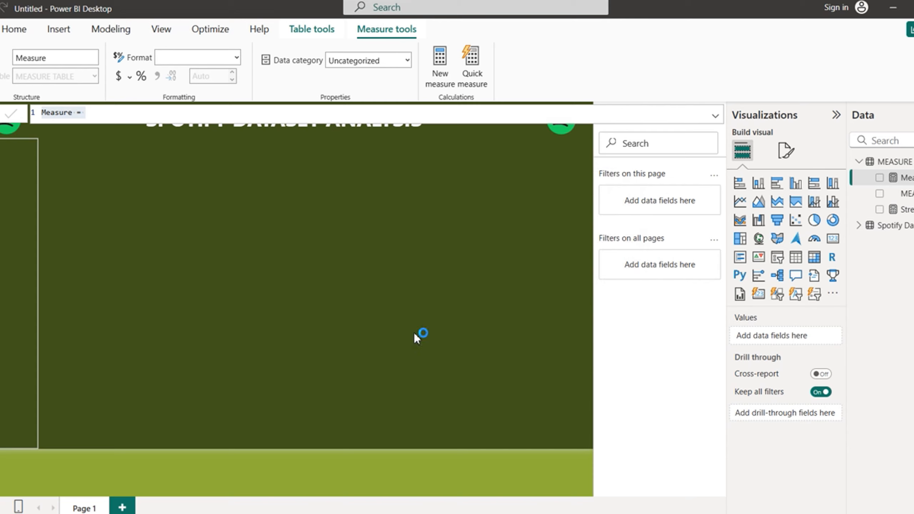
{"action": "left_click", "coordinate": [414, 332]}
{"action": "left_click", "coordinate": [415, 331]}
{"action": "left_click", "coordinate": [414, 332]}
Step: Paste the Stream Sum formula into the new measure and rename it Stream Avg
{"action": "left_click", "coordinate": [96, 114]}
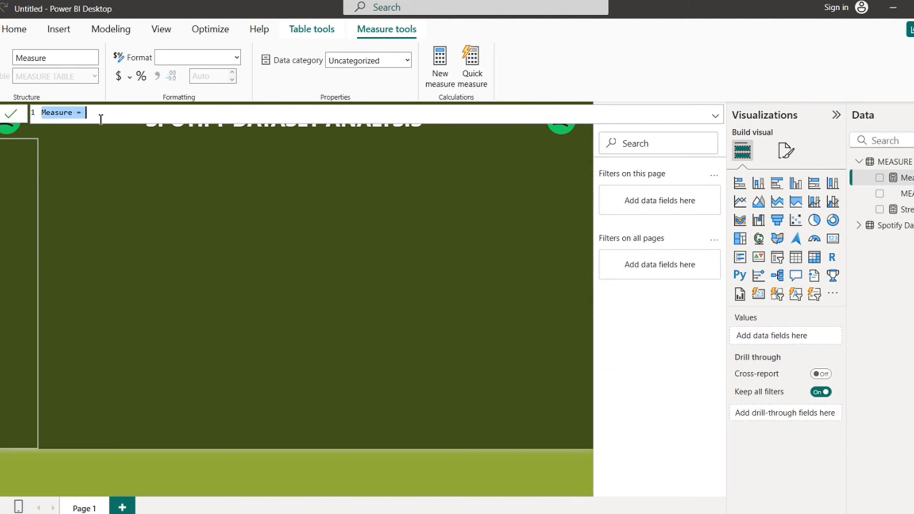
{"action": "key", "text": "ctrl+v"}
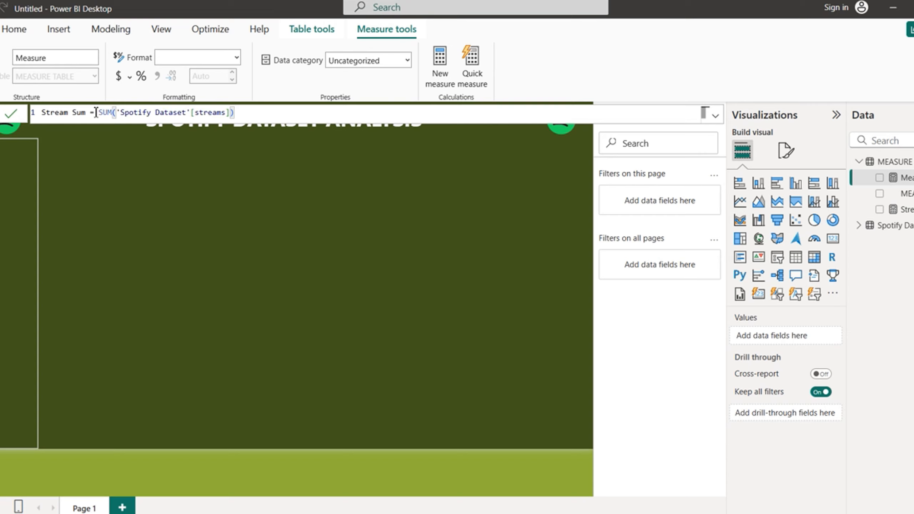
{"action": "left_click", "coordinate": [69, 113]}
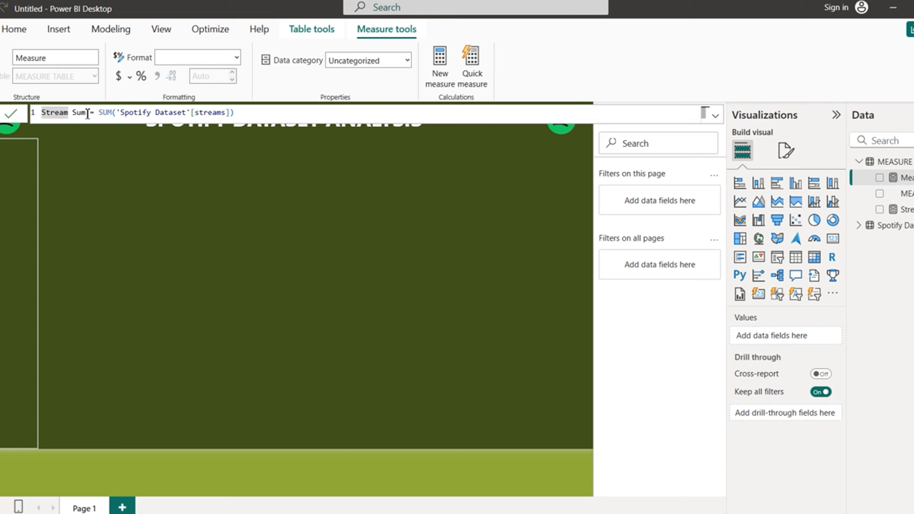
{"action": "double_click", "coordinate": [87, 114]}
{"action": "key", "text": "BackSpace"}
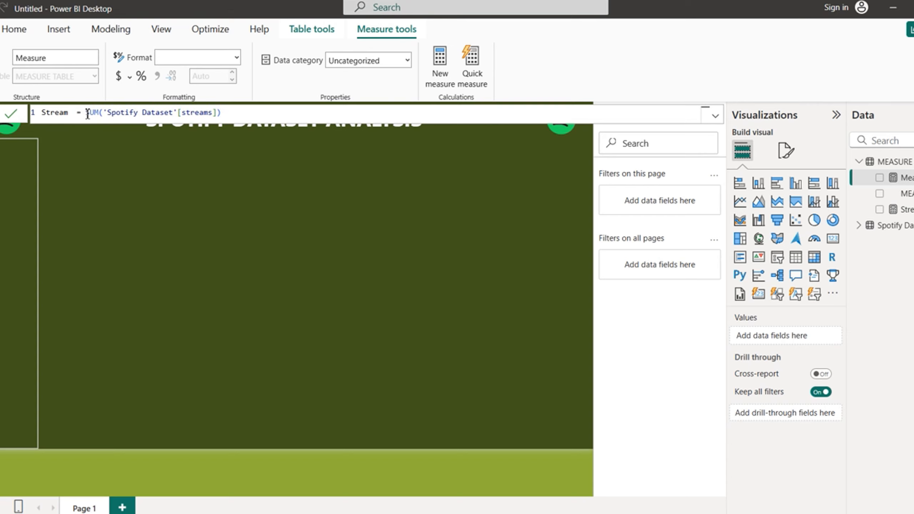
{"action": "type", "text": "Avg"}
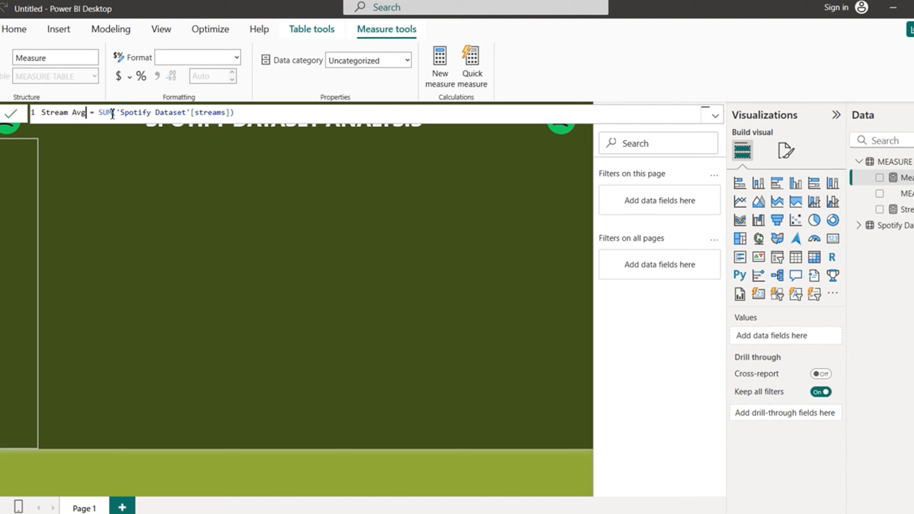
Step: Replace SUM with AVERAGE in the formula, commit it, and cancel the sign-in prompts
{"action": "double_click", "coordinate": [112, 114]}
{"action": "key", "text": "BackSpace"}
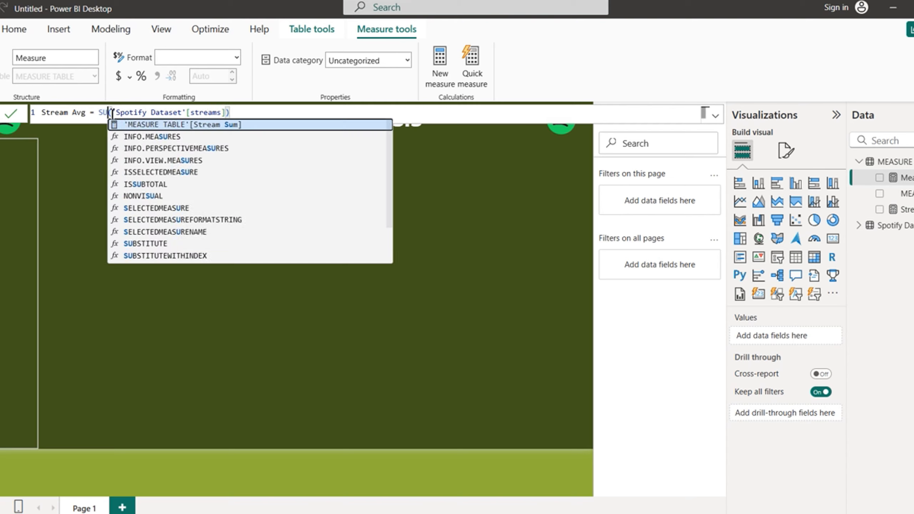
{"action": "type", "text": "ave"}
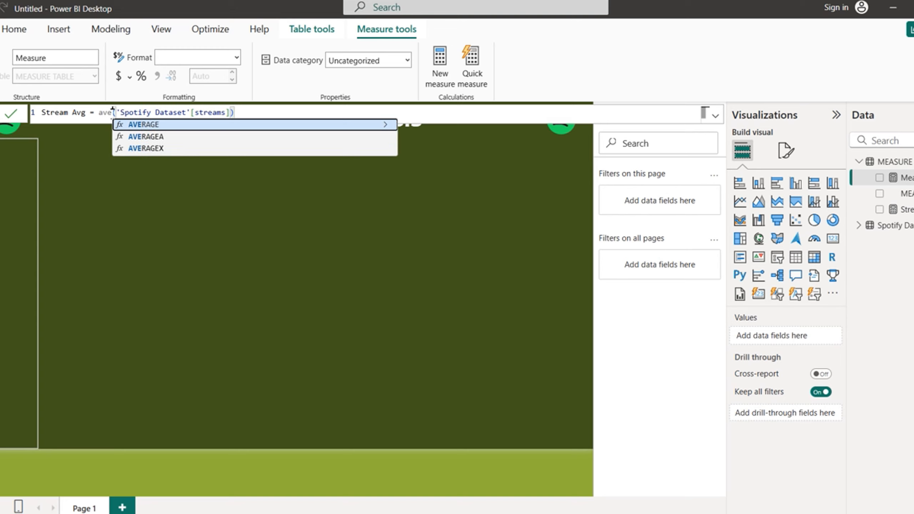
{"action": "key", "text": "Tab"}
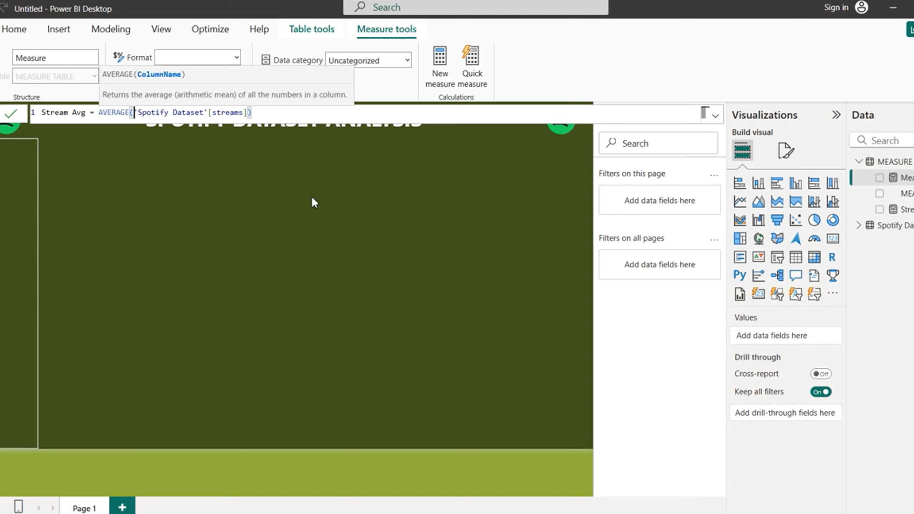
{"action": "key", "text": "Return"}
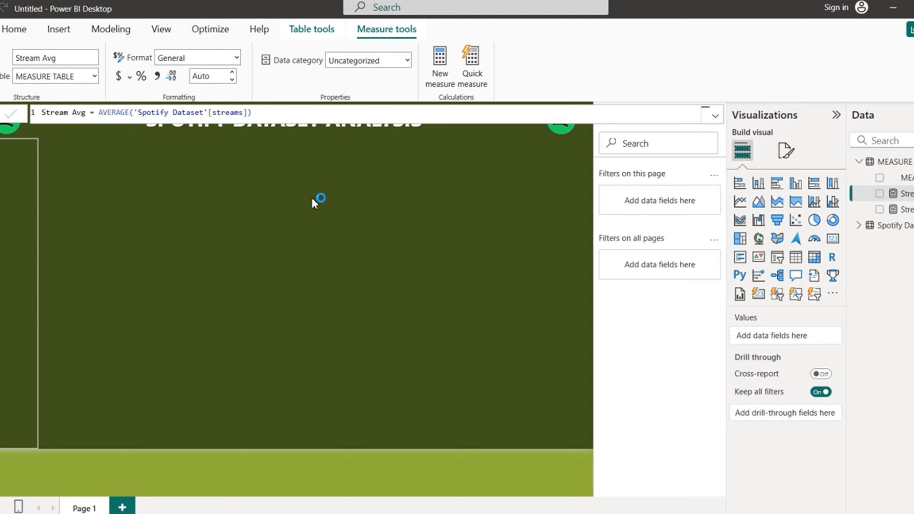
{"action": "left_click", "coordinate": [408, 331]}
{"action": "left_click", "coordinate": [408, 331]}
{"action": "left_click", "coordinate": [409, 332]}
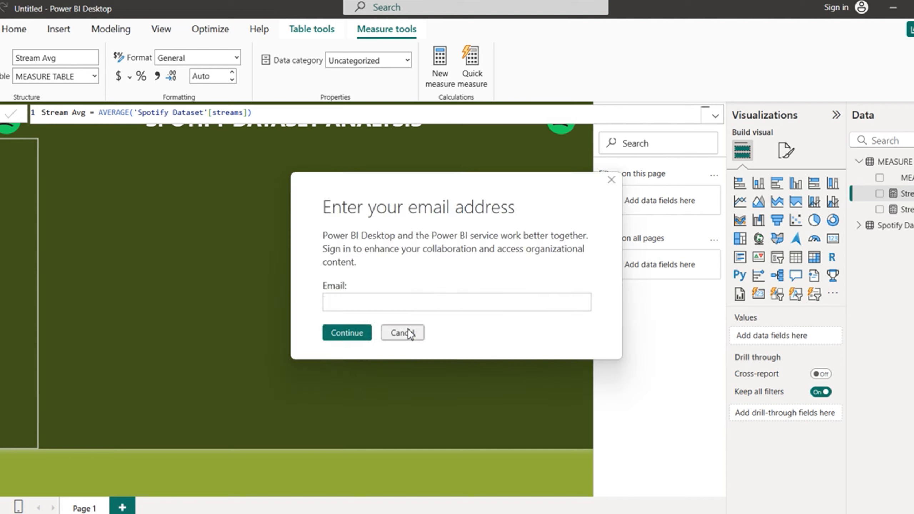
{"action": "left_click", "coordinate": [408, 333]}
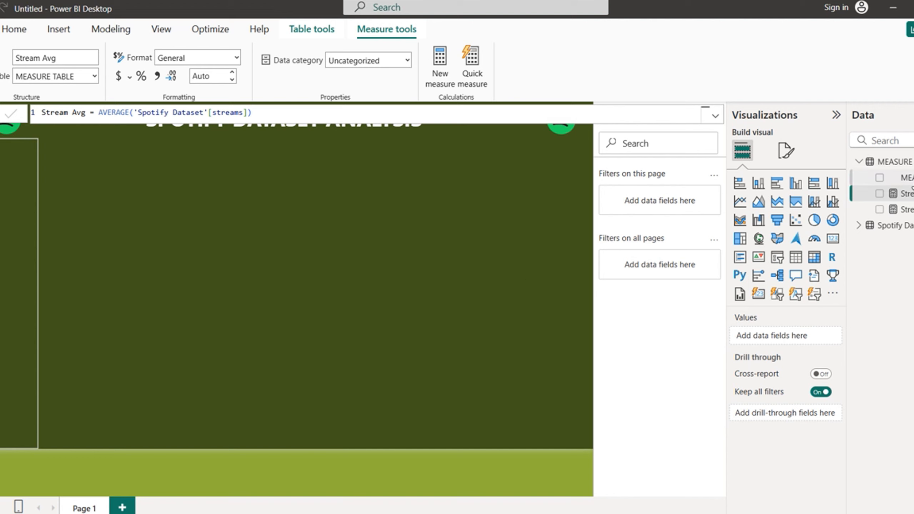
Step: Add another new blank measure to MEASURE TABLE, dismissing the recurring sign-in prompts
{"action": "left_click", "coordinate": [900, 177]}
{"action": "right_click", "coordinate": [899, 180]}
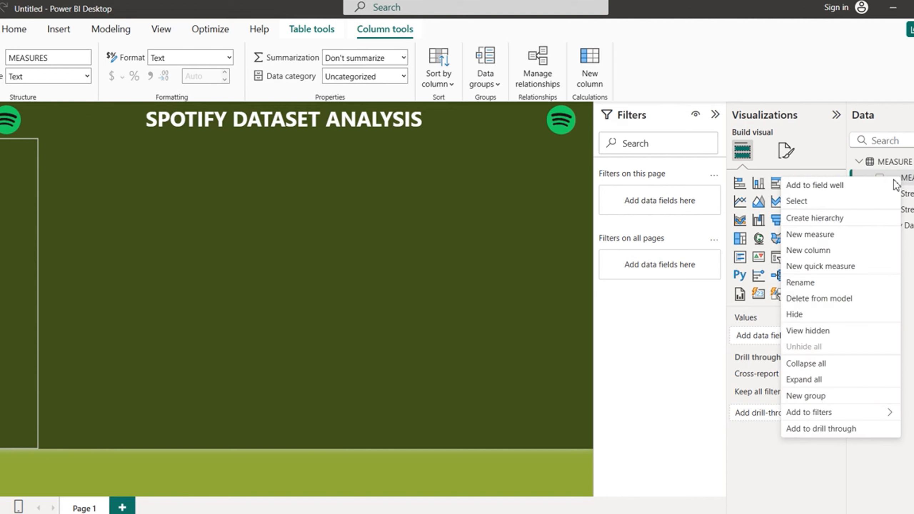
{"action": "left_click", "coordinate": [814, 238]}
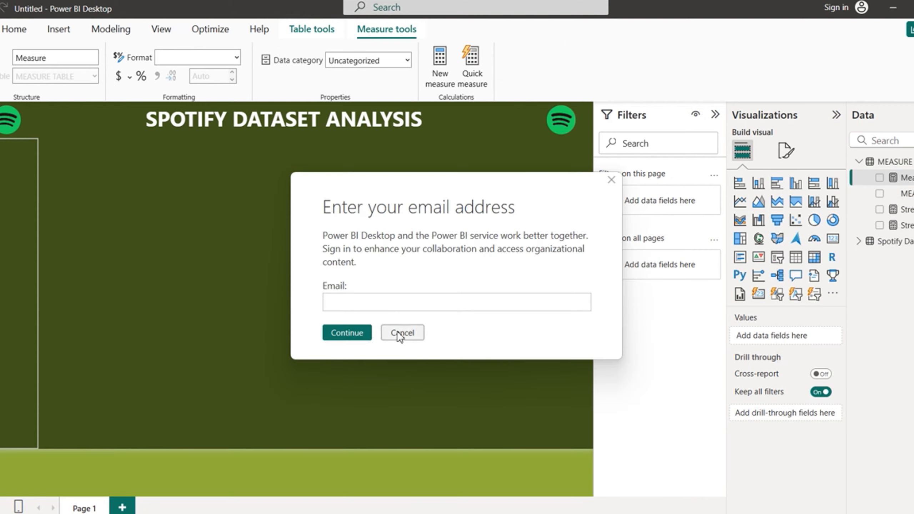
{"action": "left_click", "coordinate": [398, 332]}
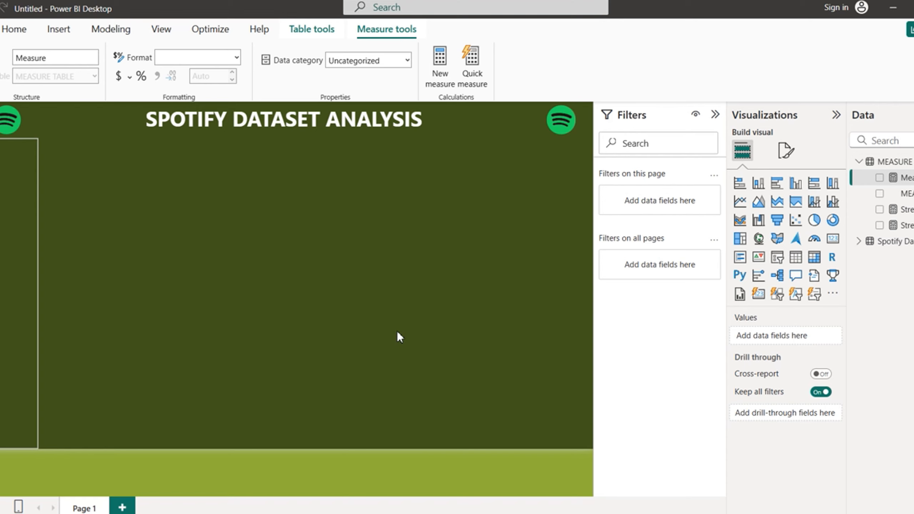
{"action": "left_click", "coordinate": [285, 264]}
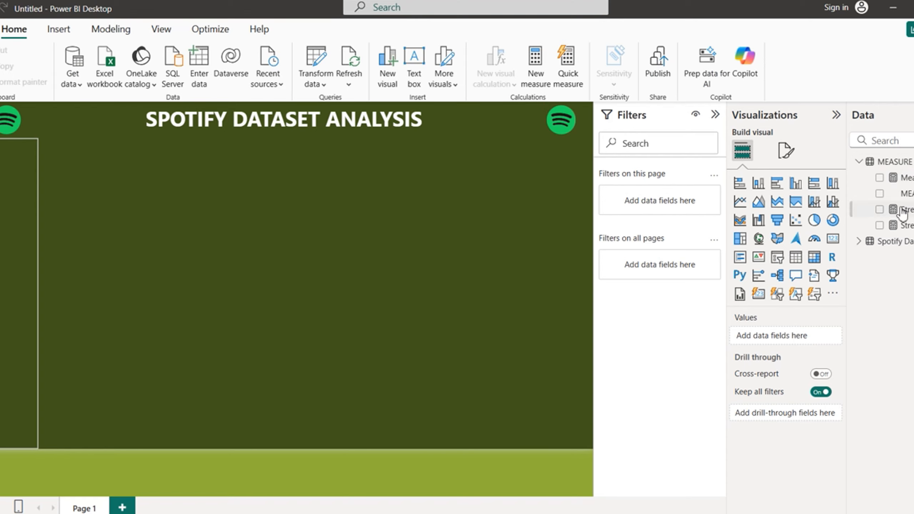
{"action": "left_click", "coordinate": [910, 194]}
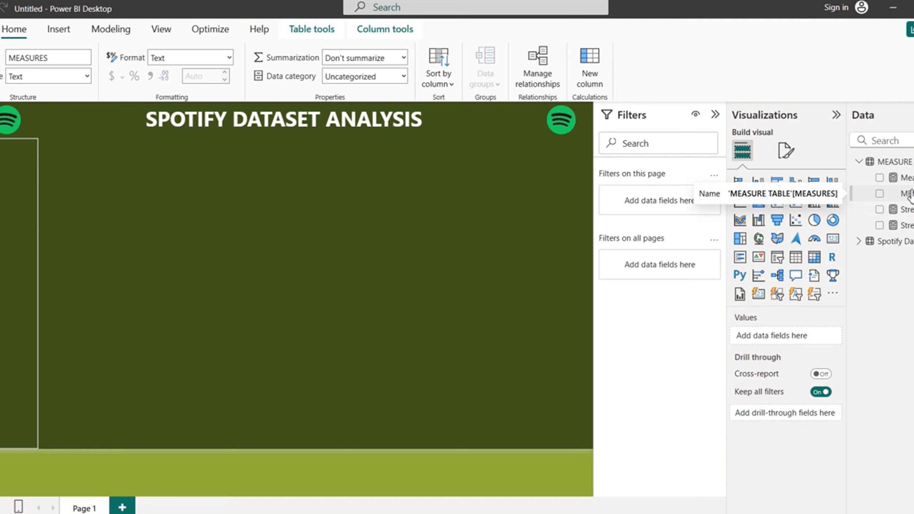
{"action": "right_click", "coordinate": [910, 194]}
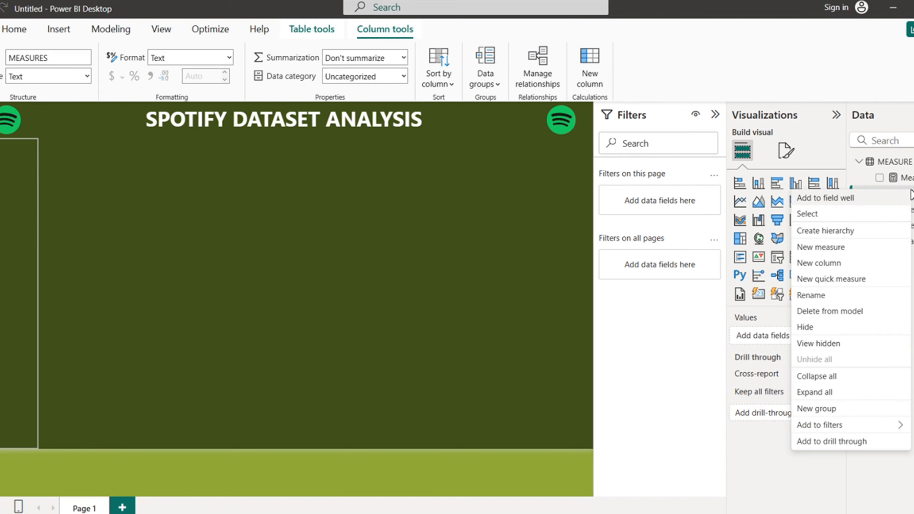
{"action": "left_click", "coordinate": [819, 246]}
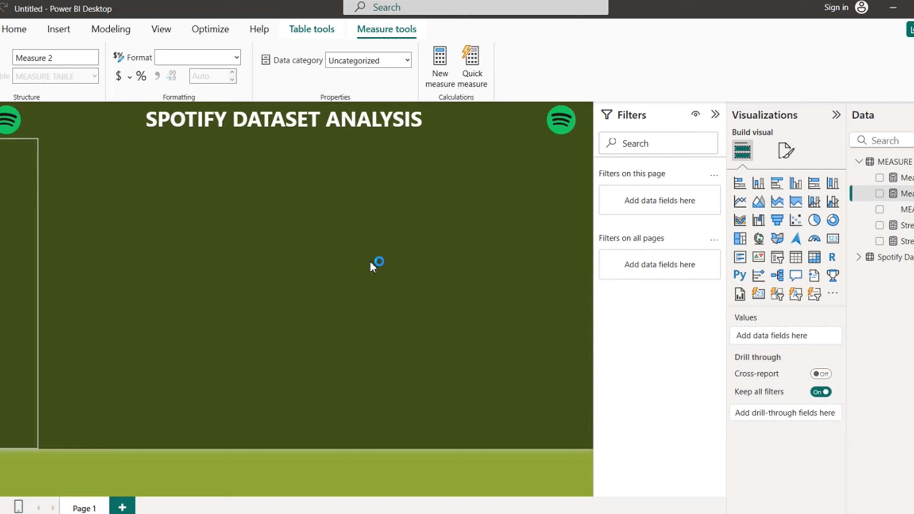
{"action": "left_click", "coordinate": [407, 332]}
{"action": "left_click", "coordinate": [407, 331]}
{"action": "left_click", "coordinate": [407, 332]}
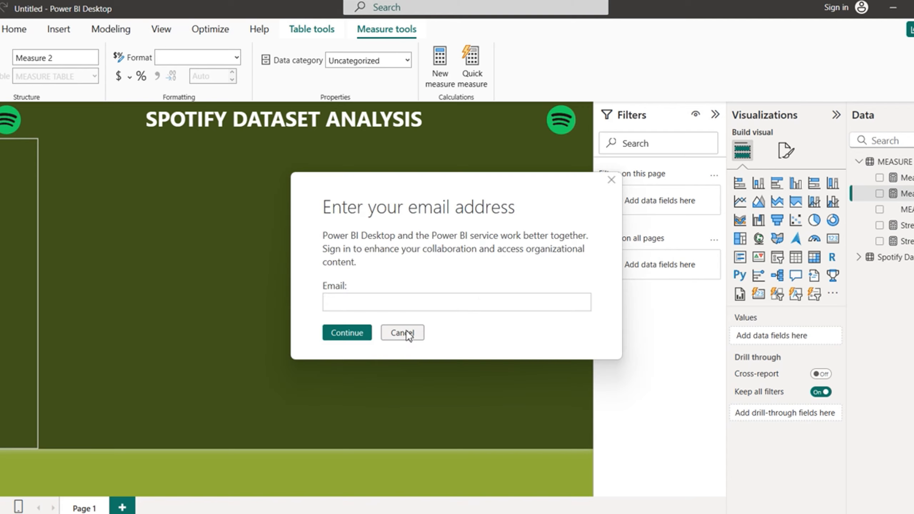
{"action": "left_click", "coordinate": [406, 332]}
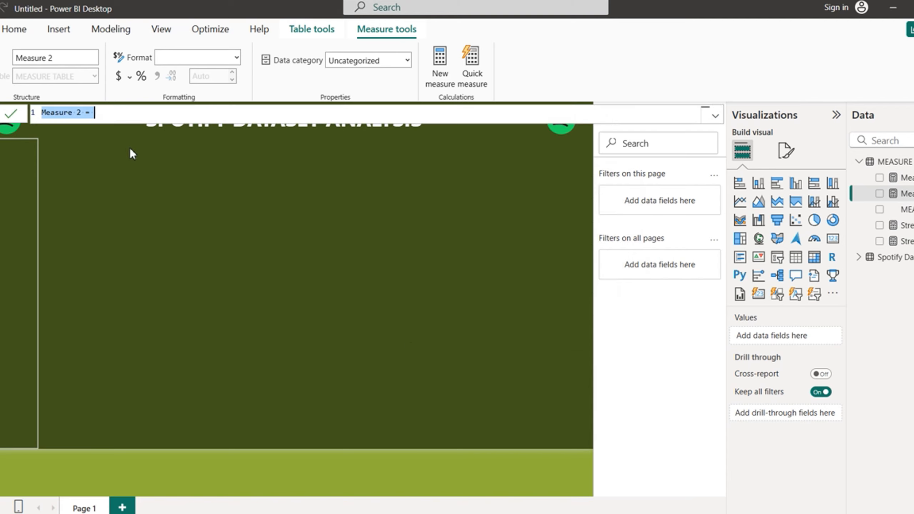
Step: Define Artistes Count = DISTINCTCOUNT('Spotify Dataset'[artist(s)_name]) and commit it
{"action": "left_click", "coordinate": [83, 112]}
{"action": "key", "text": "BackSpace"}
{"action": "key", "text": "BackSpace"}
{"action": "key", "text": "BackSpace"}
{"action": "key", "text": "BackSpace"}
{"action": "key", "text": "BackSpace"}
{"action": "key", "text": "BackSpace"}
{"action": "key", "text": "BackSpace"}
{"action": "key", "text": "BackSpace"}
{"action": "key", "text": "BackSpace"}
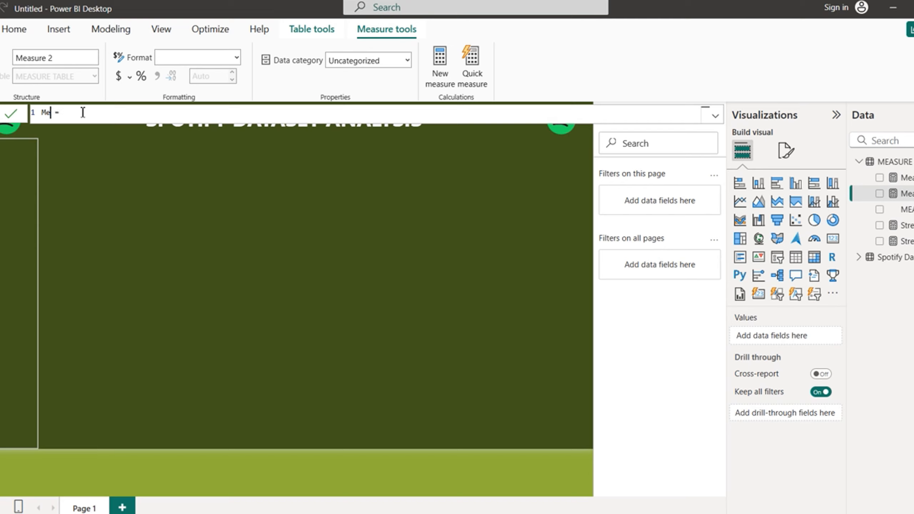
{"action": "type", "text": "Artistes Tount"}
{"action": "type", "text": "count"}
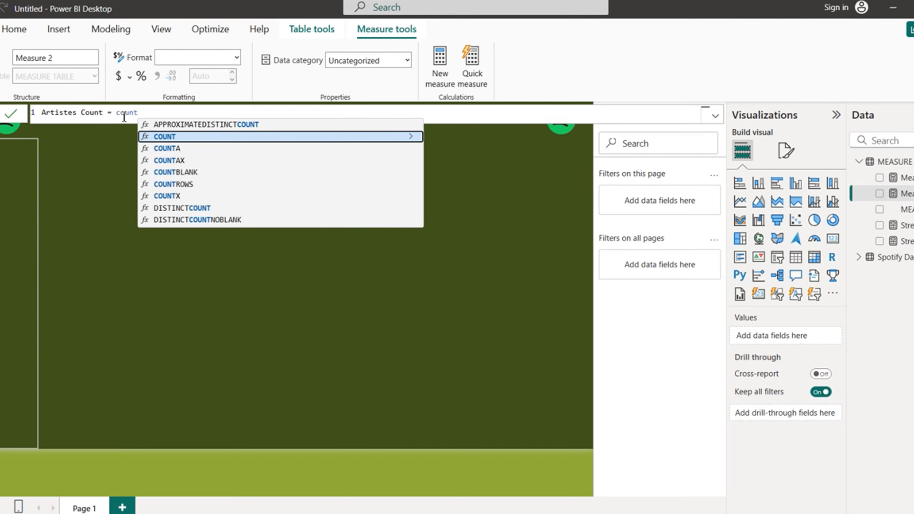
{"action": "left_click", "coordinate": [208, 210]}
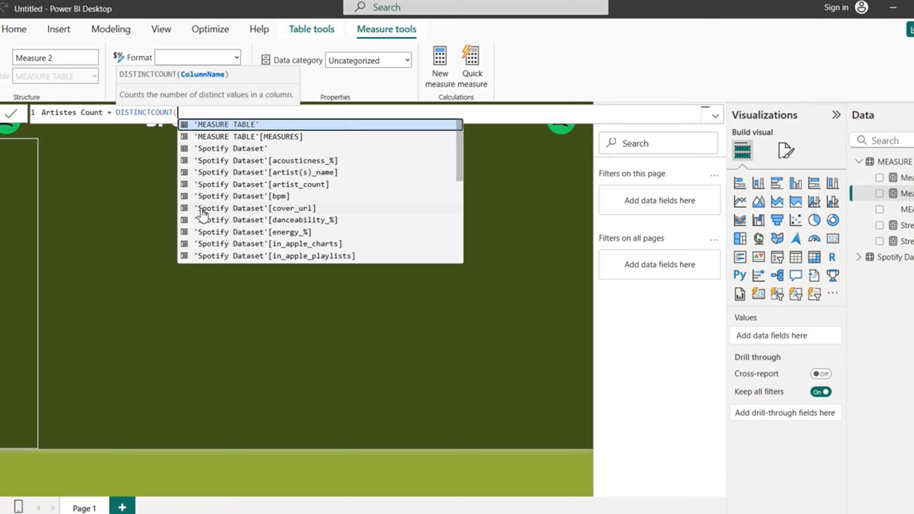
{"action": "type", "text": "name"}
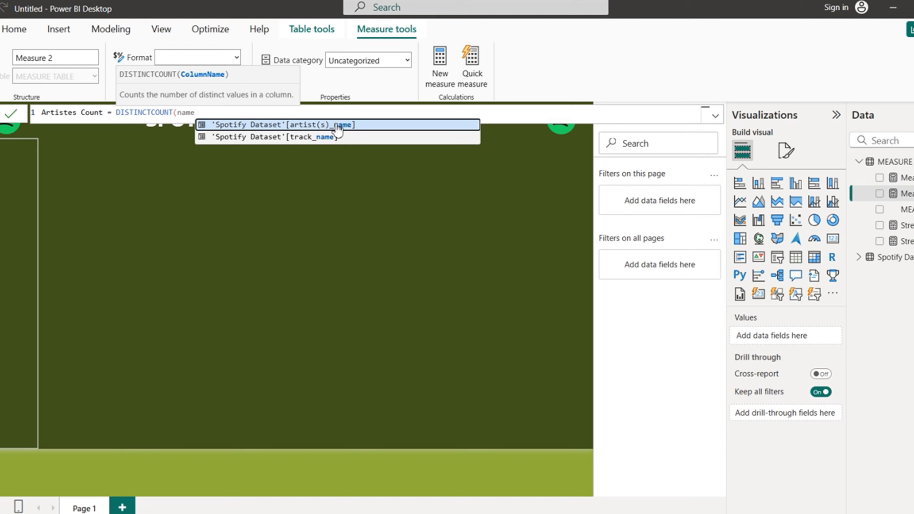
{"action": "left_click", "coordinate": [337, 126]}
{"action": "type", "text": ")_"}
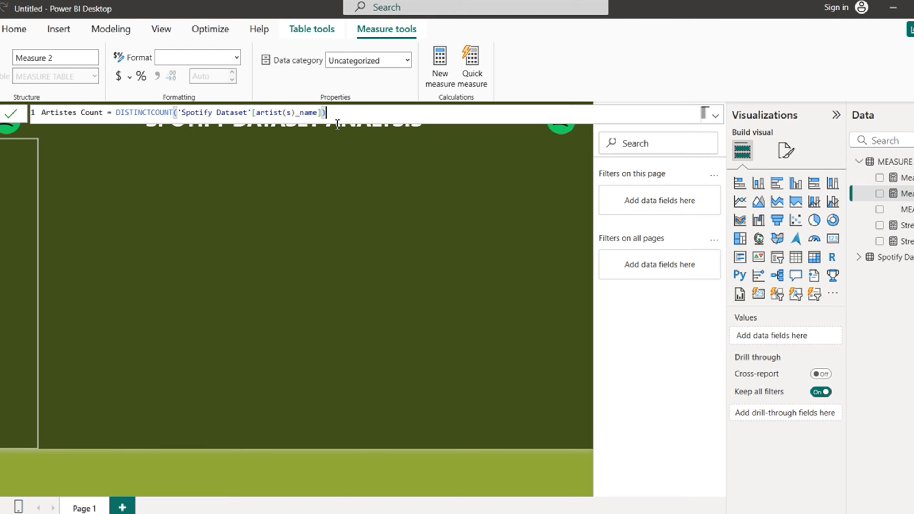
{"action": "key", "text": "Return"}
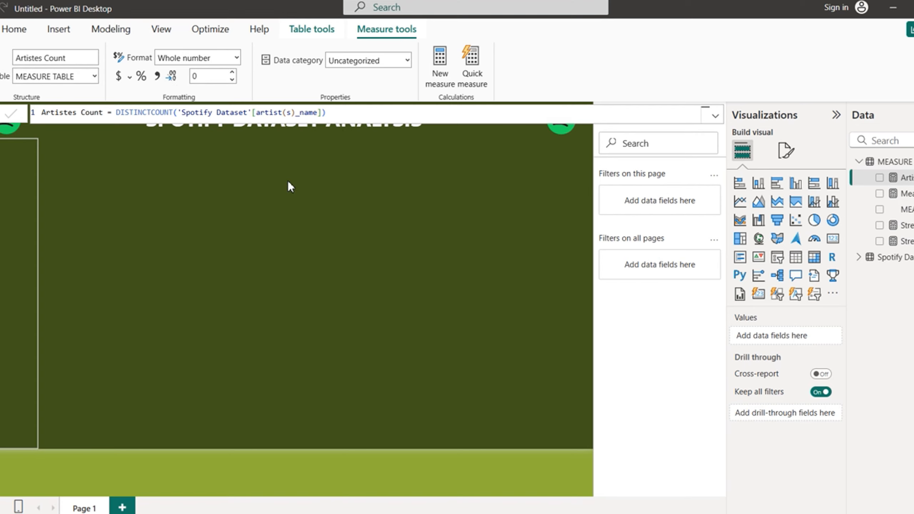
Step: Dismiss the sign-in prompts and select the whole Artistes Count formula for reuse
{"action": "left_click", "coordinate": [406, 330]}
{"action": "left_click", "coordinate": [407, 331]}
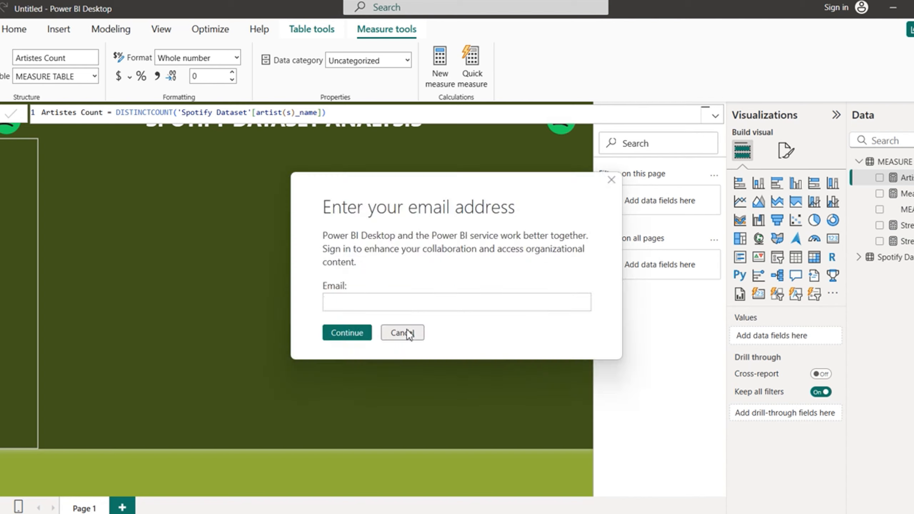
{"action": "left_click", "coordinate": [406, 331]}
{"action": "left_click", "coordinate": [407, 331]}
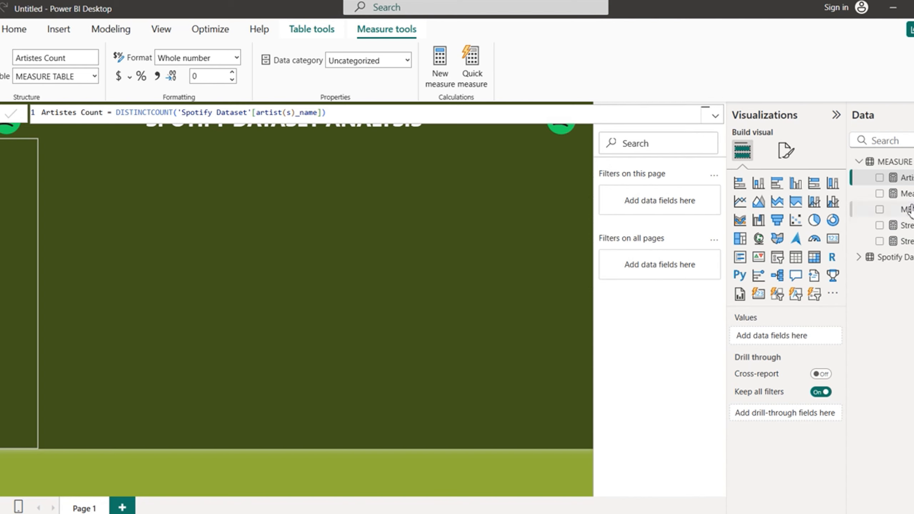
{"action": "left_click_drag", "start_coordinate": [339, 113], "coordinate": [42, 113]}
{"action": "key", "text": "ctrl+c"}
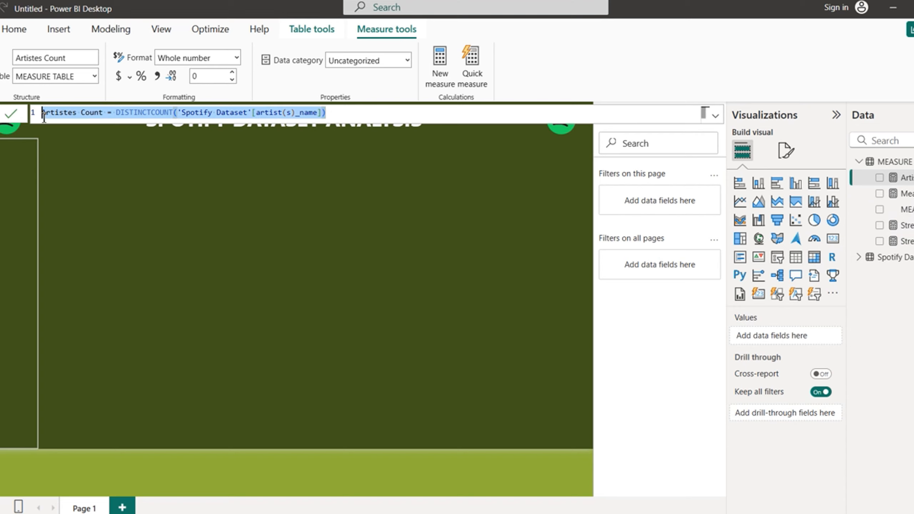
{"action": "left_click", "coordinate": [439, 280]}
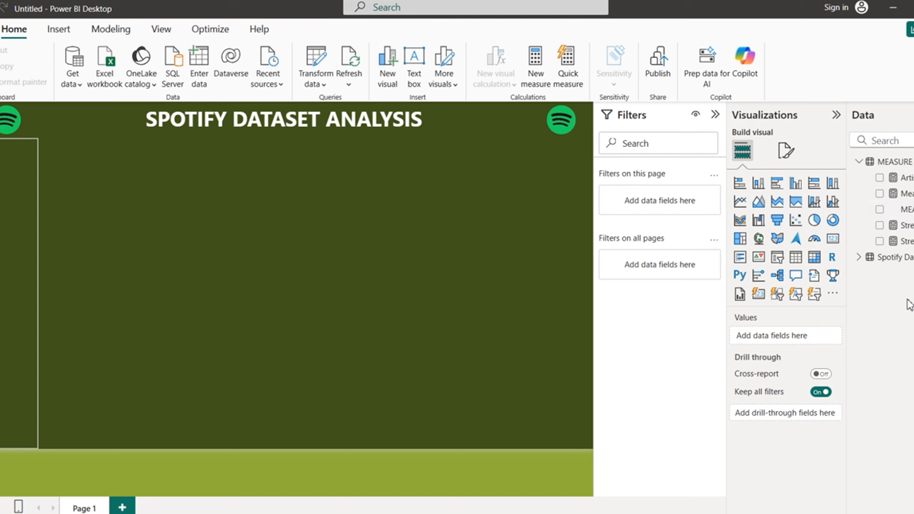
Step: Paste the Artistes Count formula into the blank measure and rename it Tracks Count
{"action": "left_click", "coordinate": [908, 195]}
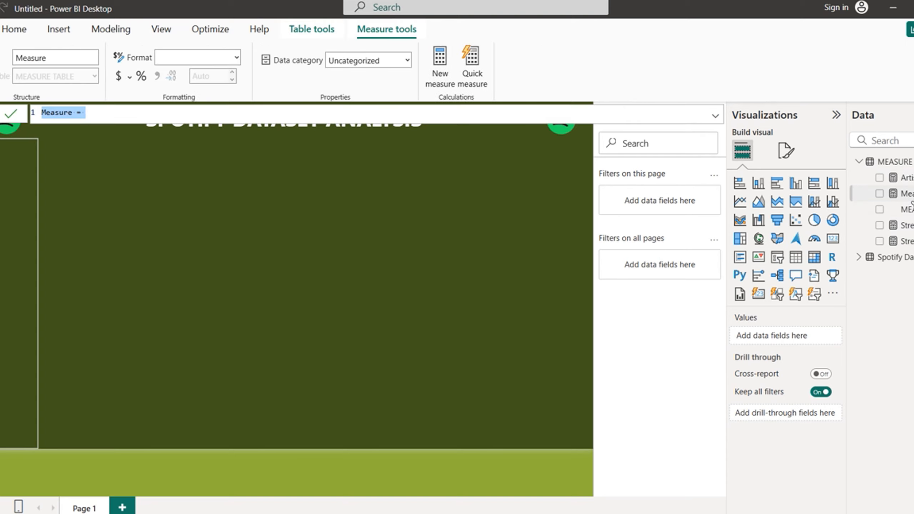
{"action": "key", "text": "ctrl+v"}
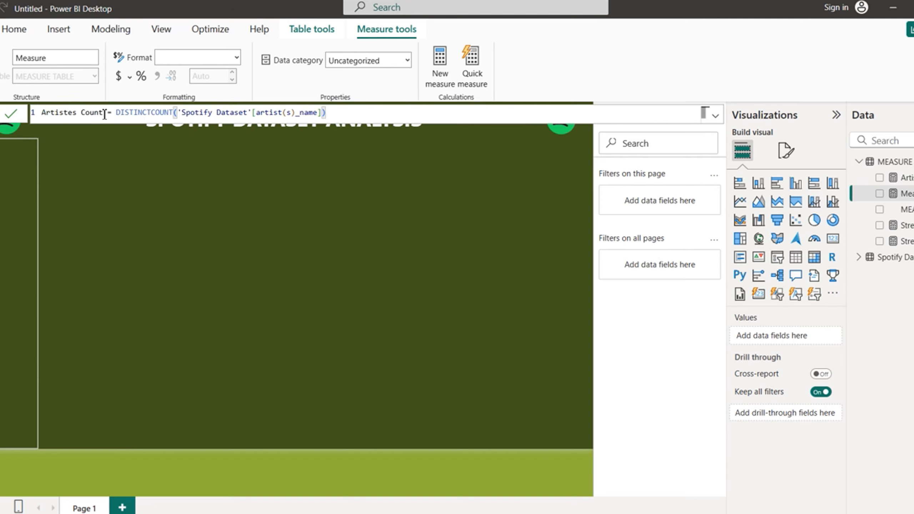
{"action": "left_click", "coordinate": [78, 114]}
{"action": "key", "text": "BackSpace"}
{"action": "key", "text": "BackSpace"}
{"action": "key", "text": "BackSpace"}
{"action": "key", "text": "BackSpace"}
{"action": "key", "text": "BackSpace"}
{"action": "key", "text": "BackSpace"}
{"action": "key", "text": "BackSpace"}
{"action": "key", "text": "BackSpace"}
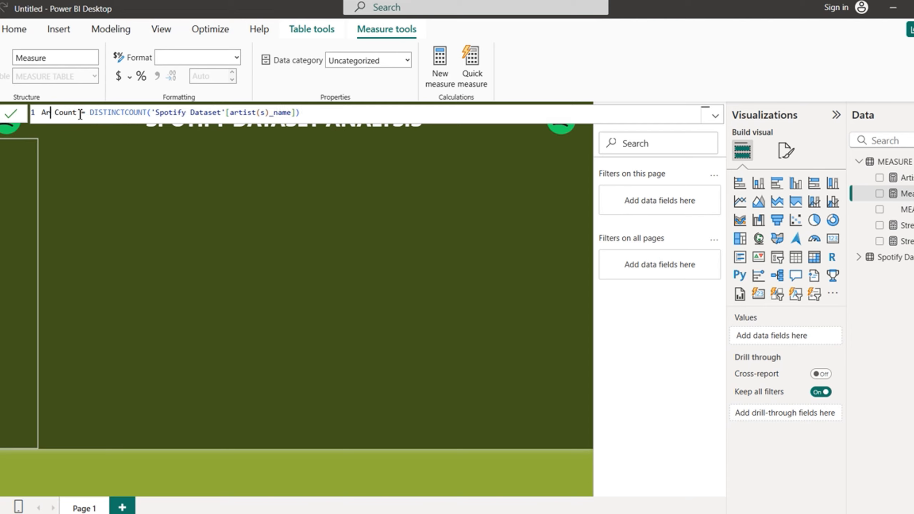
{"action": "type", "text": "Trackas"}
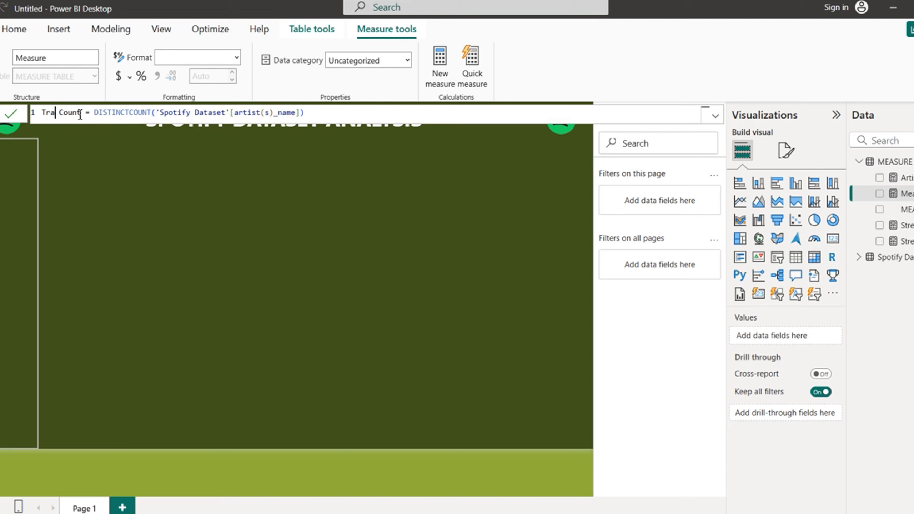
{"action": "key", "text": "BackSpace"}
{"action": "key", "text": "BackSpace"}
{"action": "type", "text": "s"}
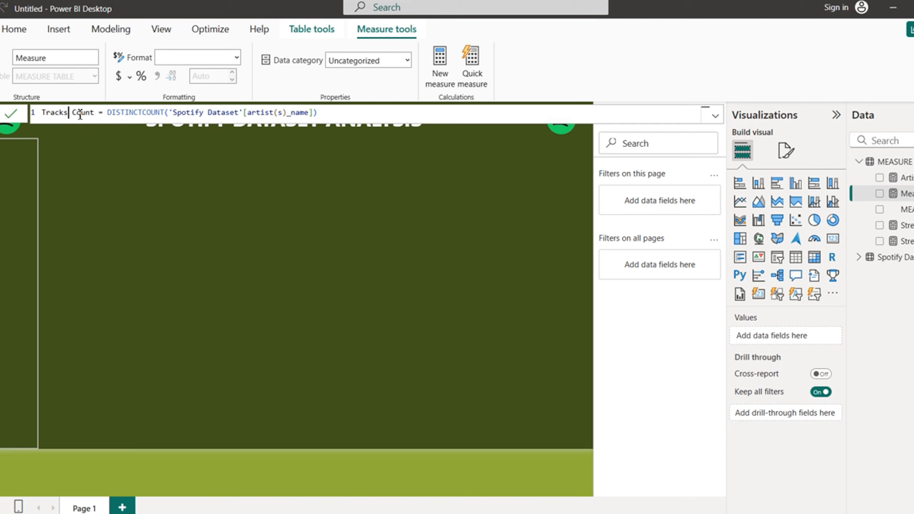
Step: Change the formula to COUNT('Spotify Dataset'[track_name]) and commit it
{"action": "double_click", "coordinate": [163, 113]}
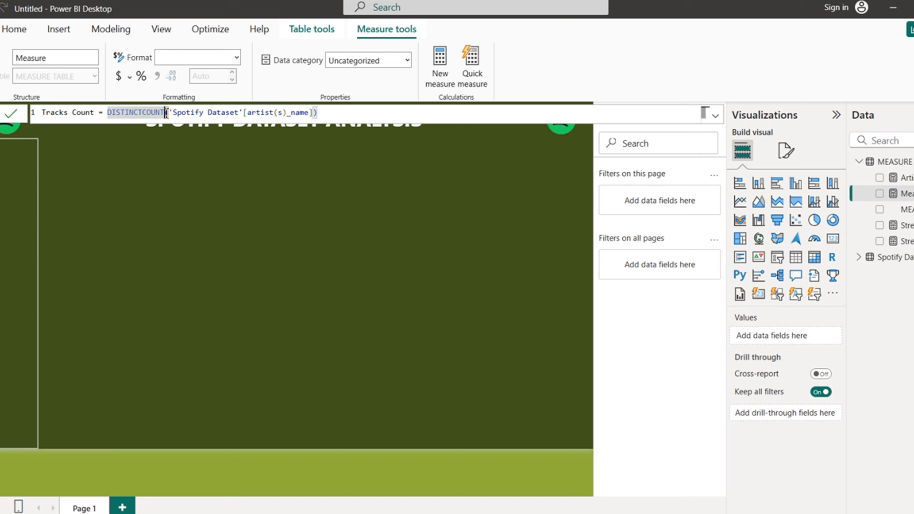
{"action": "type", "text": "DISTIN"}
{"action": "key", "text": "BackSpace"}
{"action": "key", "text": "BackSpace"}
{"action": "key", "text": "BackSpace"}
{"action": "key", "text": "BackSpace"}
{"action": "key", "text": "BackSpace"}
{"action": "key", "text": "BackSpace"}
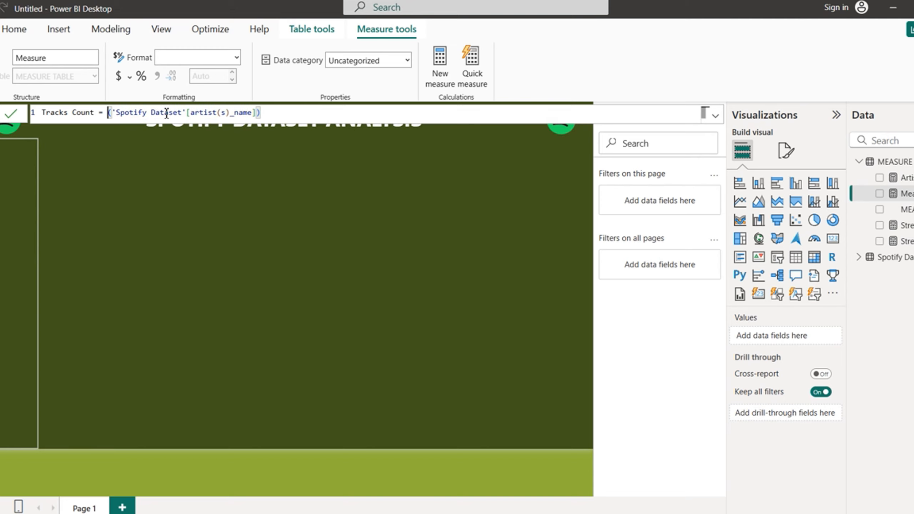
{"action": "type", "text": "count"}
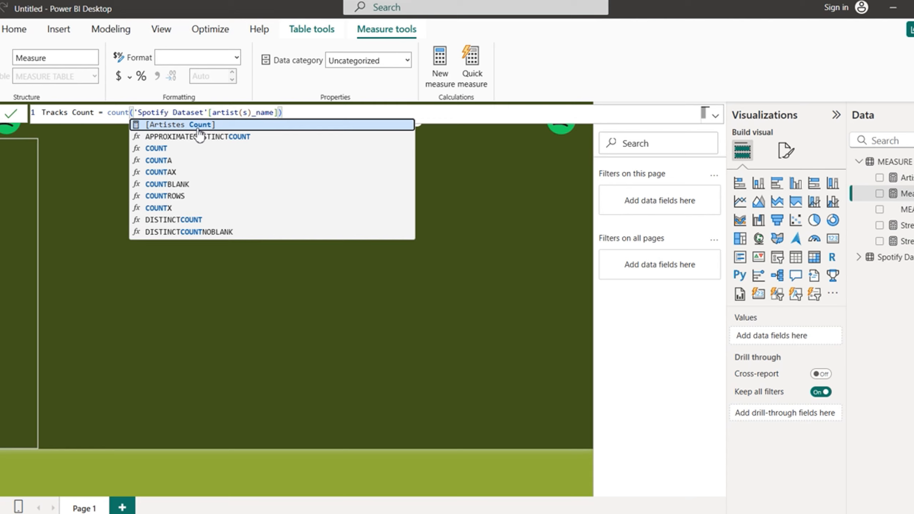
{"action": "left_click", "coordinate": [178, 147]}
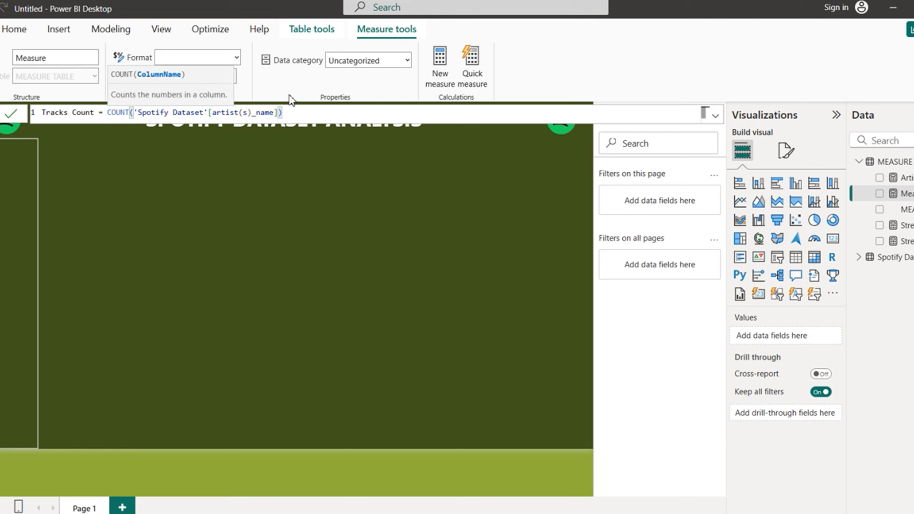
{"action": "left_click", "coordinate": [289, 114]}
{"action": "key", "text": "BackSpace"}
{"action": "key", "text": "BackSpace"}
{"action": "key", "text": "BackSpace"}
{"action": "key", "text": "BackSpace"}
{"action": "key", "text": "BackSpace"}
{"action": "key", "text": "BackSpace"}
{"action": "key", "text": "BackSpace"}
{"action": "key", "text": "BackSpace"}
{"action": "key", "text": "BackSpace"}
{"action": "key", "text": "BackSpace"}
{"action": "key", "text": "BackSpace"}
{"action": "key", "text": "BackSpace"}
{"action": "key", "text": "BackSpace"}
{"action": "key", "text": "BackSpace"}
{"action": "key", "text": "BackSpace"}
{"action": "key", "text": "BackSpace"}
{"action": "key", "text": "BackSpace"}
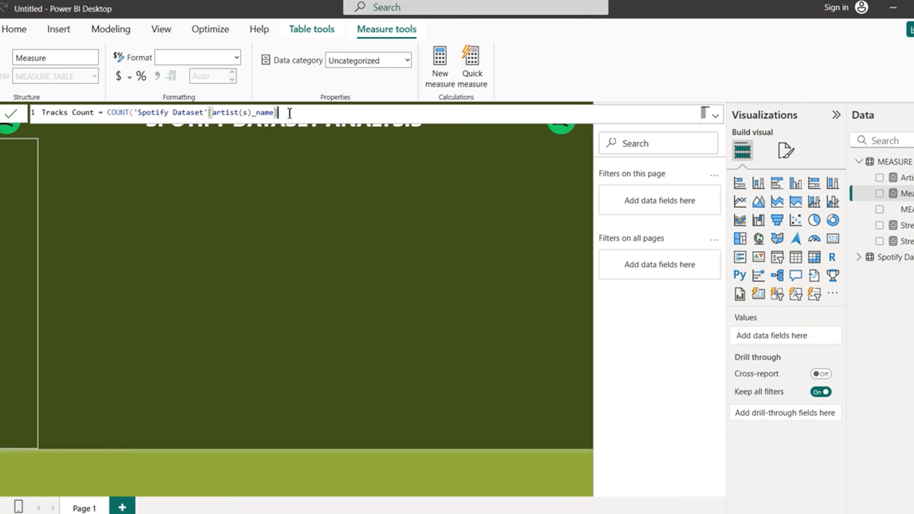
{"action": "key", "text": "BackSpace"}
{"action": "key", "text": "BackSpace"}
{"action": "key", "text": "BackSpace"}
{"action": "key", "text": "BackSpace"}
{"action": "key", "text": "BackSpace"}
{"action": "key", "text": "BackSpace"}
{"action": "key", "text": "BackSpace"}
{"action": "key", "text": "BackSpace"}
{"action": "key", "text": "BackSpace"}
{"action": "key", "text": "BackSpace"}
{"action": "key", "text": "BackSpace"}
{"action": "key", "text": "BackSpace"}
{"action": "key", "text": "BackSpace"}
{"action": "key", "text": "BackSpace"}
{"action": "key", "text": "BackSpace"}
{"action": "key", "text": "BackSpace"}
{"action": "key", "text": "BackSpace"}
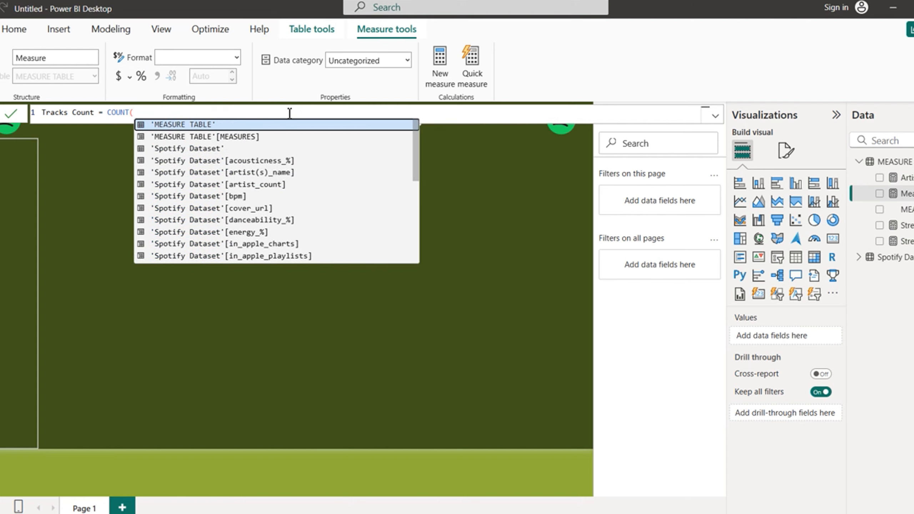
{"action": "type", "text": "tra"}
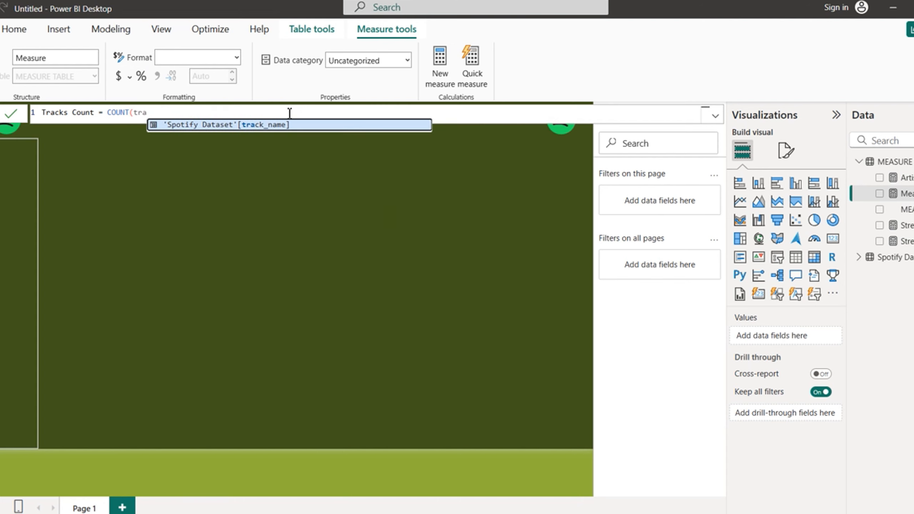
{"action": "left_click", "coordinate": [262, 127]}
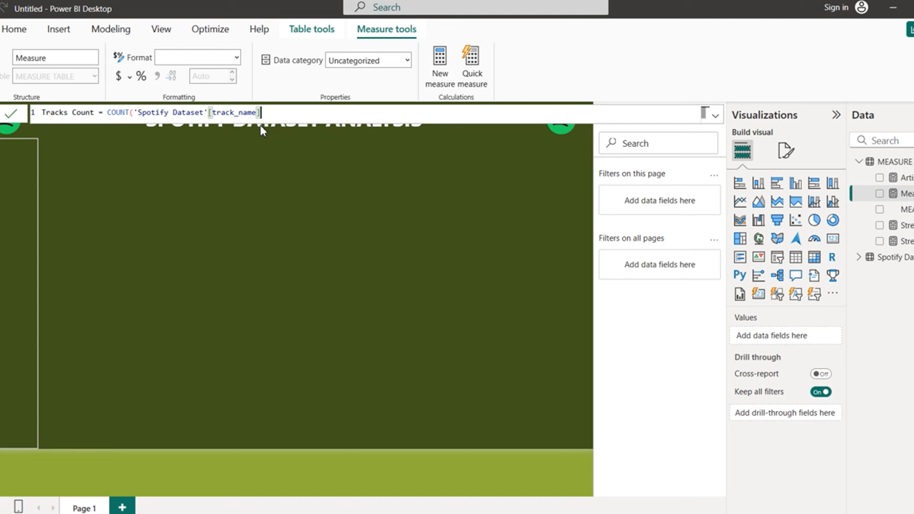
{"action": "type", "text": ")"}
{"action": "key", "text": "Return"}
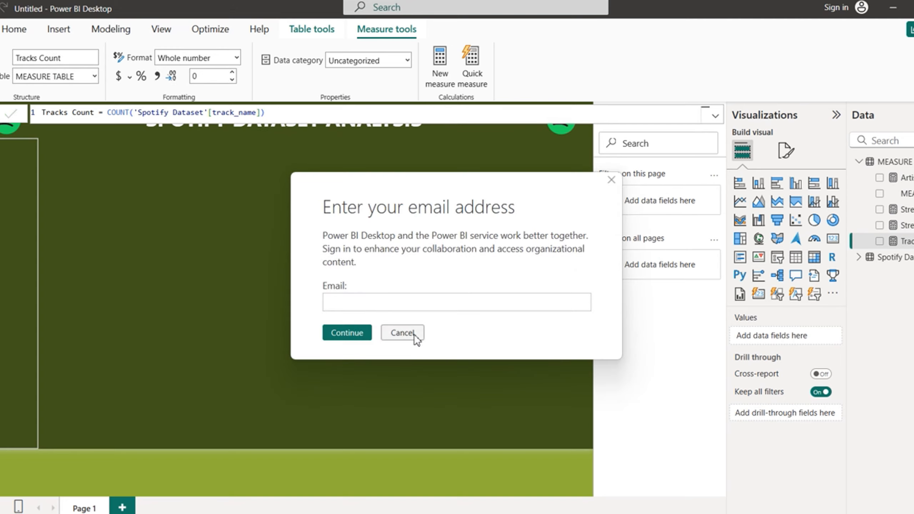
Step: Cancel the repeated sign-in prompts and return to the report canvas
{"action": "left_click", "coordinate": [414, 335]}
{"action": "left_click", "coordinate": [415, 335]}
{"action": "left_click", "coordinate": [415, 335]}
{"action": "left_click", "coordinate": [415, 335]}
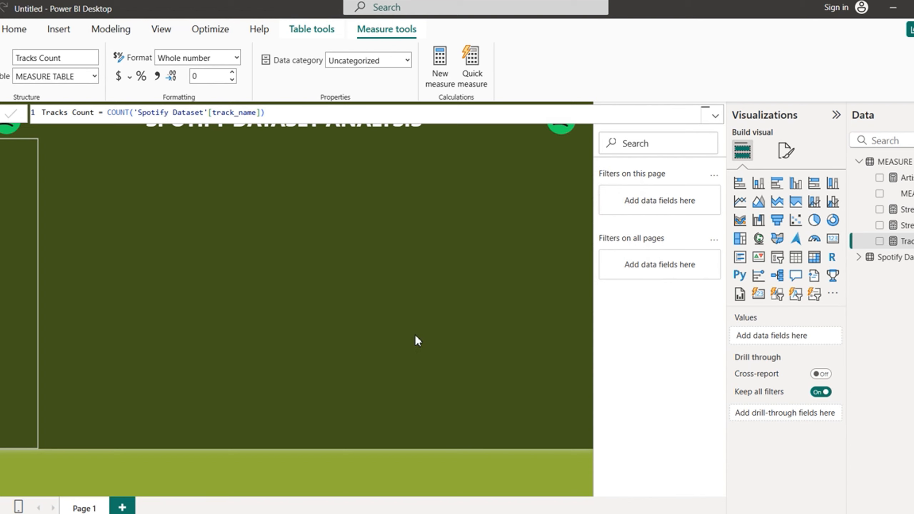
{"action": "left_click", "coordinate": [415, 335]}
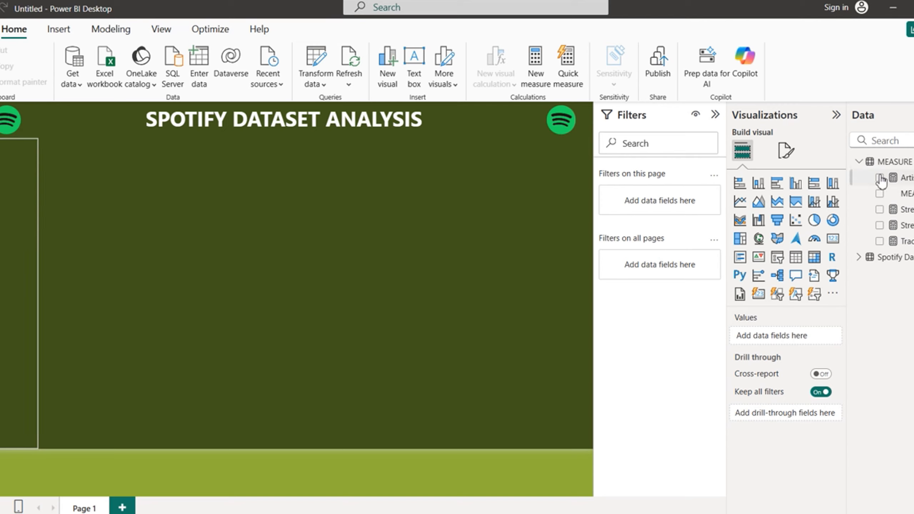
Step: Put Stream Sum, Stream Avg, Tracks Count and Artistes Count into a Card (new) visual
{"action": "left_click", "coordinate": [880, 226]}
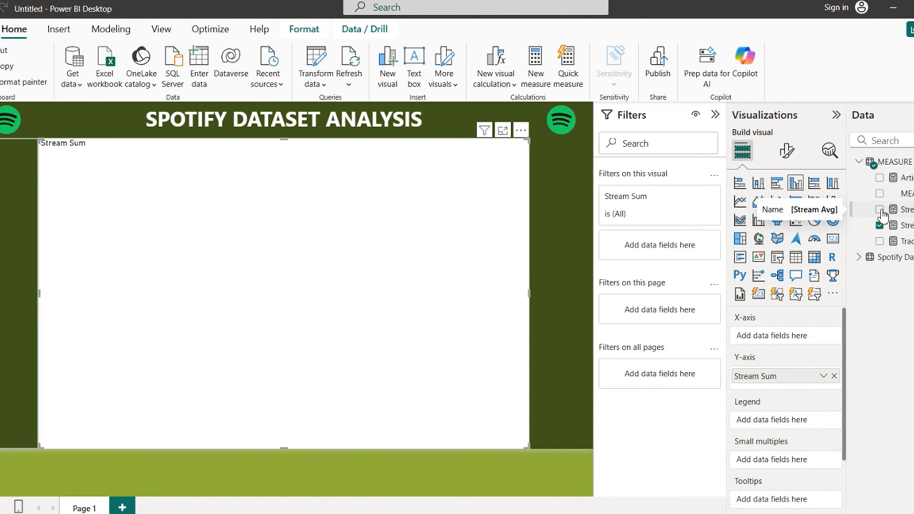
{"action": "left_click", "coordinate": [880, 210]}
{"action": "left_click", "coordinate": [879, 241]}
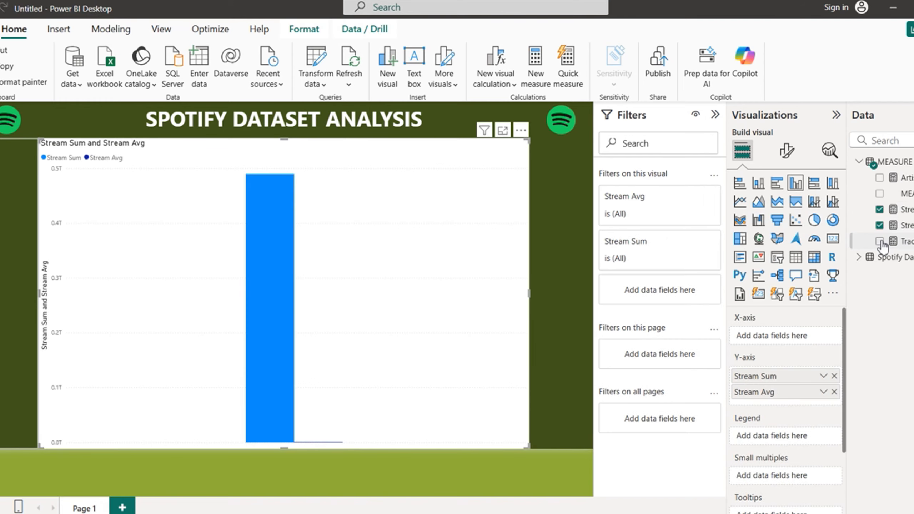
{"action": "left_click", "coordinate": [879, 178]}
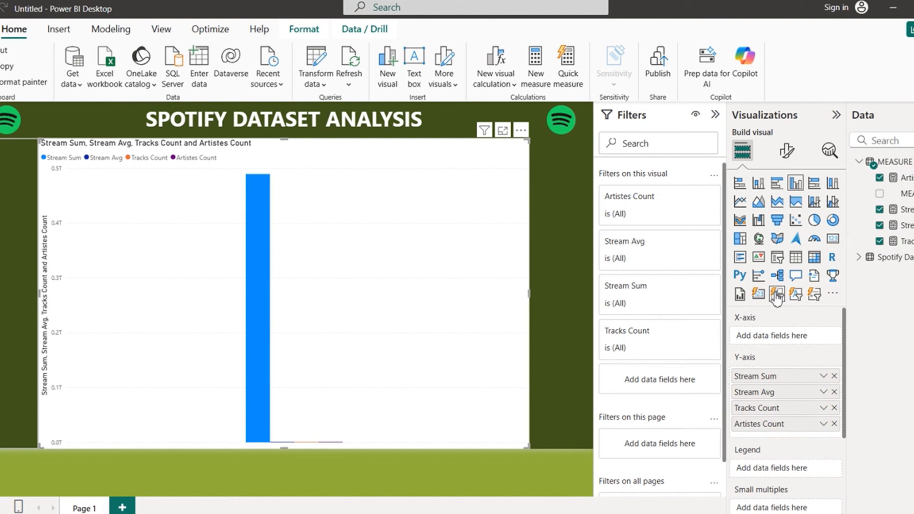
{"action": "left_click", "coordinate": [759, 296]}
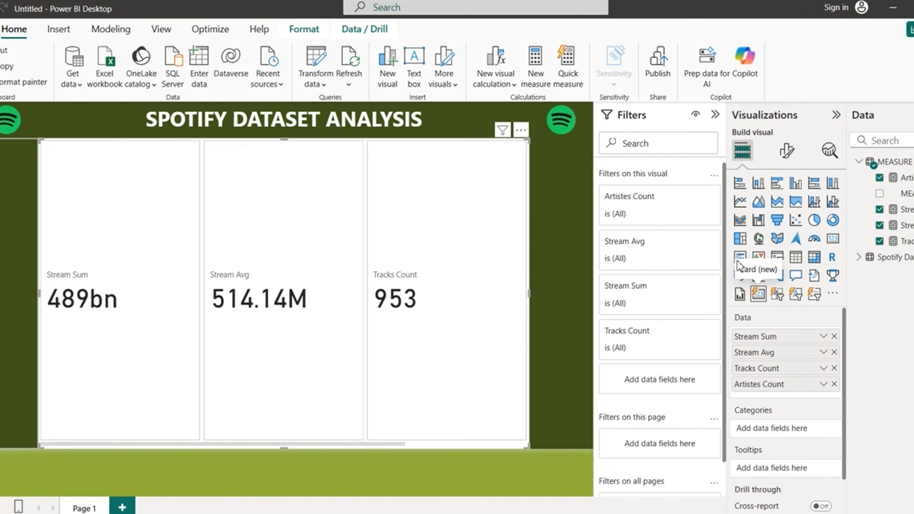
{"action": "left_click", "coordinate": [787, 151]}
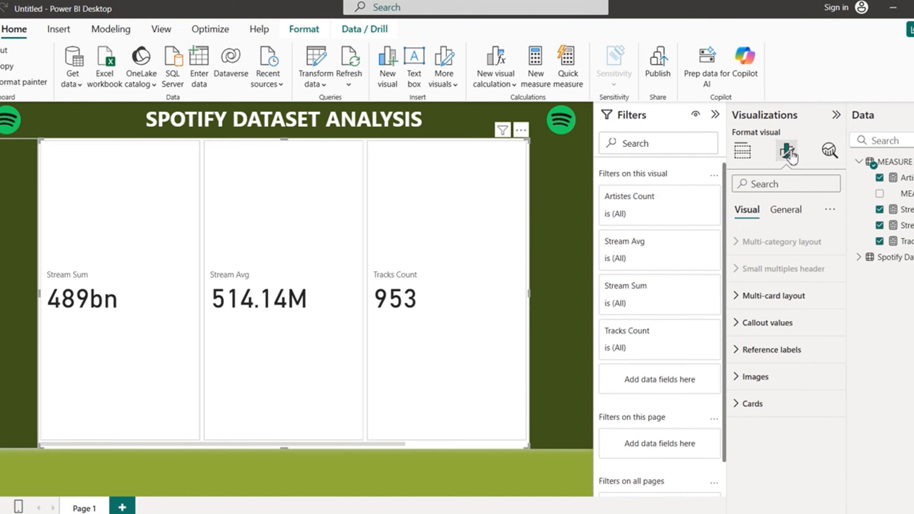
{"action": "left_click", "coordinate": [741, 296]}
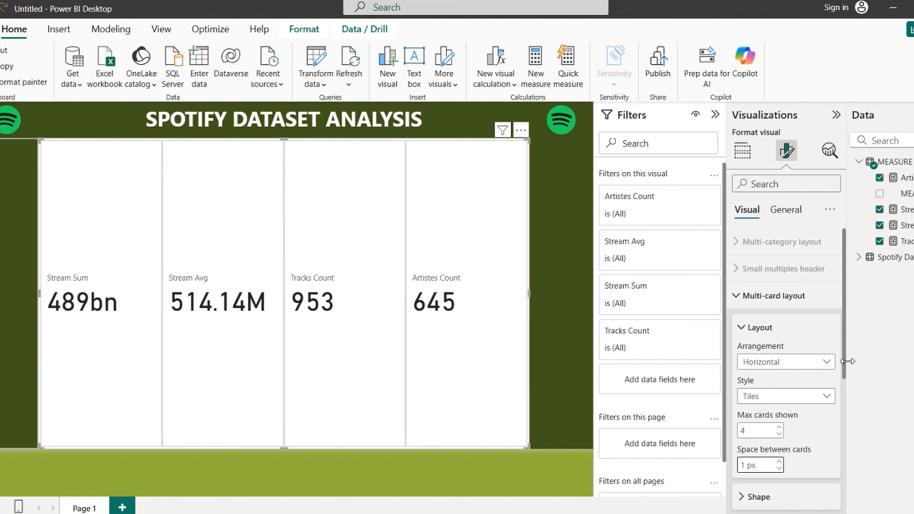
Step: Collapse the card format sections and launch Power Query Editor from Transform data
{"action": "left_click", "coordinate": [740, 296]}
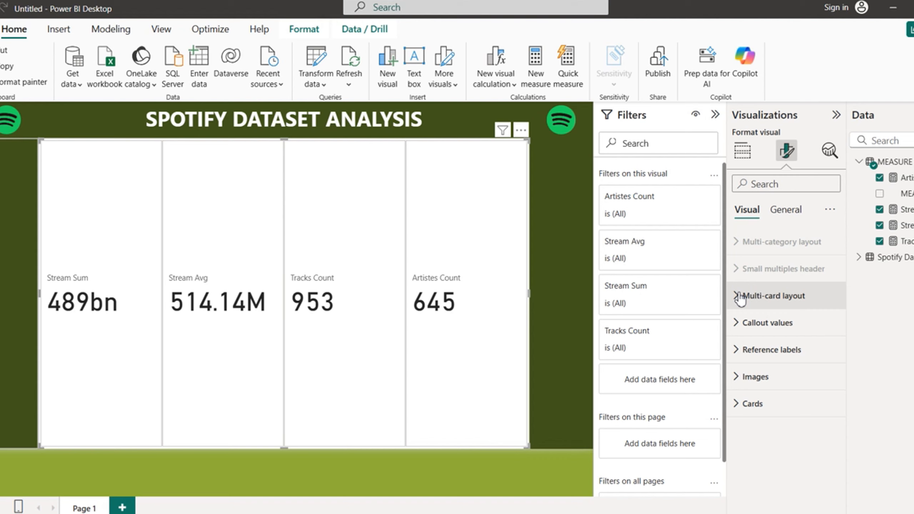
{"action": "left_click", "coordinate": [743, 330]}
{"action": "left_click", "coordinate": [743, 330]}
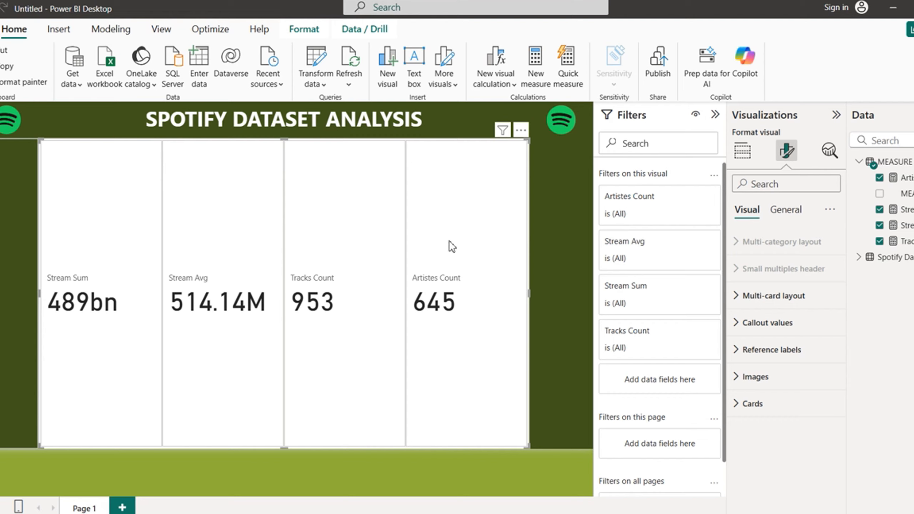
{"action": "left_click", "coordinate": [324, 77]}
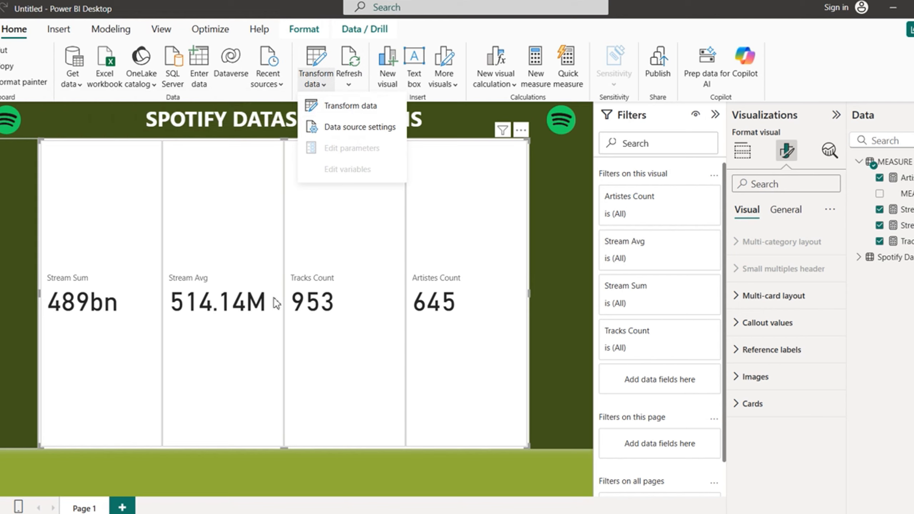
{"action": "left_click", "coordinate": [358, 111]}
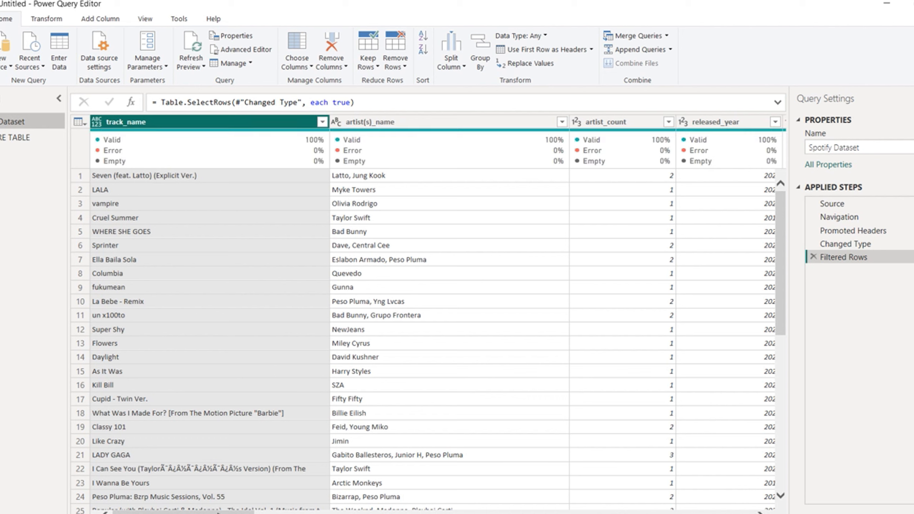
Step: Filter out rows where cover_url is 'Not Found', then Close & Apply
{"action": "left_click_drag", "start_coordinate": [180, 511], "coordinate": [737, 511]}
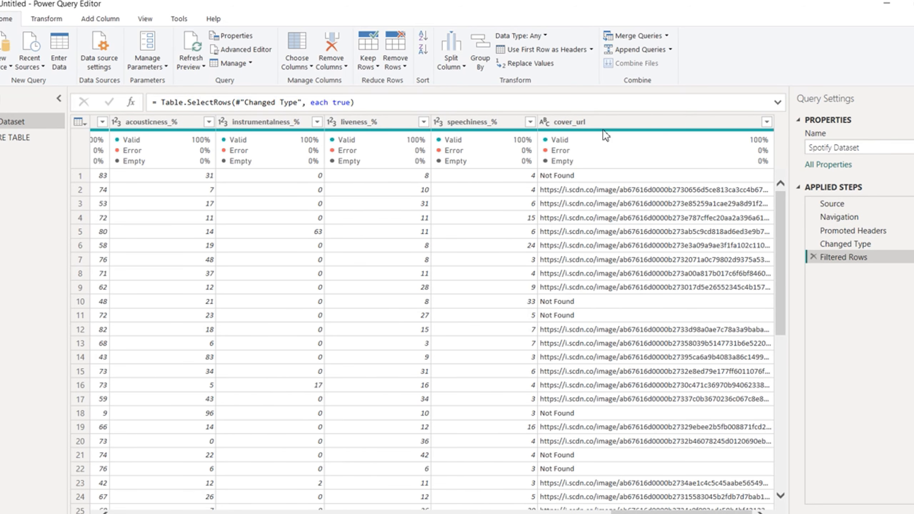
{"action": "left_click", "coordinate": [632, 123]}
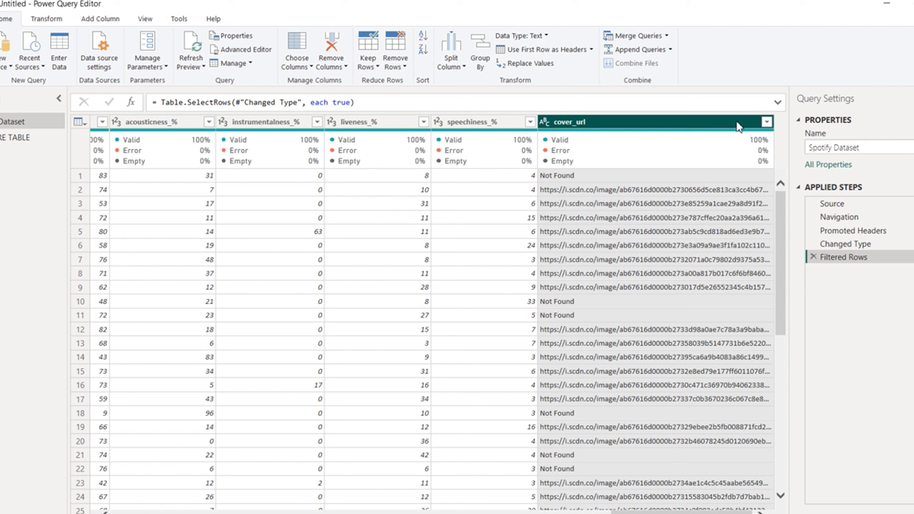
{"action": "right_click", "coordinate": [719, 124]}
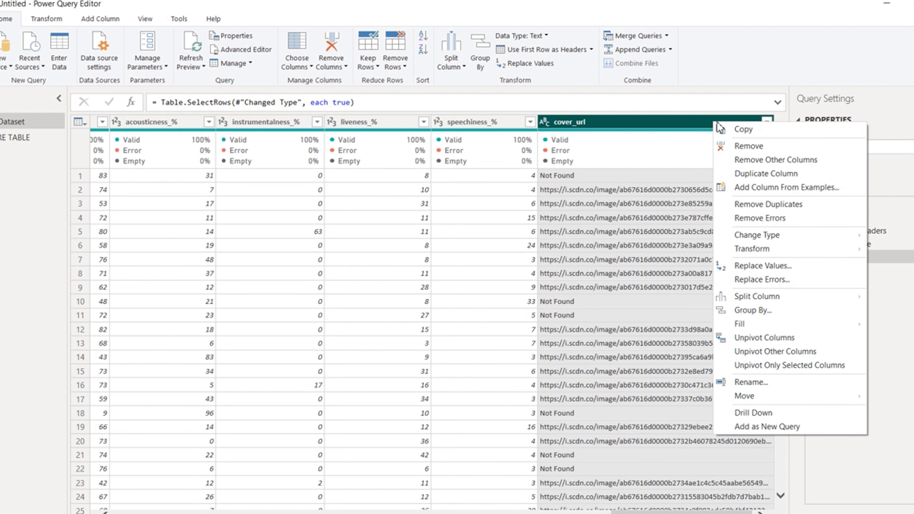
{"action": "key", "text": "Escape"}
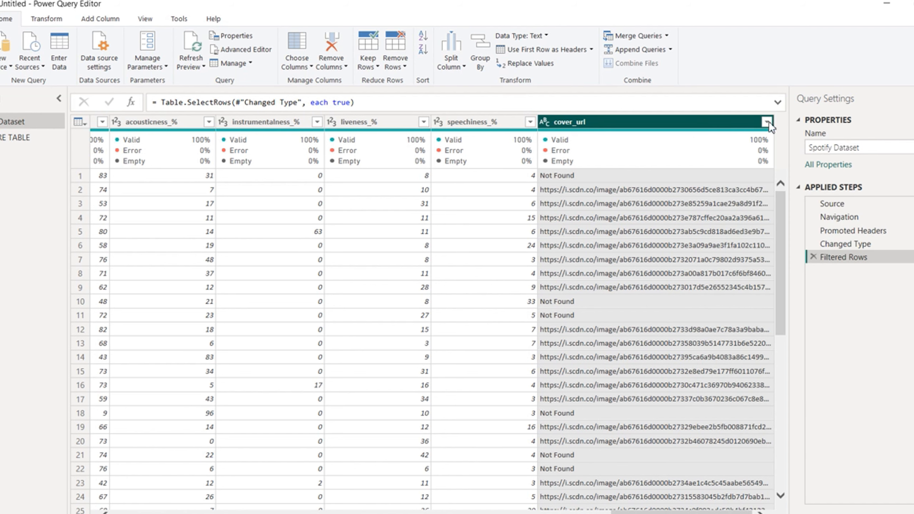
{"action": "left_click", "coordinate": [768, 121]}
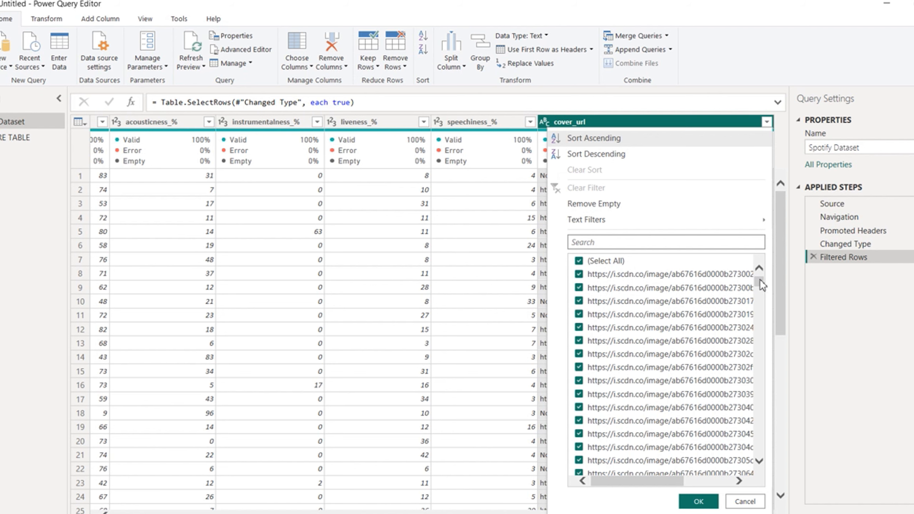
{"action": "left_click_drag", "start_coordinate": [760, 280], "coordinate": [769, 479]}
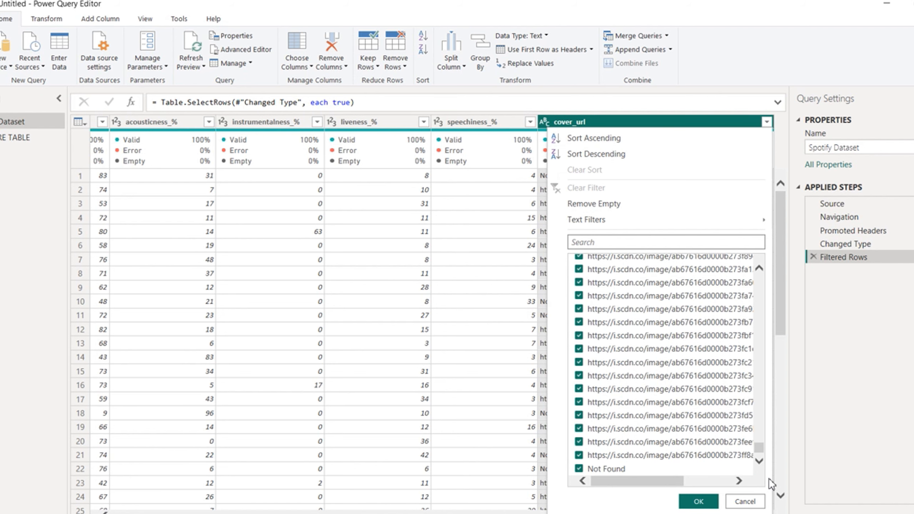
{"action": "left_click", "coordinate": [584, 470]}
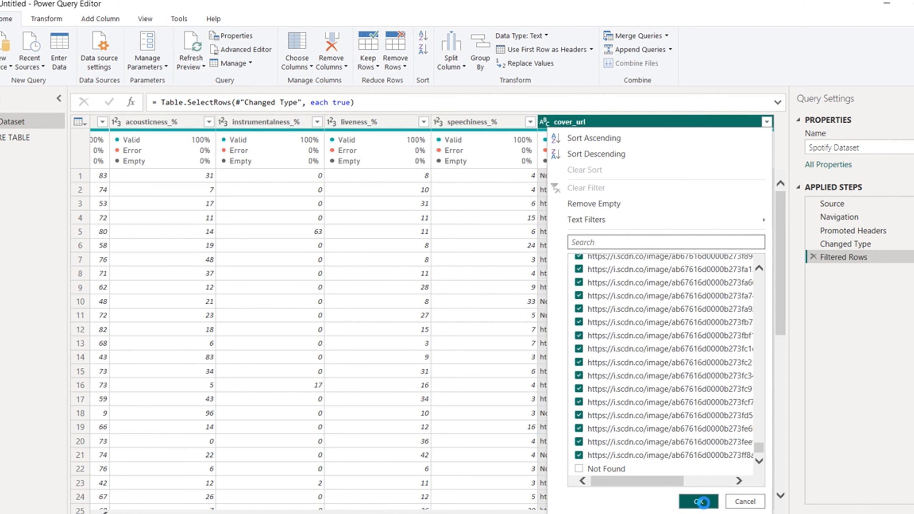
{"action": "left_click", "coordinate": [699, 502]}
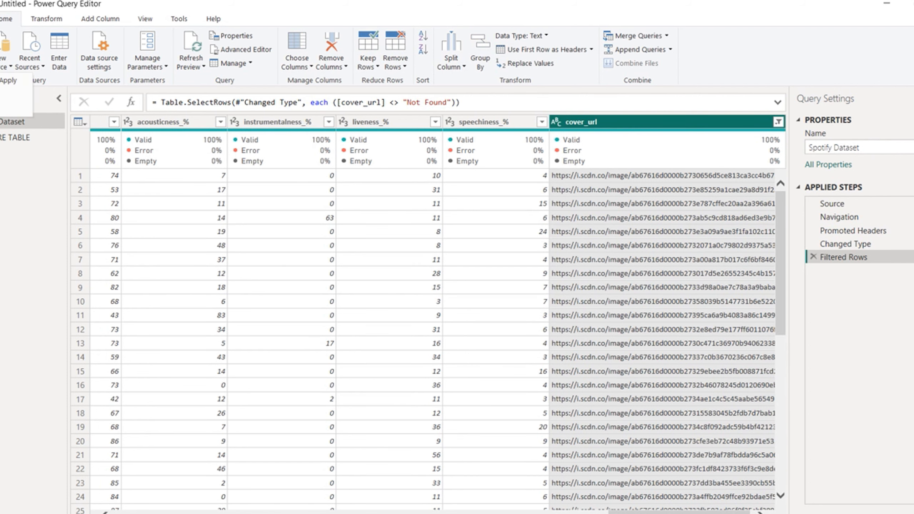
{"action": "left_click", "coordinate": [7, 81]}
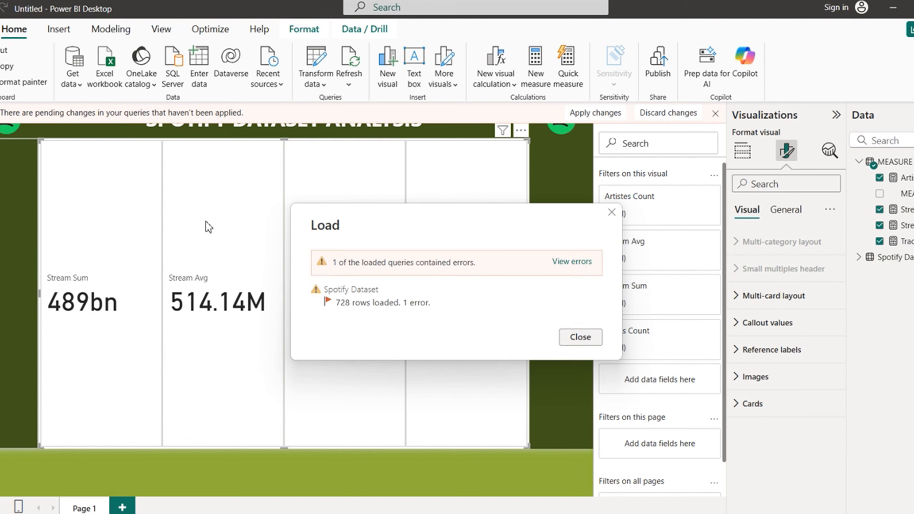
Step: Clear the load summary and sign-in prompts until cards show 403bn, 553.92M, 728, 459
{"action": "left_click", "coordinate": [579, 338]}
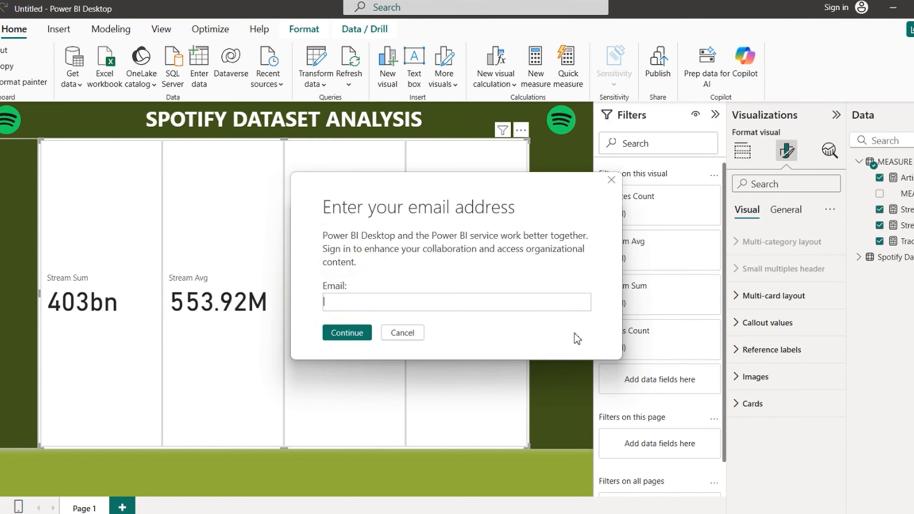
{"action": "left_click", "coordinate": [404, 333]}
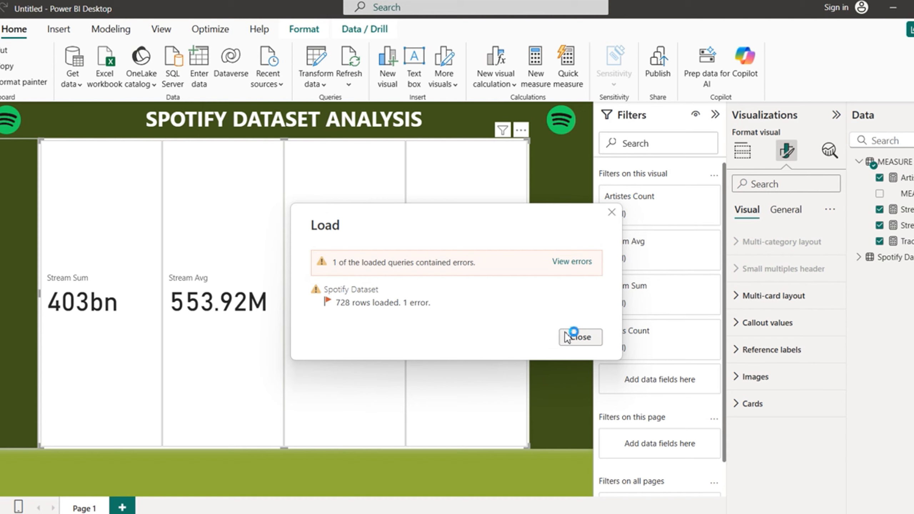
{"action": "left_click", "coordinate": [569, 337]}
{"action": "left_click", "coordinate": [406, 335]}
{"action": "left_click", "coordinate": [577, 337]}
{"action": "left_click", "coordinate": [414, 335]}
{"action": "left_click", "coordinate": [580, 337]}
{"action": "left_click", "coordinate": [412, 335]}
{"action": "left_click", "coordinate": [591, 337]}
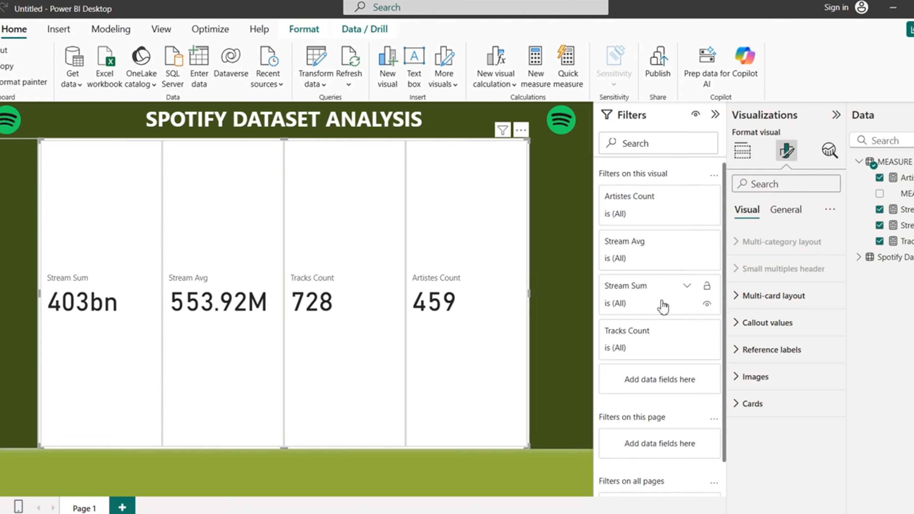
Step: Set the card callout values to size 39, bold, centred and white
{"action": "left_click", "coordinate": [737, 298]}
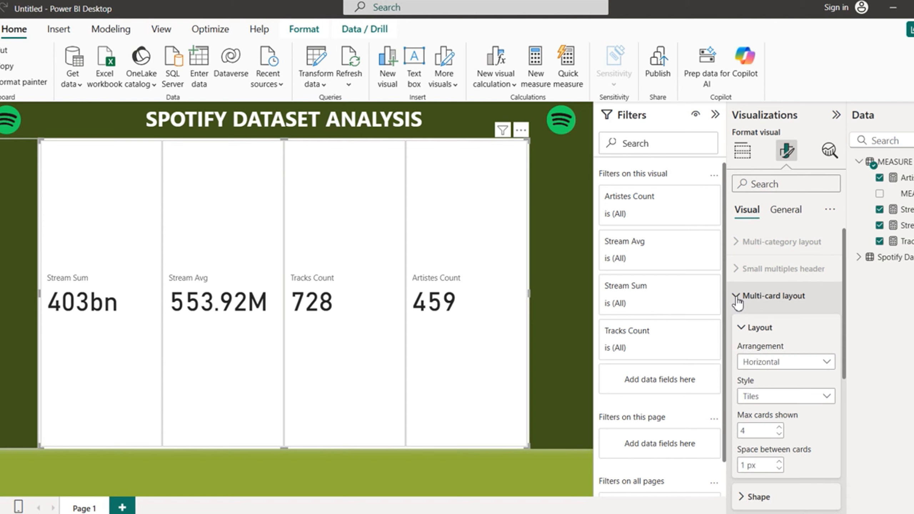
{"action": "left_click", "coordinate": [736, 298]}
{"action": "left_click", "coordinate": [738, 323]}
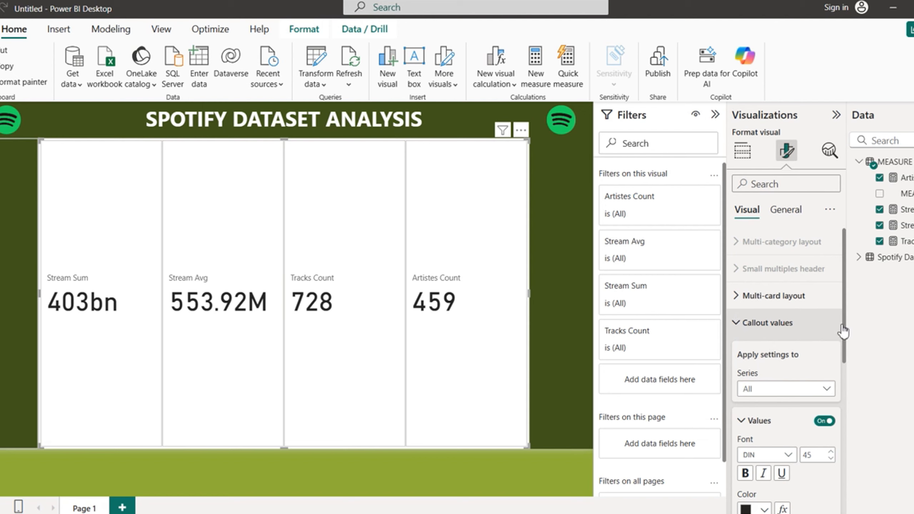
{"action": "scroll", "coordinate": [844, 367], "scroll_direction": "down", "scroll_amount": 3}
{"action": "scroll", "coordinate": [849, 371], "scroll_direction": "down", "scroll_amount": 1}
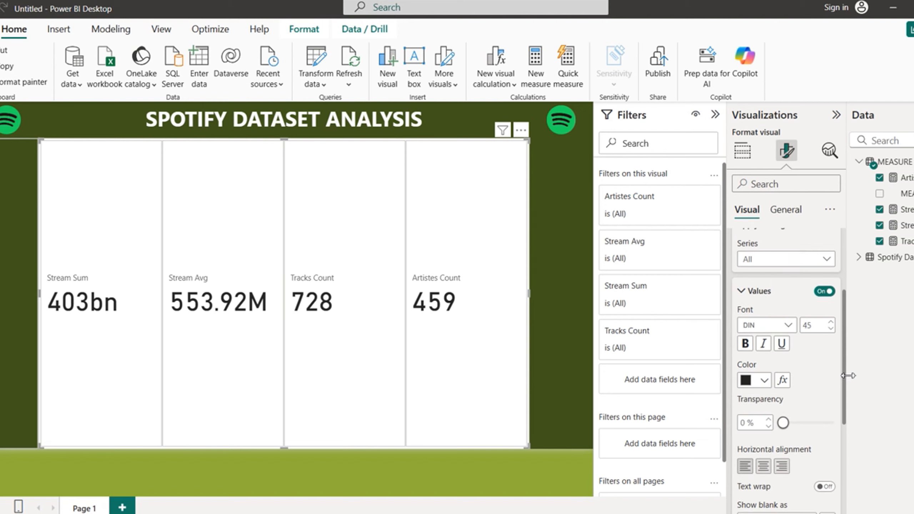
{"action": "left_click", "coordinate": [831, 329]}
{"action": "left_click", "coordinate": [831, 329]}
{"action": "left_click", "coordinate": [831, 329]}
{"action": "left_click", "coordinate": [832, 329]}
{"action": "left_click", "coordinate": [831, 329]}
{"action": "left_click", "coordinate": [831, 329]}
{"action": "left_click", "coordinate": [831, 329]}
{"action": "left_click", "coordinate": [831, 329]}
{"action": "left_click", "coordinate": [832, 329]}
{"action": "left_click", "coordinate": [831, 329]}
{"action": "left_click", "coordinate": [831, 329]}
{"action": "left_click", "coordinate": [831, 329]}
{"action": "left_click", "coordinate": [831, 329]}
{"action": "left_click", "coordinate": [831, 329]}
{"action": "left_click", "coordinate": [831, 329]}
{"action": "left_click", "coordinate": [831, 329]}
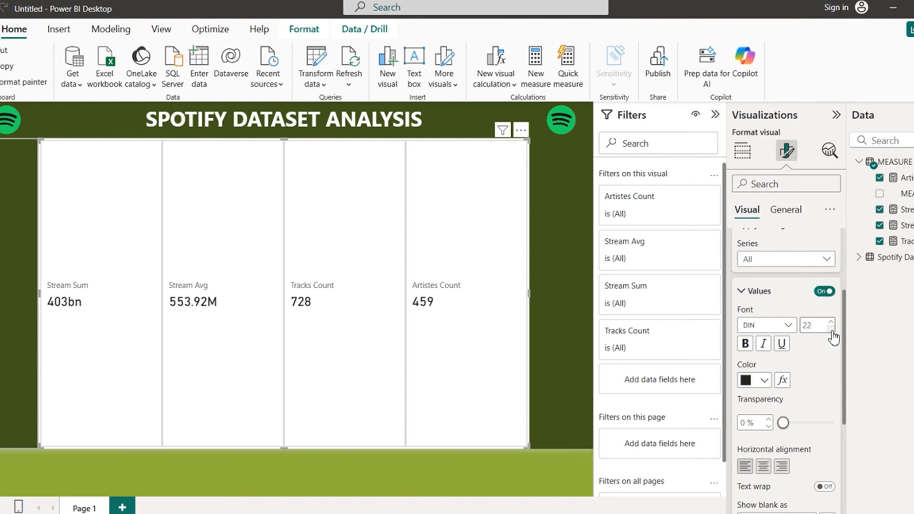
{"action": "left_click", "coordinate": [748, 344]}
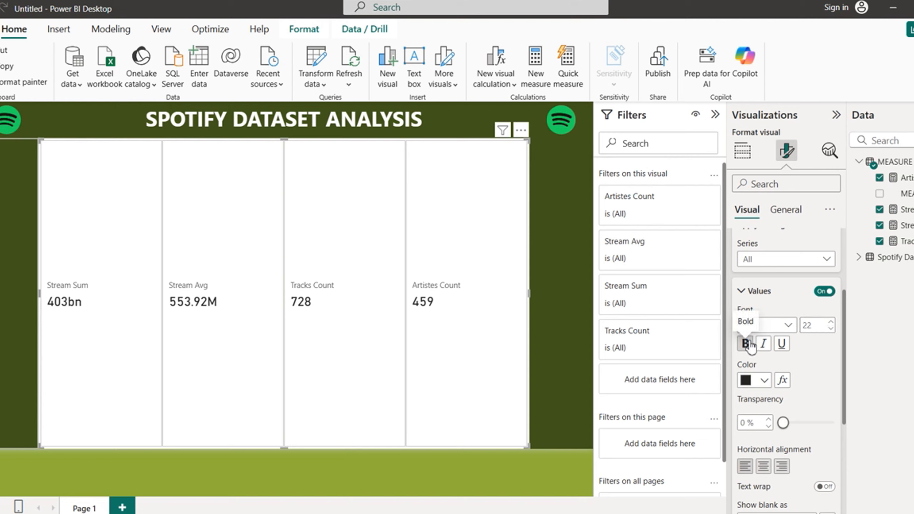
{"action": "left_click", "coordinate": [763, 467]}
{"action": "left_click", "coordinate": [764, 380]}
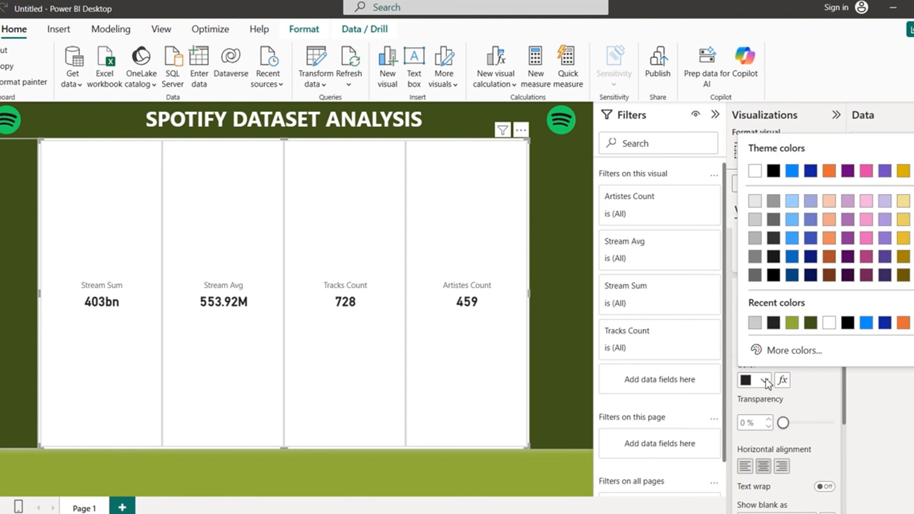
{"action": "left_click", "coordinate": [829, 323]}
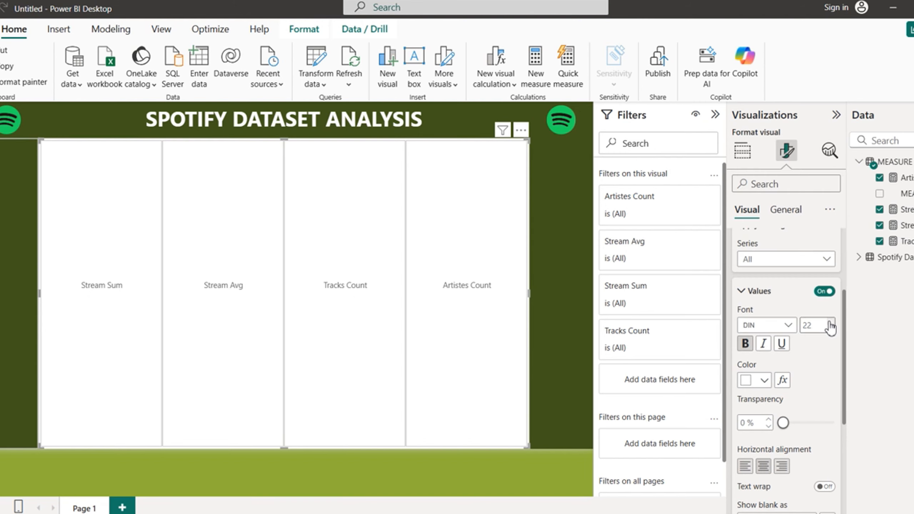
{"action": "left_click_drag", "start_coordinate": [844, 350], "coordinate": [835, 441]}
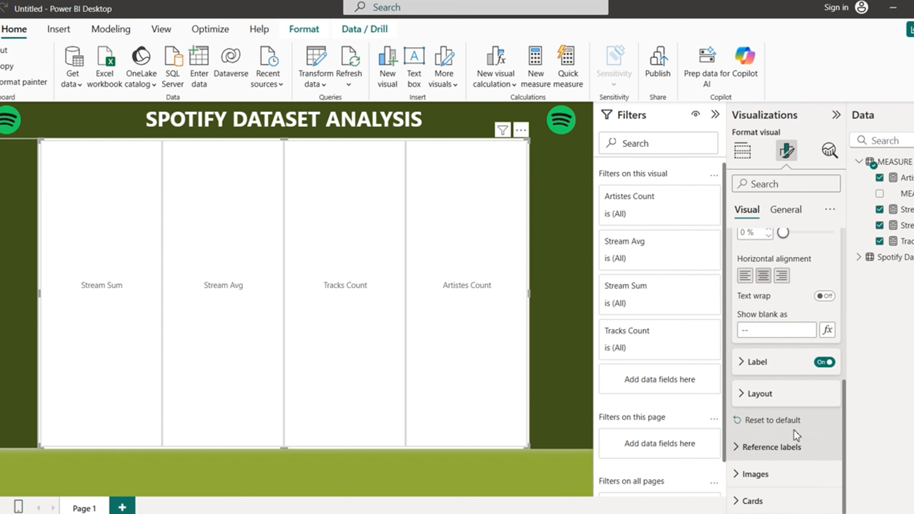
Step: Make the card labels bold, white, size 11, with 0 px gap to the values
{"action": "left_click", "coordinate": [744, 364]}
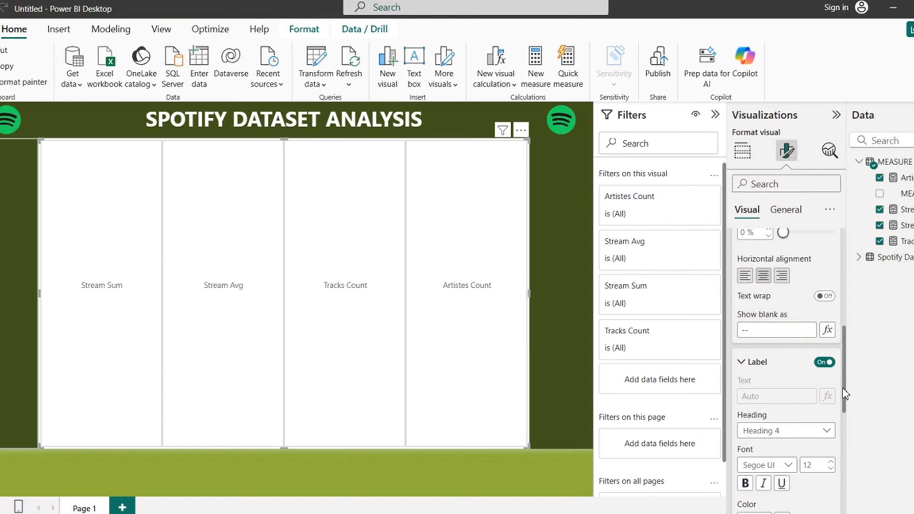
{"action": "left_click_drag", "start_coordinate": [843, 385], "coordinate": [847, 431]}
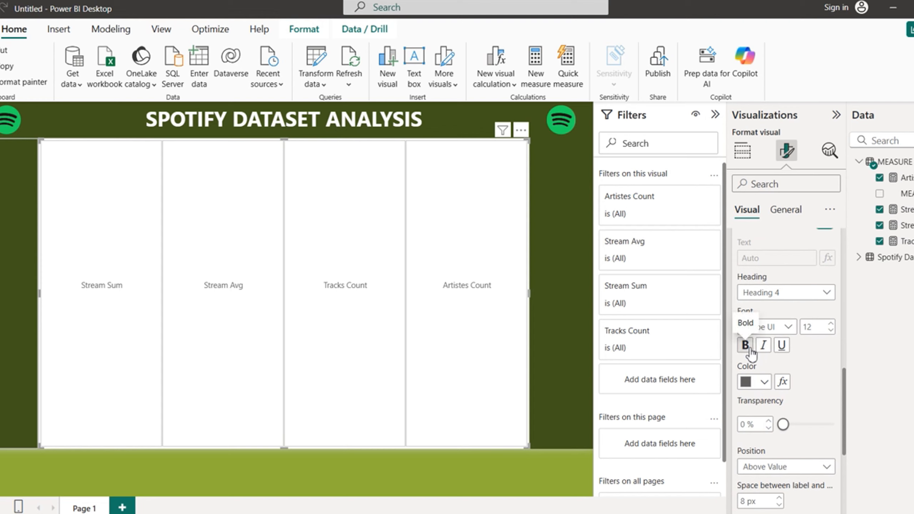
{"action": "left_click", "coordinate": [751, 349]}
{"action": "left_click", "coordinate": [765, 382]}
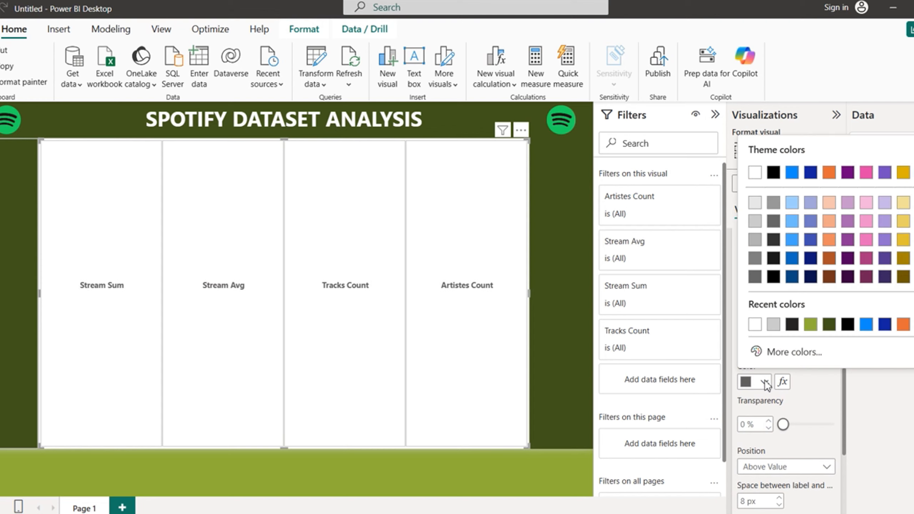
{"action": "left_click", "coordinate": [755, 325]}
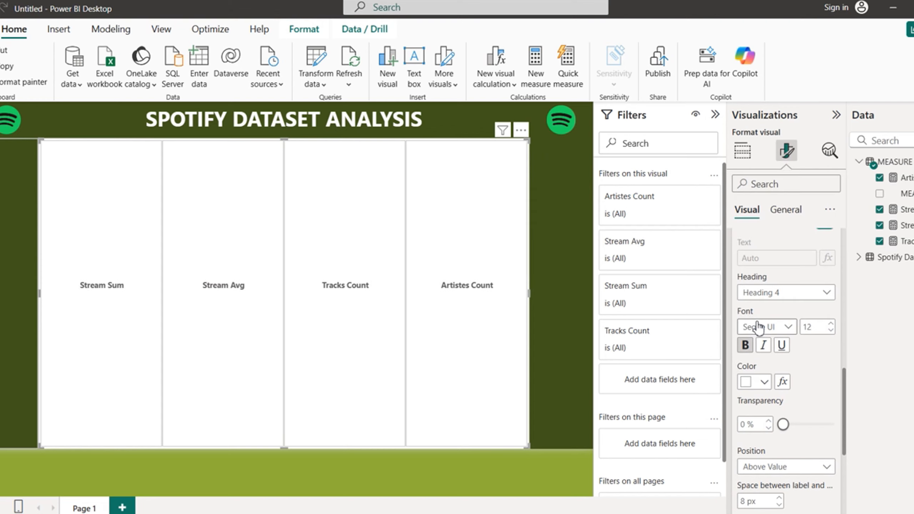
{"action": "left_click", "coordinate": [832, 331]}
{"action": "left_click_drag", "start_coordinate": [845, 397], "coordinate": [843, 440]}
{"action": "left_click", "coordinate": [779, 369]}
{"action": "left_click", "coordinate": [779, 369]}
{"action": "left_click", "coordinate": [779, 369]}
{"action": "left_click", "coordinate": [779, 369]}
{"action": "left_click", "coordinate": [779, 369]}
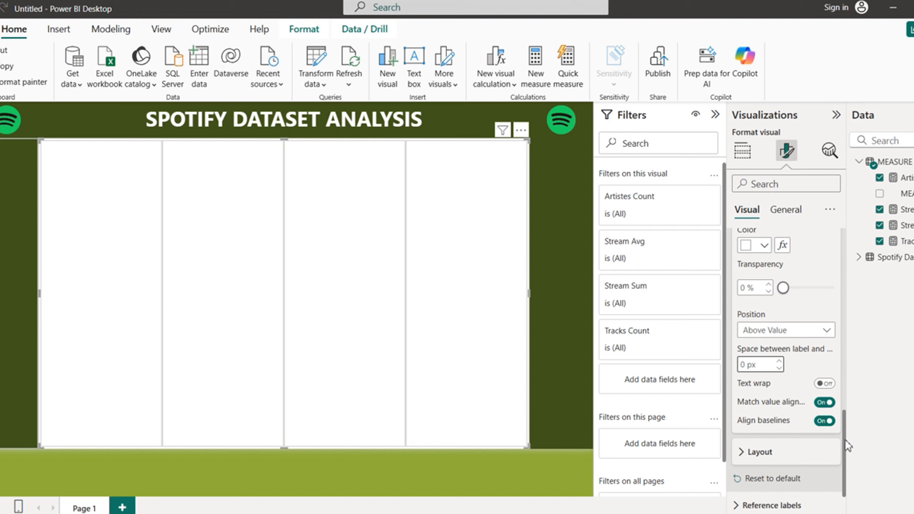
{"action": "left_click_drag", "start_coordinate": [846, 439], "coordinate": [845, 258]}
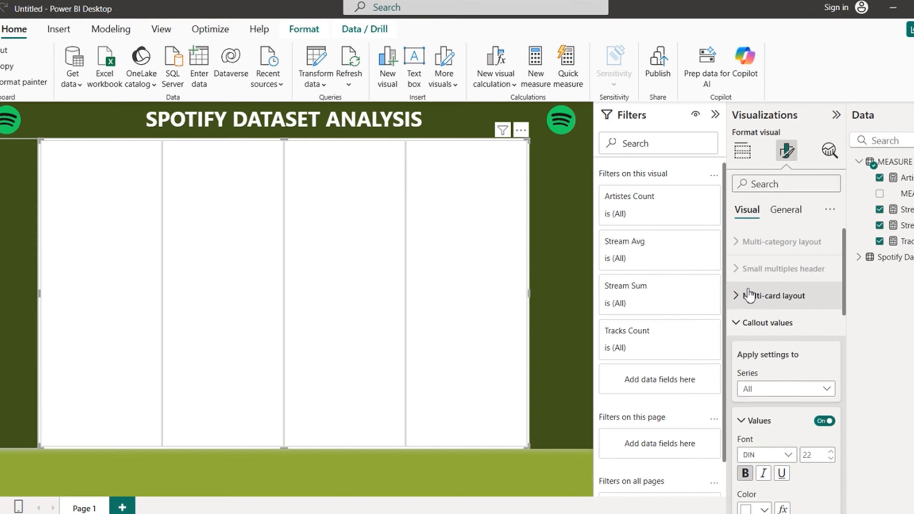
Step: Turn off the background fill of the individual cards
{"action": "left_click", "coordinate": [741, 326]}
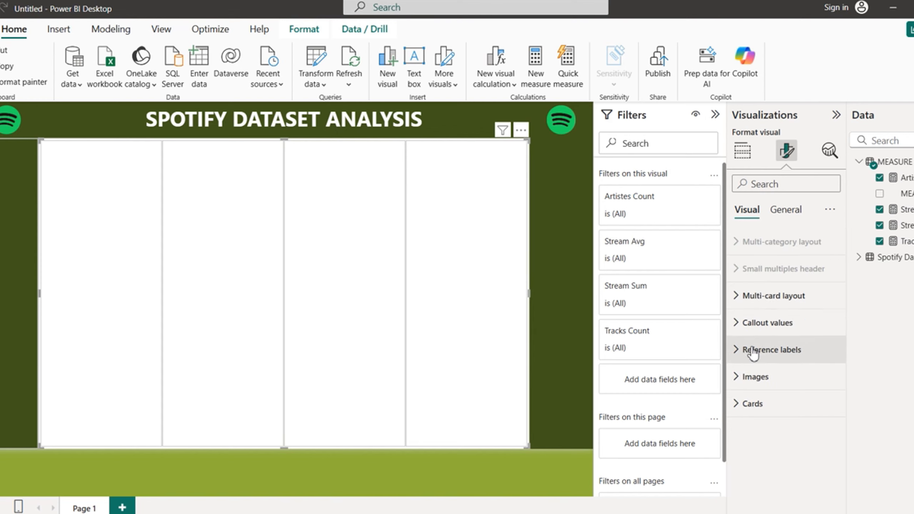
{"action": "left_click", "coordinate": [736, 403]}
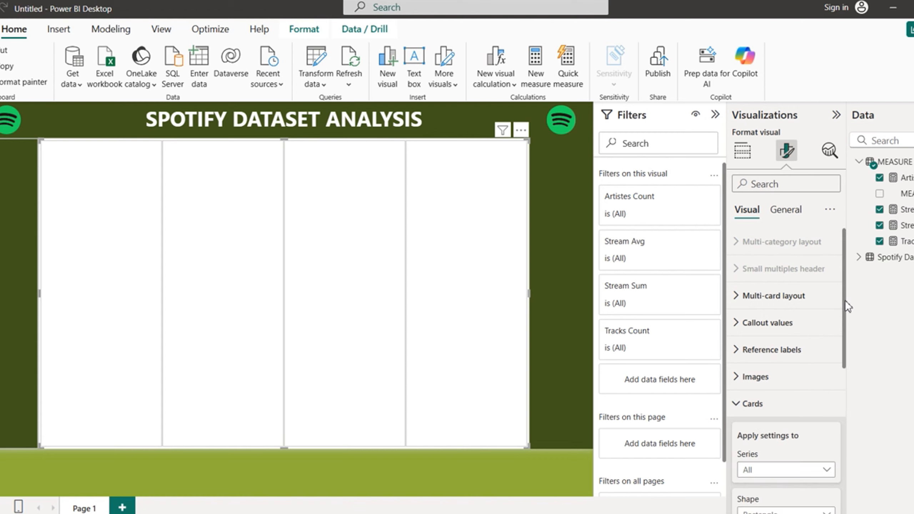
{"action": "left_click_drag", "start_coordinate": [846, 306], "coordinate": [846, 470]}
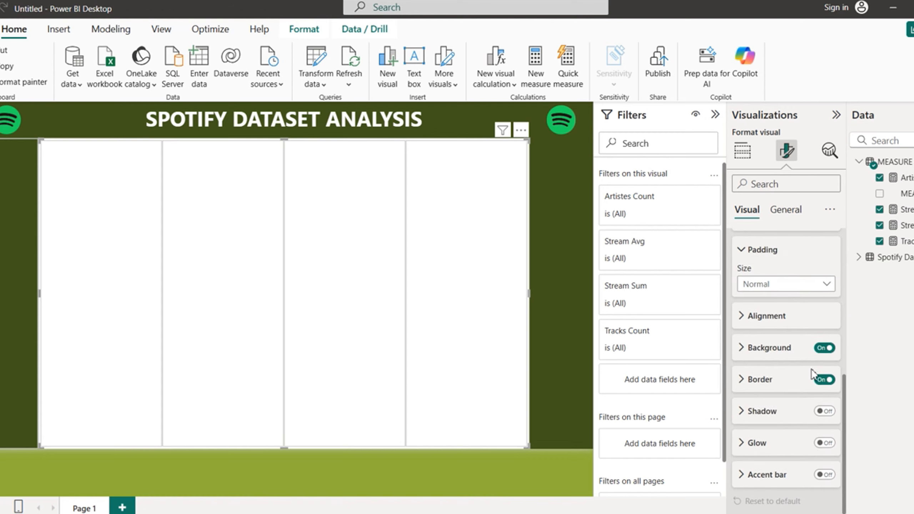
{"action": "left_click", "coordinate": [824, 349]}
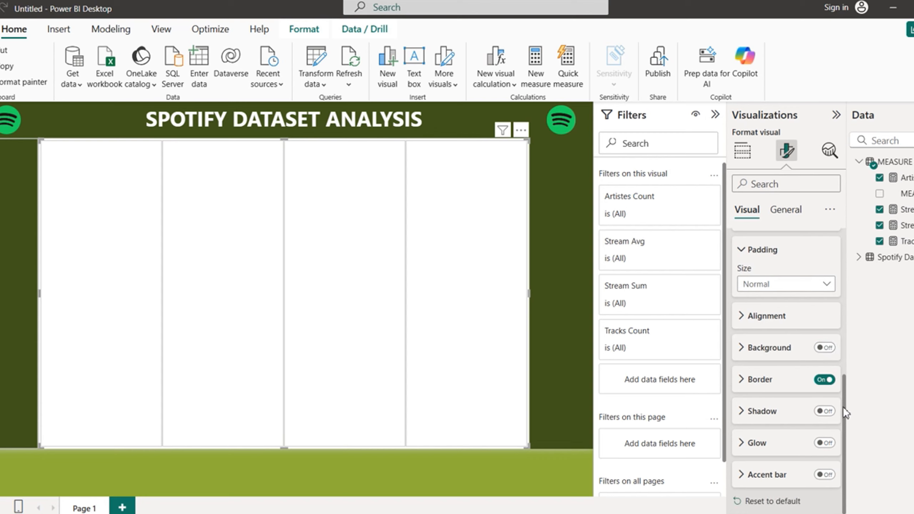
{"action": "left_click_drag", "start_coordinate": [845, 415], "coordinate": [857, 261]}
{"action": "left_click", "coordinate": [743, 404]}
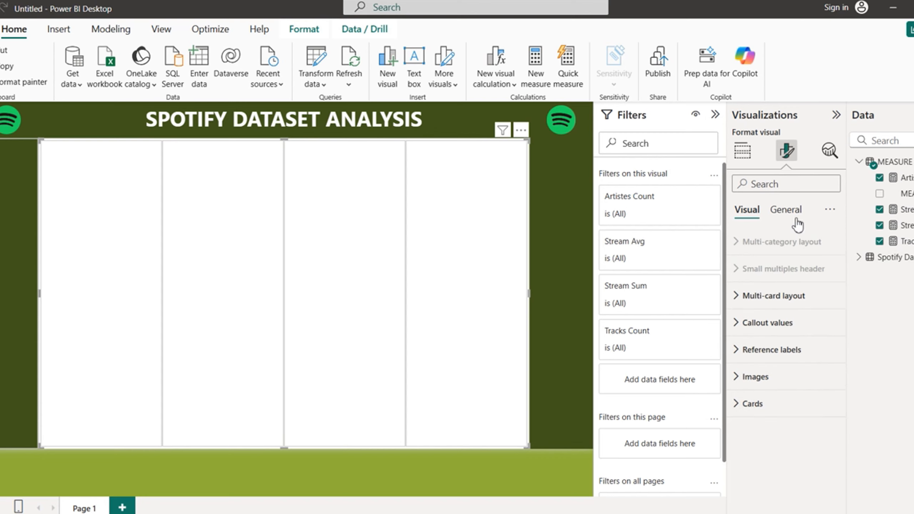
Step: Switch off the visual's white background under General > Effects
{"action": "left_click", "coordinate": [790, 216]}
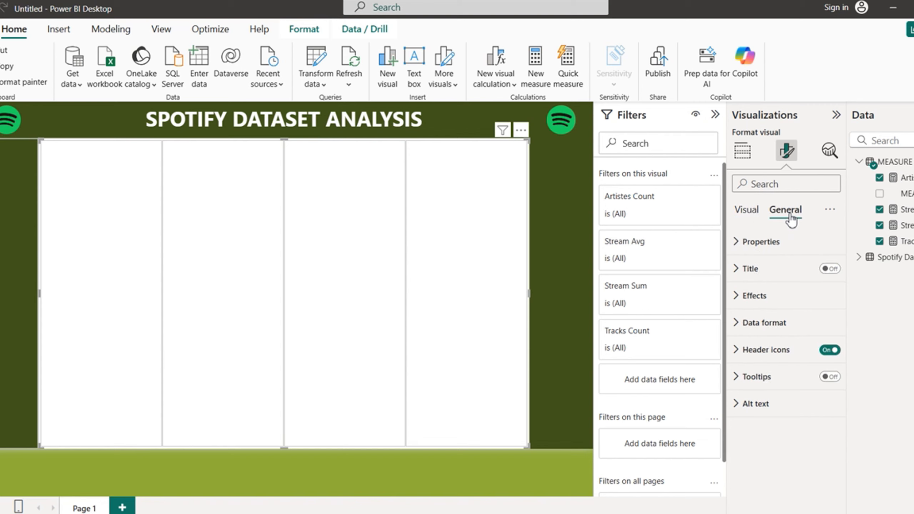
{"action": "left_click", "coordinate": [738, 297]}
{"action": "left_click", "coordinate": [824, 328]}
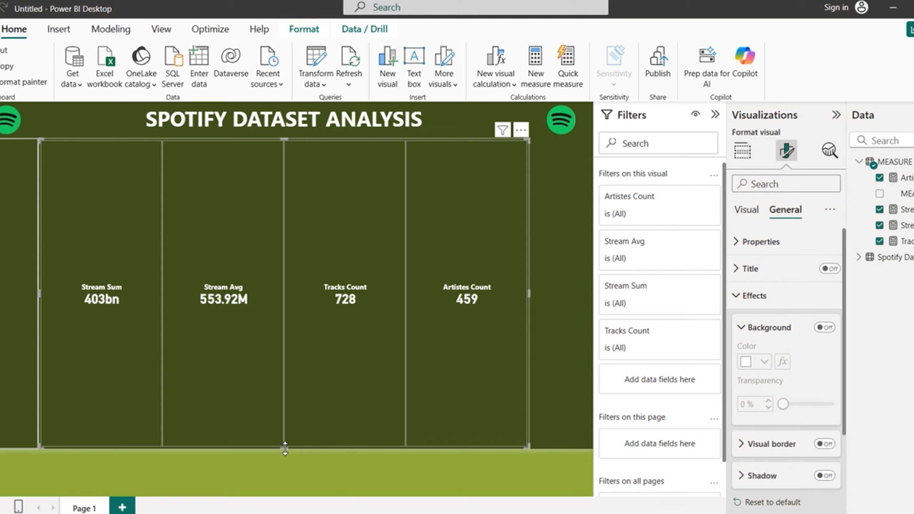
{"action": "left_click", "coordinate": [749, 297]}
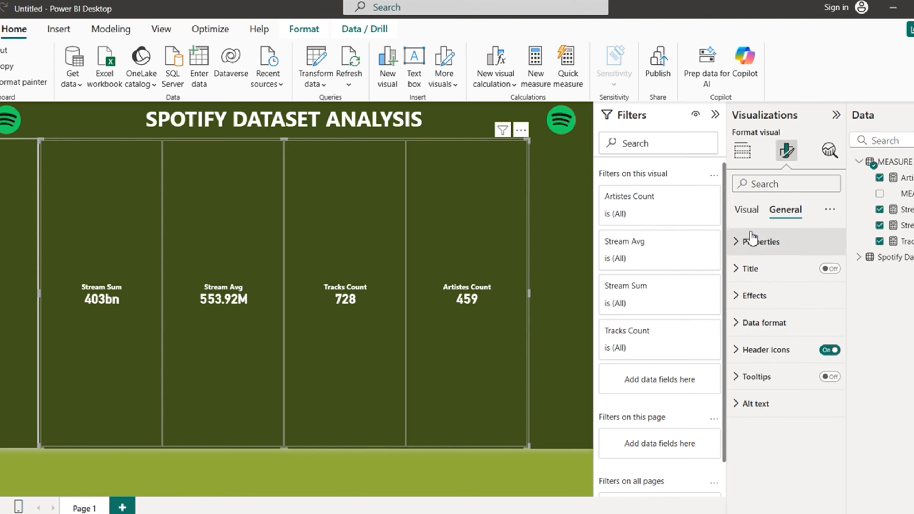
Step: Set the multi-card layout arrangement to Vertical so the four cards stack
{"action": "left_click", "coordinate": [747, 210]}
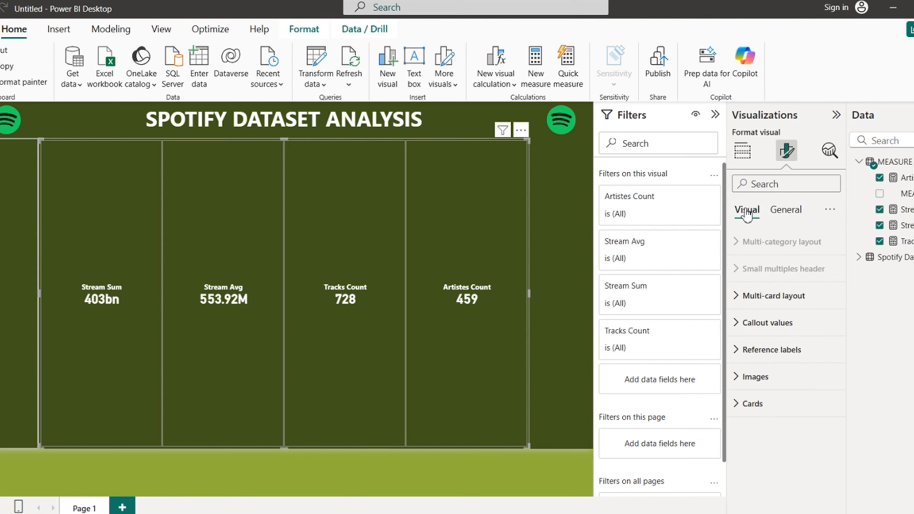
{"action": "left_click", "coordinate": [734, 299]}
{"action": "left_click", "coordinate": [827, 361]}
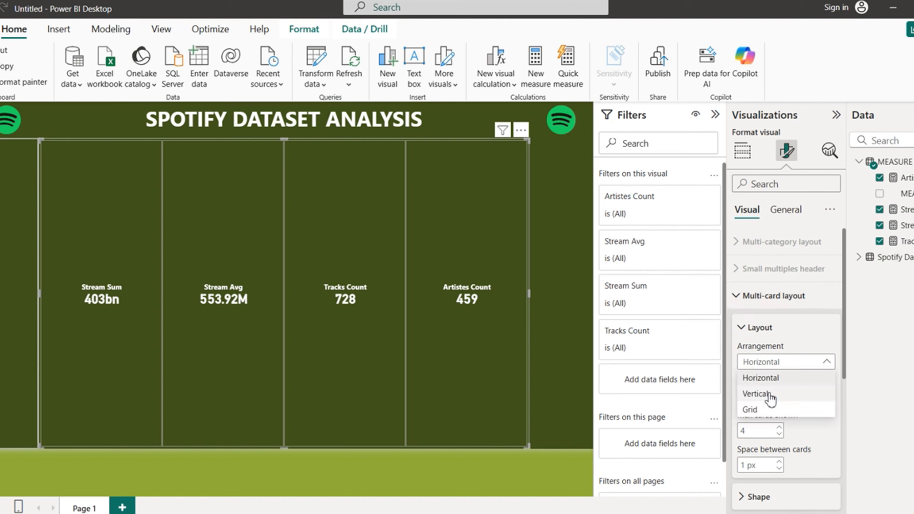
{"action": "left_click", "coordinate": [769, 395]}
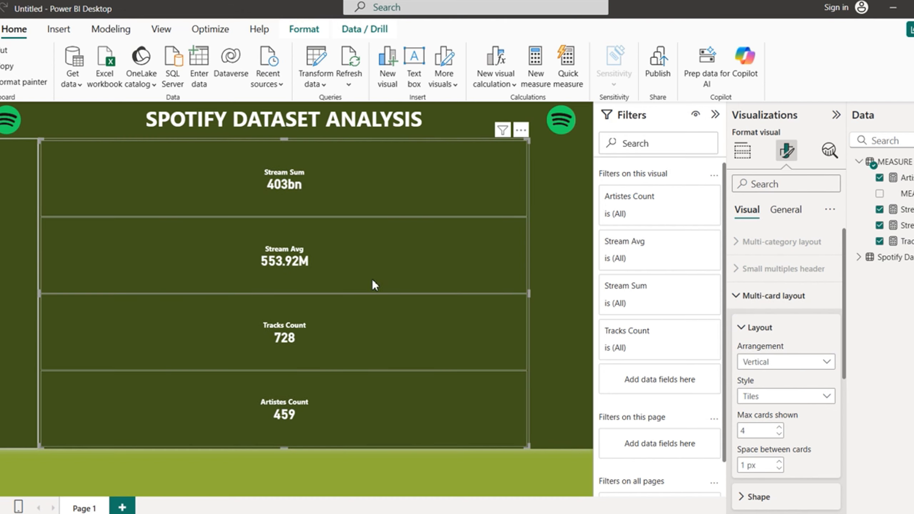
Step: Resize the multi-card into a narrow, shorter column and dock it at the page's left edge
{"action": "left_click_drag", "start_coordinate": [529, 292], "coordinate": [108, 283]}
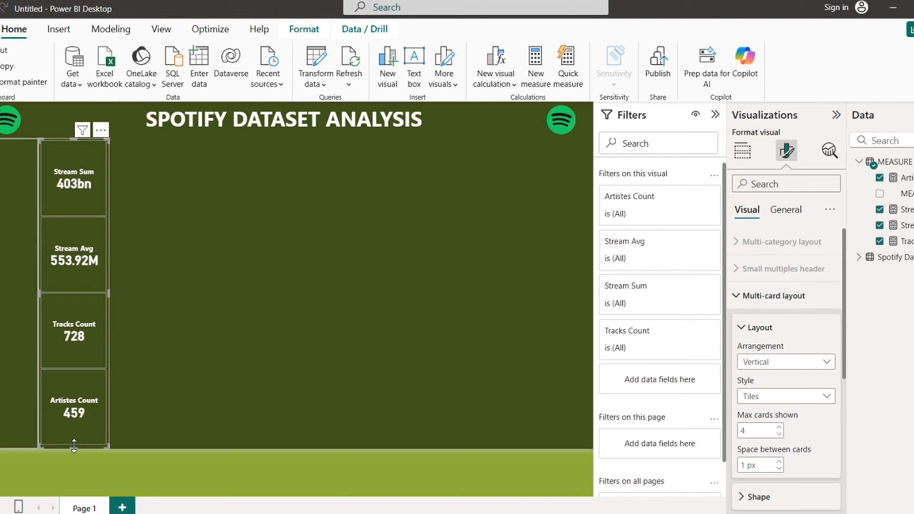
{"action": "left_click_drag", "start_coordinate": [74, 446], "coordinate": [90, 338]}
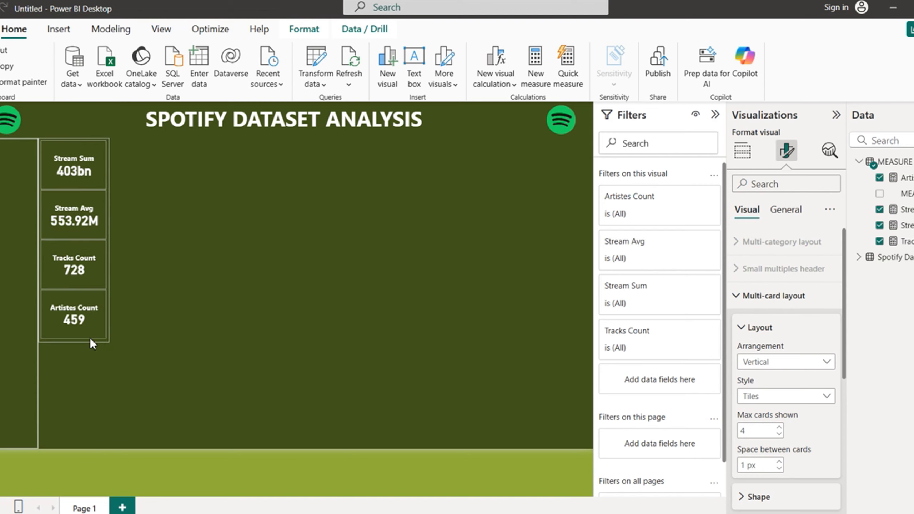
{"action": "left_click_drag", "start_coordinate": [85, 240], "coordinate": [16, 245]}
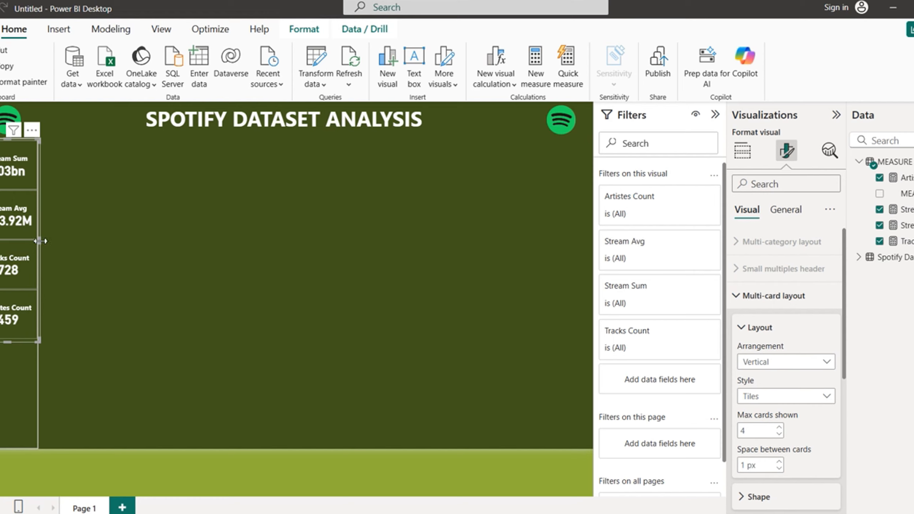
{"action": "left_click_drag", "start_coordinate": [38, 242], "coordinate": [36, 242]}
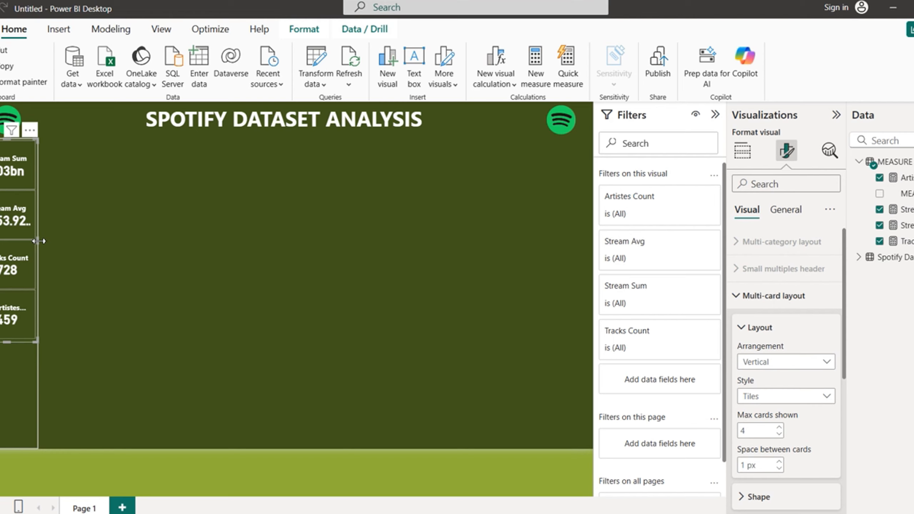
{"action": "left_click_drag", "start_coordinate": [41, 240], "coordinate": [40, 242]}
{"action": "left_click", "coordinate": [182, 291]}
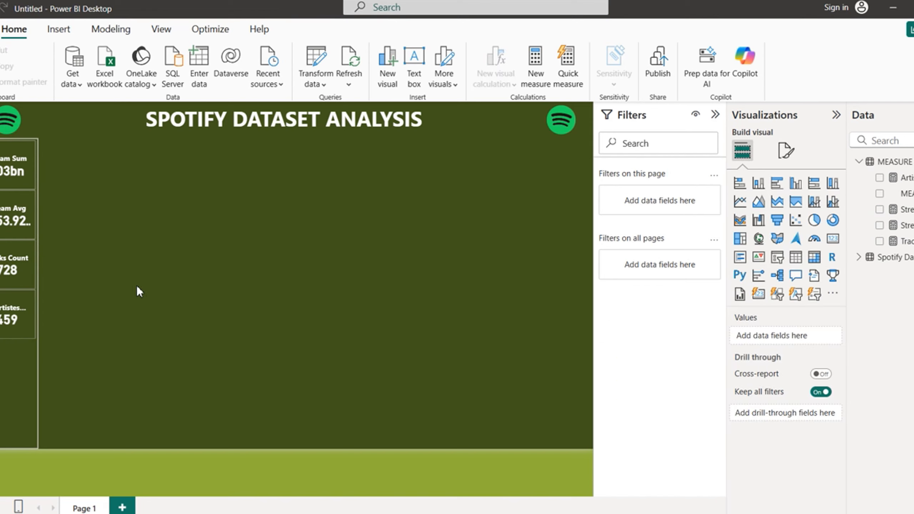
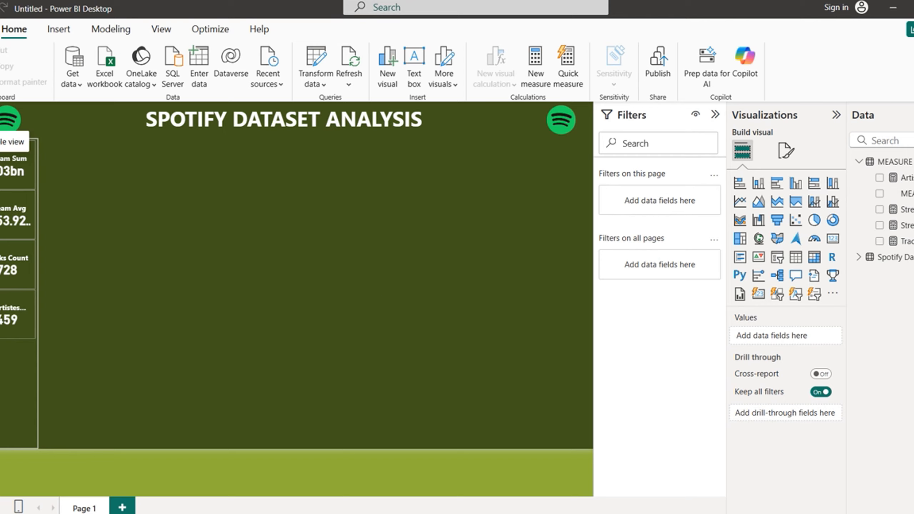
Step: Show the Spotify Dataset table in Table view and select its cover_url column
{"action": "left_click", "coordinate": [0, 141]}
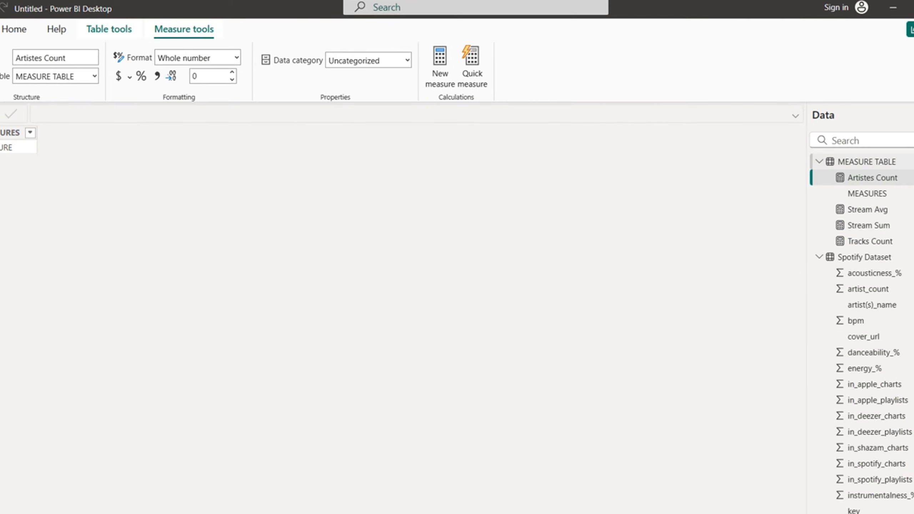
{"action": "left_click", "coordinate": [866, 258]}
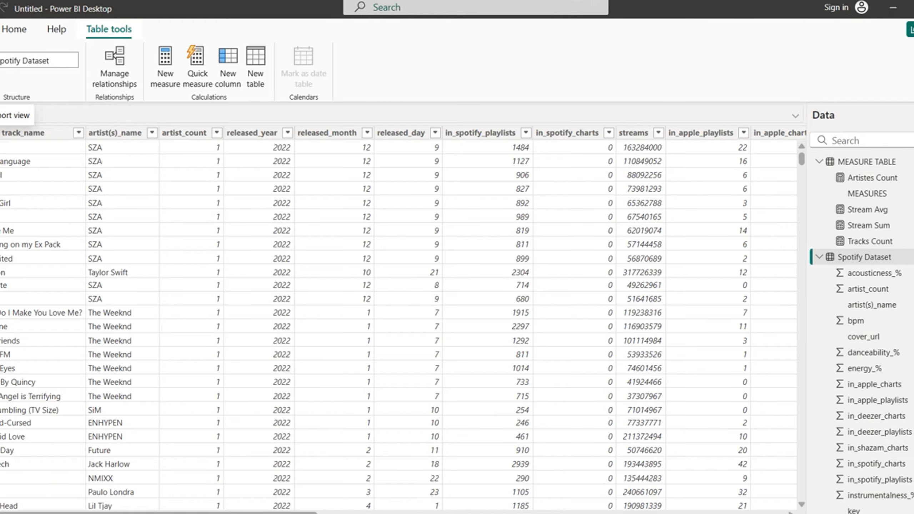
{"action": "left_click", "coordinate": [0, 114]}
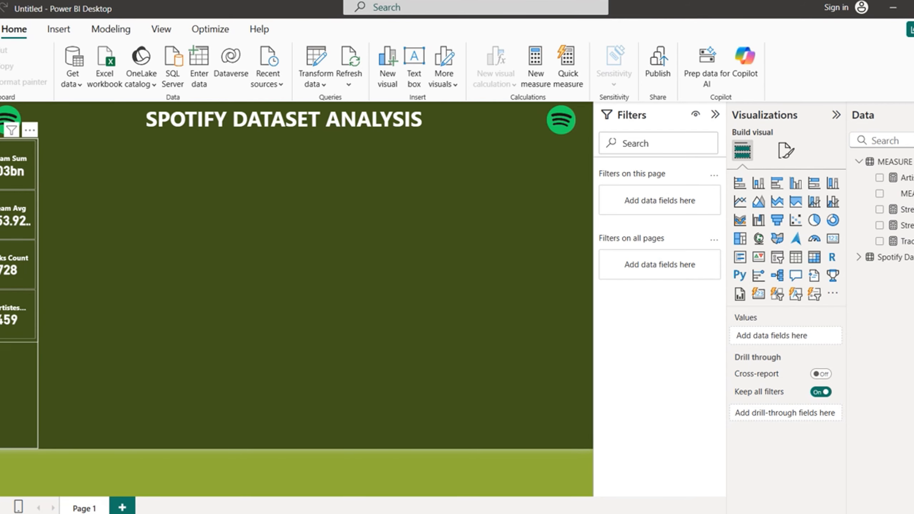
{"action": "left_click", "coordinate": [1, 127]}
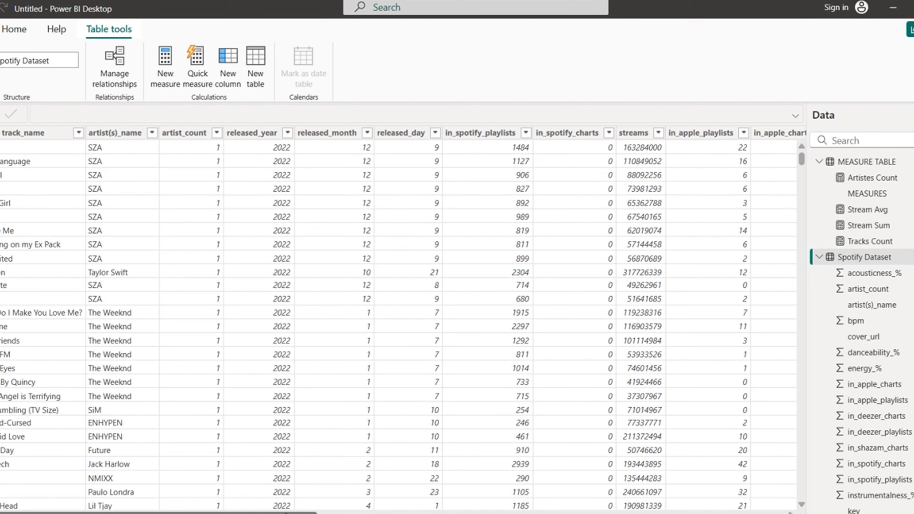
{"action": "left_click_drag", "start_coordinate": [294, 513], "coordinate": [801, 499]}
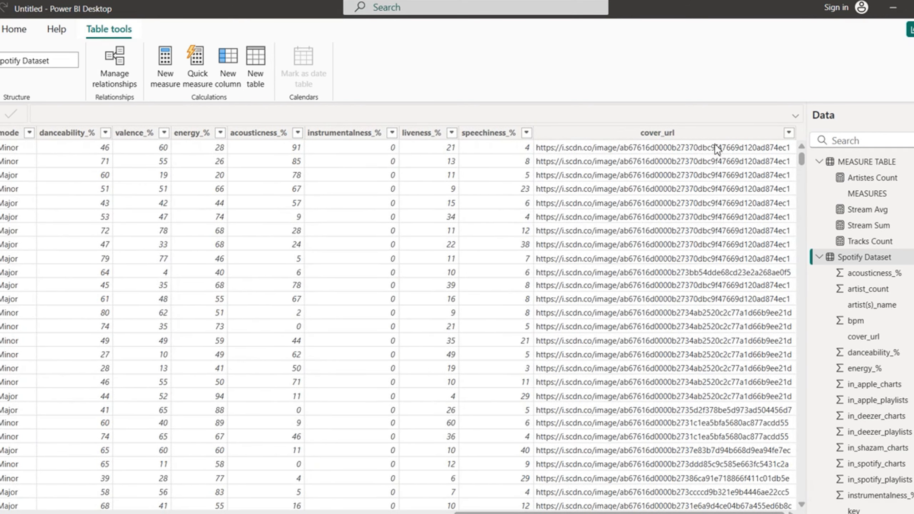
{"action": "left_click", "coordinate": [695, 137]}
{"action": "left_click", "coordinate": [695, 137]}
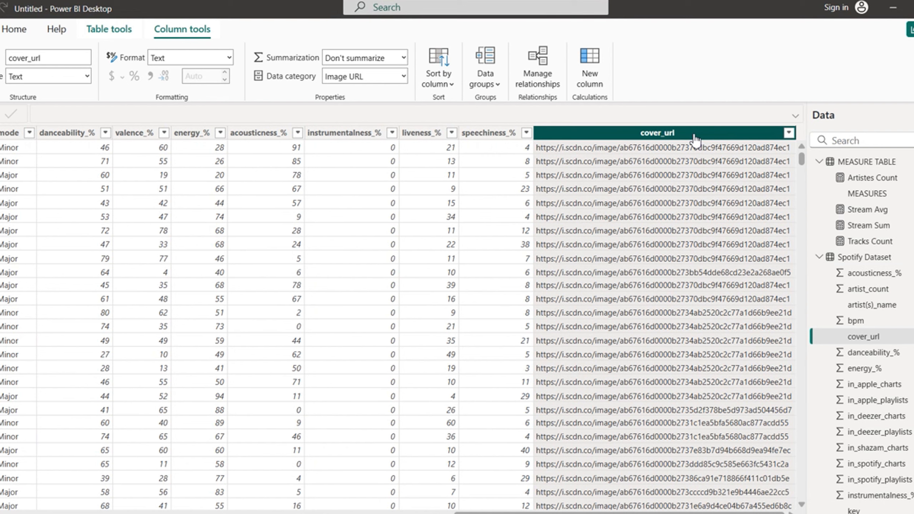
Step: Add a new calculated column to Spotify Dataset and begin naming it Date, dismissing sign-in prompts
{"action": "right_click", "coordinate": [695, 138]}
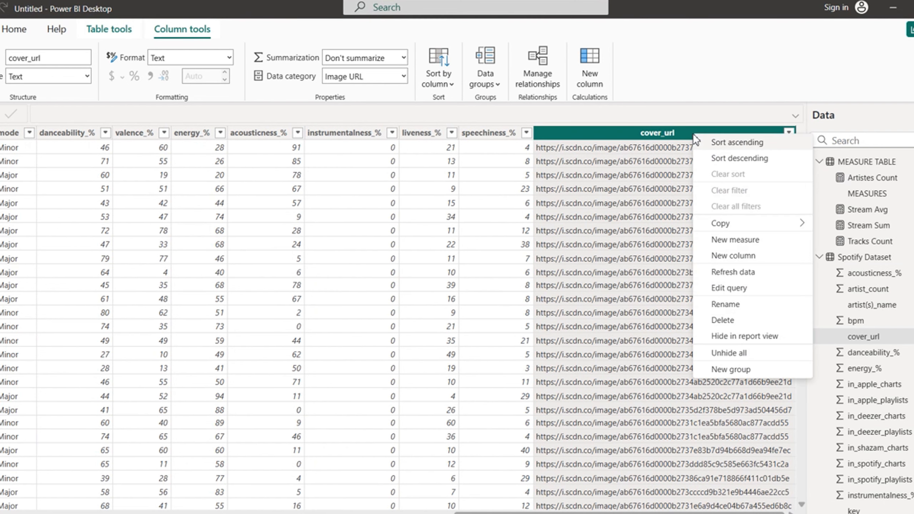
{"action": "left_click", "coordinate": [726, 257]}
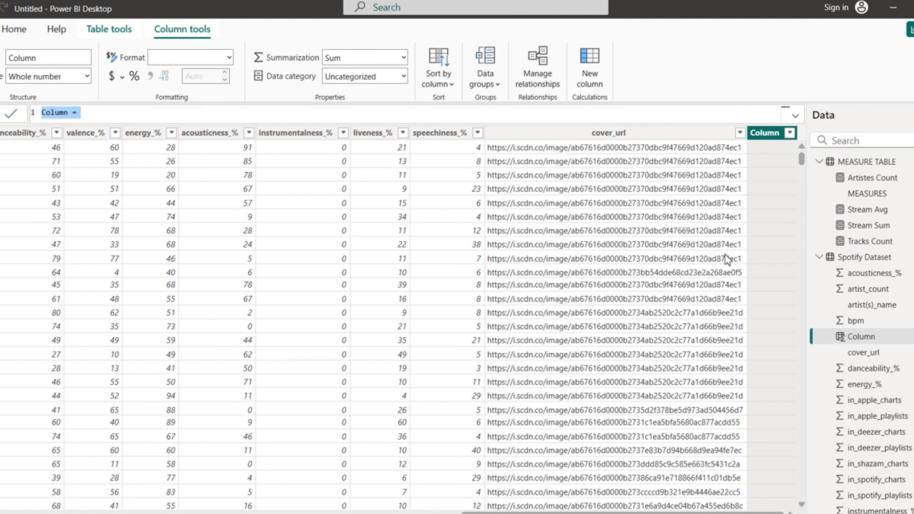
{"action": "left_click", "coordinate": [70, 113]}
{"action": "key", "text": "BackSpace"}
{"action": "key", "text": "BackSpace"}
{"action": "key", "text": "BackSpace"}
{"action": "key", "text": "BackSpace"}
{"action": "key", "text": "BackSpace"}
{"action": "key", "text": "BackSpace"}
{"action": "type", "text": "D"}
{"action": "type", "text": "A"}
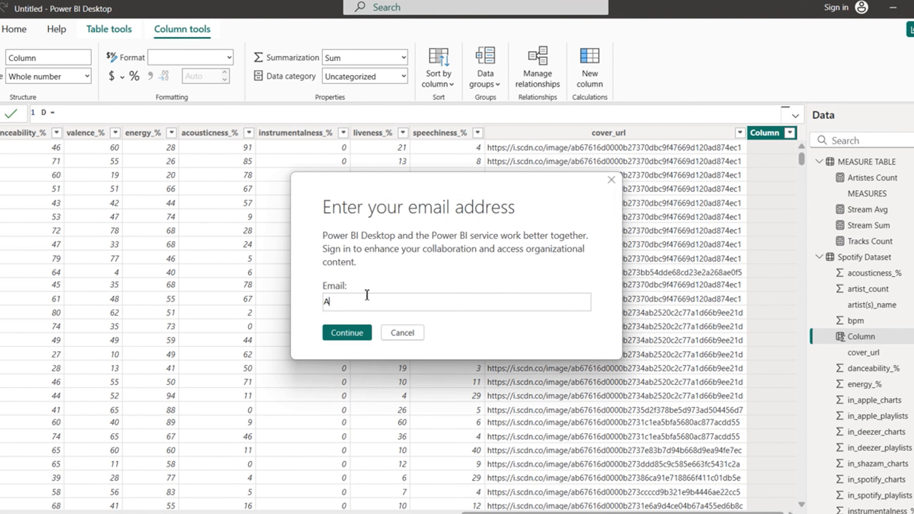
{"action": "left_click", "coordinate": [410, 335]}
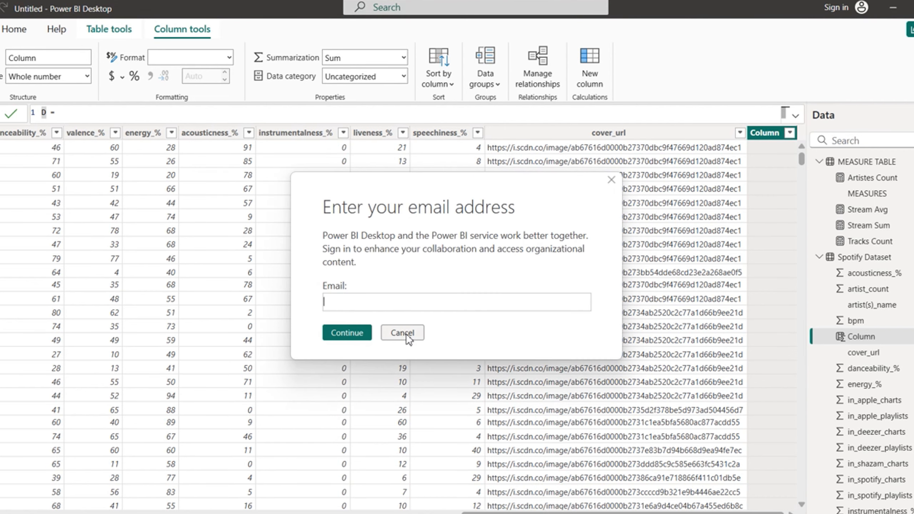
{"action": "left_click", "coordinate": [405, 333]}
{"action": "left_click", "coordinate": [408, 338]}
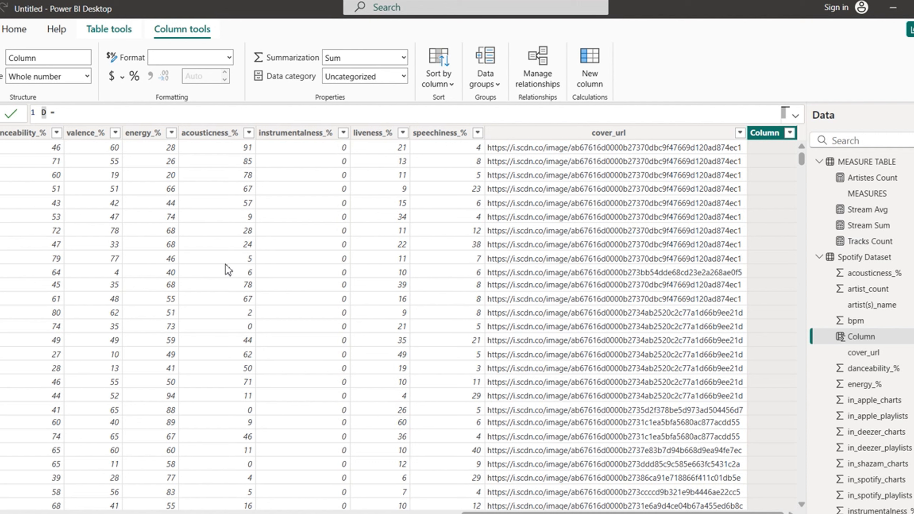
{"action": "type", "text": "ATE"}
{"action": "key", "text": "BackSpace"}
{"action": "key", "text": "BackSpace"}
{"action": "key", "text": "BackSpace"}
Step: Enter Date = DATEVALUE(released_day & "/" & released_month & "/" & released_year)
{"action": "type", "text": "ate = DATEVA"}
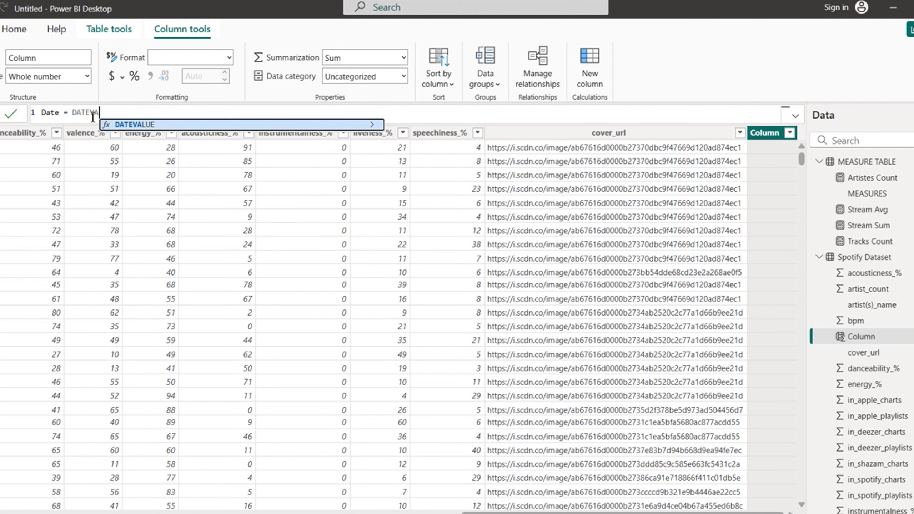
{"action": "left_click", "coordinate": [151, 124]}
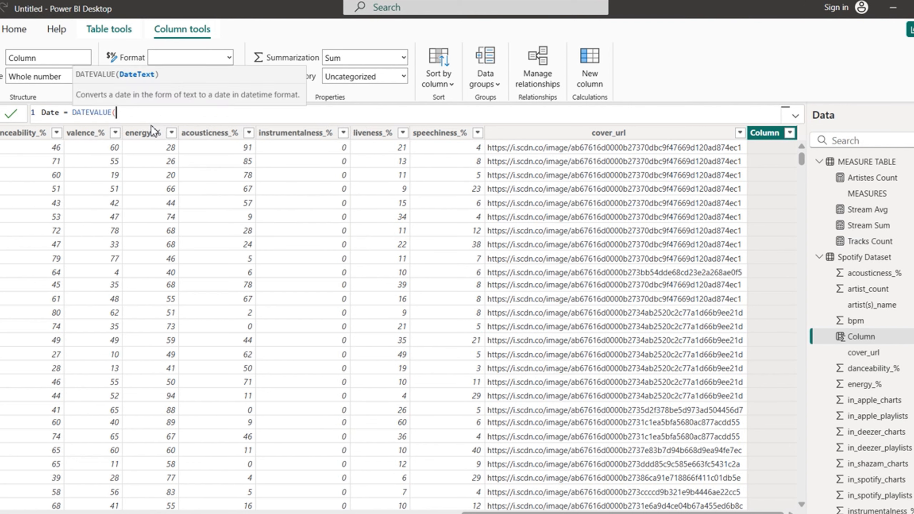
{"action": "type", "text": "DA"}
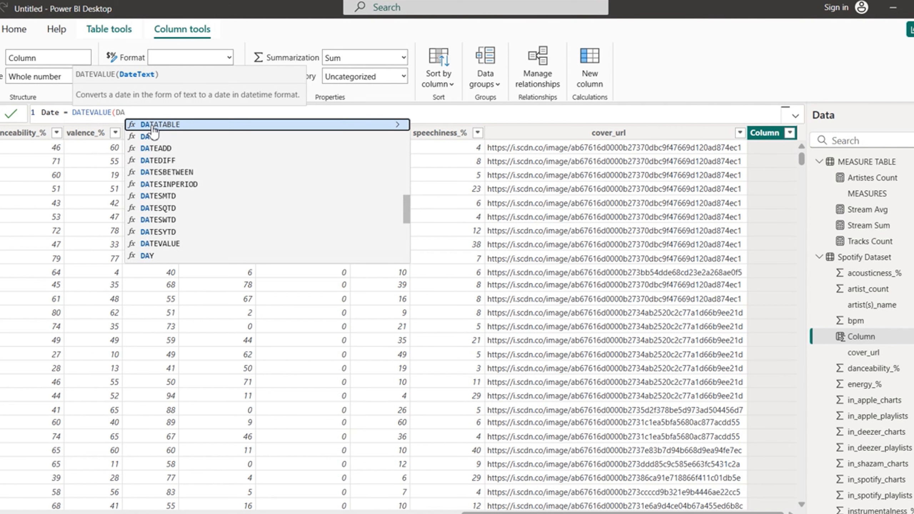
{"action": "type", "text": "Y"}
{"action": "left_click", "coordinate": [248, 124]}
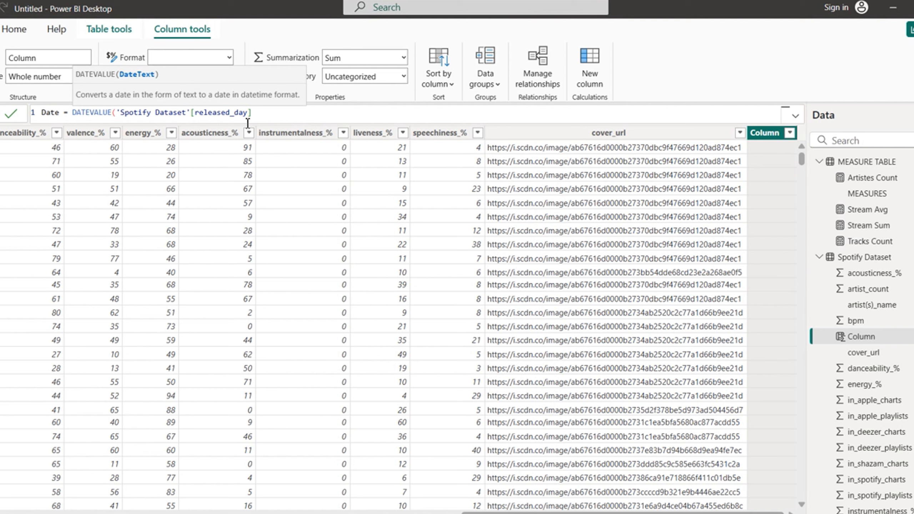
{"action": "type", "text": "& \"/\" & MONTH"}
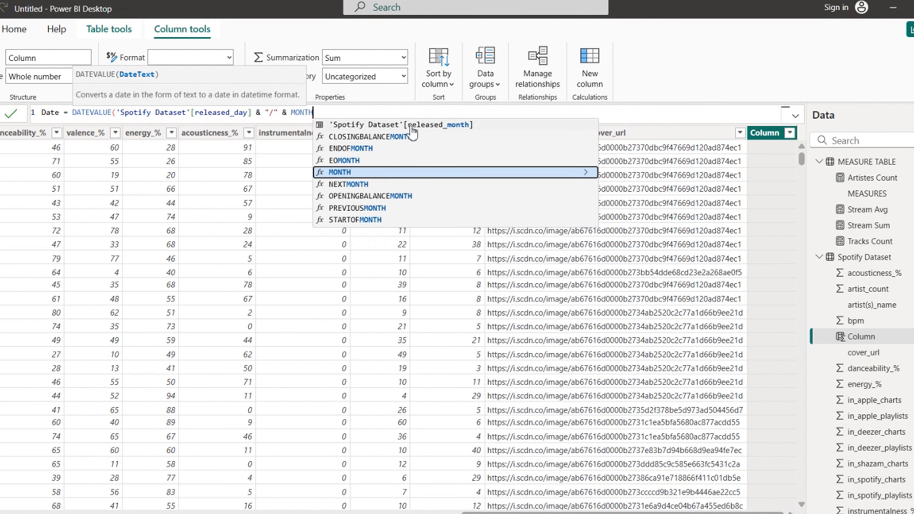
{"action": "left_click", "coordinate": [425, 124]}
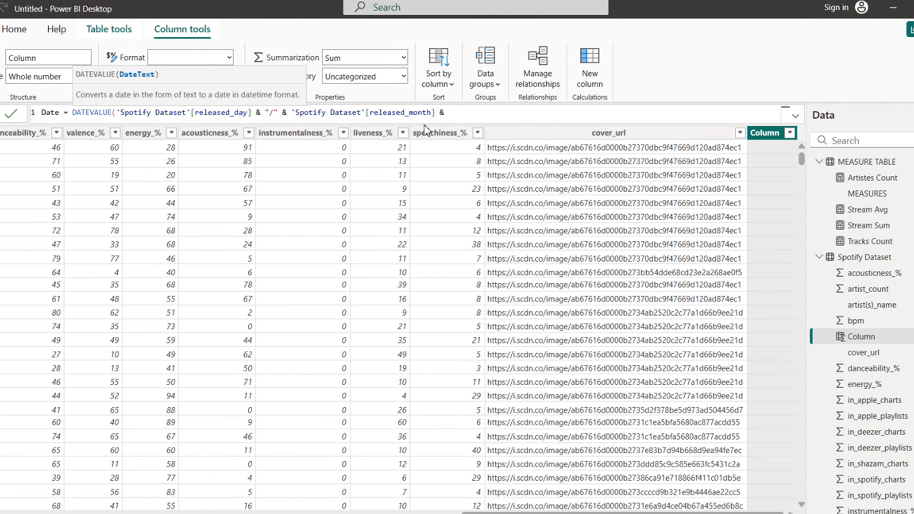
{"action": "type", "text": "& \"/"}
{"action": "type", "text": "\" "}
{"action": "type", "text": "& "}
{"action": "type", "text": "YEAR"}
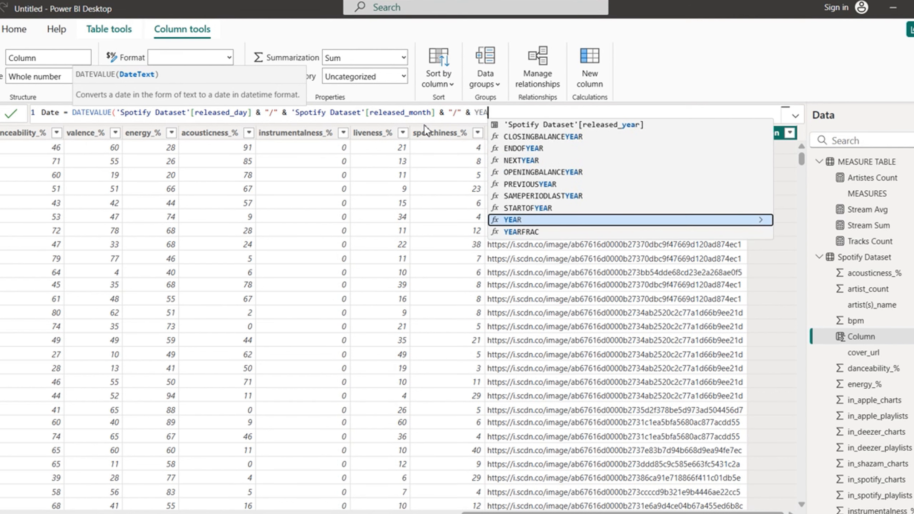
{"action": "left_click", "coordinate": [593, 126]}
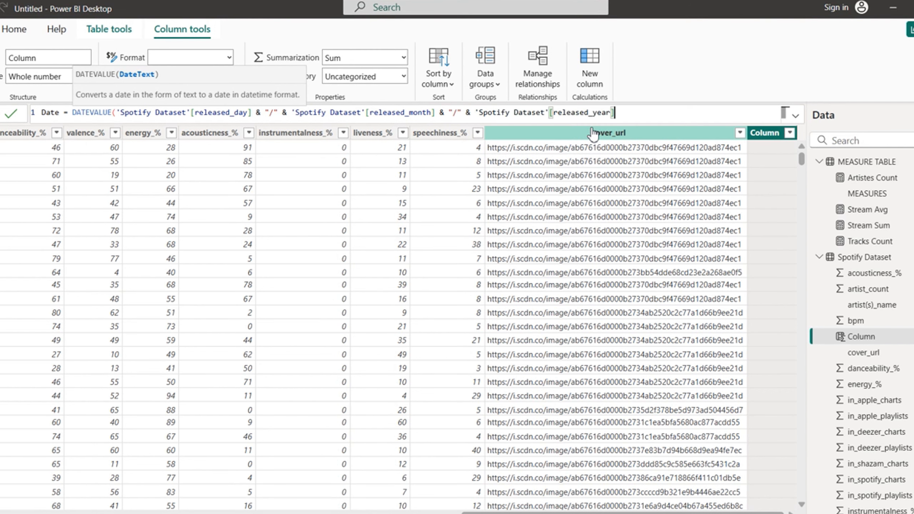
Step: Close the DATEVALUE formula and commit the new Date column
{"action": "type", "text": ")"}
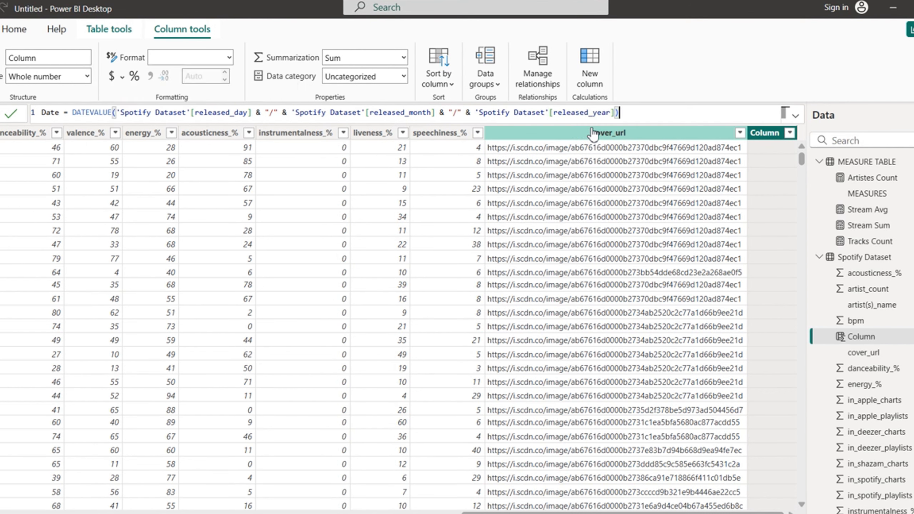
{"action": "key", "text": "Return"}
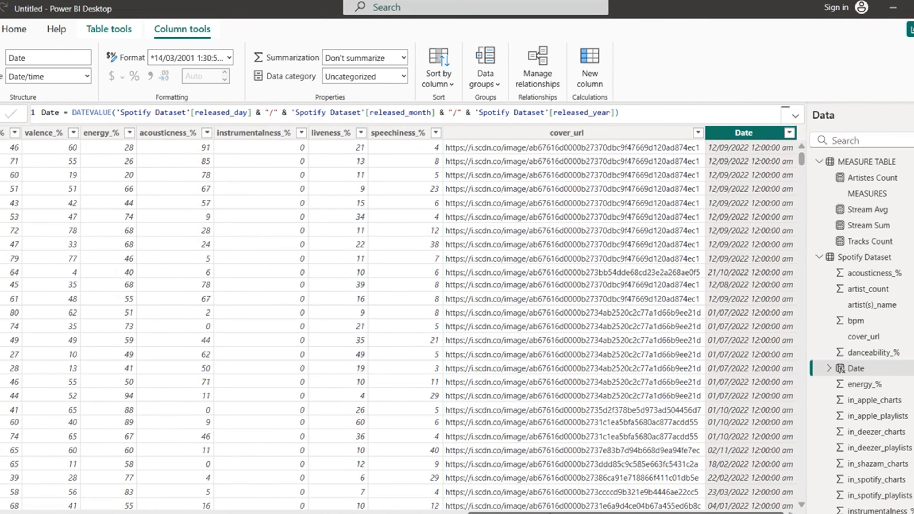
{"action": "left_click_drag", "start_coordinate": [550, 513], "coordinate": [69, 513]}
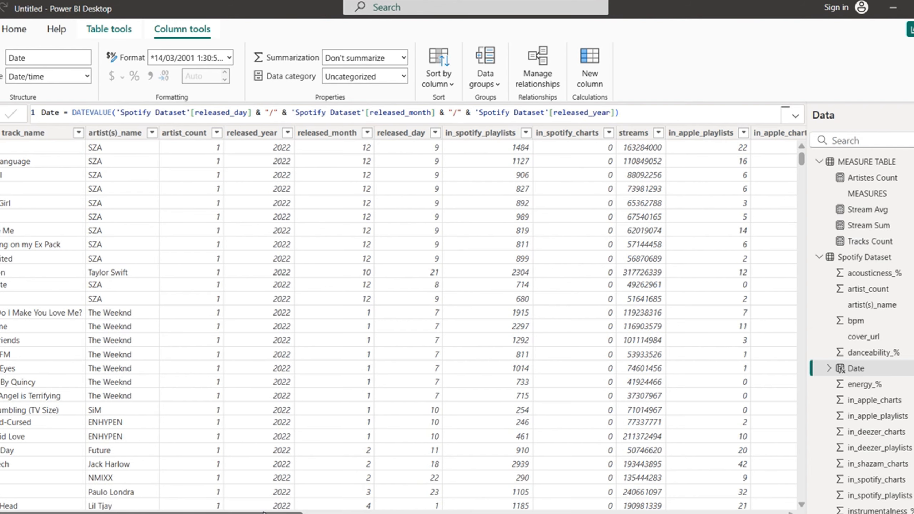
{"action": "left_click_drag", "start_coordinate": [263, 512], "coordinate": [768, 510]}
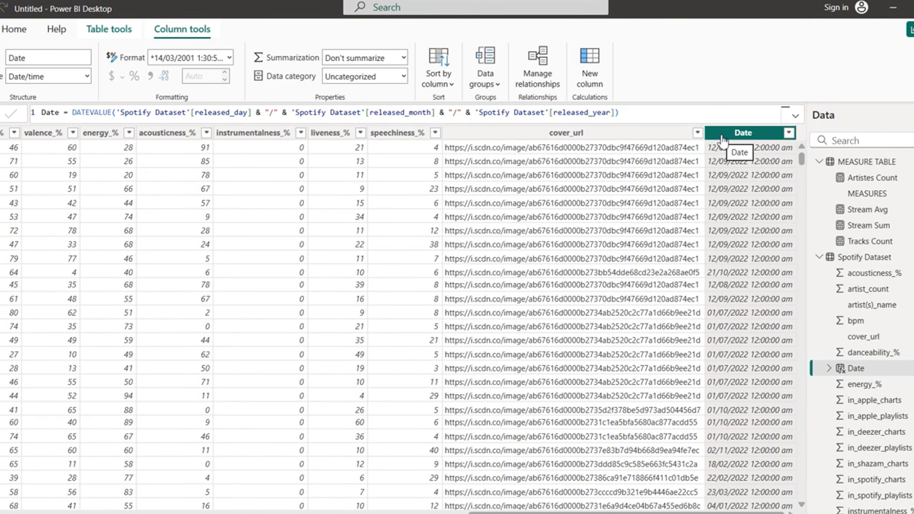
Step: Format the Date column as Short Date and return to the report page
{"action": "left_click", "coordinate": [230, 58]}
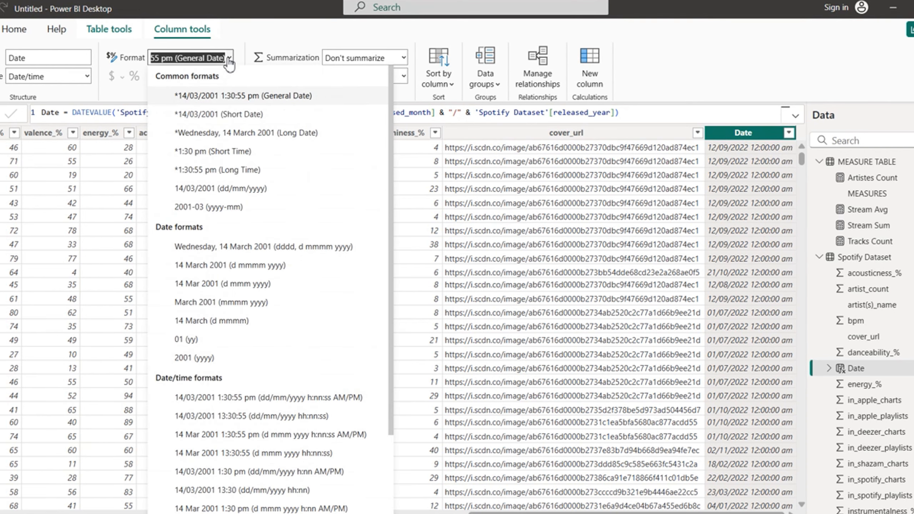
{"action": "left_click", "coordinate": [231, 114]}
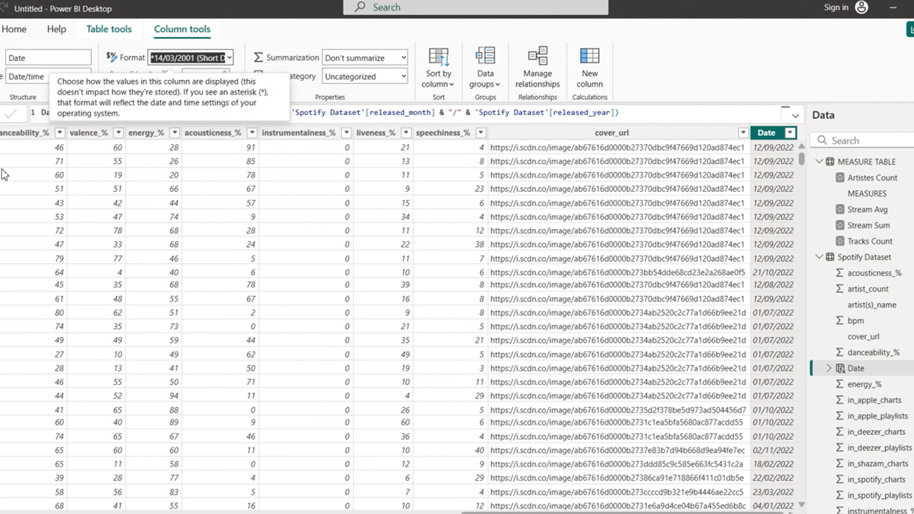
{"action": "left_click", "coordinate": [1, 115]}
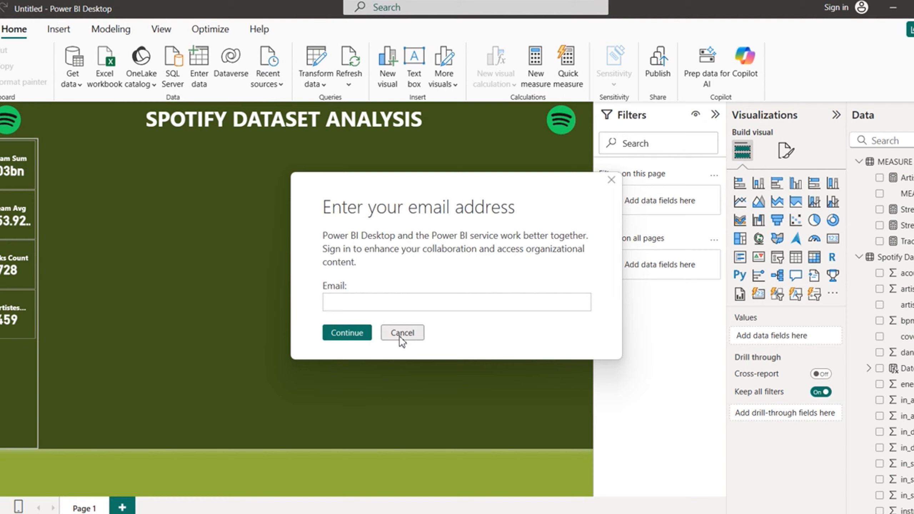
Step: Dismiss the email sign-in prompts and open the options for the stray Q&A visual
{"action": "left_click", "coordinate": [401, 336]}
{"action": "left_click", "coordinate": [400, 335]}
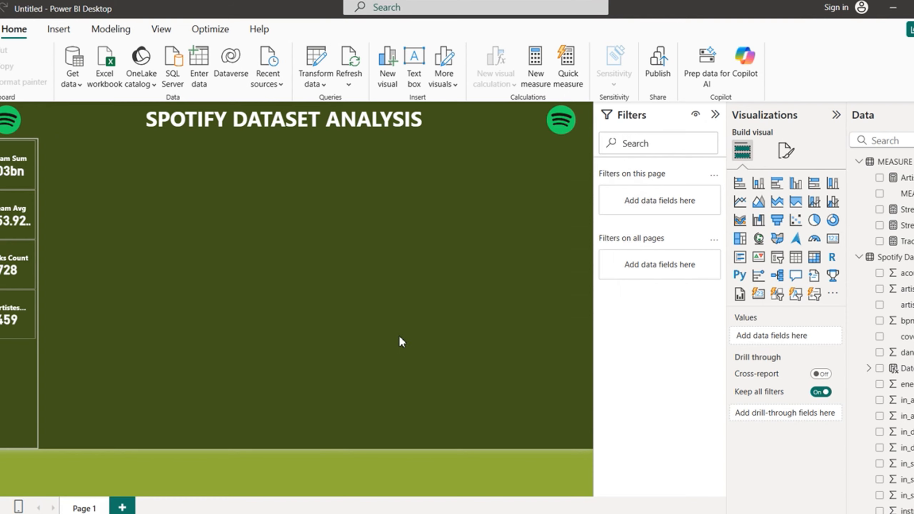
{"action": "left_click", "coordinate": [401, 335]}
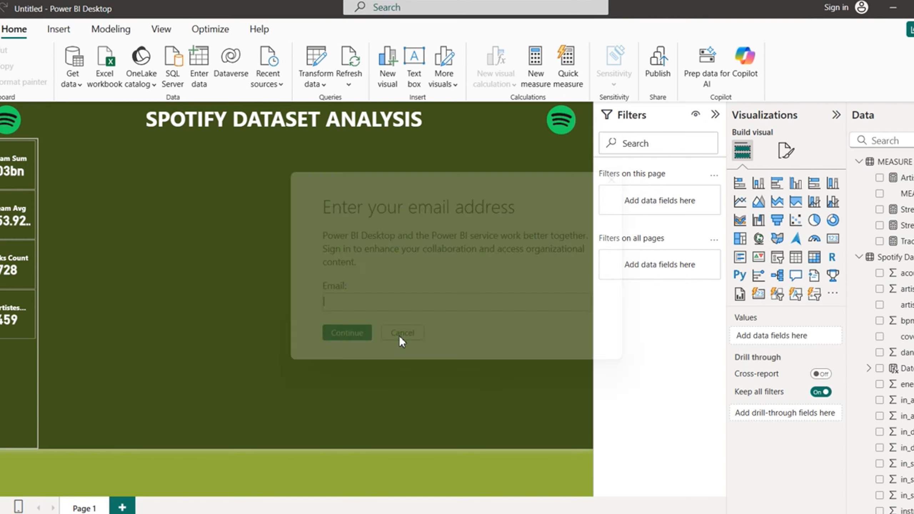
{"action": "left_click", "coordinate": [399, 336]}
{"action": "double_click", "coordinate": [434, 347]}
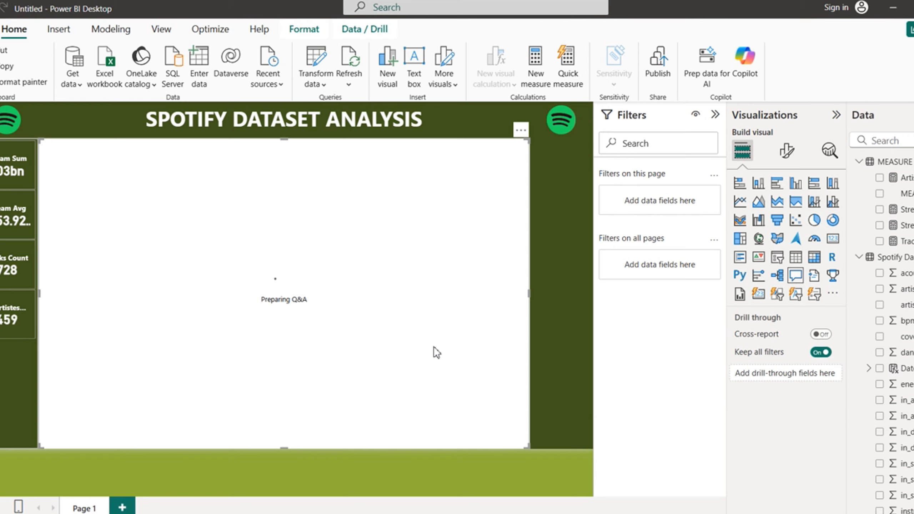
{"action": "left_click", "coordinate": [520, 130]}
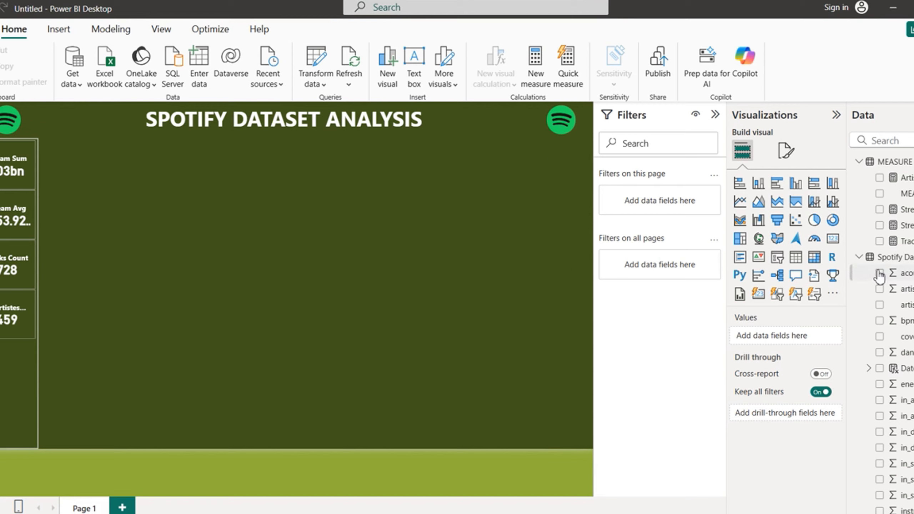
Step: Collapse the Data pane field lists and show Spotify Dataset in Table view
{"action": "left_click", "coordinate": [860, 258]}
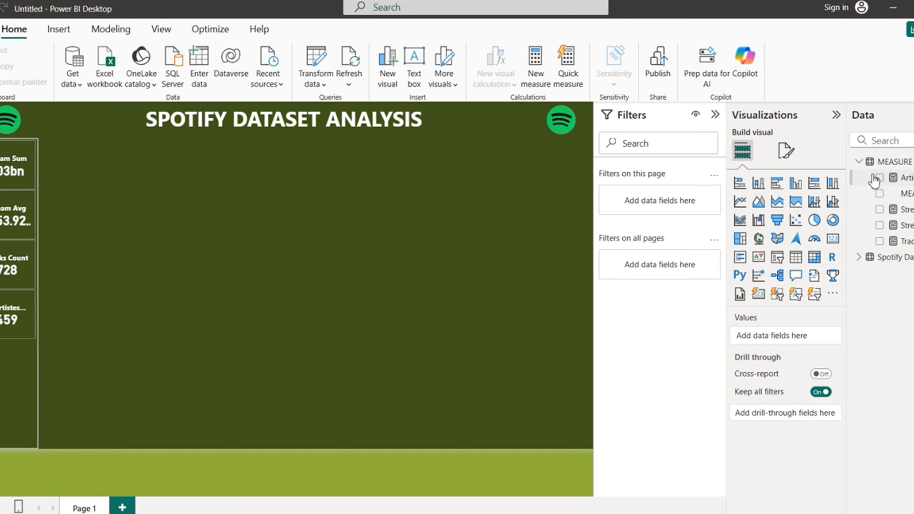
{"action": "left_click", "coordinate": [860, 162]}
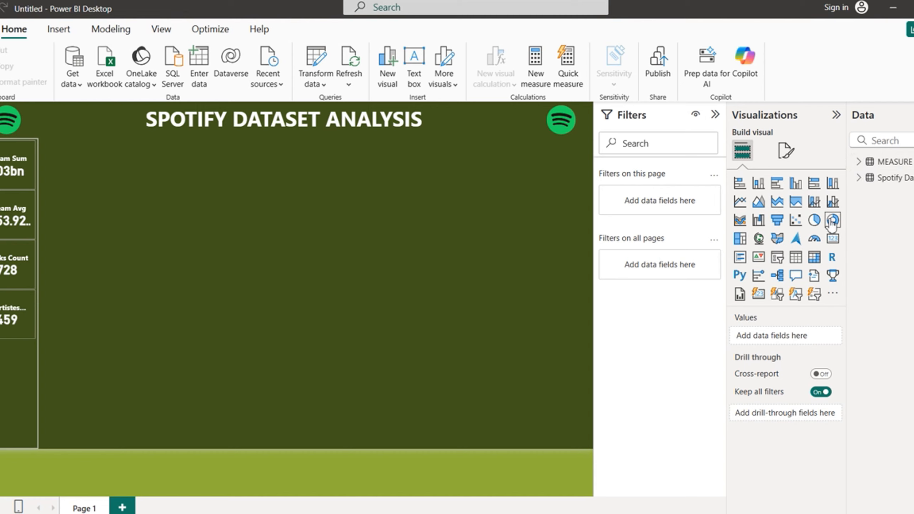
{"action": "left_click", "coordinate": [910, 180]}
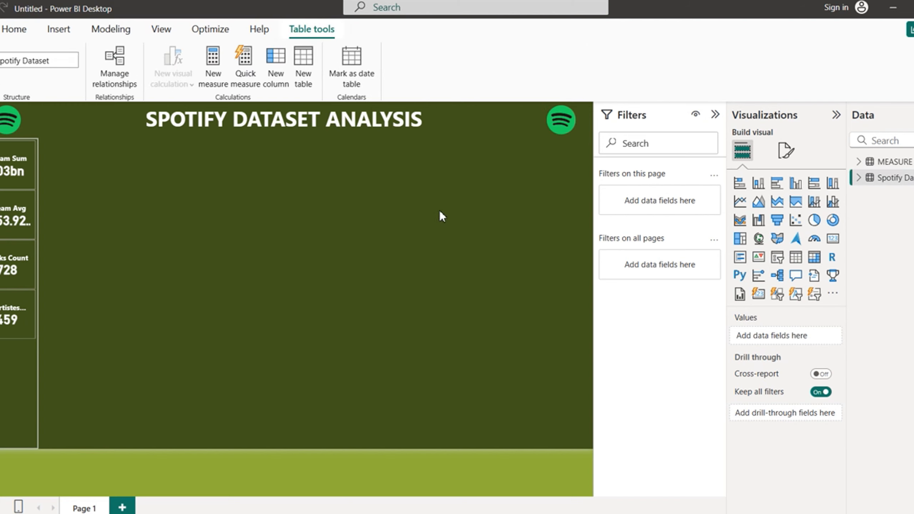
{"action": "left_click", "coordinate": [0, 141]}
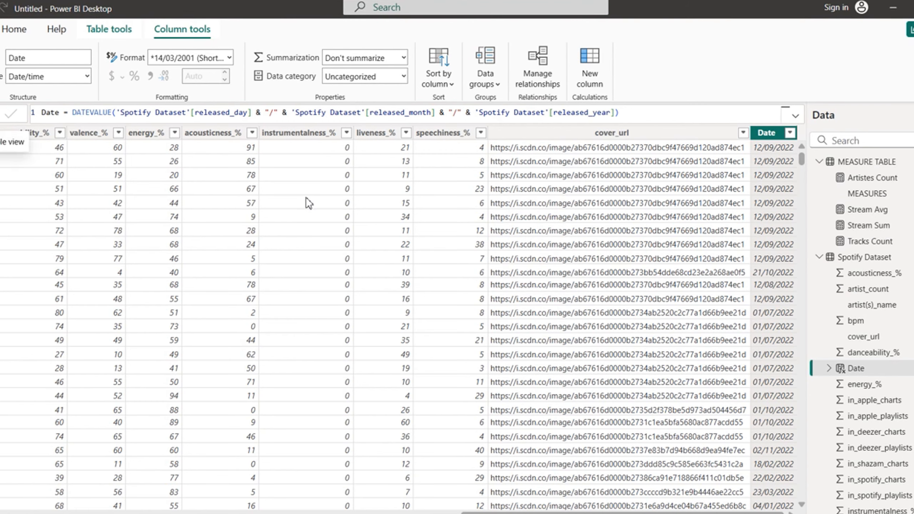
Step: Collapse the Spotify Dataset and MEASURE TABLE field lists and attempt a new table
{"action": "left_click", "coordinate": [864, 261]}
{"action": "left_click", "coordinate": [820, 257]}
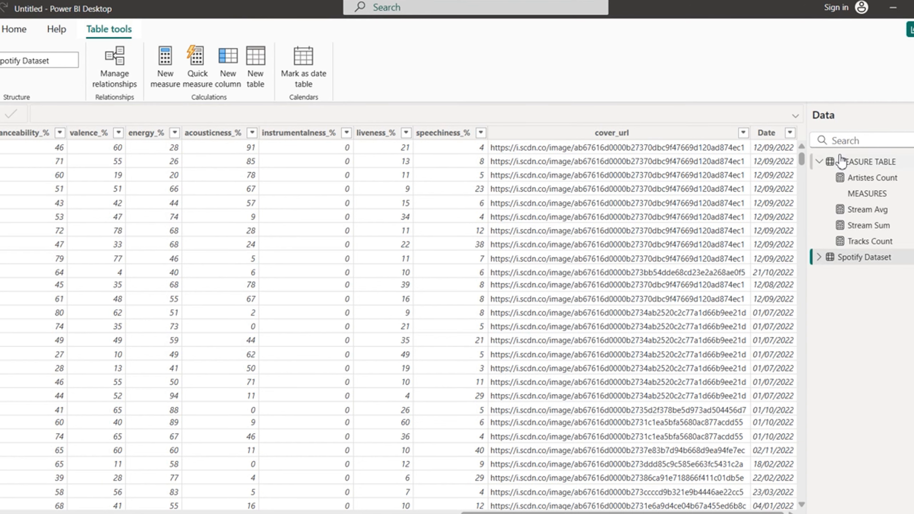
{"action": "left_click", "coordinate": [824, 163]}
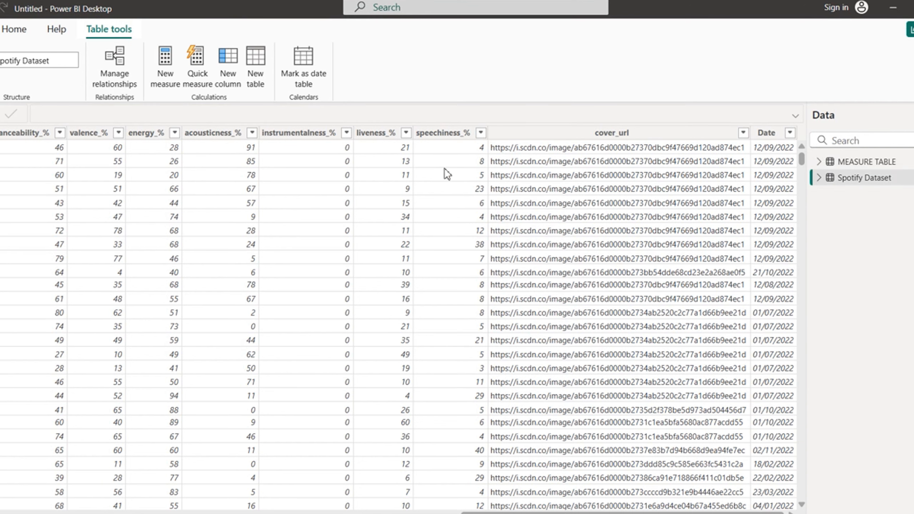
{"action": "left_click", "coordinate": [259, 77]}
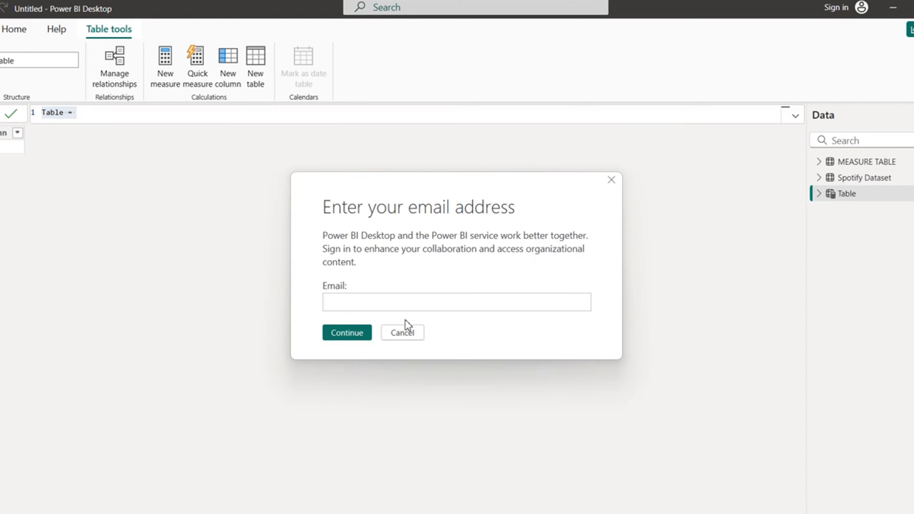
{"action": "left_click", "coordinate": [404, 331]}
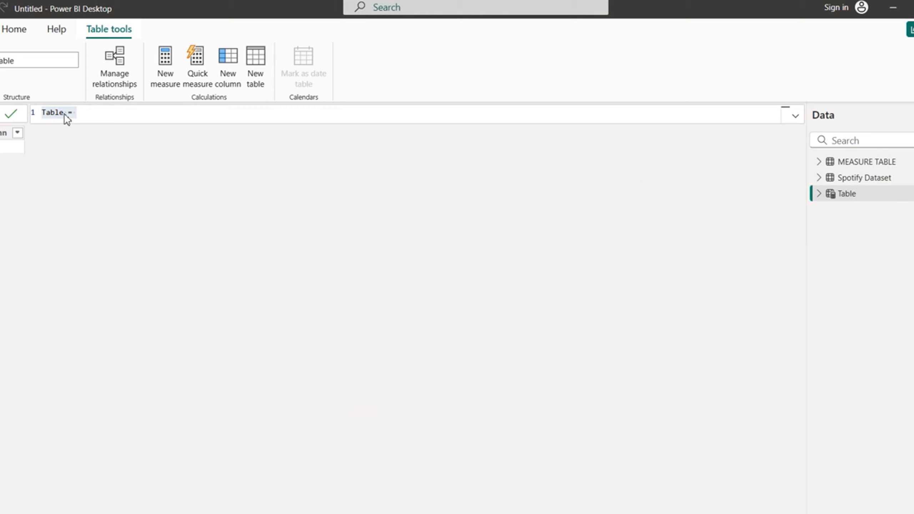
{"action": "left_click", "coordinate": [405, 333]}
{"action": "left_click", "coordinate": [409, 330]}
{"action": "left_click", "coordinate": [409, 331]}
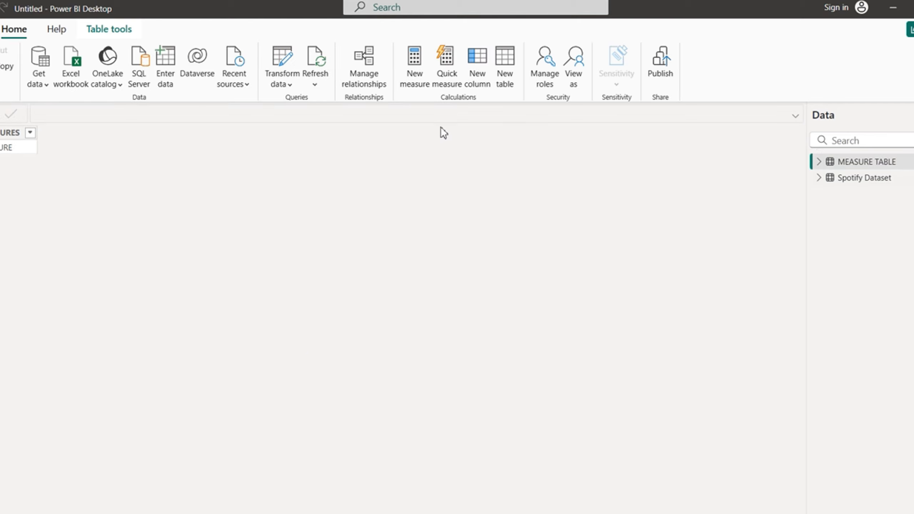
Step: Reselect Spotify Dataset to show its rows, dismissing the recurring sign-in prompts
{"action": "left_click", "coordinate": [874, 179]}
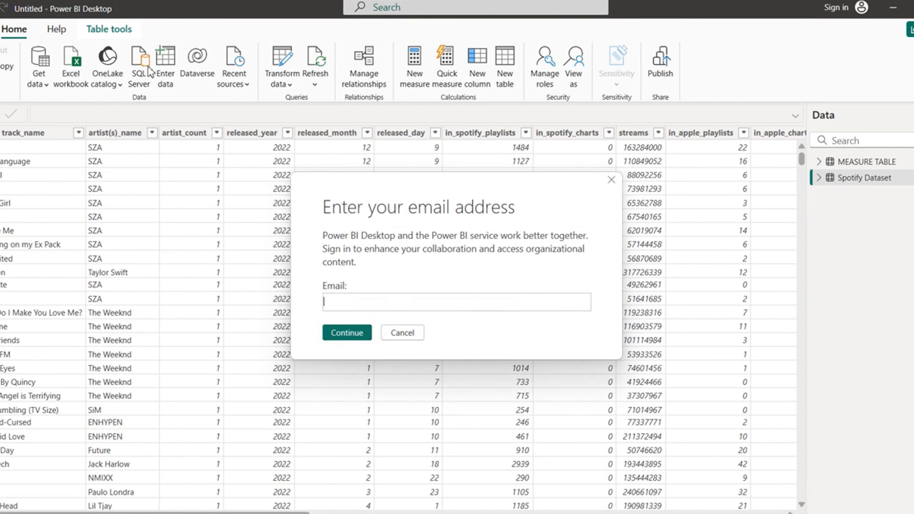
{"action": "left_click", "coordinate": [403, 334]}
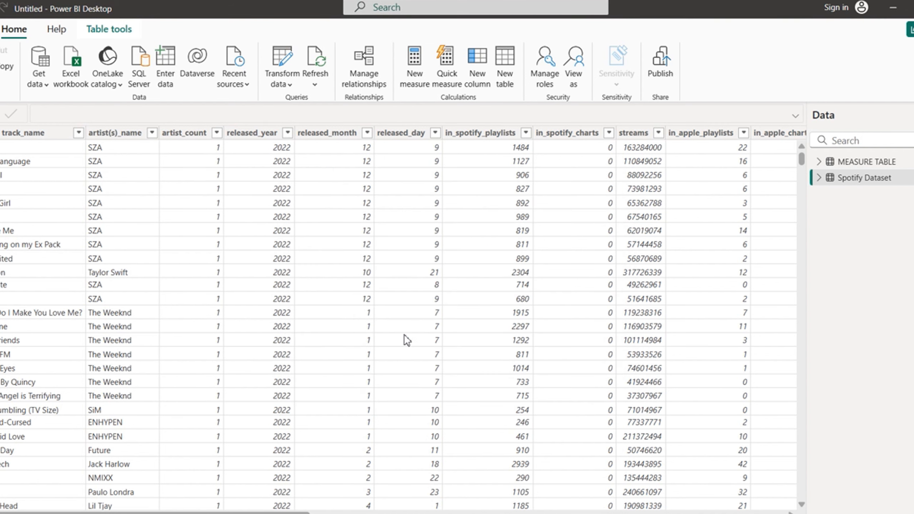
{"action": "left_click", "coordinate": [405, 336]}
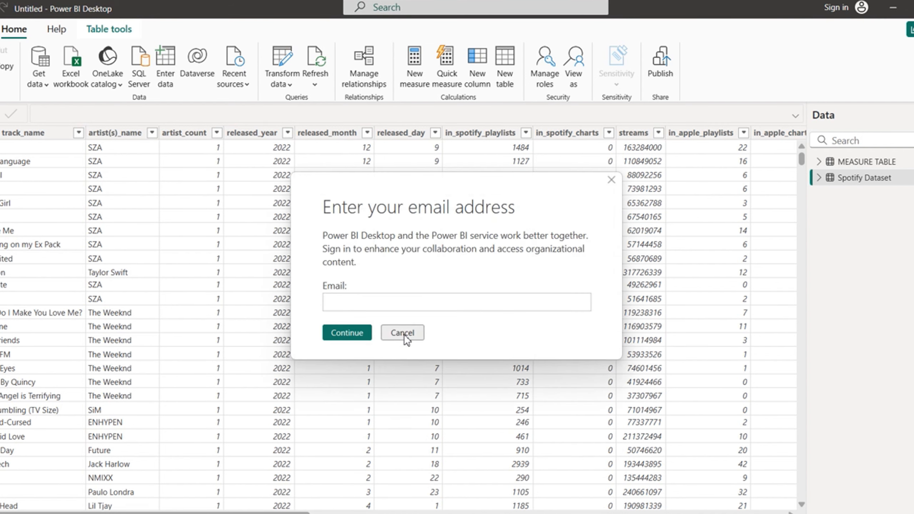
{"action": "left_click", "coordinate": [405, 335]}
{"action": "left_click", "coordinate": [405, 335]}
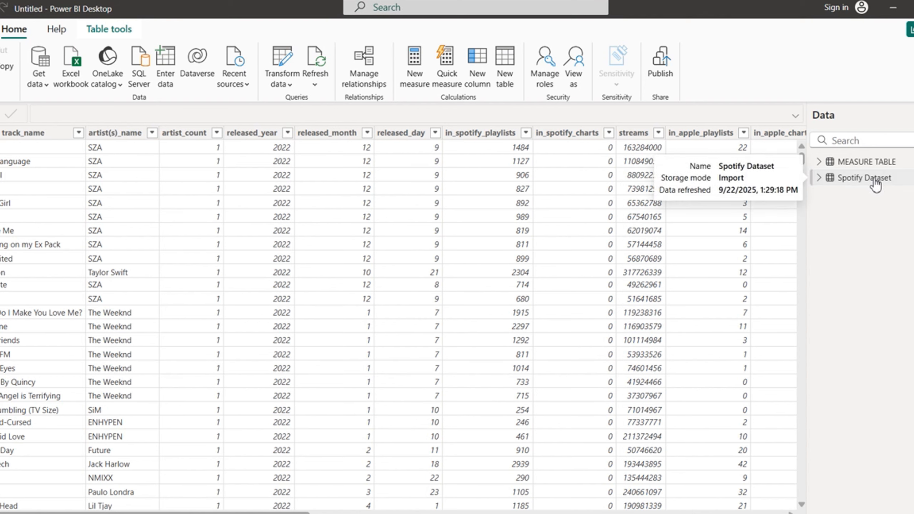
Step: Create a new calculated table and name it Date_Table
{"action": "left_click", "coordinate": [504, 71]}
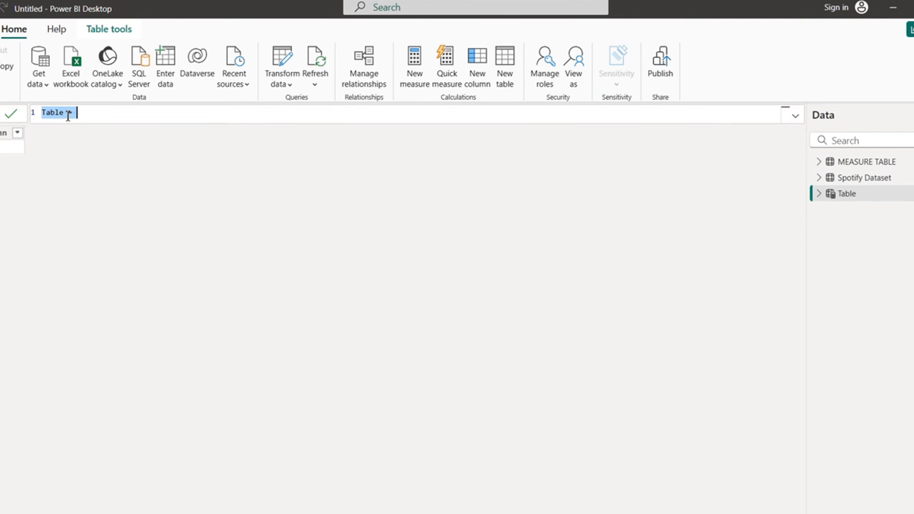
{"action": "left_click", "coordinate": [68, 116]}
{"action": "key", "text": "BackSpace"}
{"action": "key", "text": "BackSpace"}
{"action": "key", "text": "BackSpace"}
{"action": "key", "text": "BackSpace"}
{"action": "key", "text": "BackSpace"}
{"action": "type", "text": "Calen"}
{"action": "type", "text": "da"}
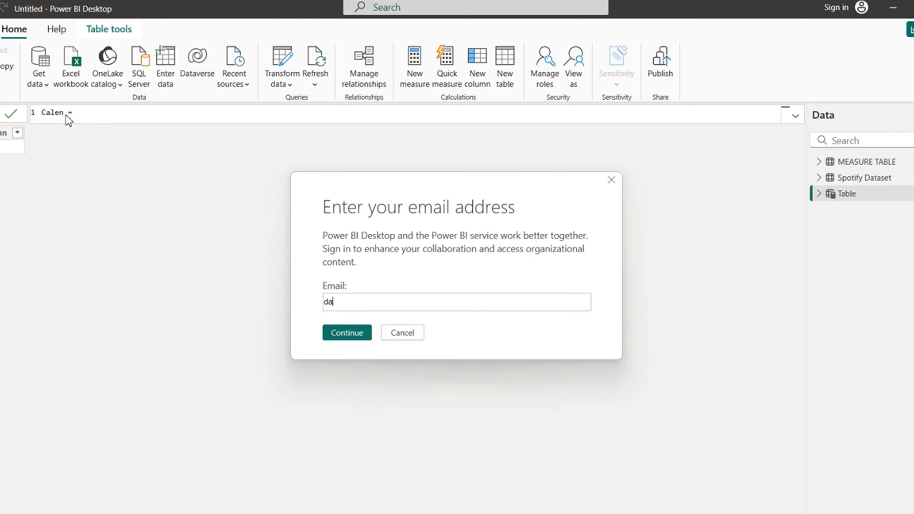
{"action": "left_click", "coordinate": [413, 332]}
{"action": "left_click", "coordinate": [413, 332]}
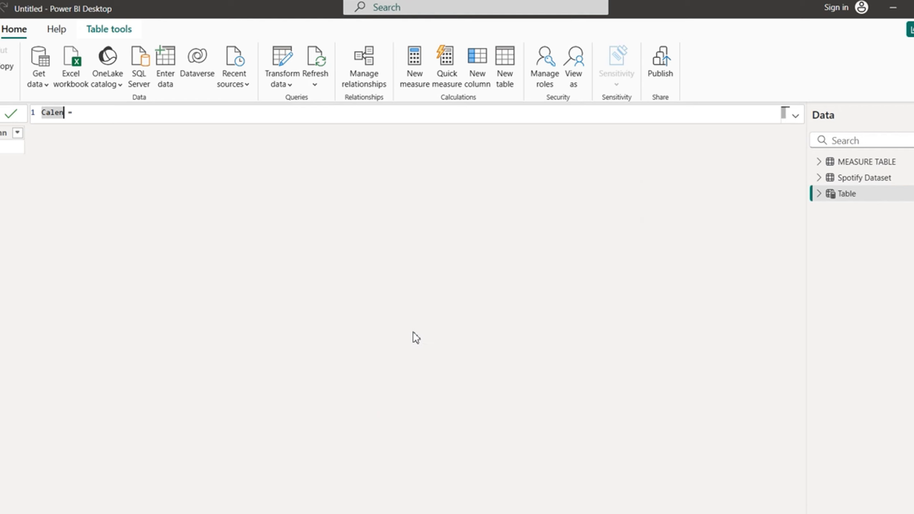
{"action": "left_click", "coordinate": [413, 332]}
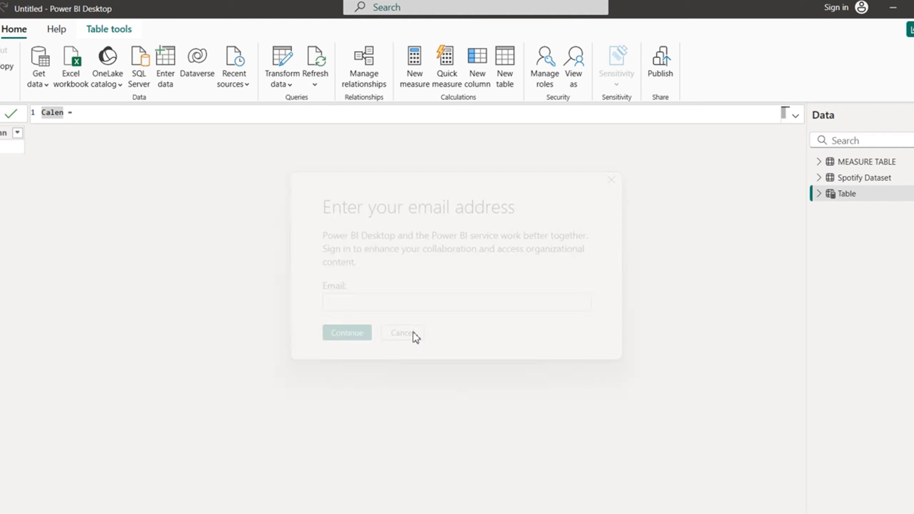
{"action": "left_click", "coordinate": [412, 332]}
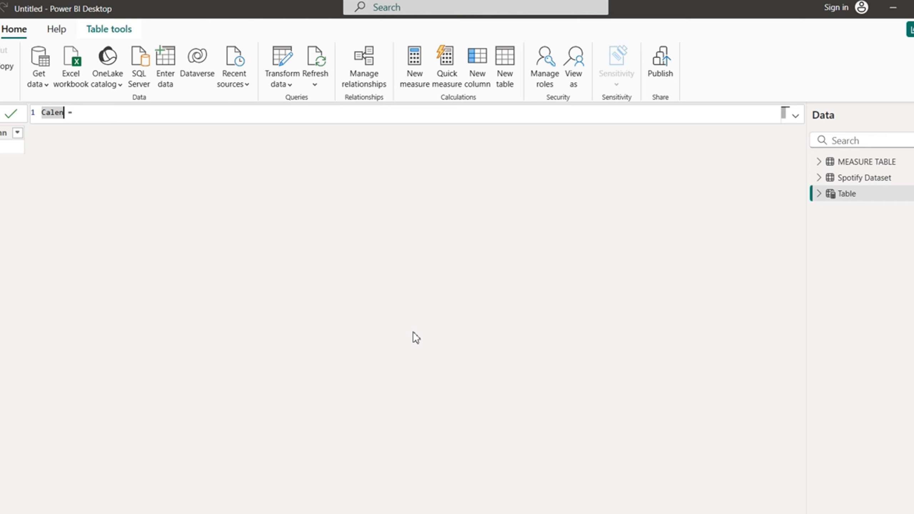
{"action": "key", "text": "BackSpace"}
{"action": "key", "text": "BackSpace"}
{"action": "key", "text": "BackSpace"}
{"action": "key", "text": "BackSpace"}
{"action": "key", "text": "BackSpace"}
{"action": "type", "text": "Date_Table"}
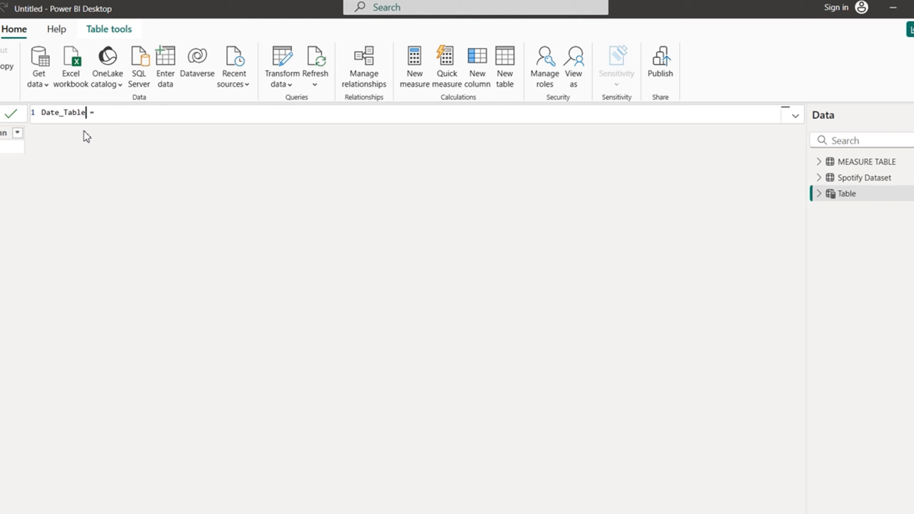
Step: Define it as CALENDAR(MIN('Spotify Dataset'[Date]), MAX('Spotify Dataset'[Date])) and commit
{"action": "left_click", "coordinate": [110, 116]}
{"action": "type", "text": "calen"}
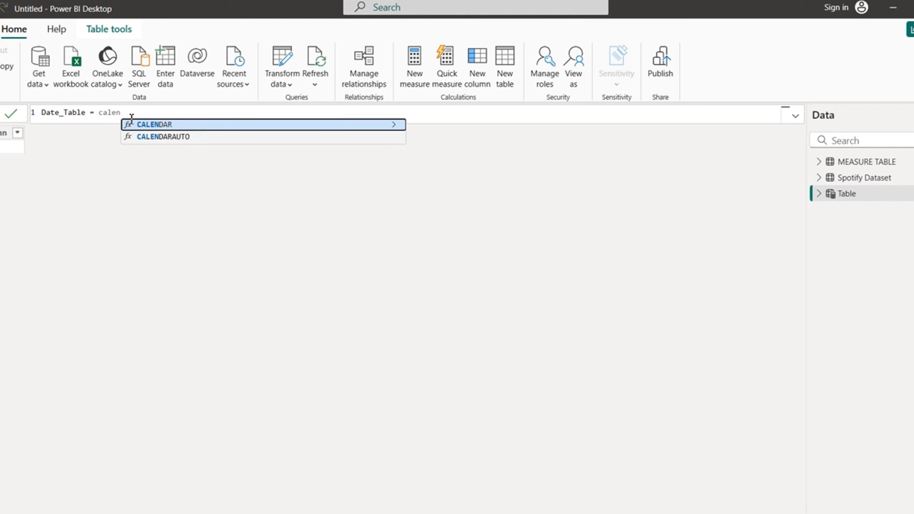
{"action": "left_click", "coordinate": [155, 124]}
{"action": "type", "text": "min"}
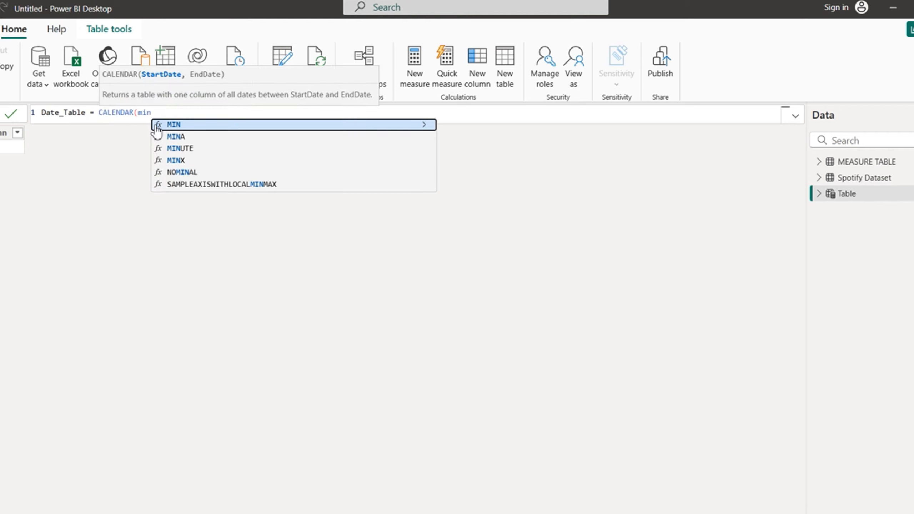
{"action": "left_click", "coordinate": [196, 126]}
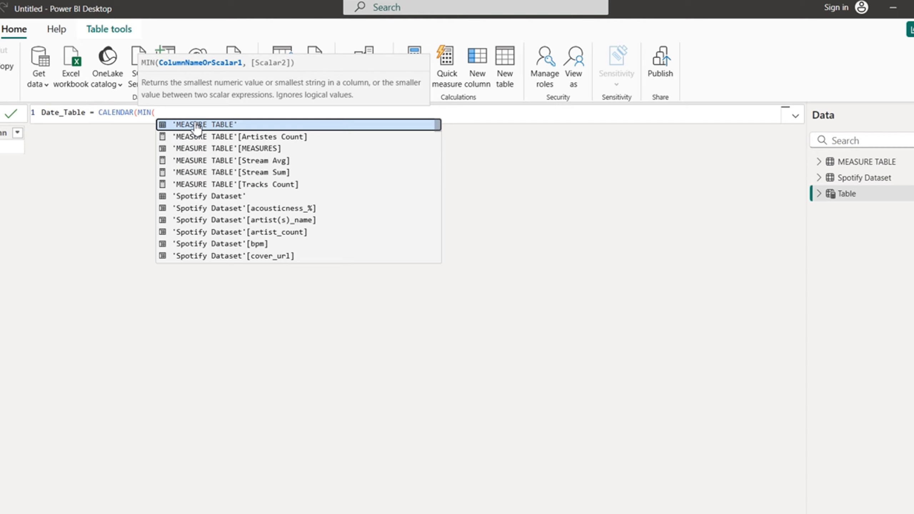
{"action": "type", "text": "date"}
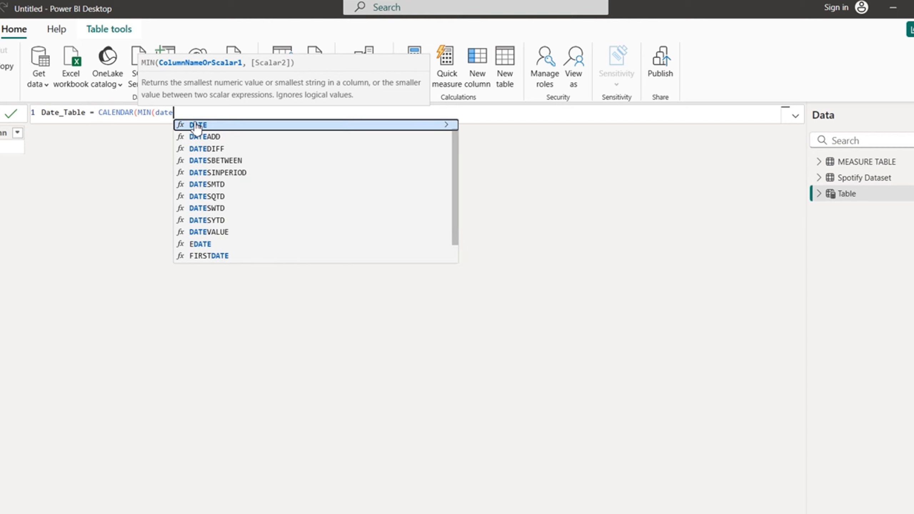
{"action": "key", "text": "BackSpace"}
{"action": "key", "text": "BackSpace"}
{"action": "key", "text": "BackSpace"}
{"action": "key", "text": "BackSpace"}
{"action": "type", "text": "spo"}
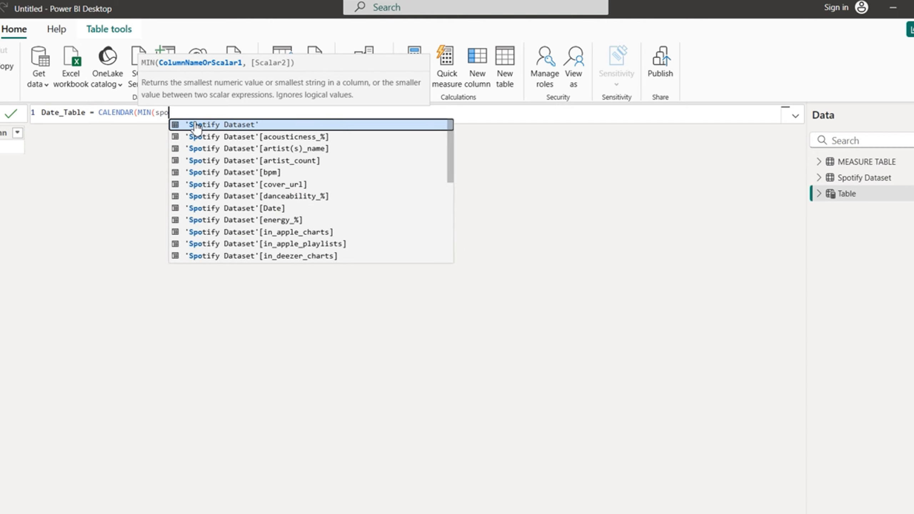
{"action": "type", "text": "tify"}
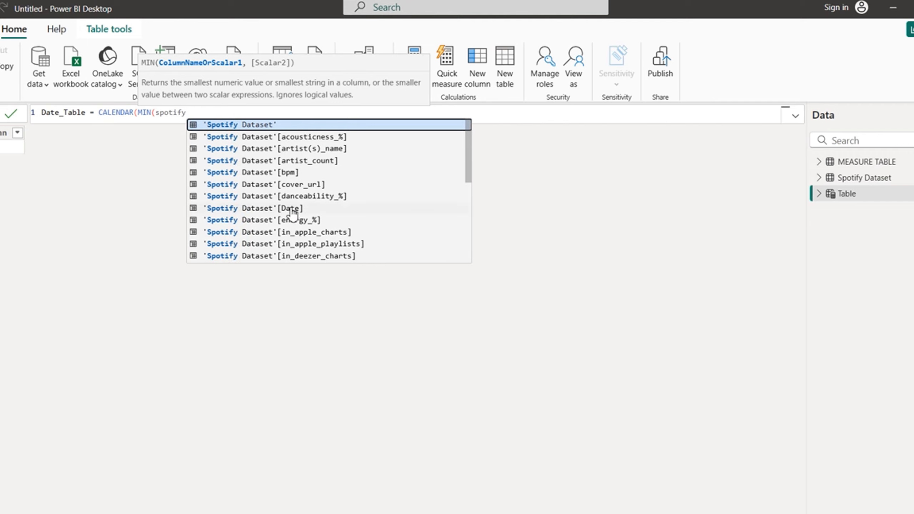
{"action": "left_click", "coordinate": [292, 209]}
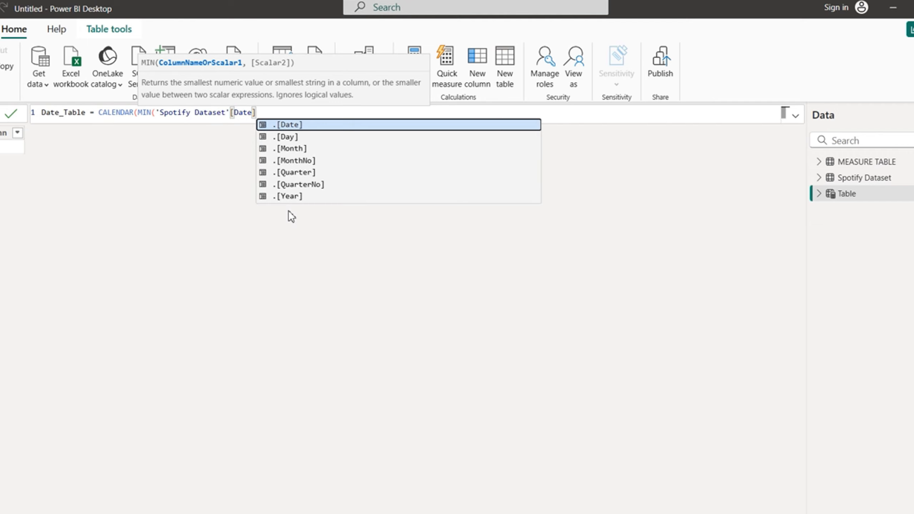
{"action": "type", "text": "), max"}
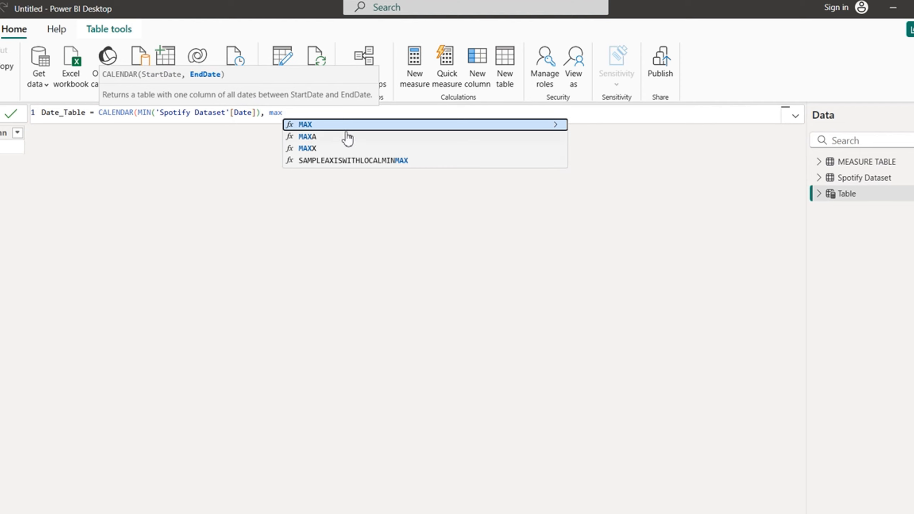
{"action": "left_click", "coordinate": [333, 128]}
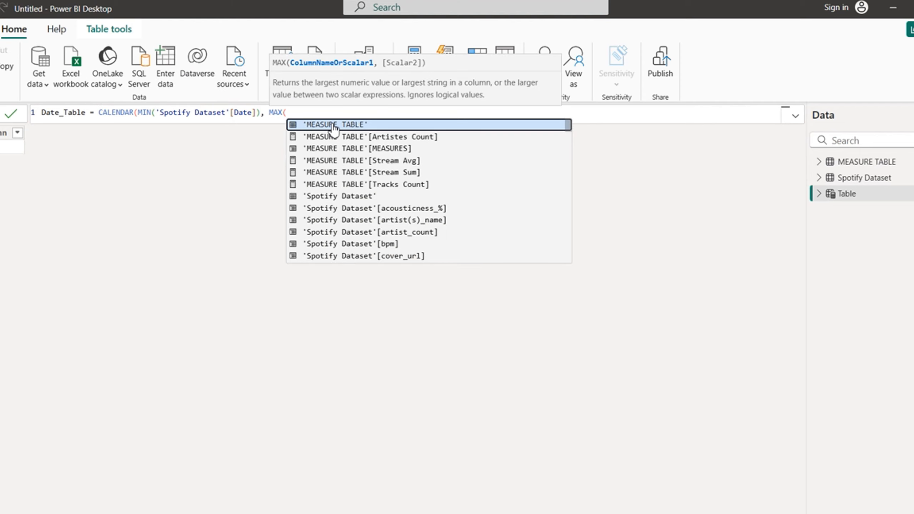
{"action": "type", "text": "spotify"}
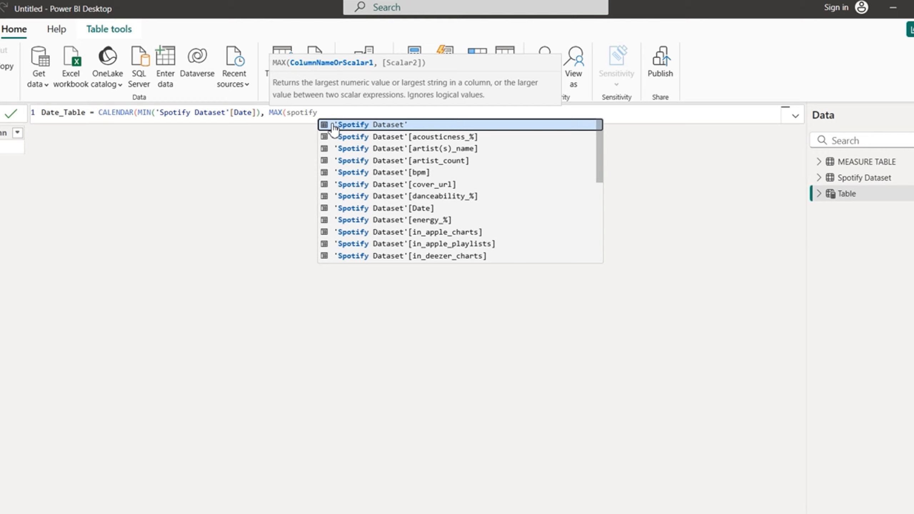
{"action": "left_click", "coordinate": [404, 209]}
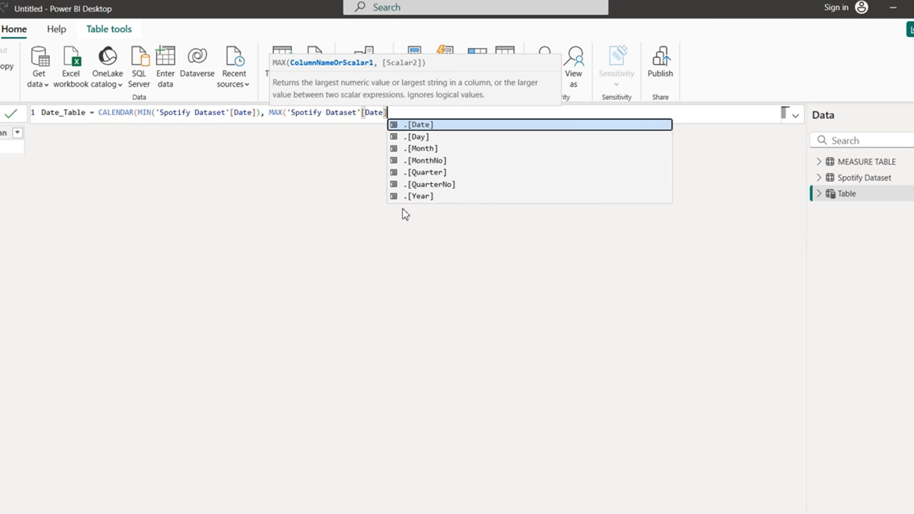
{"action": "type", "text": "))"}
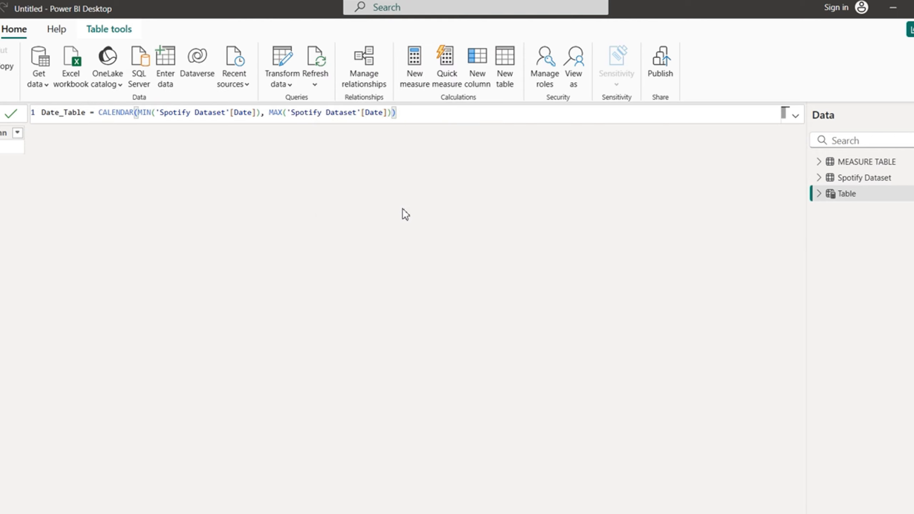
{"action": "key", "text": "Return"}
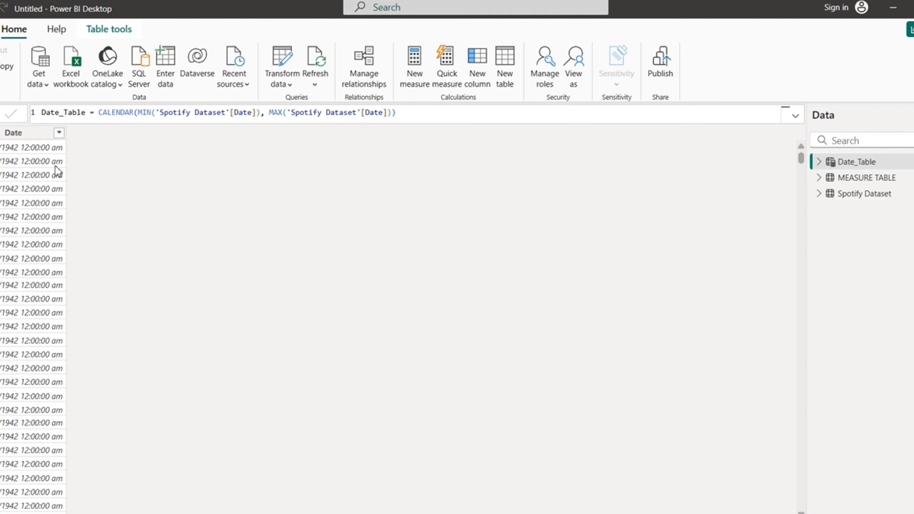
Step: Format Date_Table's Date column as Short Date (14/03/2001)
{"action": "left_click", "coordinate": [13, 133]}
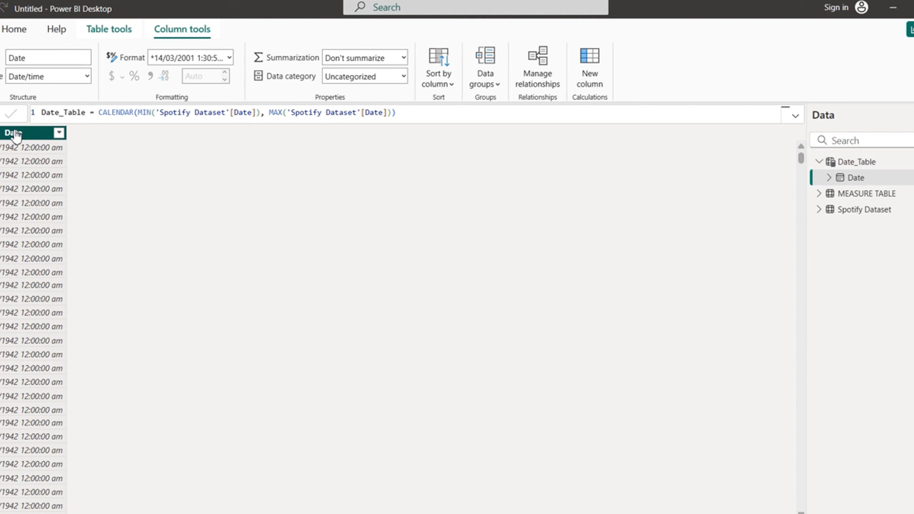
{"action": "left_click", "coordinate": [230, 58]}
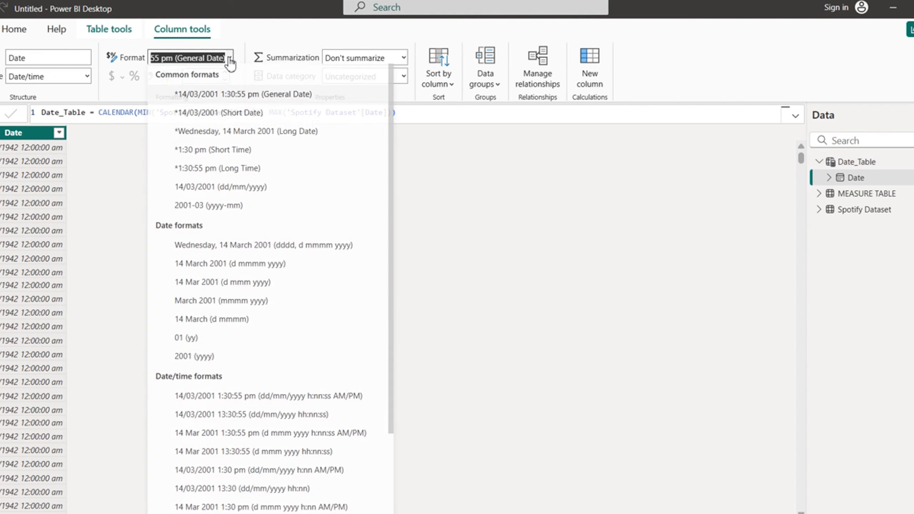
{"action": "left_click", "coordinate": [225, 113]}
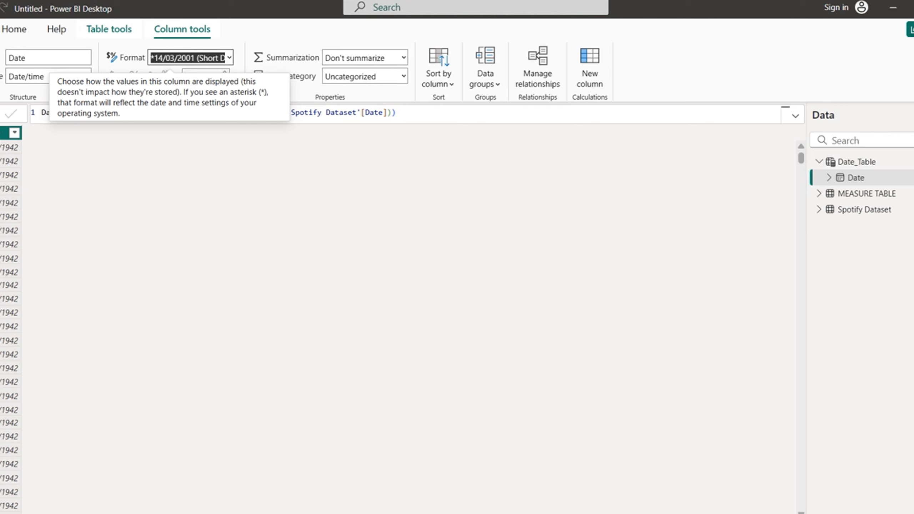
Step: Add a new calculated column to Date_Table named Month
{"action": "right_click", "coordinate": [8, 144]}
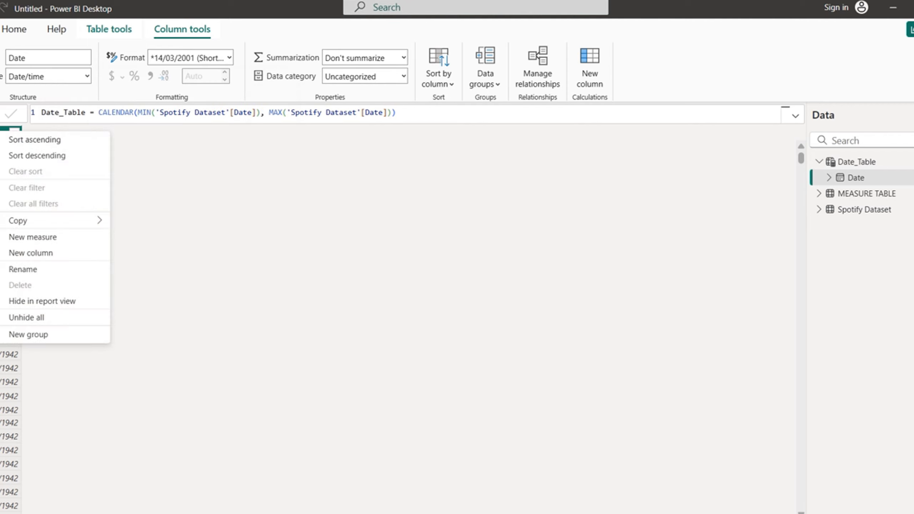
{"action": "left_click", "coordinate": [40, 254]}
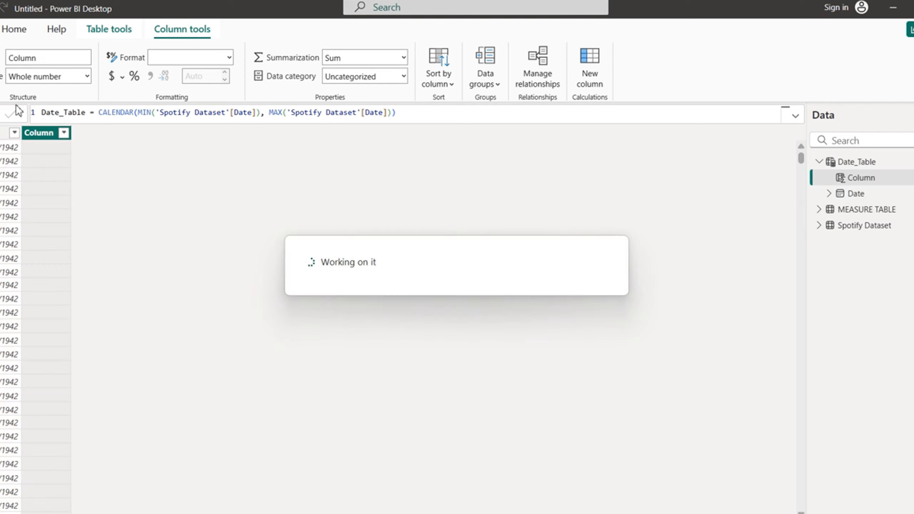
{"action": "left_click", "coordinate": [70, 113]}
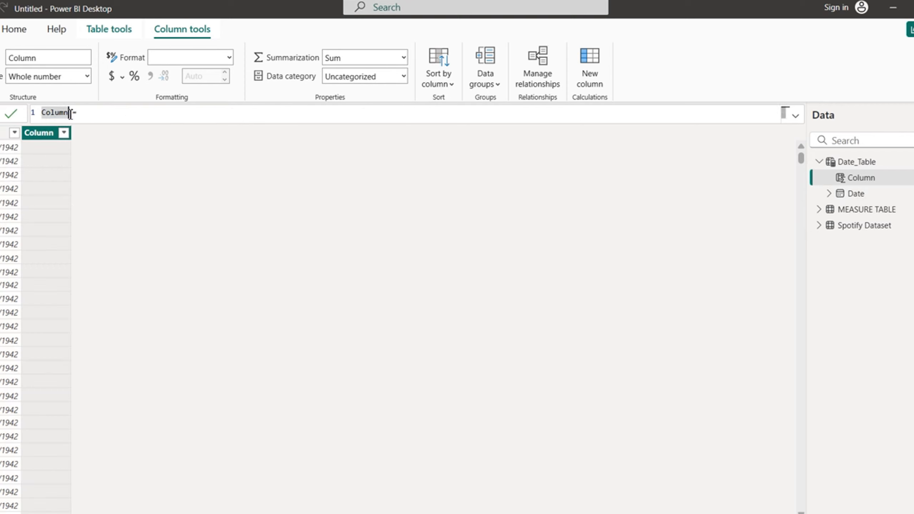
{"action": "key", "text": "BackSpace"}
{"action": "type", "text": "Month = "}
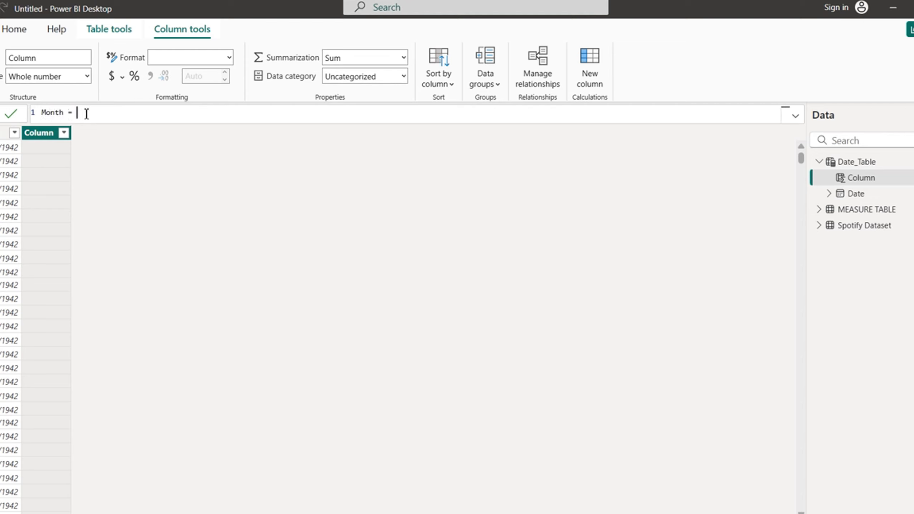
{"action": "type", "text": "format"}
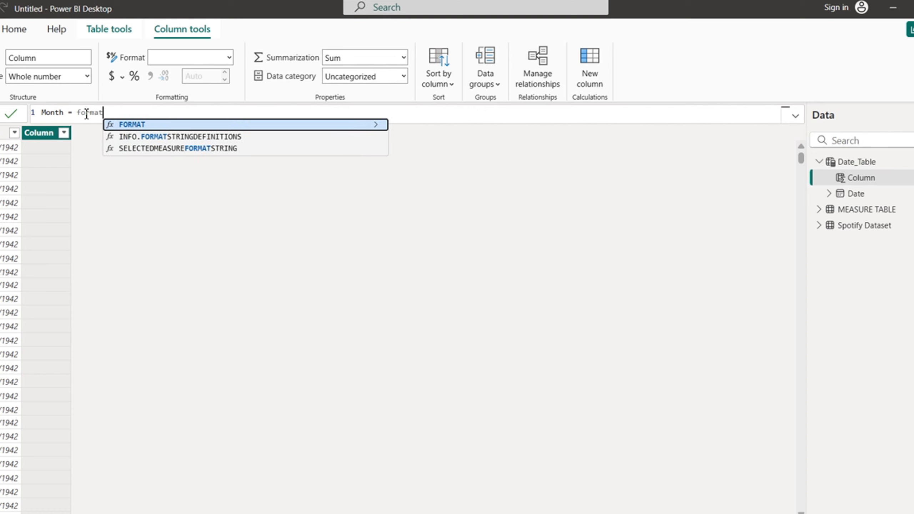
Step: Start the Month formula as FORMAT(Date_Table[Date], "M
{"action": "left_click", "coordinate": [146, 124]}
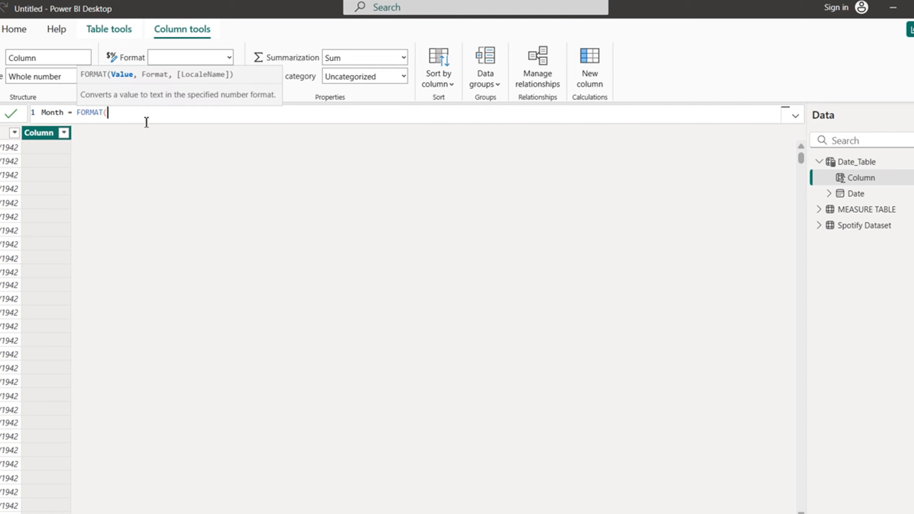
{"action": "type", "text": "ca"}
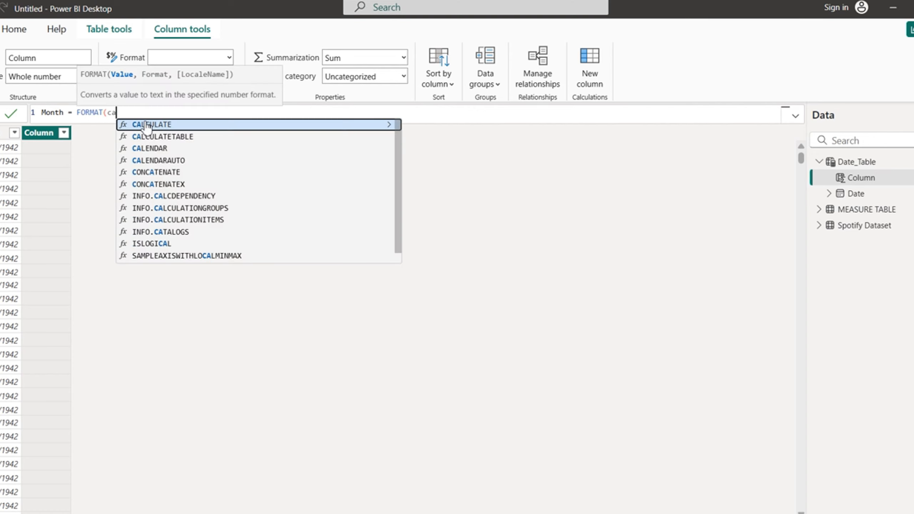
{"action": "key", "text": "BackSpace"}
{"action": "key", "text": "BackSpace"}
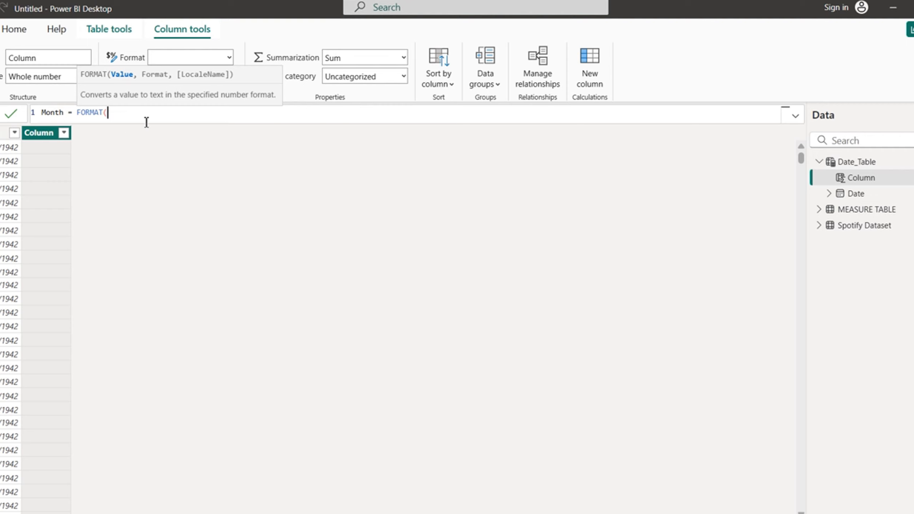
{"action": "type", "text": "date"}
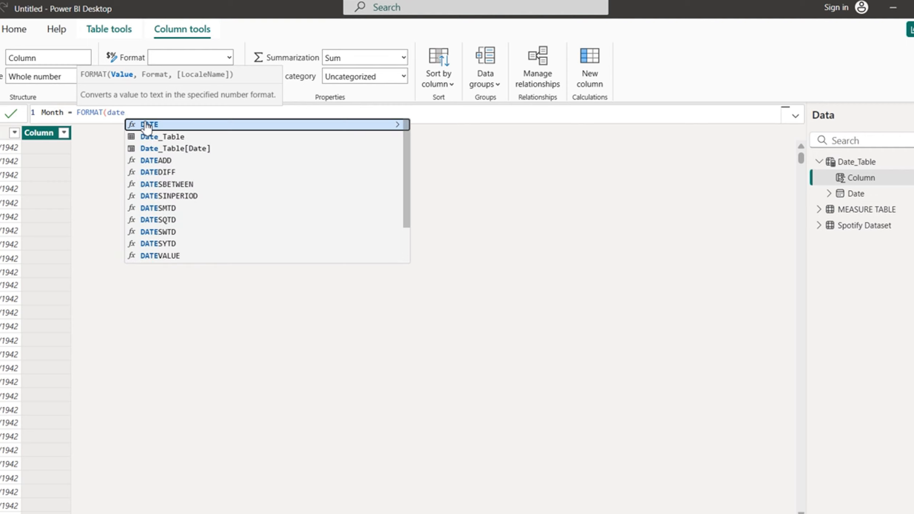
{"action": "left_click", "coordinate": [177, 148]}
{"action": "type", "text": ","}
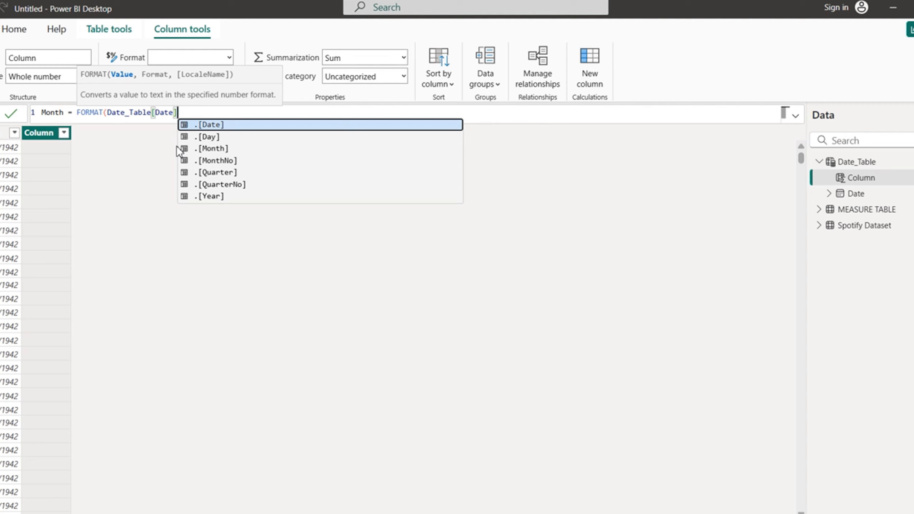
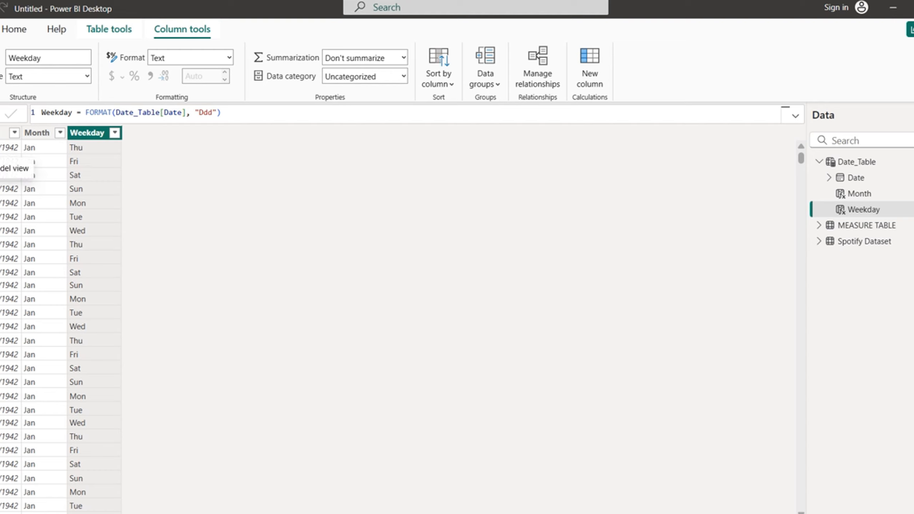
Step: Open Model view to show the Spotify Dataset, MEASURE TABLE and Date_Table cards
{"action": "left_click", "coordinate": [0, 169]}
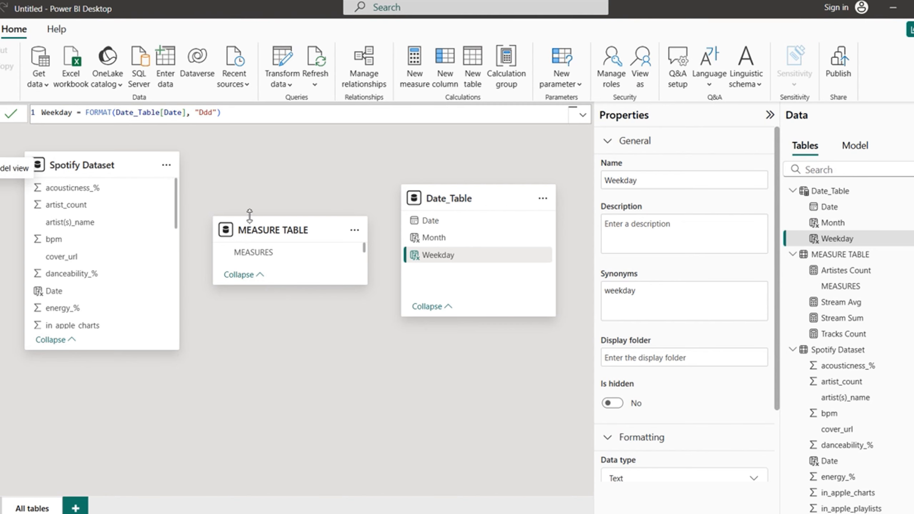
Step: Rearrange the MEASURE TABLE, Date_Table and Spotify Dataset cards in the model diagram
{"action": "left_click_drag", "start_coordinate": [286, 227], "coordinate": [290, 162]}
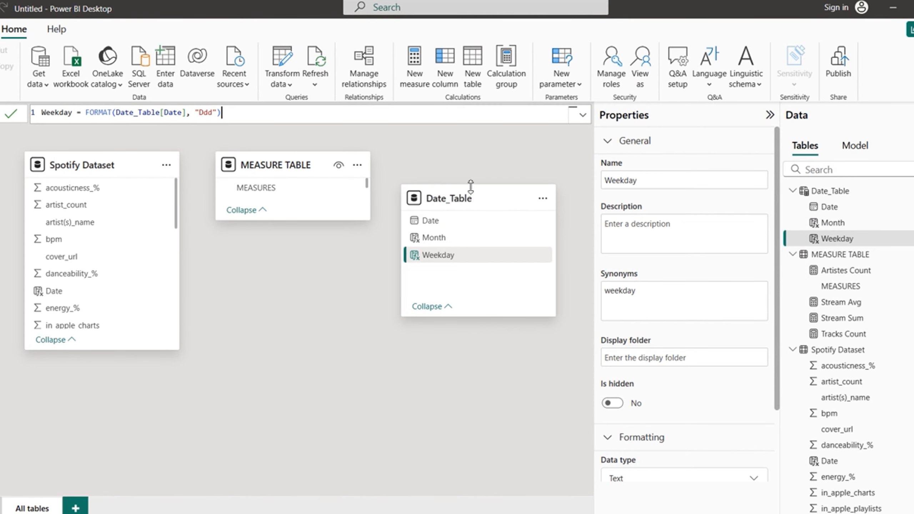
{"action": "left_click_drag", "start_coordinate": [455, 200], "coordinate": [295, 330]}
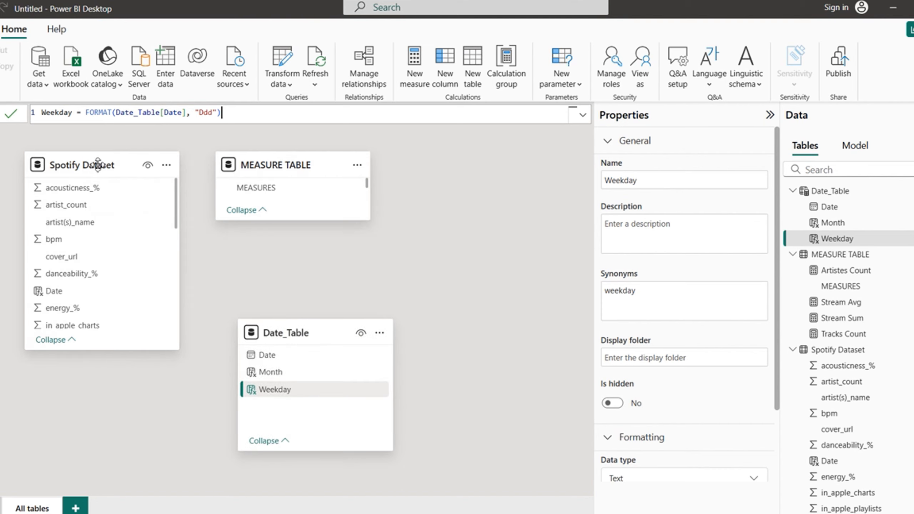
{"action": "left_click_drag", "start_coordinate": [96, 163], "coordinate": [68, 219]}
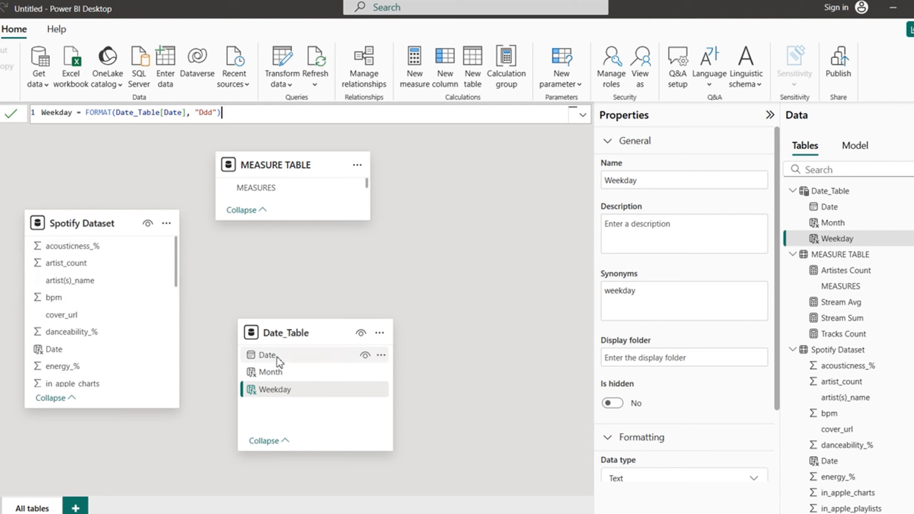
Step: Relate Date_Table's Date to Spotify Dataset's Date as many-to-one, then shift Date_Table right
{"action": "left_click_drag", "start_coordinate": [279, 362], "coordinate": [64, 355]}
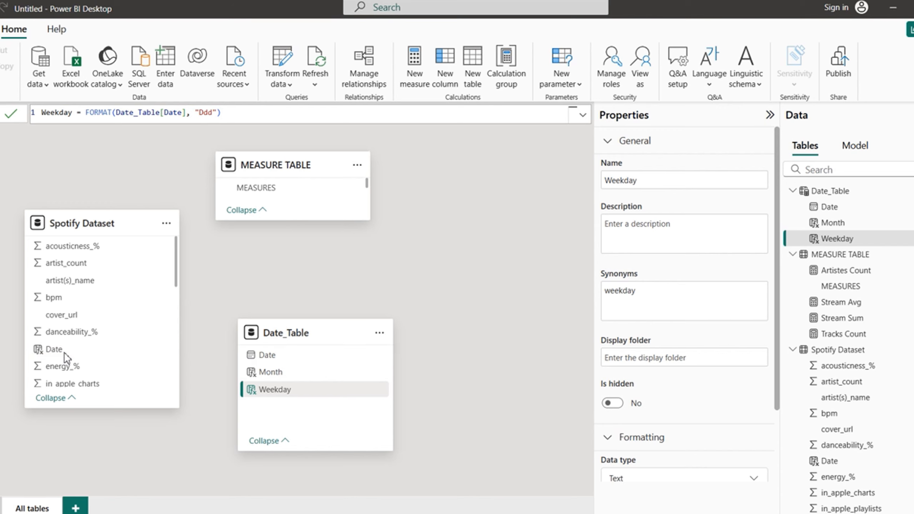
{"action": "left_click", "coordinate": [596, 481]}
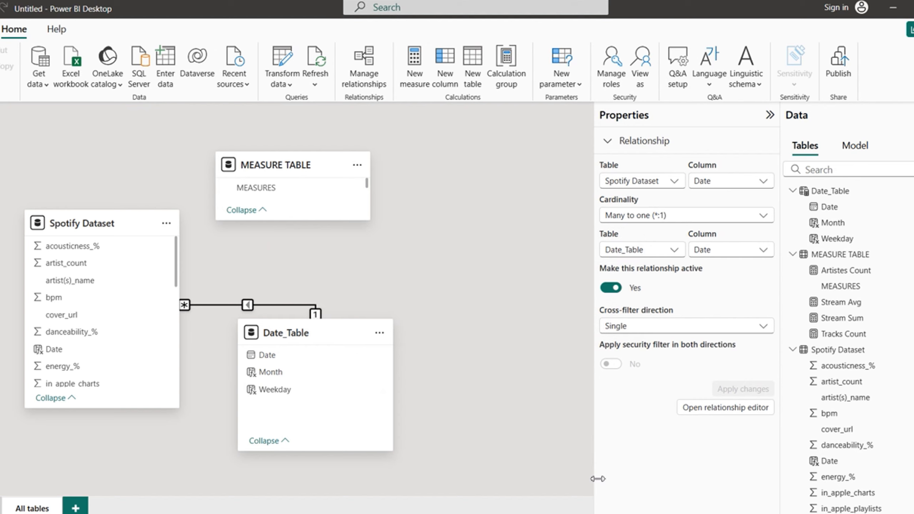
{"action": "mouse_move", "coordinate": [313, 333]}
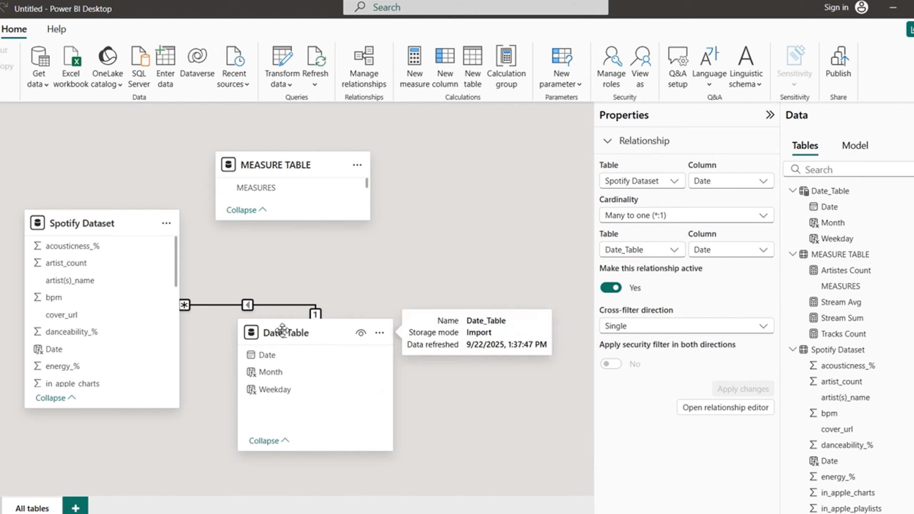
{"action": "left_click_drag", "start_coordinate": [283, 330], "coordinate": [361, 345]}
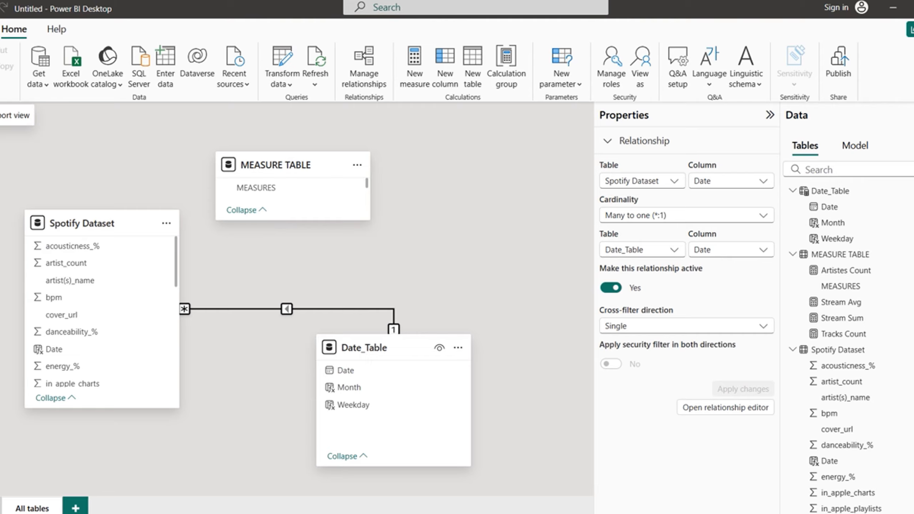
Step: Return to Report view, cancel the repeated sign-in prompts, and refresh Date_Table's field list
{"action": "left_click", "coordinate": [1, 115]}
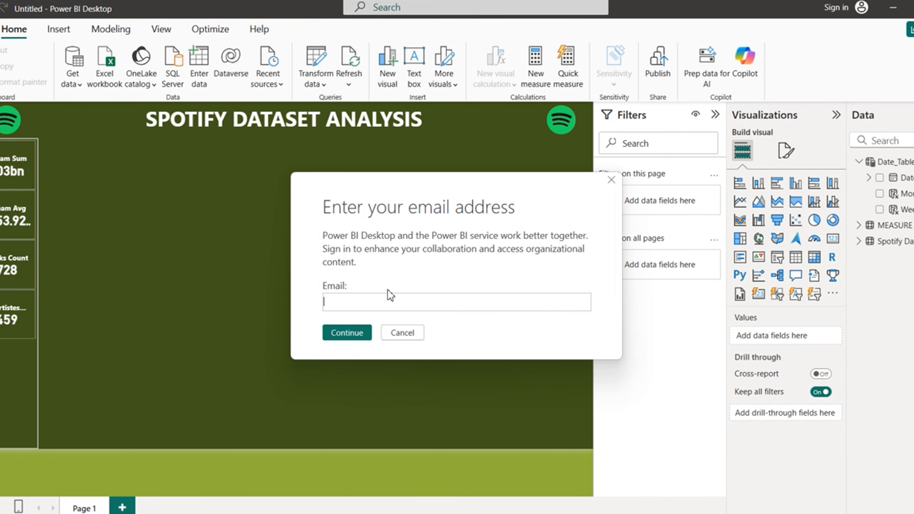
{"action": "left_click", "coordinate": [402, 333]}
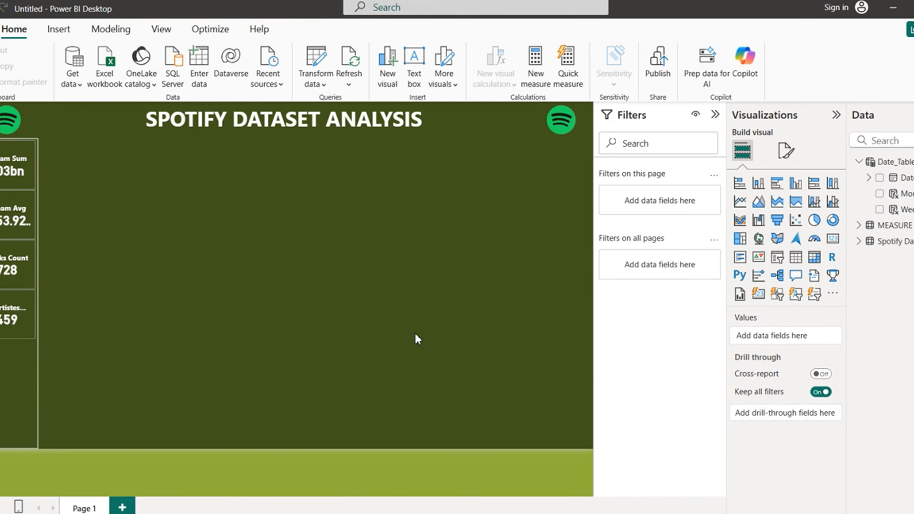
{"action": "left_click", "coordinate": [415, 333]}
{"action": "left_click", "coordinate": [415, 333]}
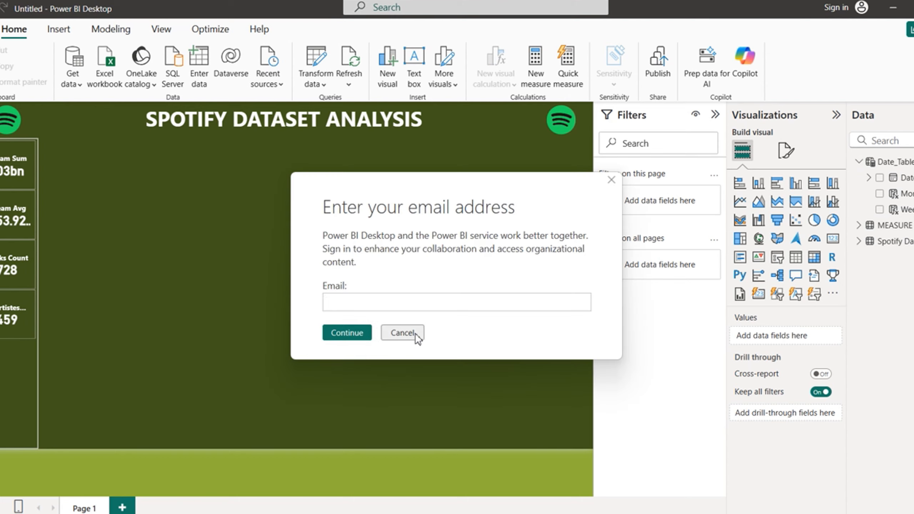
{"action": "left_click", "coordinate": [416, 333]}
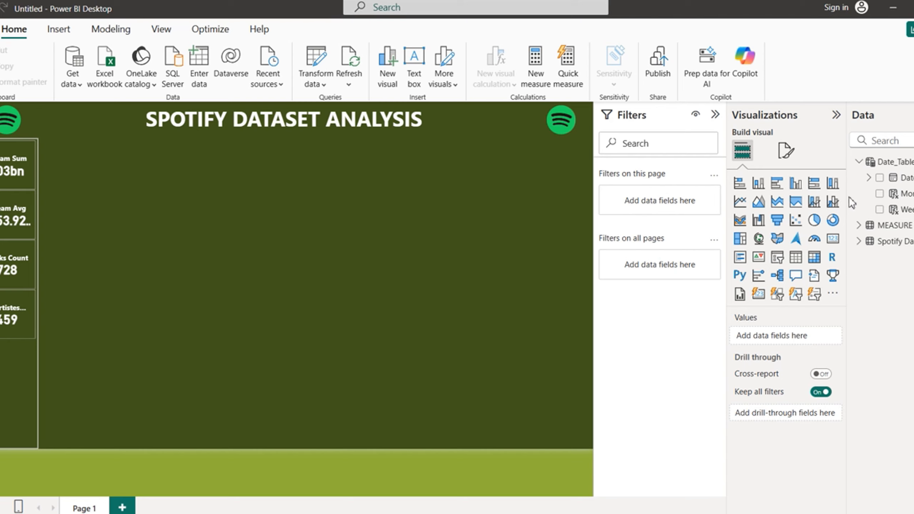
{"action": "left_click", "coordinate": [860, 163]}
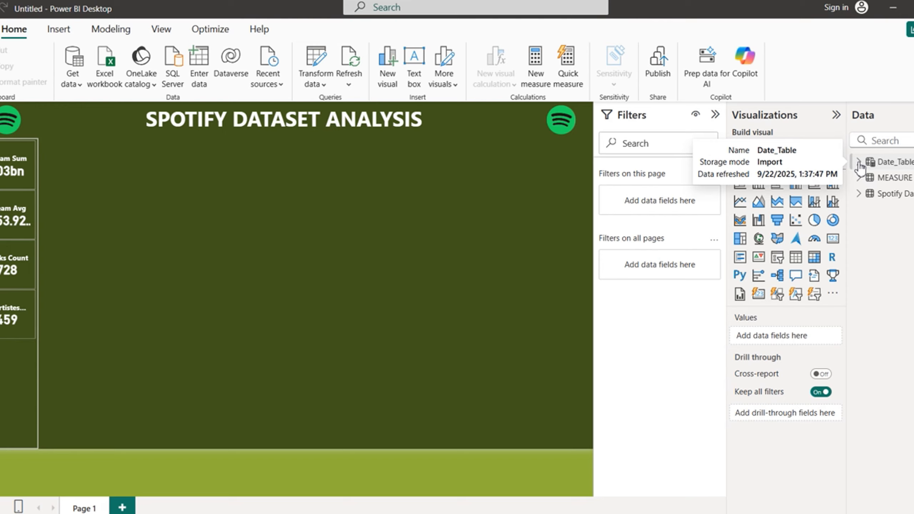
{"action": "left_click", "coordinate": [860, 164]}
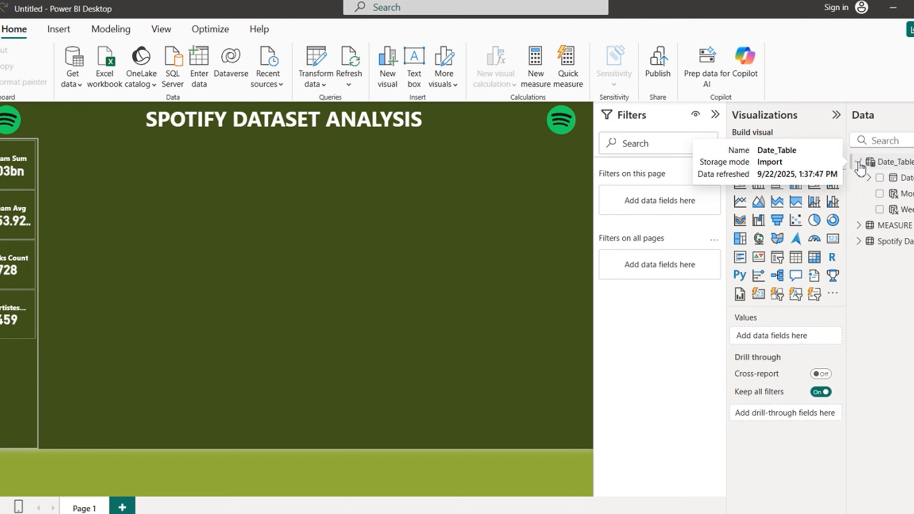
Step: Add Month as a Button slicer and expand its Slicer settings and Layout formatting
{"action": "left_click", "coordinate": [881, 196]}
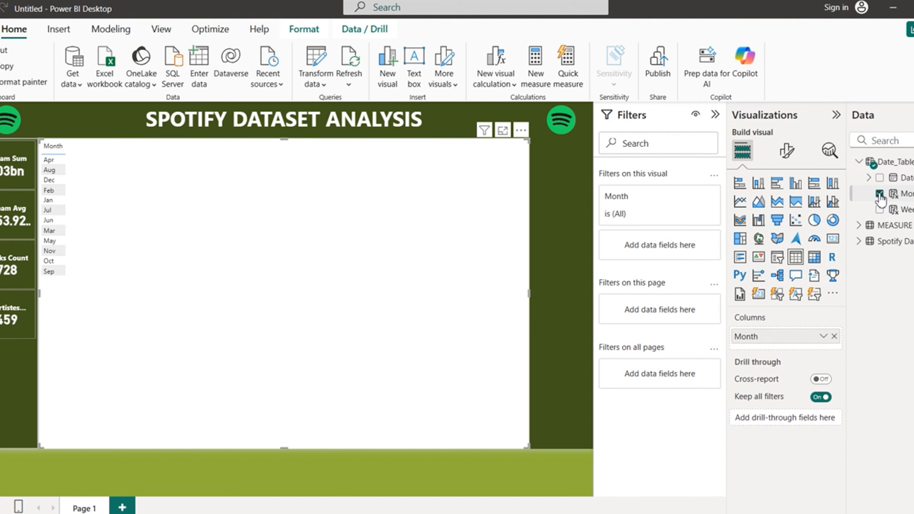
{"action": "left_click", "coordinate": [777, 294]}
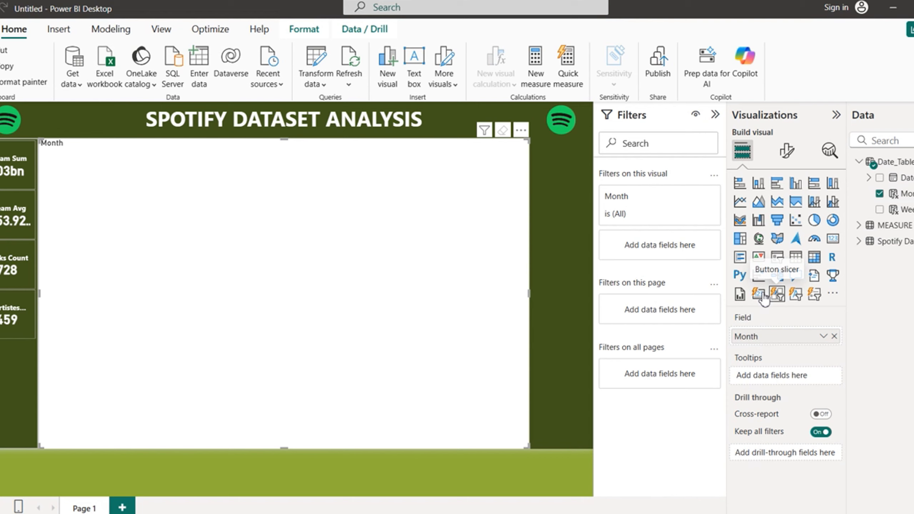
{"action": "left_click", "coordinate": [787, 150]}
{"action": "left_click", "coordinate": [738, 248]}
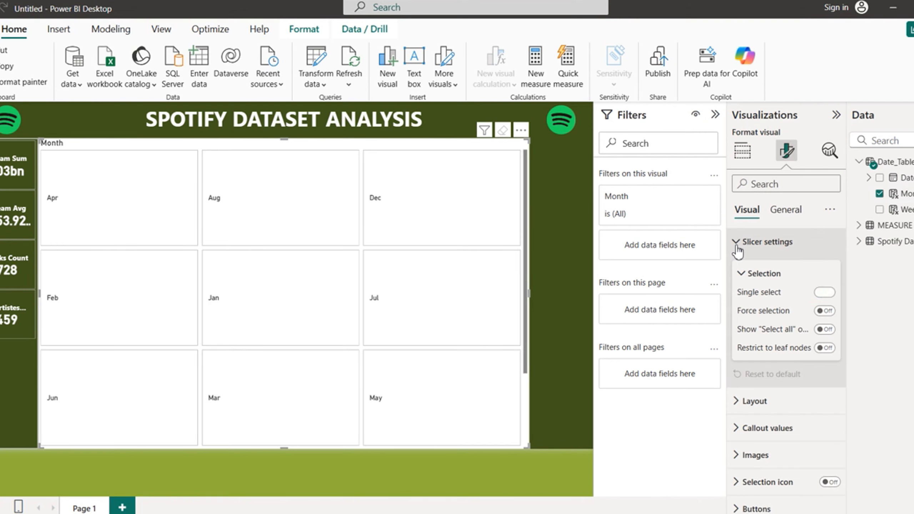
{"action": "left_click", "coordinate": [740, 247]}
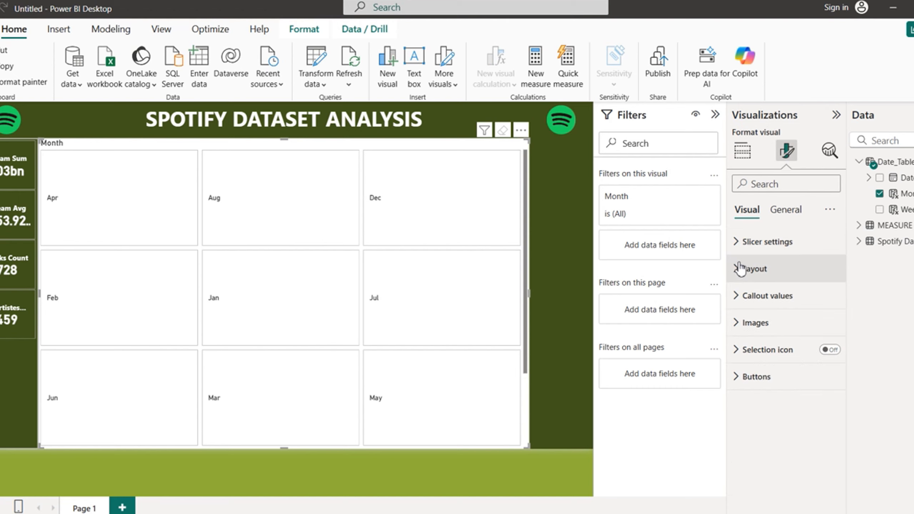
{"action": "left_click", "coordinate": [739, 266]}
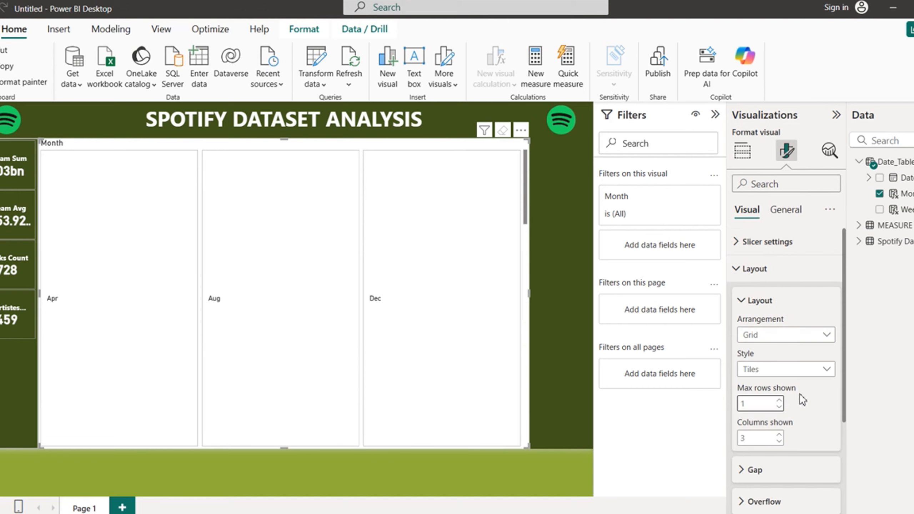
{"action": "left_click", "coordinate": [742, 268]}
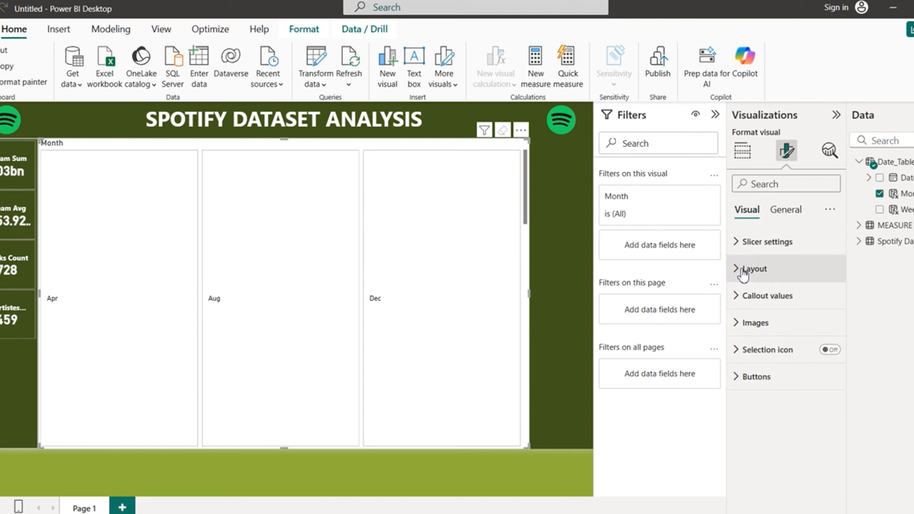
Step: Set the month slicer's tile Gap to 0 px
{"action": "left_click", "coordinate": [743, 269]}
{"action": "left_click", "coordinate": [742, 470]}
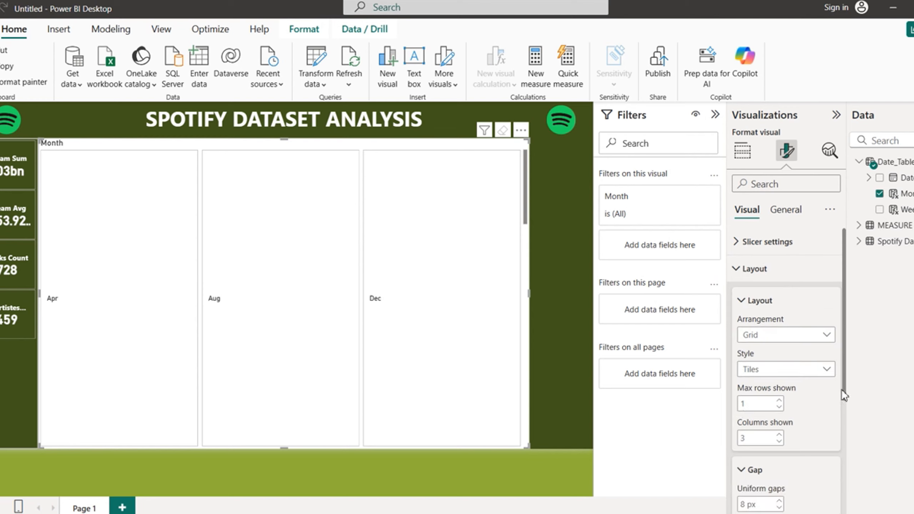
{"action": "scroll", "coordinate": [844, 391], "scroll_direction": "down", "scroll_amount": 4}
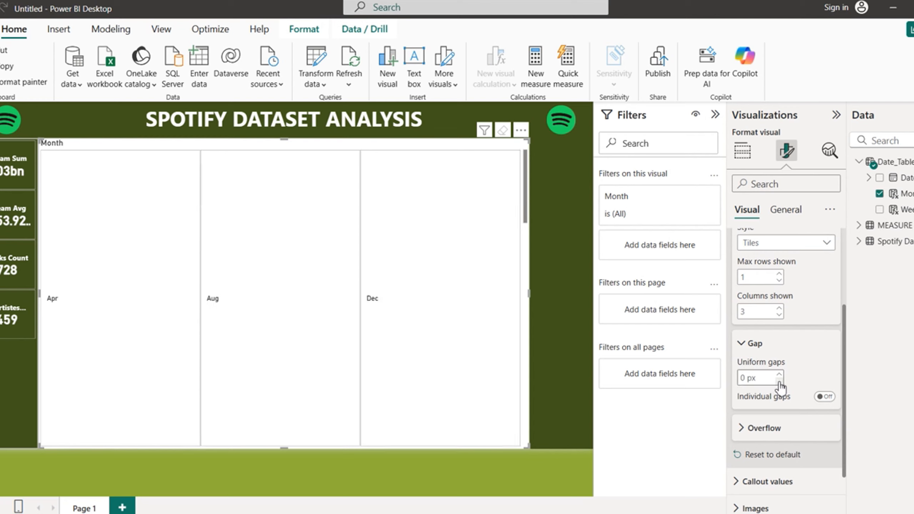
Step: Set the slicer's Overflow style to Paginated
{"action": "left_click", "coordinate": [747, 429]}
{"action": "left_click", "coordinate": [828, 464]}
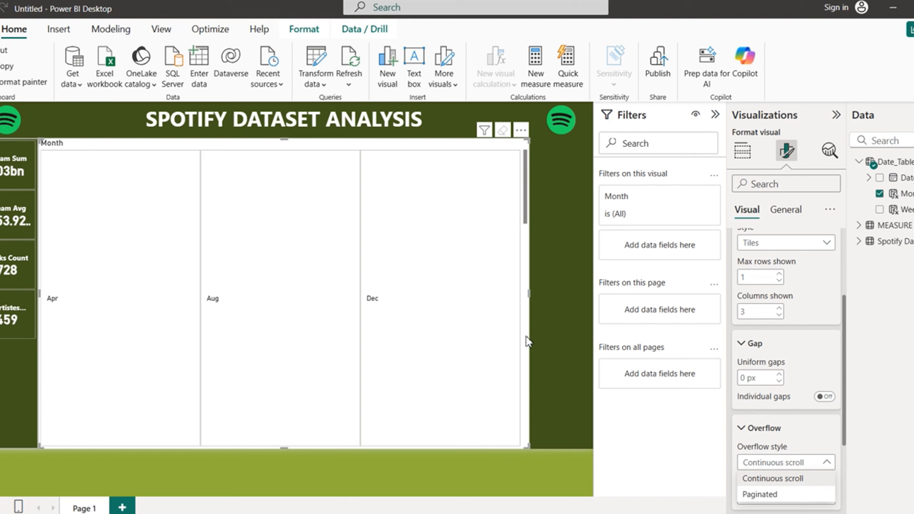
{"action": "left_click", "coordinate": [524, 201]}
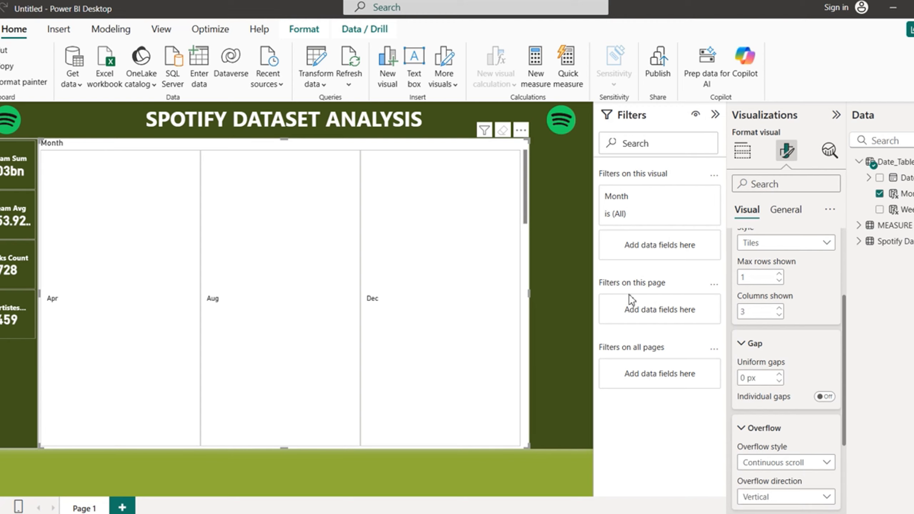
{"action": "left_click", "coordinate": [827, 465]}
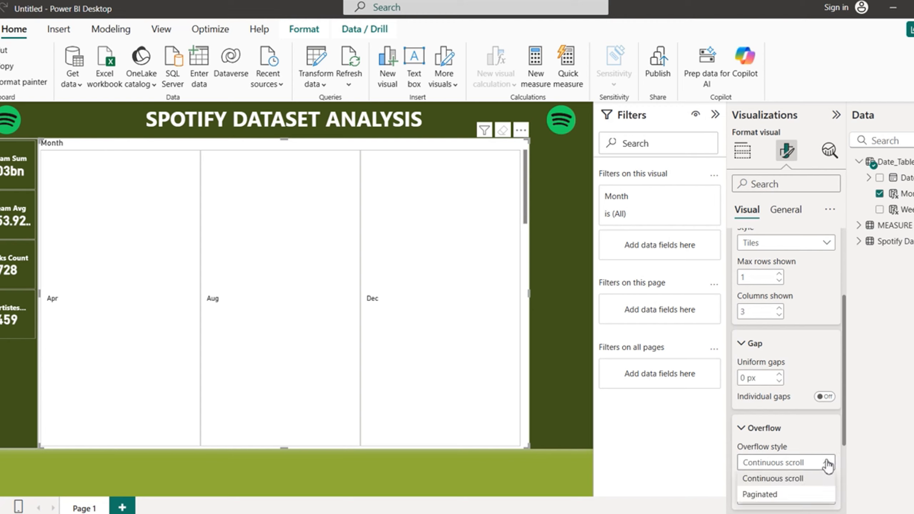
{"action": "left_click", "coordinate": [765, 493]}
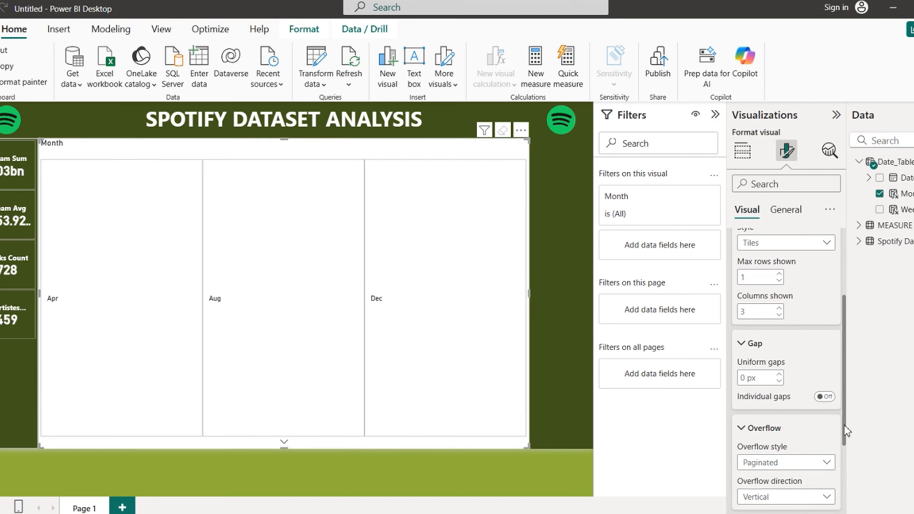
Step: Set Overflow direction to Horizontal and test paging forward and back through the months
{"action": "scroll", "coordinate": [847, 431], "scroll_direction": "down", "scroll_amount": 3}
{"action": "left_click", "coordinate": [825, 401]}
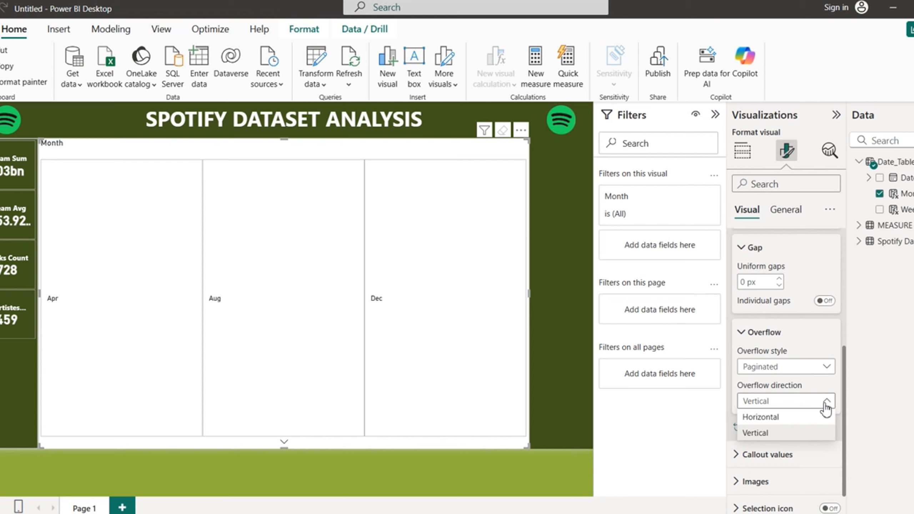
{"action": "left_click", "coordinate": [768, 419]}
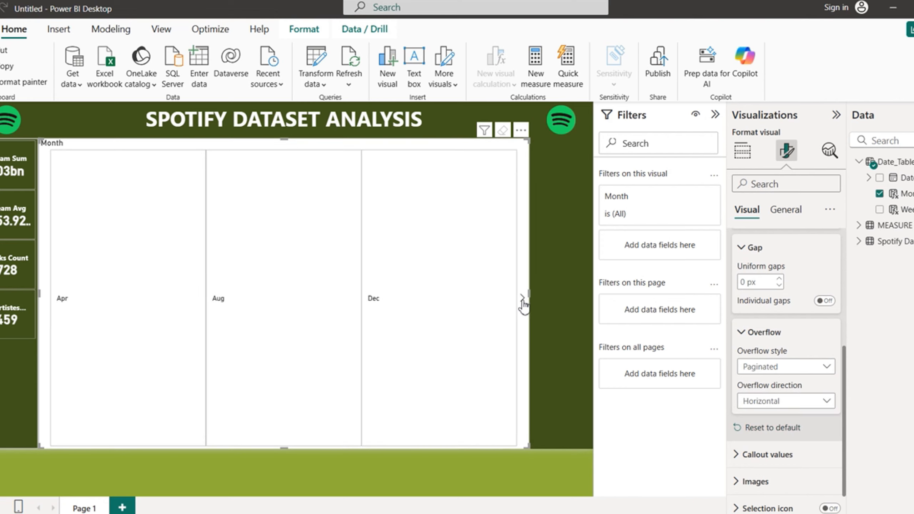
{"action": "left_click", "coordinate": [522, 300]}
{"action": "left_click", "coordinate": [522, 300]}
{"action": "left_click", "coordinate": [47, 299]}
{"action": "left_click", "coordinate": [47, 298]}
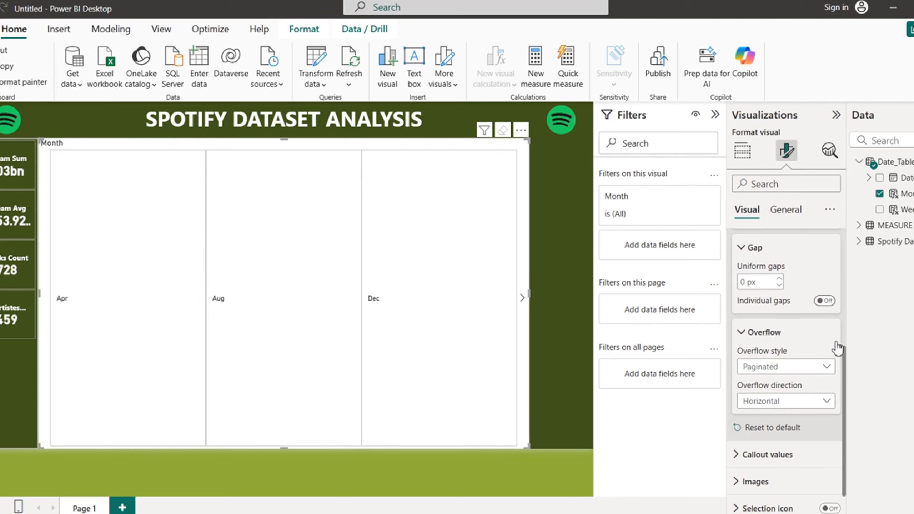
{"action": "left_click_drag", "start_coordinate": [846, 407], "coordinate": [847, 258]}
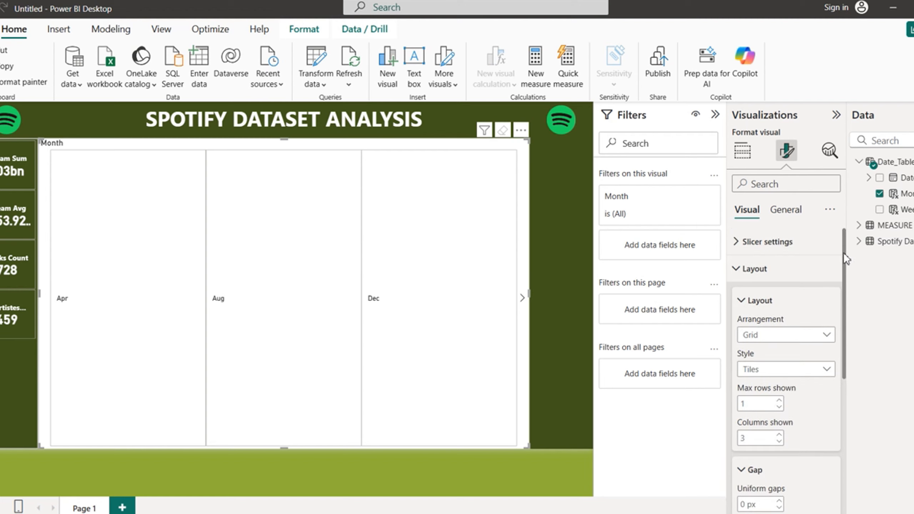
Step: Make the Apr, Aug and Dec labels Bold and centre-aligned under Callout values
{"action": "left_click", "coordinate": [742, 269]}
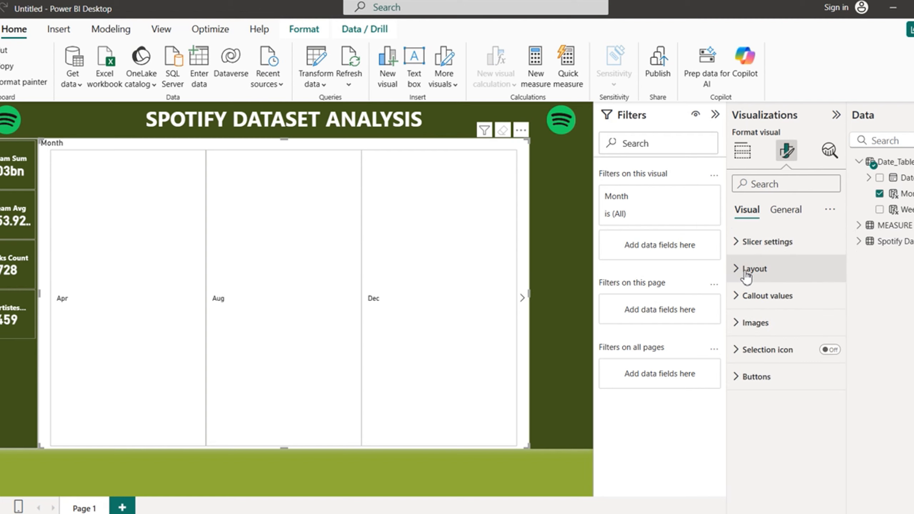
{"action": "left_click", "coordinate": [743, 297]}
{"action": "left_click_drag", "start_coordinate": [846, 324], "coordinate": [857, 392]}
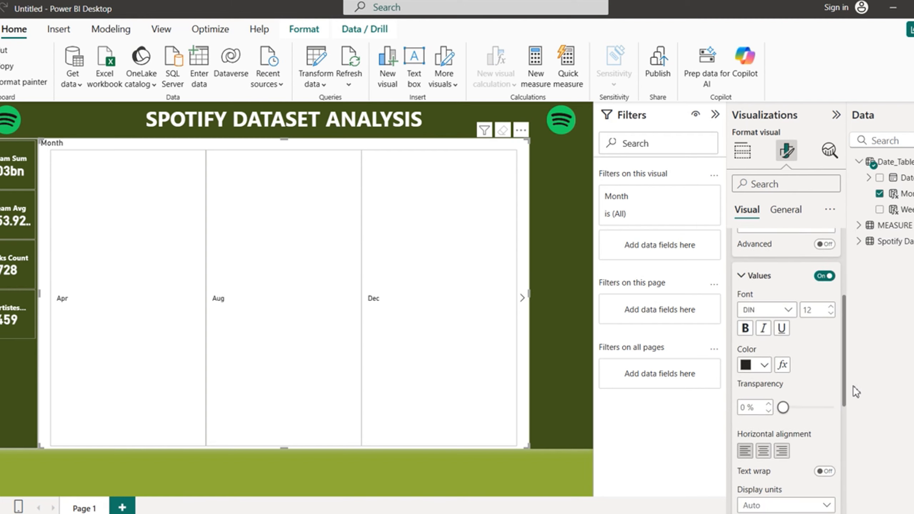
{"action": "left_click", "coordinate": [744, 329]}
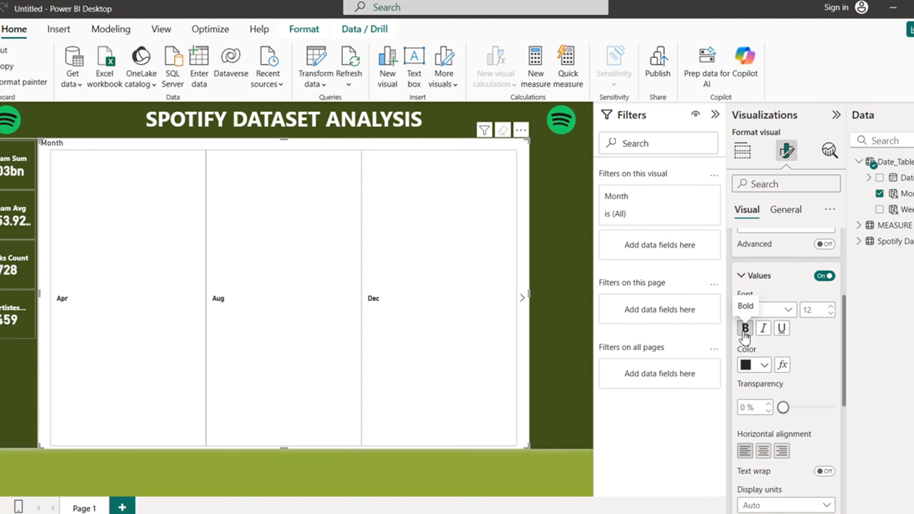
{"action": "left_click", "coordinate": [764, 453]}
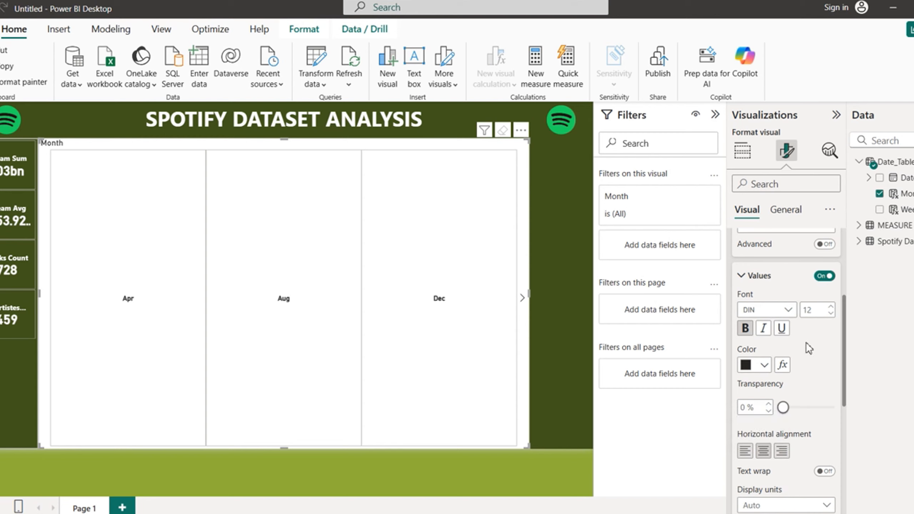
{"action": "left_click_drag", "start_coordinate": [843, 358], "coordinate": [845, 247]}
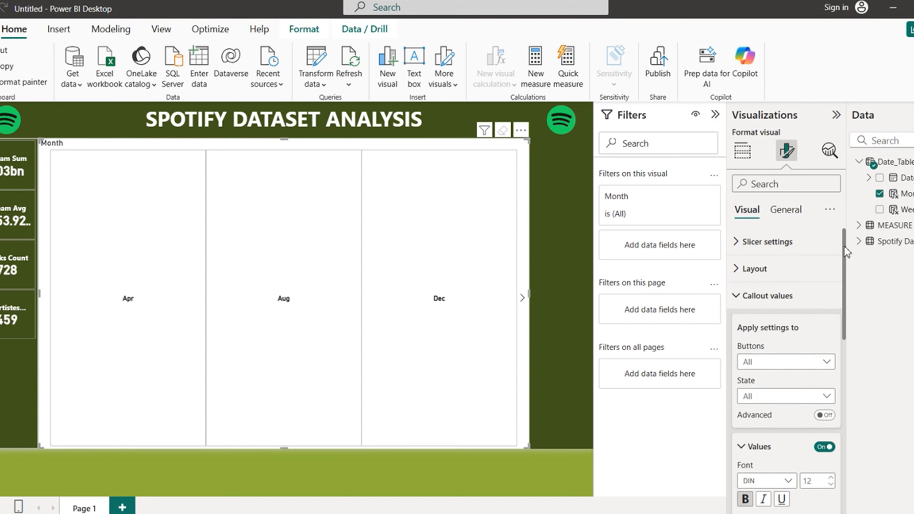
{"action": "left_click", "coordinate": [742, 297]}
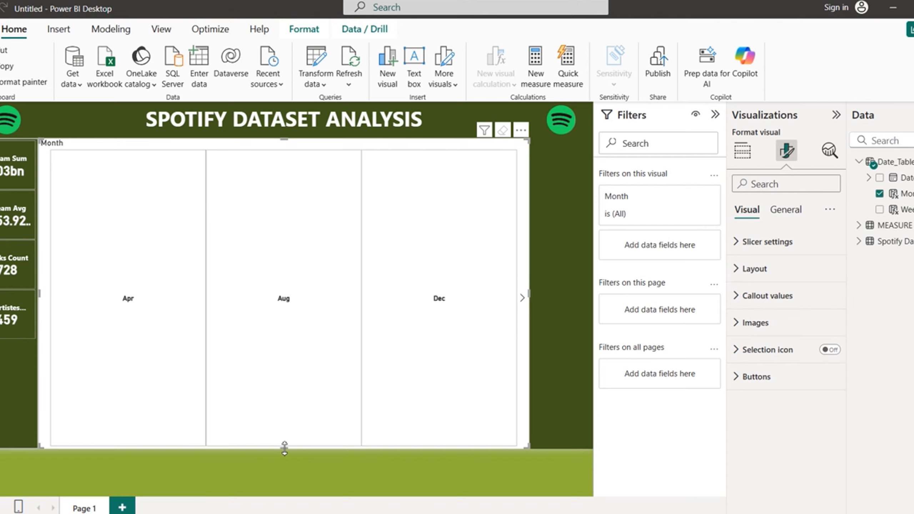
Step: Resize the Month slicer to a short, narrow single-row box
{"action": "left_click_drag", "start_coordinate": [284, 449], "coordinate": [284, 173]}
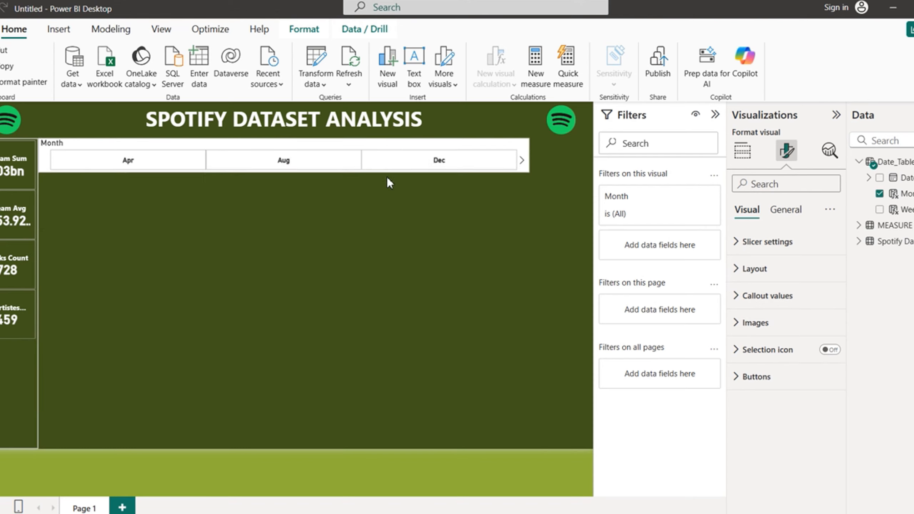
{"action": "left_click_drag", "start_coordinate": [388, 180], "coordinate": [393, 176]}
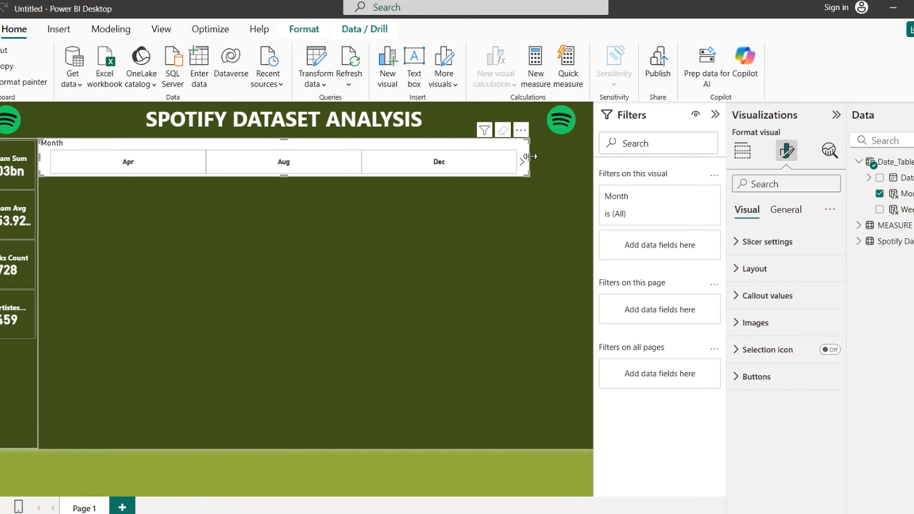
{"action": "left_click_drag", "start_coordinate": [527, 157], "coordinate": [93, 175]}
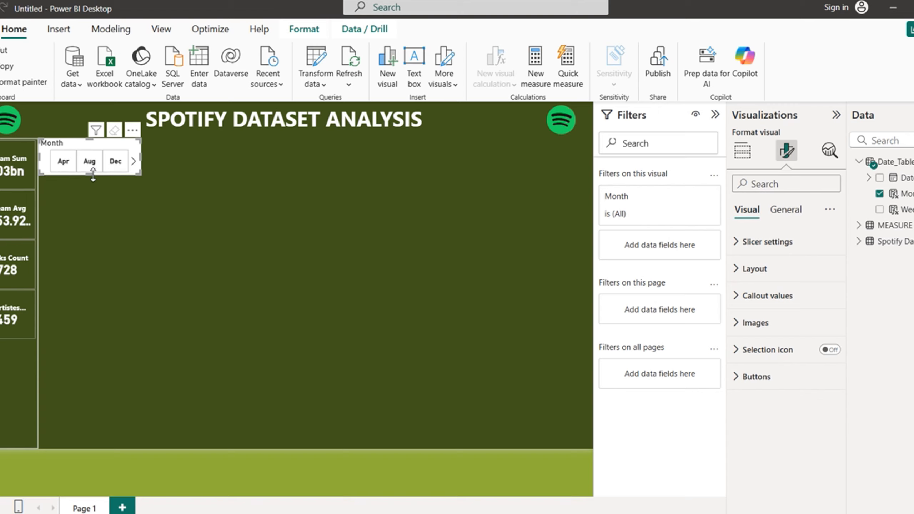
Step: Turn off the slicer's Month title in the General settings
{"action": "left_click", "coordinate": [786, 216]}
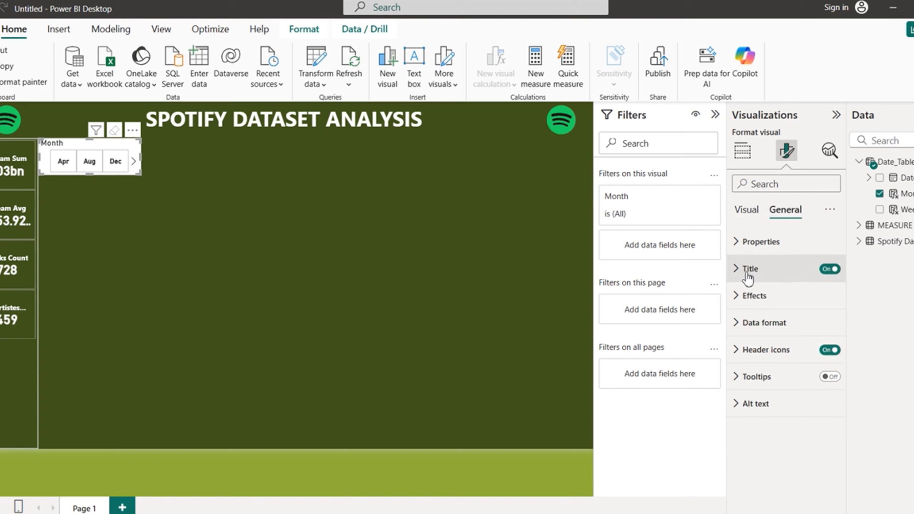
{"action": "left_click", "coordinate": [832, 270]}
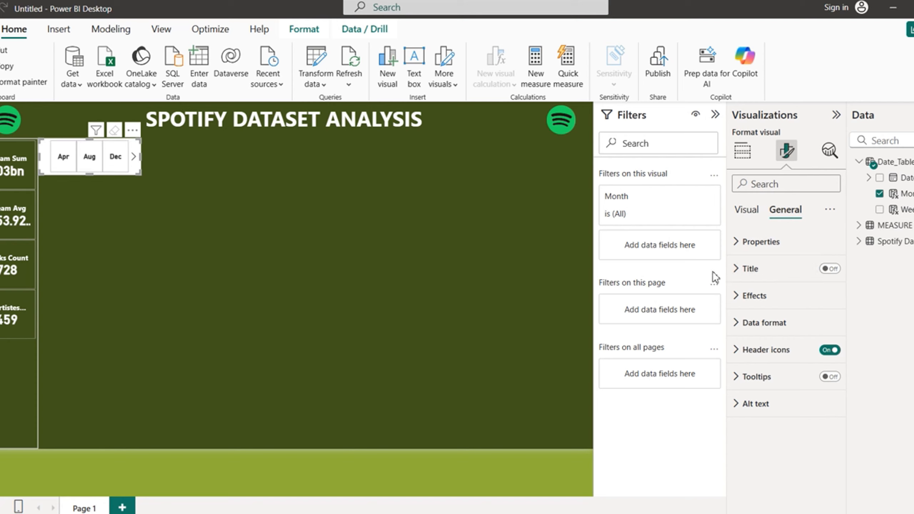
{"action": "left_click", "coordinate": [740, 305]}
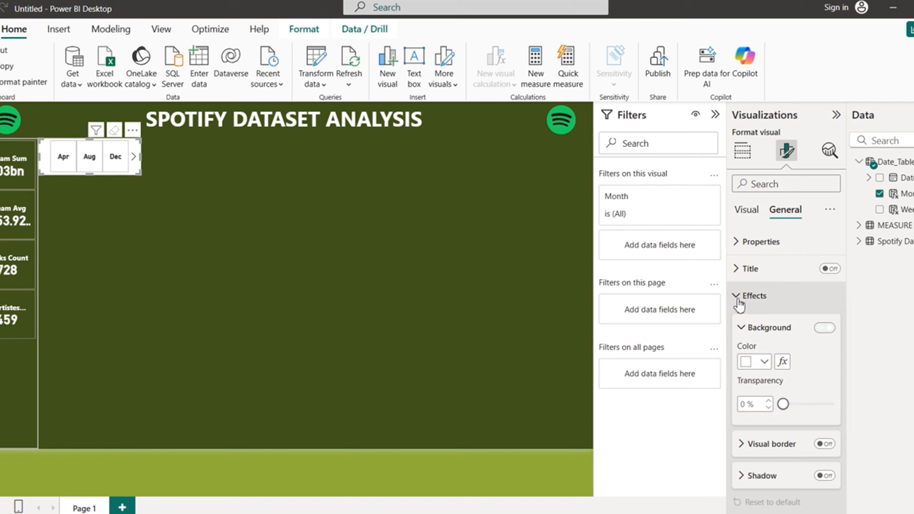
Step: Turn off the Month slicer's white Background
{"action": "left_click", "coordinate": [824, 328]}
{"action": "left_click", "coordinate": [738, 297]}
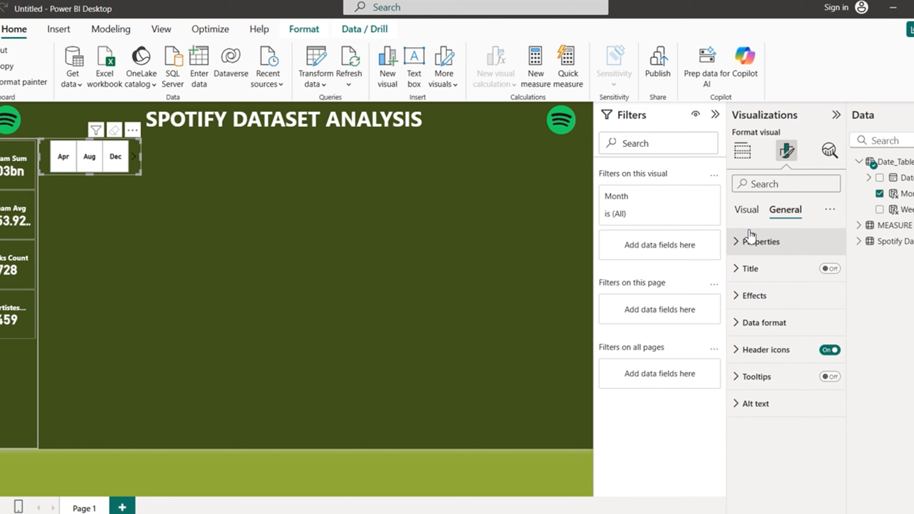
{"action": "left_click", "coordinate": [747, 210]}
Step: Give the month buttons a white Accent bar and turn their Fill off
{"action": "left_click", "coordinate": [737, 377]}
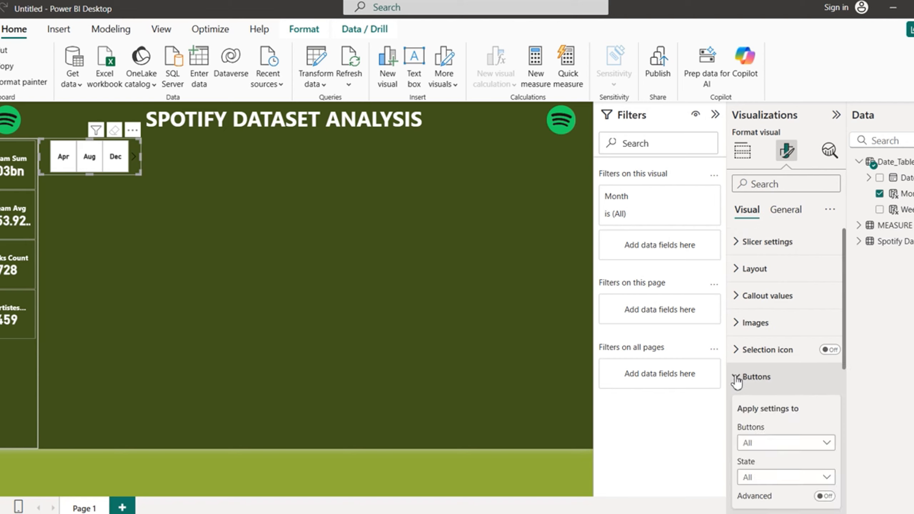
{"action": "left_click_drag", "start_coordinate": [845, 331], "coordinate": [845, 475]}
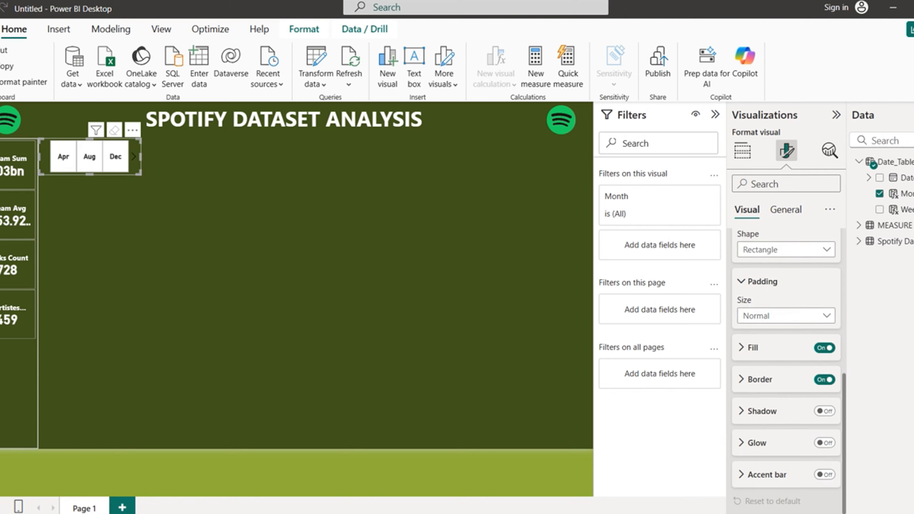
{"action": "left_click", "coordinate": [825, 475]}
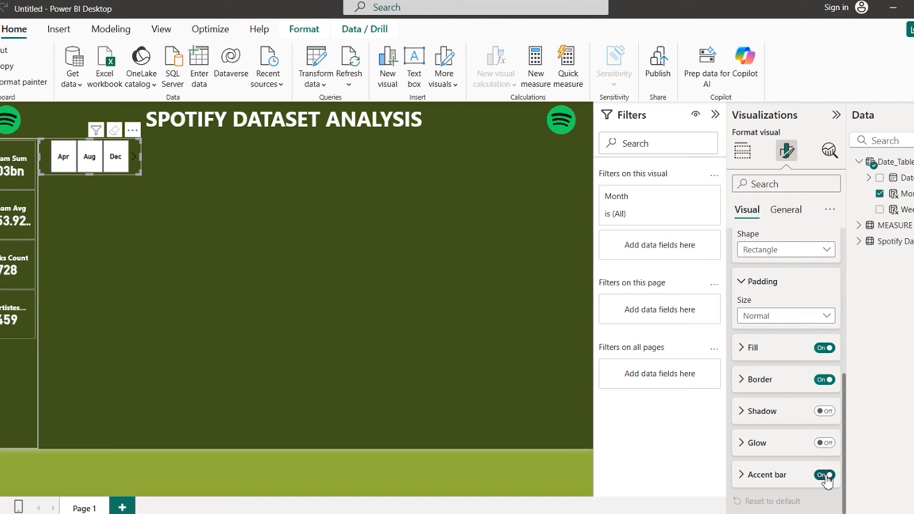
{"action": "left_click", "coordinate": [749, 476]}
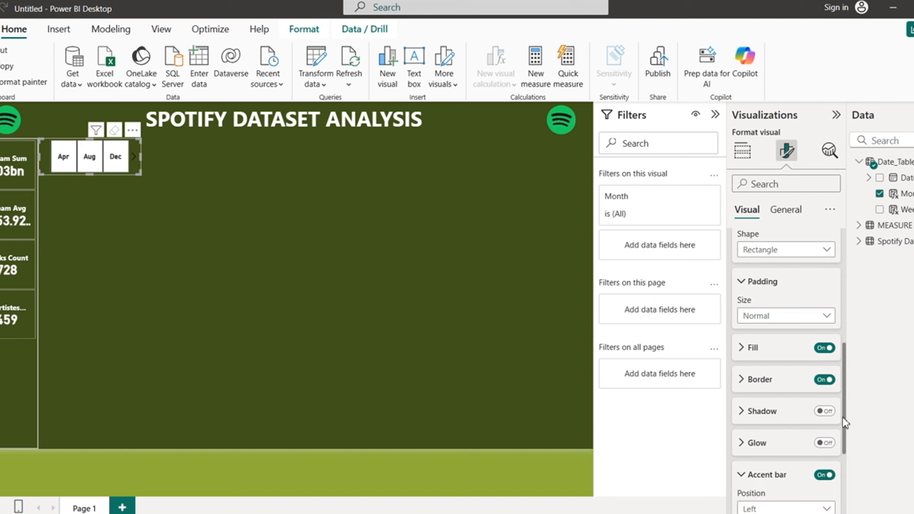
{"action": "left_click_drag", "start_coordinate": [844, 423], "coordinate": [853, 486]}
{"action": "left_click", "coordinate": [765, 390]}
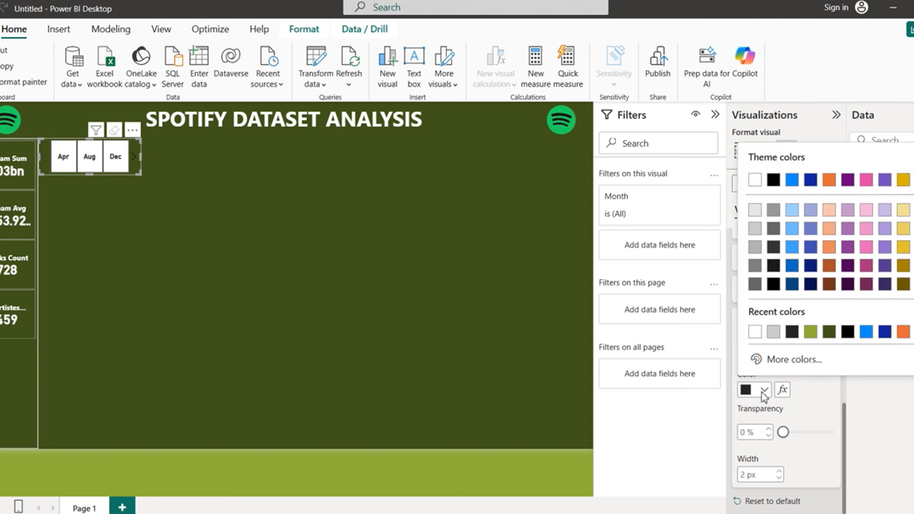
{"action": "left_click", "coordinate": [755, 332]}
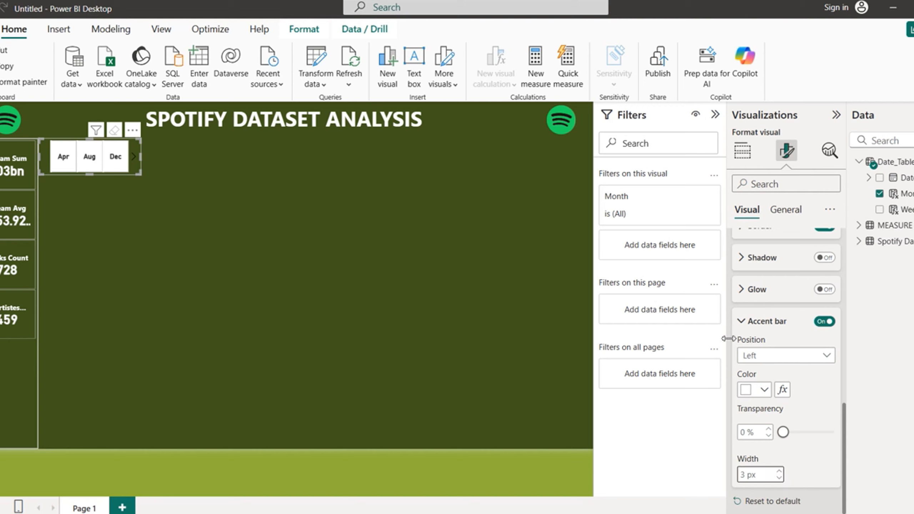
{"action": "left_click", "coordinate": [742, 321]}
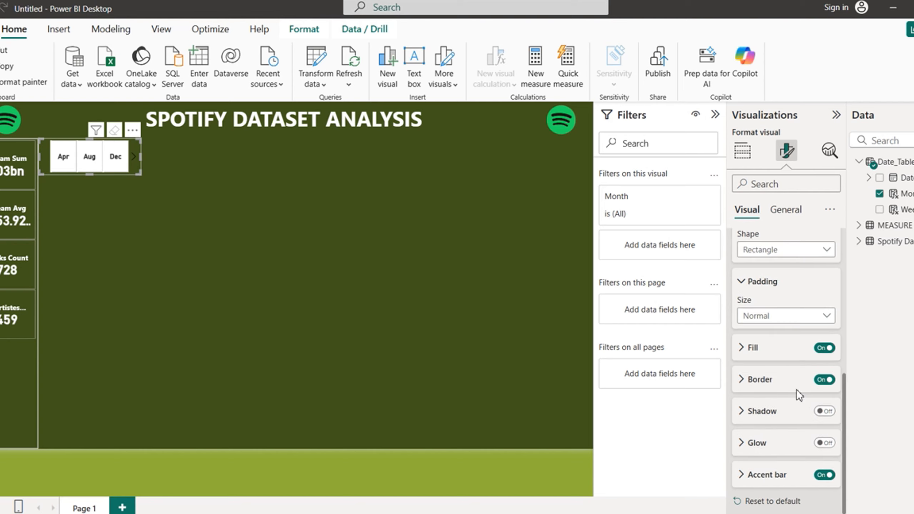
{"action": "left_click", "coordinate": [824, 348]}
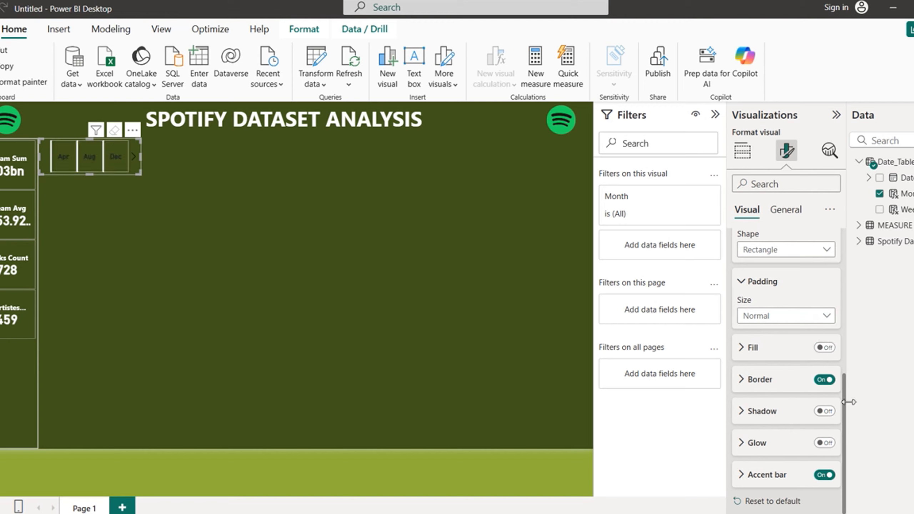
Step: Set the Callout values label colour to white and reshape the slicer lower on the canvas
{"action": "left_click_drag", "start_coordinate": [848, 411], "coordinate": [852, 256]}
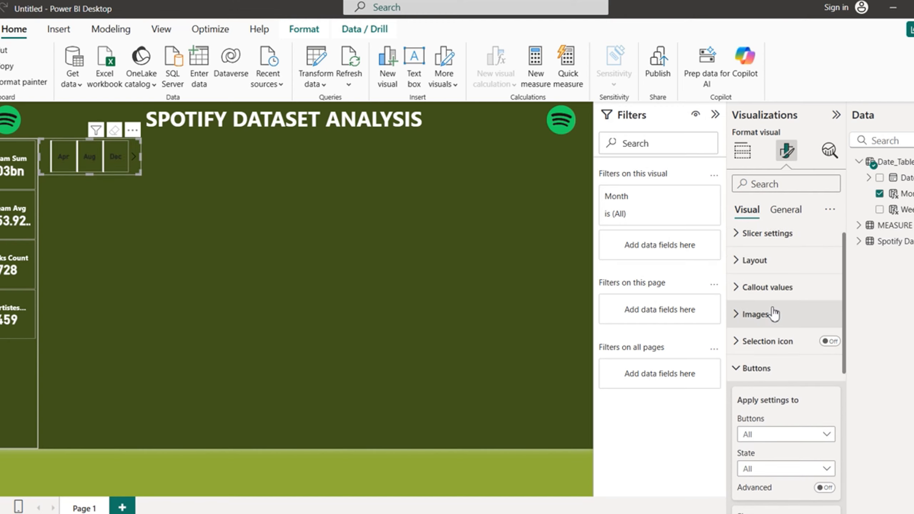
{"action": "left_click", "coordinate": [737, 292]}
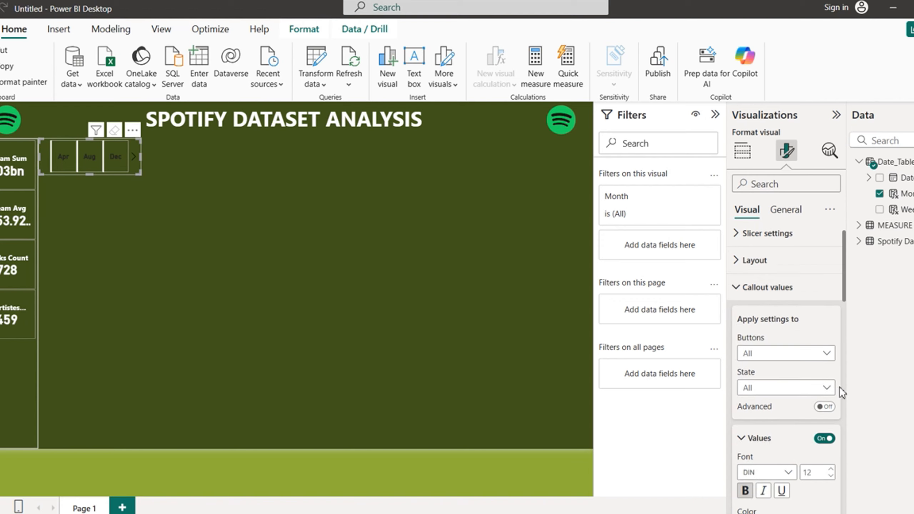
{"action": "left_click_drag", "start_coordinate": [847, 286], "coordinate": [846, 339]}
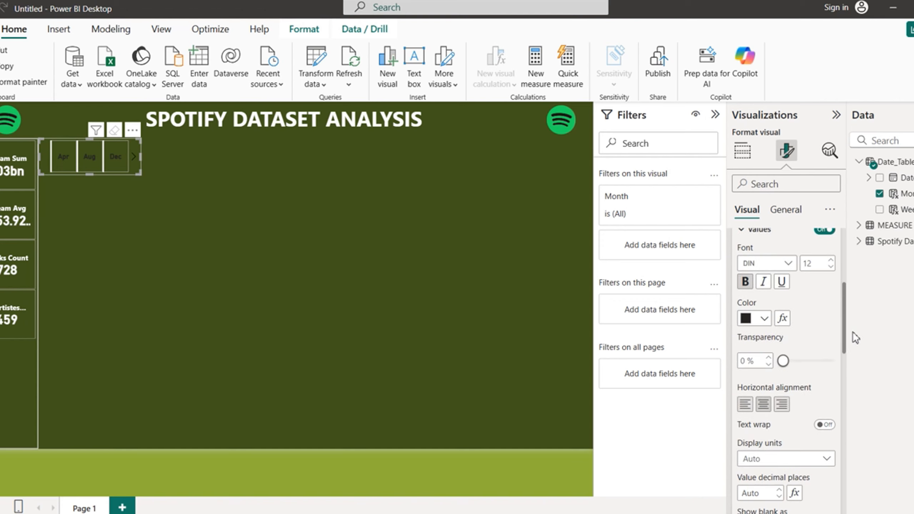
{"action": "left_click", "coordinate": [768, 323]}
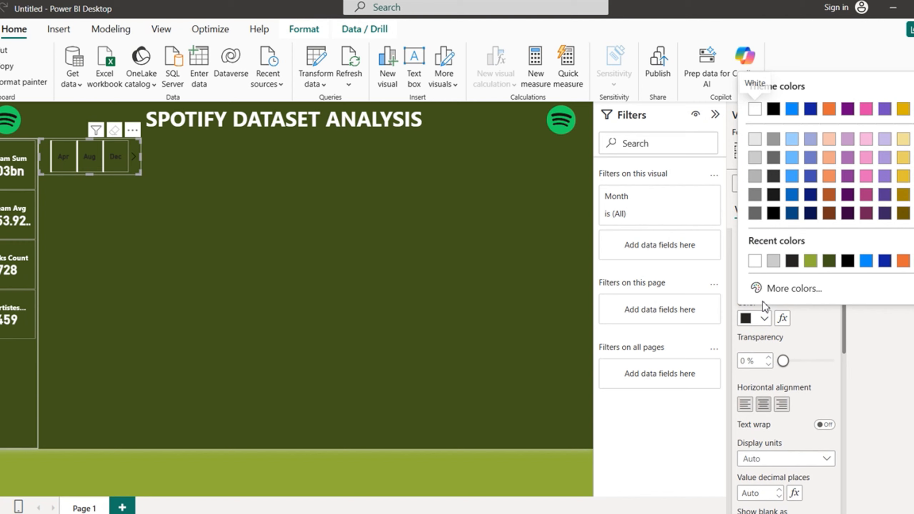
{"action": "left_click", "coordinate": [757, 263]}
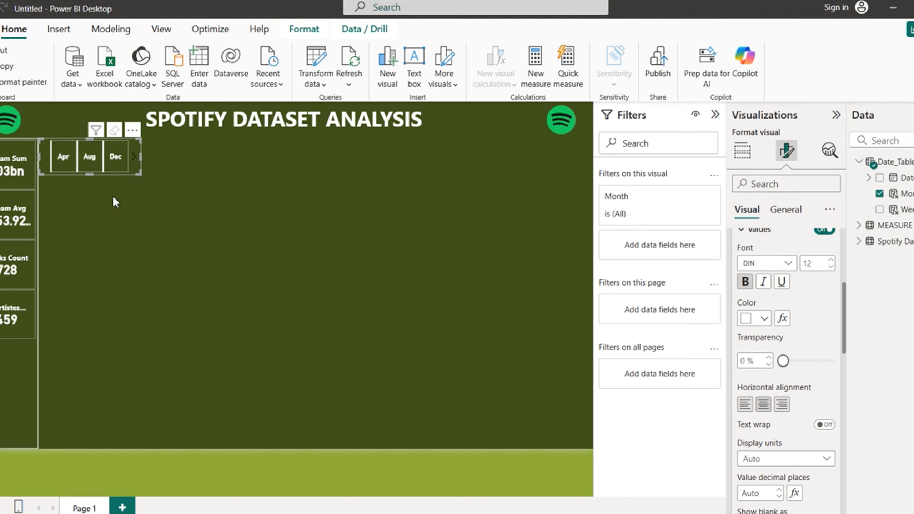
{"action": "left_click_drag", "start_coordinate": [90, 175], "coordinate": [173, 273]}
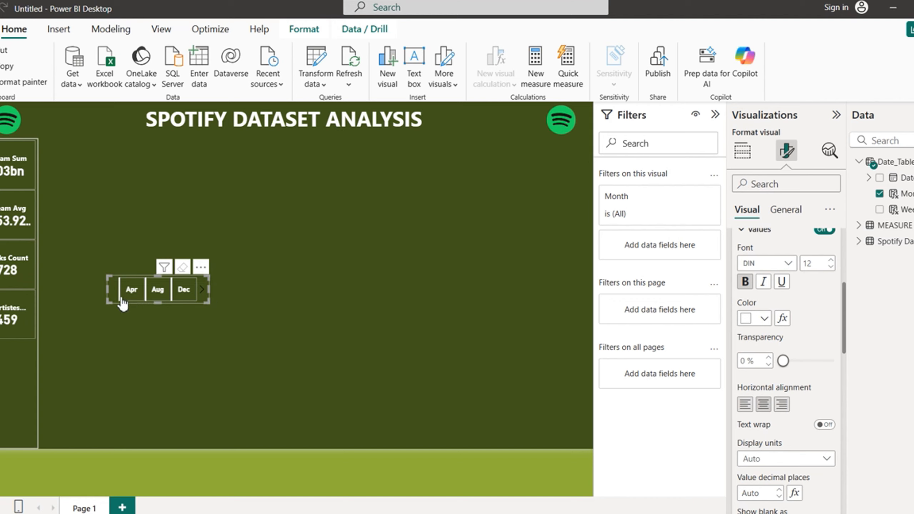
Step: Trim the Month slicer's width slightly, then copy and paste it
{"action": "left_click_drag", "start_coordinate": [108, 288], "coordinate": [109, 288]}
{"action": "left_click", "coordinate": [216, 326]}
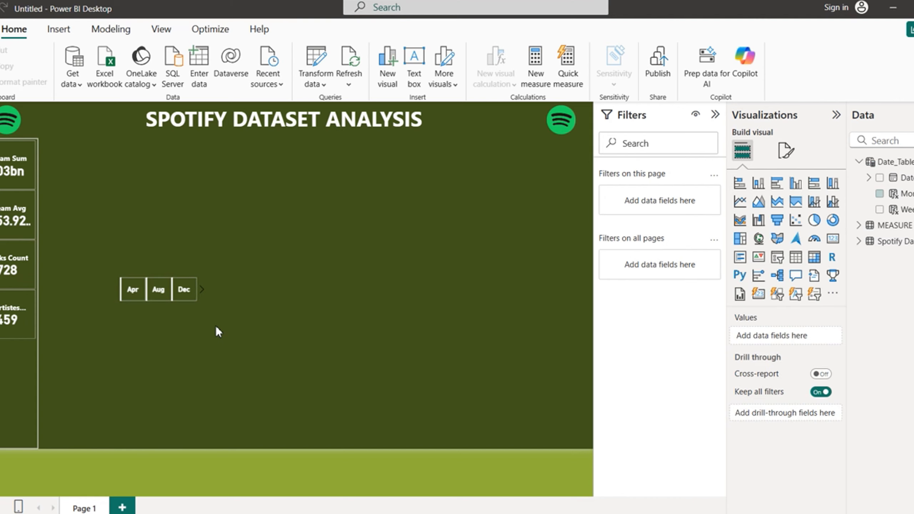
{"action": "left_click", "coordinate": [113, 287]}
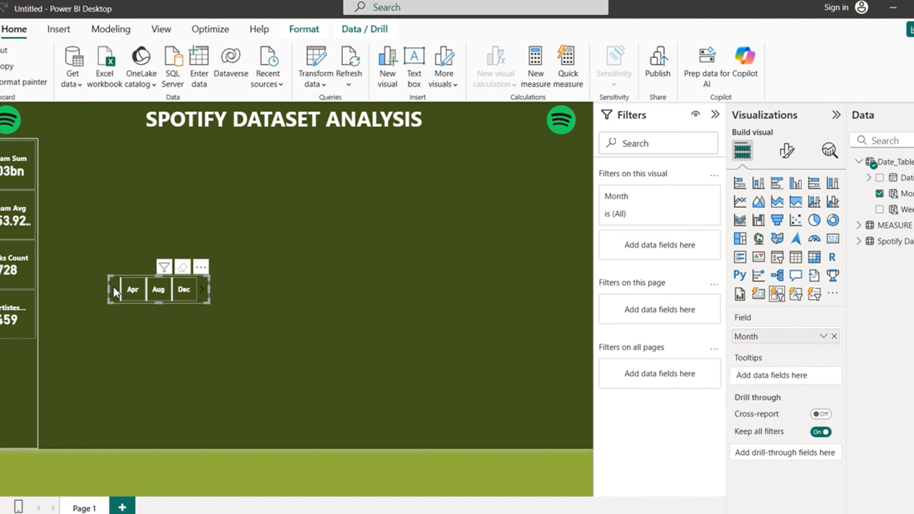
{"action": "key", "text": "ctrl+c"}
{"action": "key", "text": "ctrl+v"}
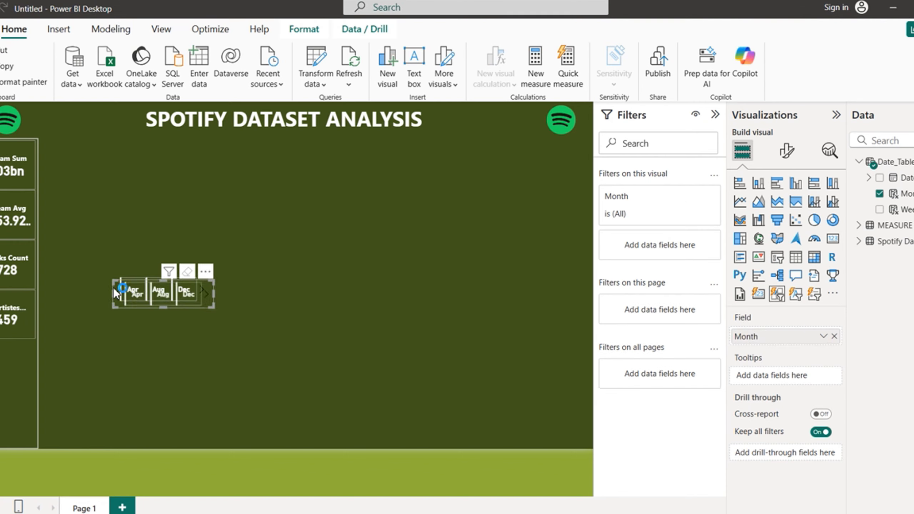
Step: Cancel the repeated sign-in prompts and drag the pasted slicer copies into open canvas space
{"action": "left_click", "coordinate": [407, 335]}
{"action": "left_click", "coordinate": [408, 335]}
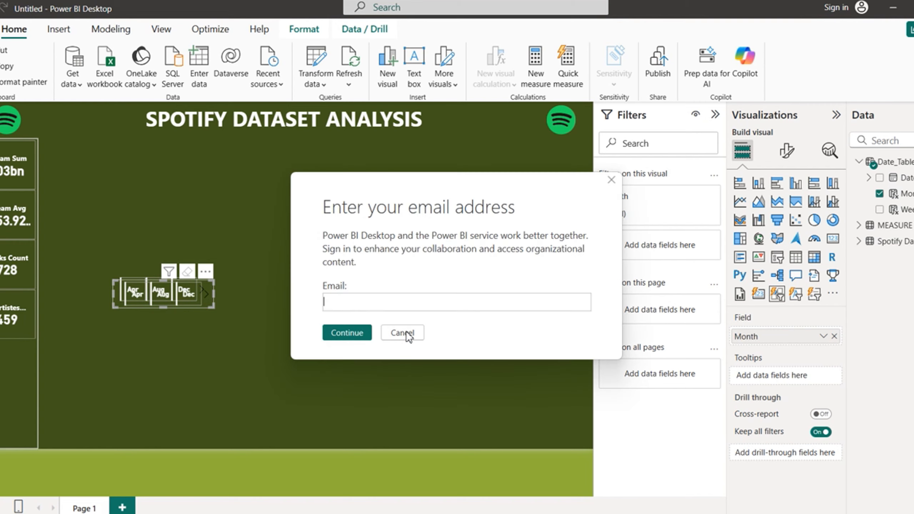
{"action": "left_click", "coordinate": [406, 334]}
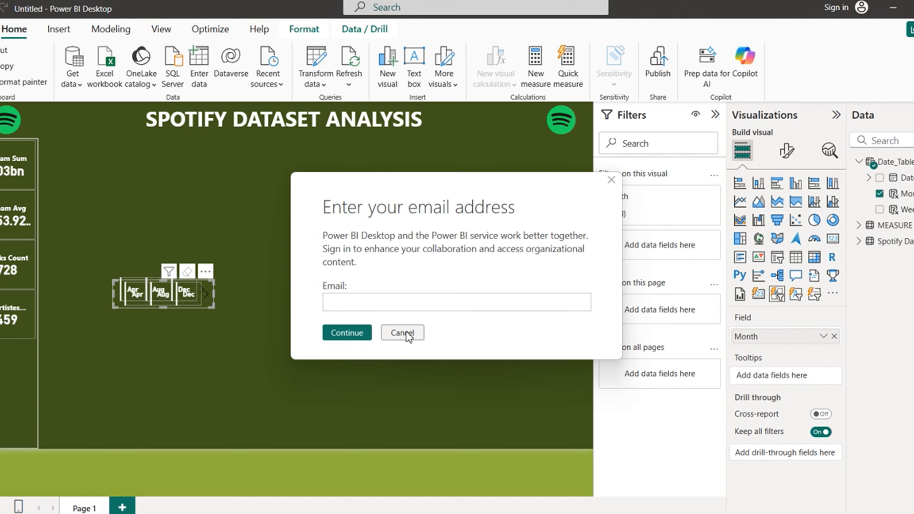
{"action": "left_click", "coordinate": [406, 331]}
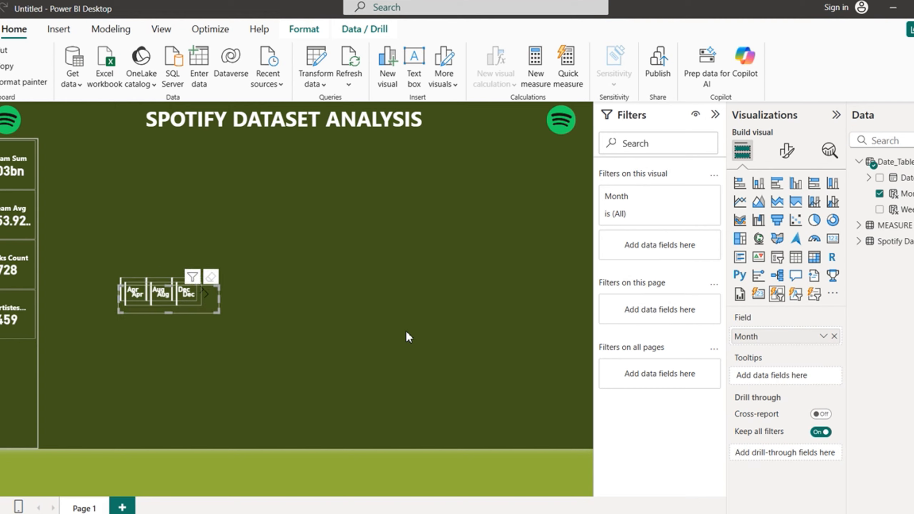
{"action": "left_click", "coordinate": [406, 331]}
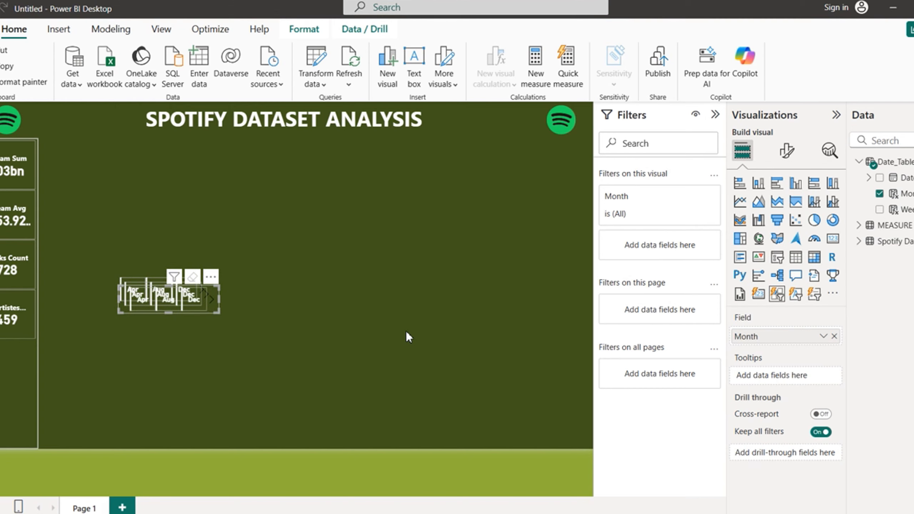
{"action": "left_click", "coordinate": [406, 331]}
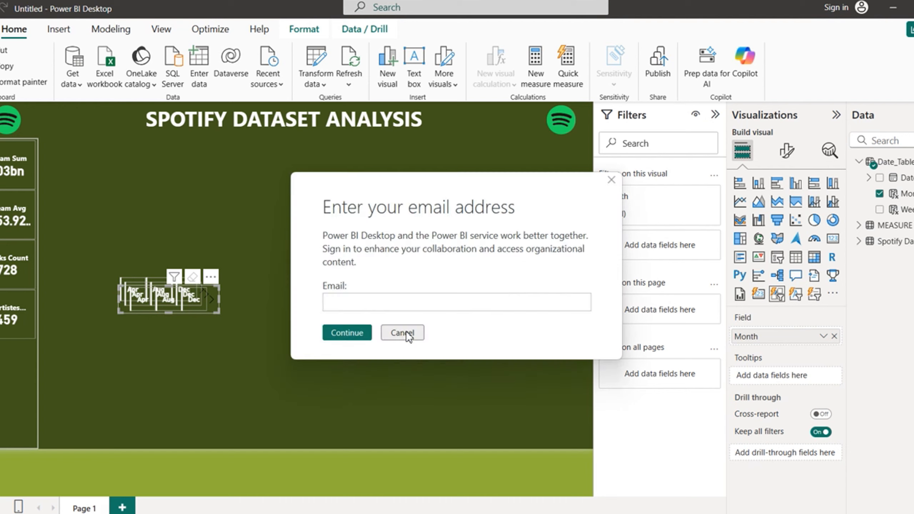
{"action": "left_click", "coordinate": [406, 333]}
{"action": "left_click", "coordinate": [406, 333]}
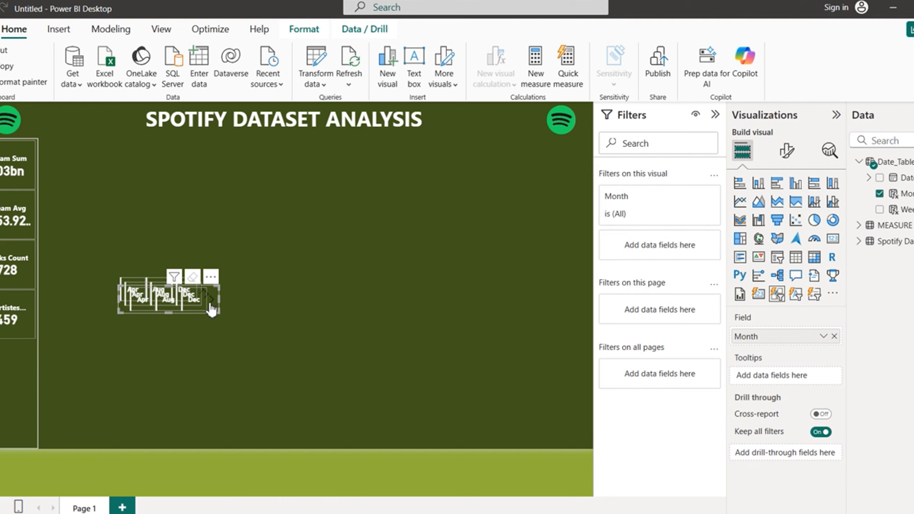
{"action": "left_click_drag", "start_coordinate": [402, 357], "coordinate": [401, 357]}
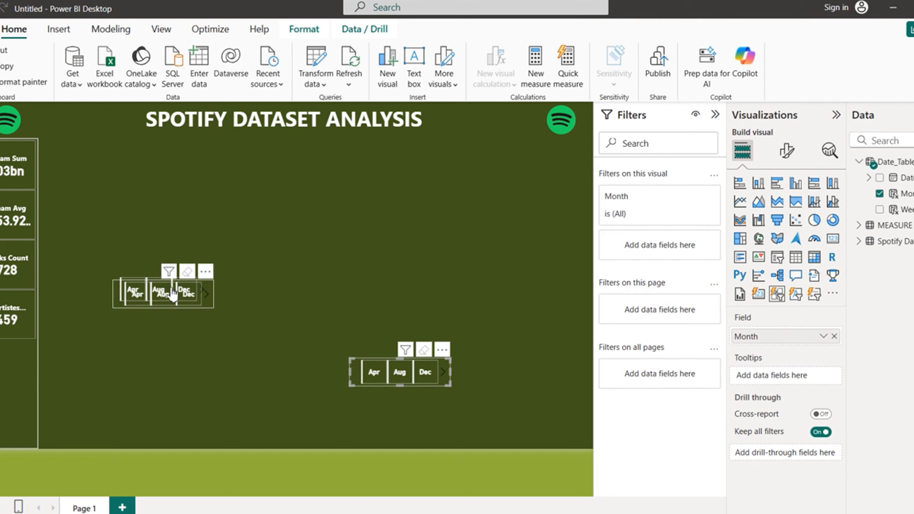
{"action": "left_click_drag", "start_coordinate": [173, 280], "coordinate": [308, 306]}
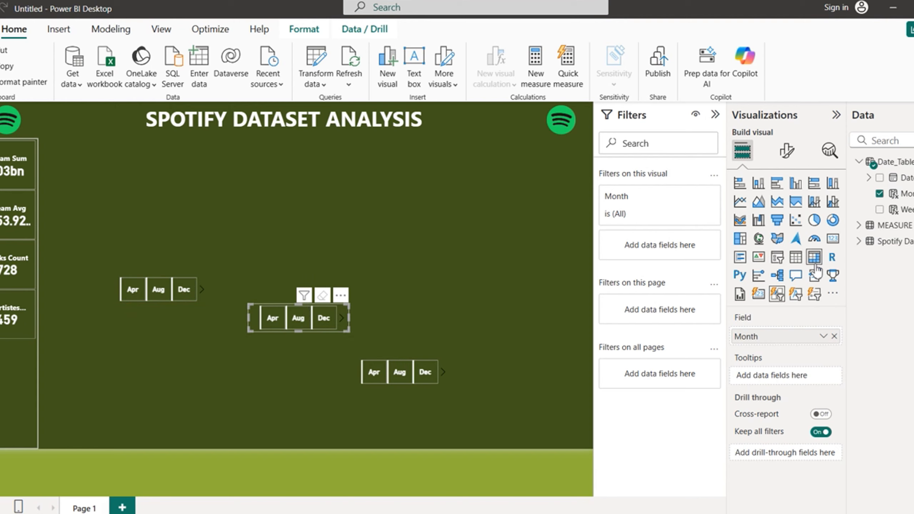
Step: Replace Month with Weekday in the middle slicer
{"action": "left_click", "coordinate": [880, 195]}
{"action": "left_click", "coordinate": [880, 210]}
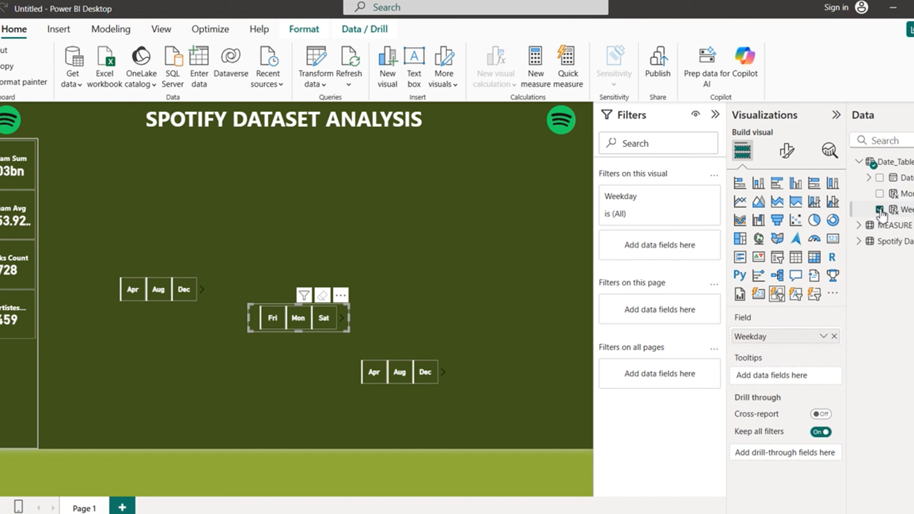
{"action": "left_click", "coordinate": [386, 358]}
Step: Swap the lower slicer to released_year, widen it, and place the Weekday slicer under Month
{"action": "left_click", "coordinate": [860, 242]}
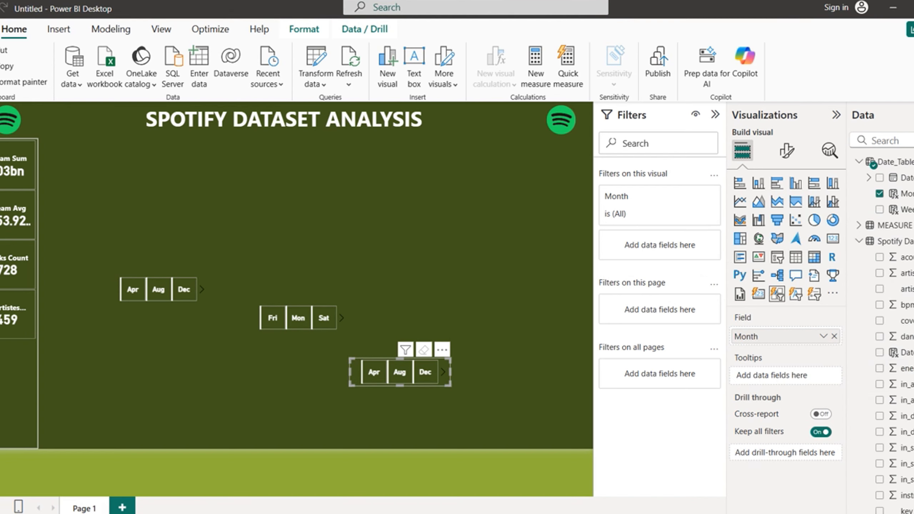
{"action": "scroll", "coordinate": [882, 325], "scroll_direction": "down", "scroll_amount": 5}
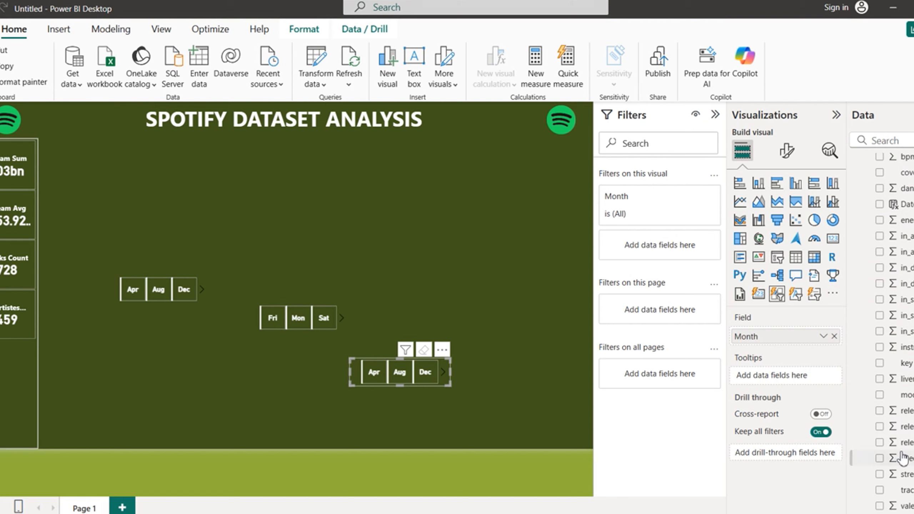
{"action": "left_click", "coordinate": [880, 443]}
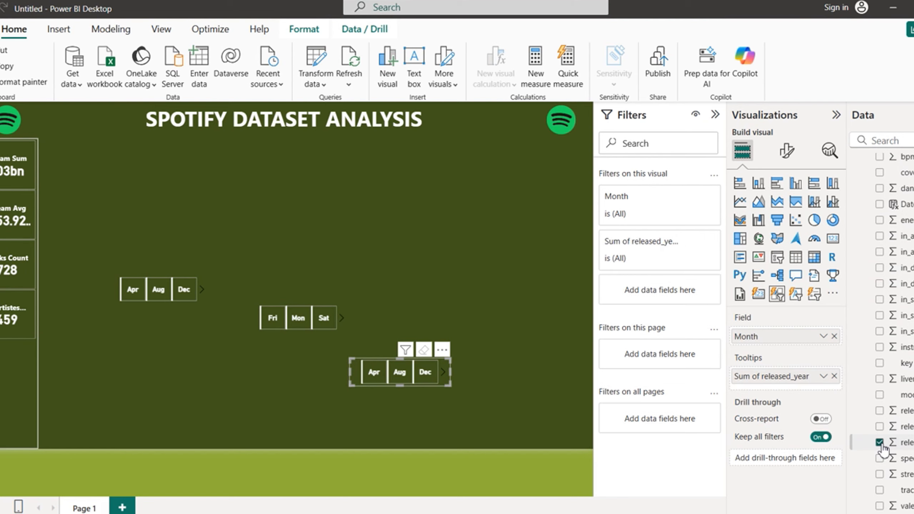
{"action": "left_click", "coordinate": [834, 337]}
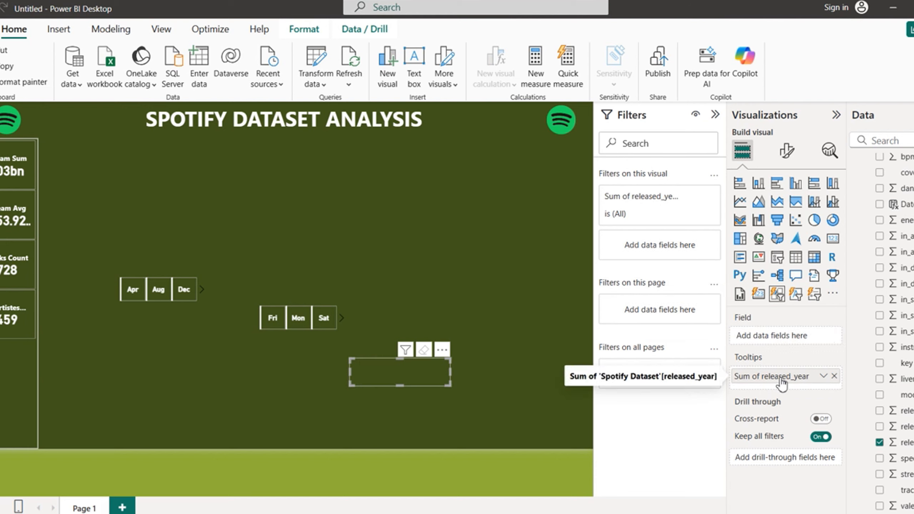
{"action": "left_click_drag", "start_coordinate": [781, 377], "coordinate": [781, 339]}
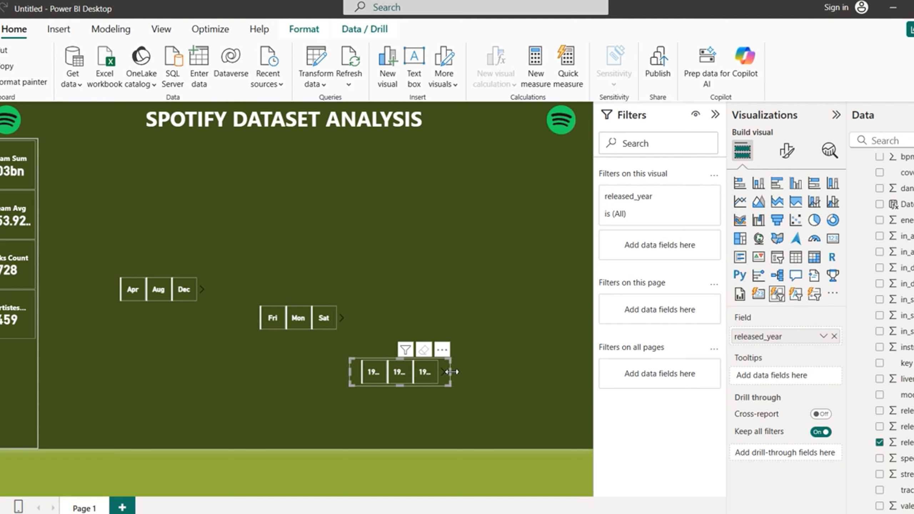
{"action": "left_click_drag", "start_coordinate": [452, 372], "coordinate": [481, 371]}
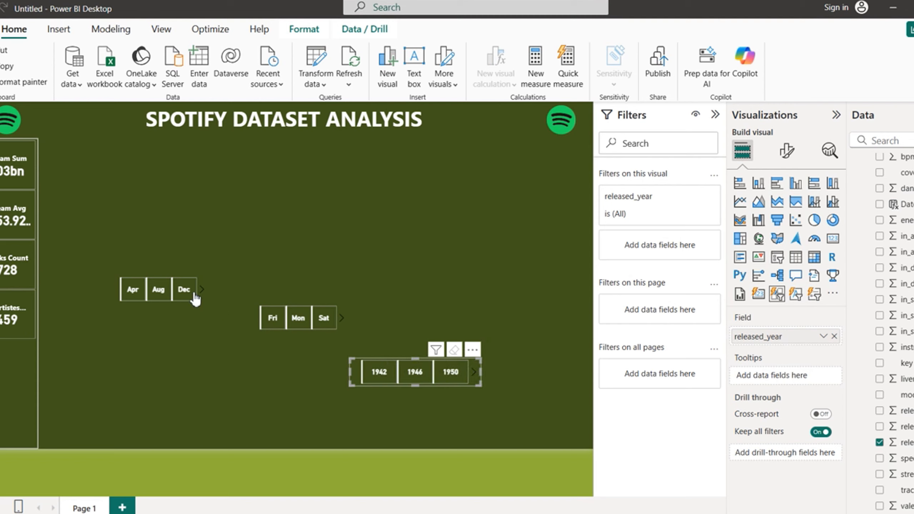
{"action": "left_click_drag", "start_coordinate": [276, 301], "coordinate": [144, 314]}
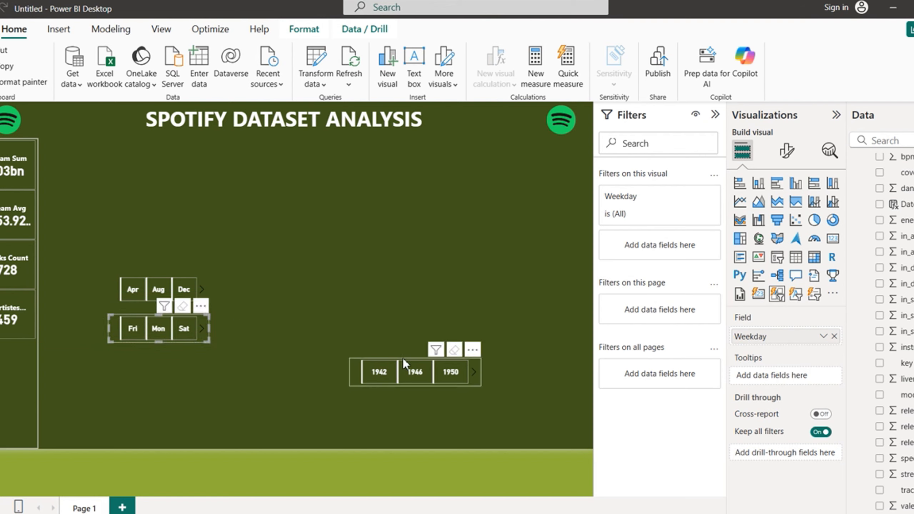
Step: Move the year slicer under Weekday and resize the year, Weekday and Month slicers to one width
{"action": "left_click_drag", "start_coordinate": [403, 358], "coordinate": [160, 354]}
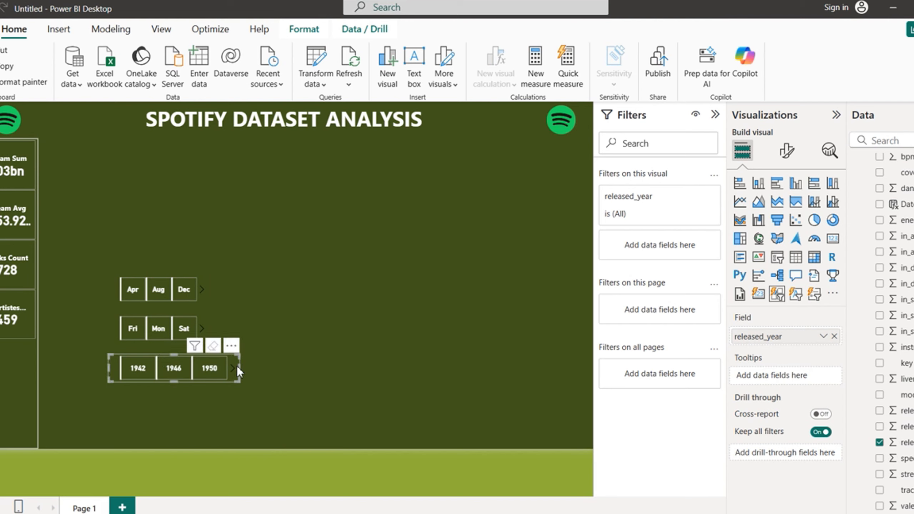
{"action": "left_click_drag", "start_coordinate": [239, 367], "coordinate": [221, 369]}
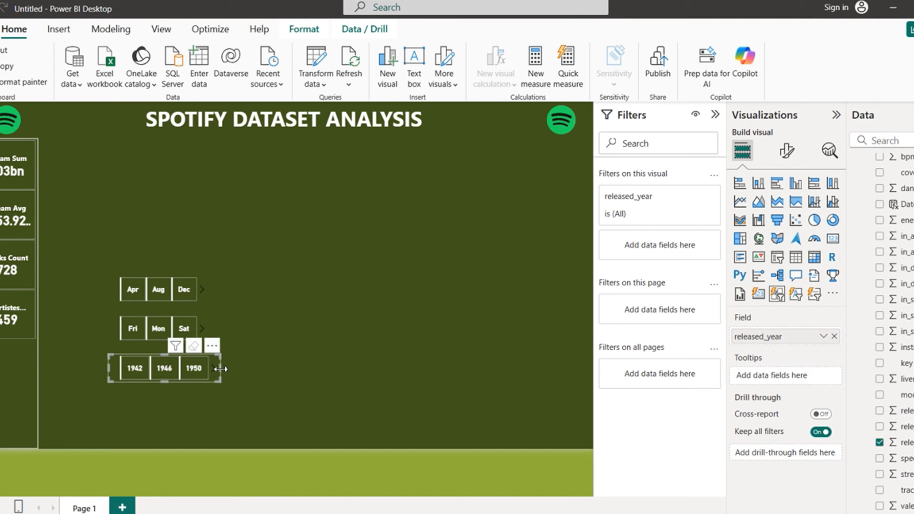
{"action": "left_click", "coordinate": [200, 317]}
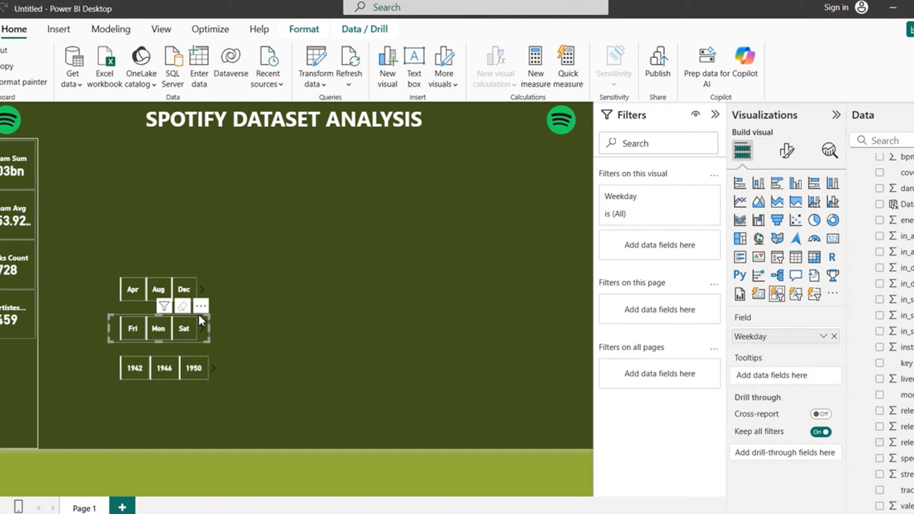
{"action": "left_click_drag", "start_coordinate": [211, 326], "coordinate": [218, 330]}
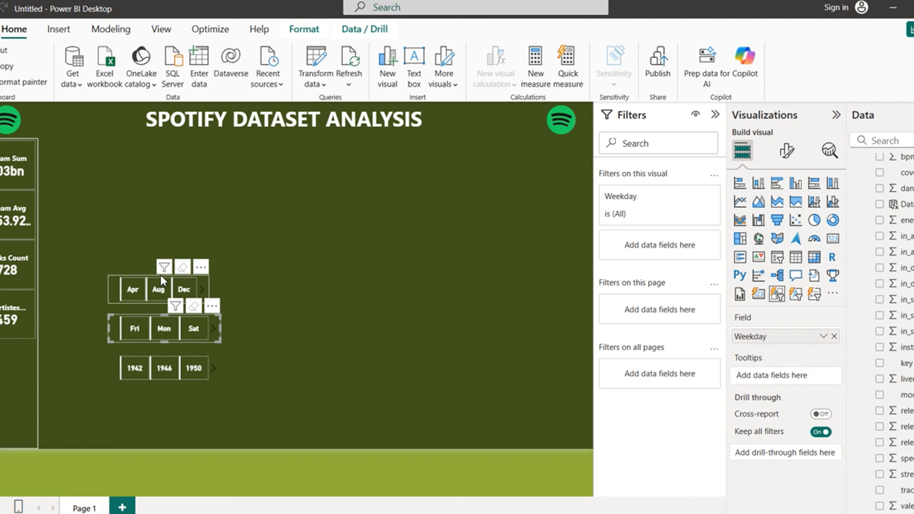
{"action": "left_click", "coordinate": [160, 274]}
{"action": "mouse_move", "coordinate": [209, 288]}
{"action": "left_mouse_down"}
{"action": "mouse_move", "coordinate": [237, 288]}
{"action": "mouse_move", "coordinate": [223, 291]}
{"action": "left_mouse_up"}
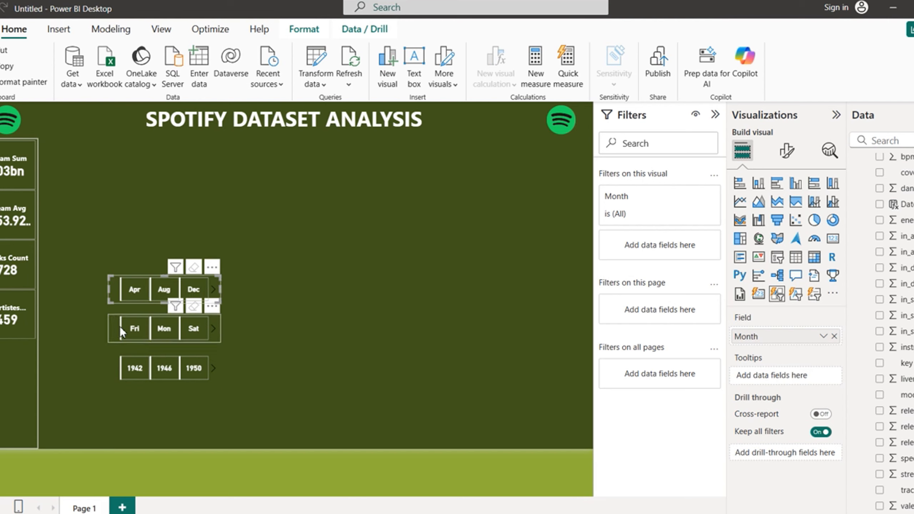
{"action": "left_click", "coordinate": [240, 381]}
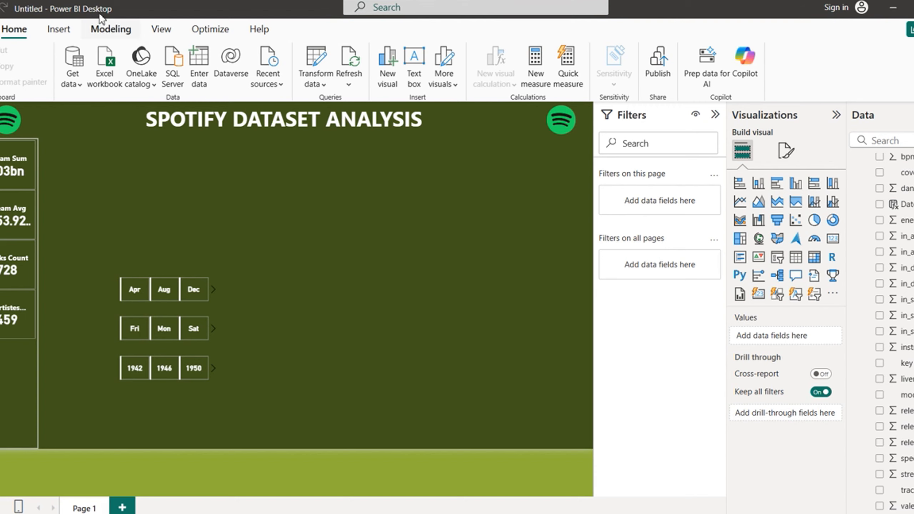
Step: Insert a rectangle shape on the report page
{"action": "left_click", "coordinate": [58, 30]}
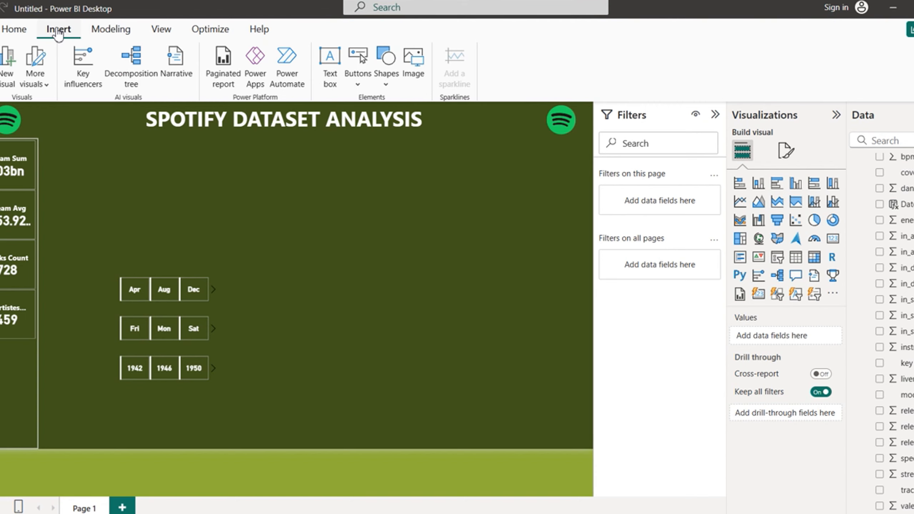
{"action": "left_click", "coordinate": [388, 84]}
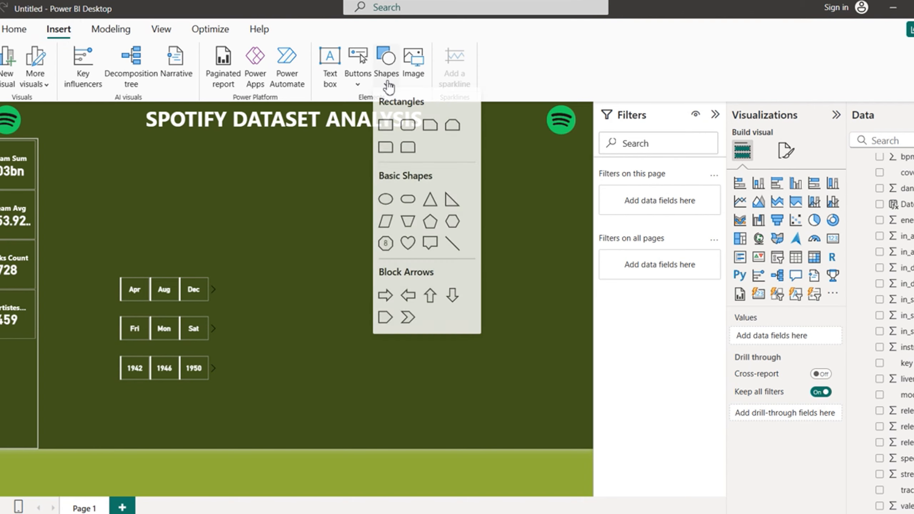
{"action": "left_click", "coordinate": [388, 131]}
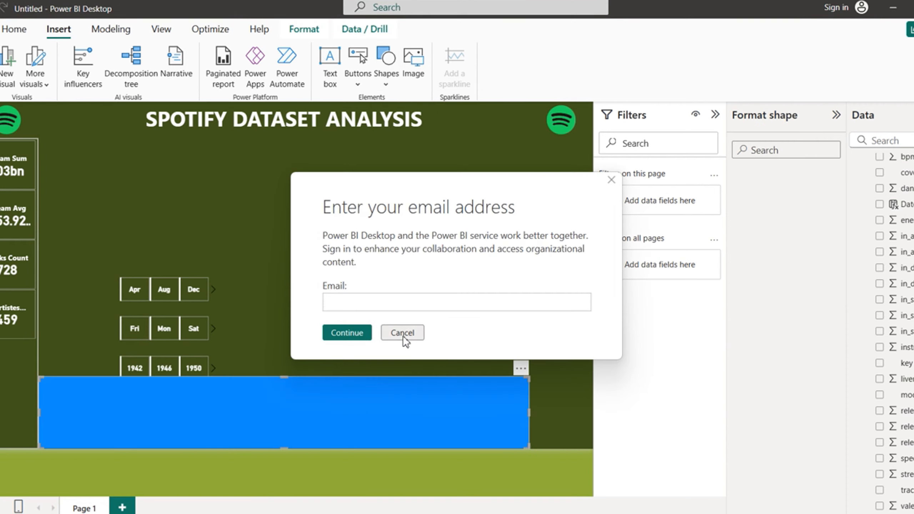
{"action": "left_click", "coordinate": [402, 333]}
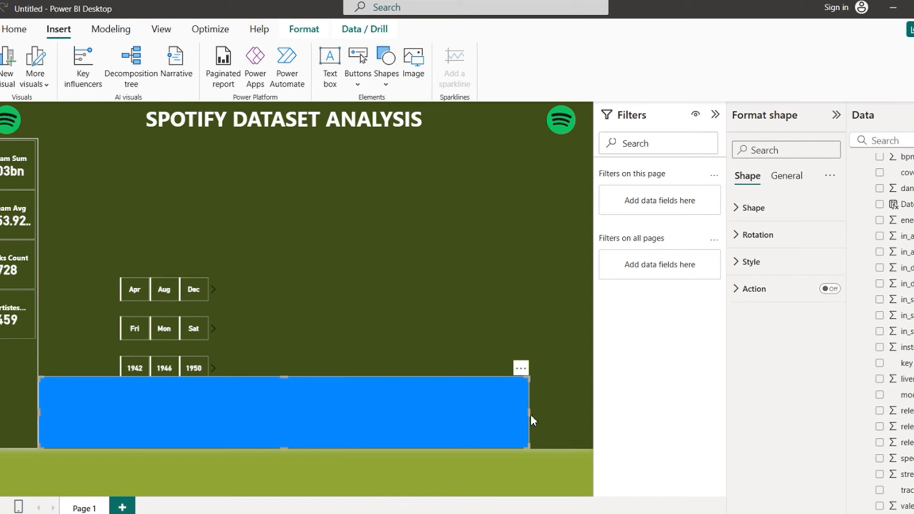
Step: Narrow the rectangle from both sides so it fits beneath the slicers
{"action": "left_click_drag", "start_coordinate": [530, 413], "coordinate": [222, 432]}
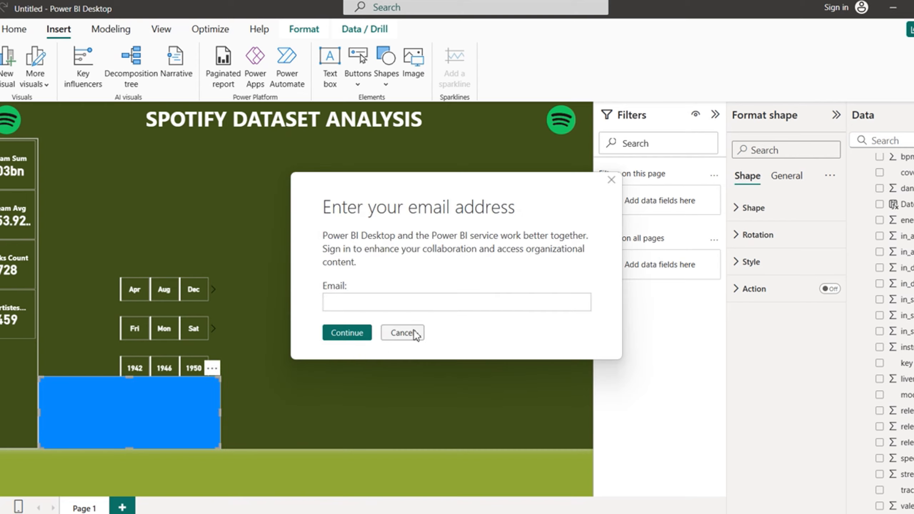
{"action": "left_click", "coordinate": [403, 333]}
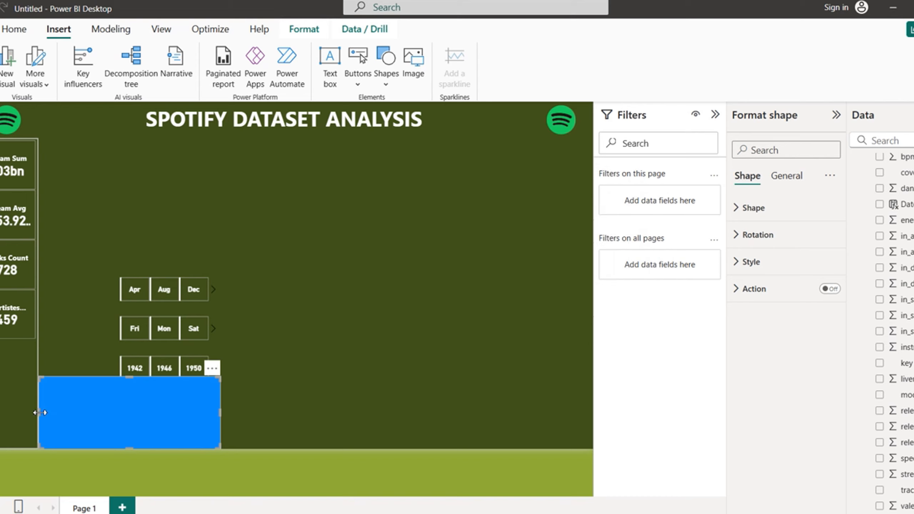
{"action": "left_click_drag", "start_coordinate": [40, 413], "coordinate": [106, 412]}
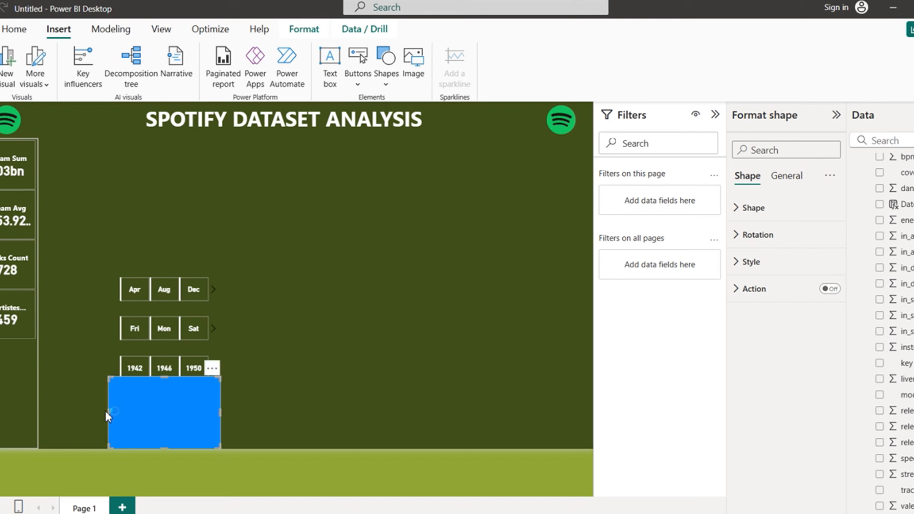
{"action": "left_click", "coordinate": [404, 332]}
Step: Turn off the rectangle's fill and give it a light grey (#cccccc) 2 px border
{"action": "left_click", "coordinate": [741, 270]}
{"action": "left_click", "coordinate": [826, 295]}
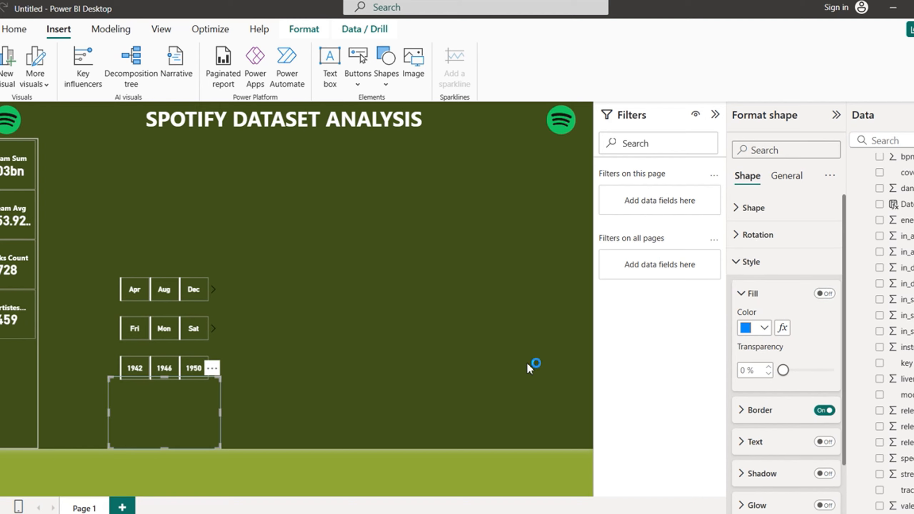
{"action": "left_click", "coordinate": [405, 333]}
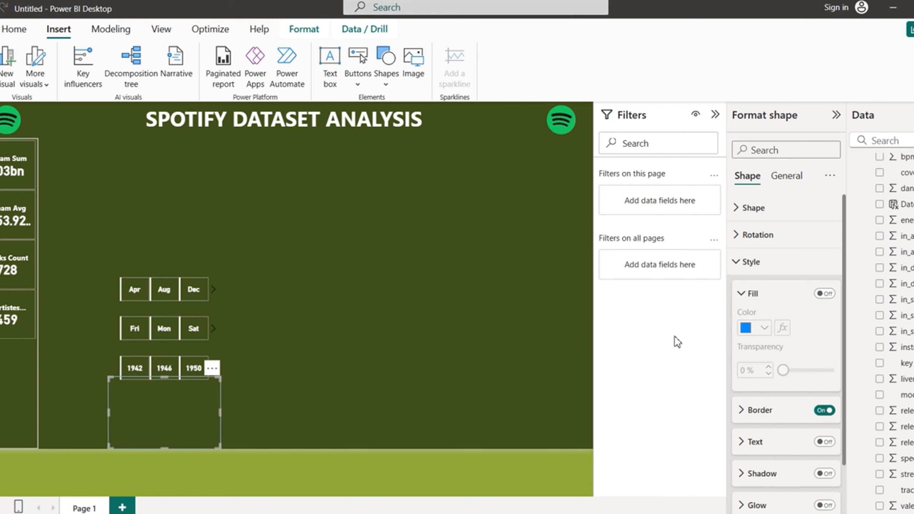
{"action": "left_click", "coordinate": [743, 413]}
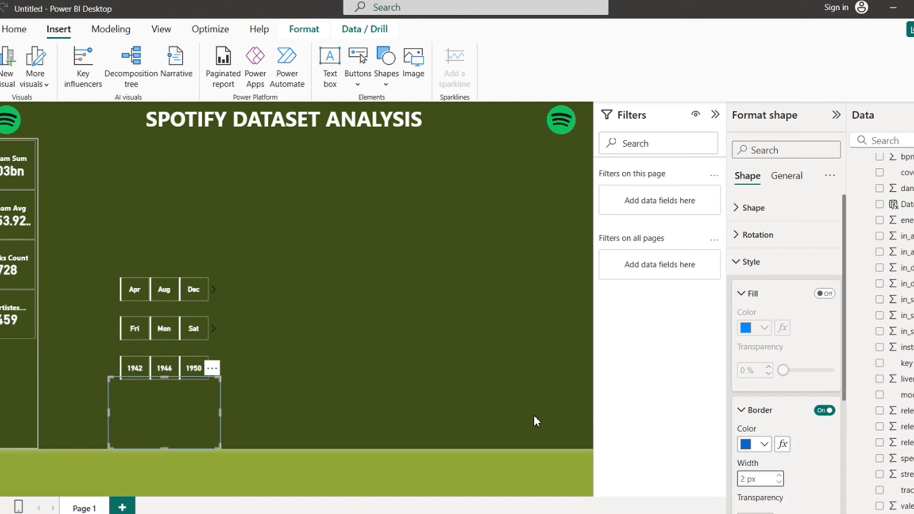
{"action": "left_click", "coordinate": [403, 332]}
{"action": "left_click", "coordinate": [765, 444]}
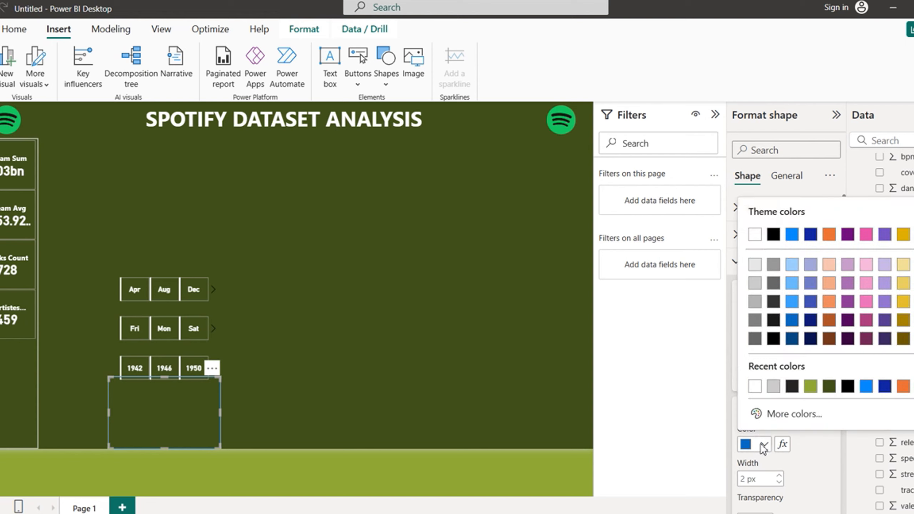
{"action": "left_click", "coordinate": [774, 386]}
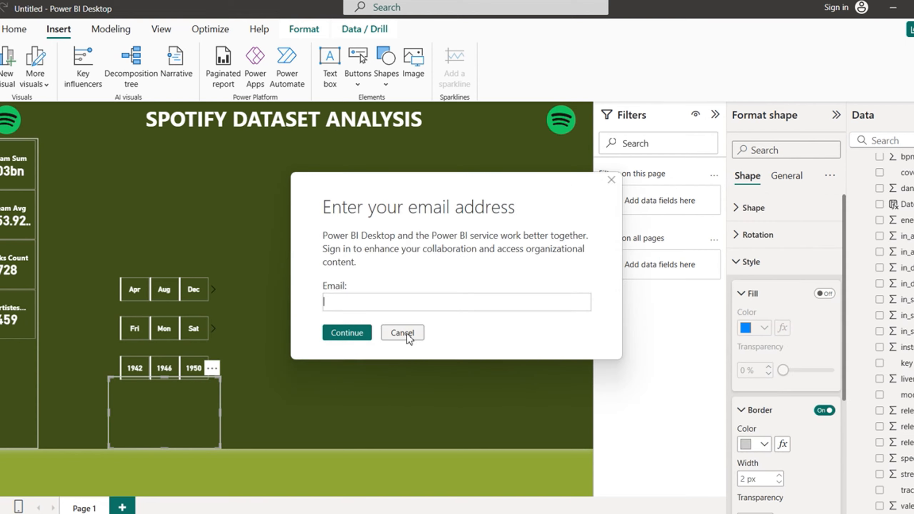
{"action": "left_click", "coordinate": [405, 333]}
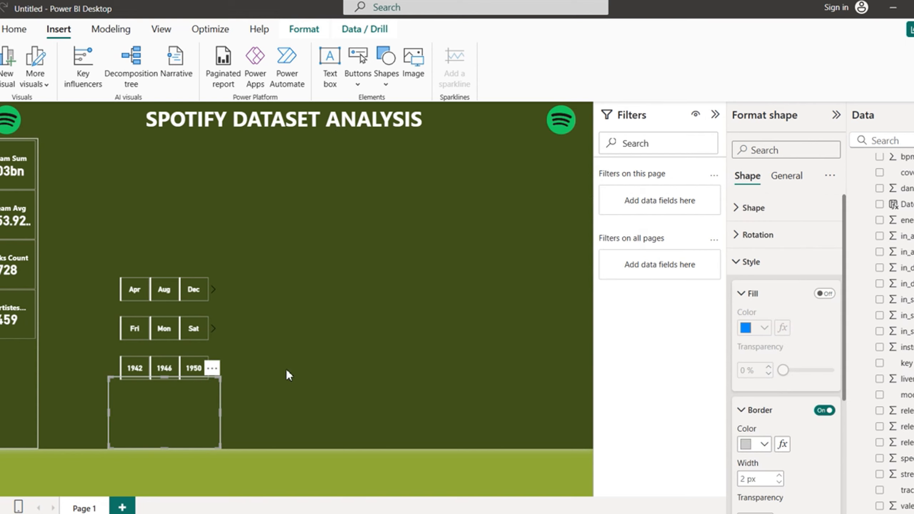
Step: Send the rectangle to the back, behind the slicers
{"action": "left_click", "coordinate": [305, 29]}
{"action": "left_click", "coordinate": [184, 87]}
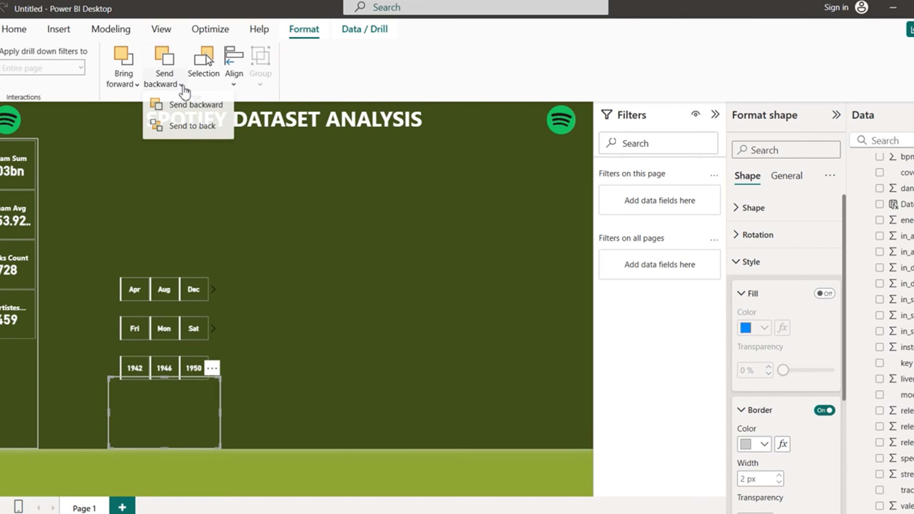
{"action": "left_click", "coordinate": [189, 127]}
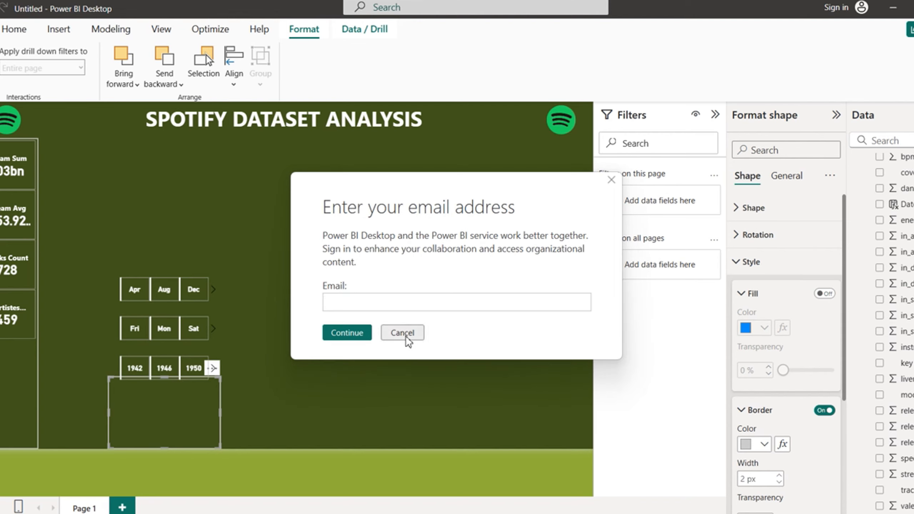
{"action": "left_click", "coordinate": [408, 337]}
{"action": "left_click", "coordinate": [411, 336]}
{"action": "left_click", "coordinate": [410, 335]}
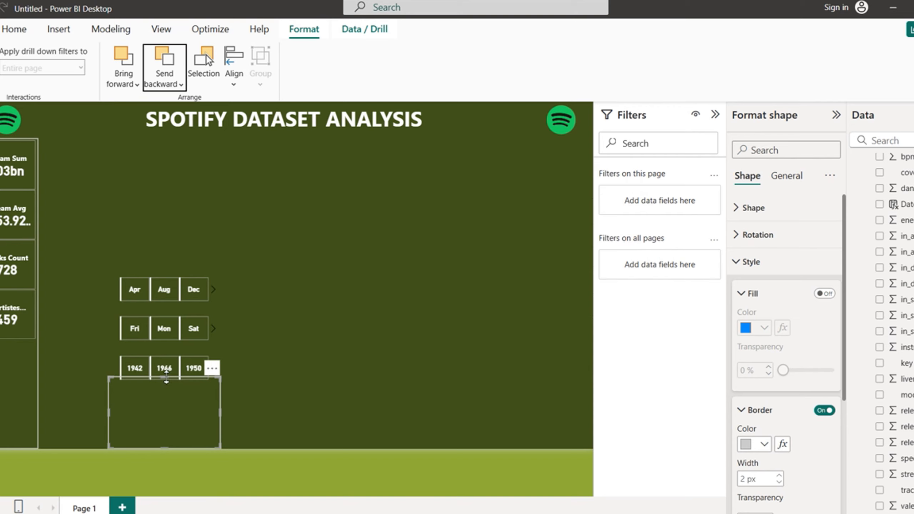
Step: Resize the rectangle's top and bottom to frame the three slicers, then select them all
{"action": "left_click_drag", "start_coordinate": [167, 378], "coordinate": [170, 262]}
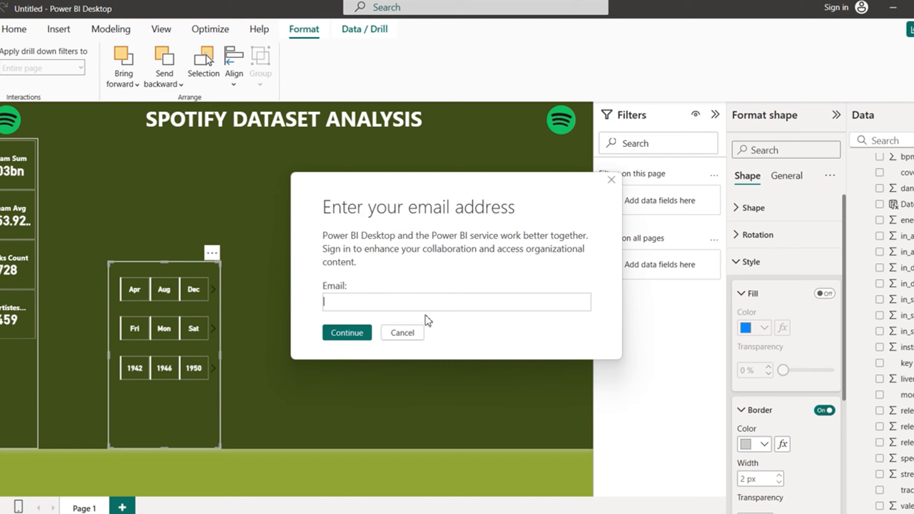
{"action": "left_click", "coordinate": [408, 332]}
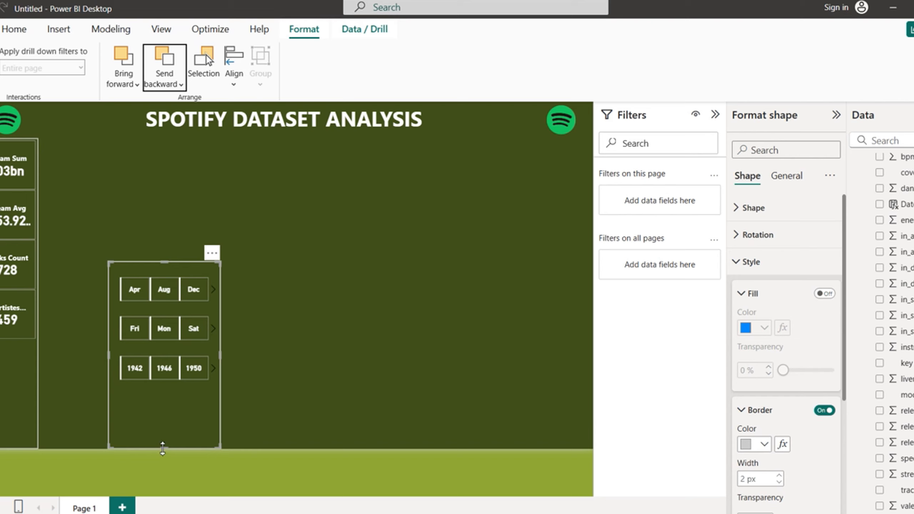
{"action": "left_click_drag", "start_coordinate": [163, 448], "coordinate": [180, 396]}
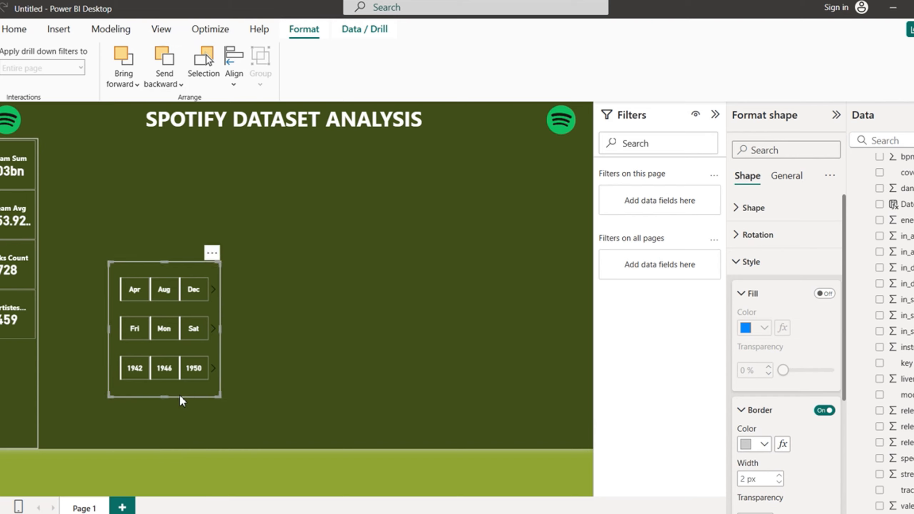
{"action": "left_click", "coordinate": [402, 331]}
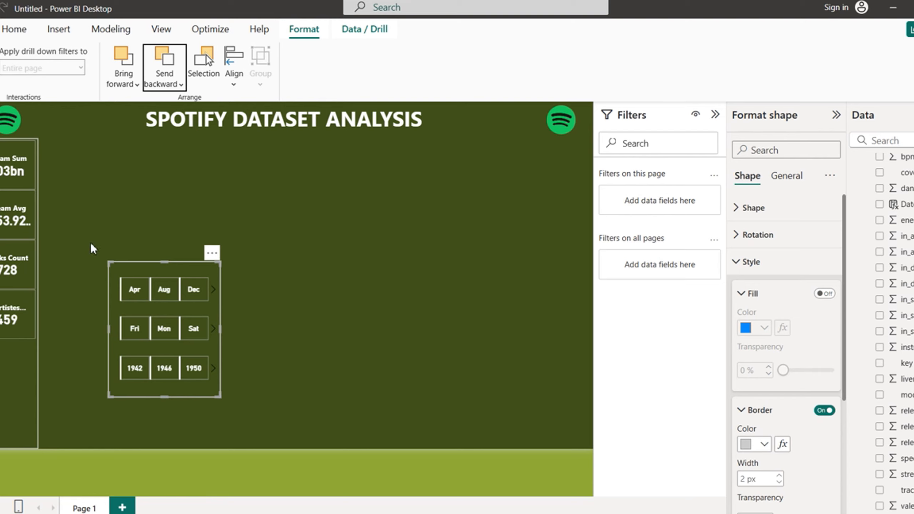
{"action": "left_click_drag", "start_coordinate": [89, 245], "coordinate": [233, 415]}
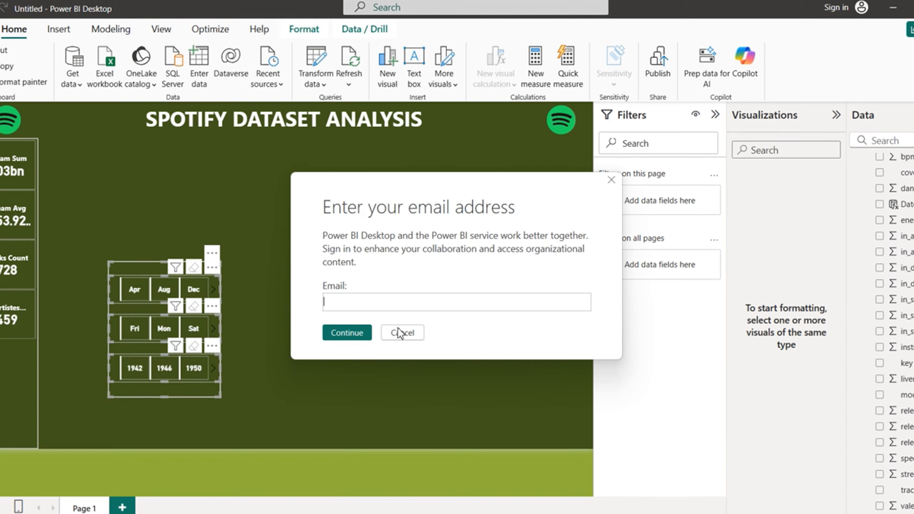
Step: Group the Month, Weekday and year slicers with the rectangle and move the group toward the page centre
{"action": "left_click", "coordinate": [401, 334]}
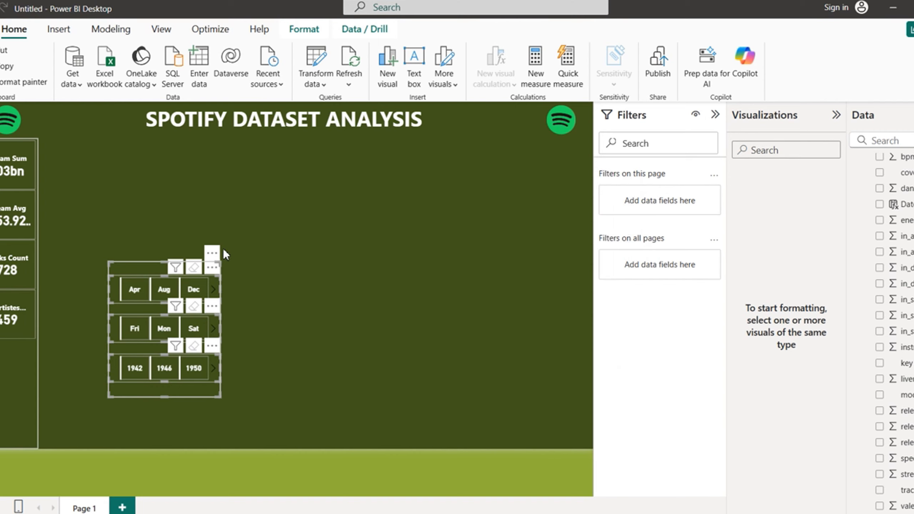
{"action": "left_click", "coordinate": [212, 253]}
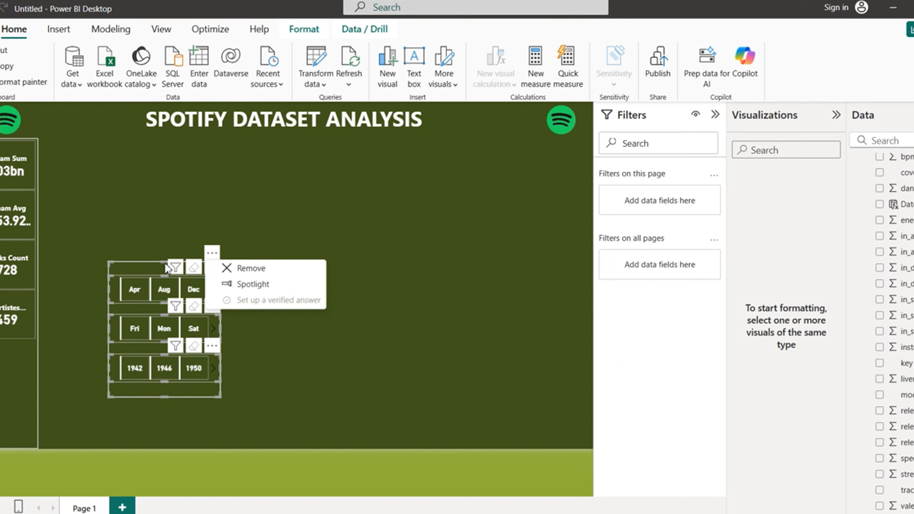
{"action": "right_click", "coordinate": [150, 263]}
{"action": "mouse_move", "coordinate": [153, 271]}
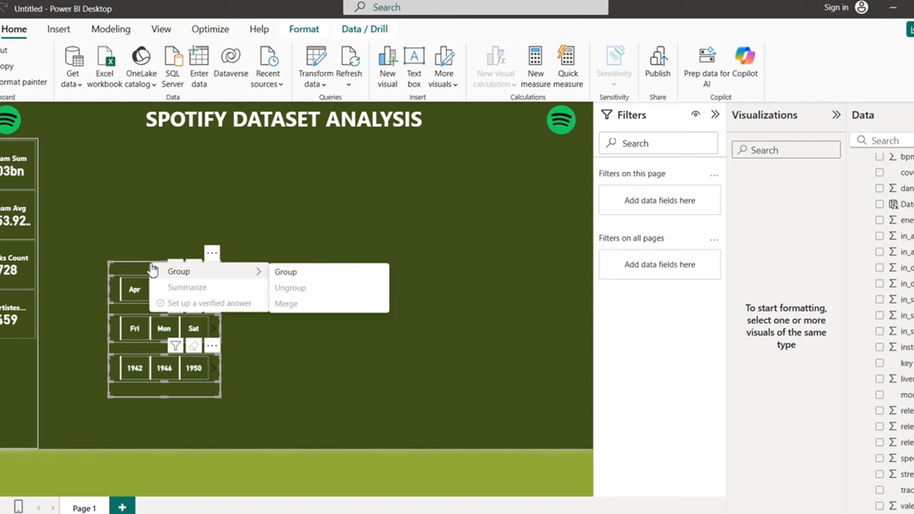
{"action": "left_click", "coordinate": [307, 274]}
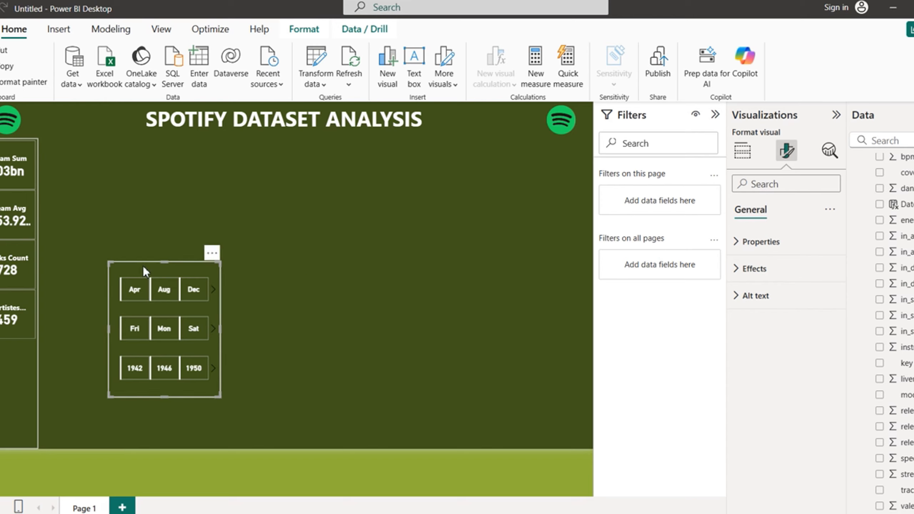
{"action": "left_click_drag", "start_coordinate": [143, 266], "coordinate": [178, 251]}
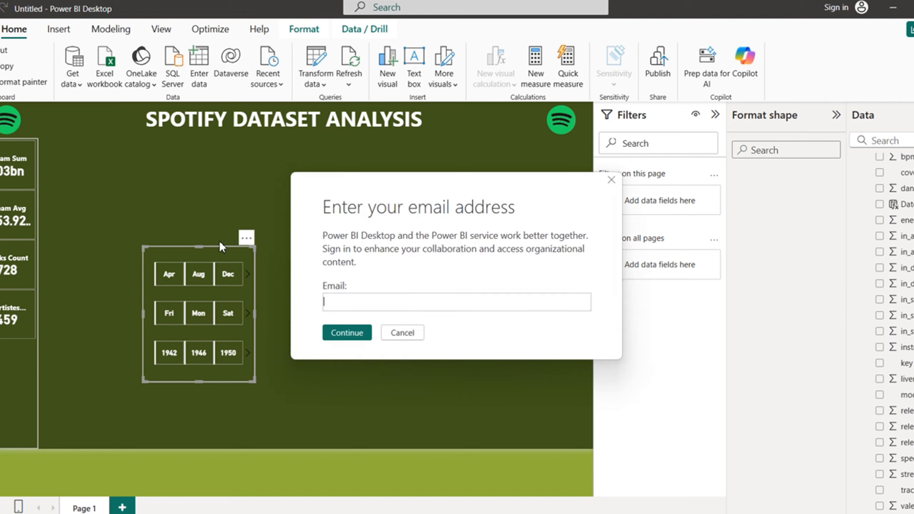
{"action": "left_click", "coordinate": [402, 334]}
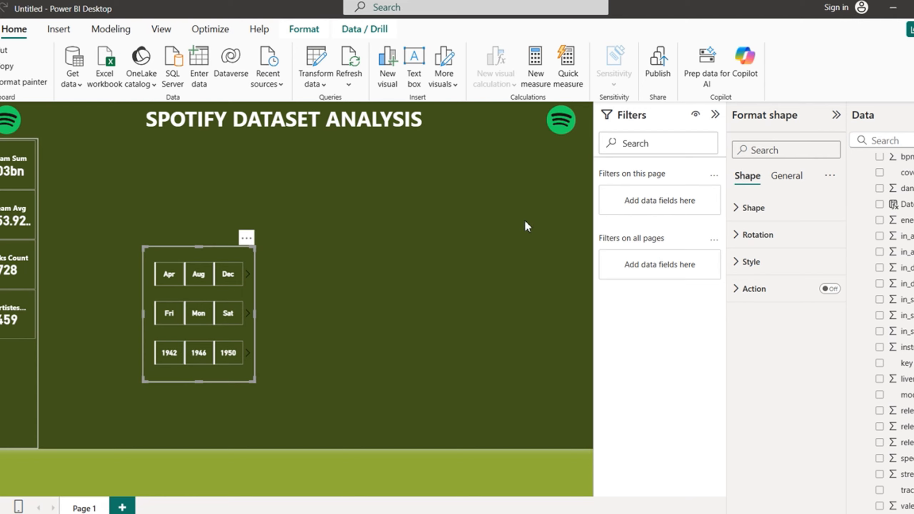
Step: Show the Bookmarks pane and add Bookmark 1
{"action": "left_click", "coordinate": [161, 32]}
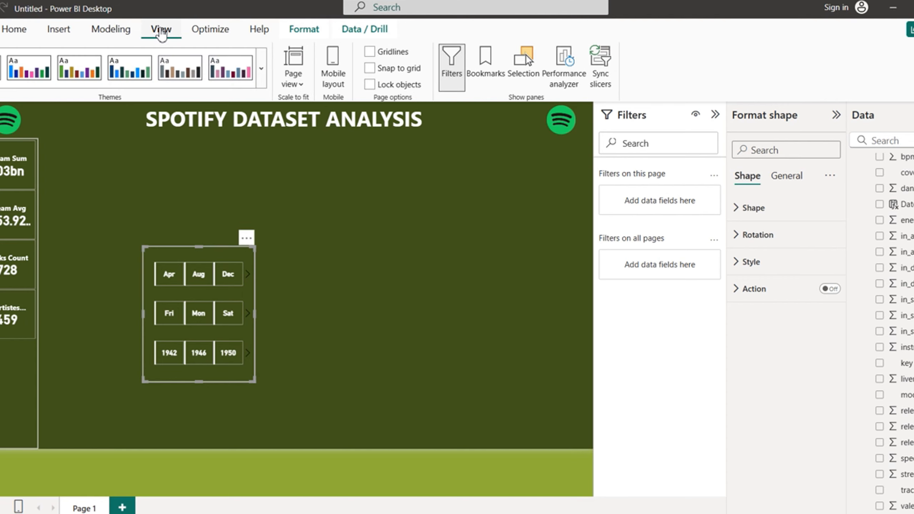
{"action": "left_click", "coordinate": [484, 70]}
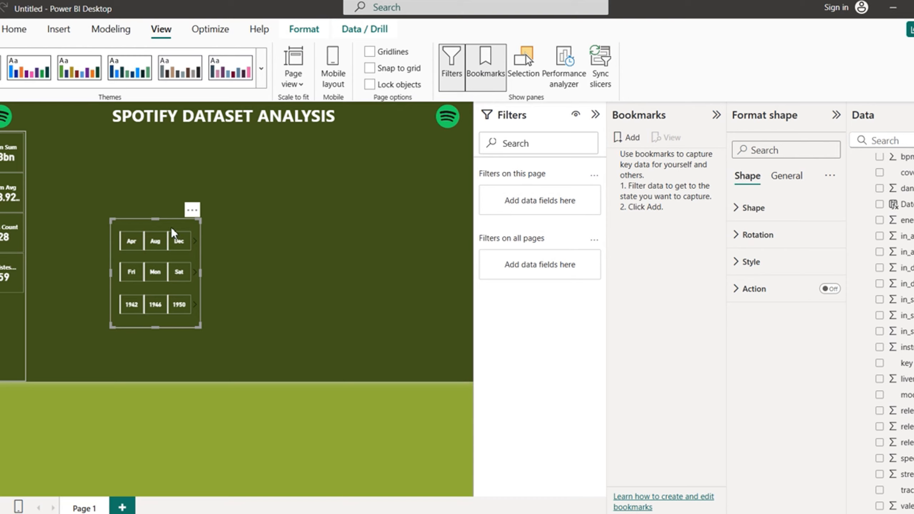
{"action": "left_click", "coordinate": [631, 145]}
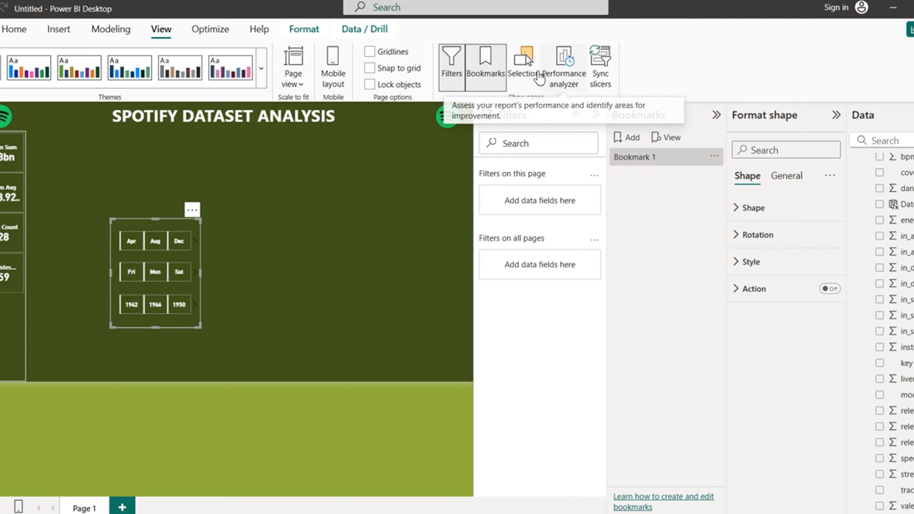
Step: Show the Selection pane, expand Group 1 and begin renaming it
{"action": "left_click", "coordinate": [526, 65]}
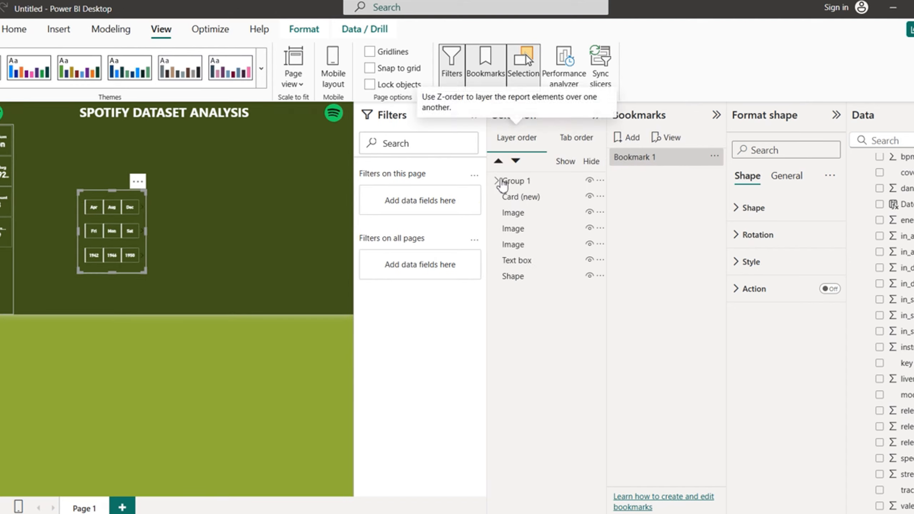
{"action": "left_click", "coordinate": [498, 181]}
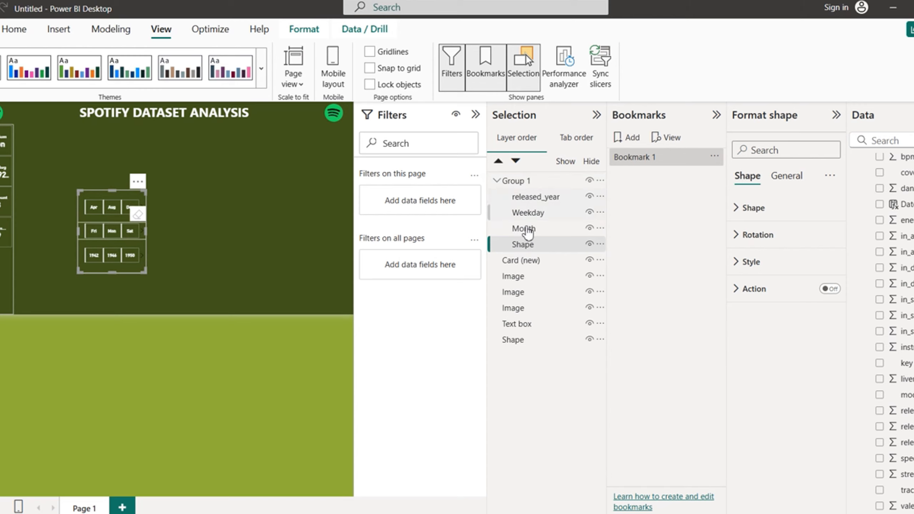
{"action": "double_click", "coordinate": [521, 184]}
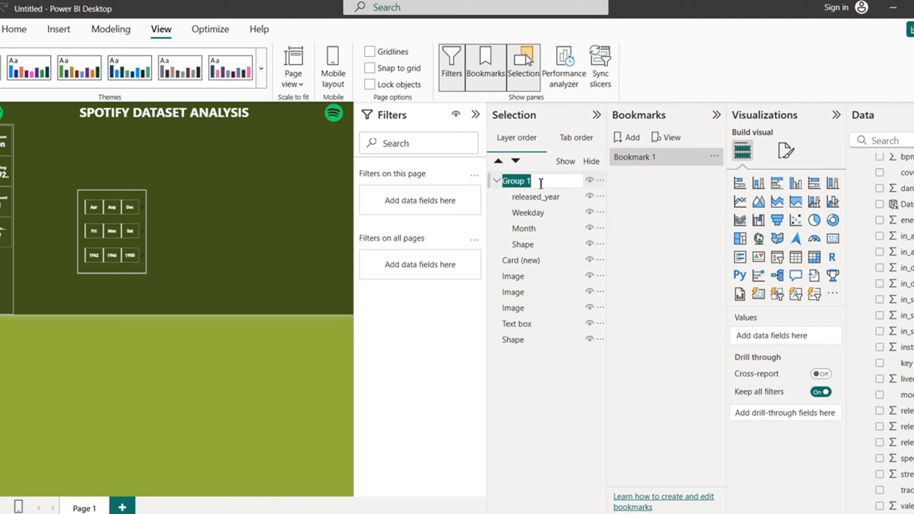
Step: Rename Group 1 to 'FILTER PANEL ON' and add a second bookmark
{"action": "type", "text": "FILTER PANEL"}
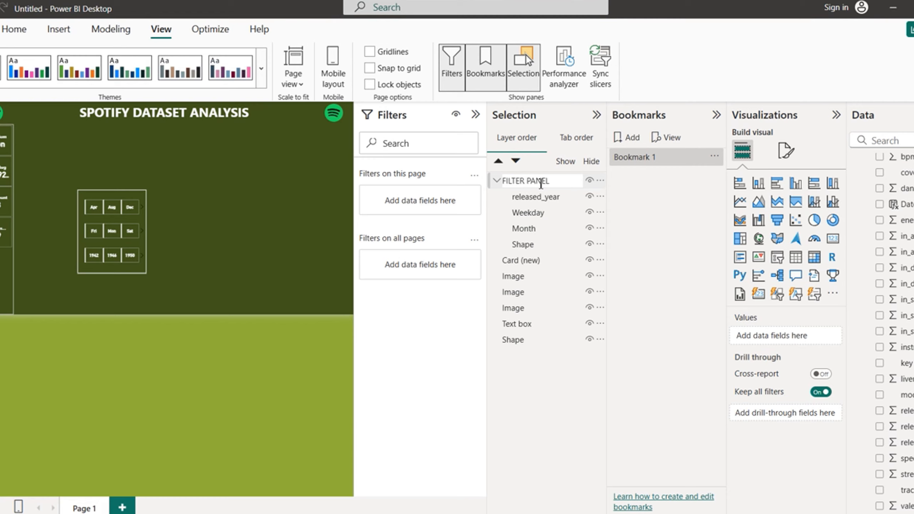
{"action": "type", "text": " ON"}
{"action": "key", "text": "Return"}
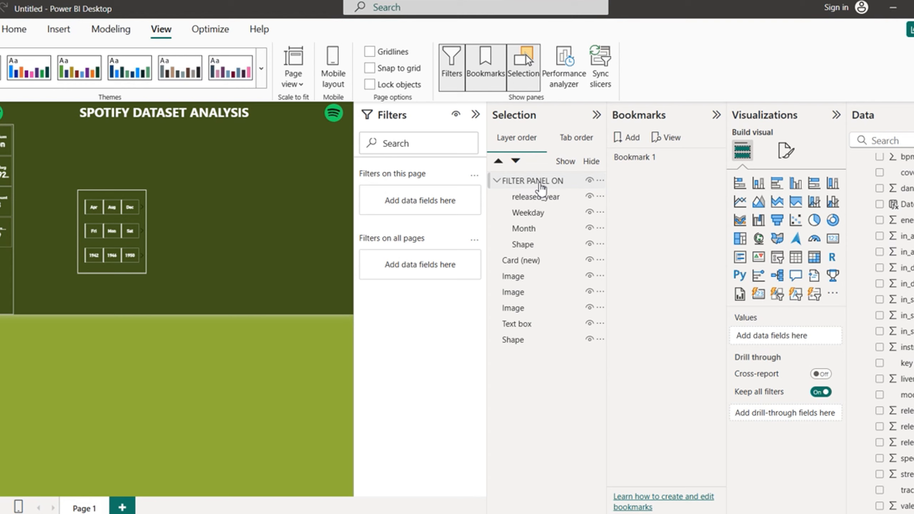
{"action": "left_click", "coordinate": [497, 181]}
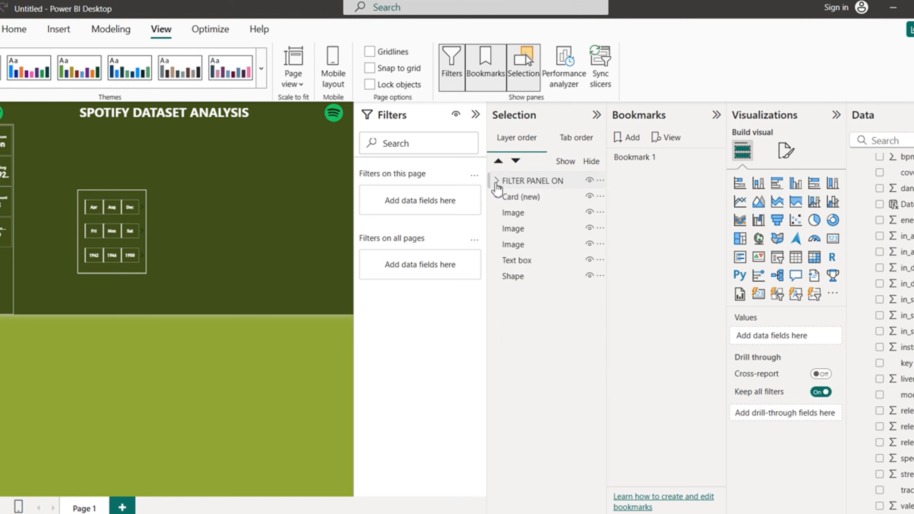
{"action": "left_click", "coordinate": [631, 144]}
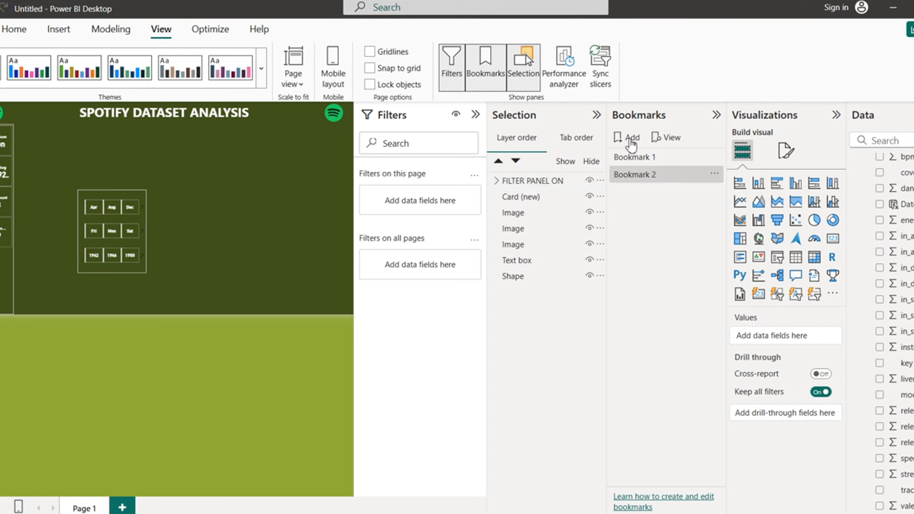
Step: Rename Bookmark 1 to 'FILTER PANEL ON'
{"action": "double_click", "coordinate": [658, 158]}
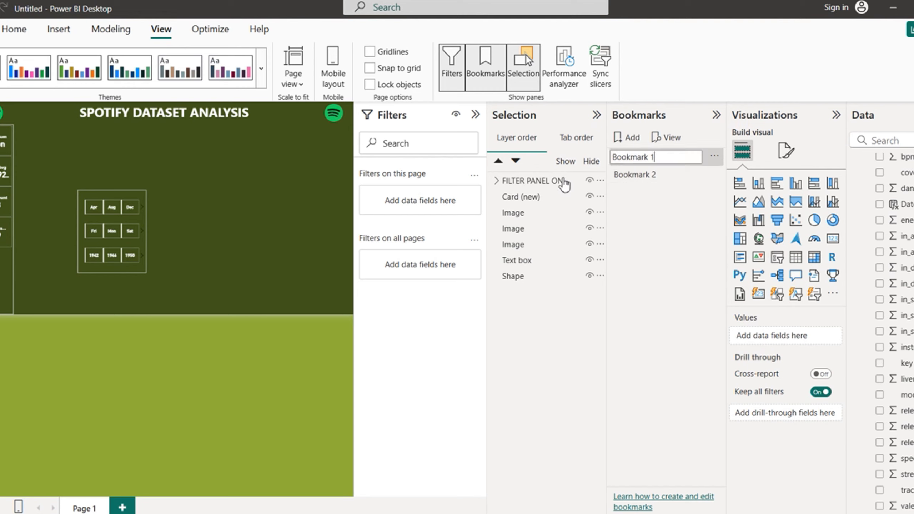
{"action": "left_click", "coordinate": [537, 183]}
{"action": "left_click", "coordinate": [538, 183]}
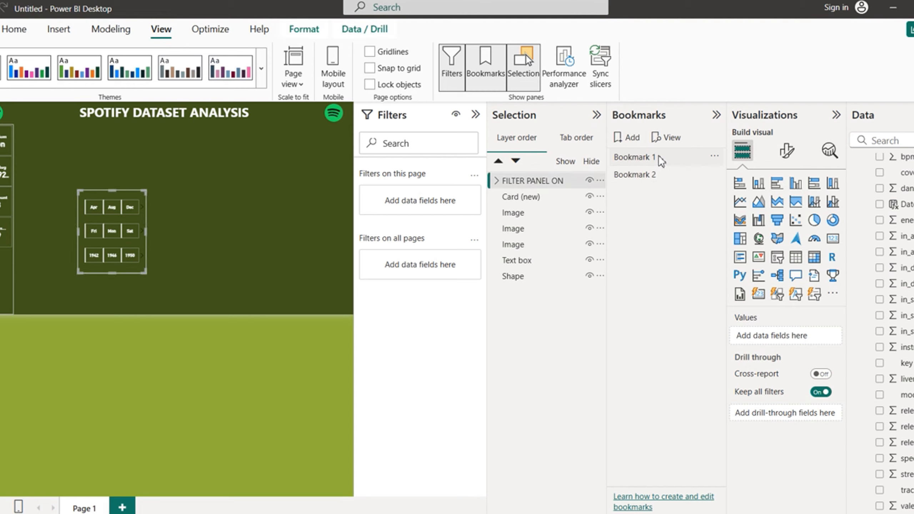
{"action": "double_click", "coordinate": [644, 158]}
{"action": "key", "text": "ctrl+a"}
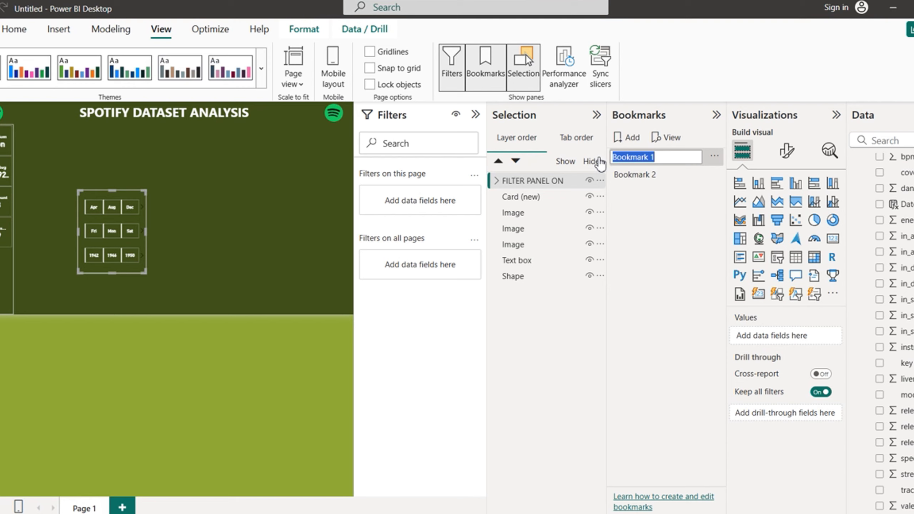
{"action": "type", "text": "FILTER PANEL ON"}
{"action": "key", "text": "Return"}
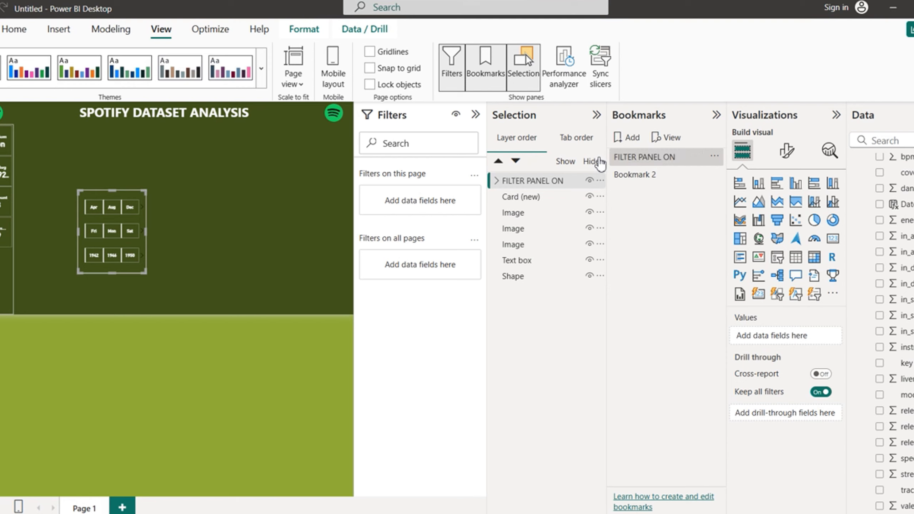
Step: Shorten the group's name to 'FILTER PANEL'
{"action": "double_click", "coordinate": [566, 183]}
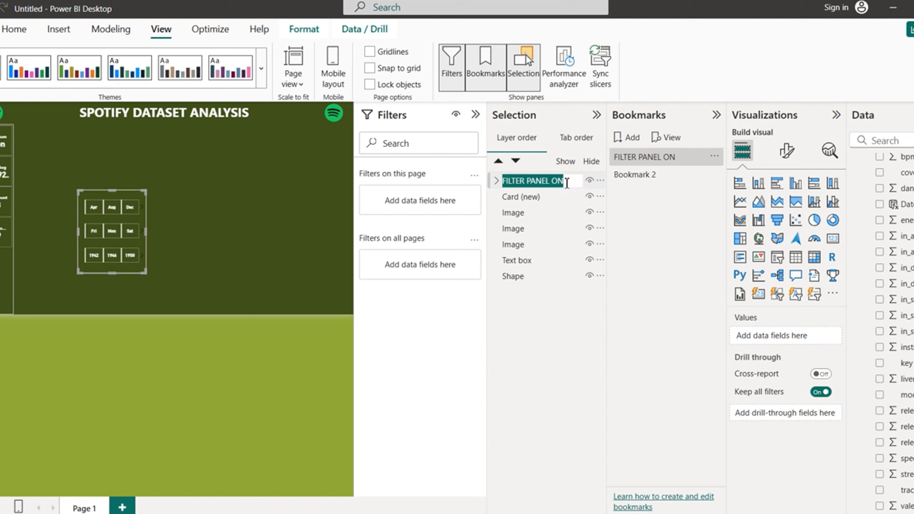
{"action": "left_click", "coordinate": [567, 183]}
{"action": "key", "text": "BackSpace"}
{"action": "key", "text": "BackSpace"}
{"action": "key", "text": "BackSpace"}
{"action": "key", "text": "Return"}
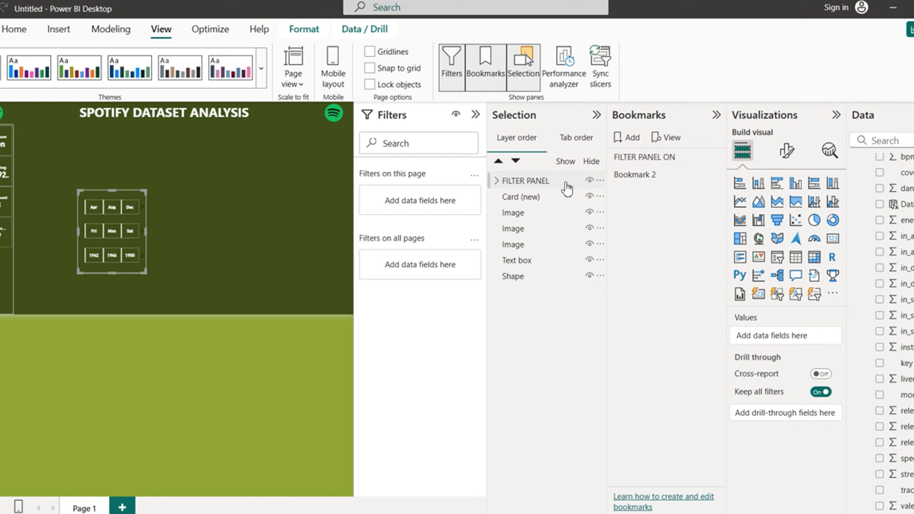
{"action": "left_click", "coordinate": [539, 184]}
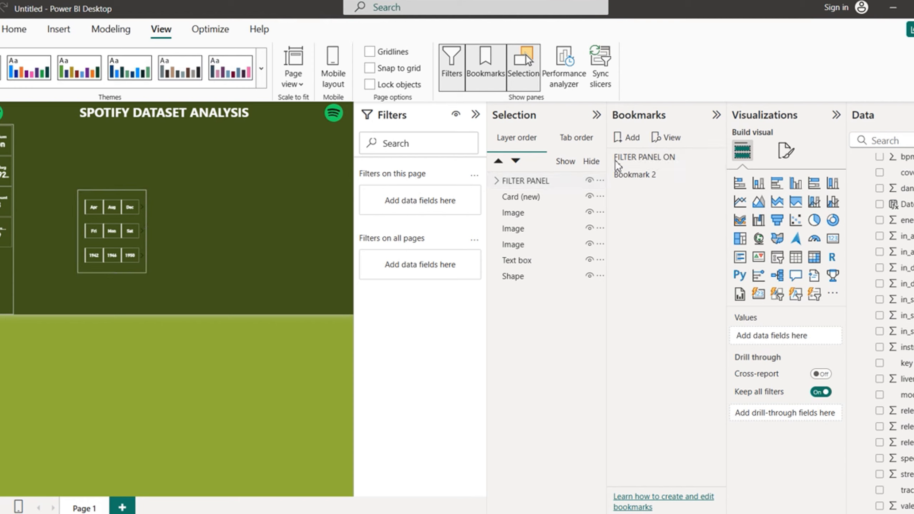
Step: Hide the FILTER PANEL group on the canvas
{"action": "left_click", "coordinate": [640, 159]}
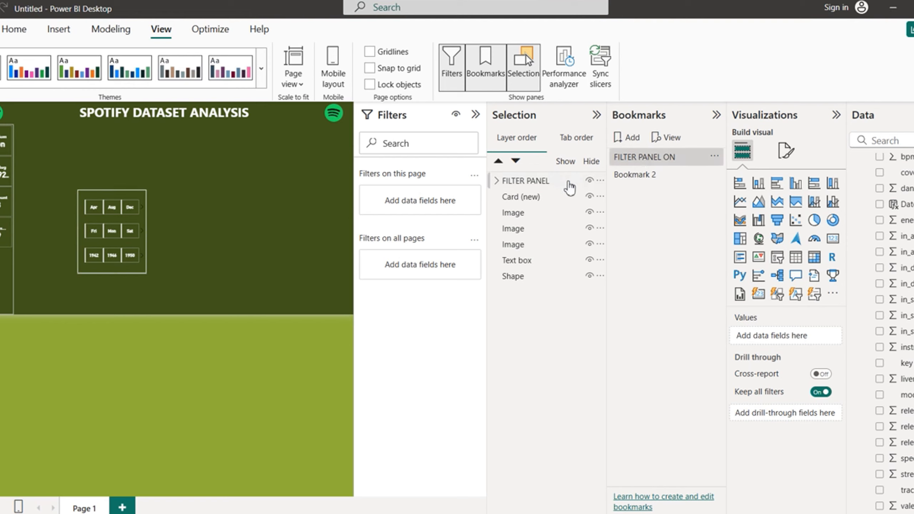
{"action": "left_click", "coordinate": [539, 183]}
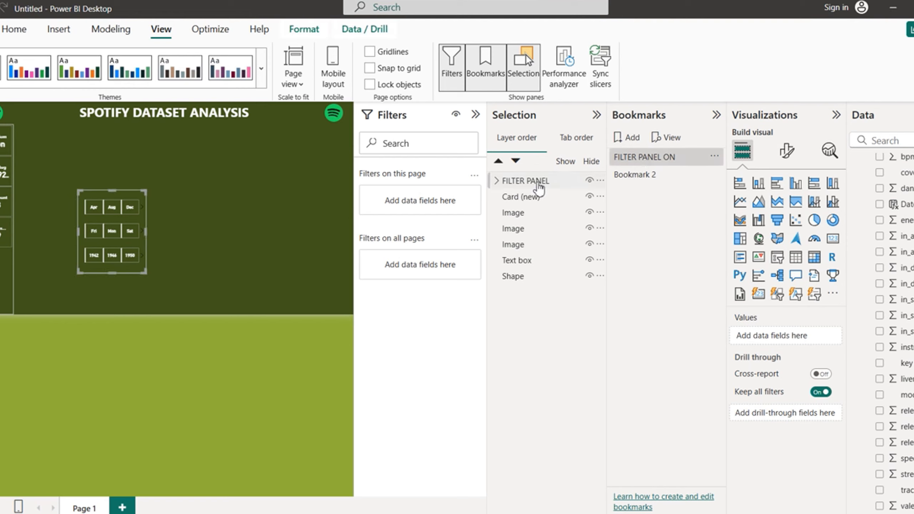
{"action": "left_click", "coordinate": [657, 159]}
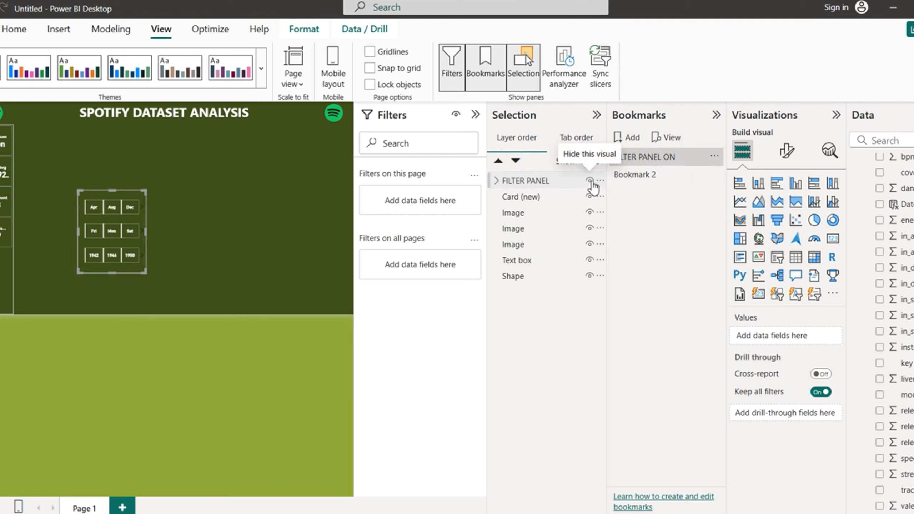
{"action": "left_click", "coordinate": [591, 181]}
Step: Rename Bookmark 2 to 'FILTER PANEL OFF'
{"action": "double_click", "coordinate": [647, 176]}
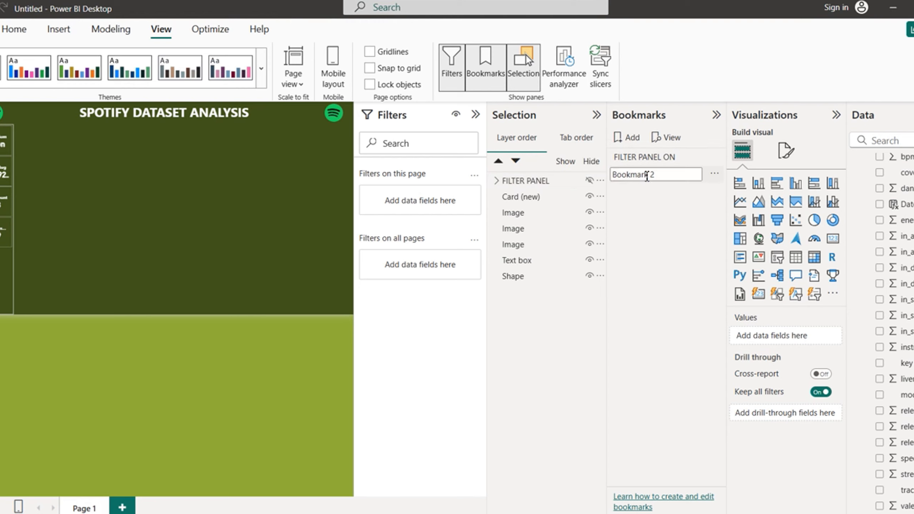
{"action": "key", "text": "BackSpace"}
{"action": "key", "text": "BackSpace"}
{"action": "key", "text": "BackSpace"}
{"action": "key", "text": "BackSpace"}
{"action": "key", "text": "BackSpace"}
{"action": "key", "text": "BackSpace"}
{"action": "key", "text": "BackSpace"}
{"action": "key", "text": "BackSpace"}
{"action": "key", "text": "BackSpace"}
{"action": "key", "text": "BackSpace"}
{"action": "type", "text": "FILTER PAN"}
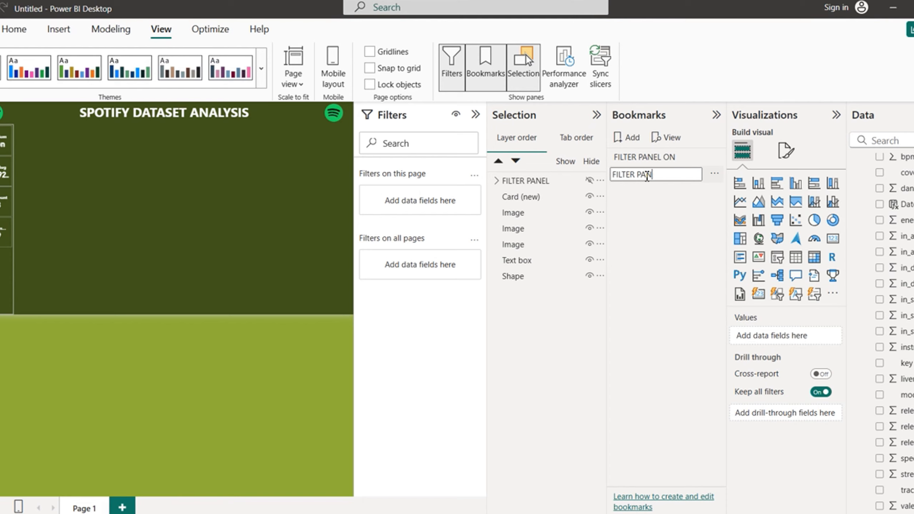
{"action": "type", "text": "EL OFF"}
{"action": "key", "text": "Return"}
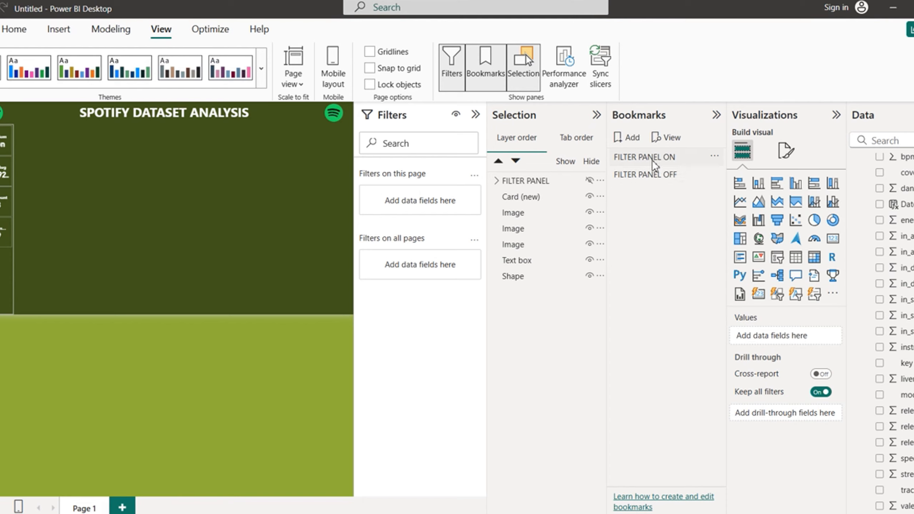
Step: Apply FILTER PANEL ON and toggle the filter panel's visibility to test it
{"action": "left_click", "coordinate": [654, 165]}
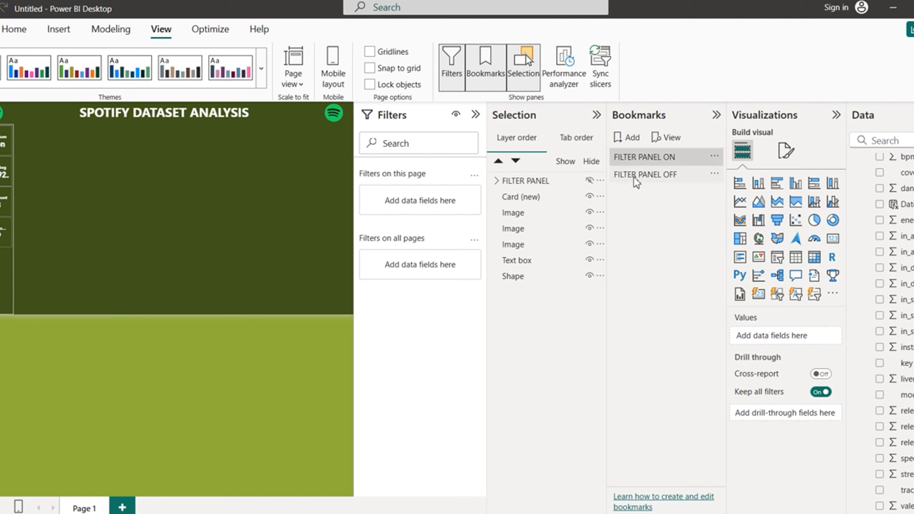
{"action": "left_click", "coordinate": [590, 180]}
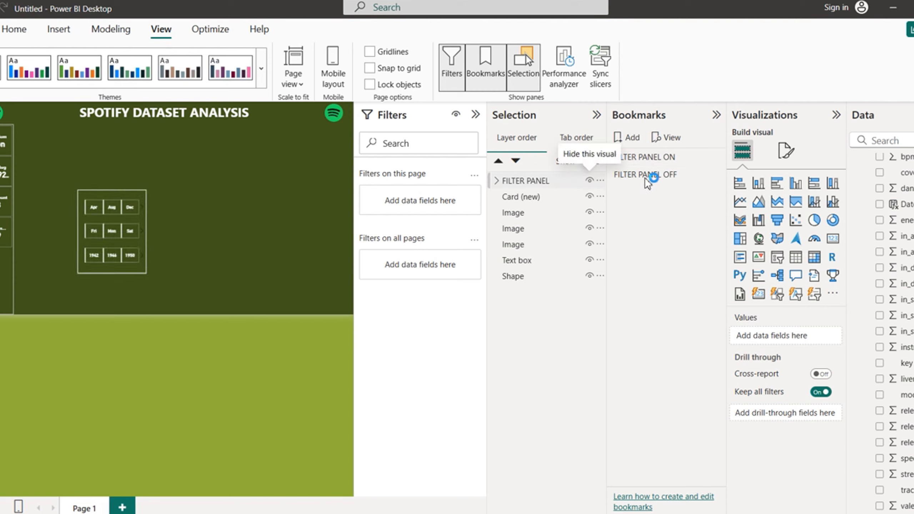
{"action": "left_click", "coordinate": [399, 336]}
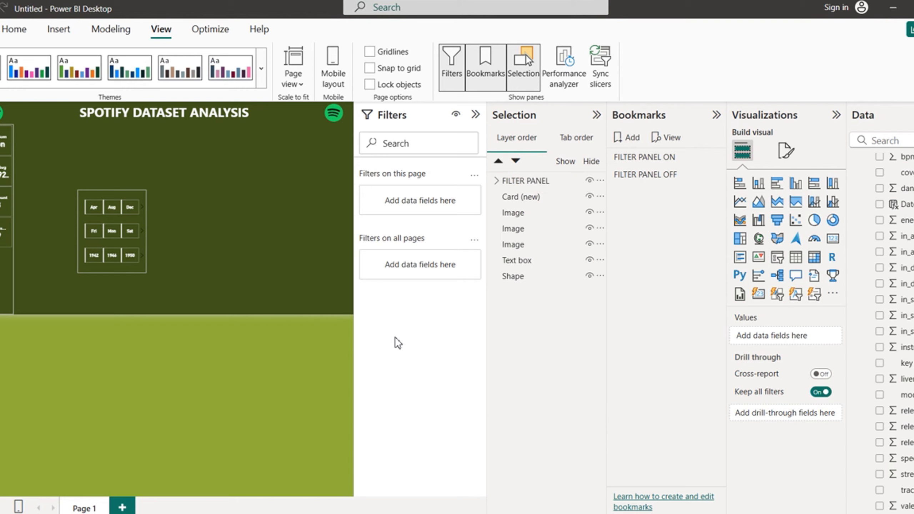
{"action": "left_click", "coordinate": [643, 156]}
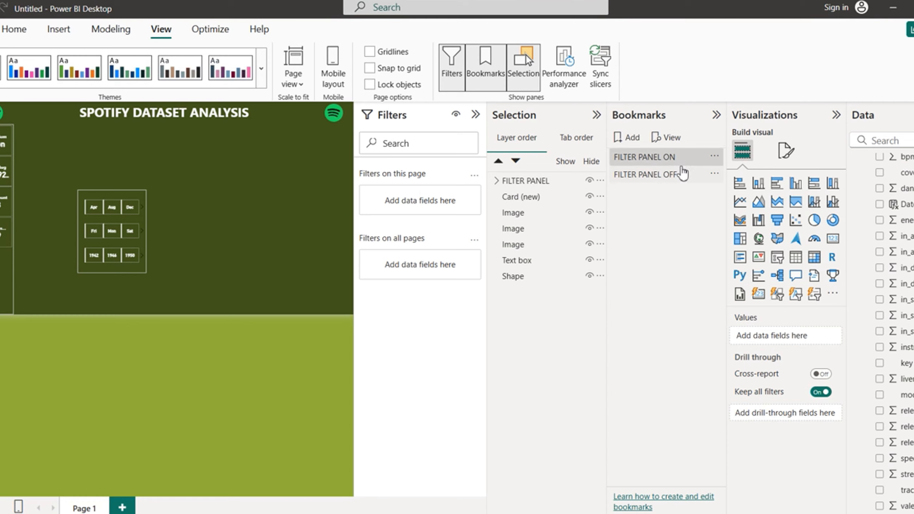
{"action": "left_click", "coordinate": [590, 180]}
{"action": "left_click", "coordinate": [590, 181]}
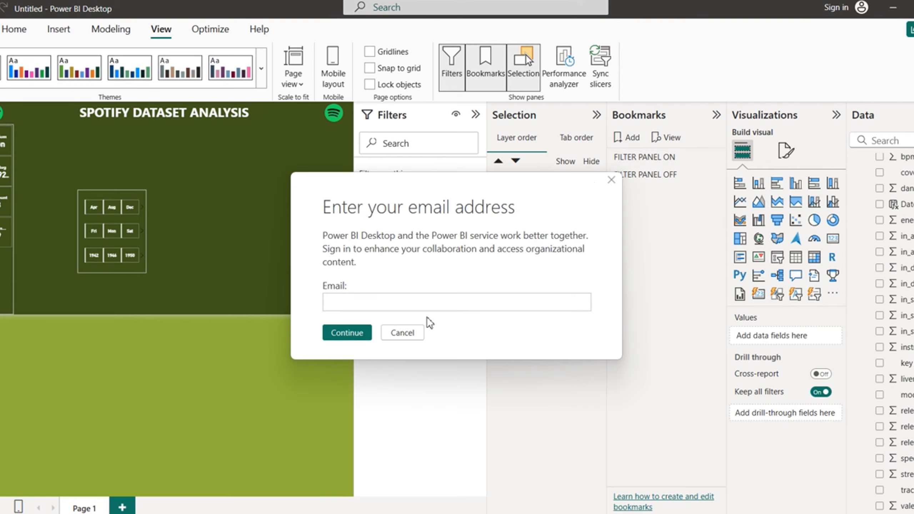
{"action": "left_click", "coordinate": [398, 334]}
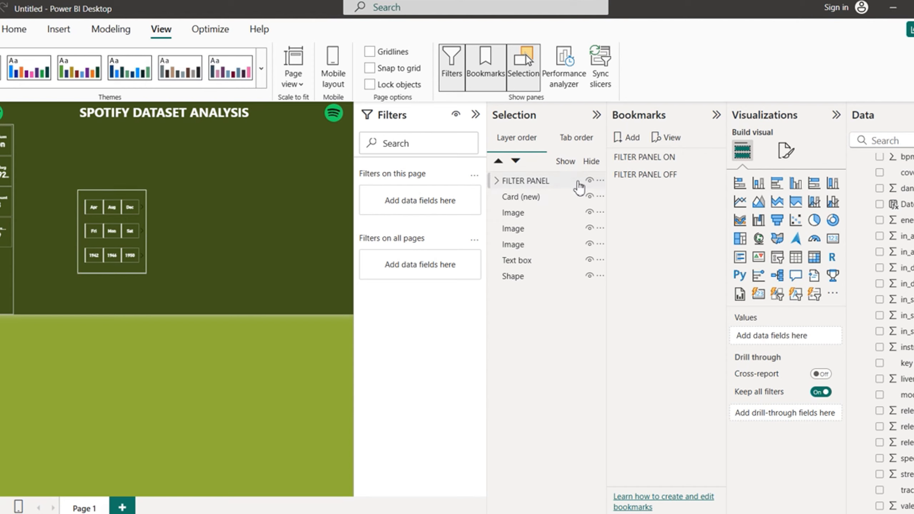
Step: Apply FILTER PANEL OFF, then make the filter panel visible again
{"action": "left_click", "coordinate": [590, 181]}
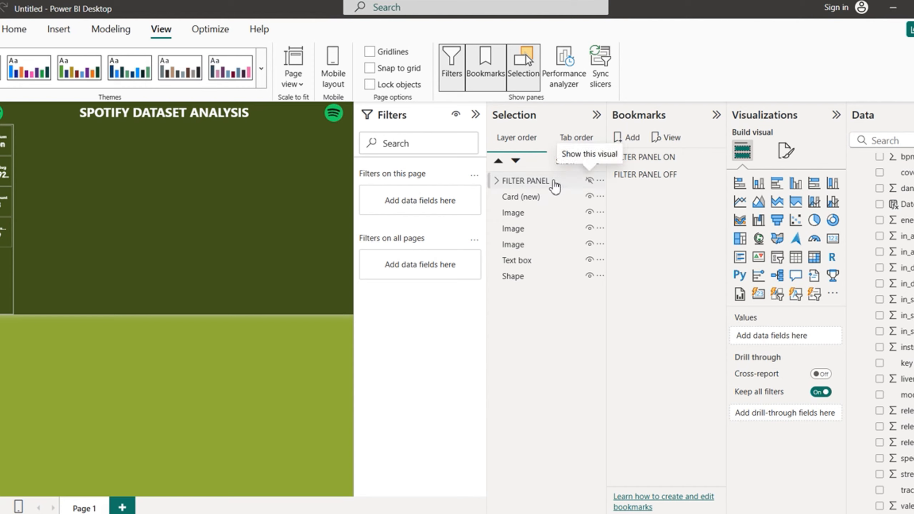
{"action": "left_click", "coordinate": [576, 181]}
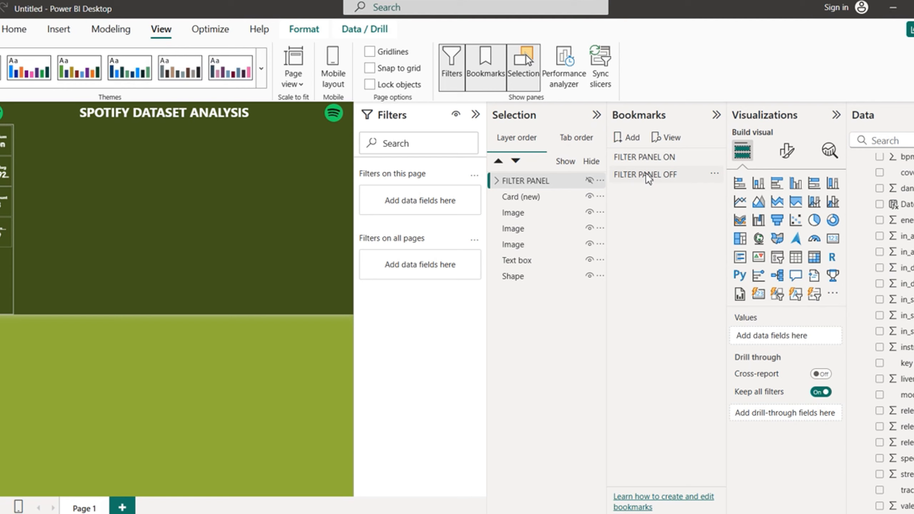
{"action": "left_click", "coordinate": [714, 175]}
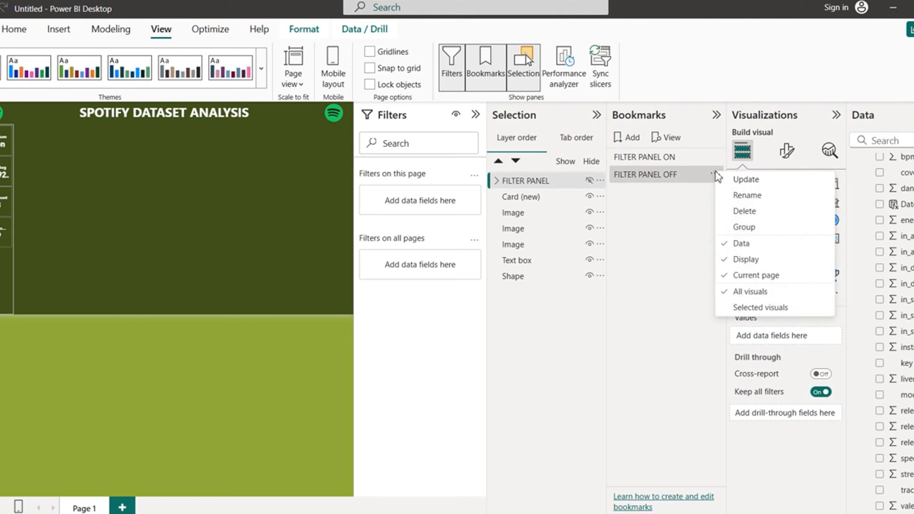
{"action": "left_click", "coordinate": [756, 180]}
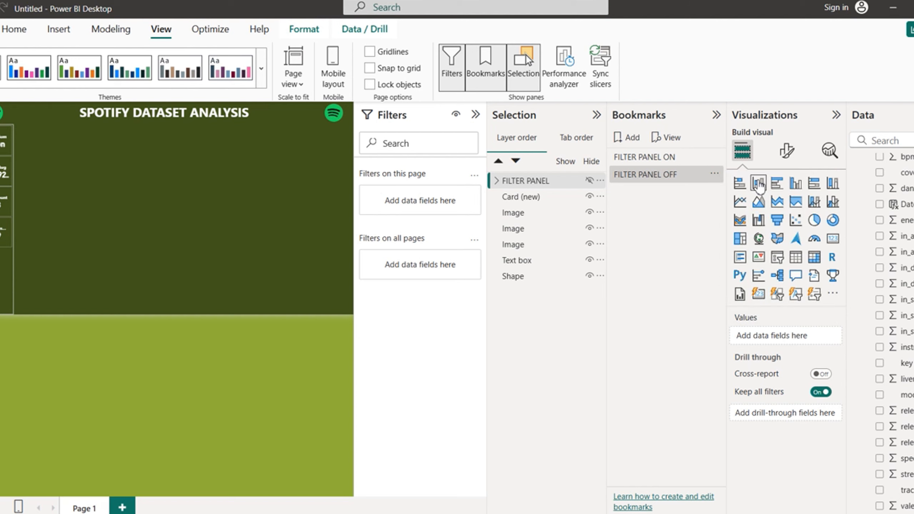
{"action": "left_click", "coordinate": [639, 176]}
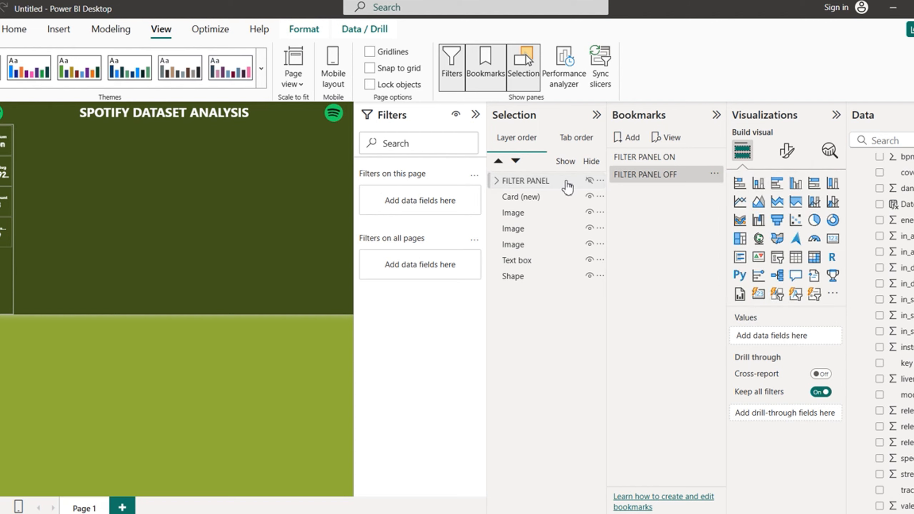
{"action": "left_click", "coordinate": [590, 180]}
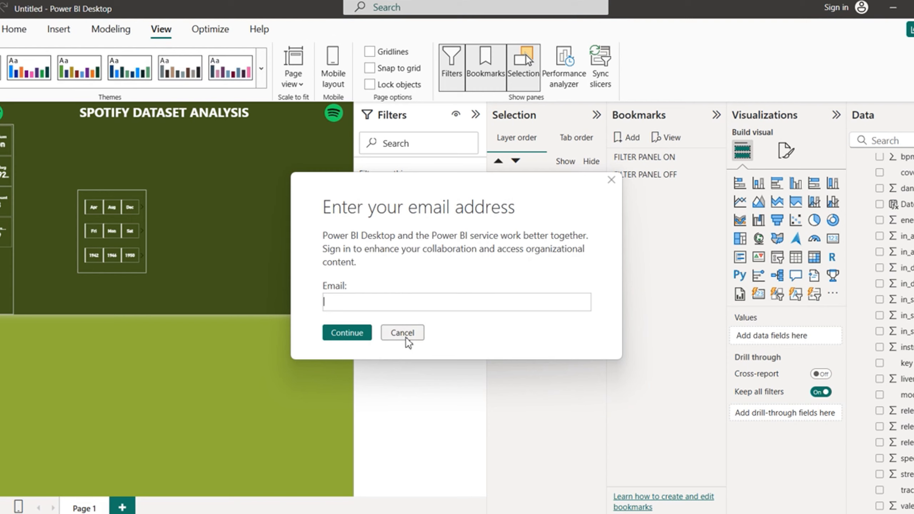
{"action": "left_click", "coordinate": [407, 340]}
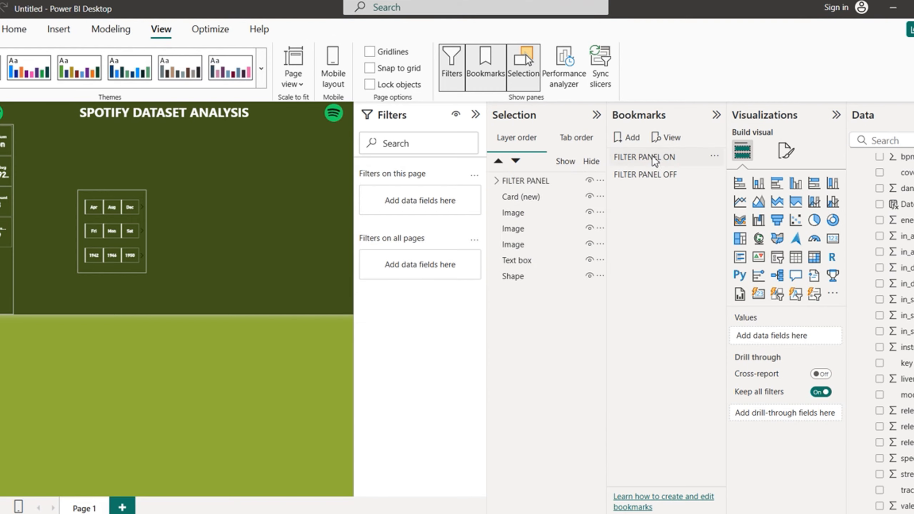
Step: Update FILTER PANEL ON with the visible panel and limit it to selected visuals
{"action": "left_click", "coordinate": [715, 156]}
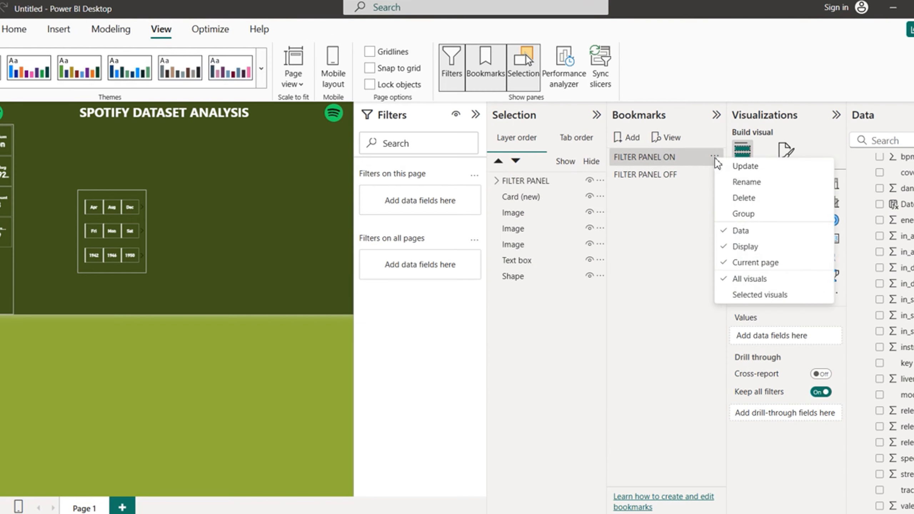
{"action": "left_click", "coordinate": [757, 167]}
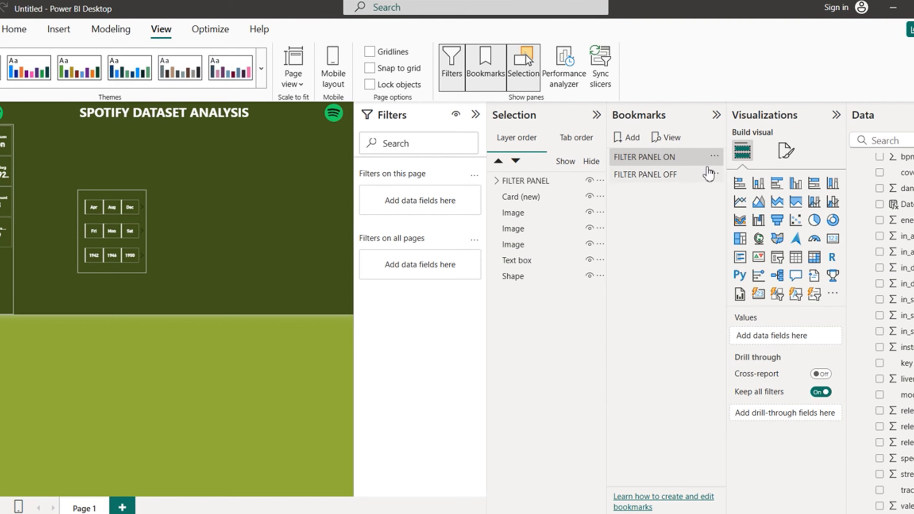
{"action": "left_click", "coordinate": [716, 156]}
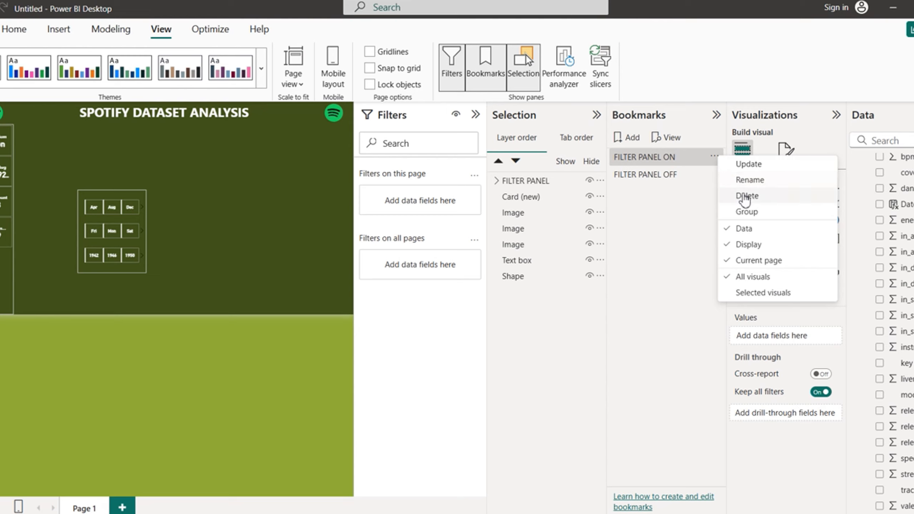
{"action": "left_click", "coordinate": [742, 293]}
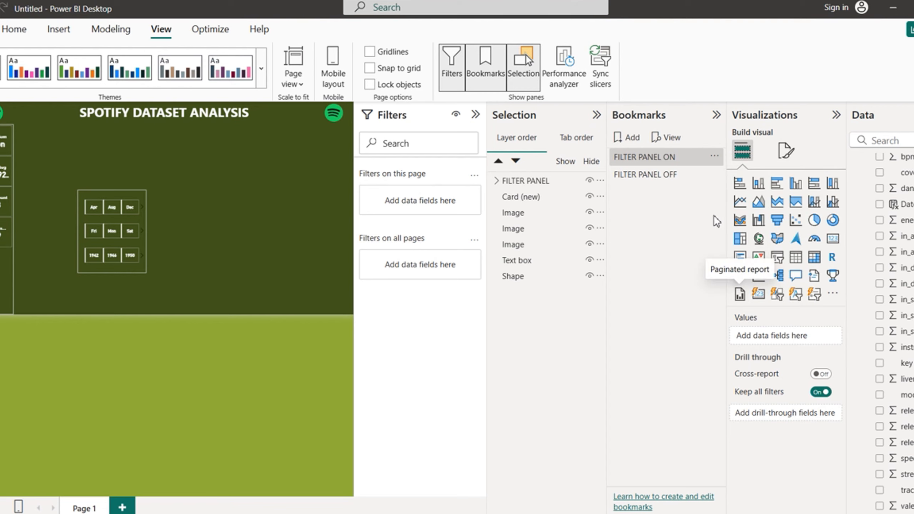
{"action": "left_click", "coordinate": [715, 157]}
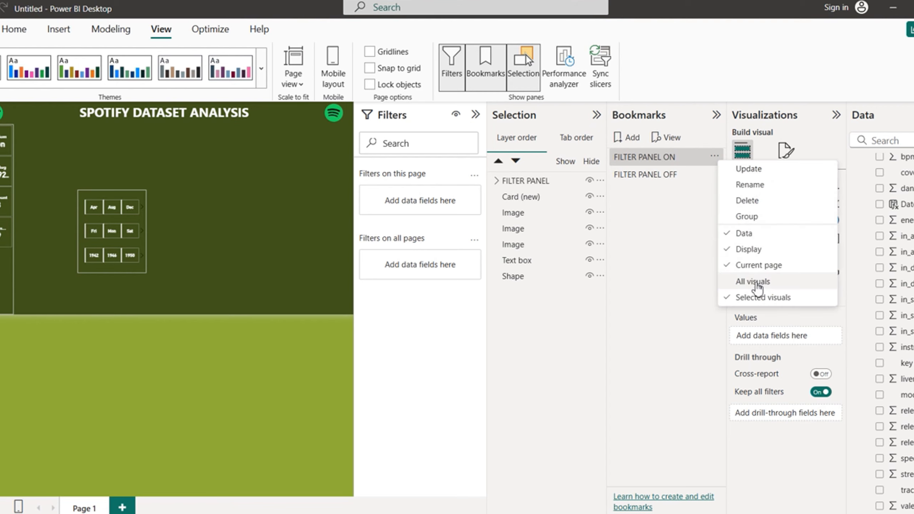
Step: Apply FILTER PANEL OFF, check its options, then return to FILTER PANEL ON
{"action": "left_click", "coordinate": [689, 175]}
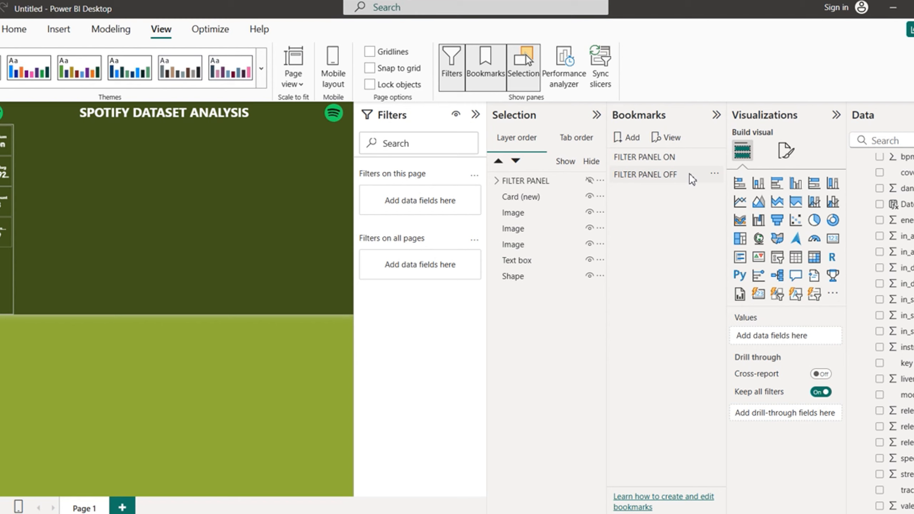
{"action": "left_click", "coordinate": [716, 175]}
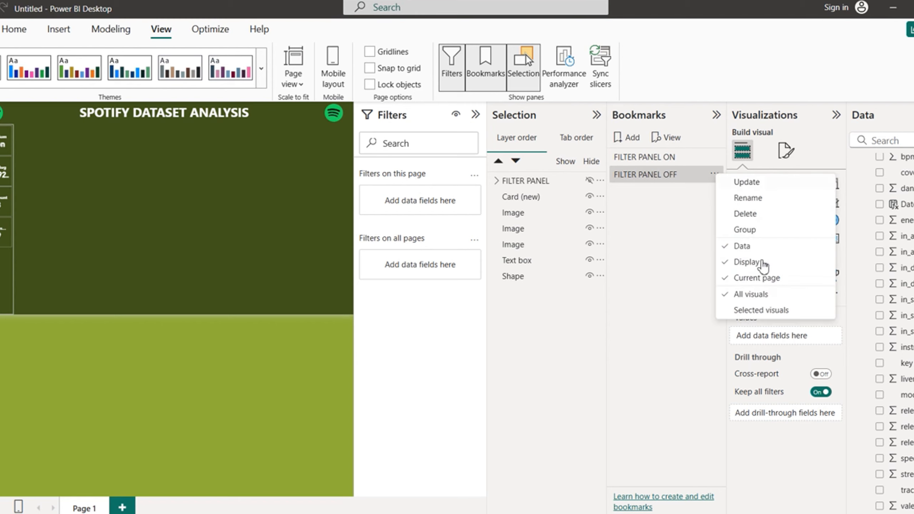
{"action": "left_click", "coordinate": [743, 307]}
{"action": "left_click", "coordinate": [674, 158]}
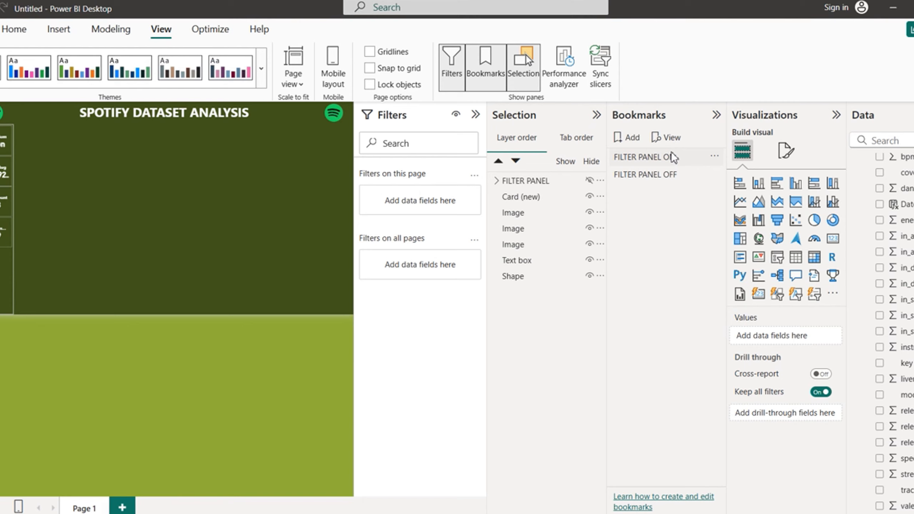
{"action": "double_click", "coordinate": [649, 157]}
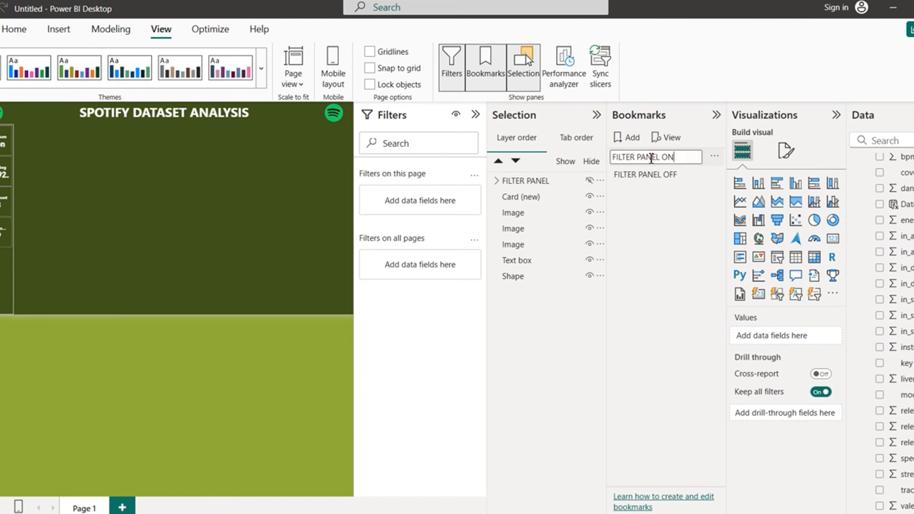
{"action": "left_click", "coordinate": [669, 214]}
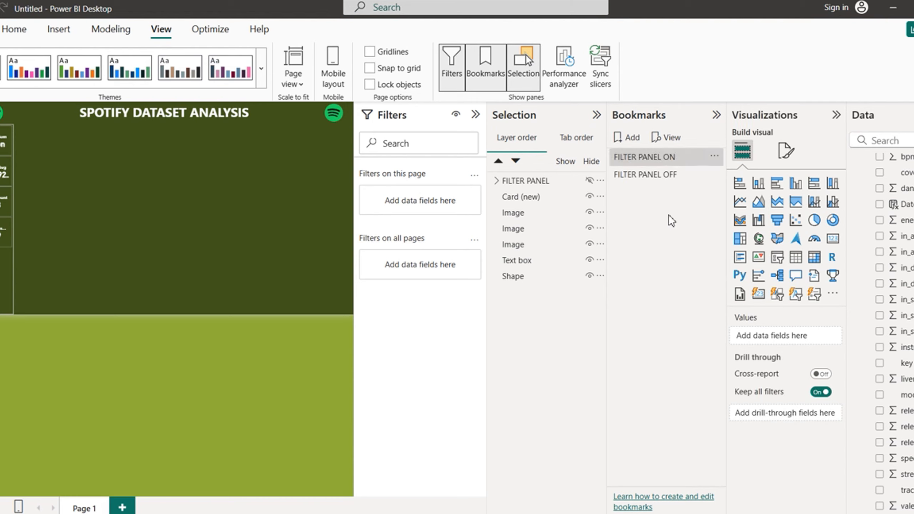
Step: Delete the old FILTER PANEL ON bookmark and make the filter panel visual visible again
{"action": "right_click", "coordinate": [696, 161]}
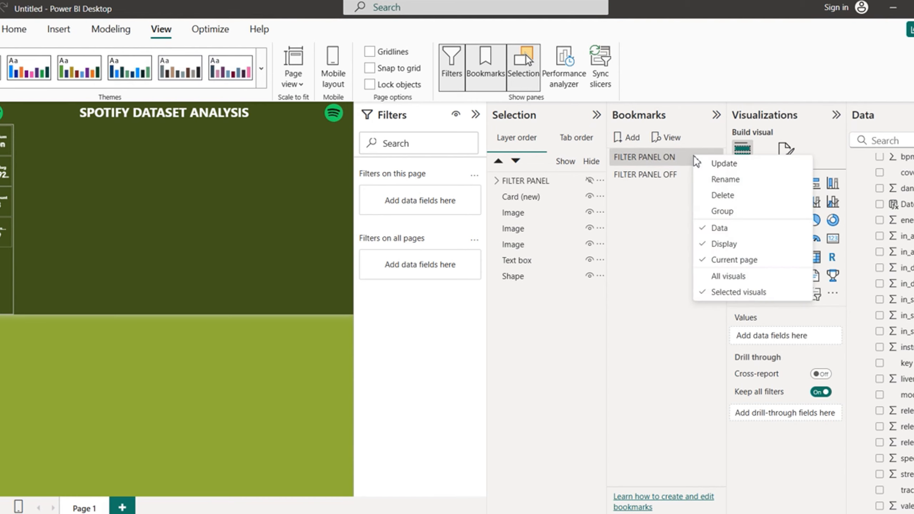
{"action": "left_click", "coordinate": [726, 196]}
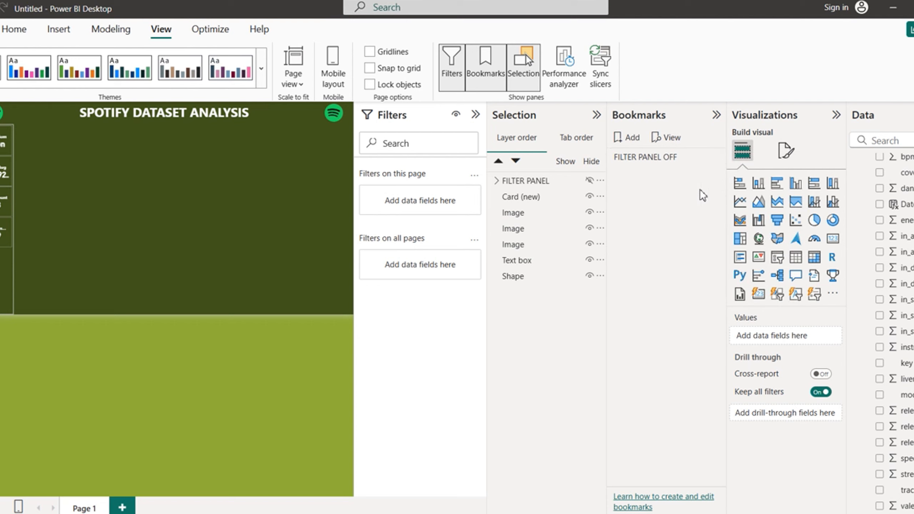
{"action": "left_click", "coordinate": [590, 181]}
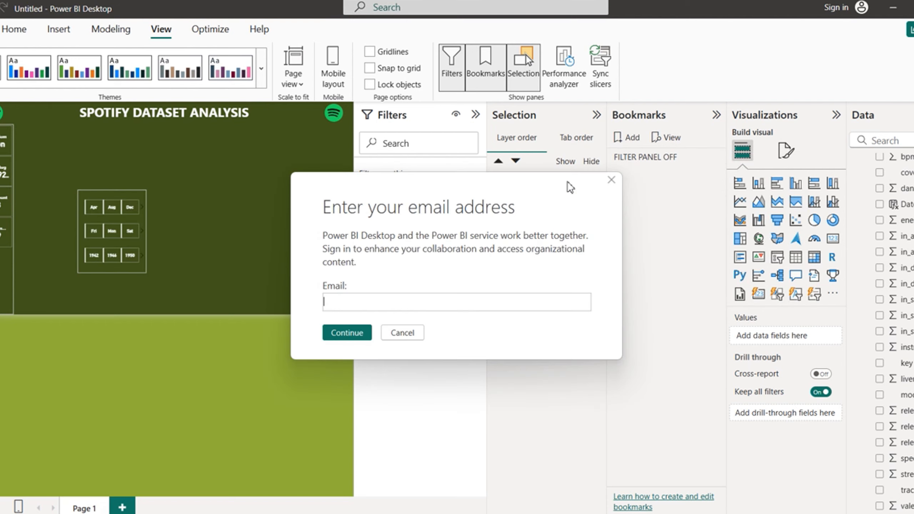
{"action": "left_click", "coordinate": [612, 180]}
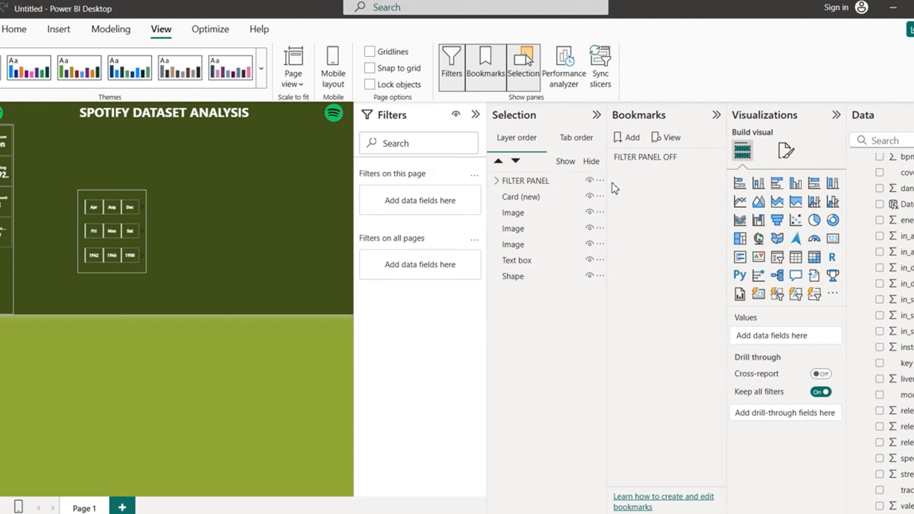
Step: With the filter panel selected, add a new bookmark and rename it FILTER PANEL ON
{"action": "left_click", "coordinate": [557, 189]}
{"action": "left_click", "coordinate": [633, 140]}
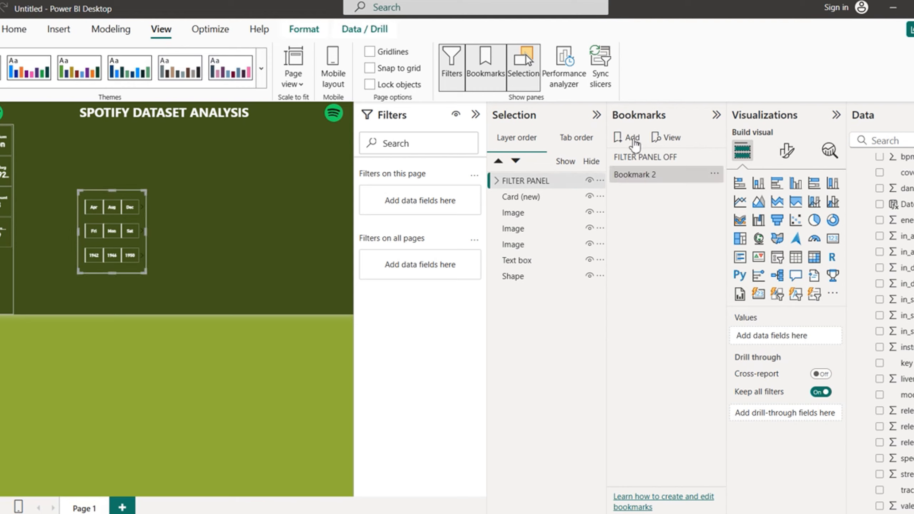
{"action": "double_click", "coordinate": [665, 177]}
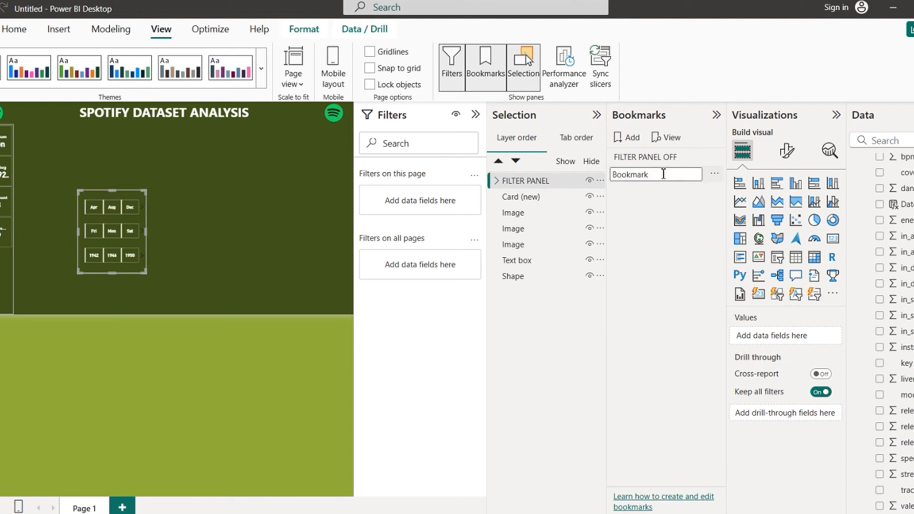
{"action": "key", "text": "BackSpace"}
{"action": "key", "text": "BackSpace"}
{"action": "key", "text": "BackSpace"}
{"action": "key", "text": "BackSpace"}
{"action": "key", "text": "BackSpace"}
{"action": "key", "text": "BackSpace"}
{"action": "type", "text": "FILTER PANEL ON"}
{"action": "key", "text": "Return"}
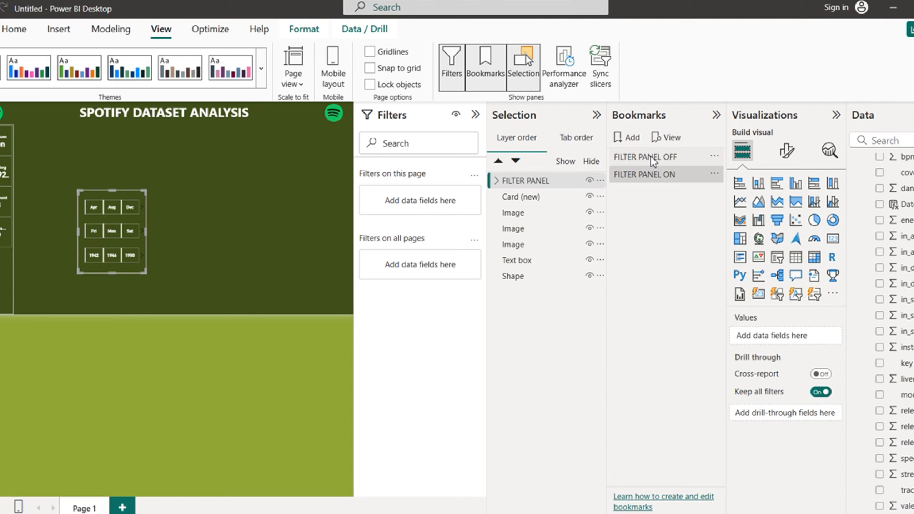
Step: Switch between FILTER PANEL OFF and FILTER PANEL ON twice to confirm the slicer hides and reappears
{"action": "left_click", "coordinate": [650, 156]}
{"action": "left_click", "coordinate": [645, 175]}
{"action": "left_click", "coordinate": [409, 338]}
{"action": "left_click", "coordinate": [647, 160]}
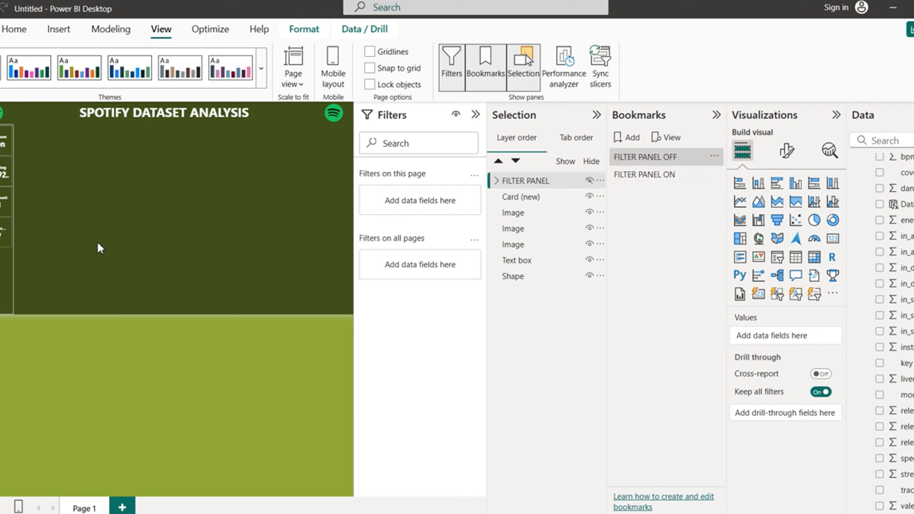
{"action": "left_click", "coordinate": [649, 174]}
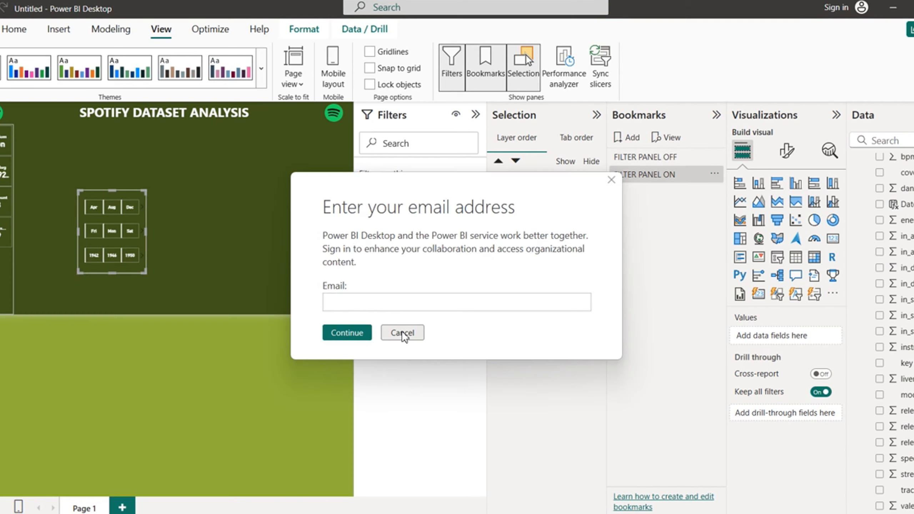
{"action": "left_click", "coordinate": [403, 333]}
Step: Collapse the Bookmarks and Selection panes and insert the FILTER-removebg-preview image
{"action": "left_click", "coordinate": [716, 115]}
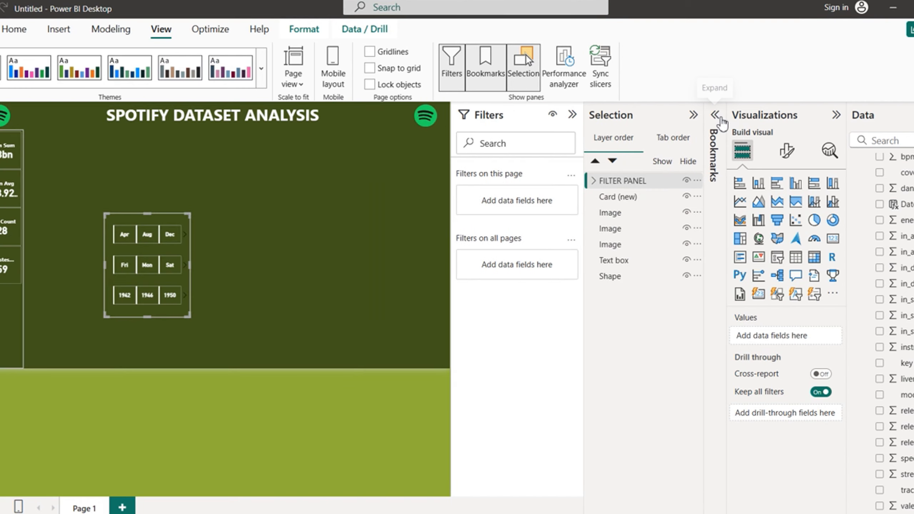
{"action": "left_click", "coordinate": [697, 115]}
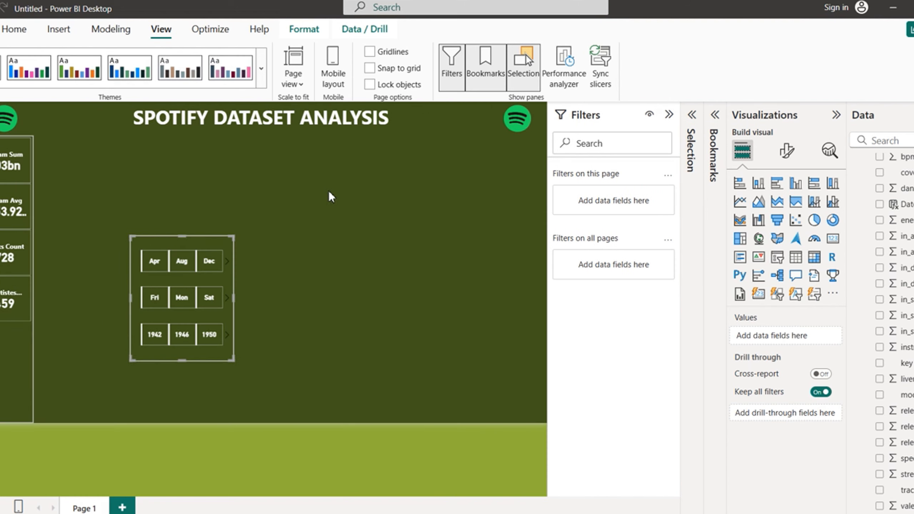
{"action": "left_click", "coordinate": [15, 33]}
{"action": "left_click", "coordinate": [63, 33]}
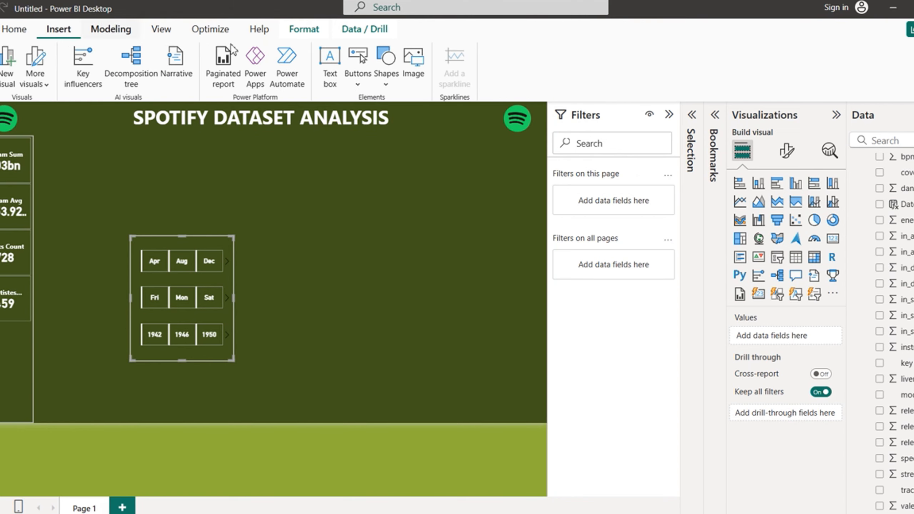
{"action": "left_click", "coordinate": [416, 69]}
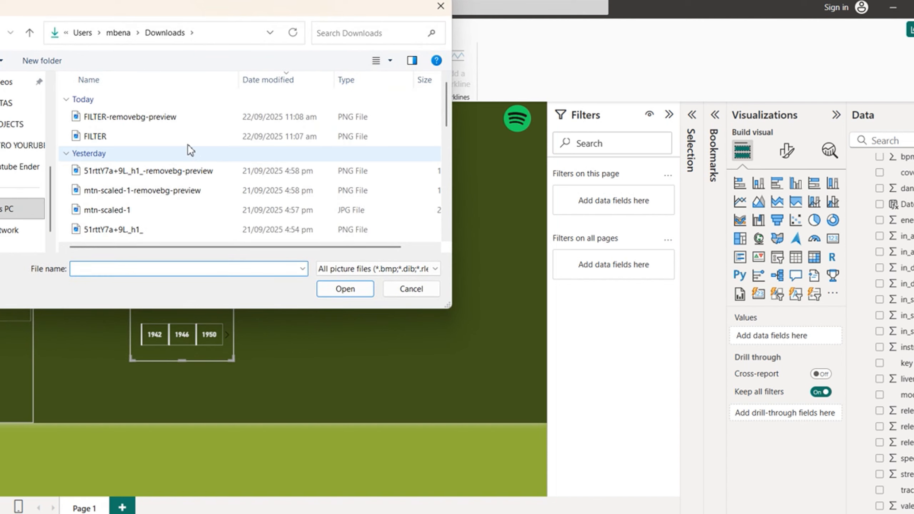
{"action": "left_click", "coordinate": [157, 121]}
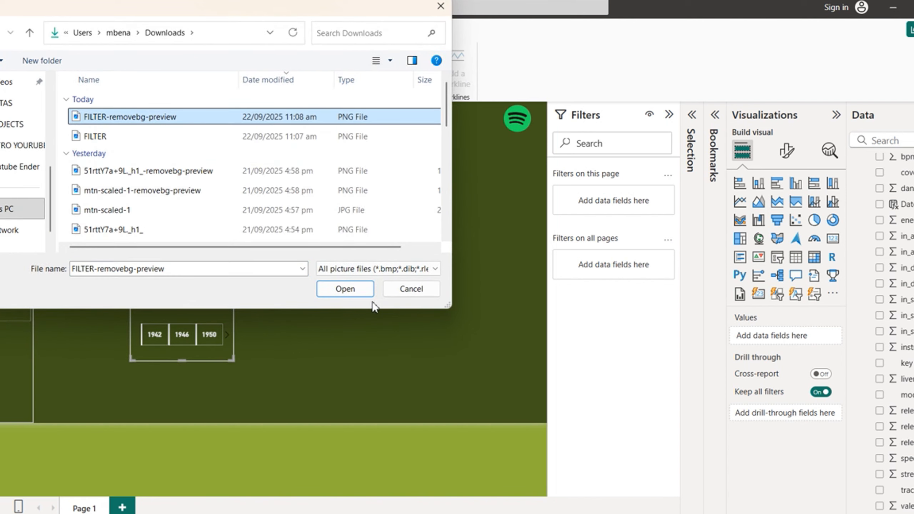
{"action": "left_click", "coordinate": [345, 289]}
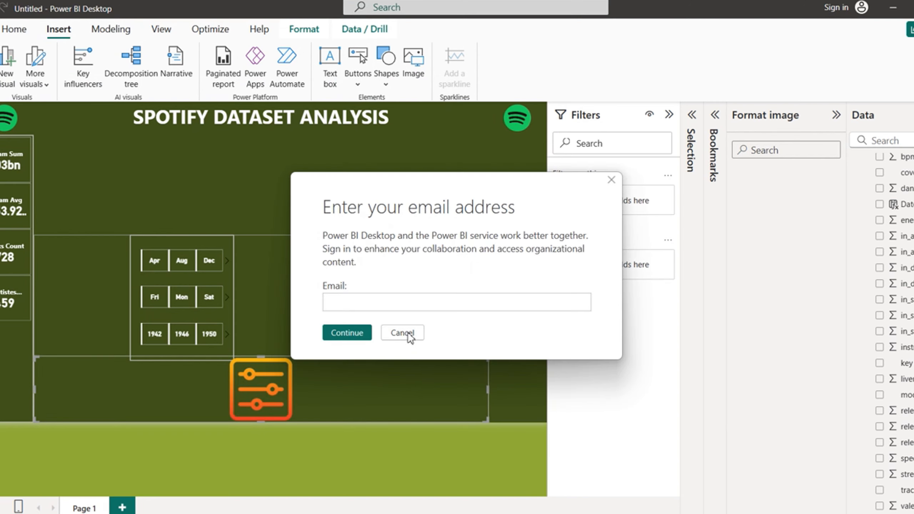
Step: Narrow the filter icon image, move it up and right, then remove it
{"action": "left_click", "coordinate": [413, 334]}
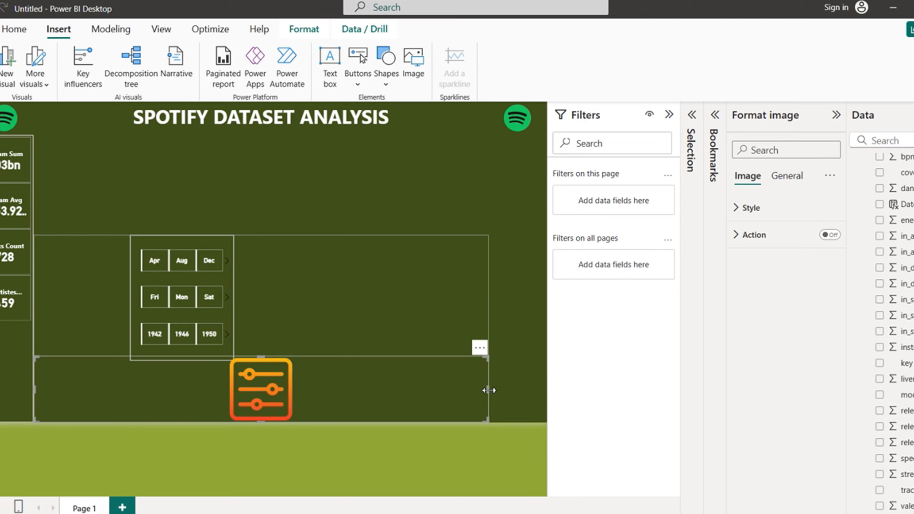
{"action": "left_click_drag", "start_coordinate": [489, 391], "coordinate": [153, 399]}
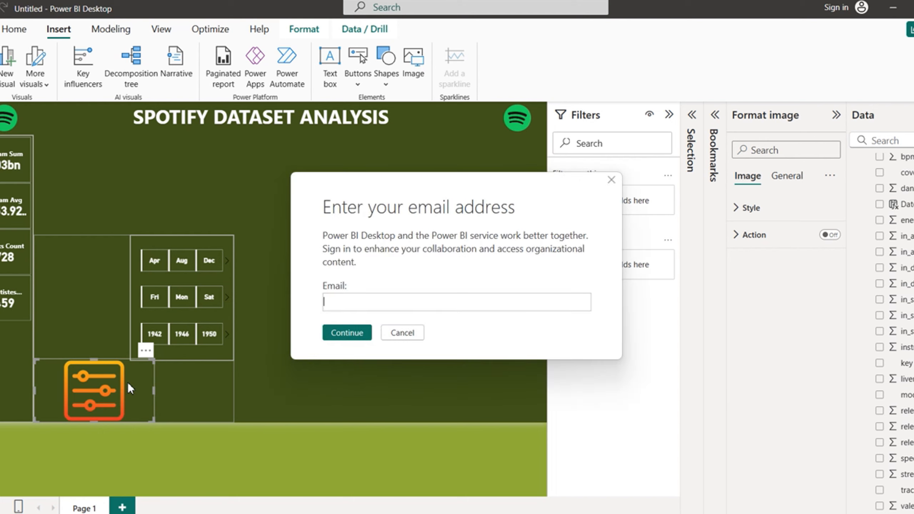
{"action": "left_click", "coordinate": [406, 333]}
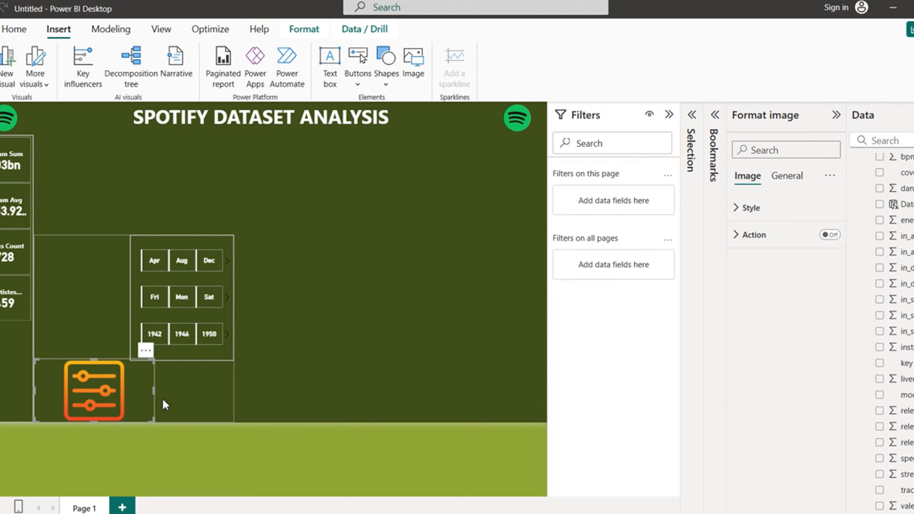
{"action": "left_click_drag", "start_coordinate": [137, 396], "coordinate": [431, 260]}
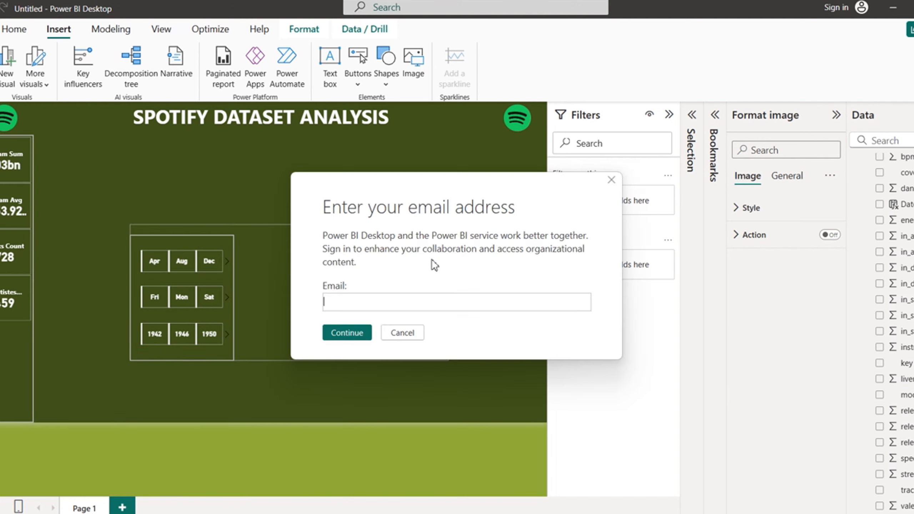
{"action": "left_click", "coordinate": [404, 333]}
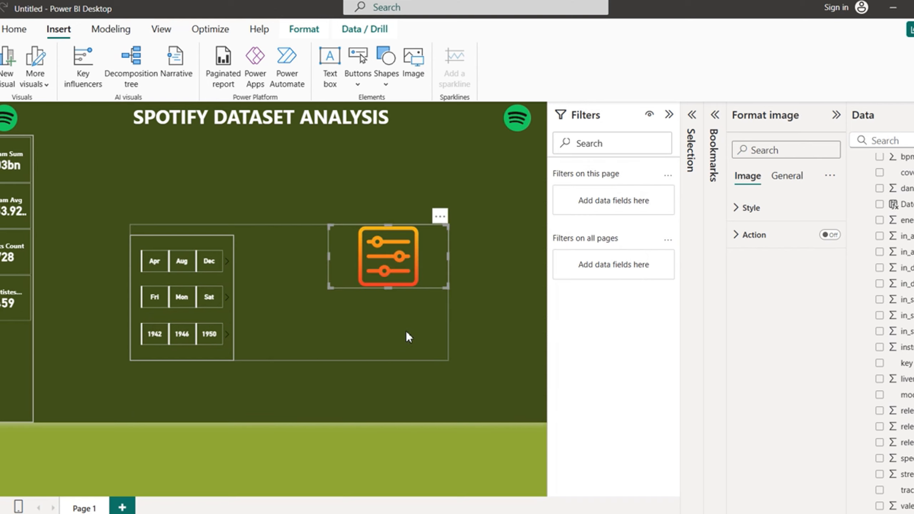
{"action": "left_click", "coordinate": [440, 216]}
{"action": "left_click", "coordinate": [485, 233]}
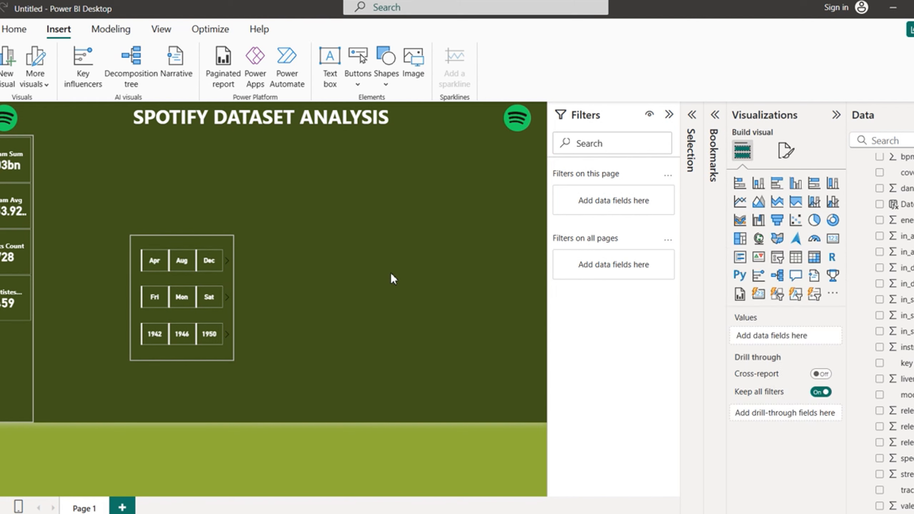
Step: Insert the FILTER-removebg-preview image again, then narrow it and shorten it from the top
{"action": "left_click", "coordinate": [419, 71]}
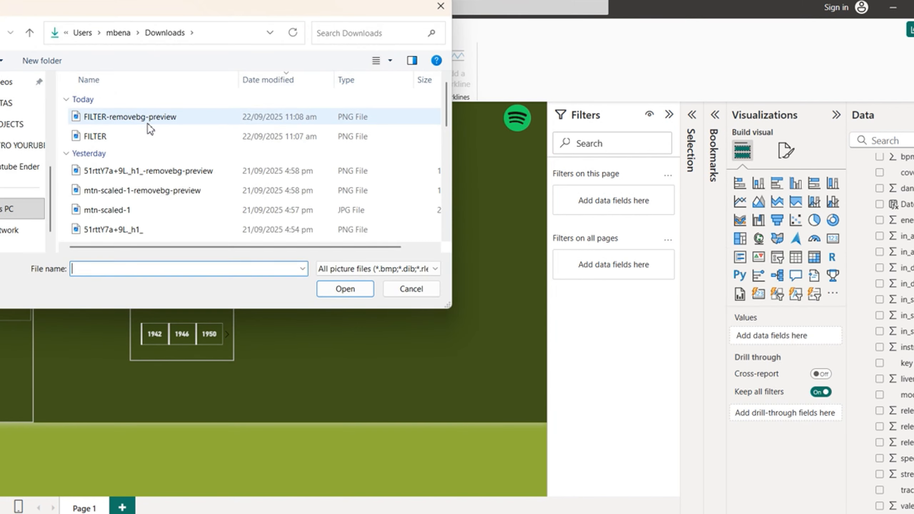
{"action": "left_click", "coordinate": [165, 121]}
{"action": "left_click", "coordinate": [349, 292]}
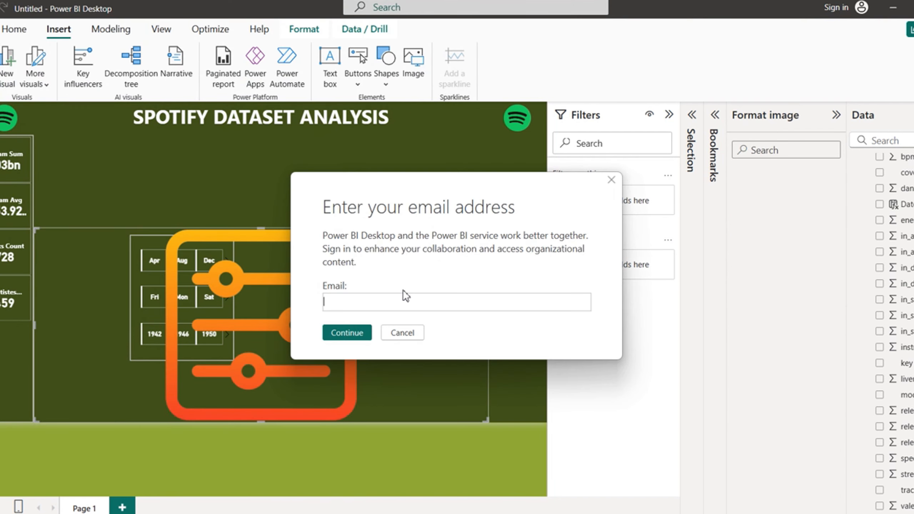
{"action": "left_click", "coordinate": [403, 333]}
{"action": "left_click_drag", "start_coordinate": [488, 322], "coordinate": [142, 313]}
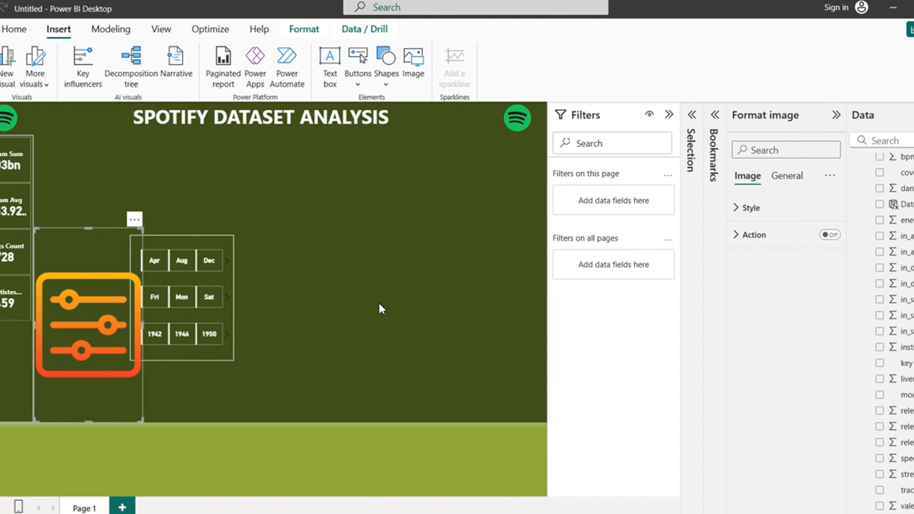
{"action": "left_click", "coordinate": [408, 331]}
{"action": "left_click_drag", "start_coordinate": [94, 256], "coordinate": [104, 356]}
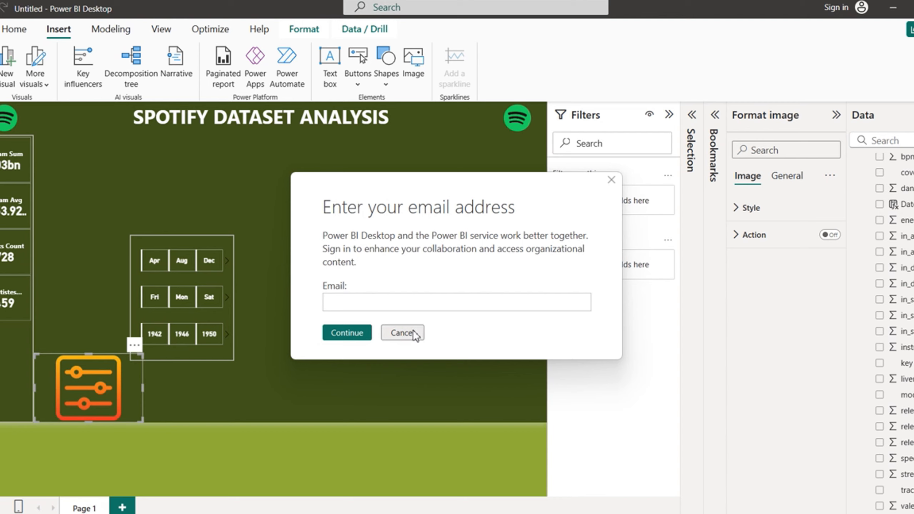
{"action": "left_click", "coordinate": [414, 333]}
Step: Shrink the filter icon further and move it to the canvas's lower-left edge
{"action": "left_click_drag", "start_coordinate": [143, 387], "coordinate": [99, 382]}
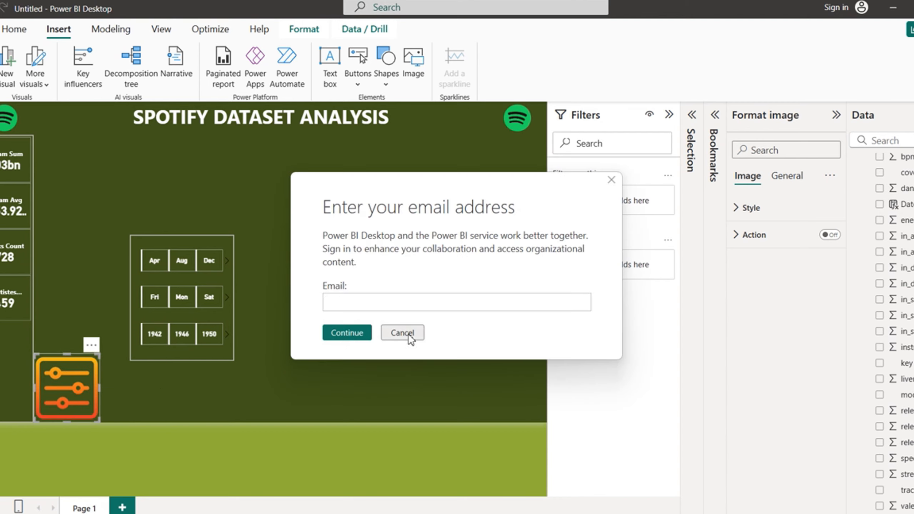
{"action": "left_click", "coordinate": [403, 336]}
{"action": "left_click_drag", "start_coordinate": [67, 422], "coordinate": [80, 400]}
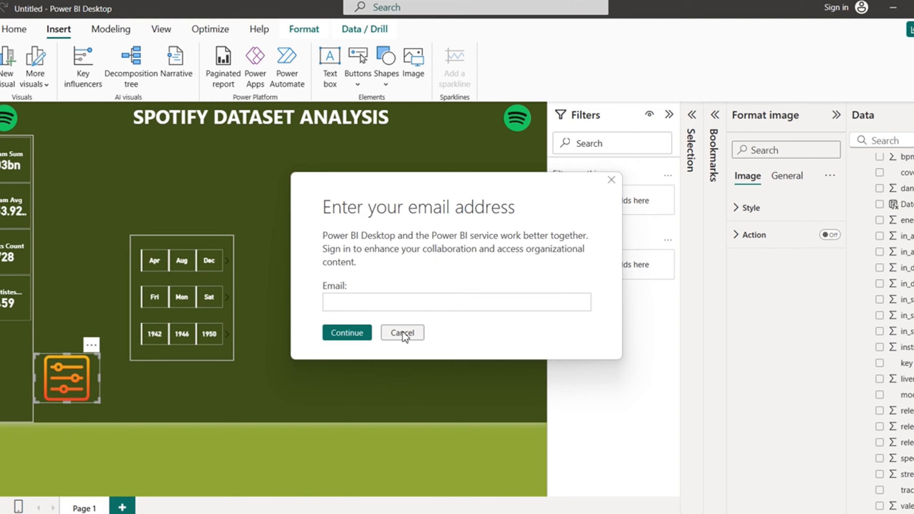
{"action": "left_click", "coordinate": [403, 336]}
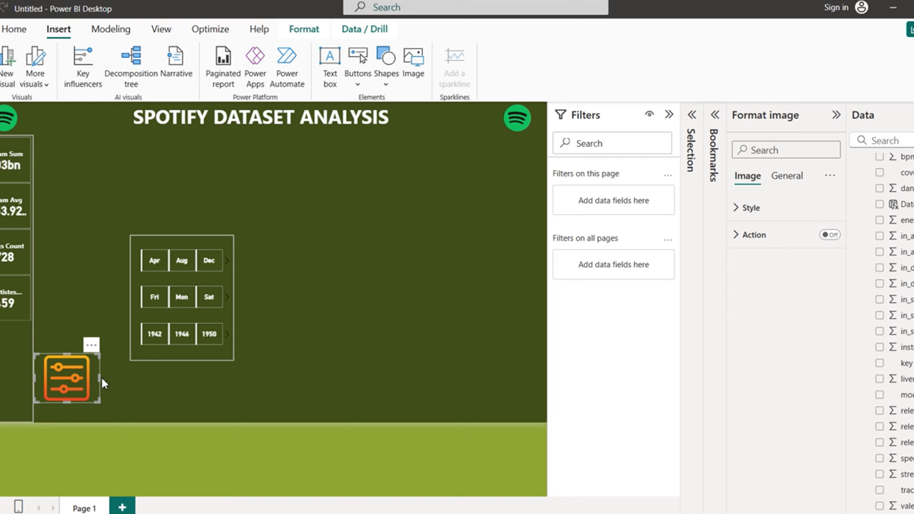
{"action": "left_click_drag", "start_coordinate": [100, 378], "coordinate": [86, 378]}
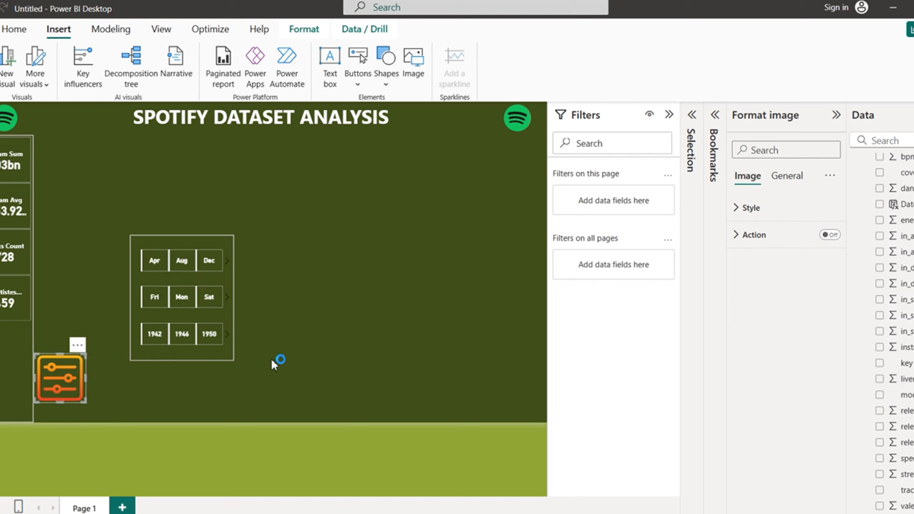
{"action": "left_click", "coordinate": [403, 334]}
{"action": "left_click_drag", "start_coordinate": [56, 377], "coordinate": [0, 397]}
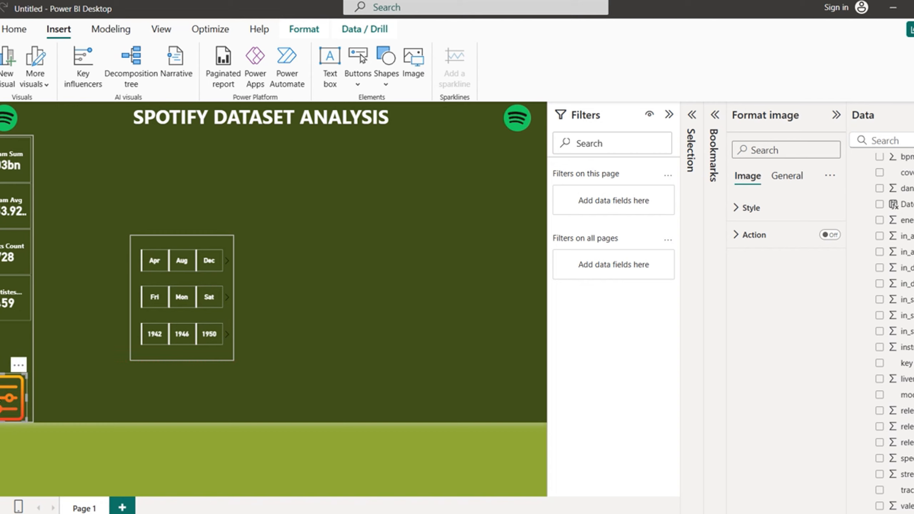
{"action": "left_click", "coordinate": [405, 335]}
Step: Turn on the filter icon's Action as a Bookmark type linked to FILTER PANEL ON, then deselect it
{"action": "left_click", "coordinate": [835, 235]}
{"action": "left_click", "coordinate": [414, 333]}
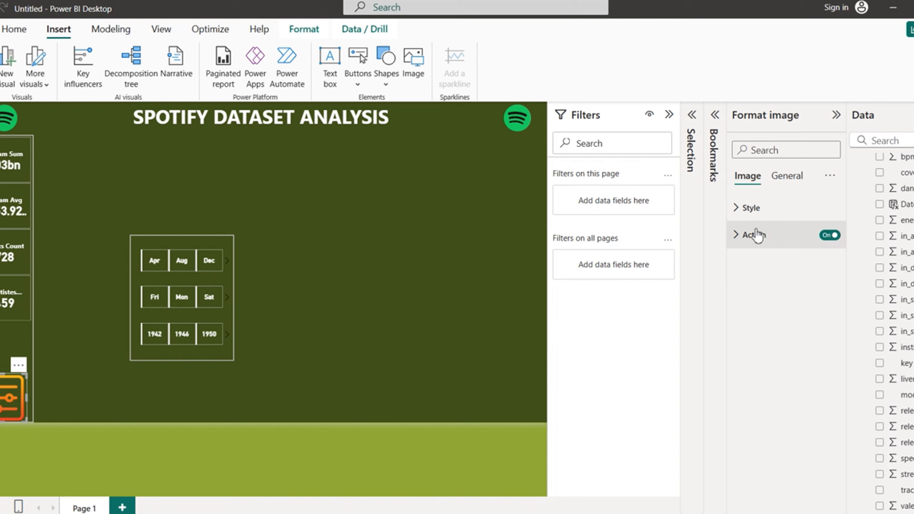
{"action": "left_click", "coordinate": [736, 236]}
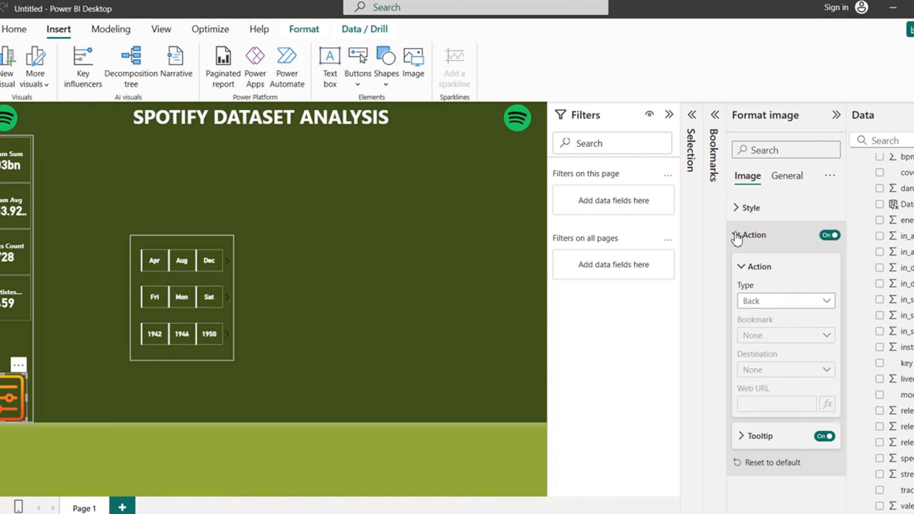
{"action": "left_click", "coordinate": [828, 301]}
{"action": "left_click", "coordinate": [763, 333]}
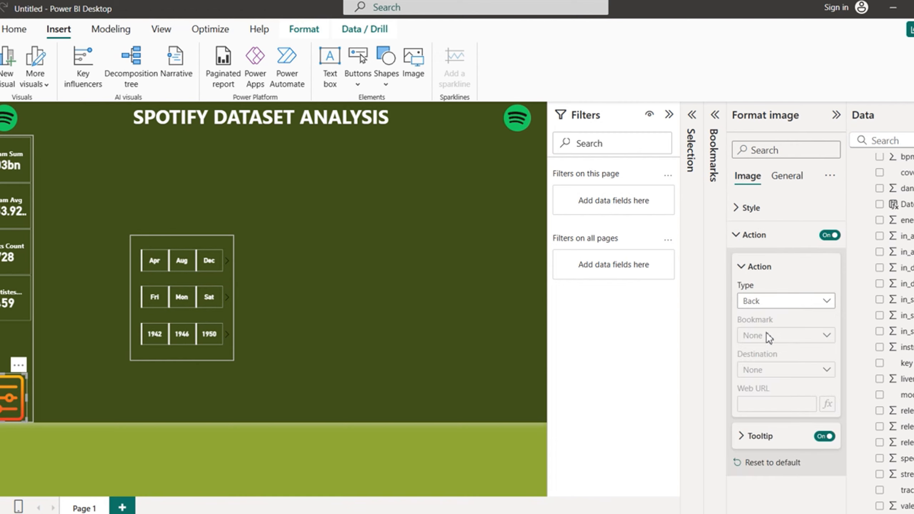
{"action": "left_click", "coordinate": [407, 334]}
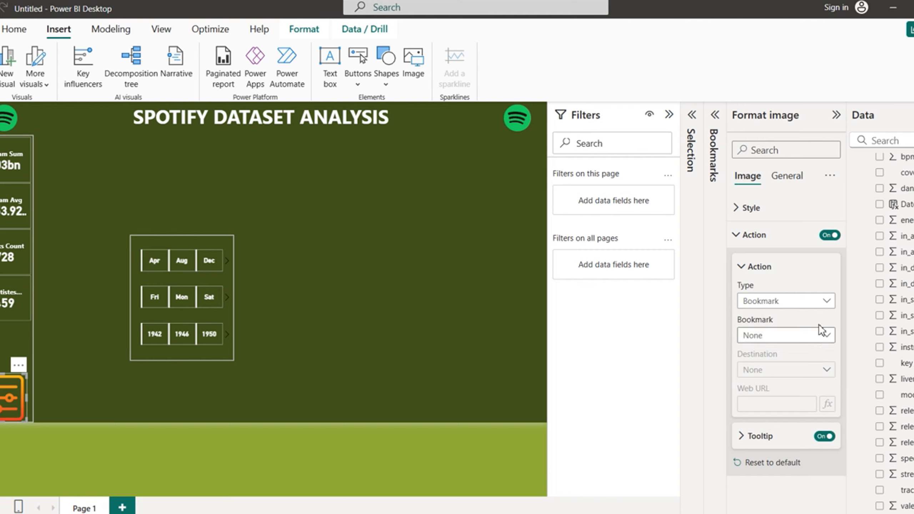
{"action": "left_click", "coordinate": [826, 337]}
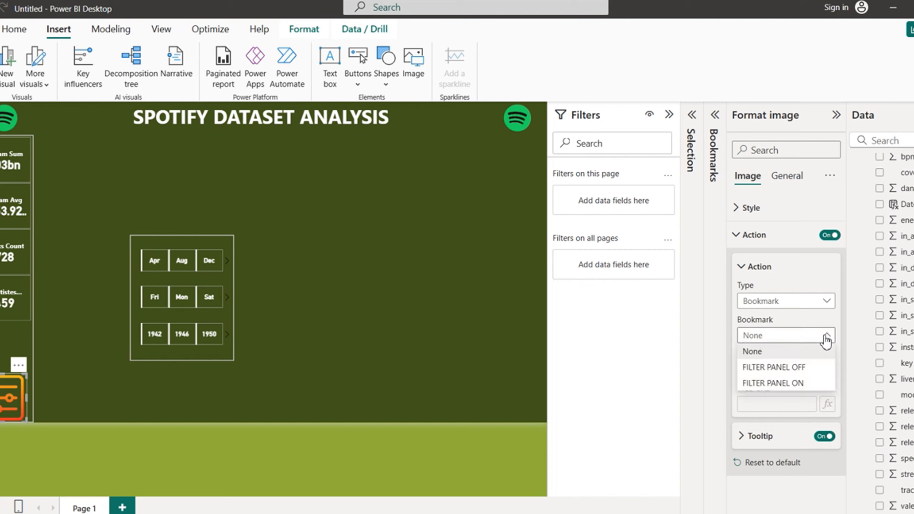
{"action": "left_click", "coordinate": [778, 384]}
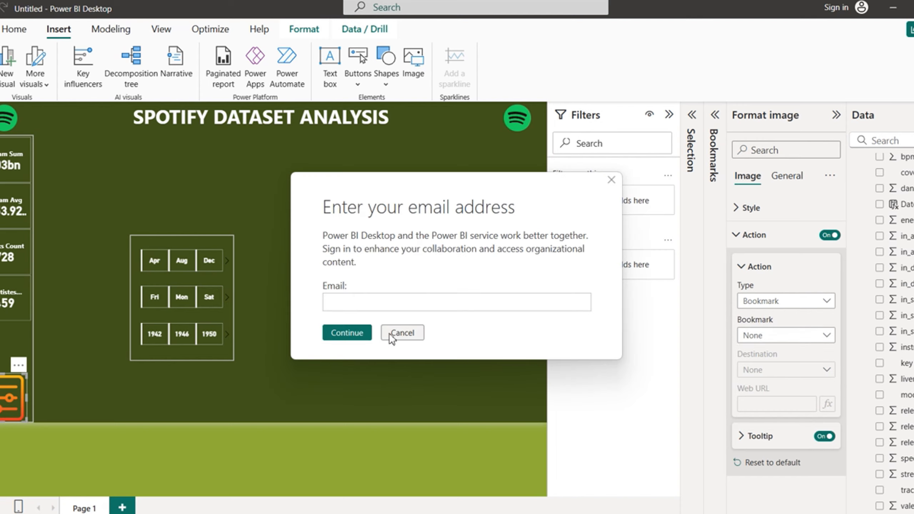
{"action": "left_click", "coordinate": [408, 335]}
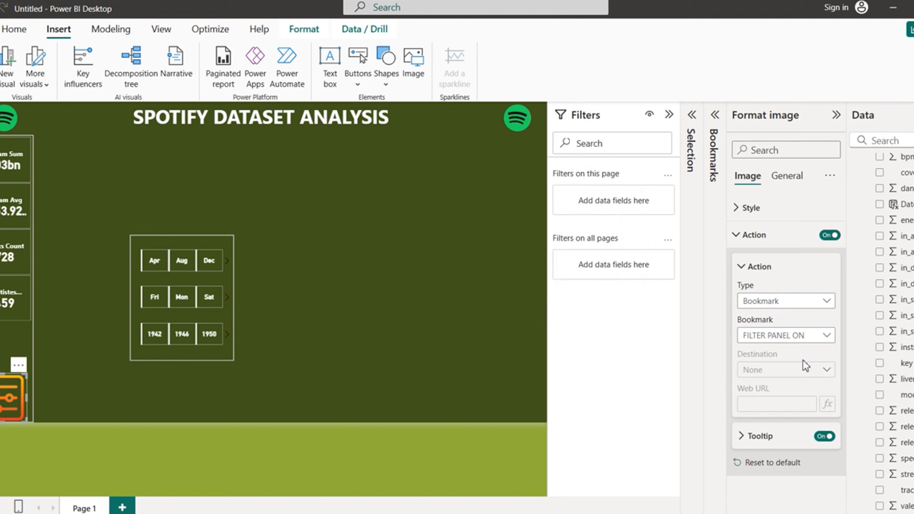
{"action": "left_click", "coordinate": [738, 237]}
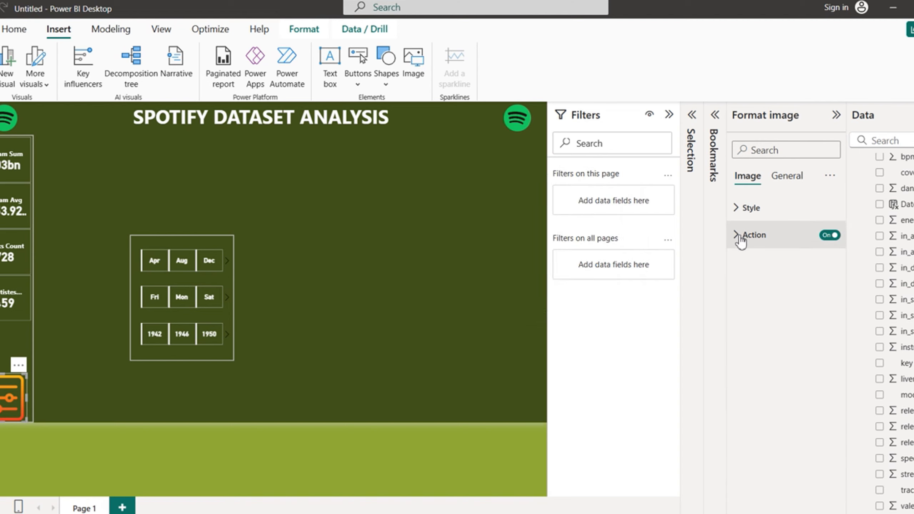
{"action": "left_click", "coordinate": [315, 342]}
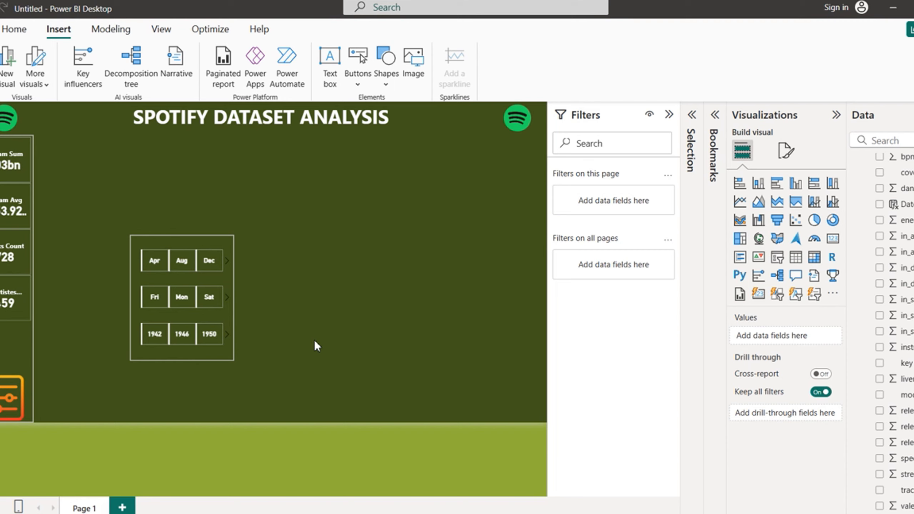
Step: Add a blank button and move it to the centre of the page
{"action": "left_click", "coordinate": [360, 86]}
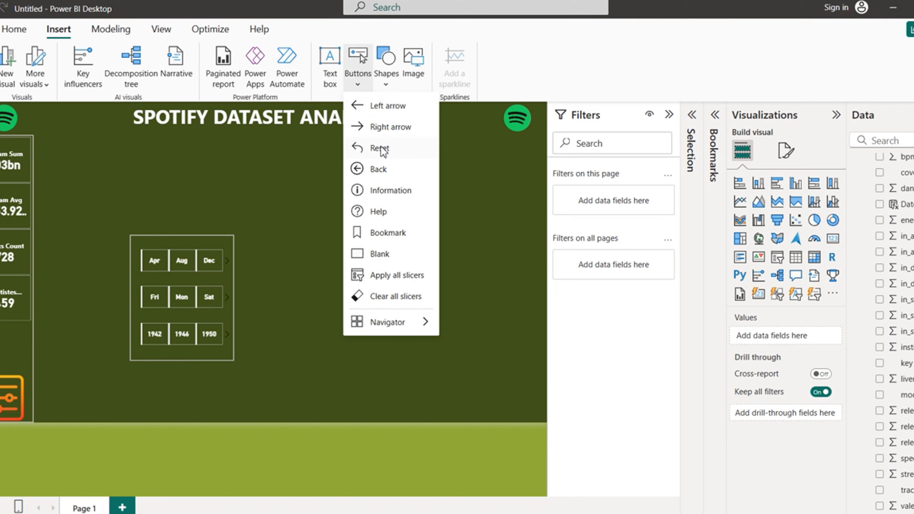
{"action": "left_click", "coordinate": [379, 253]}
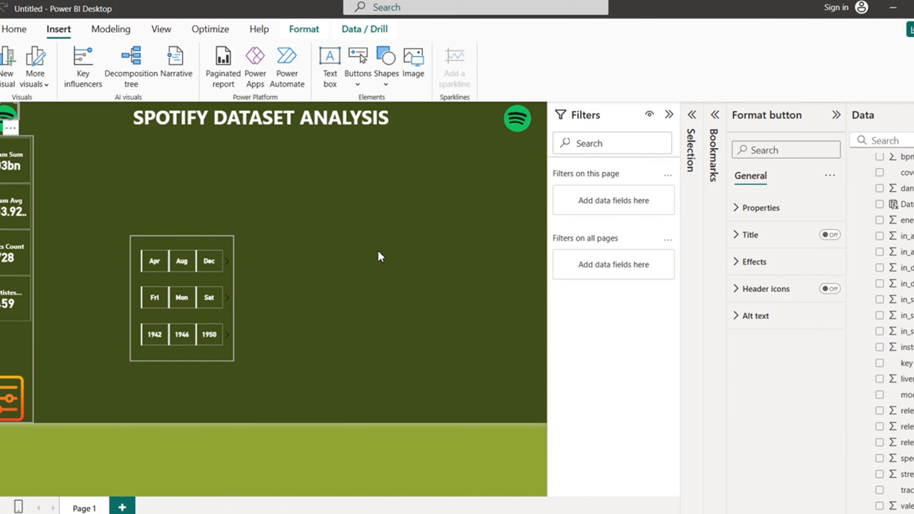
{"action": "left_click", "coordinate": [410, 335]}
{"action": "left_click_drag", "start_coordinate": [5, 117], "coordinate": [326, 258]}
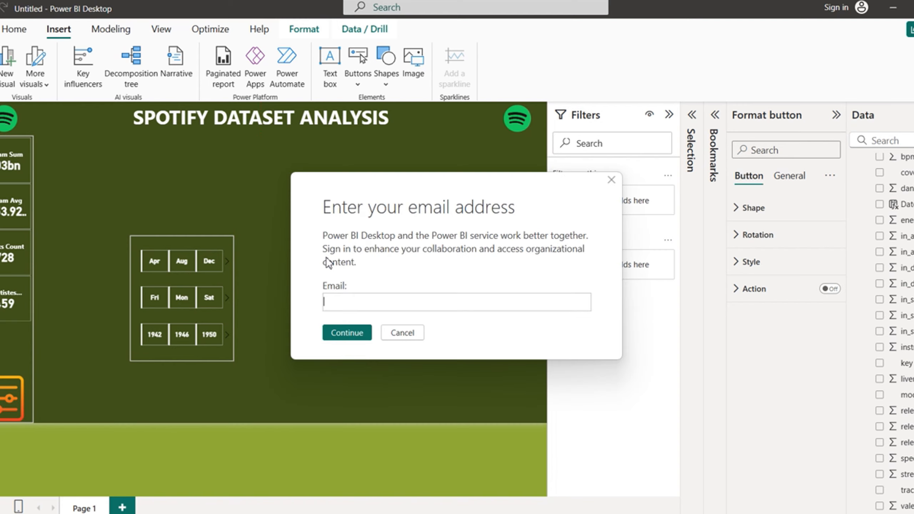
{"action": "left_click", "coordinate": [408, 333]}
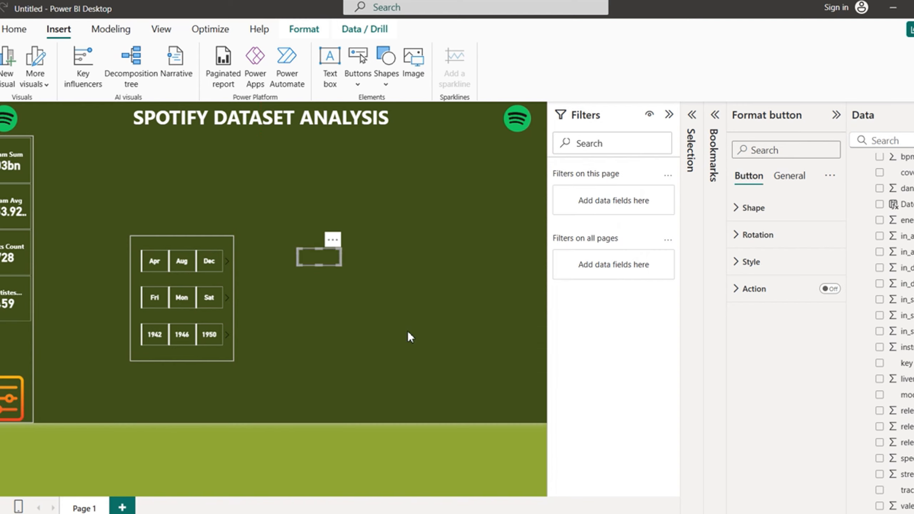
Step: Turn on the button's Style text and set its label to X
{"action": "left_click", "coordinate": [735, 266]}
{"action": "left_click", "coordinate": [827, 361]}
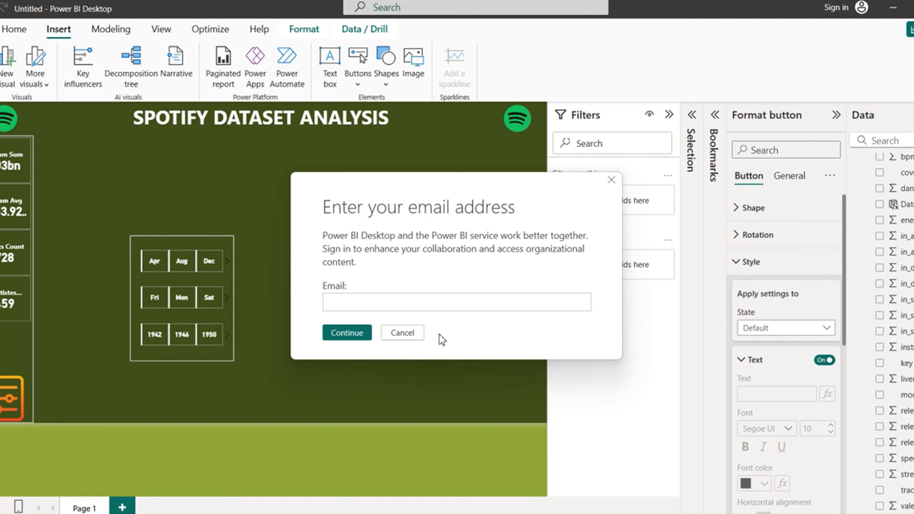
{"action": "left_click", "coordinate": [406, 333]}
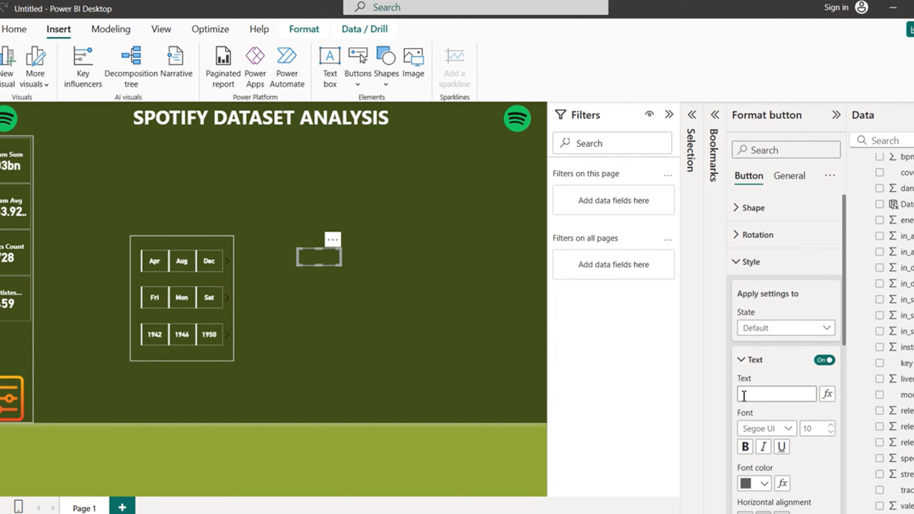
{"action": "left_click", "coordinate": [744, 396]}
{"action": "type", "text": "Fl"}
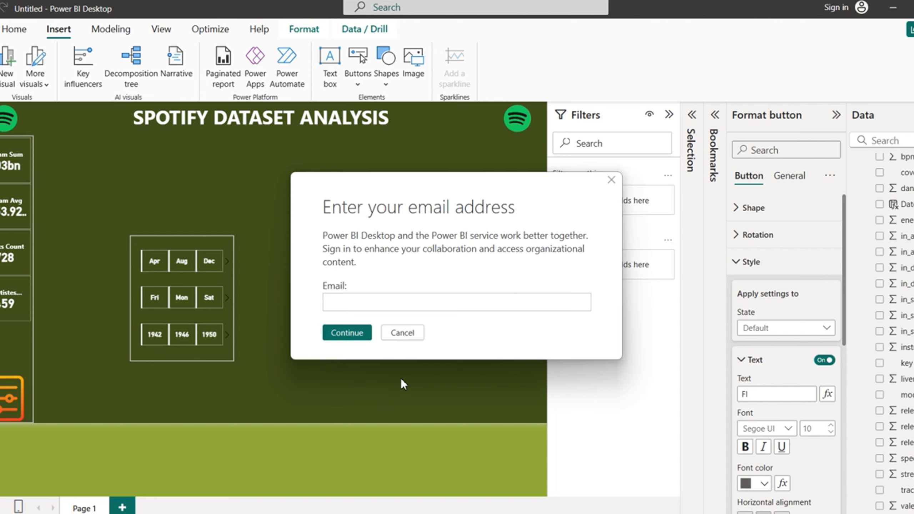
{"action": "left_click", "coordinate": [404, 332]}
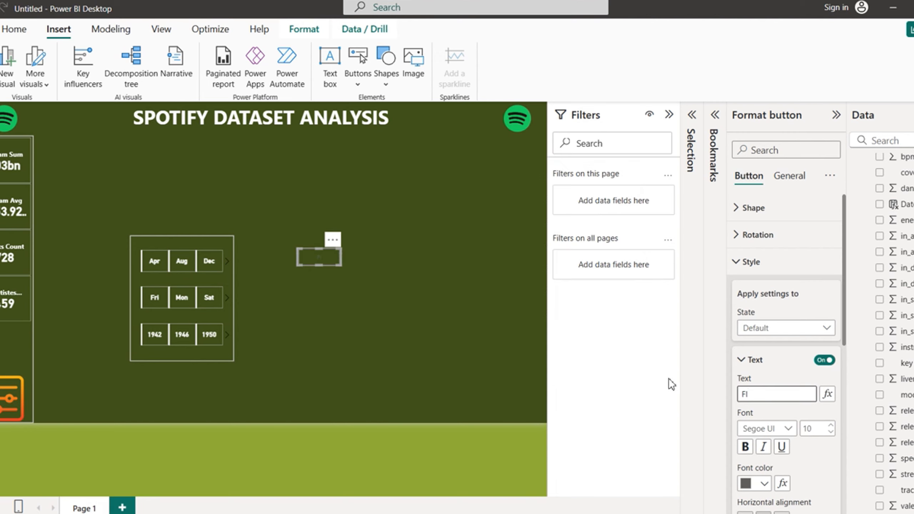
{"action": "type", "text": "L"}
{"action": "type", "text": "TER C"}
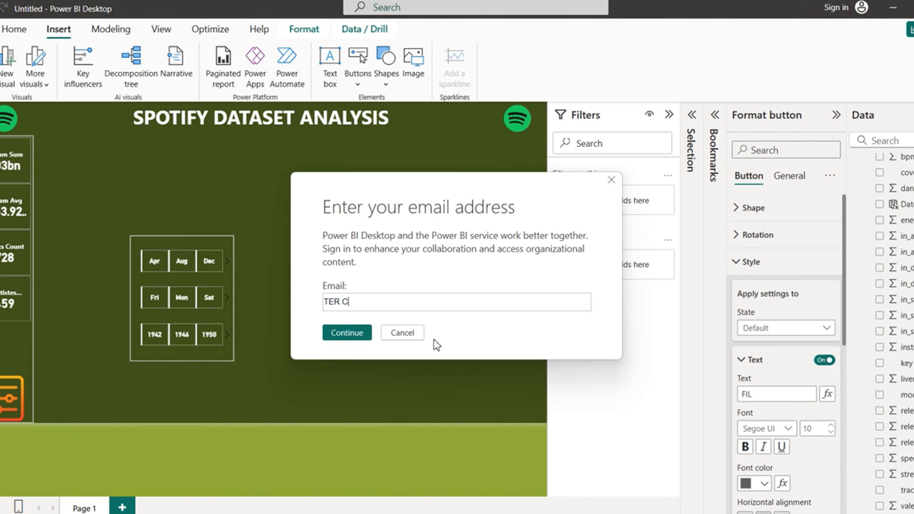
{"action": "left_click", "coordinate": [399, 334]}
{"action": "key", "text": "BackSpace"}
{"action": "key", "text": "BackSpace"}
{"action": "key", "text": "BackSpace"}
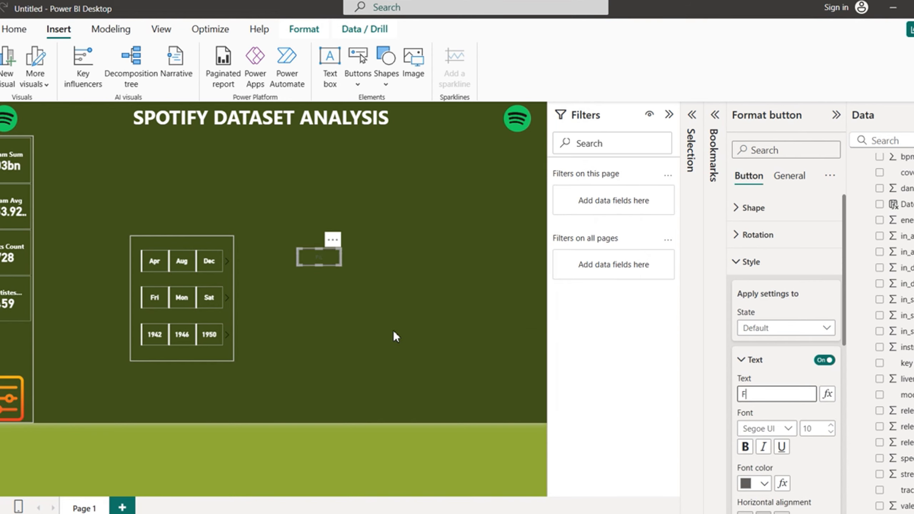
{"action": "left_click", "coordinate": [396, 333]}
{"action": "key", "text": "BackSpace"}
{"action": "key", "text": "BackSpace"}
{"action": "left_click", "coordinate": [394, 333]}
{"action": "type", "text": "Fl"}
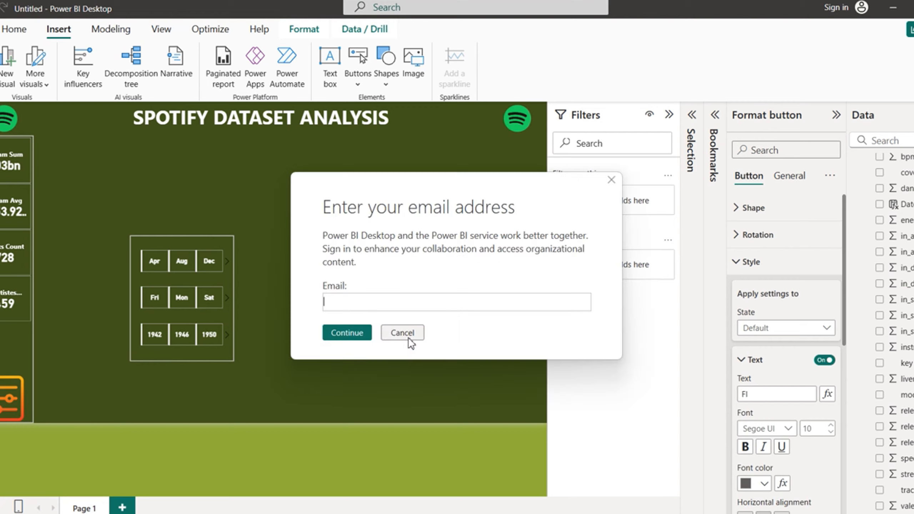
{"action": "left_click", "coordinate": [402, 334]}
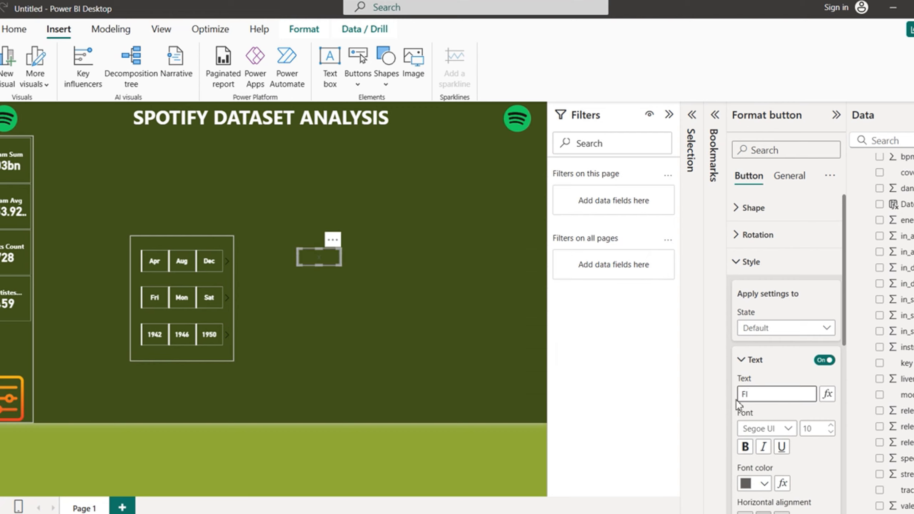
{"action": "key", "text": "BackSpace"}
{"action": "key", "text": "BackSpace"}
{"action": "type", "text": "X"}
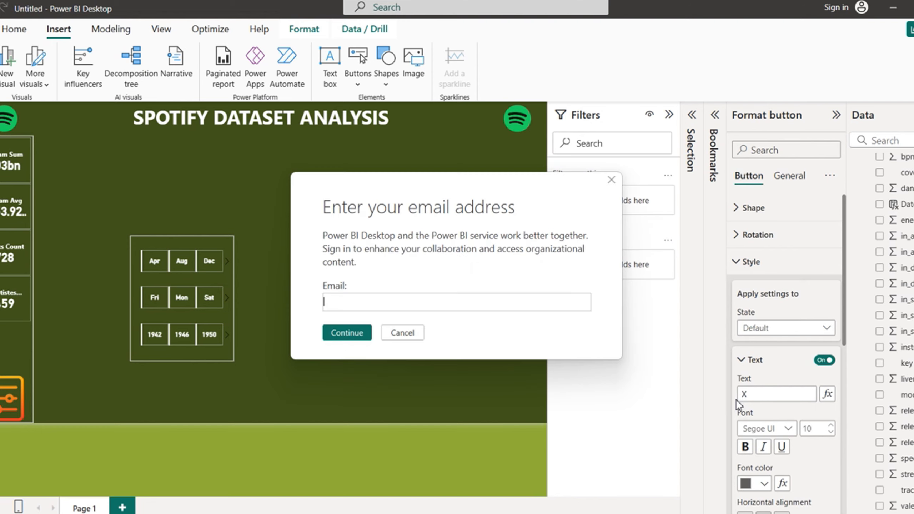
{"action": "left_click", "coordinate": [402, 337]}
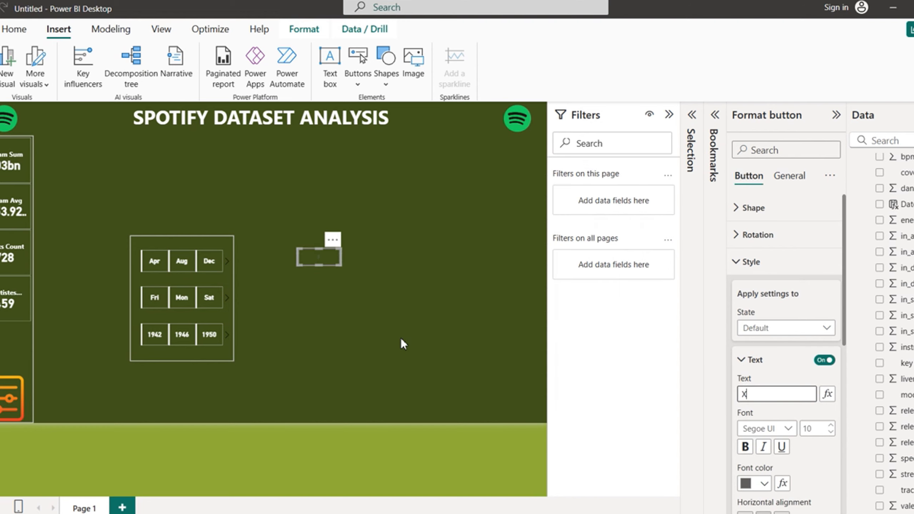
{"action": "type", "text": "F"}
{"action": "left_click", "coordinate": [401, 338]}
{"action": "left_click", "coordinate": [401, 337]}
{"action": "type", "text": "F"}
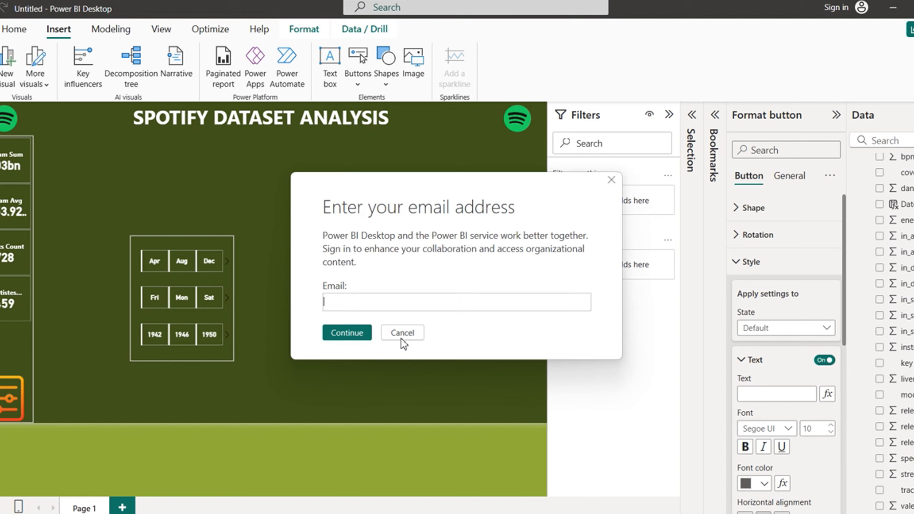
{"action": "left_click", "coordinate": [402, 338]}
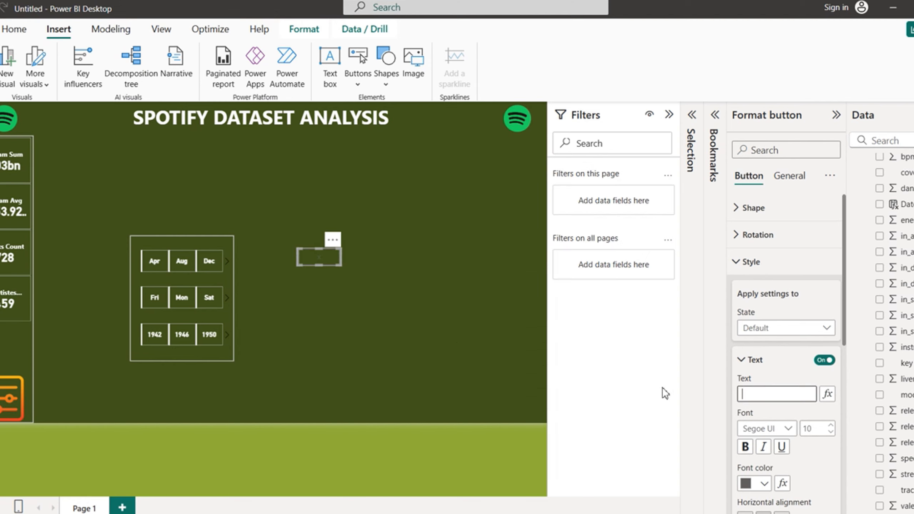
Step: Make the X label bold at font size 30 and make the button taller
{"action": "left_click", "coordinate": [746, 450]}
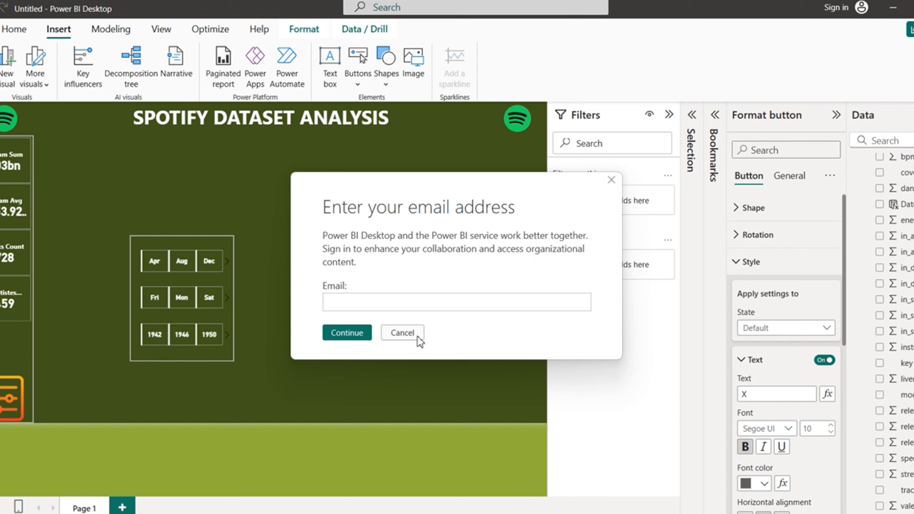
{"action": "left_click", "coordinate": [405, 333]}
{"action": "left_click_drag", "start_coordinate": [821, 429], "coordinate": [796, 436]}
{"action": "type", "text": "30"}
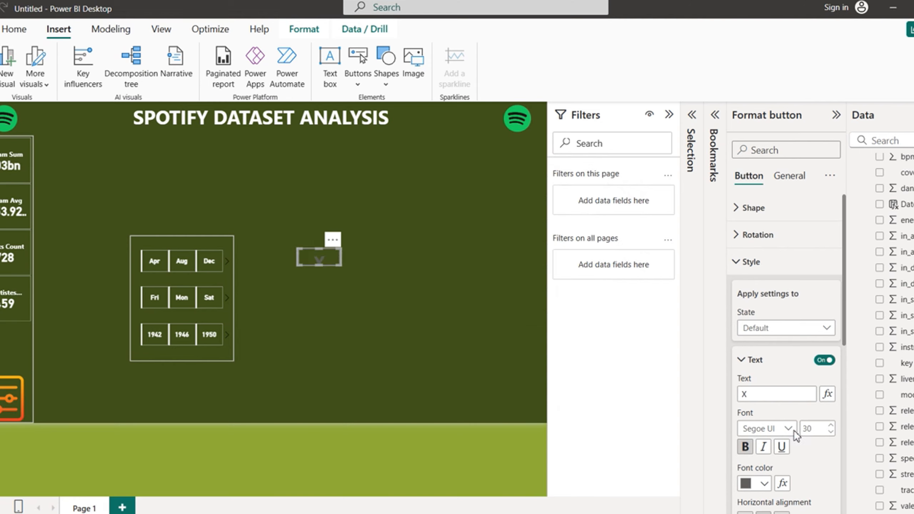
{"action": "left_click", "coordinate": [406, 333]}
{"action": "left_click_drag", "start_coordinate": [321, 266], "coordinate": [322, 283]}
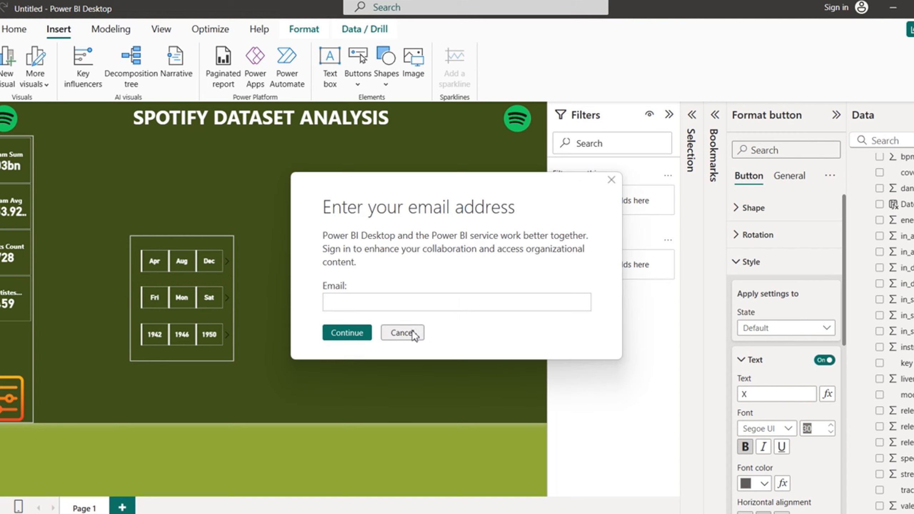
{"action": "left_click", "coordinate": [417, 334]}
Step: Set the X label's font colour to a custom bright red (#E11616)
{"action": "left_click", "coordinate": [765, 485]}
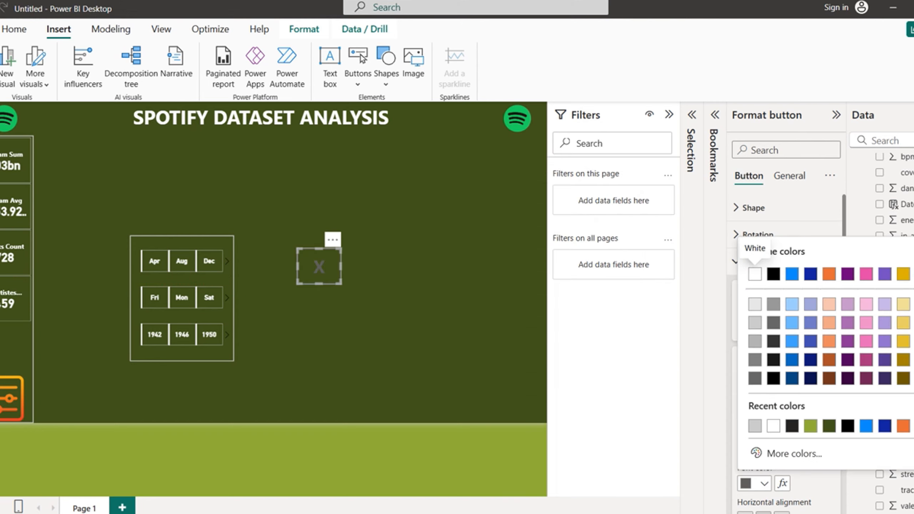
{"action": "left_click", "coordinate": [796, 454]}
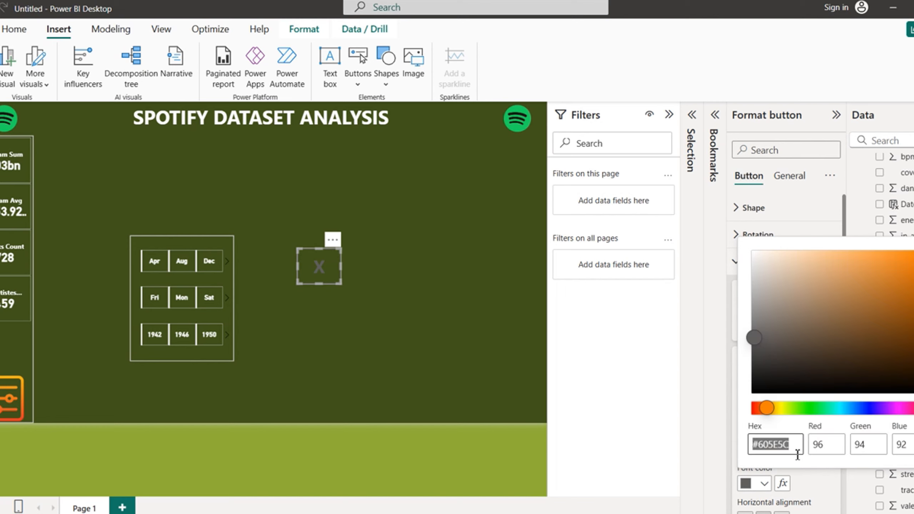
{"action": "left_click", "coordinate": [757, 414]}
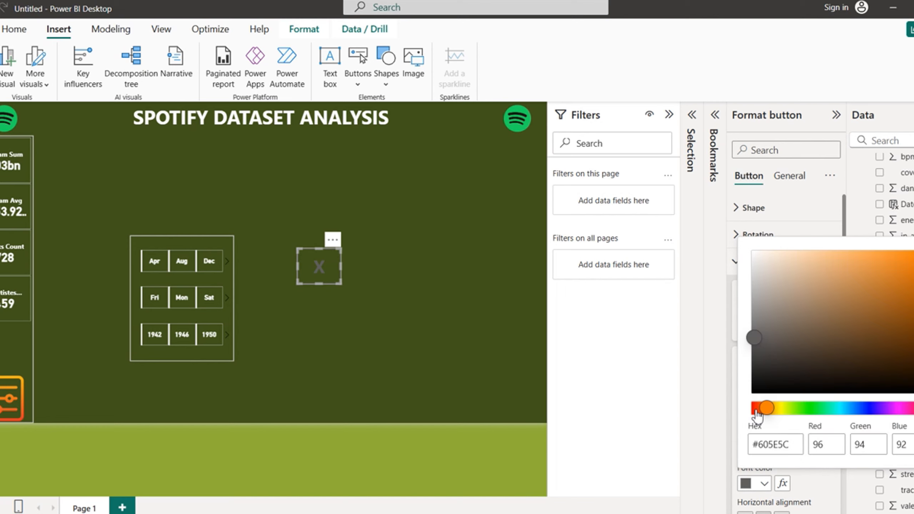
{"action": "left_click_drag", "start_coordinate": [767, 414], "coordinate": [752, 409]}
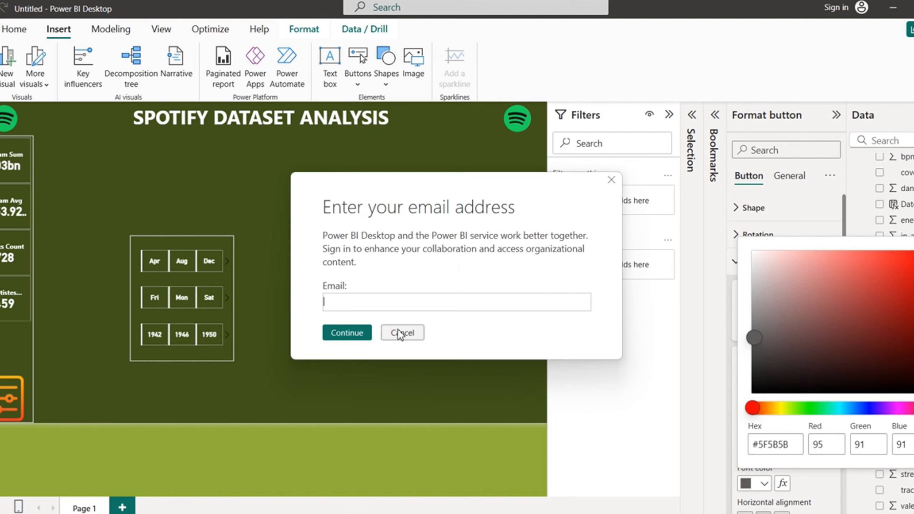
{"action": "left_click", "coordinate": [400, 331]}
{"action": "left_click", "coordinate": [904, 266]}
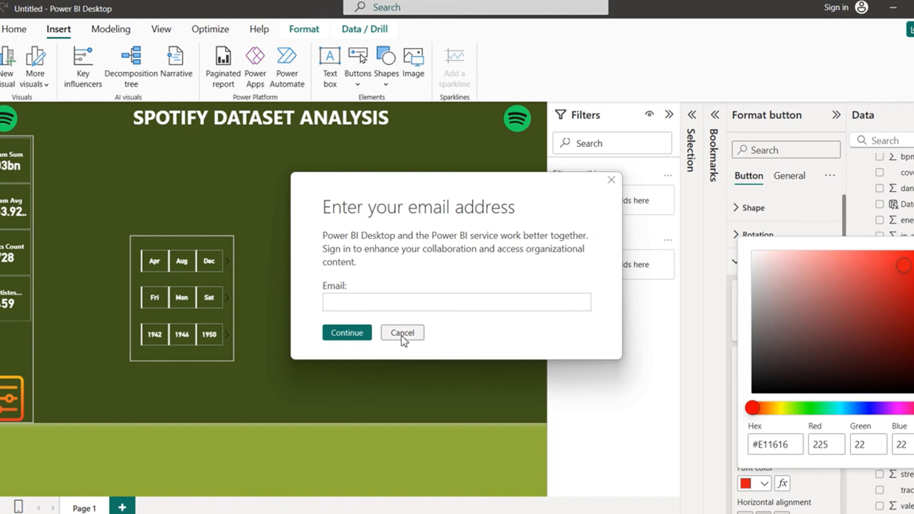
{"action": "left_click", "coordinate": [414, 336]}
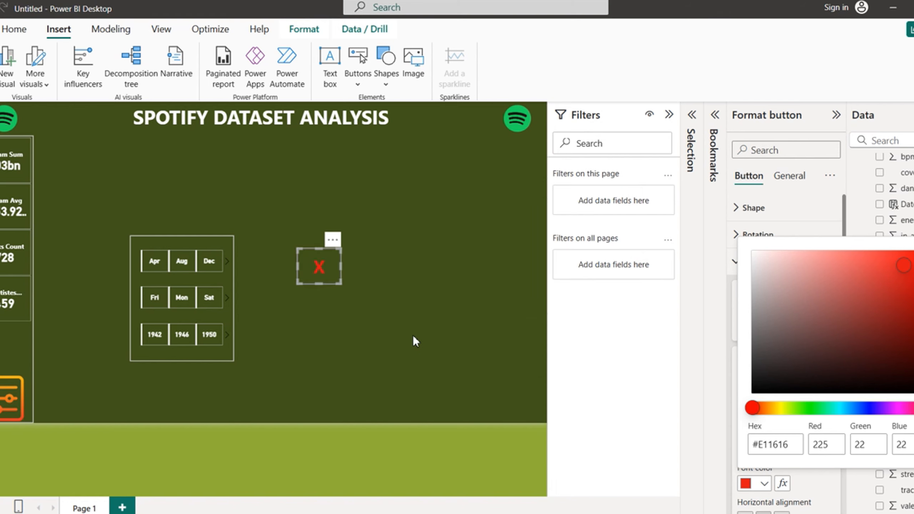
{"action": "left_click", "coordinate": [643, 382]}
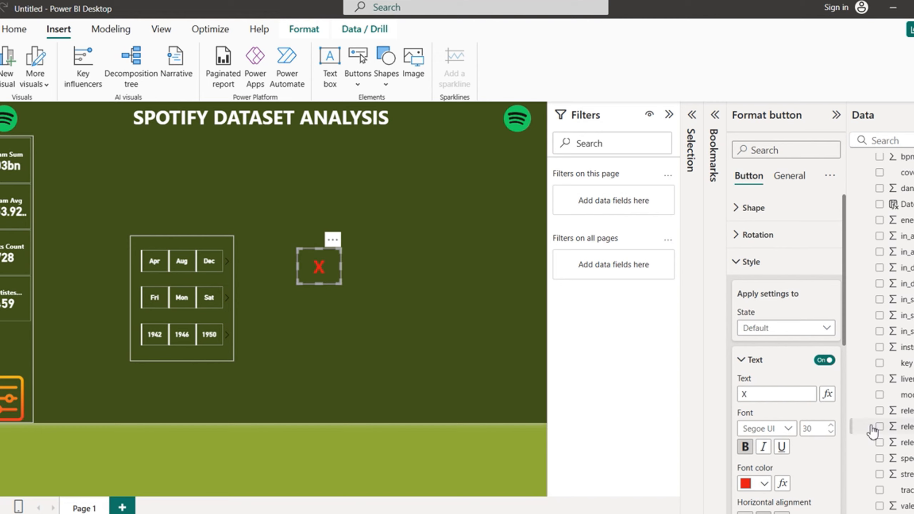
{"action": "left_click_drag", "start_coordinate": [848, 328], "coordinate": [856, 425]}
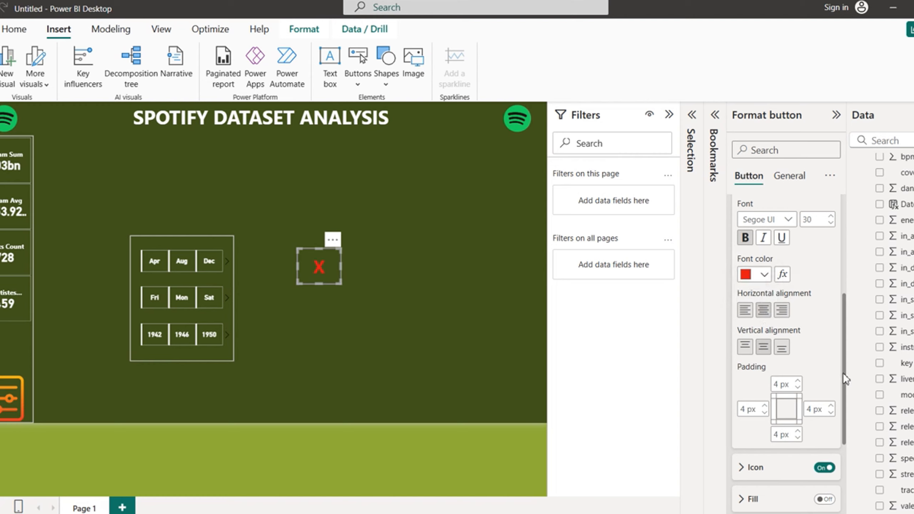
{"action": "left_click_drag", "start_coordinate": [843, 373], "coordinate": [841, 265]}
{"action": "left_click", "coordinate": [734, 266]}
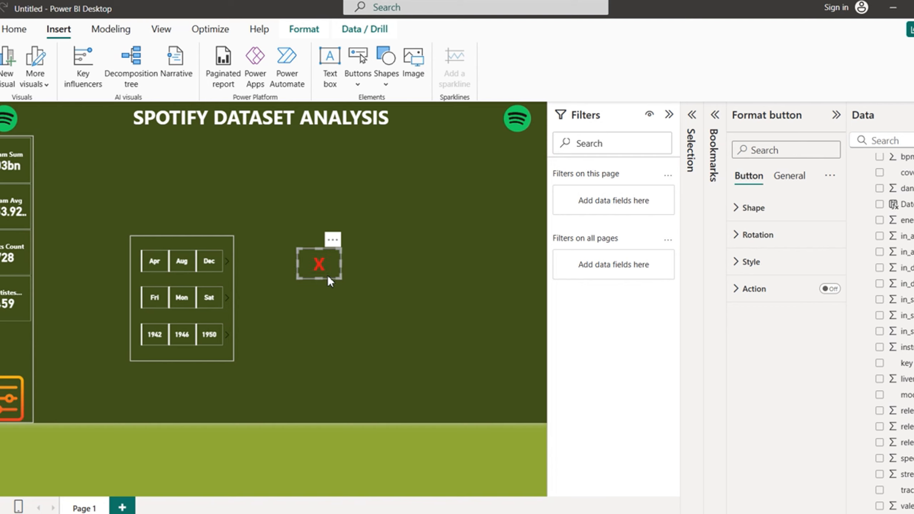
Step: Move the red X button beside the filter icon and make it slightly taller
{"action": "left_click", "coordinate": [403, 334]}
{"action": "left_click_drag", "start_coordinate": [312, 274], "coordinate": [0, 346]}
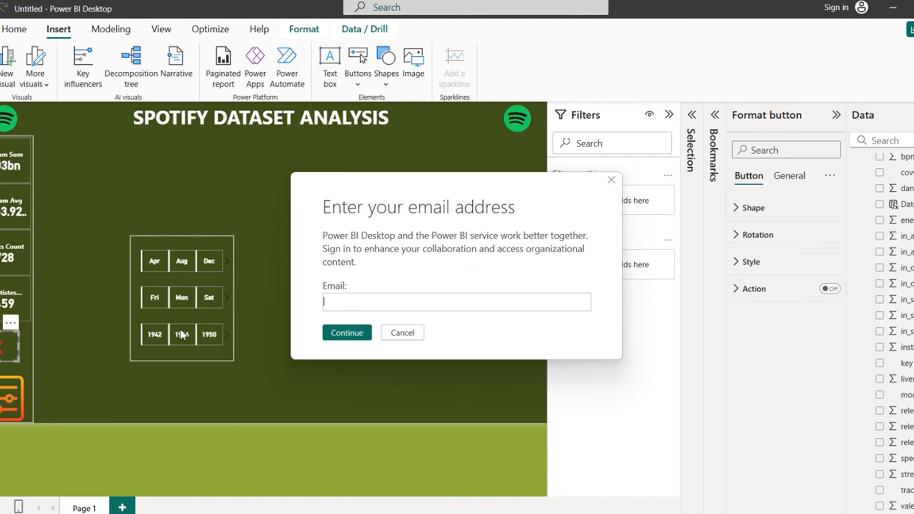
{"action": "left_click", "coordinate": [403, 333]}
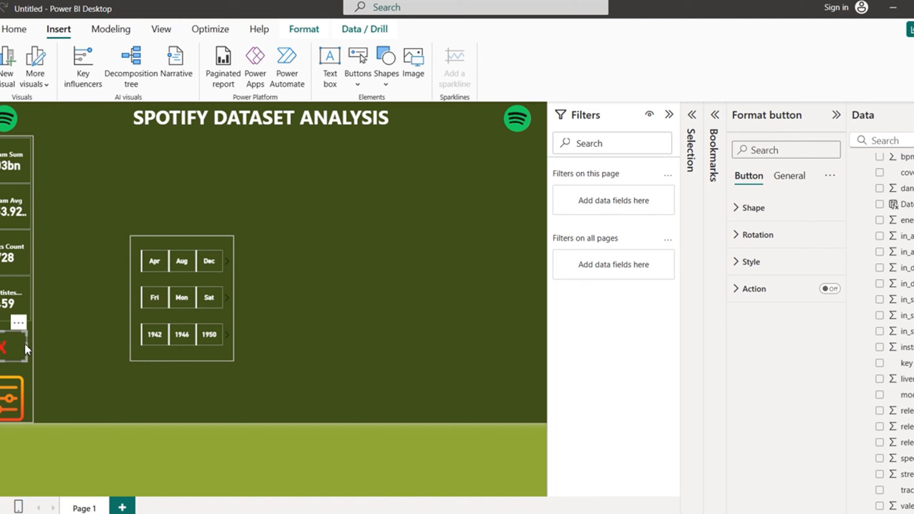
{"action": "left_click", "coordinate": [401, 331]}
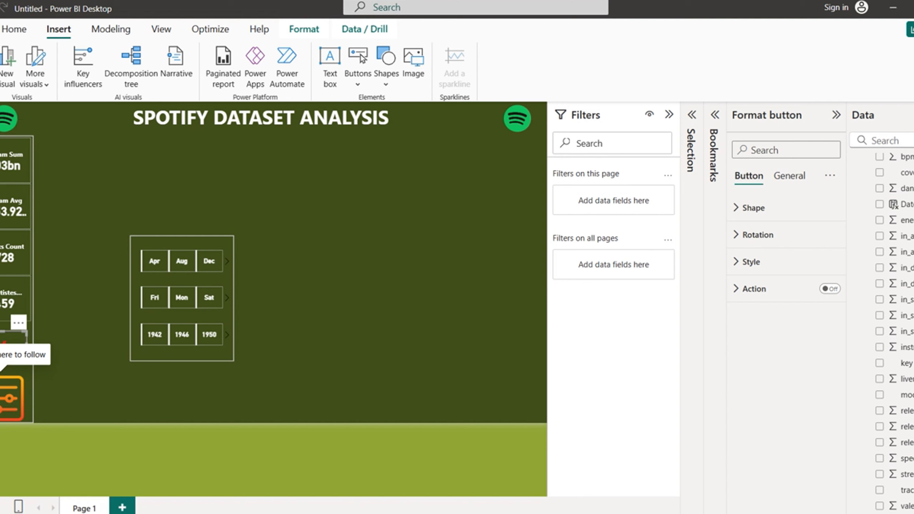
{"action": "left_click_drag", "start_coordinate": [3, 361], "coordinate": [3, 367]}
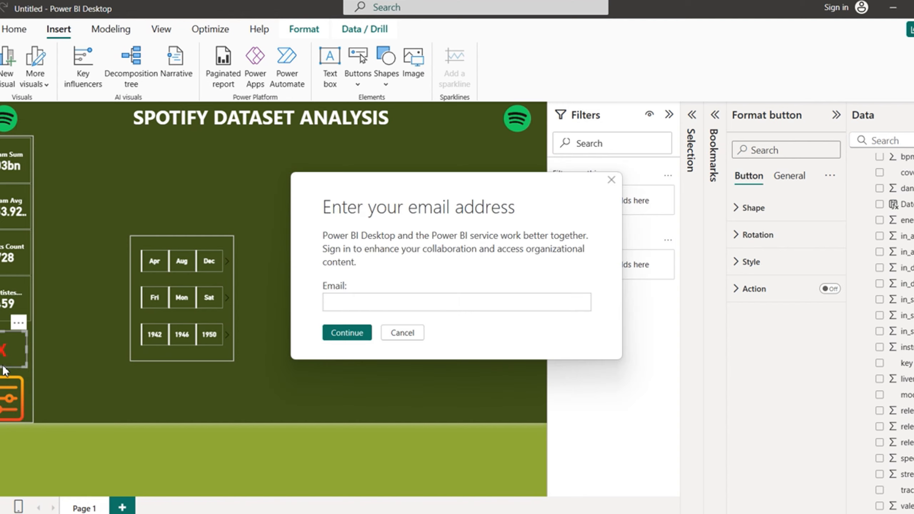
{"action": "left_click", "coordinate": [414, 334]}
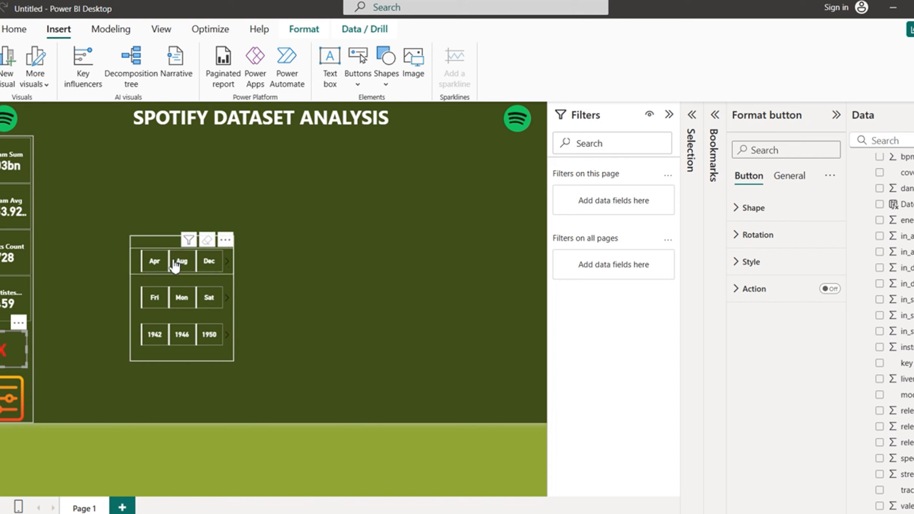
Step: Turn on the X button's Action as a Bookmark to FILTER PANEL OFF, and move the slicer panel beside it
{"action": "left_click", "coordinate": [835, 291]}
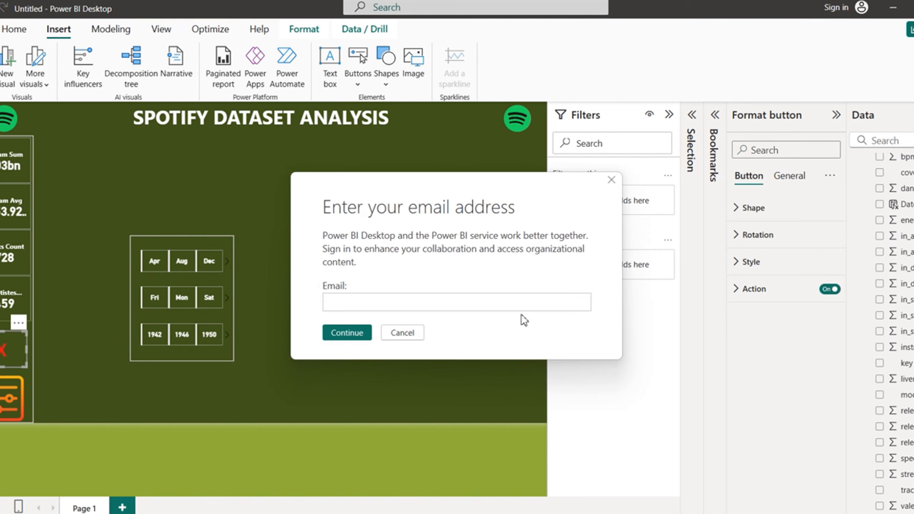
{"action": "left_click", "coordinate": [422, 330]}
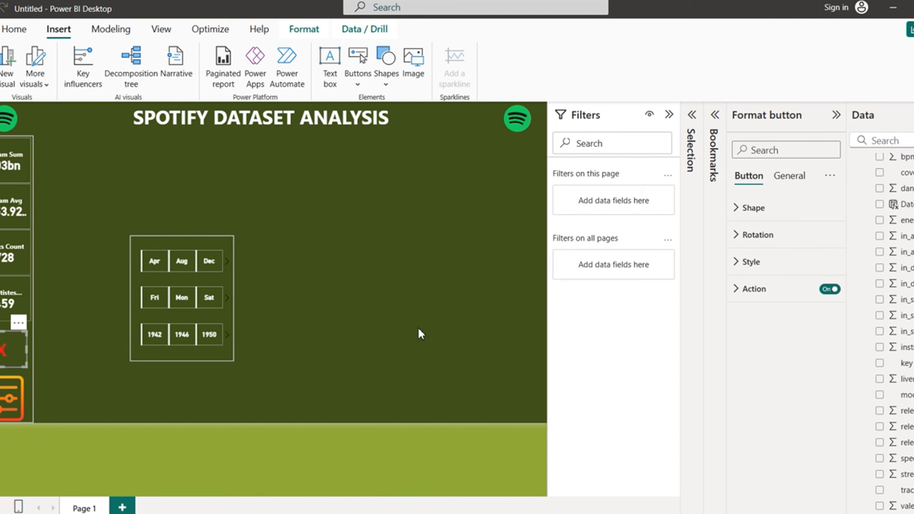
{"action": "left_click", "coordinate": [739, 291]}
{"action": "left_click", "coordinate": [826, 356]}
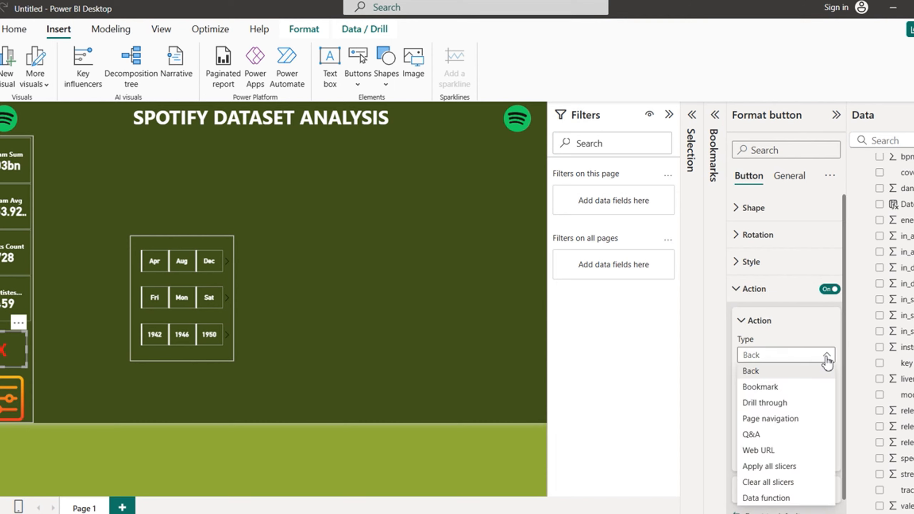
{"action": "left_click", "coordinate": [772, 387]}
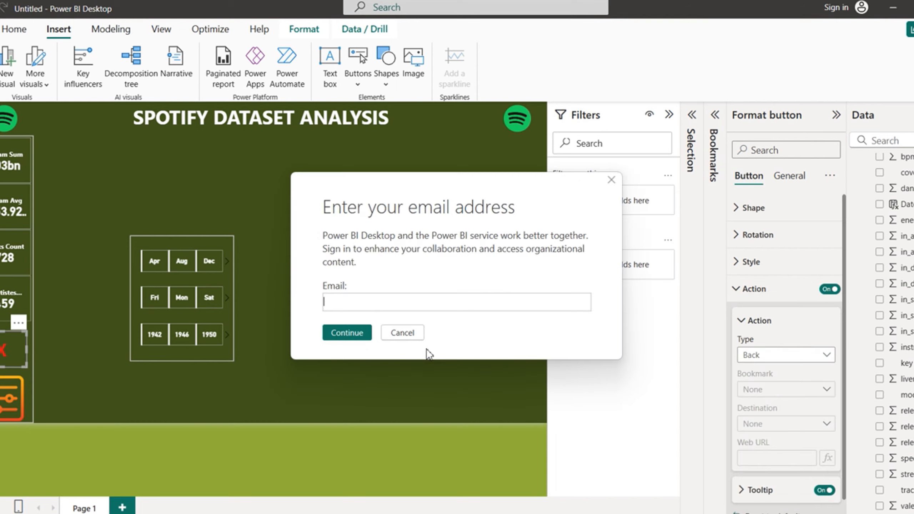
{"action": "left_click", "coordinate": [403, 333]}
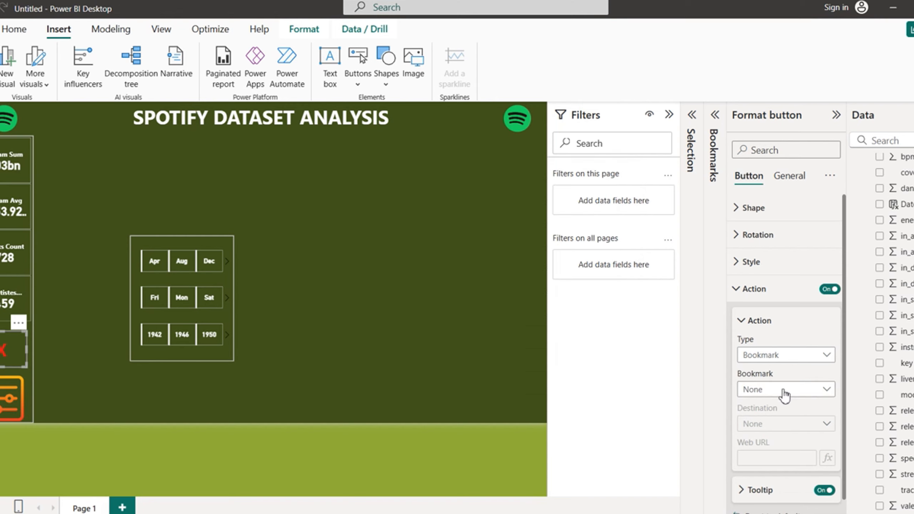
{"action": "left_click", "coordinate": [826, 392]}
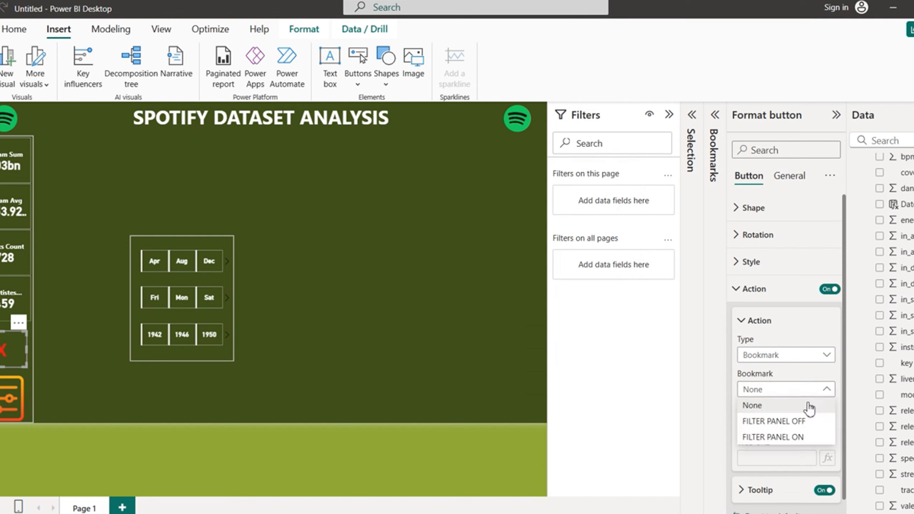
{"action": "left_click", "coordinate": [785, 421]}
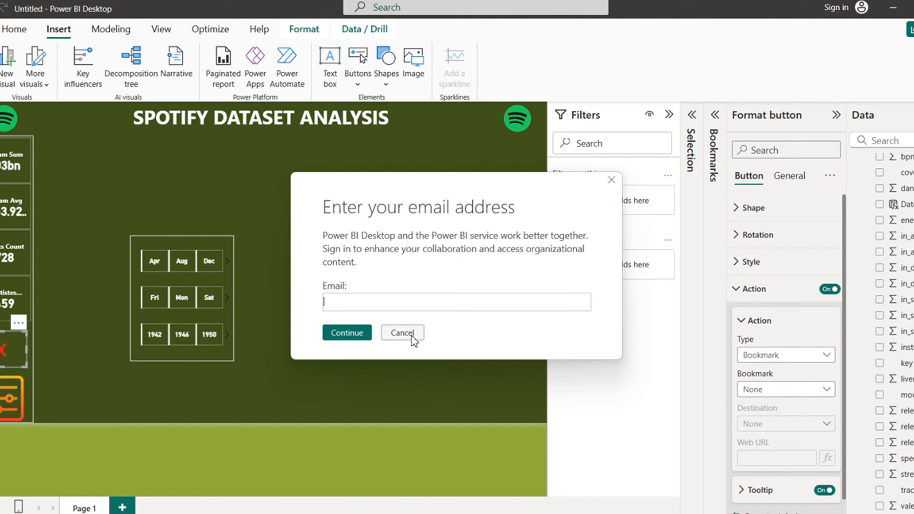
{"action": "left_click", "coordinate": [403, 333]}
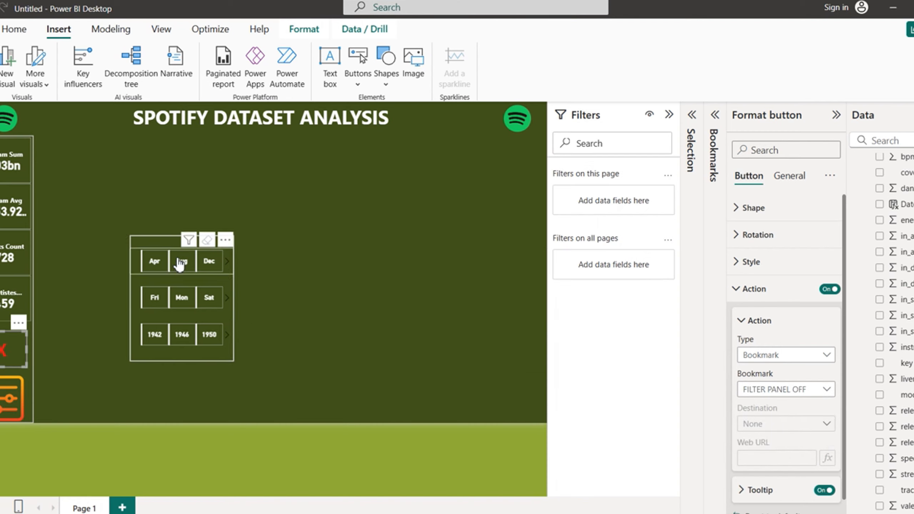
{"action": "left_click_drag", "start_coordinate": [161, 242], "coordinate": [81, 330]}
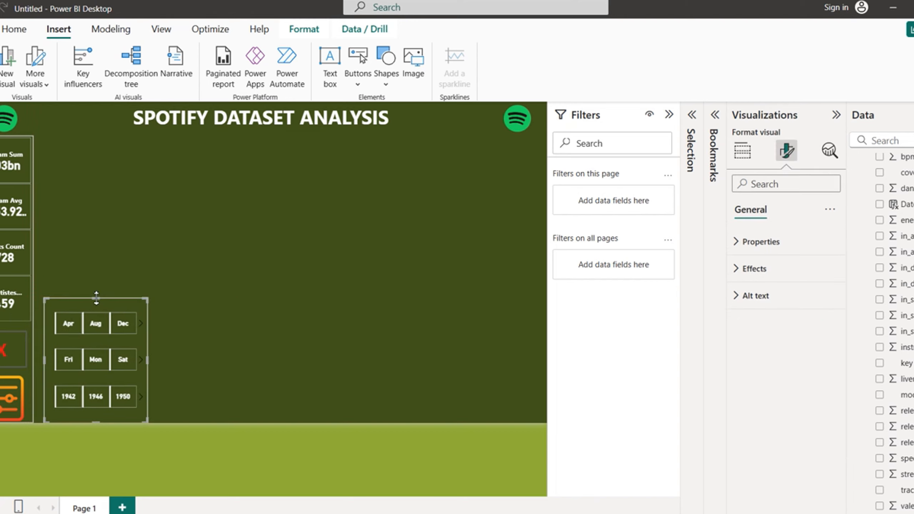
Step: Lower the slicer panel's top edge and widen it to the right
{"action": "left_click_drag", "start_coordinate": [96, 298], "coordinate": [94, 326]}
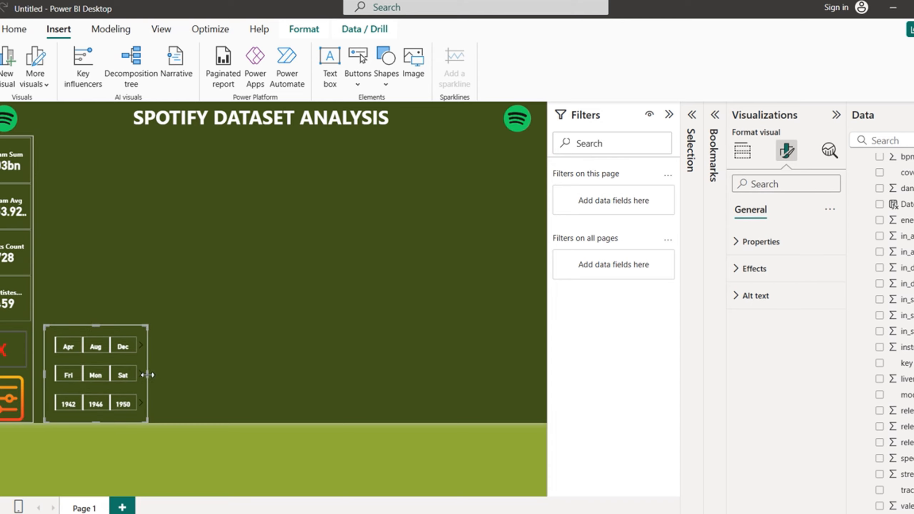
{"action": "left_click_drag", "start_coordinate": [147, 375], "coordinate": [185, 376]}
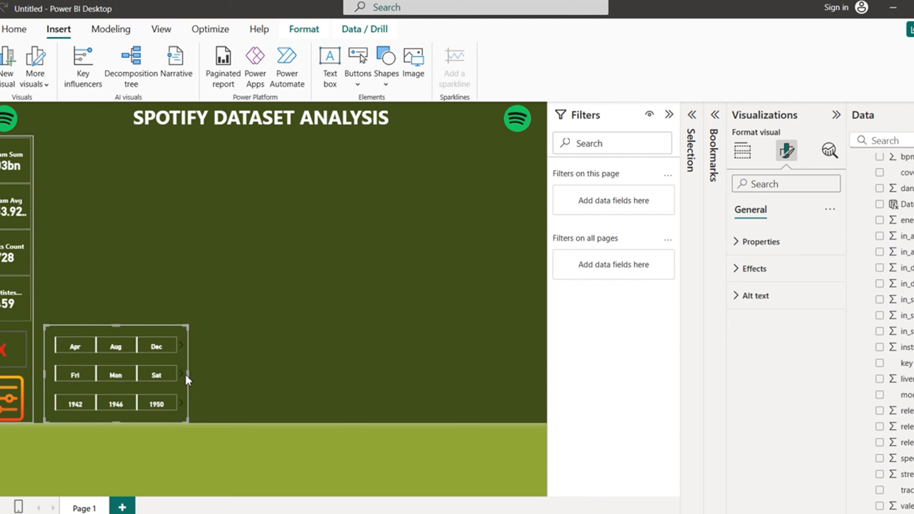
{"action": "left_click", "coordinate": [277, 363]}
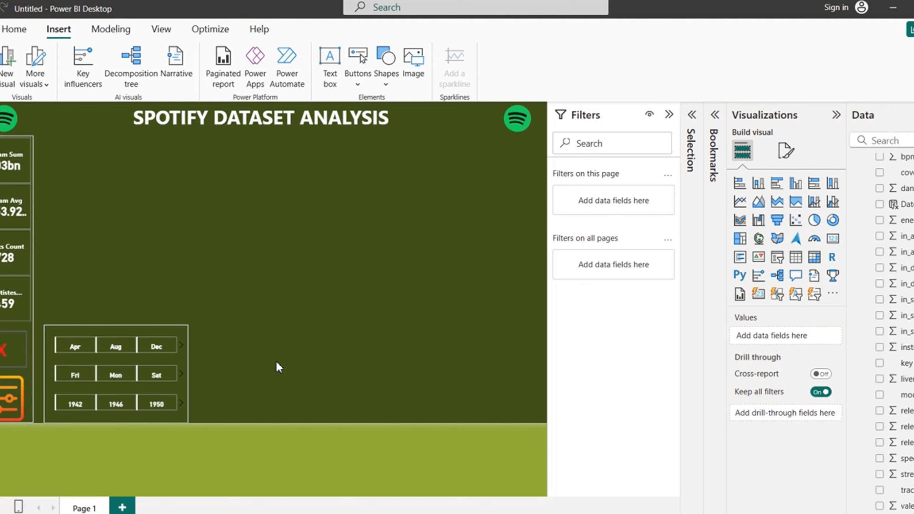
Step: Use the red X button to confirm it hides the slicer panel
{"action": "left_click", "coordinate": [6, 360]}
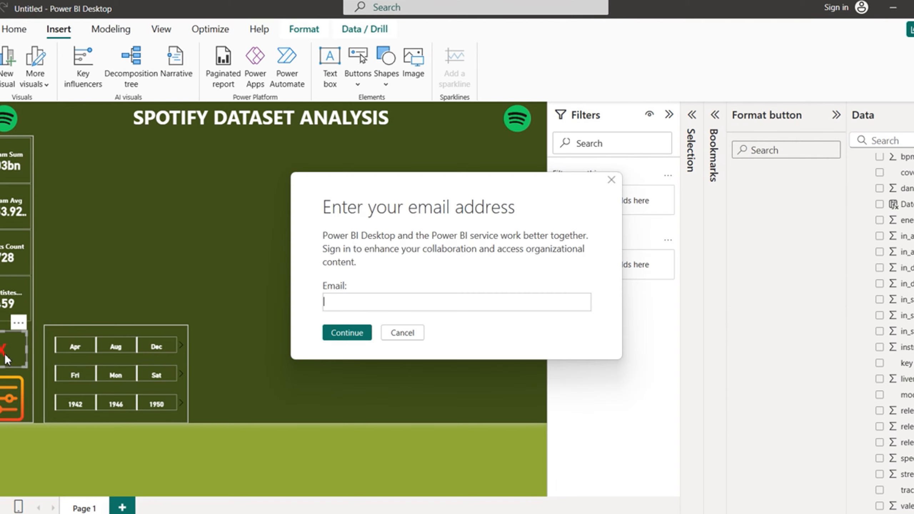
{"action": "left_click", "coordinate": [402, 333]}
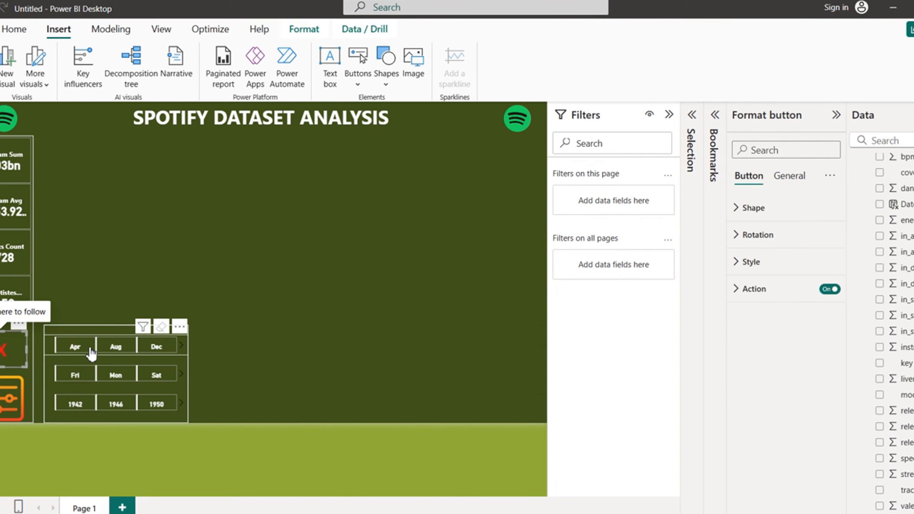
{"action": "left_click", "coordinate": [11, 359], "text": "ctrl"}
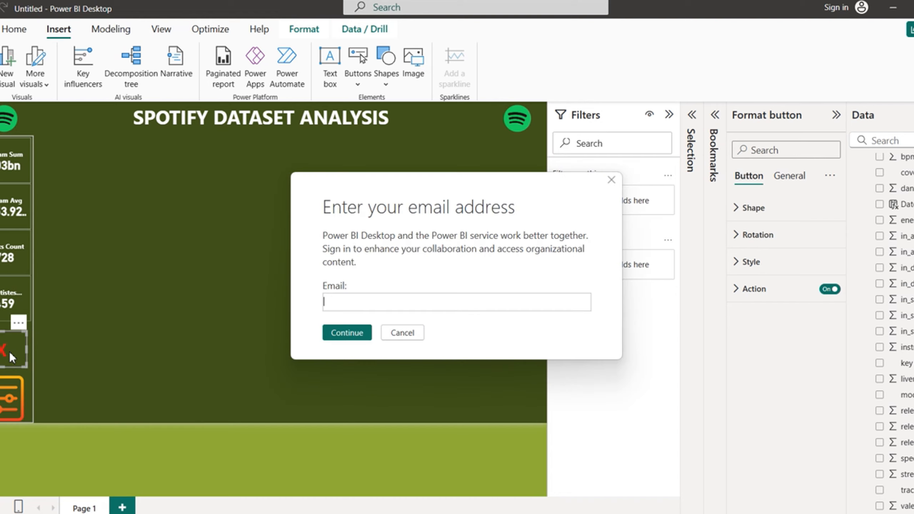
{"action": "left_click", "coordinate": [407, 335]}
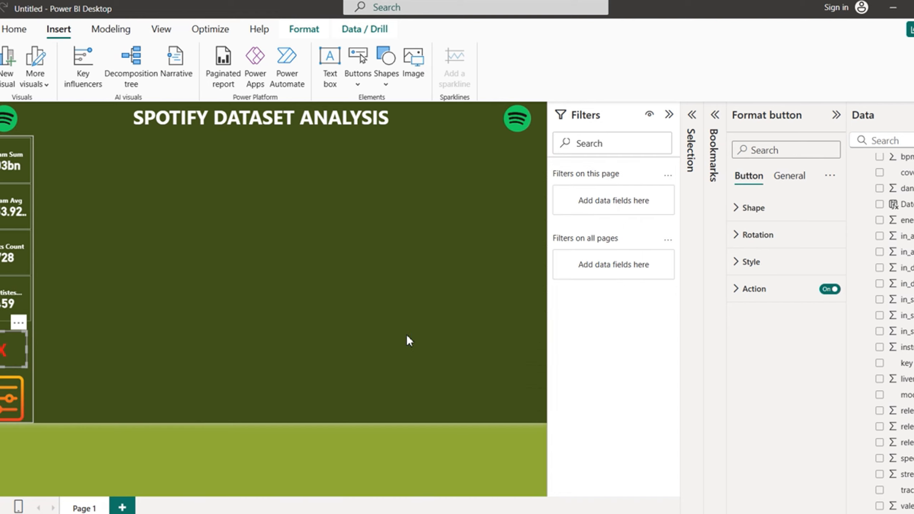
{"action": "left_click", "coordinate": [407, 335]}
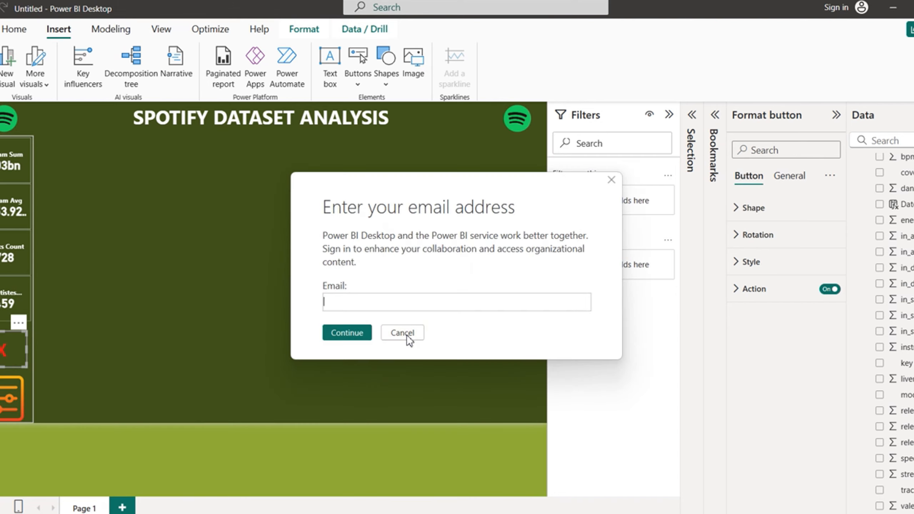
{"action": "left_click", "coordinate": [407, 335]}
{"action": "left_click", "coordinate": [407, 335]}
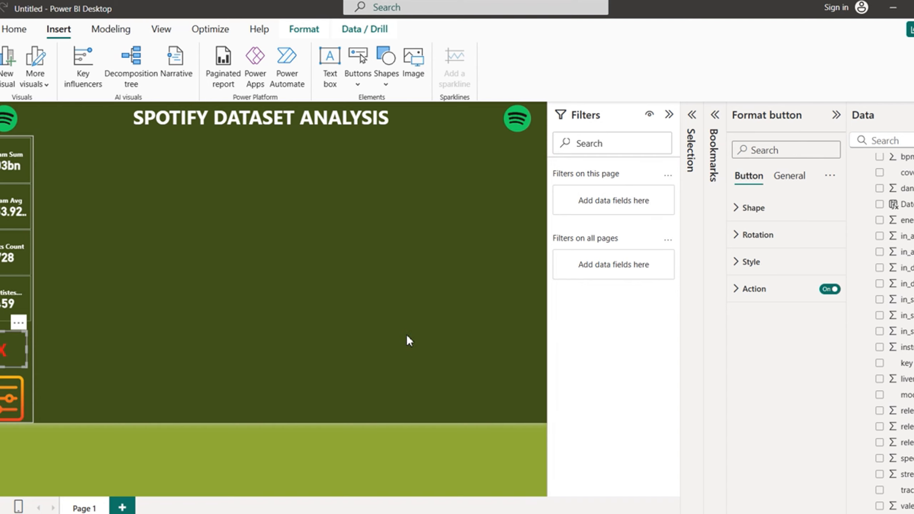
{"action": "double_click", "coordinate": [406, 335]}
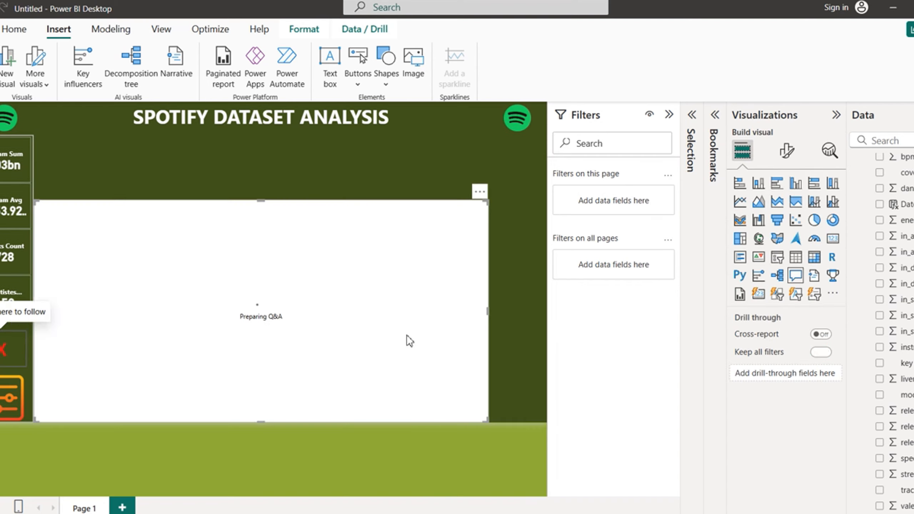
Step: Remove the accidental Q&A visual and confirm the filter icon brings the slicer panel back
{"action": "left_click", "coordinate": [480, 193]}
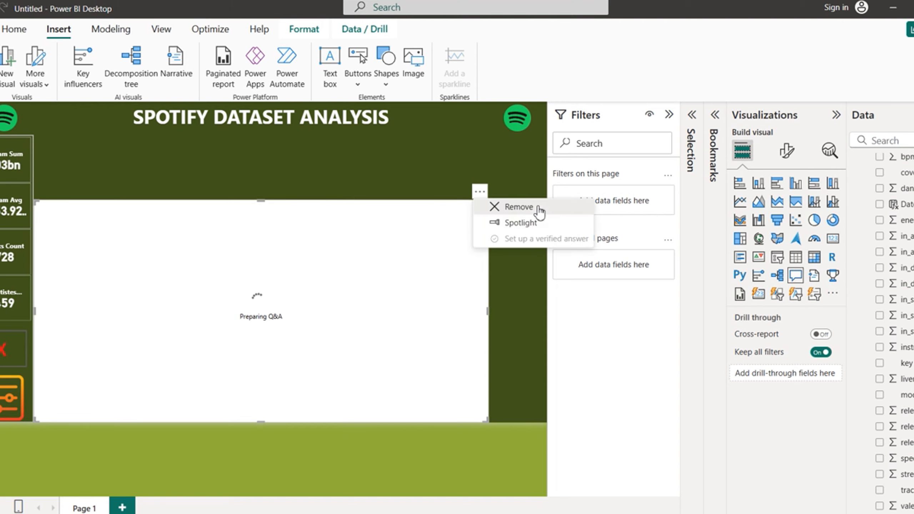
{"action": "left_click", "coordinate": [519, 207]}
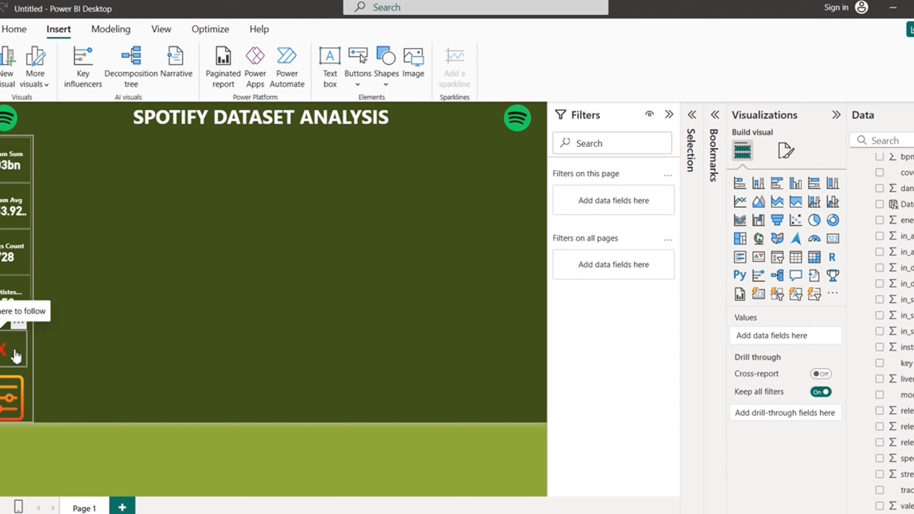
{"action": "left_click", "coordinate": [7, 394], "text": "ctrl"}
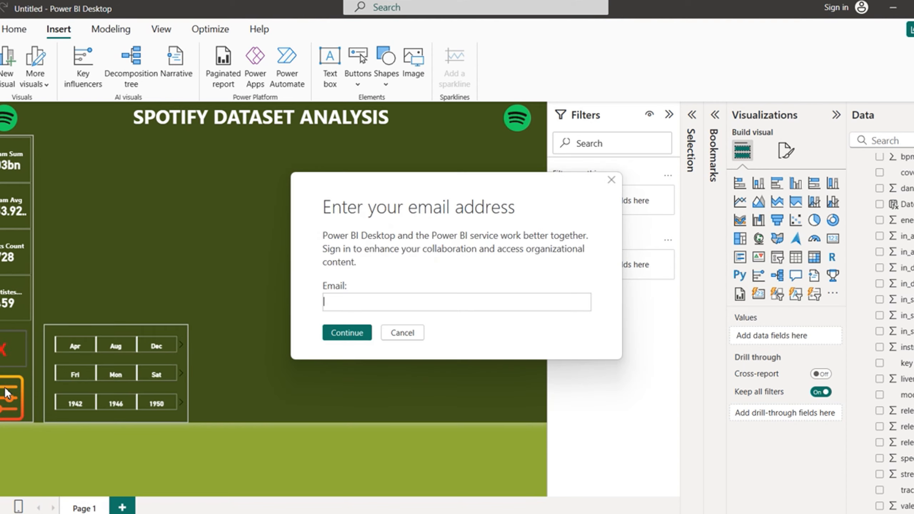
{"action": "left_click", "coordinate": [402, 332]}
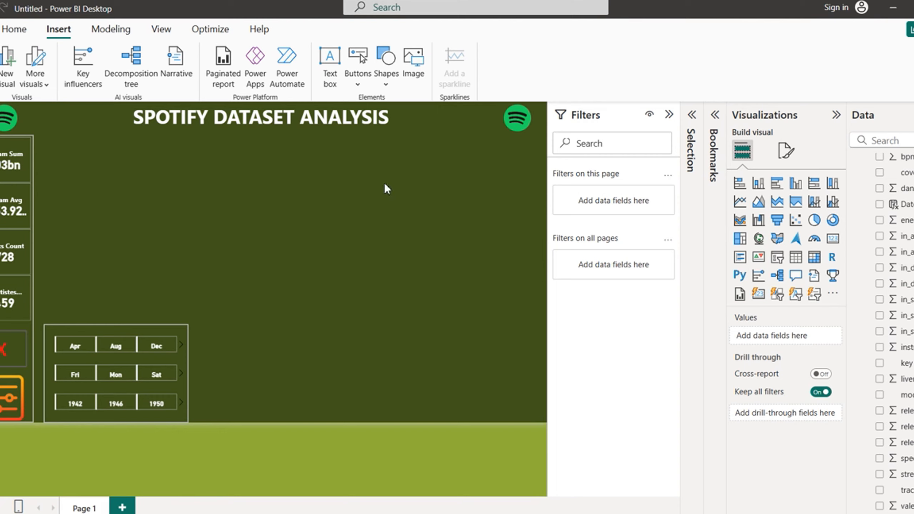
Step: Create a button slicer from the Stream Sum measure using track_name as its field
{"action": "scroll", "coordinate": [871, 245], "scroll_direction": "up", "scroll_amount": 4}
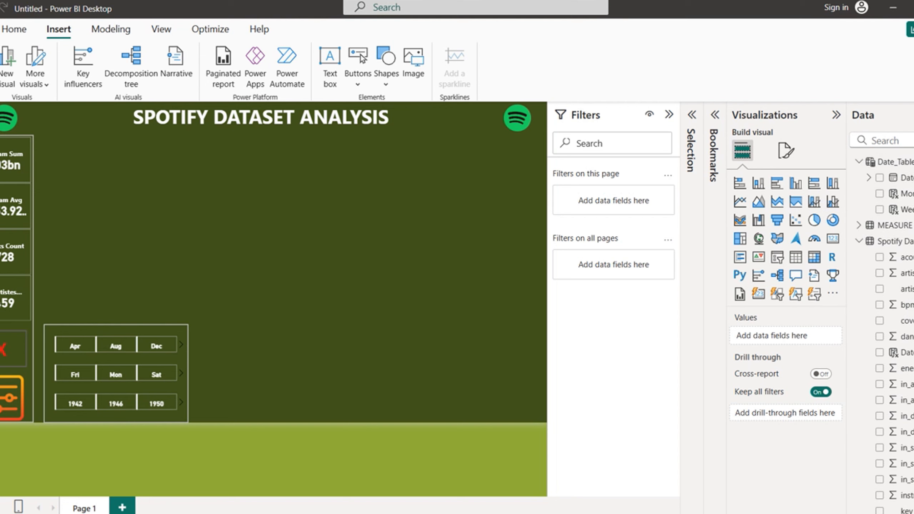
{"action": "left_click", "coordinate": [861, 241]}
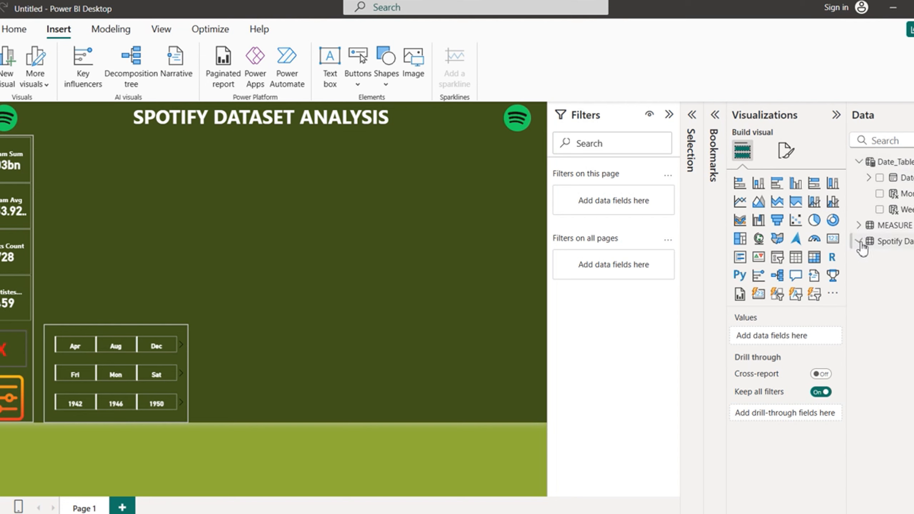
{"action": "left_click", "coordinate": [860, 225]}
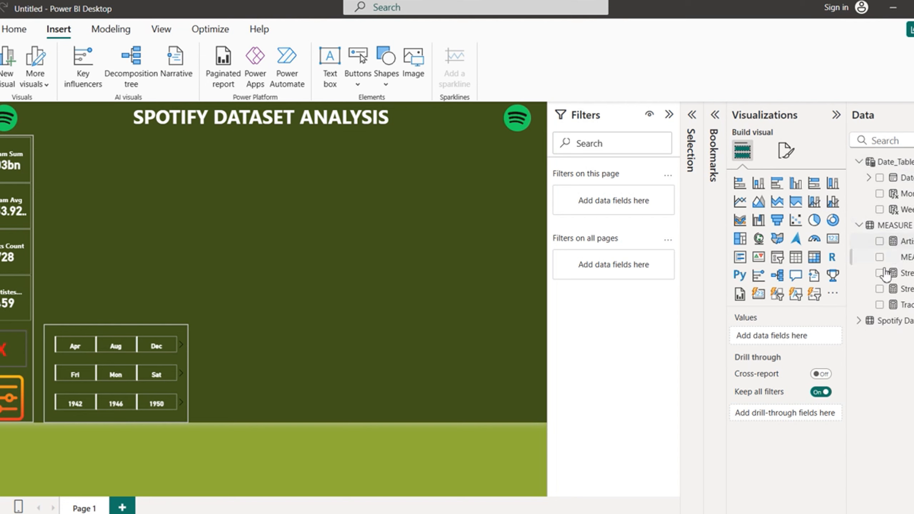
{"action": "left_click", "coordinate": [880, 289]}
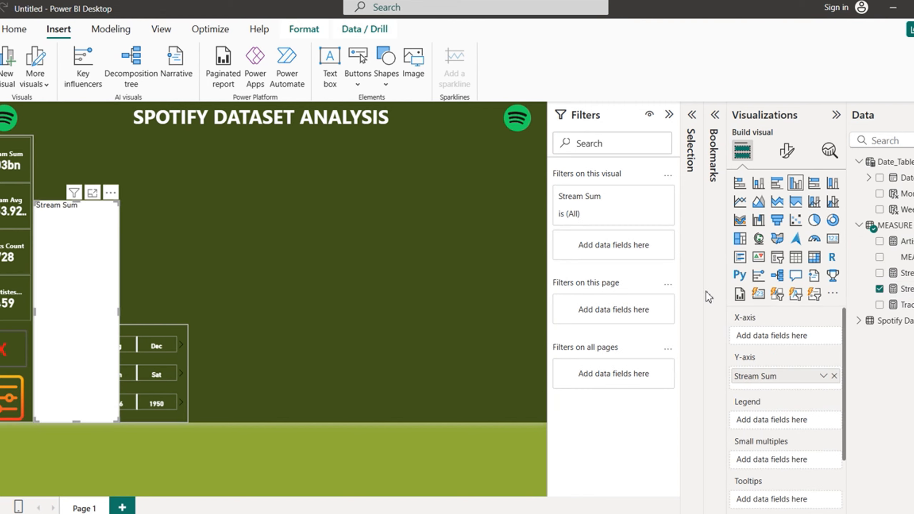
{"action": "left_click", "coordinate": [777, 295]}
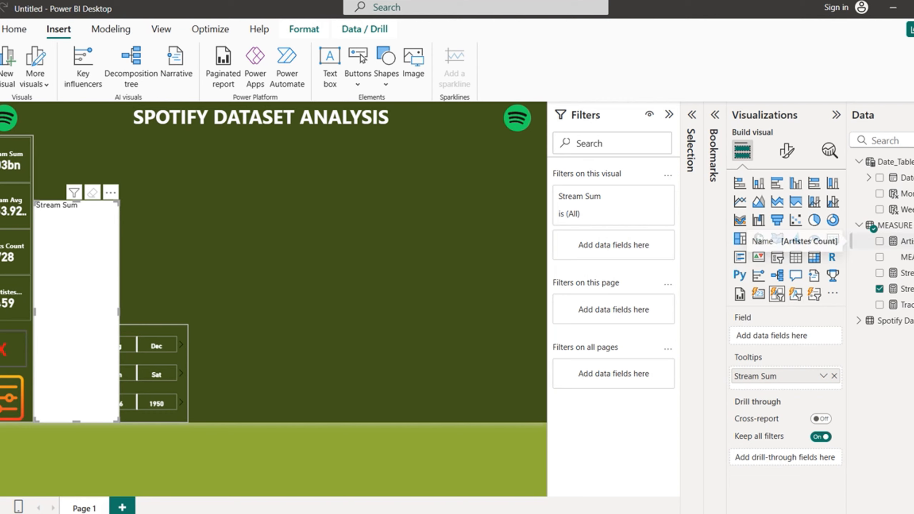
{"action": "left_click", "coordinate": [865, 321]}
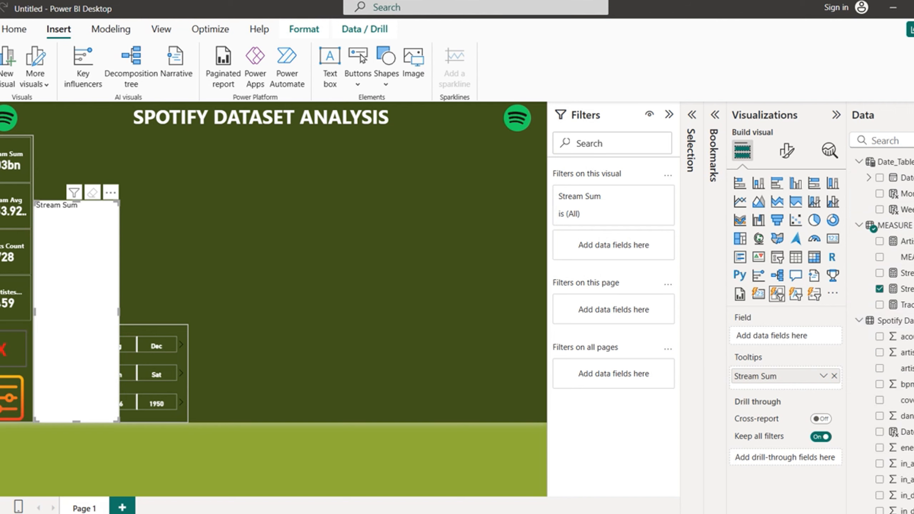
{"action": "scroll", "coordinate": [885, 324], "scroll_direction": "down", "scroll_amount": 5}
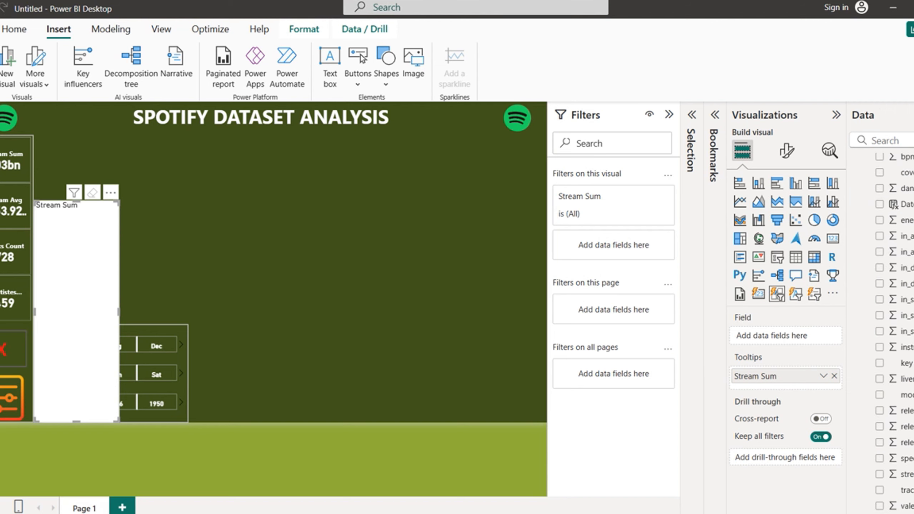
{"action": "left_click", "coordinate": [881, 490]}
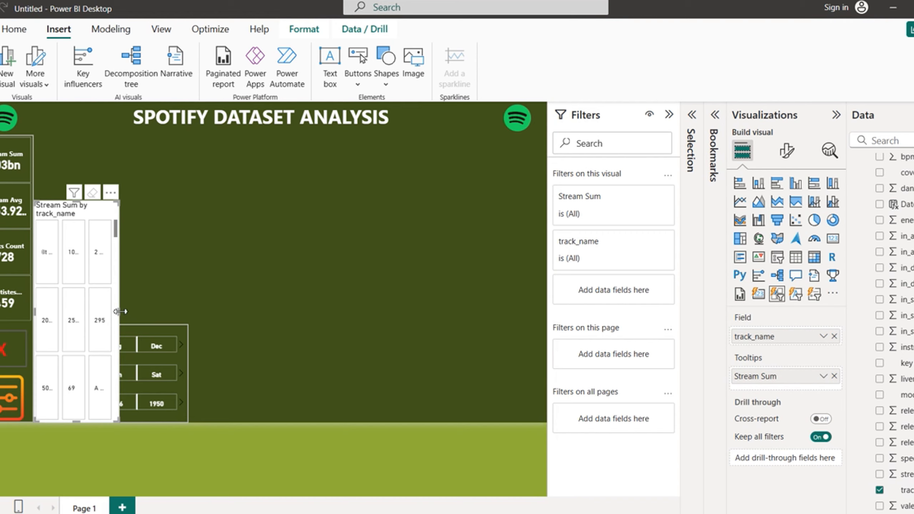
Step: Widen the song slicer, set a one-row layout, and place it shorter beside the date slicers
{"action": "left_click_drag", "start_coordinate": [120, 311], "coordinate": [158, 312]}
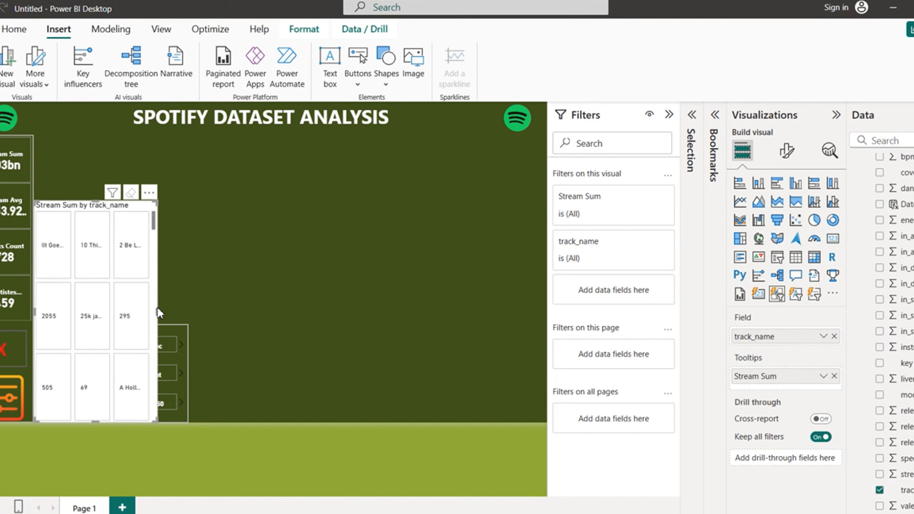
{"action": "left_click_drag", "start_coordinate": [157, 309], "coordinate": [302, 306]}
{"action": "left_click", "coordinate": [786, 154]}
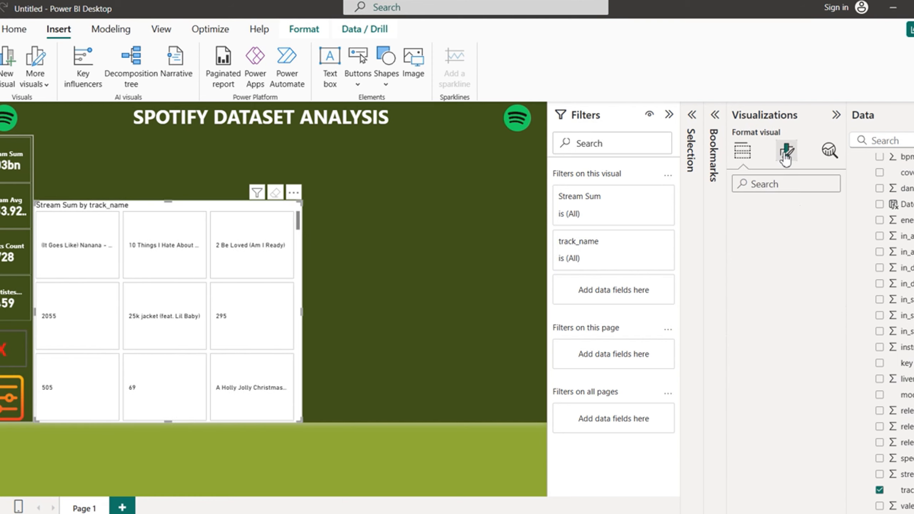
{"action": "left_click", "coordinate": [740, 244]}
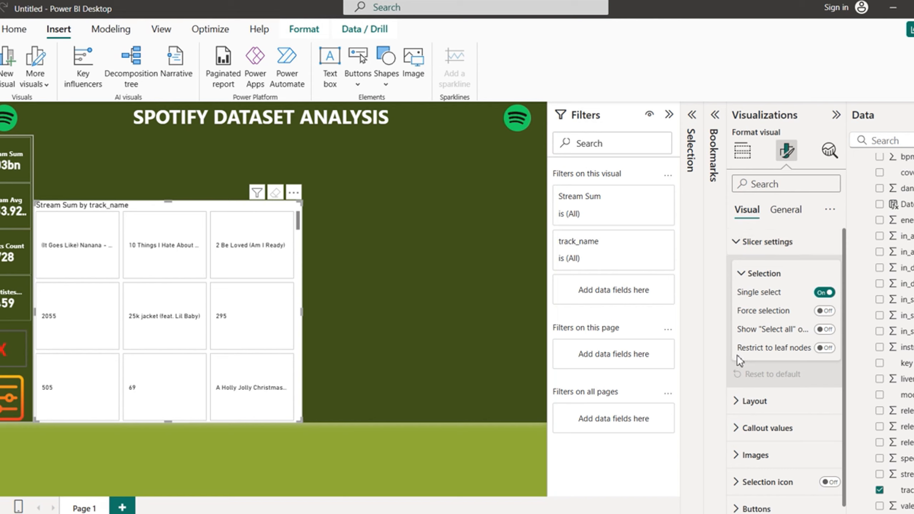
{"action": "left_click", "coordinate": [736, 242]}
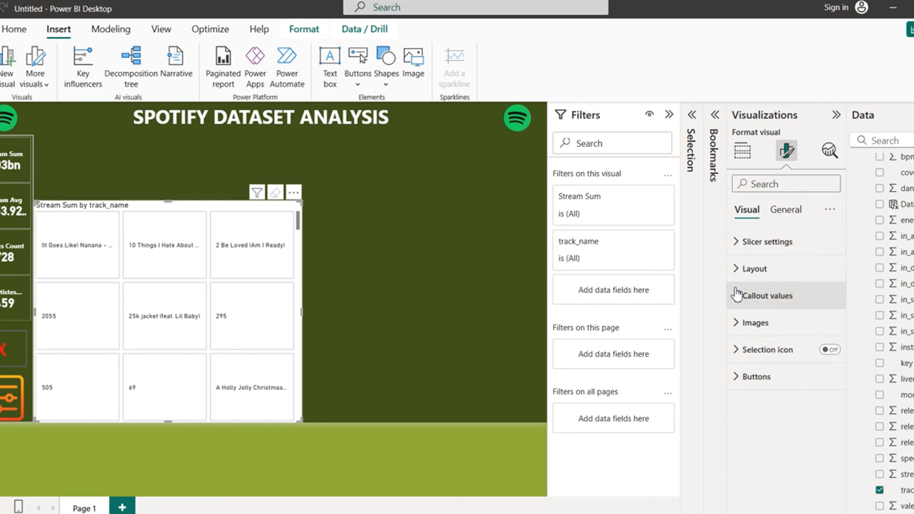
{"action": "left_click", "coordinate": [737, 268]}
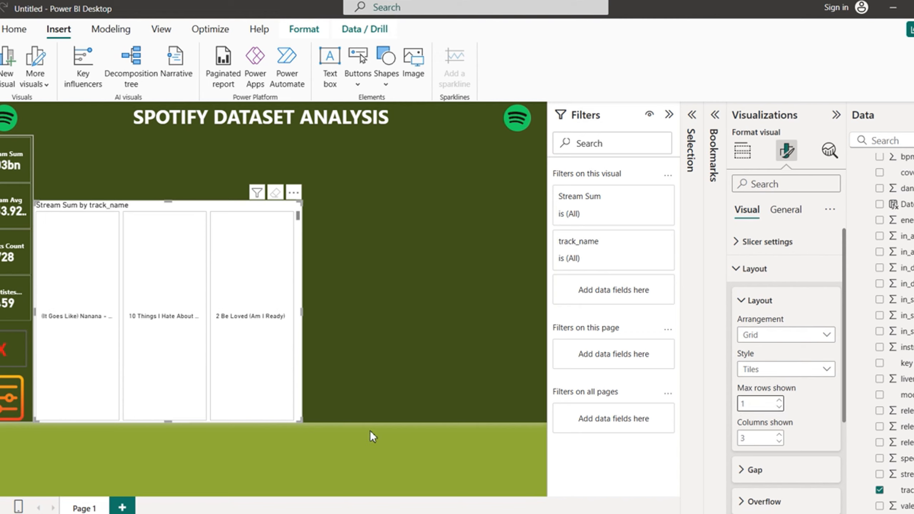
{"action": "left_click_drag", "start_coordinate": [204, 206], "coordinate": [388, 235]}
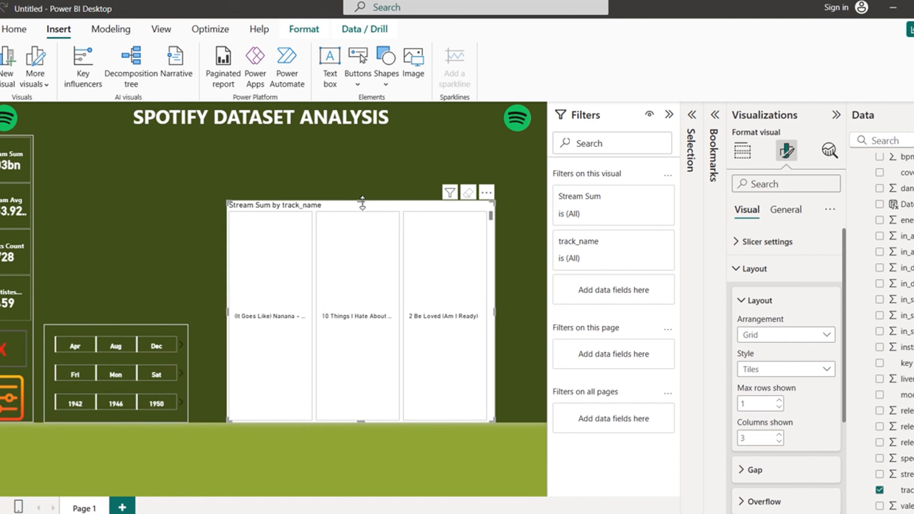
{"action": "left_click_drag", "start_coordinate": [363, 204], "coordinate": [364, 279]}
Step: Insert a rectangle shape and turn its fill off
{"action": "left_click", "coordinate": [405, 110]}
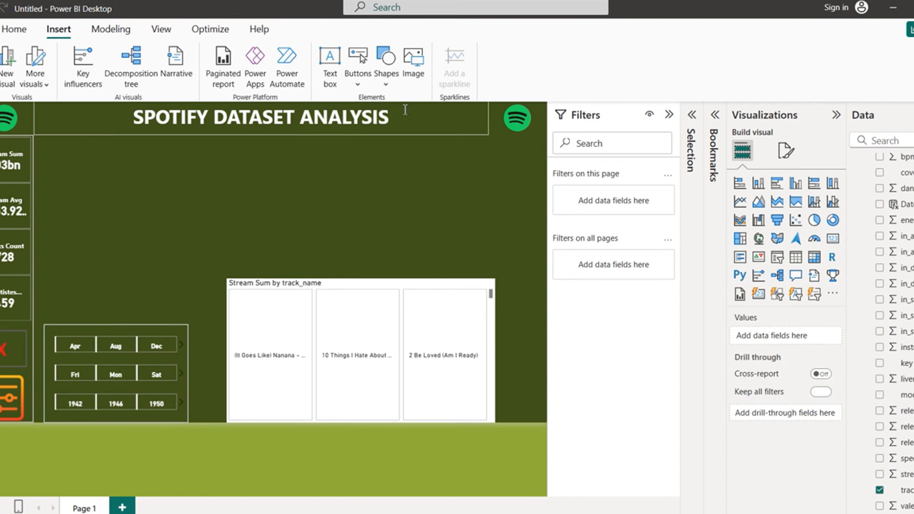
{"action": "left_click", "coordinate": [385, 72]}
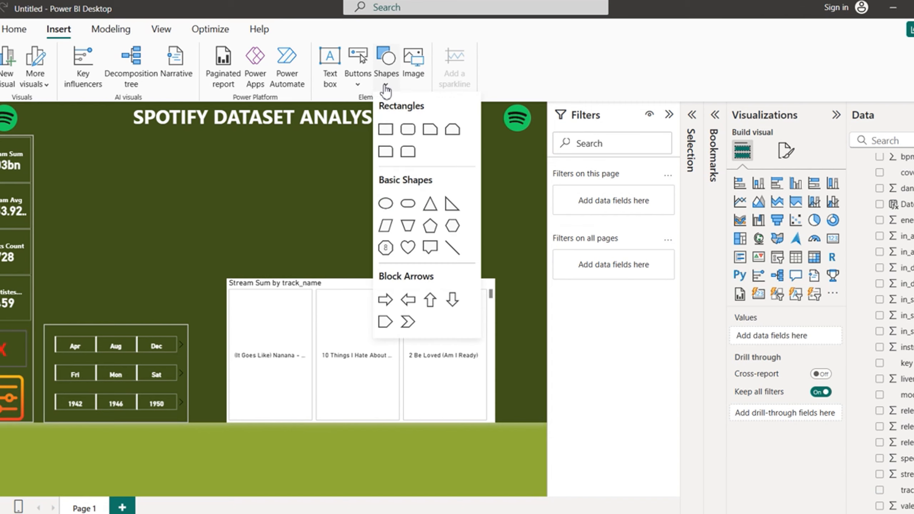
{"action": "left_click", "coordinate": [386, 129]}
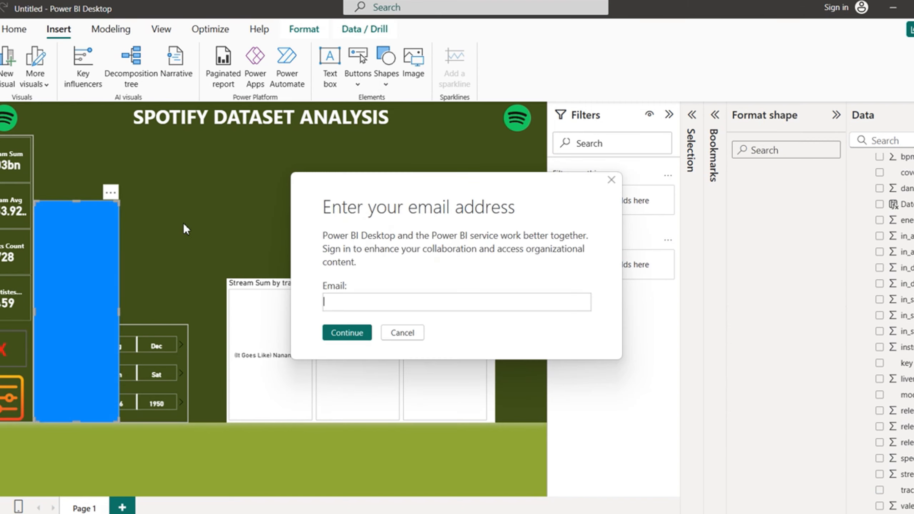
{"action": "left_click", "coordinate": [404, 332]}
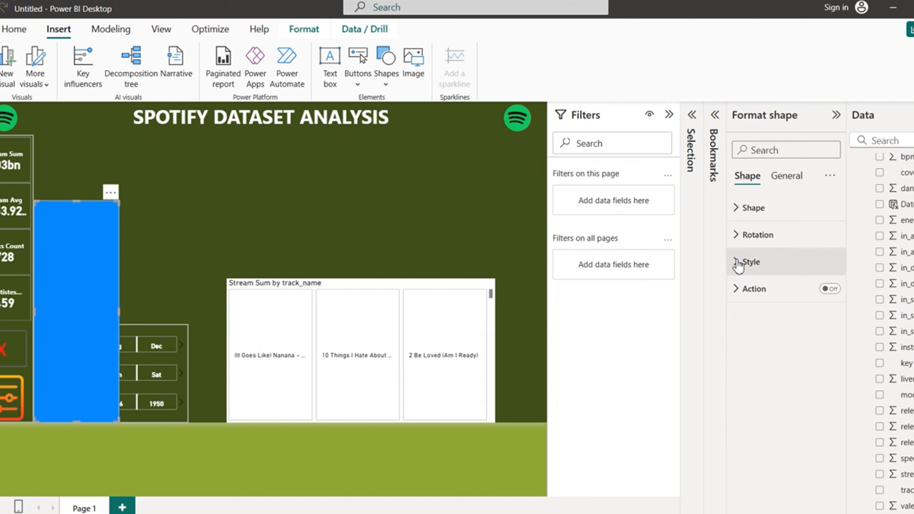
{"action": "left_click", "coordinate": [738, 263]}
{"action": "left_click", "coordinate": [824, 294]}
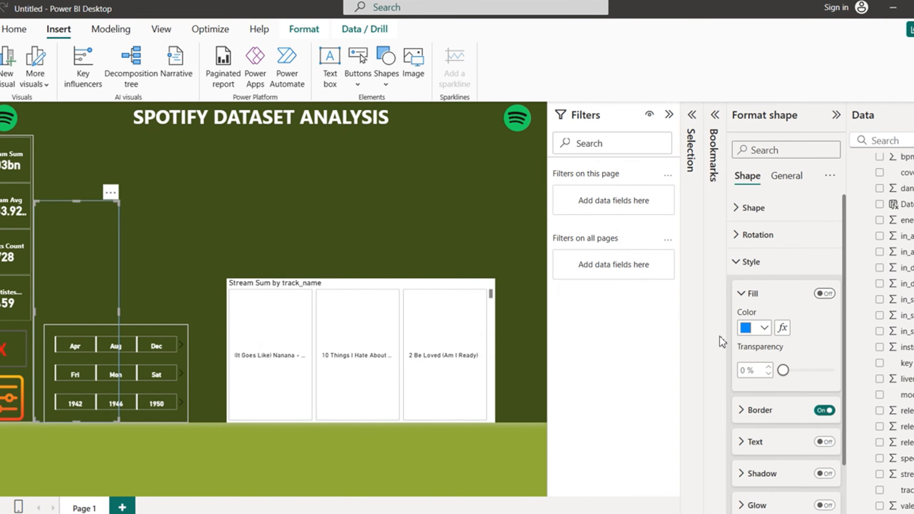
{"action": "left_click", "coordinate": [410, 336]}
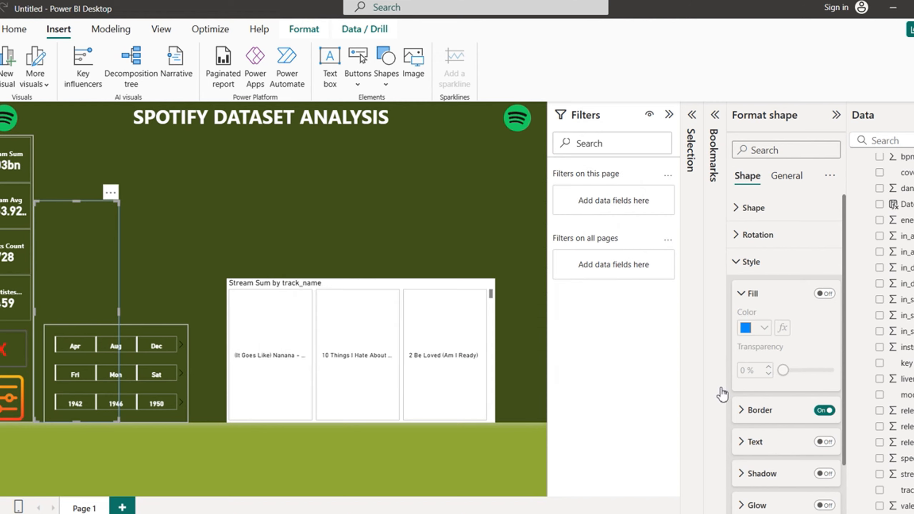
Step: Give the rectangle a grey border
{"action": "left_click", "coordinate": [742, 418]}
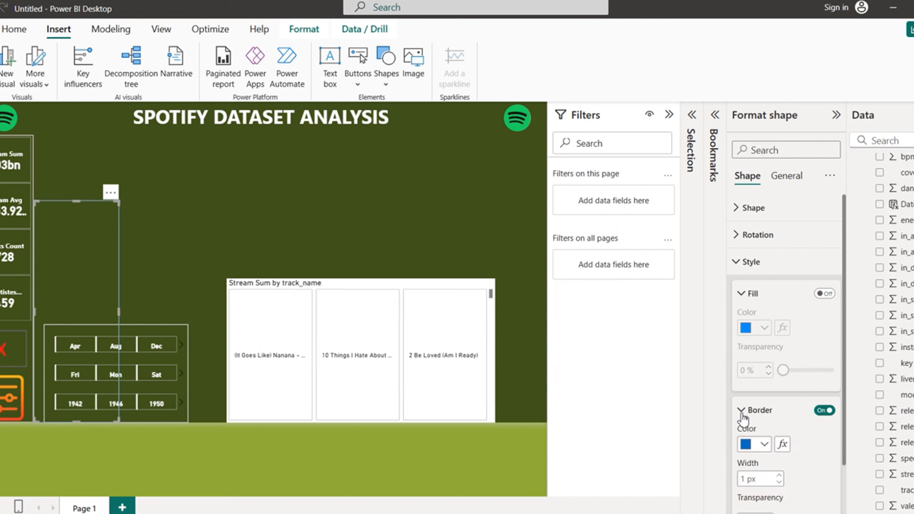
{"action": "left_click", "coordinate": [766, 448]}
{"action": "left_click", "coordinate": [775, 385]}
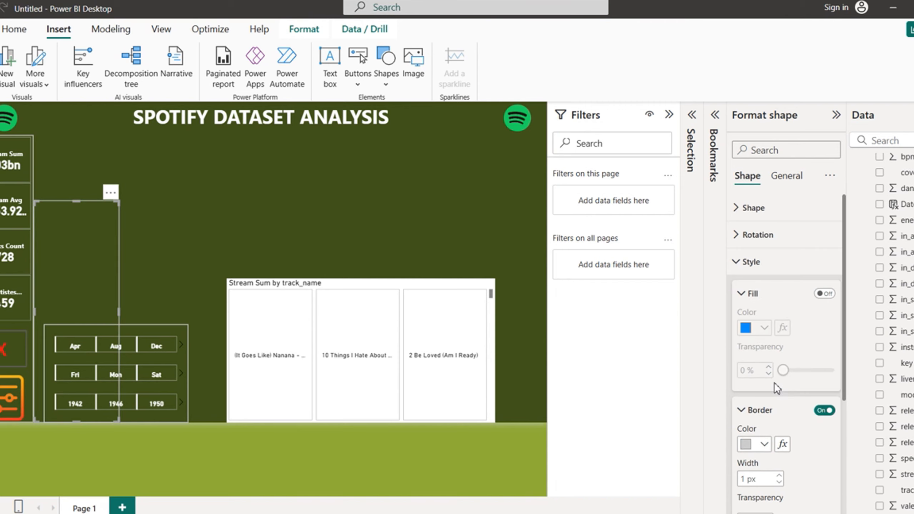
{"action": "left_click", "coordinate": [403, 333]}
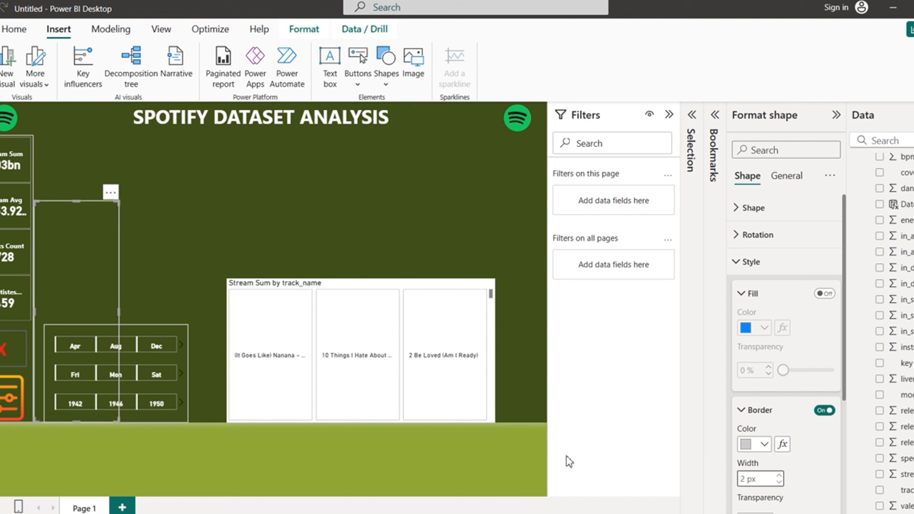
{"action": "left_click", "coordinate": [403, 333]}
Step: Move the rectangle to the top left, ending above the date slicers and reaching toward the centre
{"action": "left_click_drag", "start_coordinate": [80, 251], "coordinate": [83, 186]}
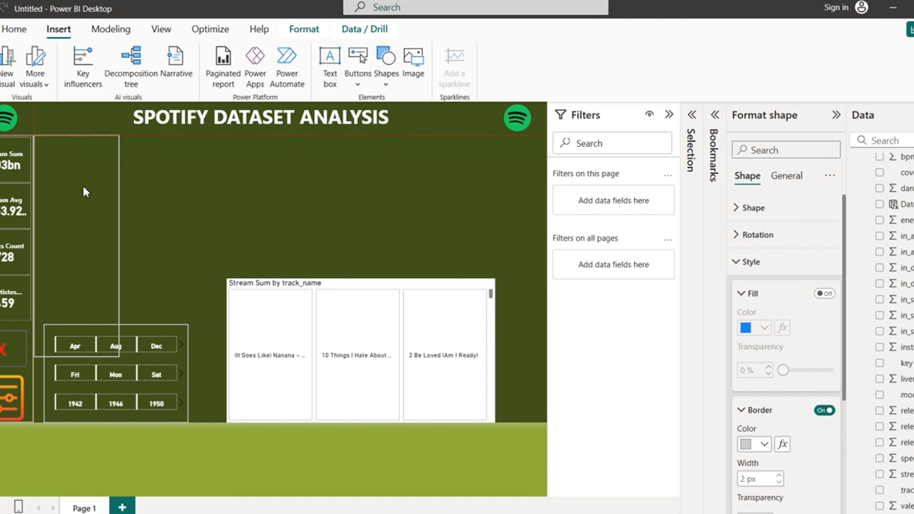
{"action": "left_click", "coordinate": [398, 331]}
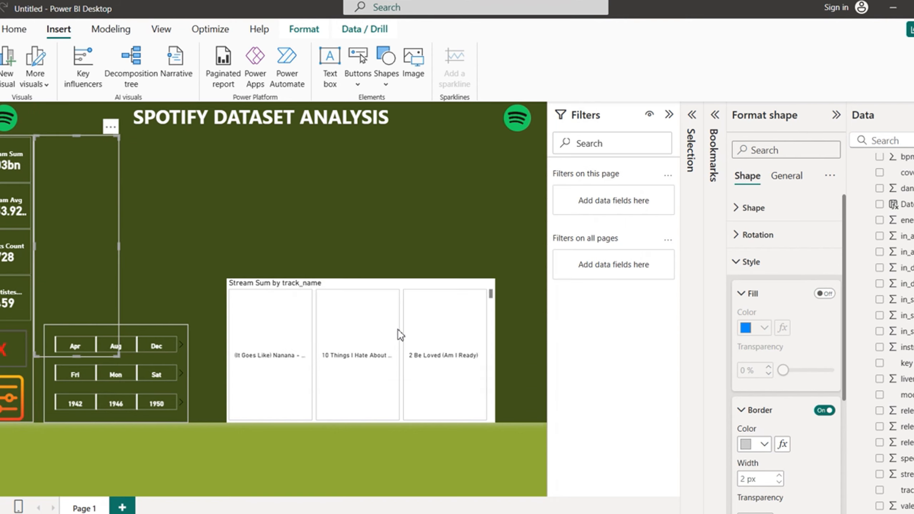
{"action": "left_click_drag", "start_coordinate": [77, 355], "coordinate": [107, 290]}
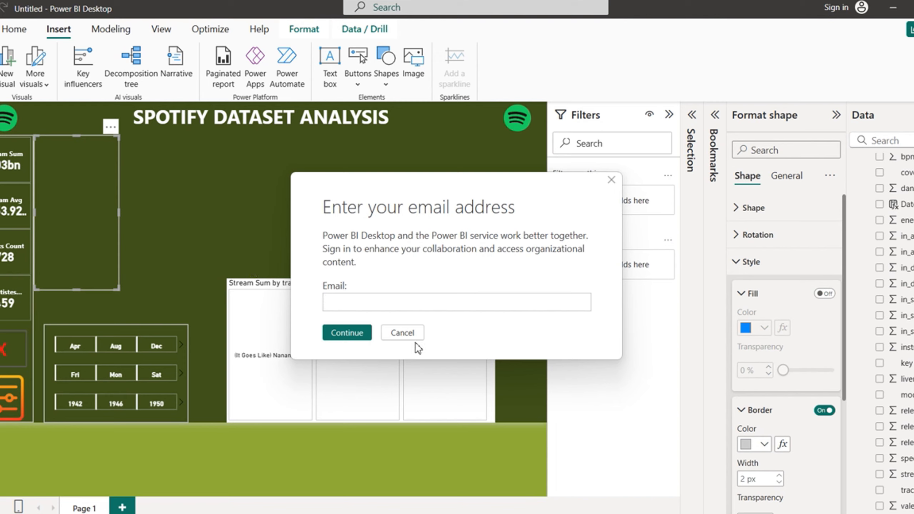
{"action": "left_click", "coordinate": [404, 333]}
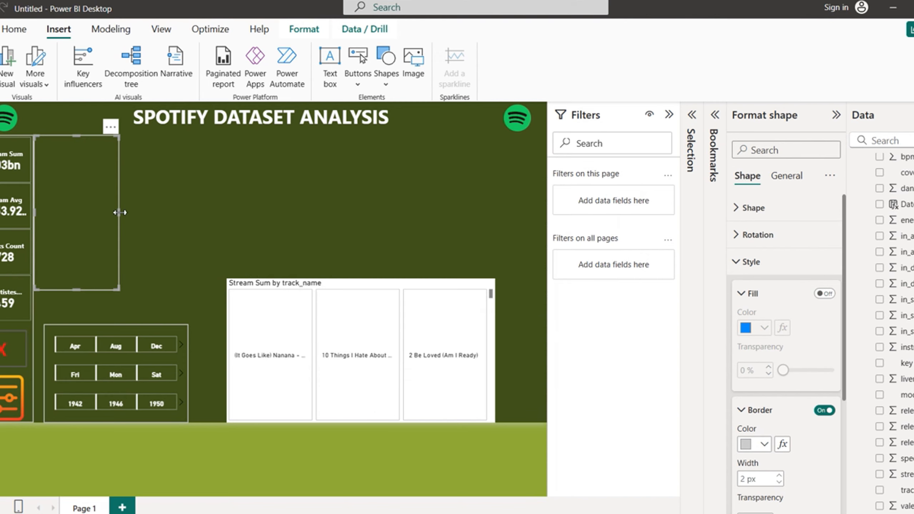
{"action": "left_click_drag", "start_coordinate": [120, 213], "coordinate": [315, 227]}
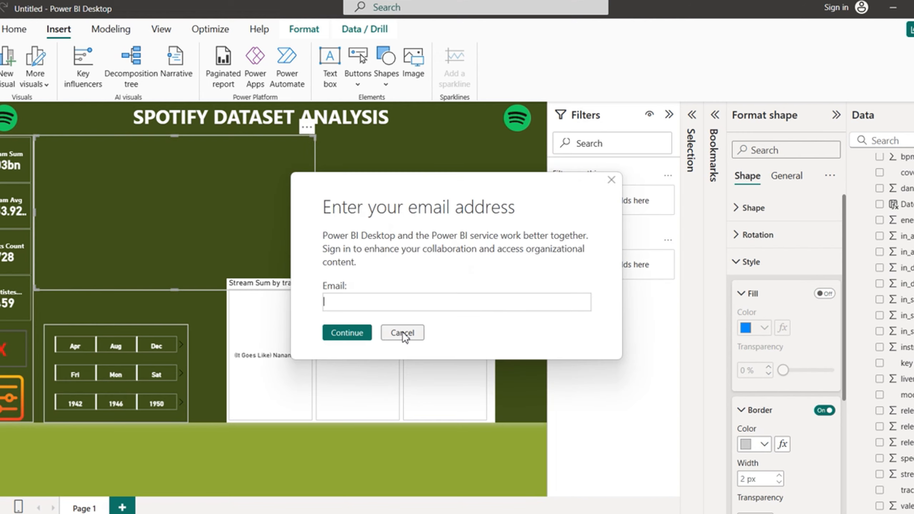
{"action": "left_click", "coordinate": [403, 332]}
Step: Send the rectangle behind the other visuals
{"action": "left_click", "coordinate": [304, 30]}
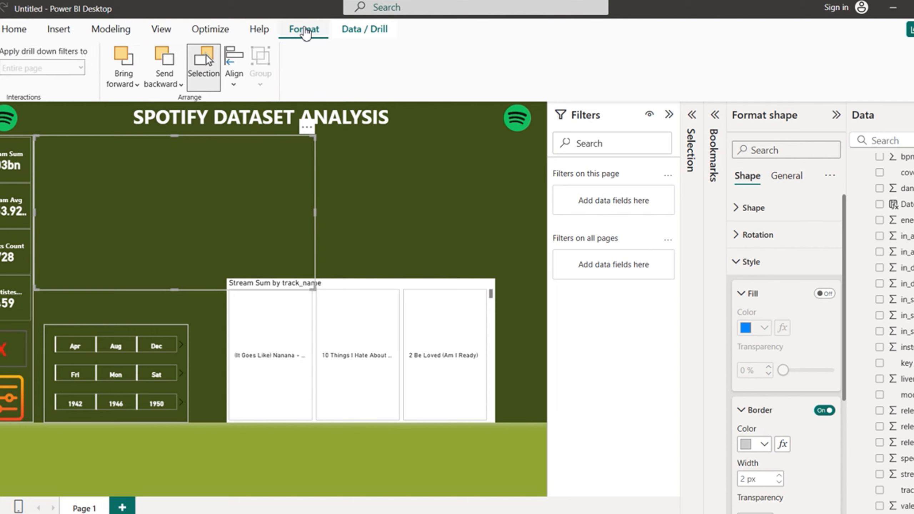
{"action": "left_click", "coordinate": [169, 82]}
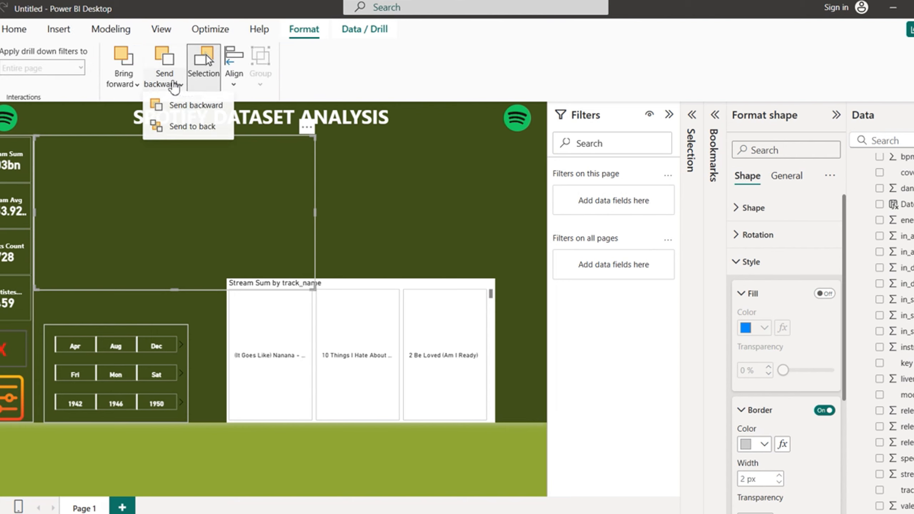
{"action": "left_click", "coordinate": [195, 131]}
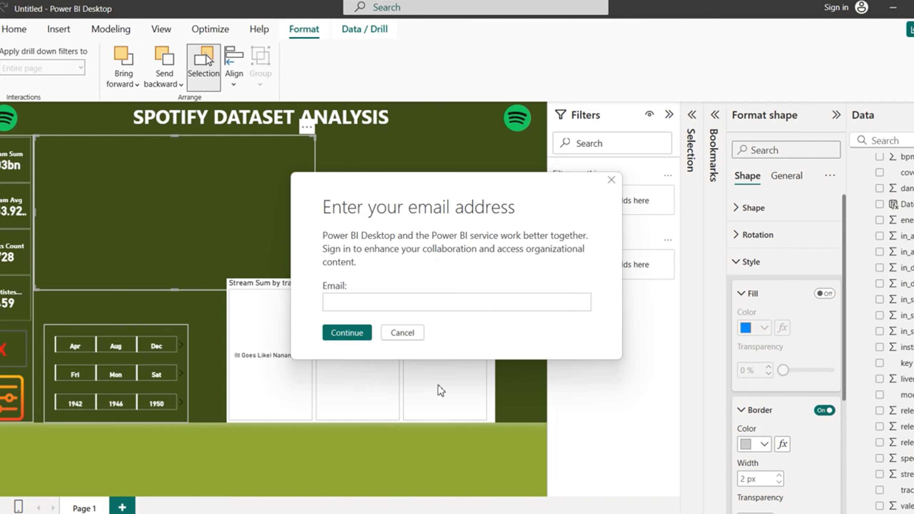
{"action": "left_click", "coordinate": [402, 333]}
{"action": "left_click", "coordinate": [403, 332]}
{"action": "left_click", "coordinate": [402, 332]}
{"action": "left_click", "coordinate": [402, 333]}
{"action": "left_click", "coordinate": [402, 333]}
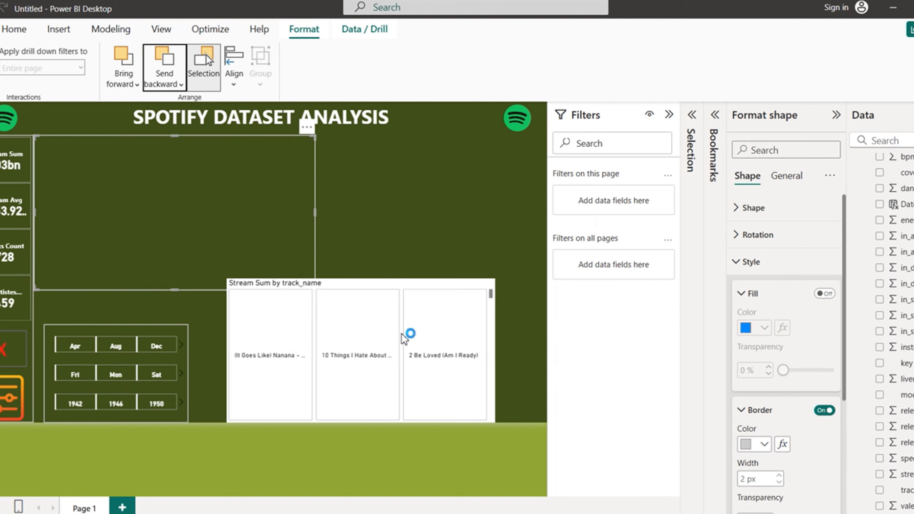
{"action": "left_click", "coordinate": [403, 333]}
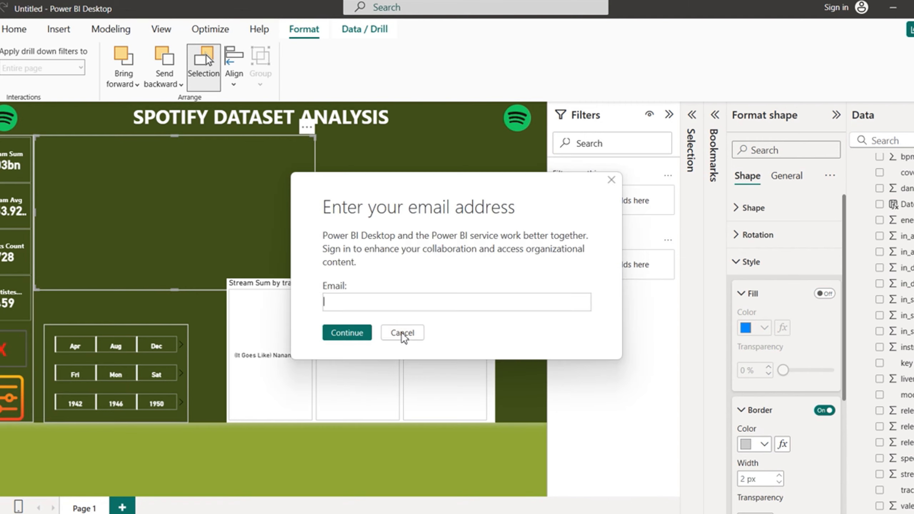
{"action": "left_click", "coordinate": [403, 333]}
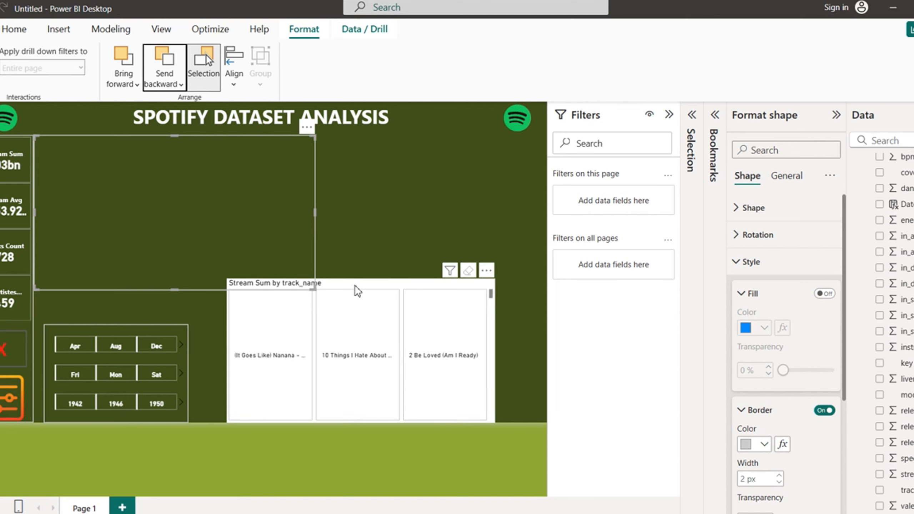
Step: Move the track slicer into the empty box below the title and stretch it to fill it
{"action": "left_click_drag", "start_coordinate": [357, 291], "coordinate": [164, 149]}
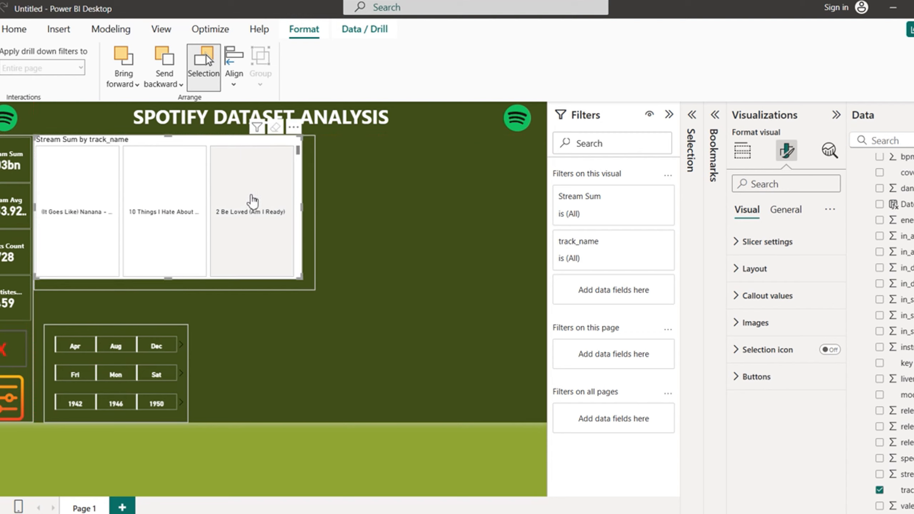
{"action": "left_click_drag", "start_coordinate": [303, 207], "coordinate": [316, 207]}
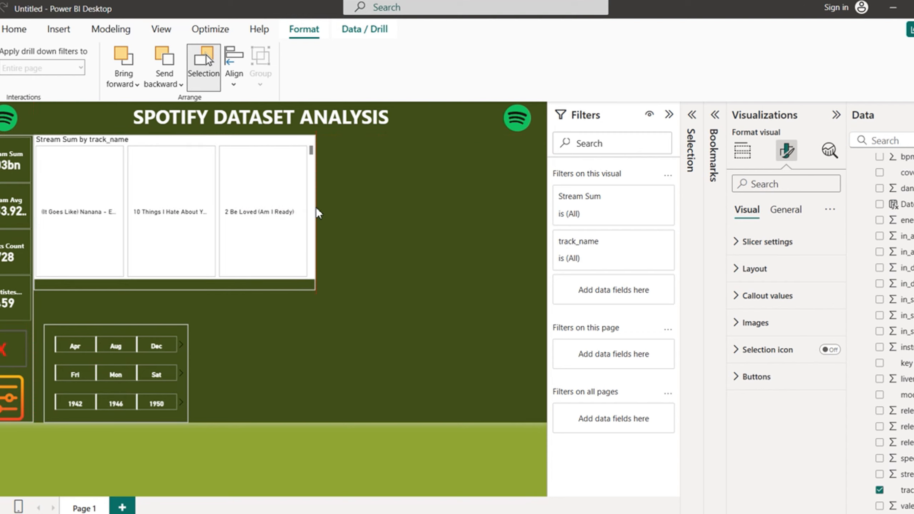
{"action": "left_click_drag", "start_coordinate": [176, 277], "coordinate": [176, 289]}
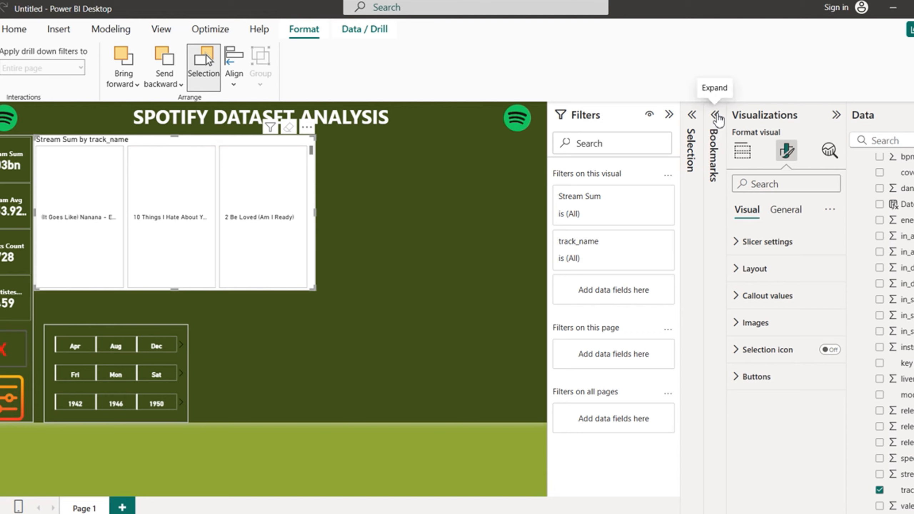
Step: Apply a Top N filter on track_name showing the top 3 tracks by Stream Sum
{"action": "left_click", "coordinate": [640, 199]}
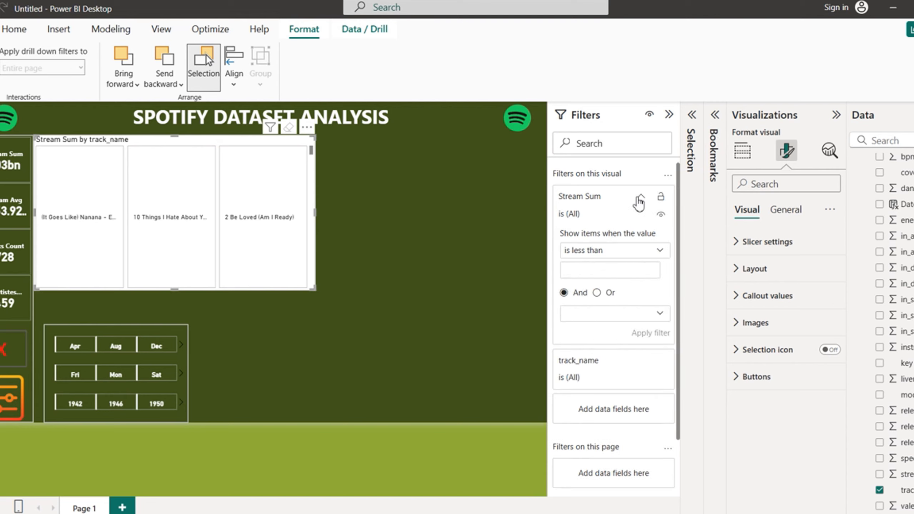
{"action": "left_click", "coordinate": [640, 199]}
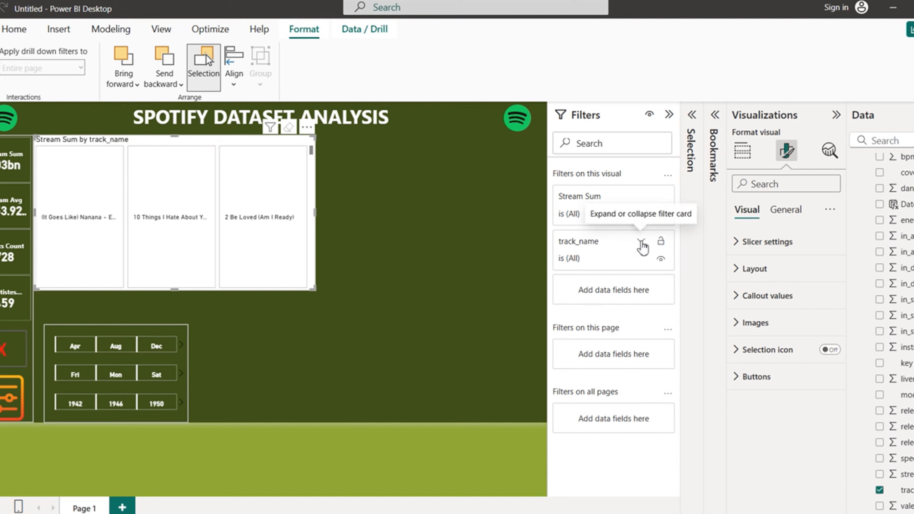
{"action": "left_click", "coordinate": [641, 244]}
{"action": "left_click", "coordinate": [661, 294]}
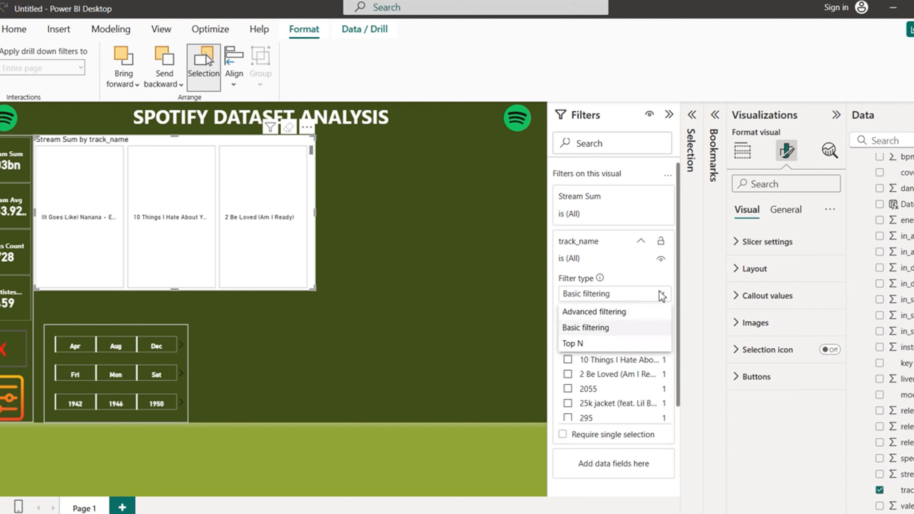
{"action": "left_click", "coordinate": [597, 344]}
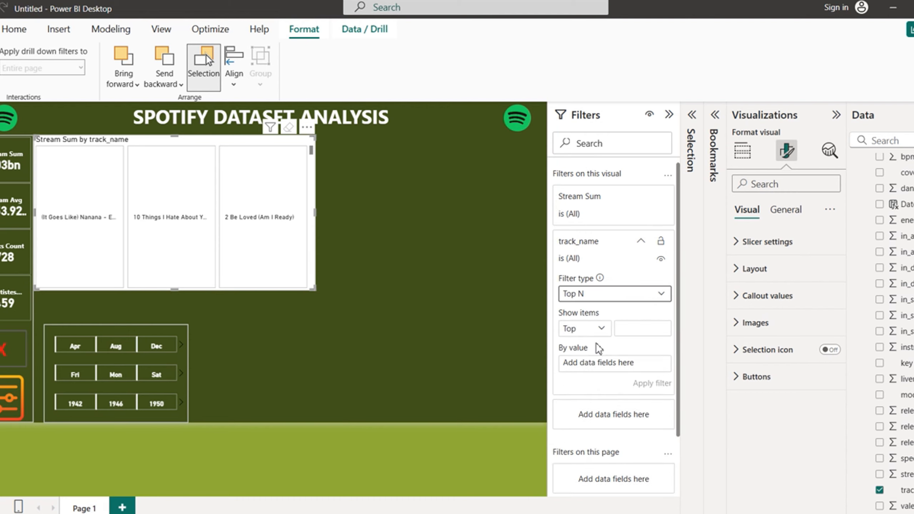
{"action": "left_click", "coordinate": [636, 332]}
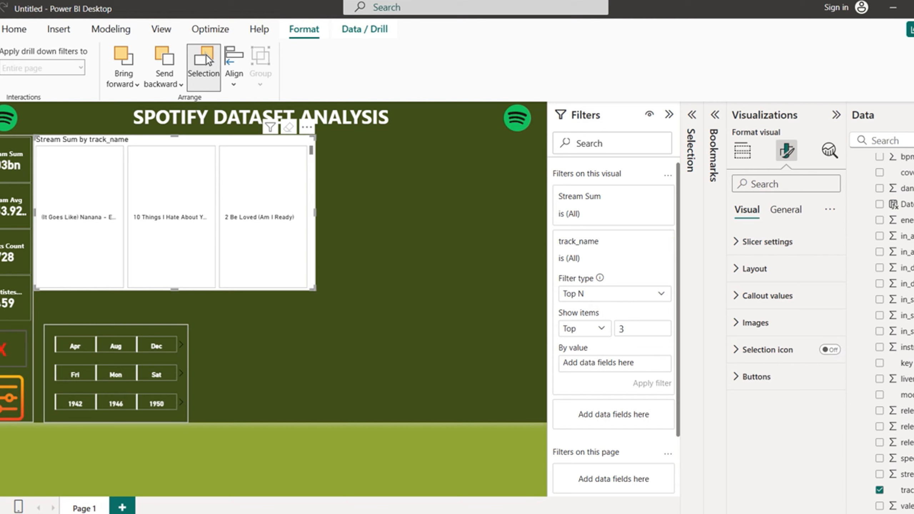
{"action": "scroll", "coordinate": [889, 324], "scroll_direction": "up", "scroll_amount": 5}
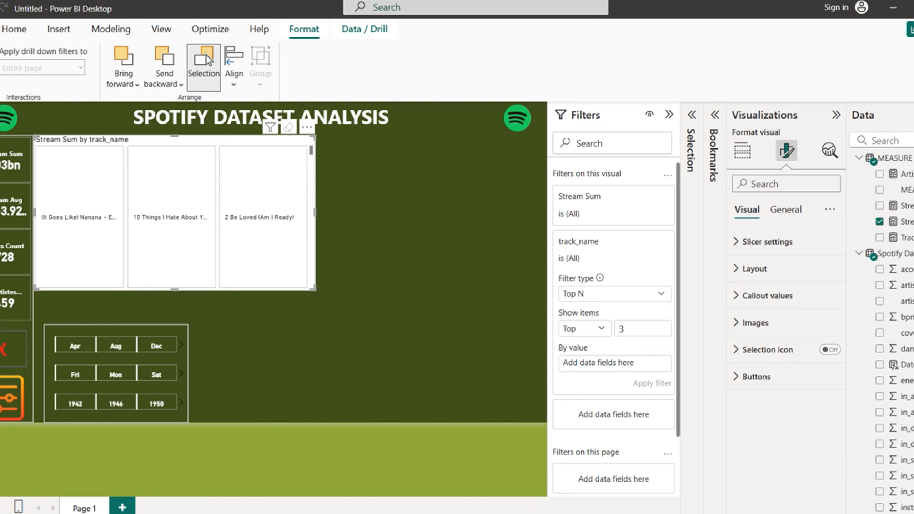
{"action": "scroll", "coordinate": [901, 252], "scroll_direction": "up", "scroll_amount": 1}
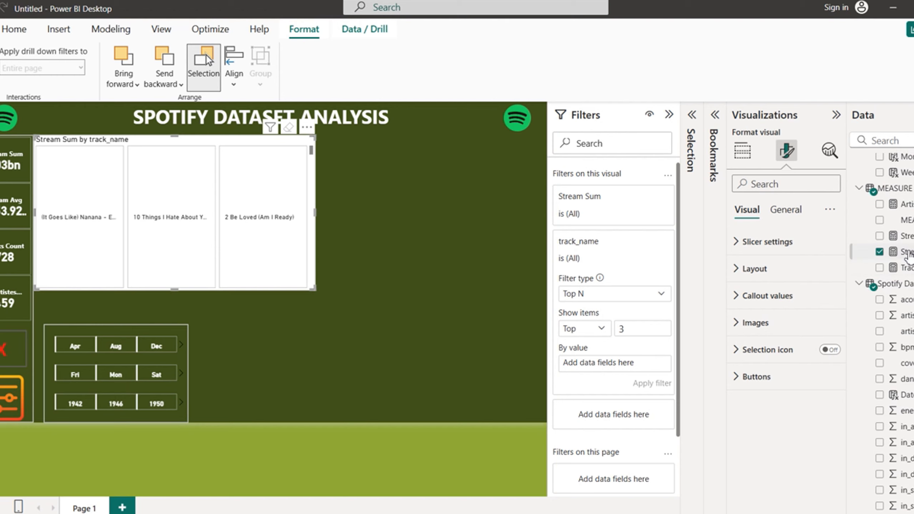
{"action": "left_click_drag", "start_coordinate": [910, 257], "coordinate": [610, 366]}
{"action": "left_click", "coordinate": [652, 382]}
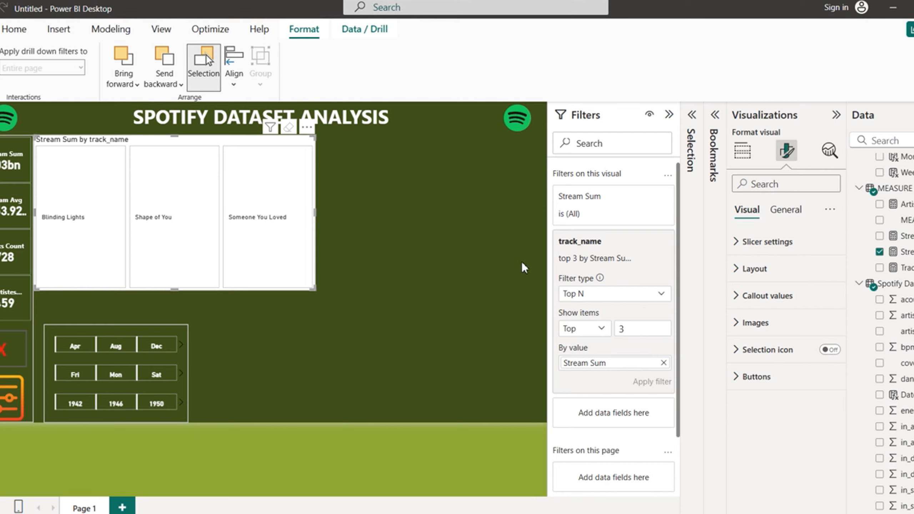
Step: Make the tile track names bold, horizontally centred and size 13
{"action": "left_click", "coordinate": [740, 249]}
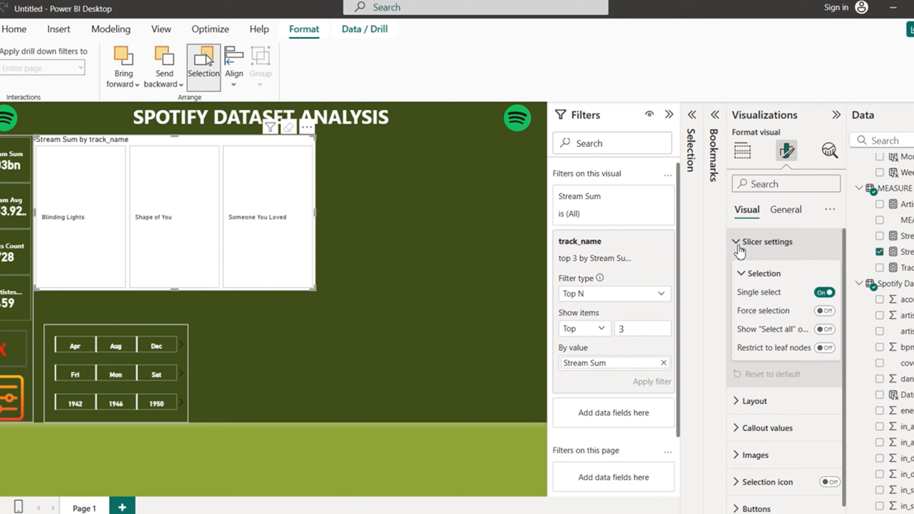
{"action": "left_click", "coordinate": [741, 249]}
{"action": "left_click", "coordinate": [740, 271]}
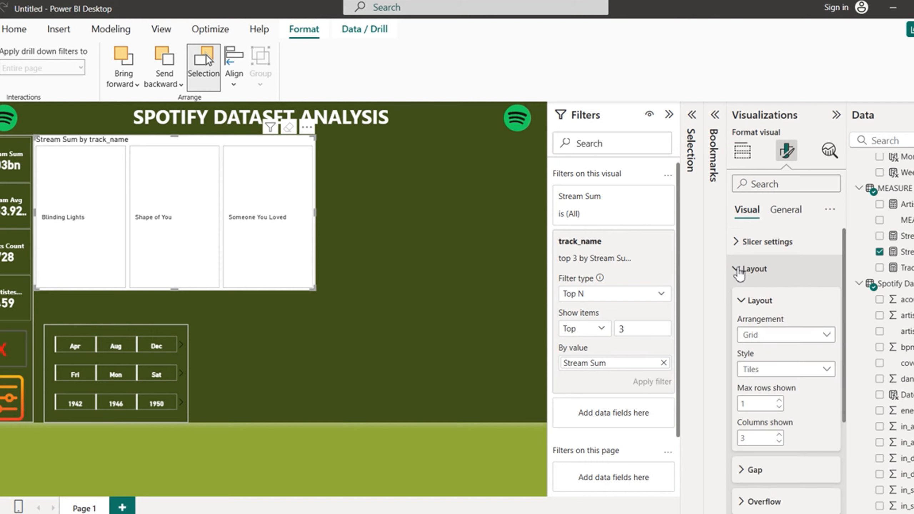
{"action": "left_click", "coordinate": [739, 271]}
{"action": "left_click", "coordinate": [738, 296]}
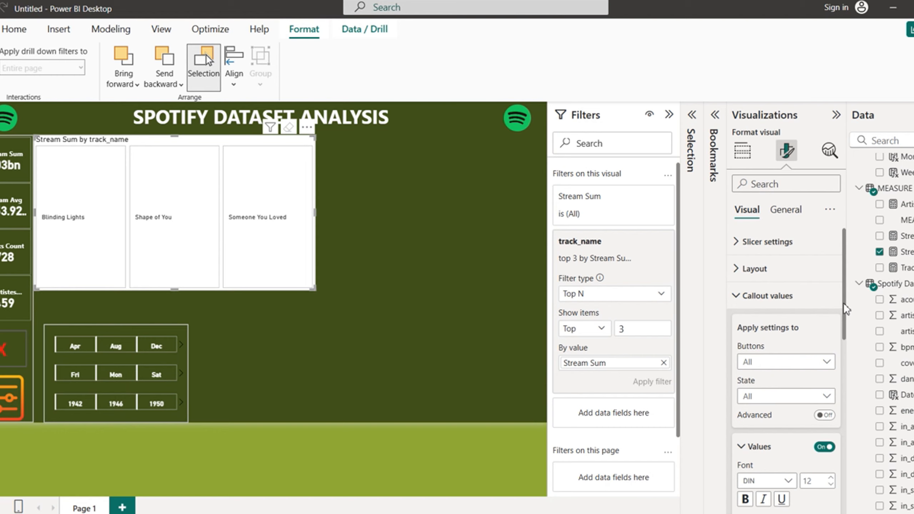
{"action": "left_click_drag", "start_coordinate": [844, 305], "coordinate": [856, 357]}
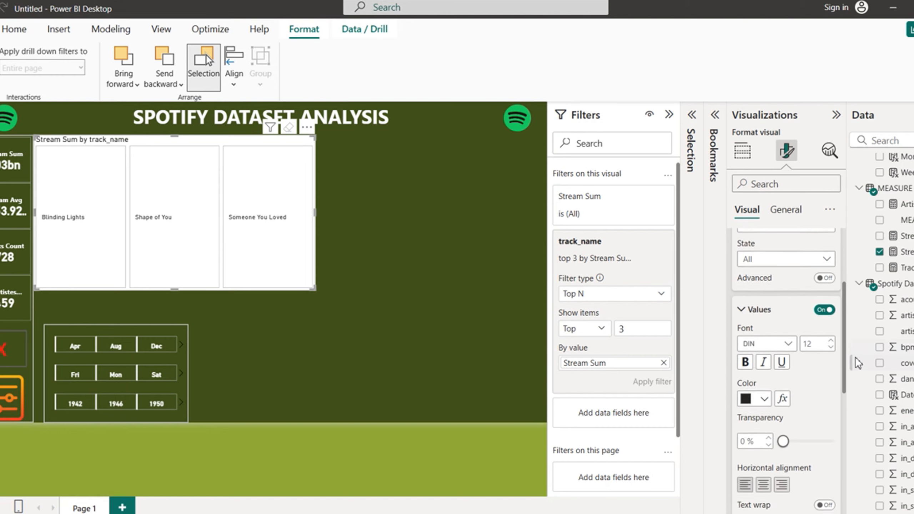
{"action": "left_click", "coordinate": [748, 362]}
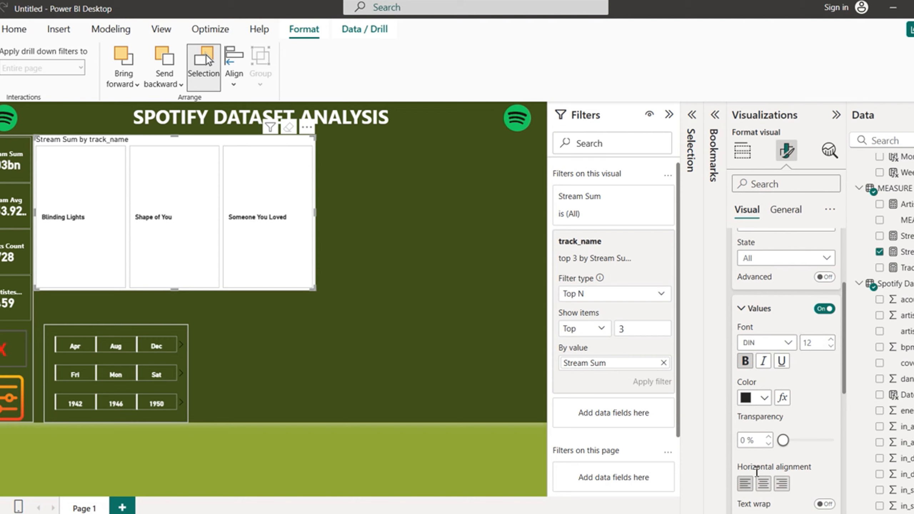
{"action": "left_click", "coordinate": [764, 484]}
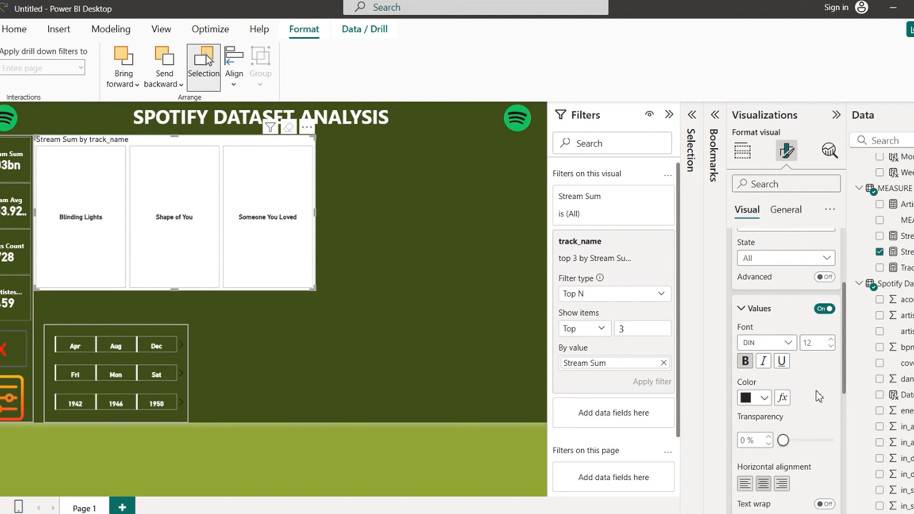
{"action": "left_click", "coordinate": [832, 341]}
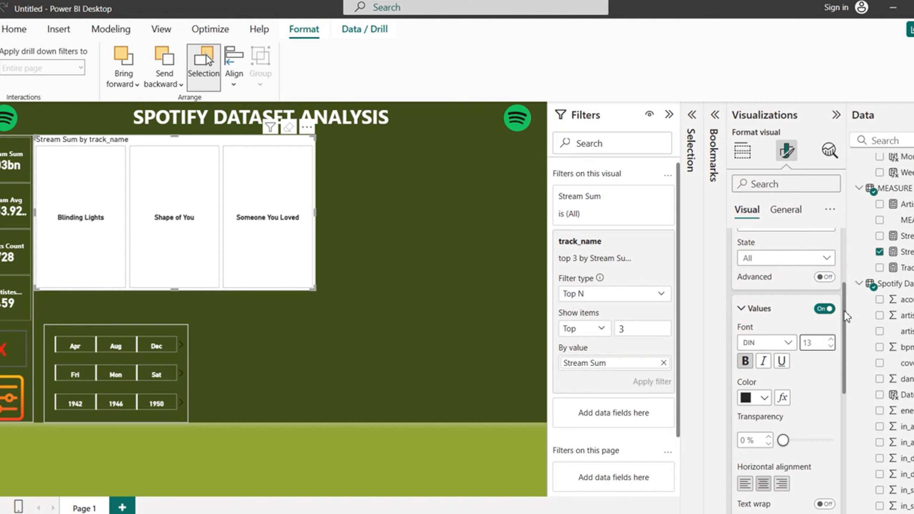
Step: Align the track names to the bottom of each tile
{"action": "left_click_drag", "start_coordinate": [844, 310], "coordinate": [860, 438]}
{"action": "left_click", "coordinate": [745, 363]}
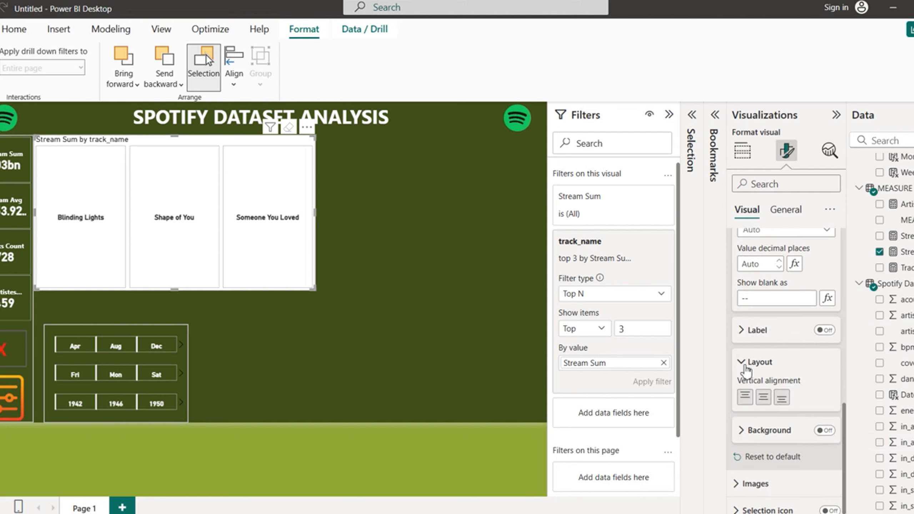
{"action": "left_click", "coordinate": [763, 397]}
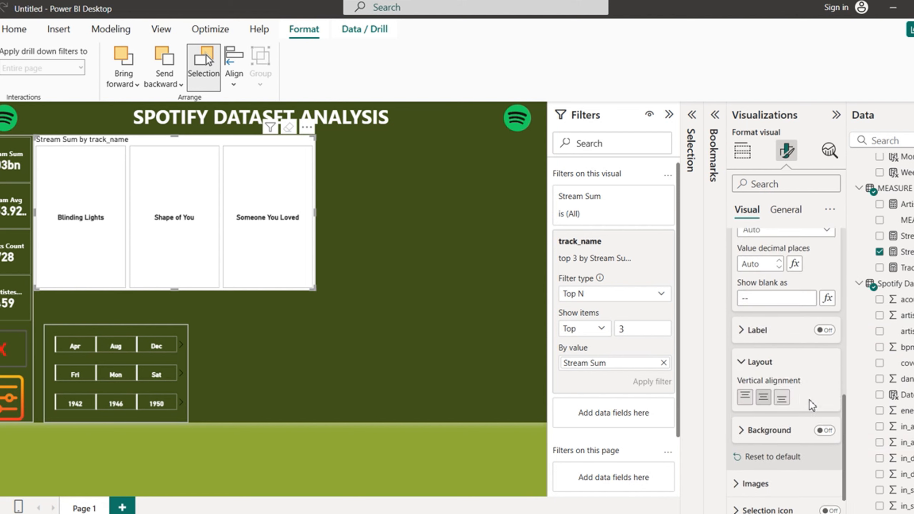
{"action": "left_click", "coordinate": [781, 398]}
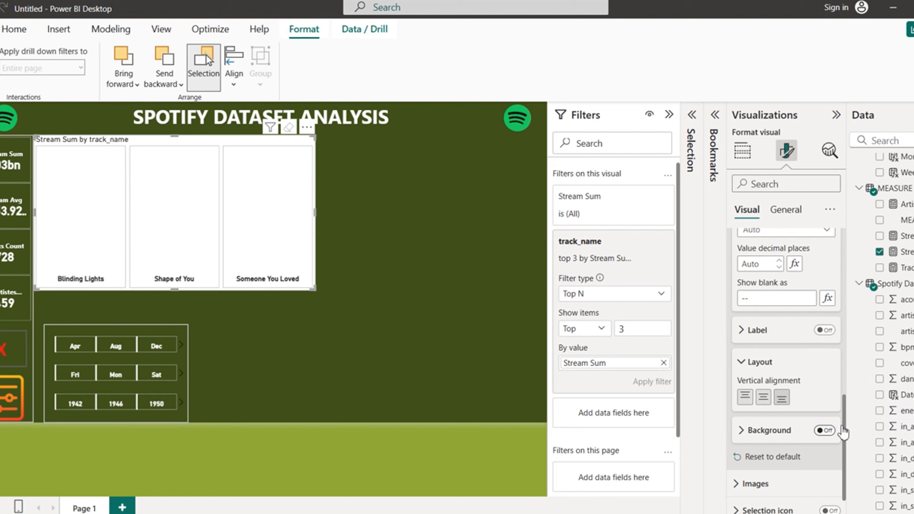
{"action": "left_click_drag", "start_coordinate": [845, 429], "coordinate": [841, 308]}
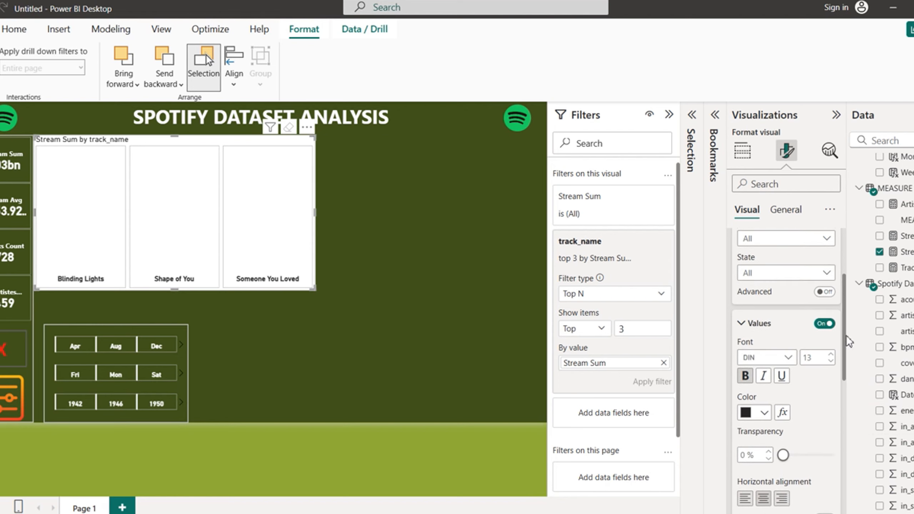
{"action": "left_click_drag", "start_coordinate": [843, 339], "coordinate": [845, 283]}
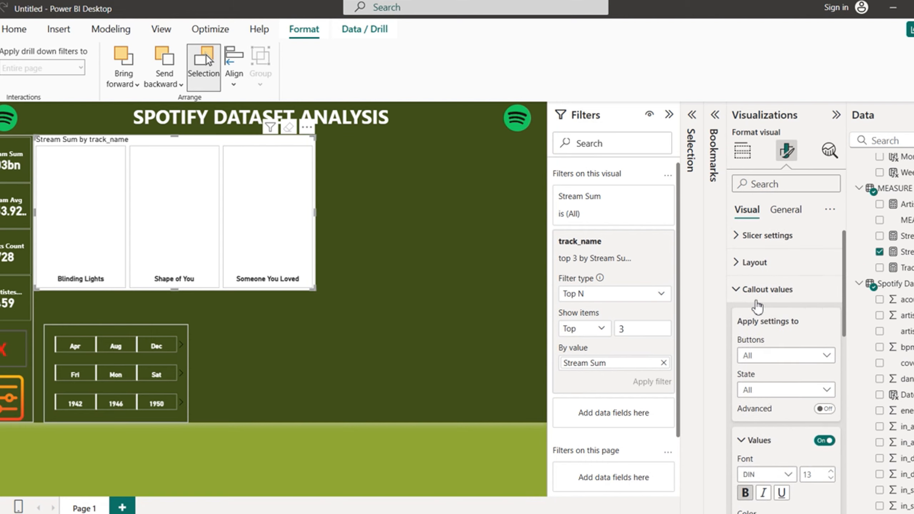
{"action": "left_click", "coordinate": [738, 291]}
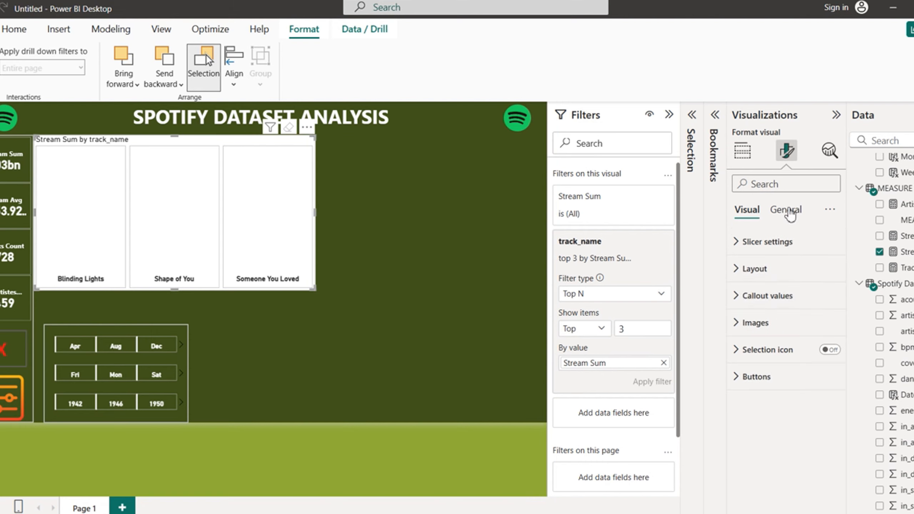
Step: Remove the slicer's white background and retitle it 'Top 3 Most Streamed Songs'
{"action": "left_click", "coordinate": [786, 210]}
{"action": "left_click", "coordinate": [736, 296]}
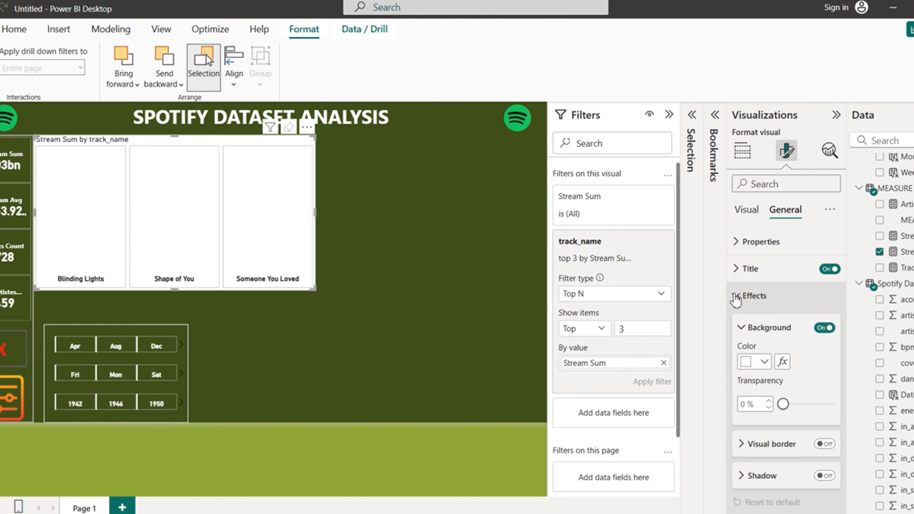
{"action": "left_click", "coordinate": [825, 327]}
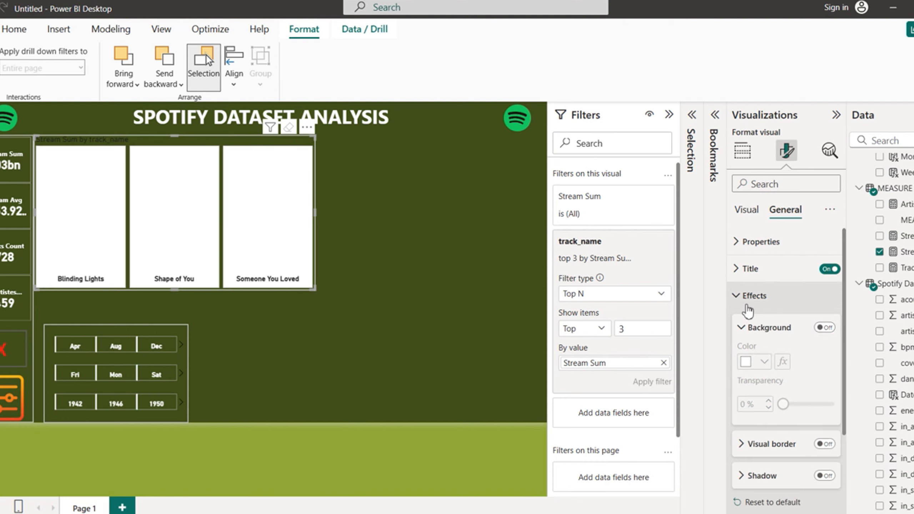
{"action": "left_click", "coordinate": [738, 296]}
{"action": "left_click", "coordinate": [736, 269]}
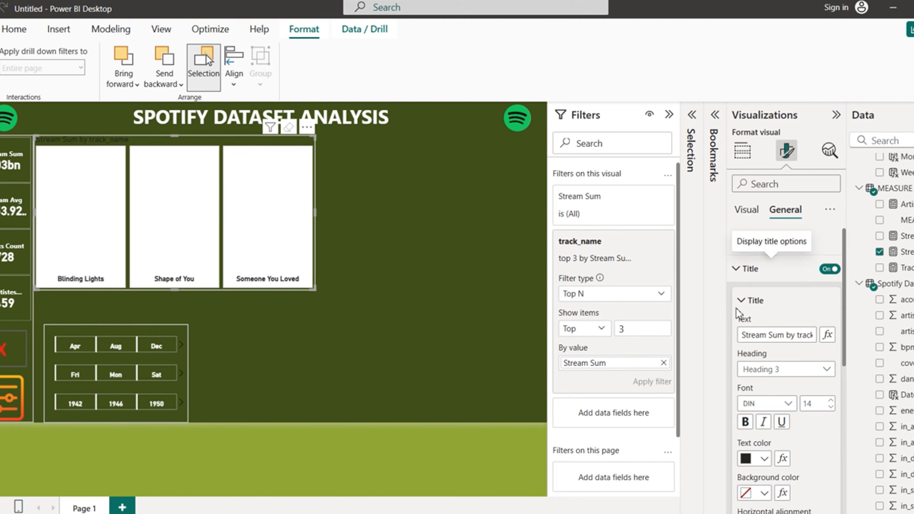
{"action": "left_click_drag", "start_coordinate": [742, 334], "coordinate": [845, 352]}
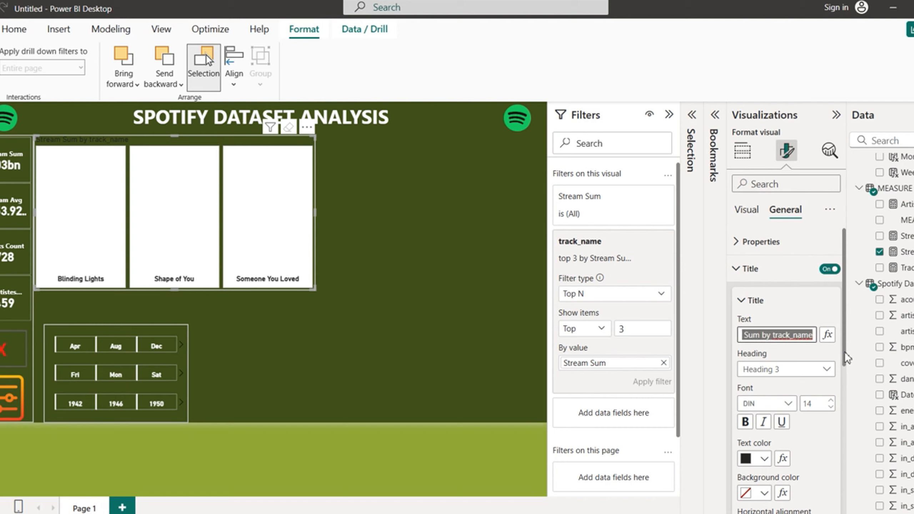
{"action": "type", "text": "Top 3 "}
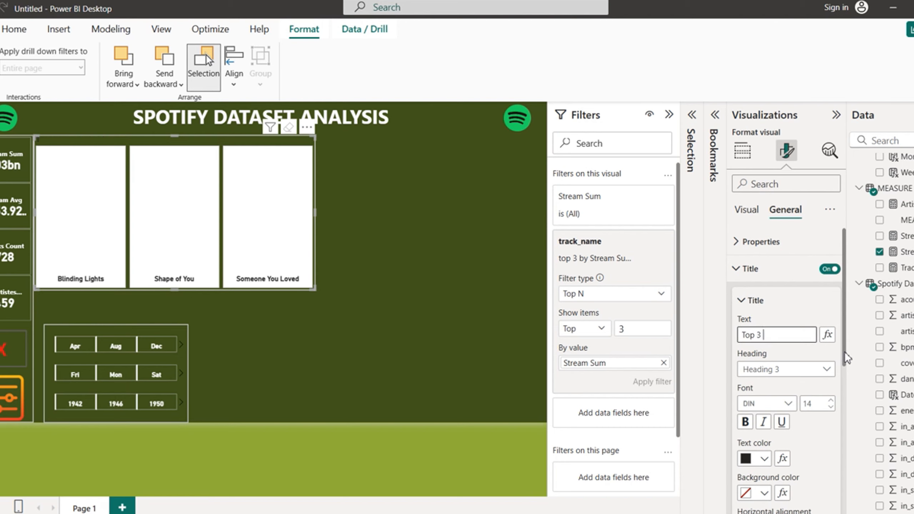
{"action": "type", "text": "Most Streamed So"}
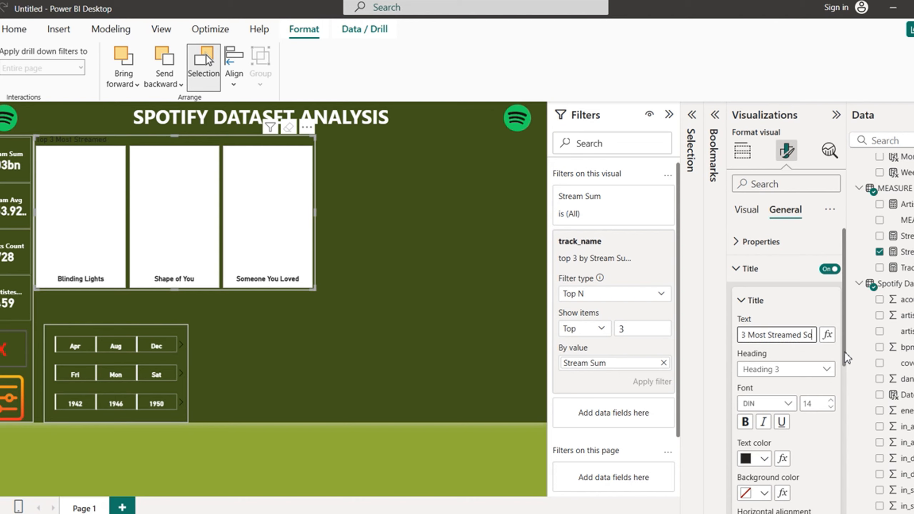
{"action": "type", "text": "ngs"}
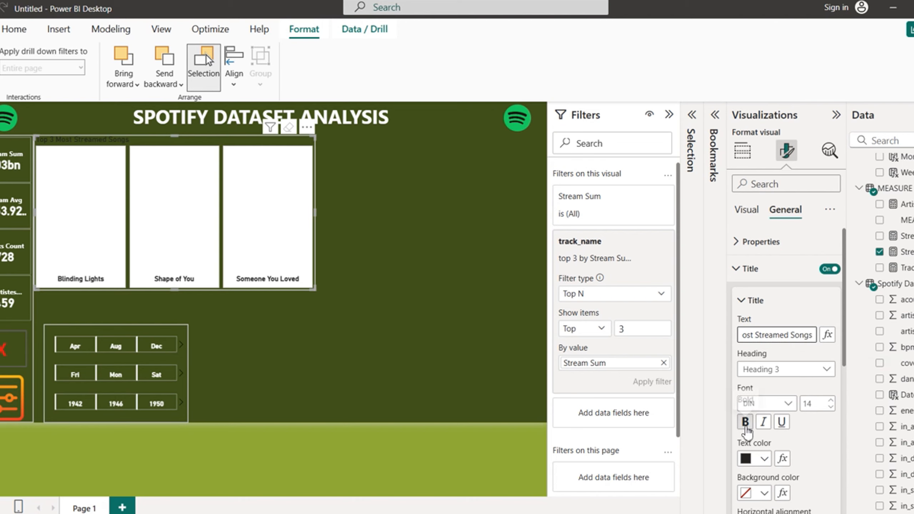
Step: Make the slicer title bold, size 13, white and centred
{"action": "left_click", "coordinate": [745, 422]}
{"action": "left_click", "coordinate": [831, 407]}
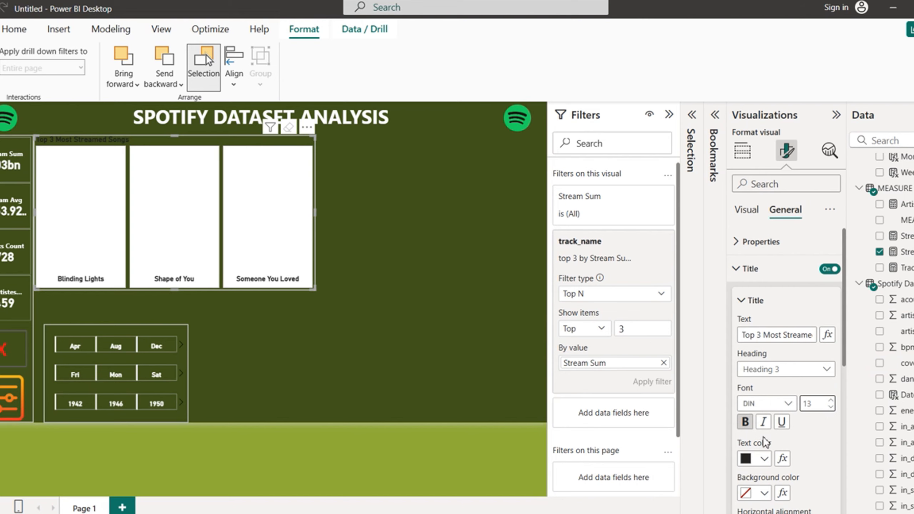
{"action": "left_click", "coordinate": [764, 459]}
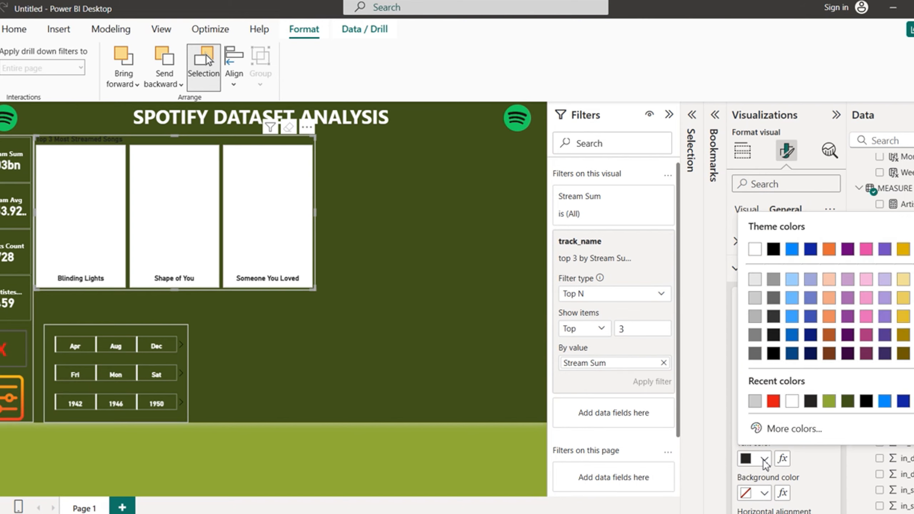
{"action": "left_click", "coordinate": [793, 401]}
{"action": "scroll", "coordinate": [844, 339], "scroll_direction": "down", "scroll_amount": 3}
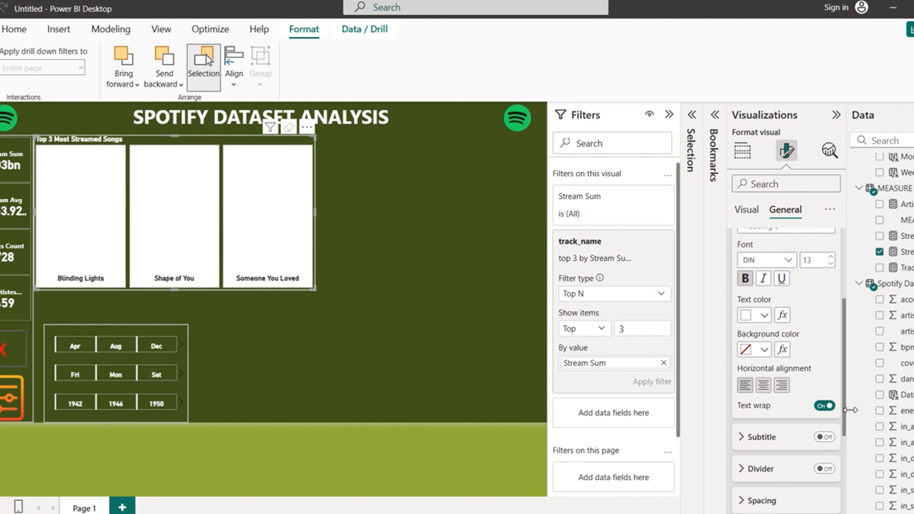
{"action": "left_click", "coordinate": [763, 386]}
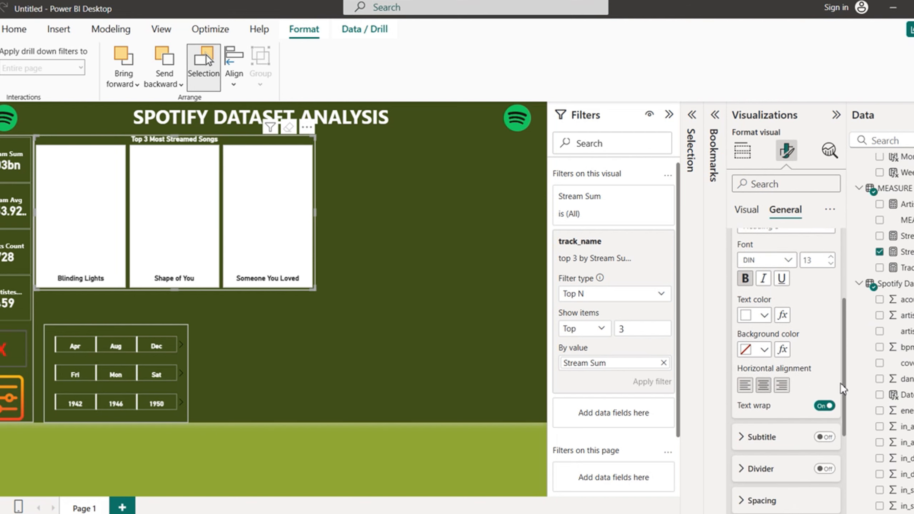
{"action": "scroll", "coordinate": [844, 385], "scroll_direction": "up", "scroll_amount": 3}
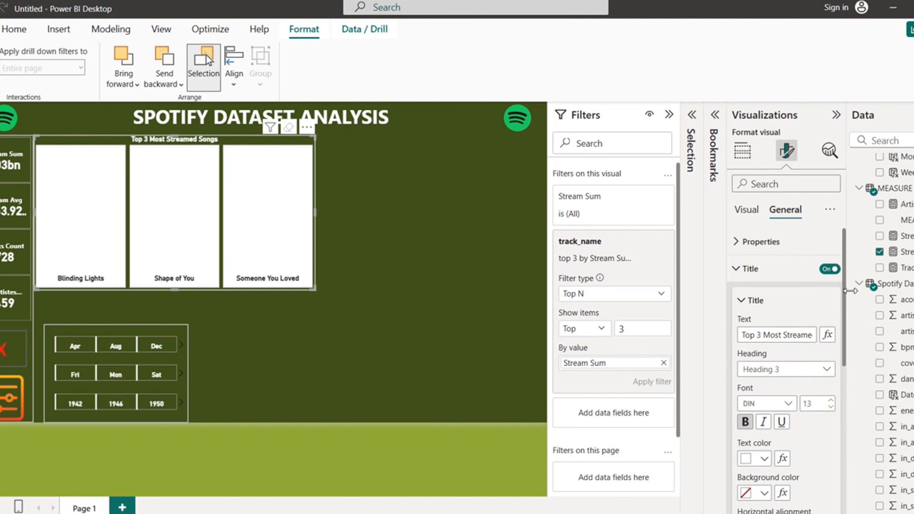
{"action": "left_click", "coordinate": [739, 276]}
{"action": "left_click", "coordinate": [747, 210]}
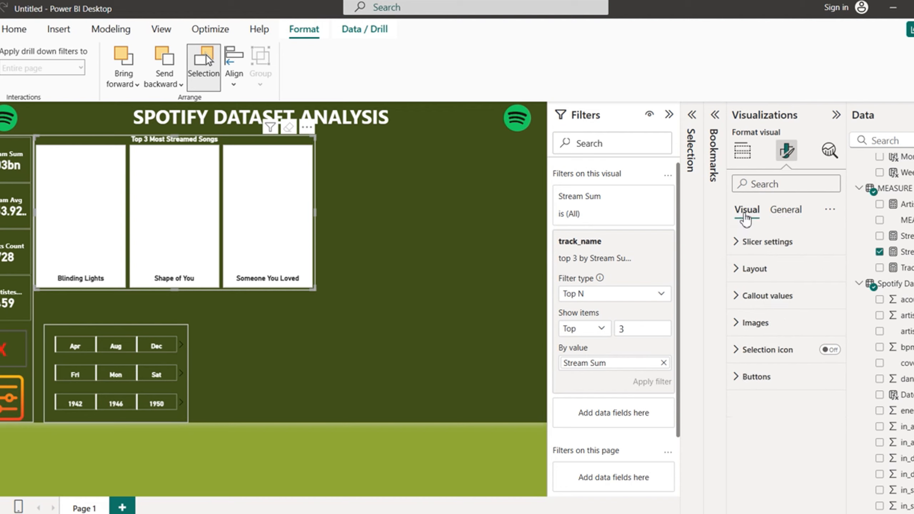
Step: Remove the white fill from the three song tiles
{"action": "left_click", "coordinate": [732, 377]}
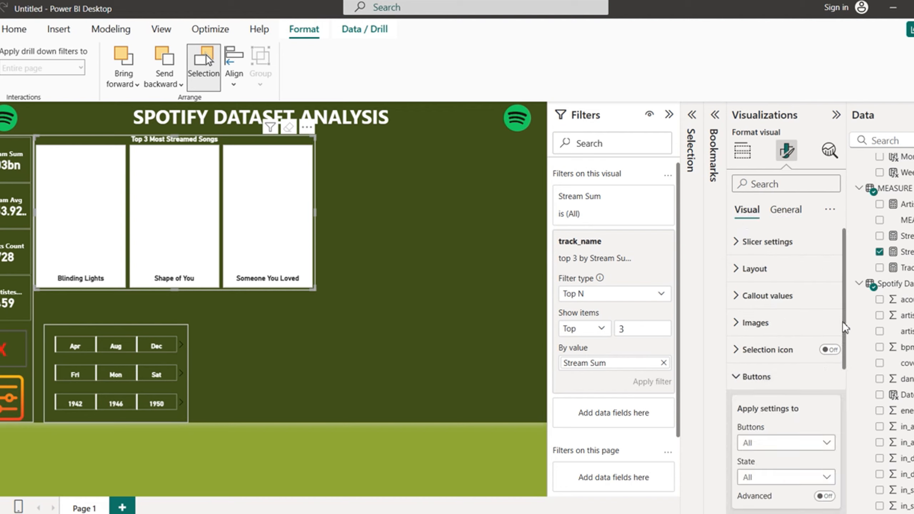
{"action": "scroll", "coordinate": [843, 322], "scroll_direction": "down", "scroll_amount": 5}
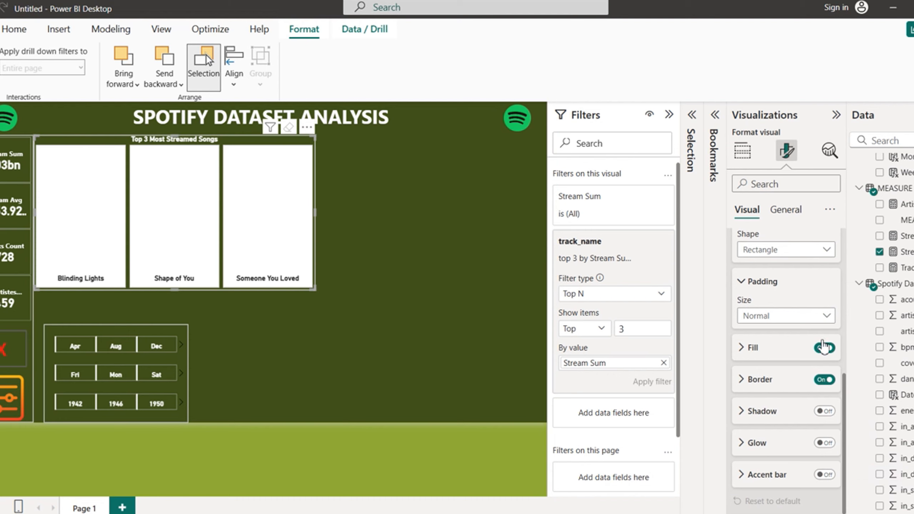
{"action": "left_click", "coordinate": [824, 347]}
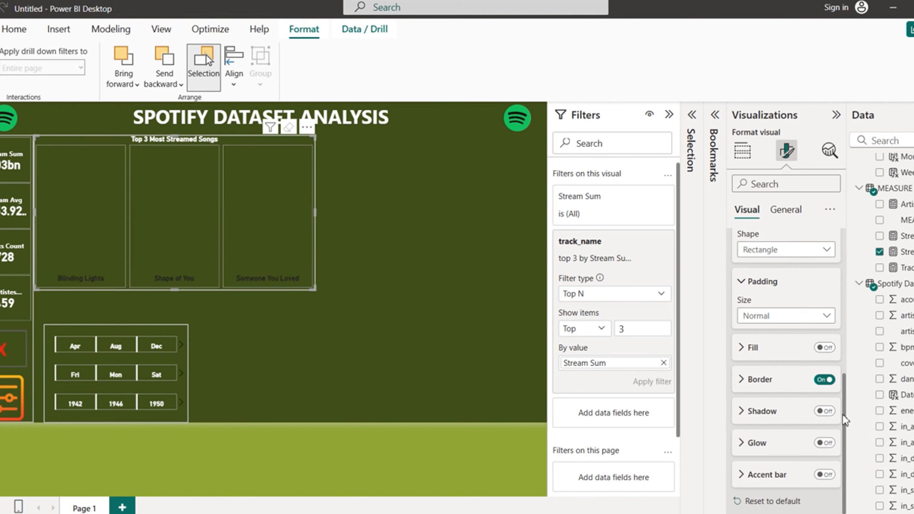
Step: Add a white accent bar to the left of each song tile
{"action": "left_click", "coordinate": [824, 475]}
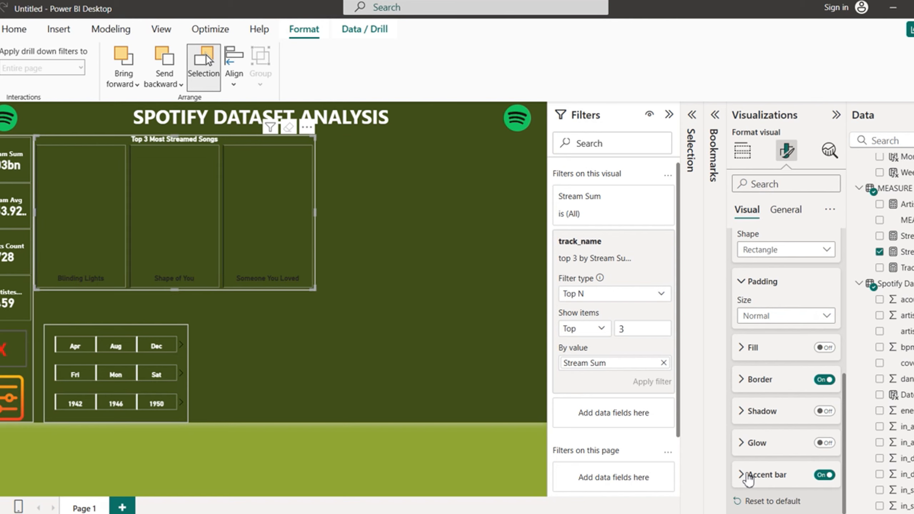
{"action": "scroll", "coordinate": [848, 427], "scroll_direction": "down", "scroll_amount": 5}
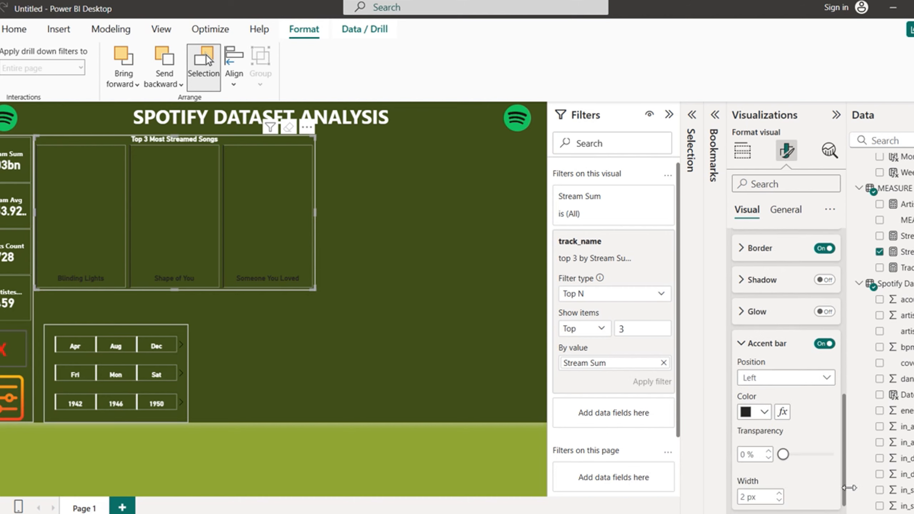
{"action": "left_click", "coordinate": [765, 391]}
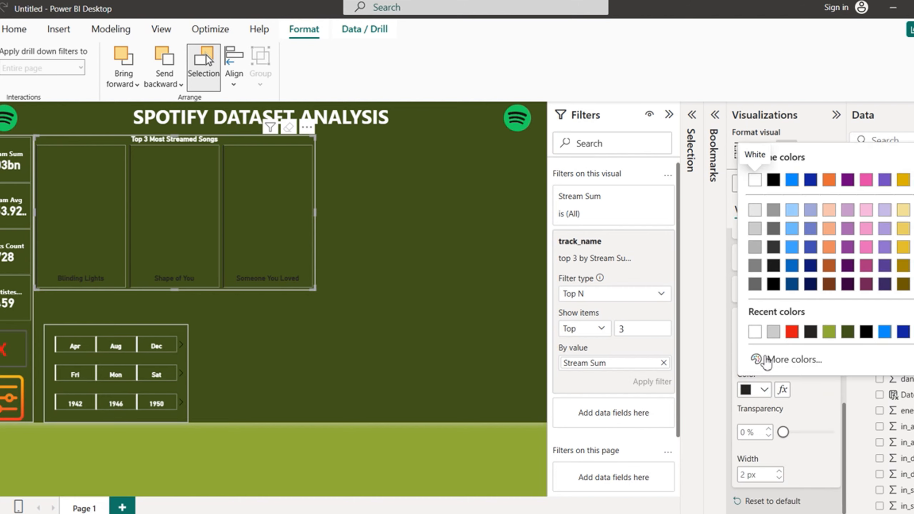
{"action": "left_click", "coordinate": [756, 333]}
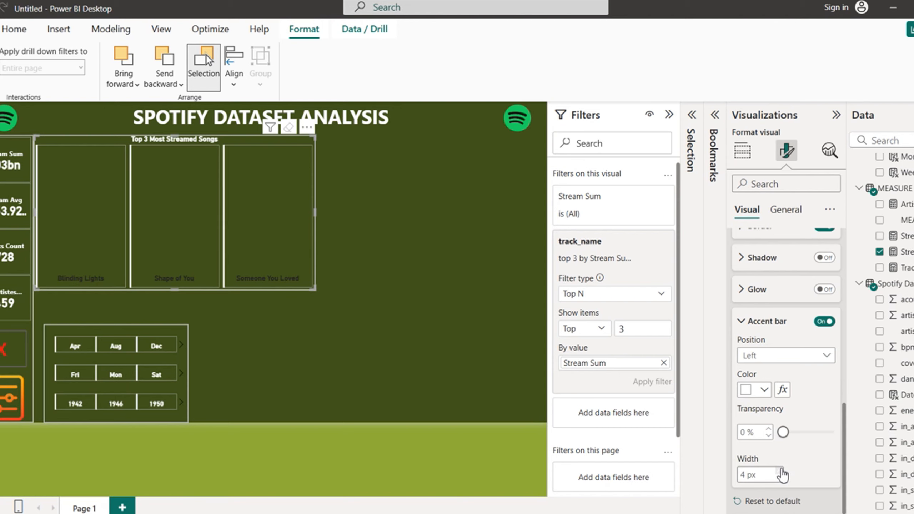
{"action": "left_click_drag", "start_coordinate": [845, 445], "coordinate": [858, 281]}
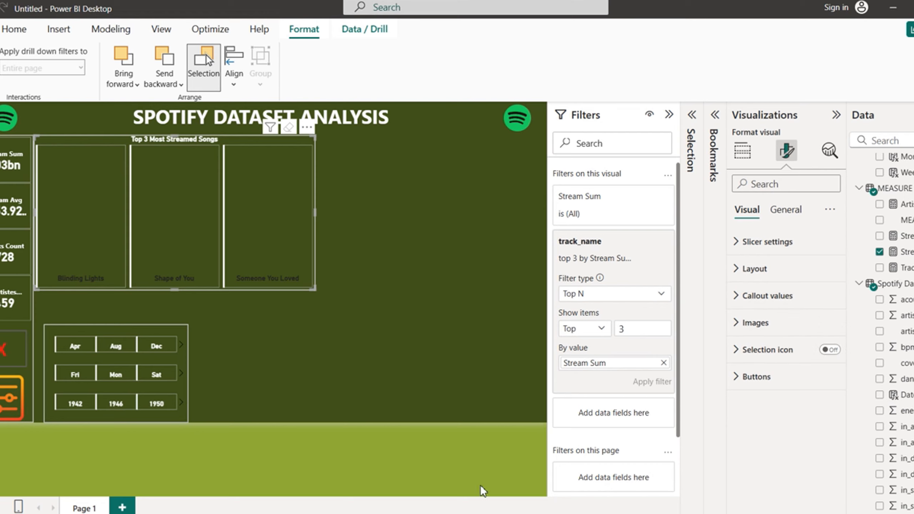
{"action": "mouse_move", "coordinate": [677, 513]}
{"action": "mouse_move", "coordinate": [507, 486]}
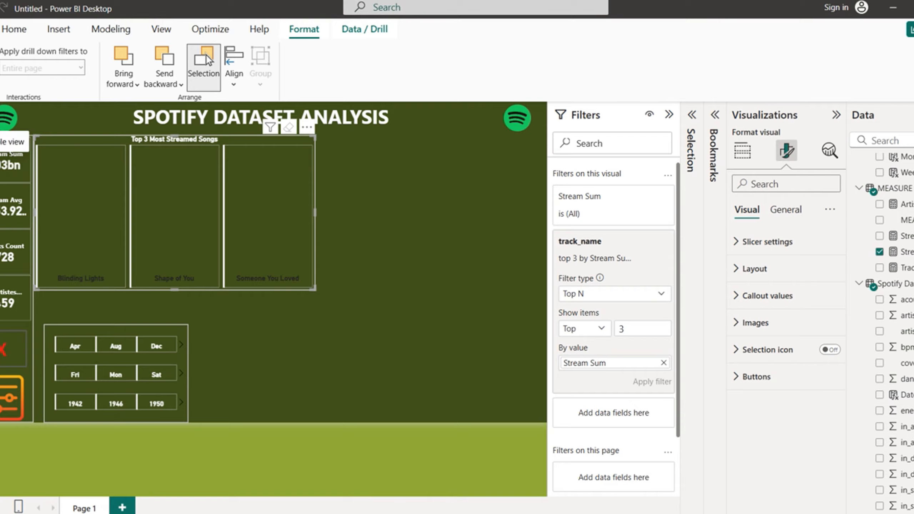
{"action": "left_click", "coordinate": [3, 133]}
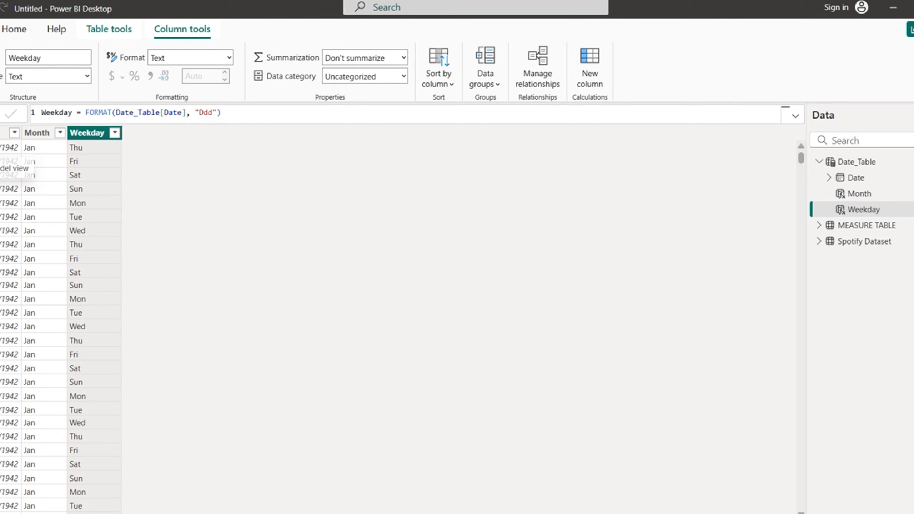
{"action": "left_click", "coordinate": [867, 245]}
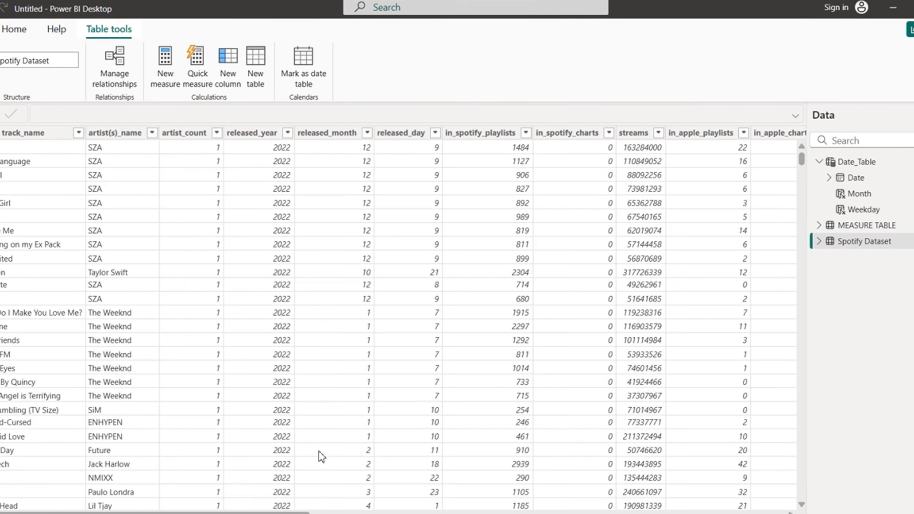
{"action": "left_click_drag", "start_coordinate": [277, 511], "coordinate": [738, 512]}
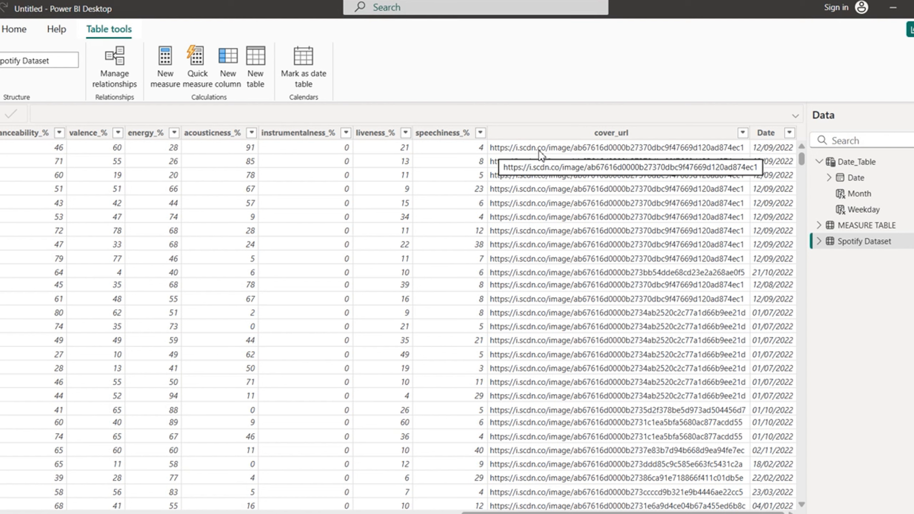
{"action": "left_click", "coordinate": [606, 135]}
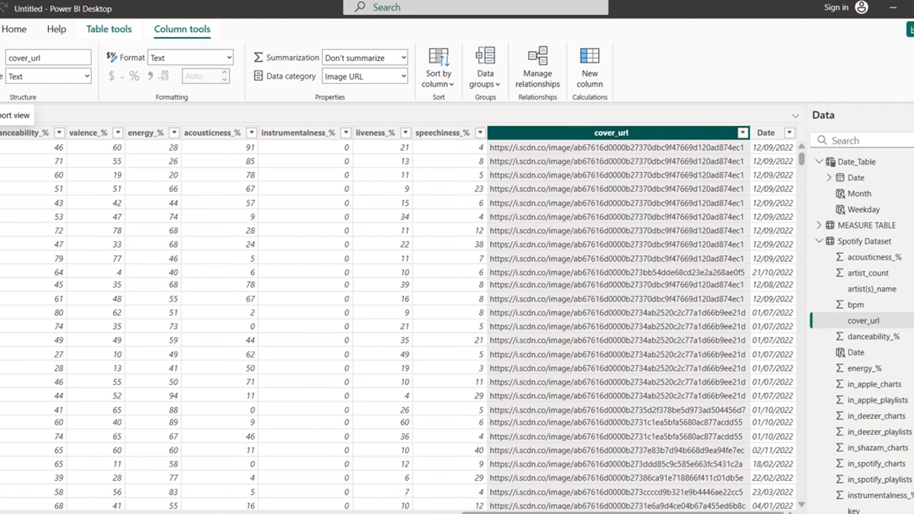
{"action": "left_click", "coordinate": [4, 123]}
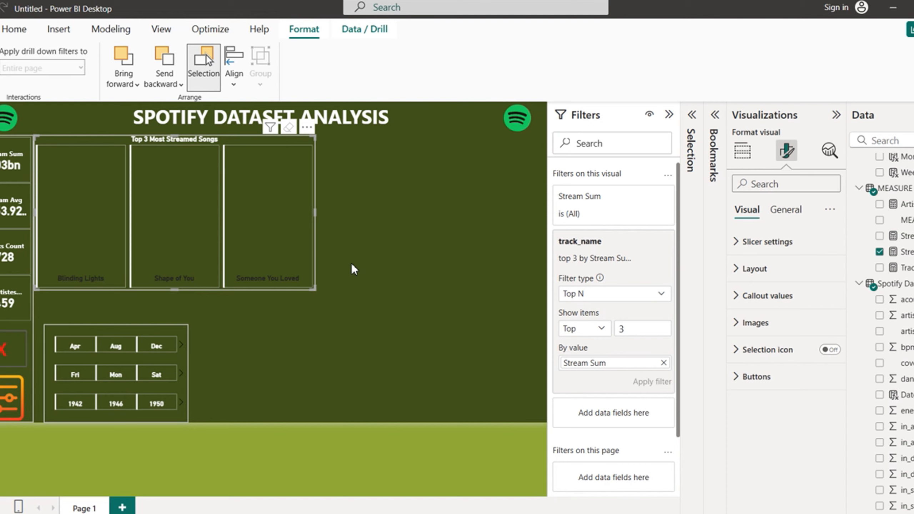
Step: Use the Spotify Dataset's cover_url field as the song tile images
{"action": "left_click", "coordinate": [737, 323]}
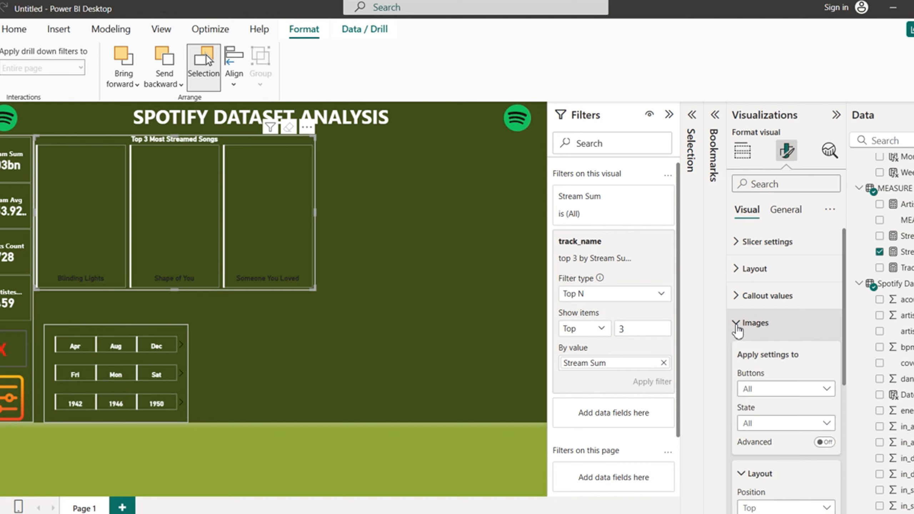
{"action": "left_click_drag", "start_coordinate": [844, 320], "coordinate": [843, 456]}
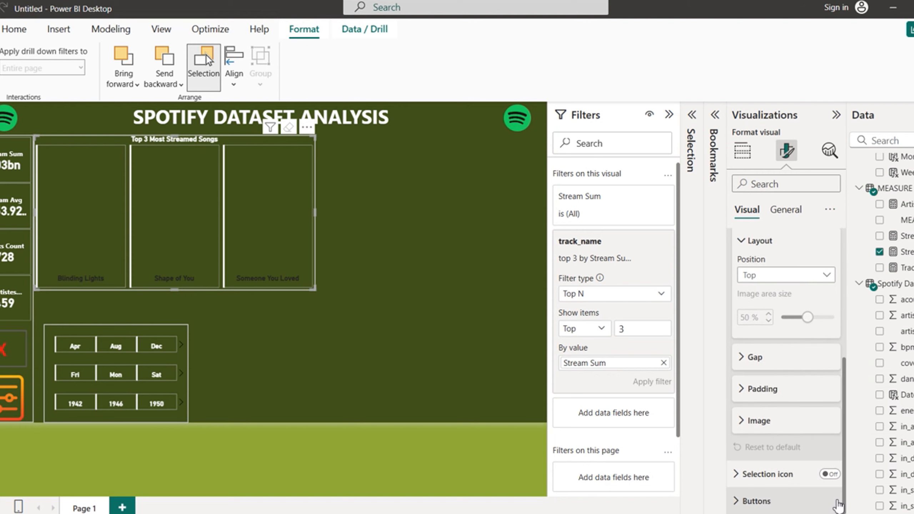
{"action": "left_click", "coordinate": [741, 422]}
{"action": "left_click_drag", "start_coordinate": [845, 373], "coordinate": [844, 431]}
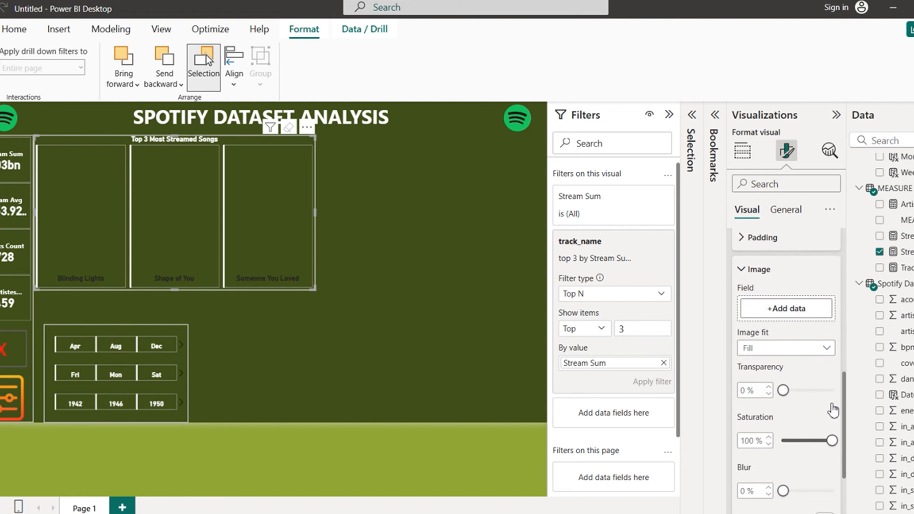
{"action": "left_click", "coordinate": [786, 313]}
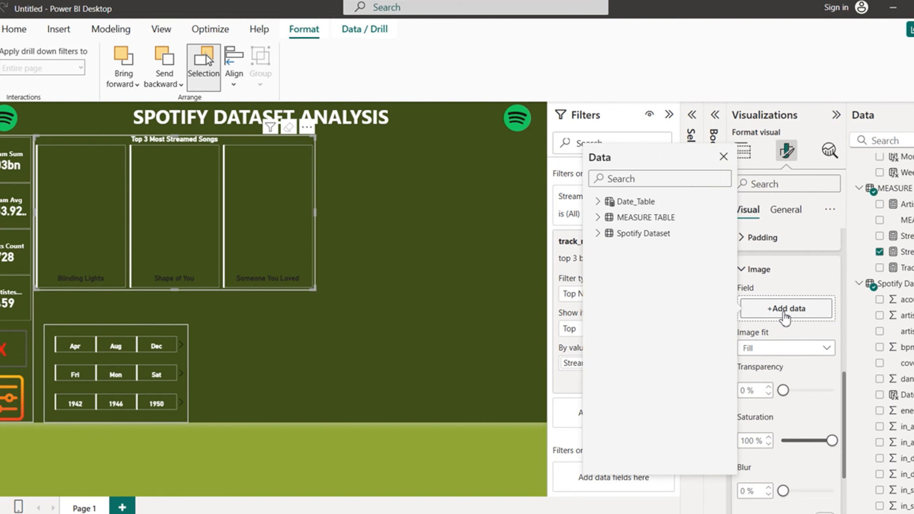
{"action": "left_click", "coordinate": [598, 235]}
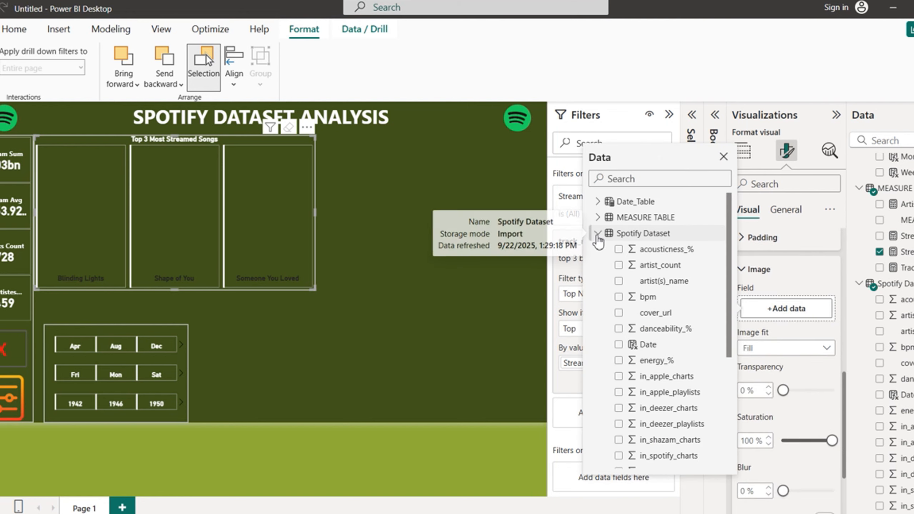
{"action": "left_click", "coordinate": [619, 313]}
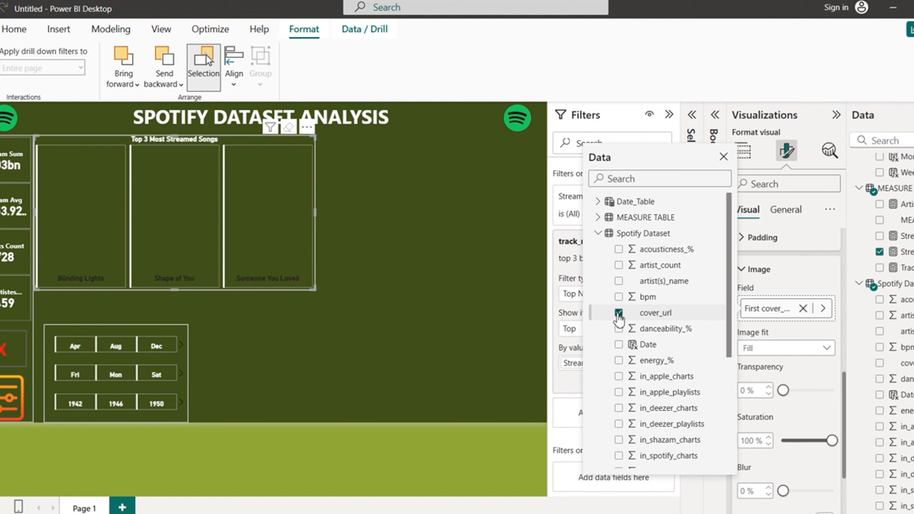
{"action": "left_click", "coordinate": [822, 381]}
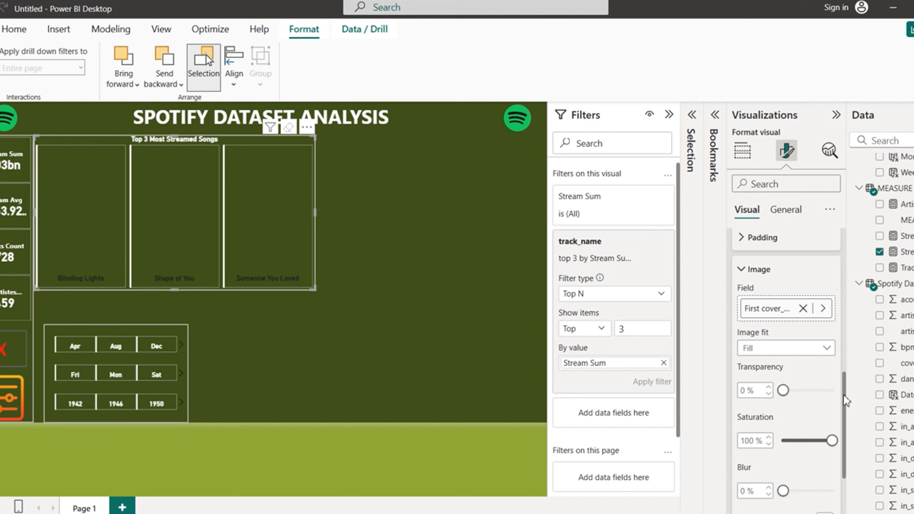
Step: Collapse the slicer's image formatting options and bring up Windows quick settings
{"action": "scroll", "coordinate": [844, 395], "scroll_direction": "up", "scroll_amount": 5}
{"action": "scroll", "coordinate": [850, 379], "scroll_direction": "down", "scroll_amount": 5}
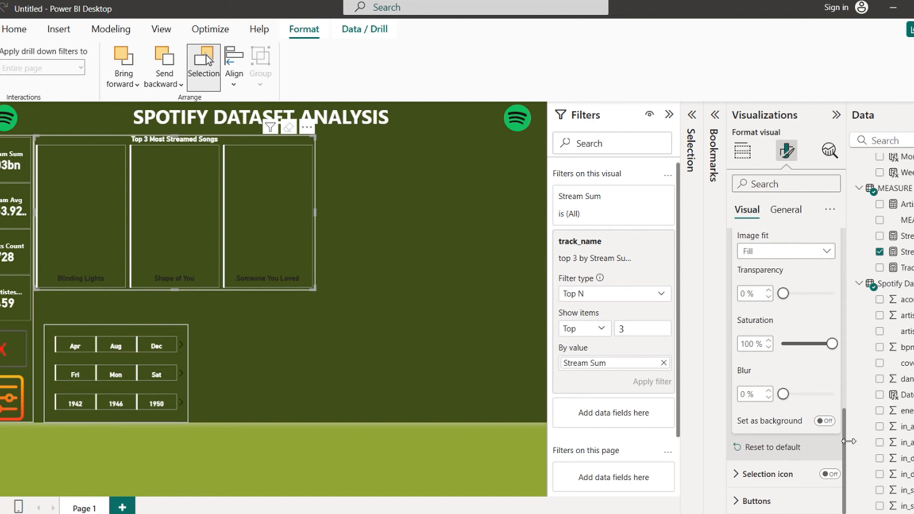
{"action": "scroll", "coordinate": [850, 396], "scroll_direction": "up", "scroll_amount": 1}
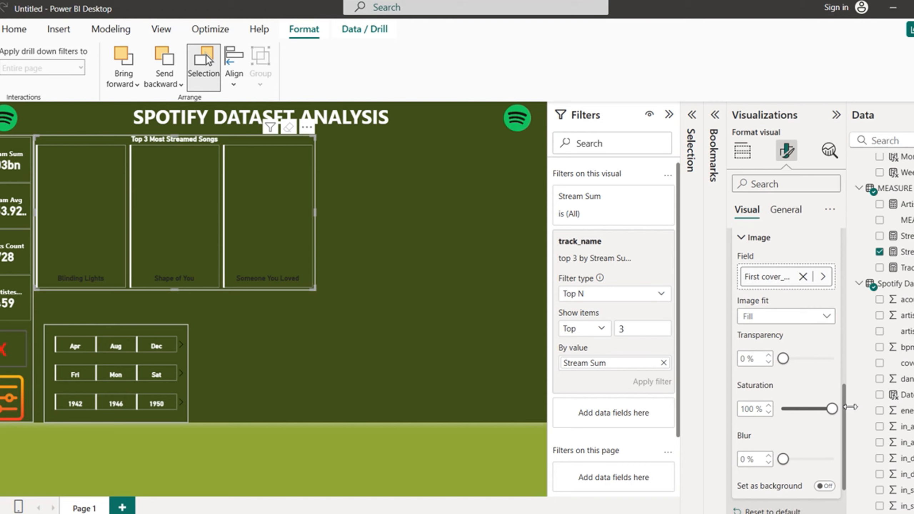
{"action": "scroll", "coordinate": [851, 407], "scroll_direction": "down", "scroll_amount": 2}
{"action": "scroll", "coordinate": [844, 357], "scroll_direction": "up", "scroll_amount": 5}
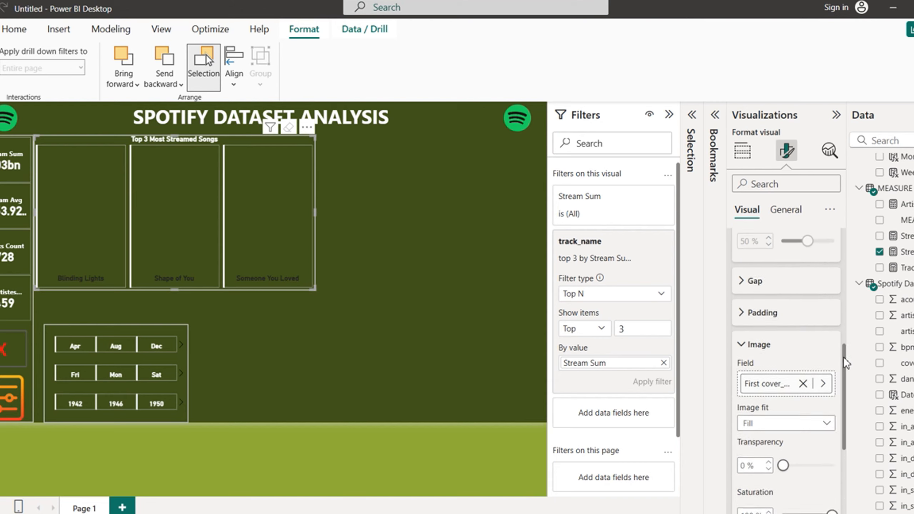
{"action": "left_click", "coordinate": [742, 389]}
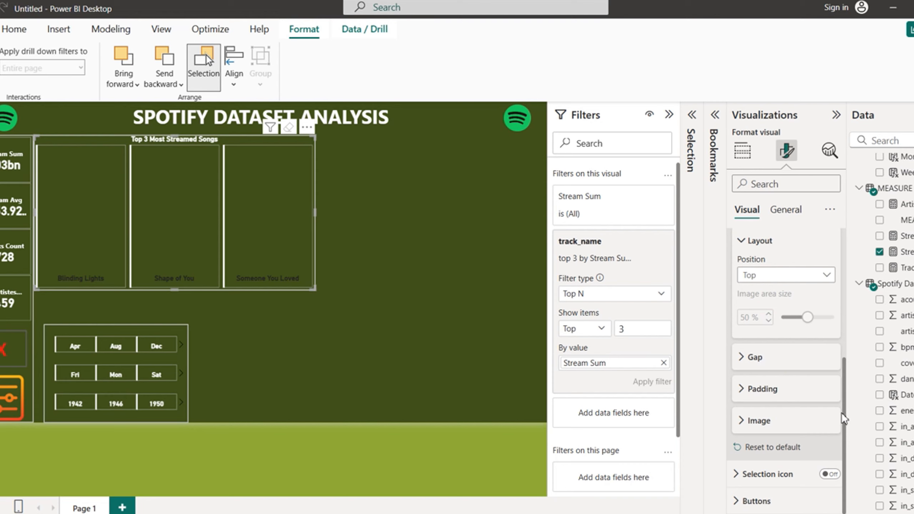
{"action": "left_click", "coordinate": [855, 513]}
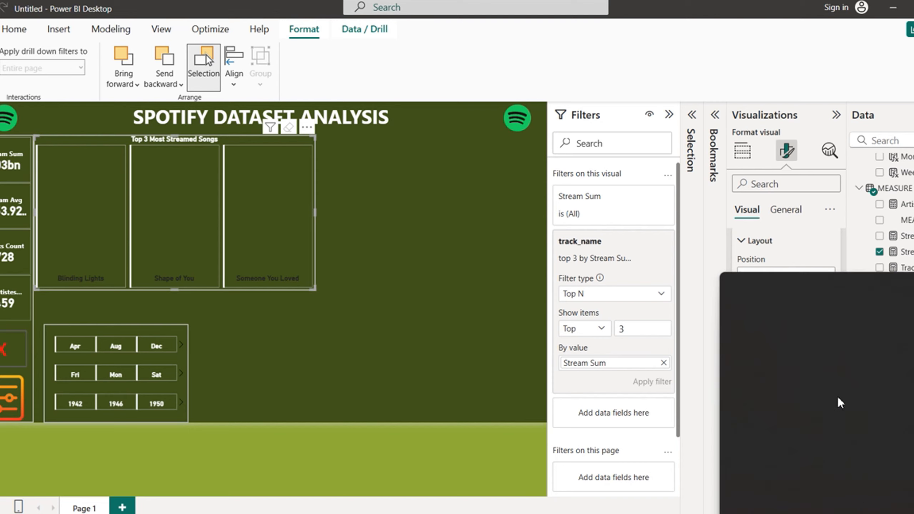
Step: Turn Wi-Fi off from quick settings and close the panel
{"action": "left_click", "coordinate": [783, 303]}
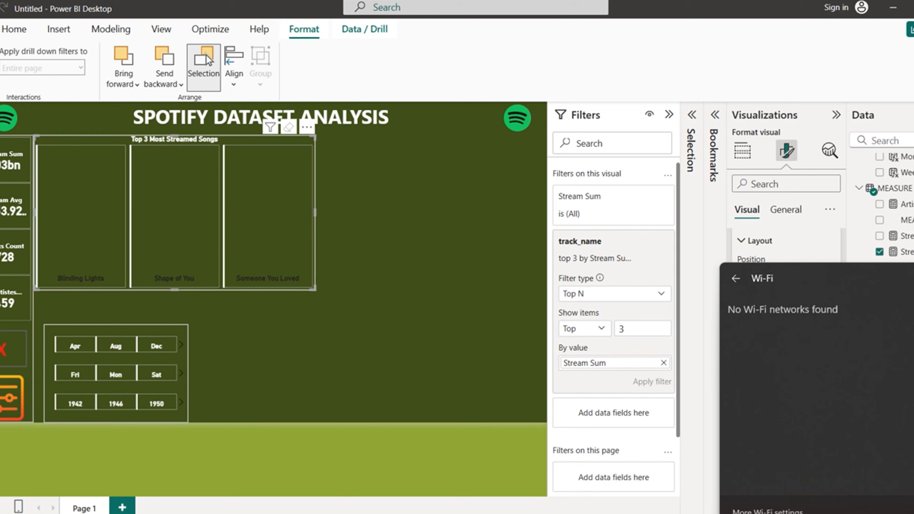
{"action": "left_click", "coordinate": [703, 417]}
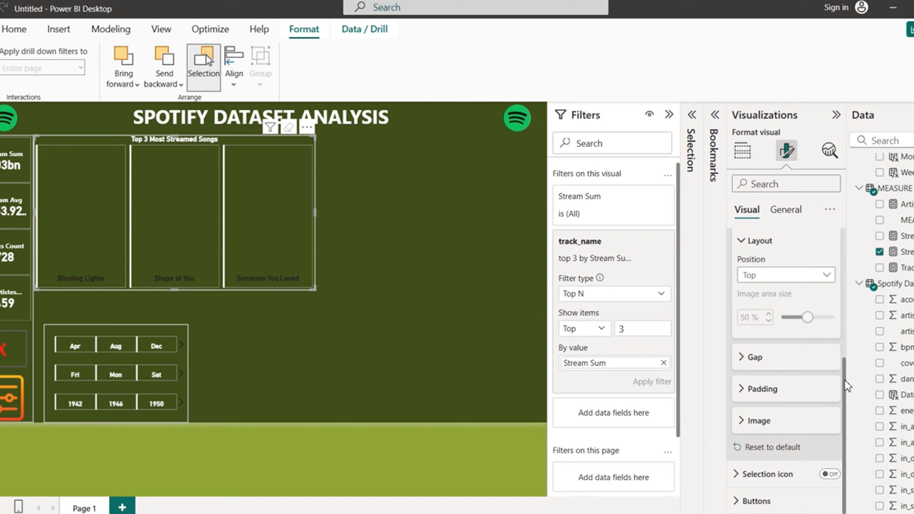
{"action": "left_click_drag", "start_coordinate": [844, 380], "coordinate": [843, 241]}
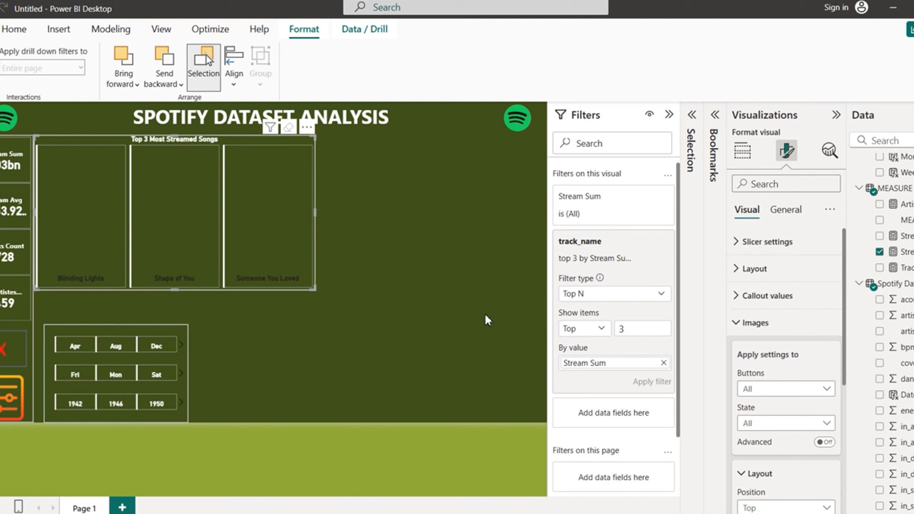
Step: Colour the song name labels white, then test by selecting the Someone You Loved tile
{"action": "left_click", "coordinate": [743, 326]}
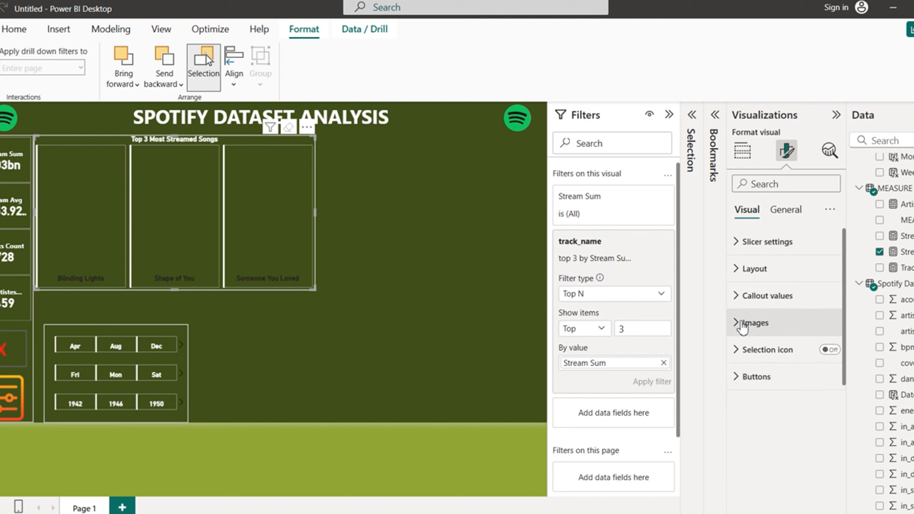
{"action": "left_click", "coordinate": [794, 219]}
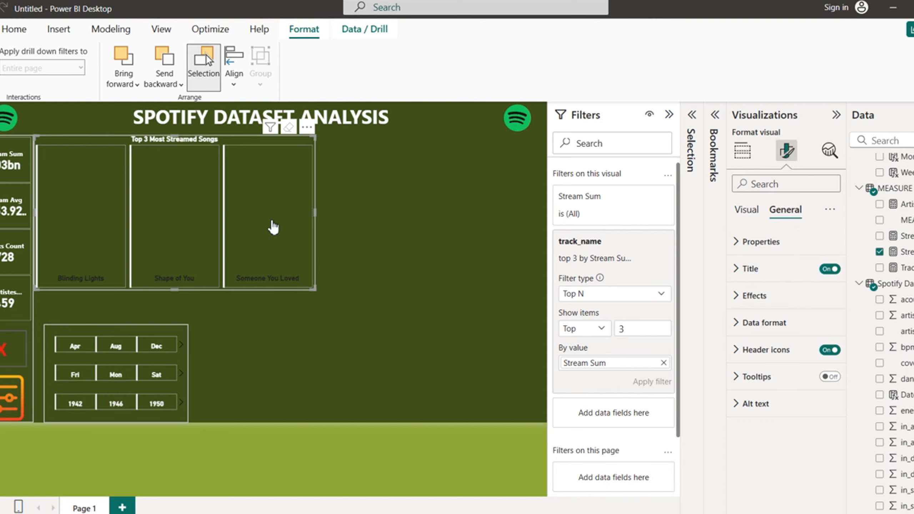
{"action": "left_click", "coordinate": [747, 210]}
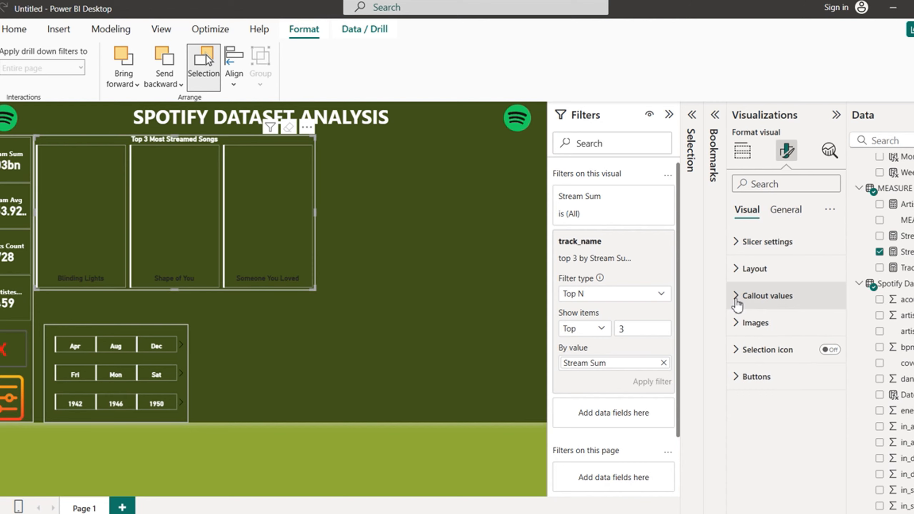
{"action": "left_click", "coordinate": [742, 295]}
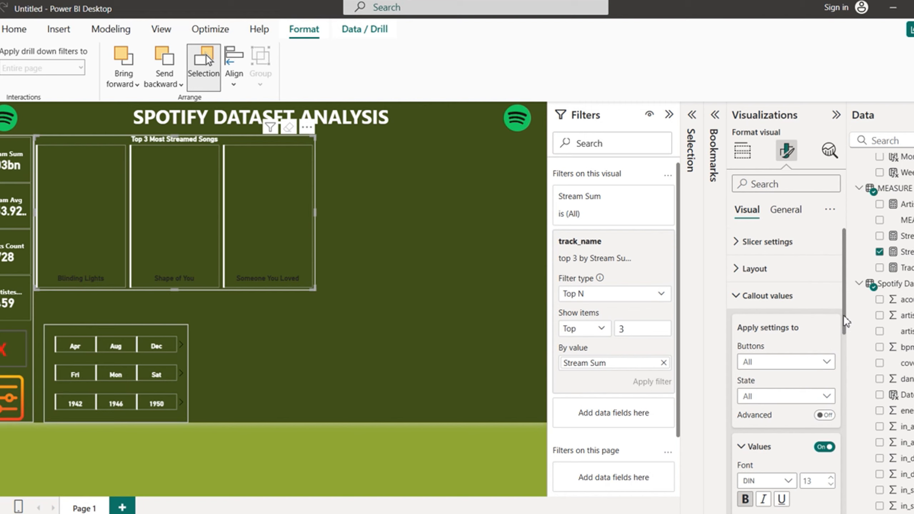
{"action": "scroll", "coordinate": [847, 320], "scroll_direction": "down", "scroll_amount": 5}
{"action": "left_click", "coordinate": [764, 292]}
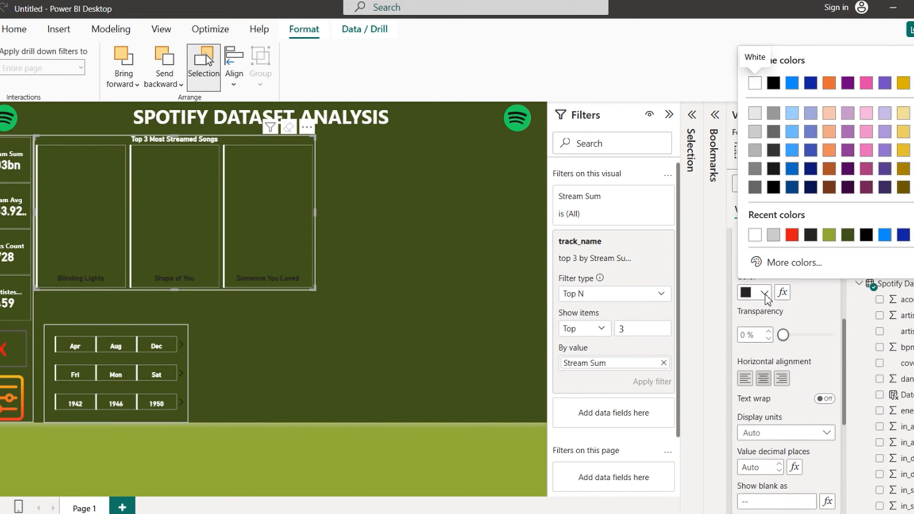
{"action": "left_click", "coordinate": [755, 235]}
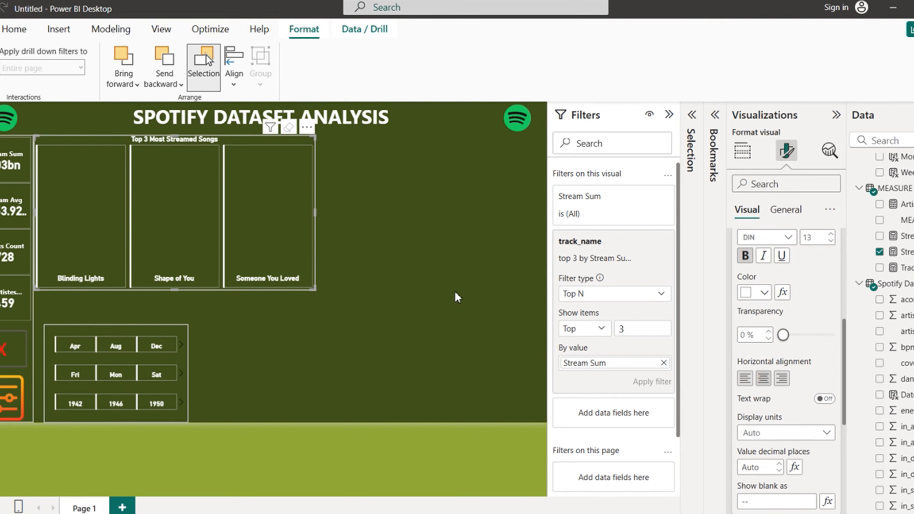
{"action": "left_click", "coordinate": [253, 215]}
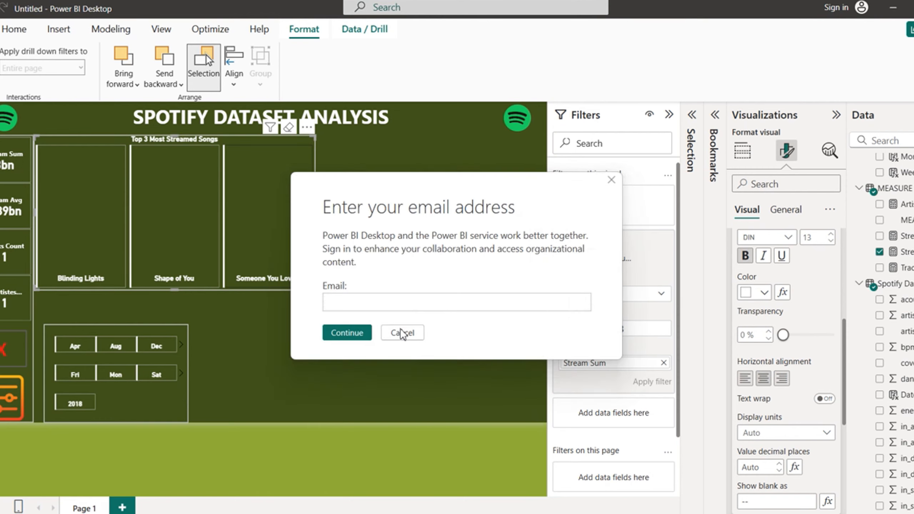
Step: Cancel the repeated sign-in prompts
{"action": "left_click", "coordinate": [402, 332]}
{"action": "left_click", "coordinate": [402, 333]}
{"action": "left_click", "coordinate": [402, 333]}
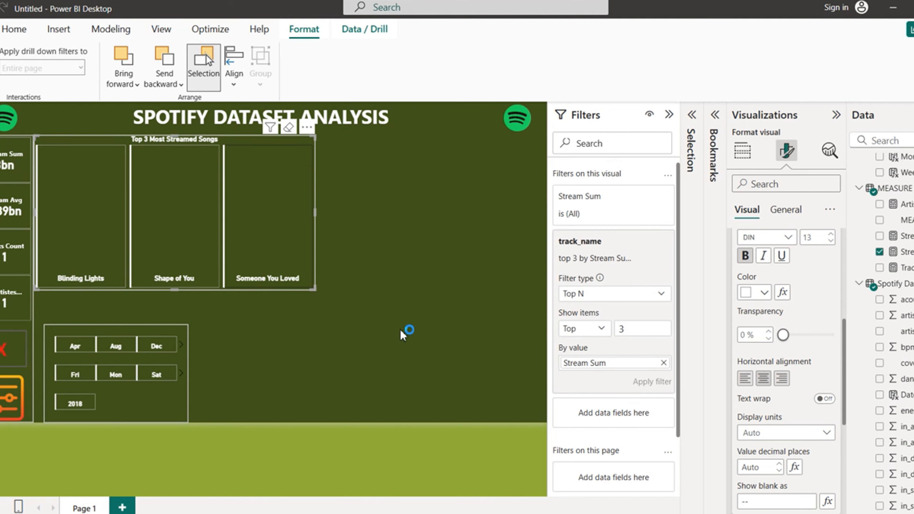
{"action": "left_click", "coordinate": [402, 333]}
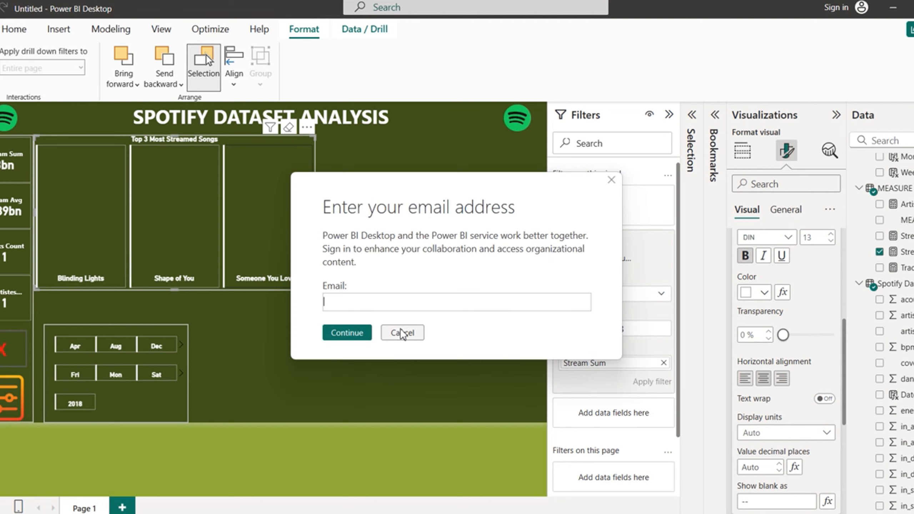
{"action": "left_click", "coordinate": [401, 332]}
{"action": "left_click", "coordinate": [399, 335]}
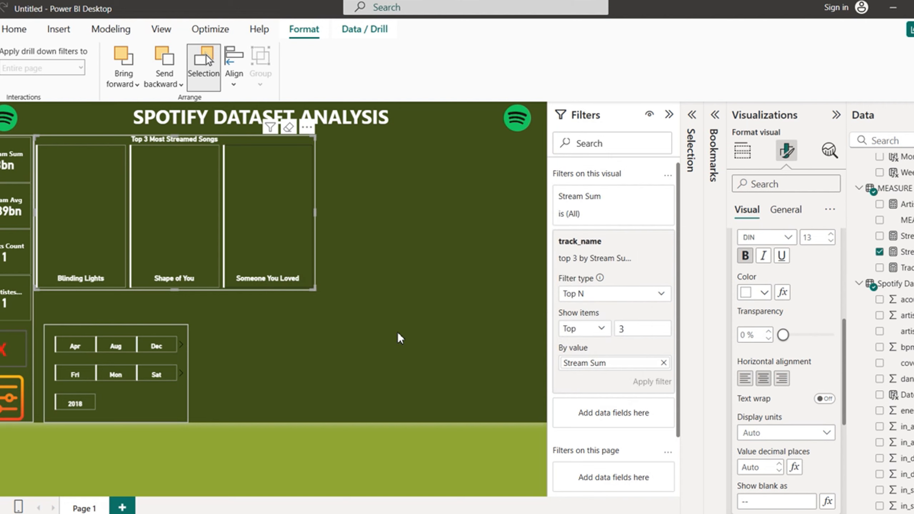
{"action": "left_click", "coordinate": [398, 335]}
Step: Clear the Someone You Loved selection, dismiss further sign-in prompts, and deselect the slicer
{"action": "left_click", "coordinate": [397, 332]}
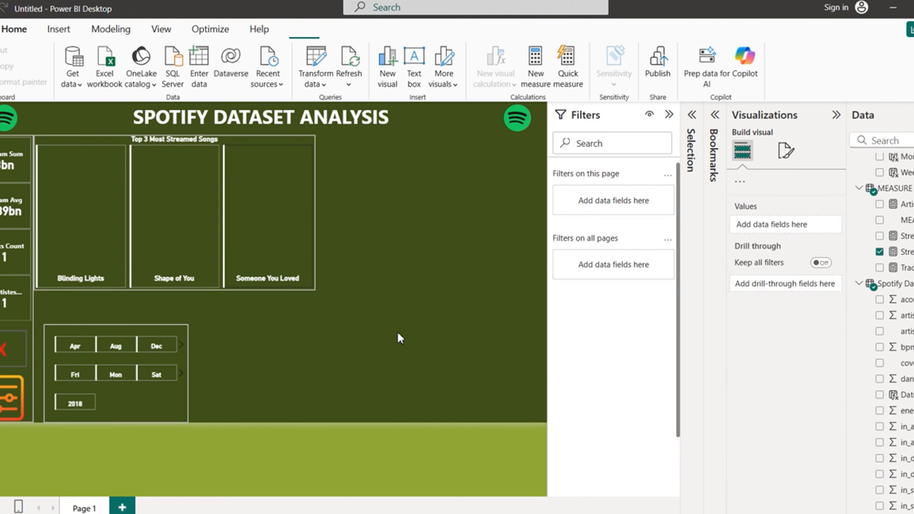
{"action": "left_click", "coordinate": [283, 234]}
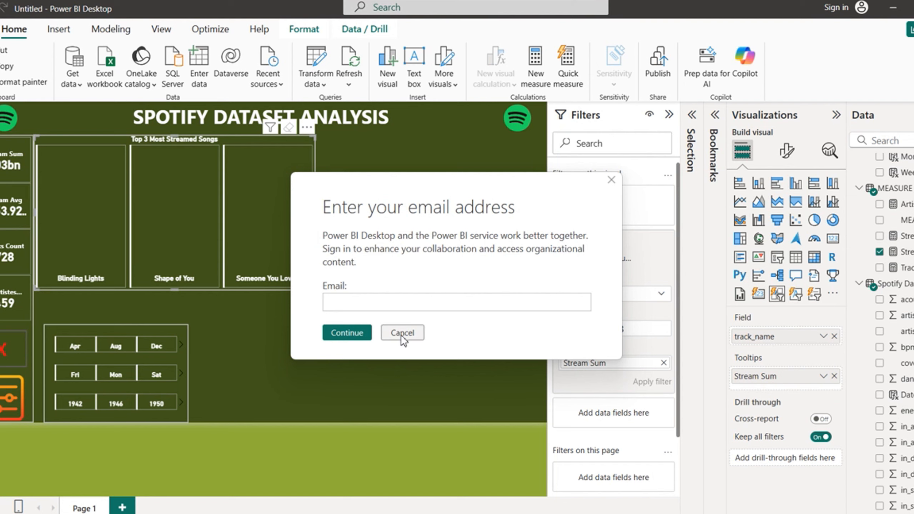
{"action": "left_click", "coordinate": [401, 337]}
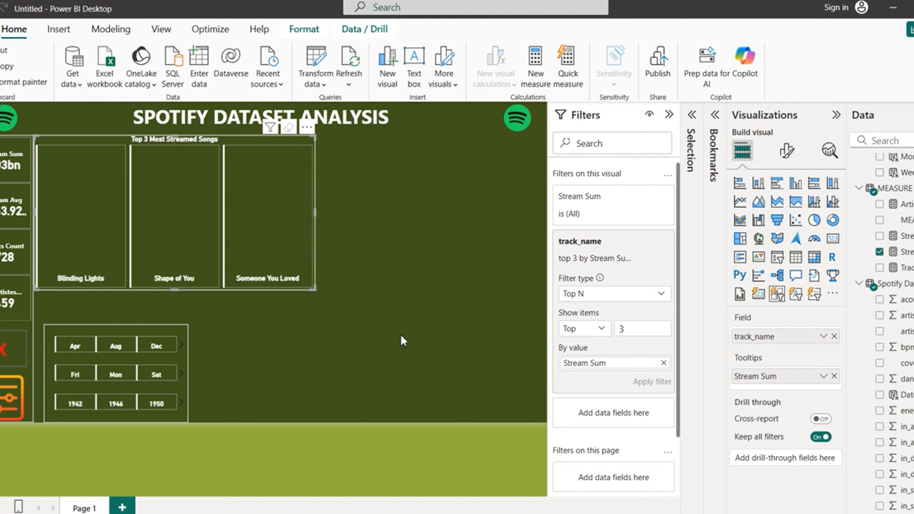
{"action": "left_click", "coordinate": [401, 336]}
{"action": "left_click", "coordinate": [402, 335]}
{"action": "left_click", "coordinate": [401, 335]}
{"action": "left_click", "coordinate": [339, 363]}
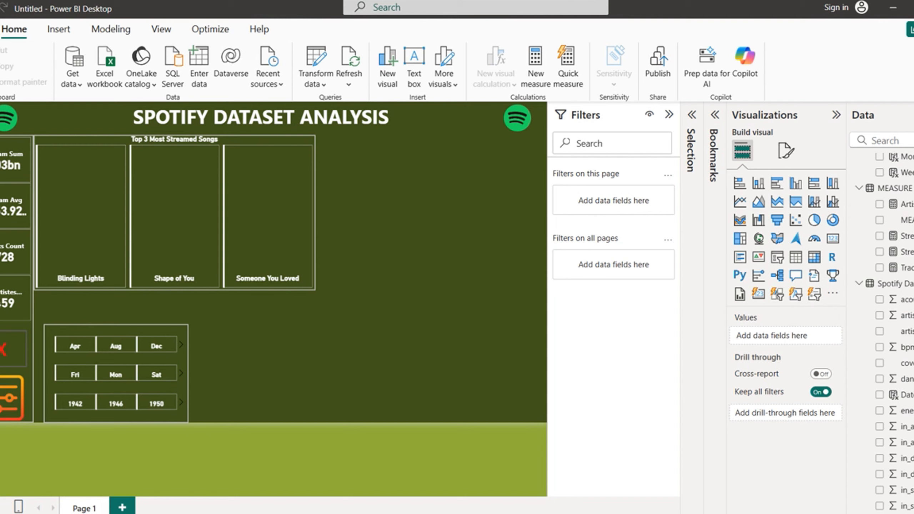
Step: Build a Stream Sum line chart with a Month/Weekday axis, drilled up to show months only
{"action": "left_click", "coordinate": [880, 252]}
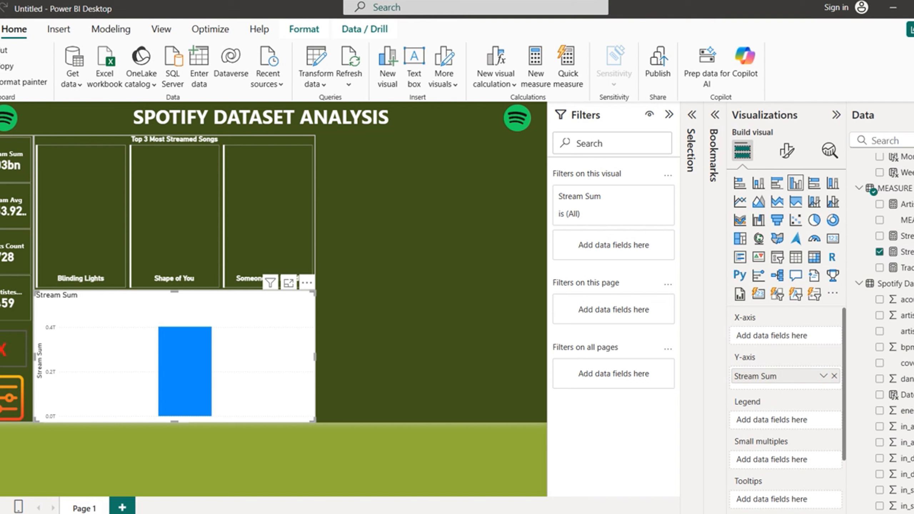
{"action": "scroll", "coordinate": [882, 198], "scroll_direction": "up", "scroll_amount": 2}
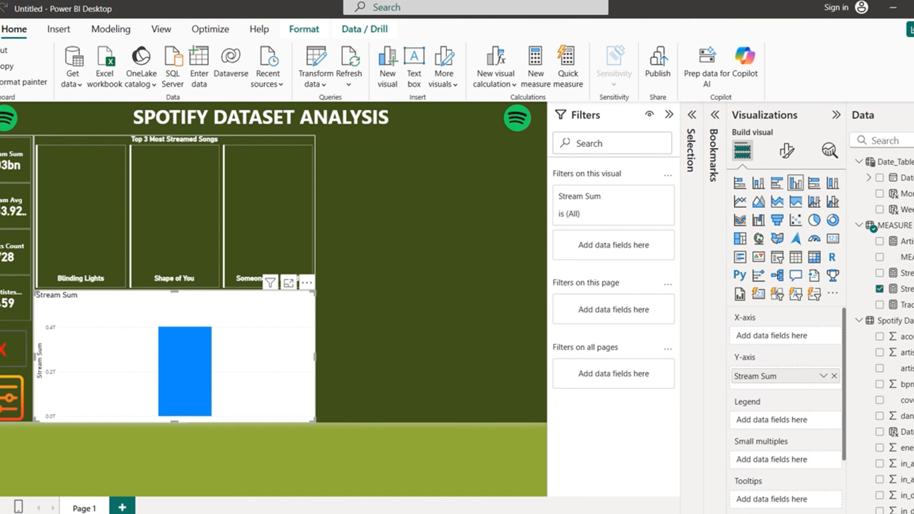
{"action": "left_click", "coordinate": [880, 194]}
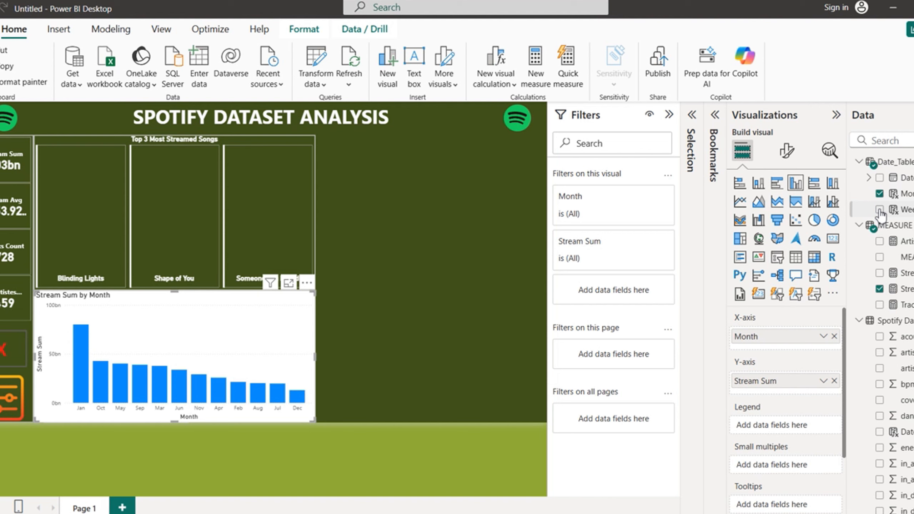
{"action": "left_click", "coordinate": [880, 210]}
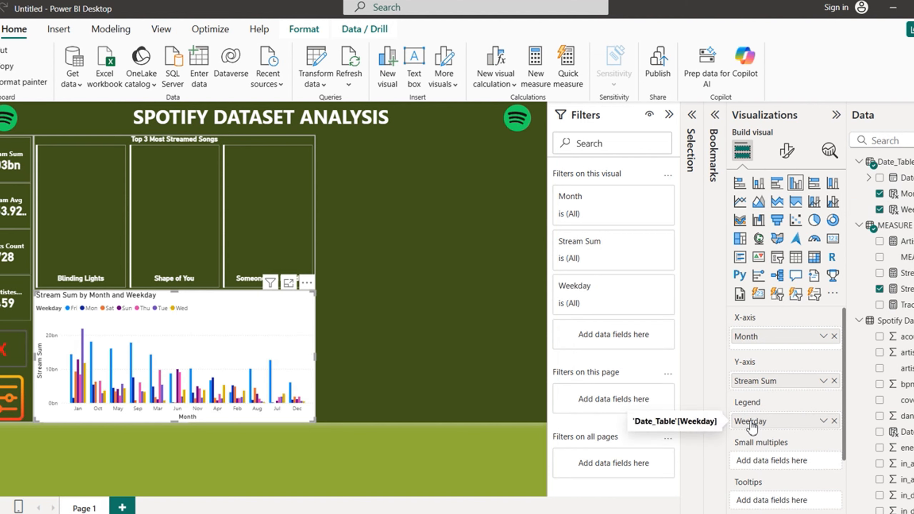
{"action": "left_click_drag", "start_coordinate": [752, 423], "coordinate": [752, 351]}
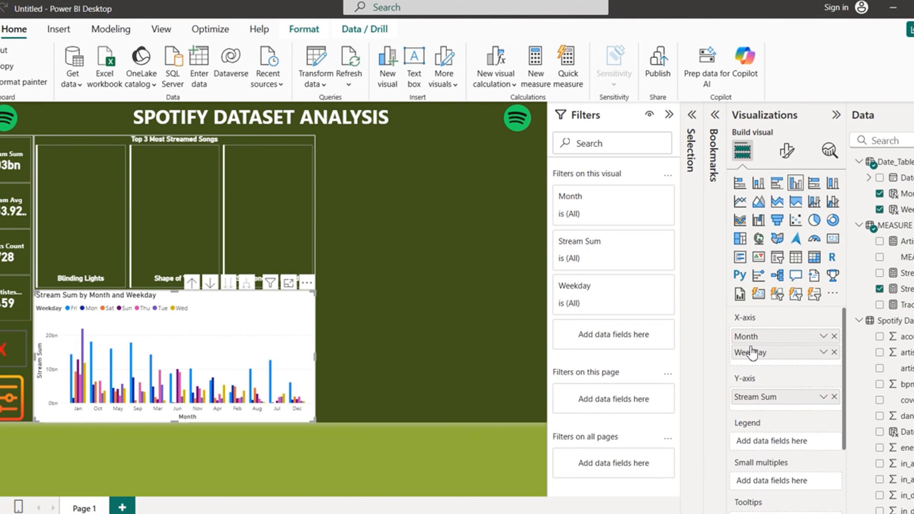
{"action": "left_click", "coordinate": [745, 208]}
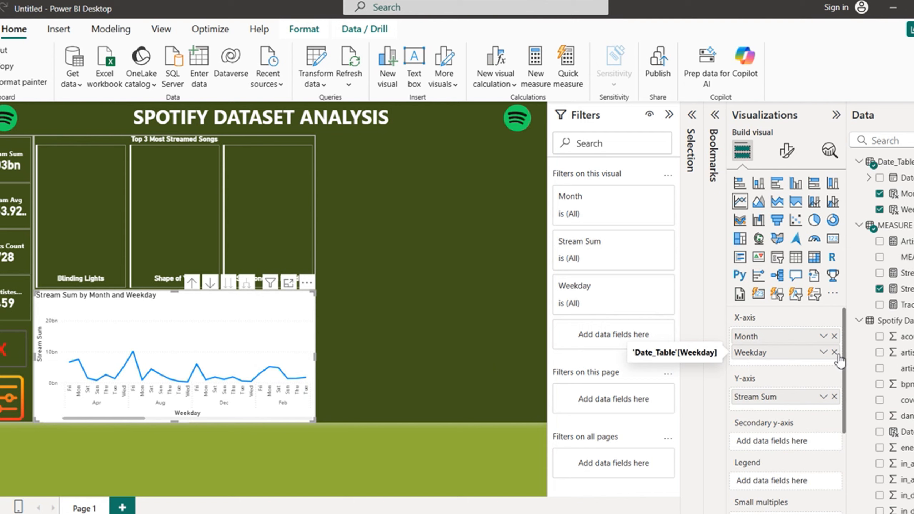
{"action": "left_click", "coordinate": [192, 284]}
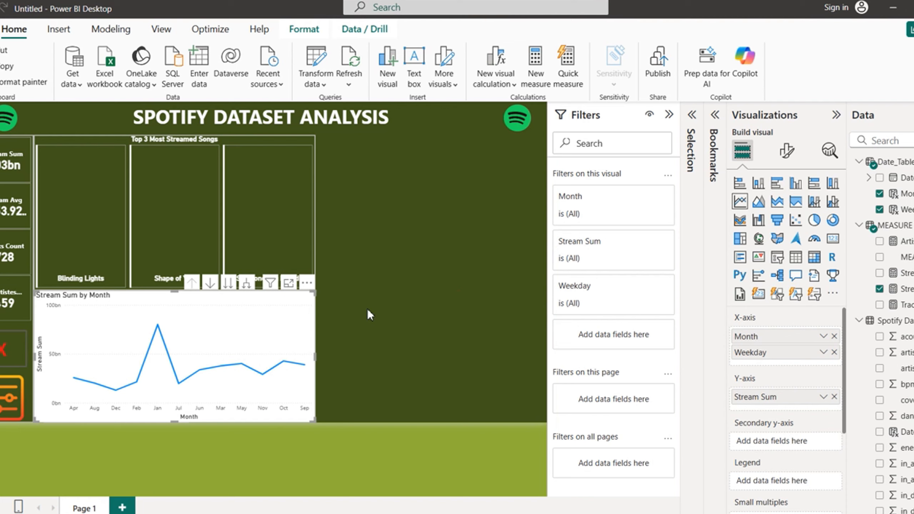
Step: Move the Stream Sum chart right and shorten it, then make the date slicer grid taller and wider
{"action": "left_click_drag", "start_coordinate": [367, 309], "coordinate": [499, 323]}
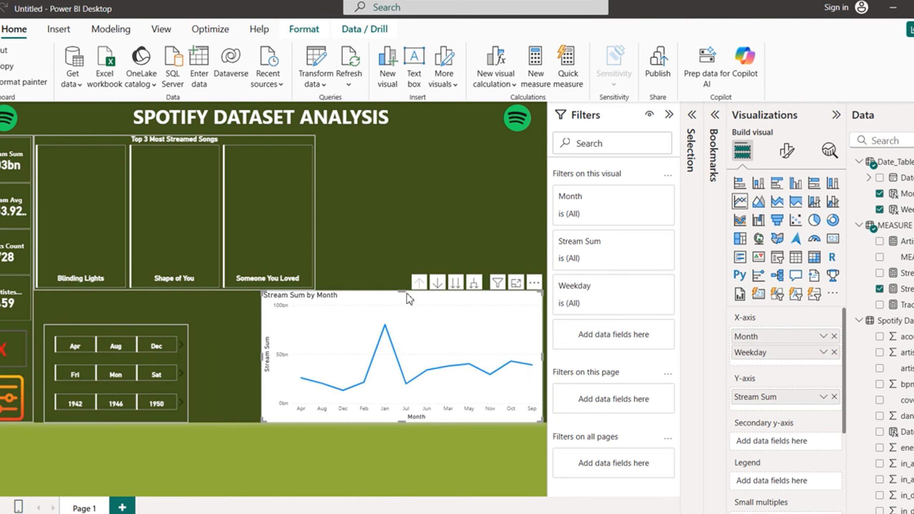
{"action": "left_click_drag", "start_coordinate": [406, 293], "coordinate": [404, 326]}
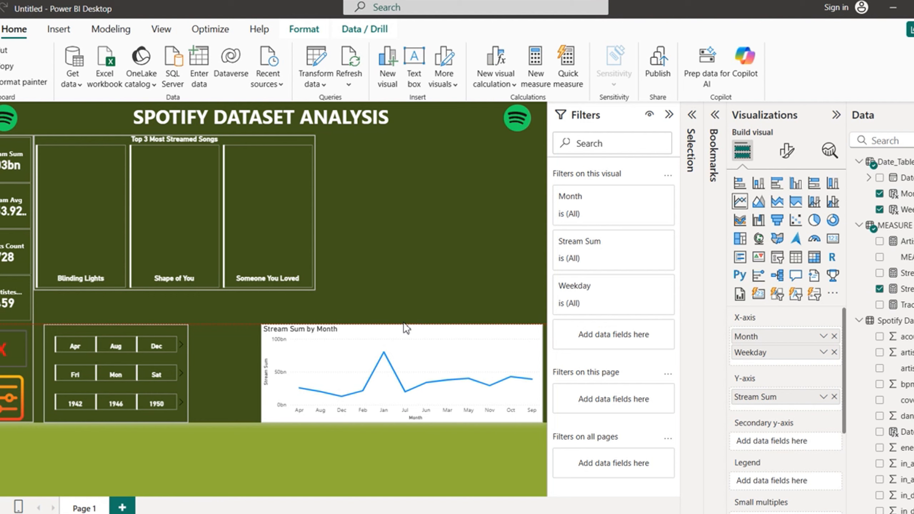
{"action": "left_click_drag", "start_coordinate": [404, 324], "coordinate": [403, 324]}
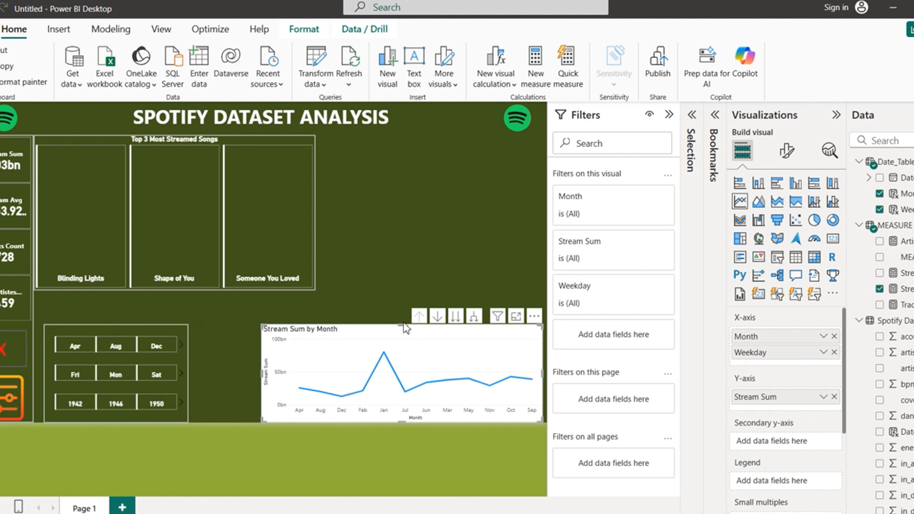
{"action": "mouse_move", "coordinate": [165, 329]}
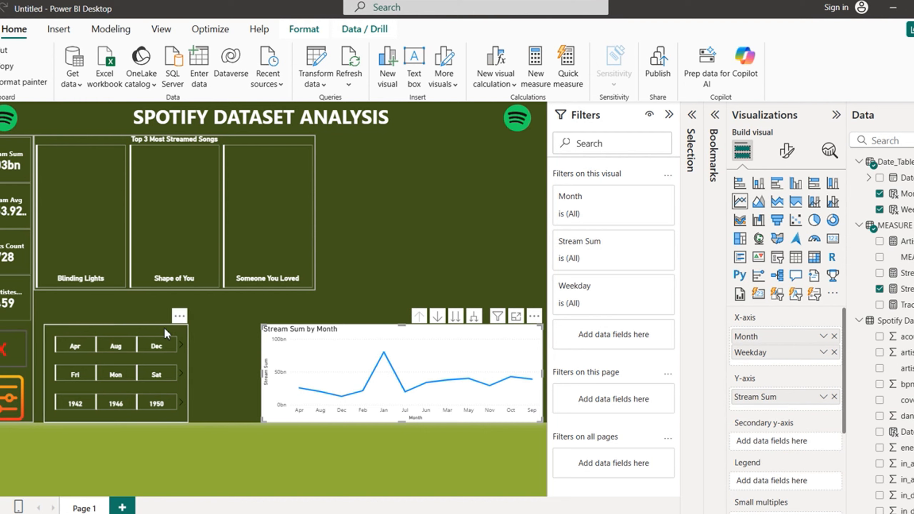
{"action": "left_click", "coordinate": [133, 329]}
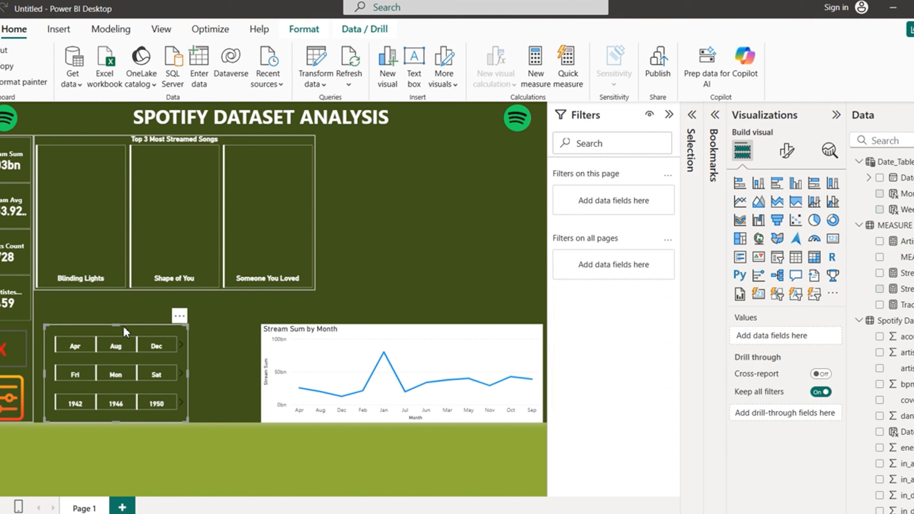
{"action": "left_click_drag", "start_coordinate": [119, 323], "coordinate": [126, 293]}
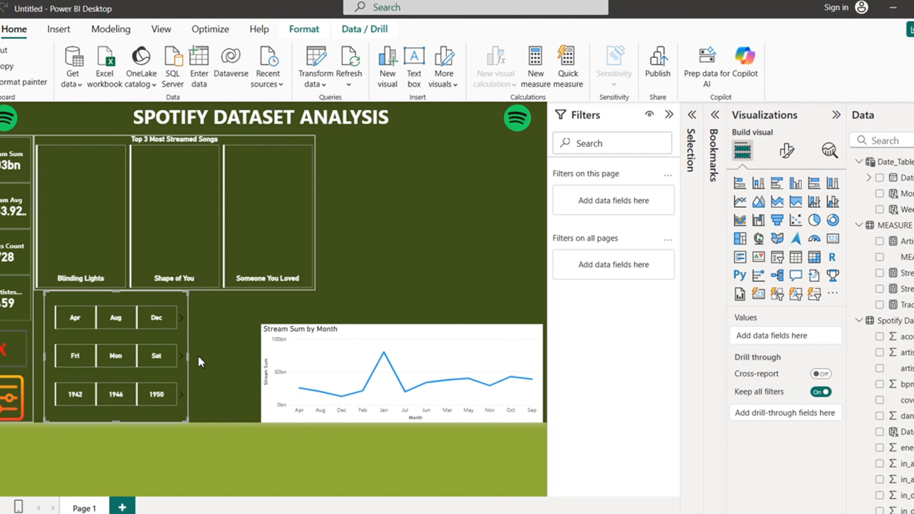
{"action": "left_click_drag", "start_coordinate": [199, 357], "coordinate": [256, 359]}
Step: Adjust the line chart and slicer grid widths so their edges meet
{"action": "left_click", "coordinate": [358, 340]}
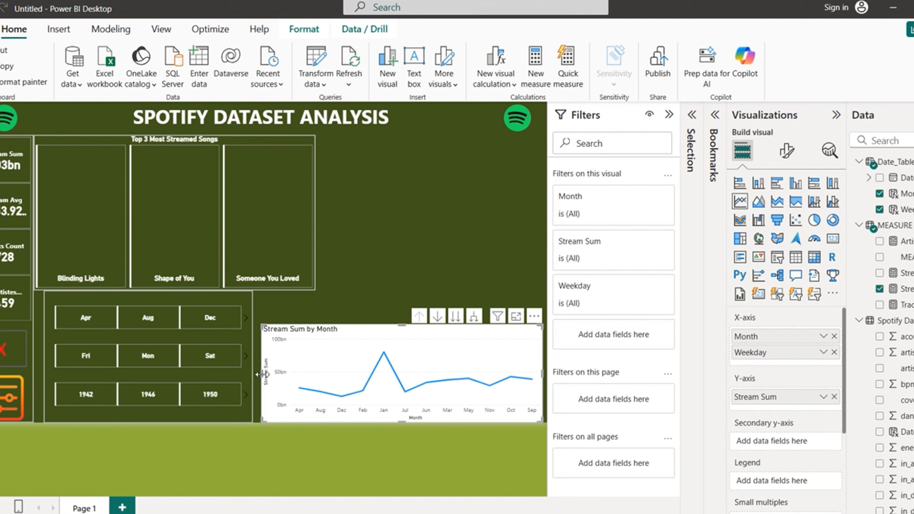
{"action": "left_click_drag", "start_coordinate": [264, 374], "coordinate": [316, 372]}
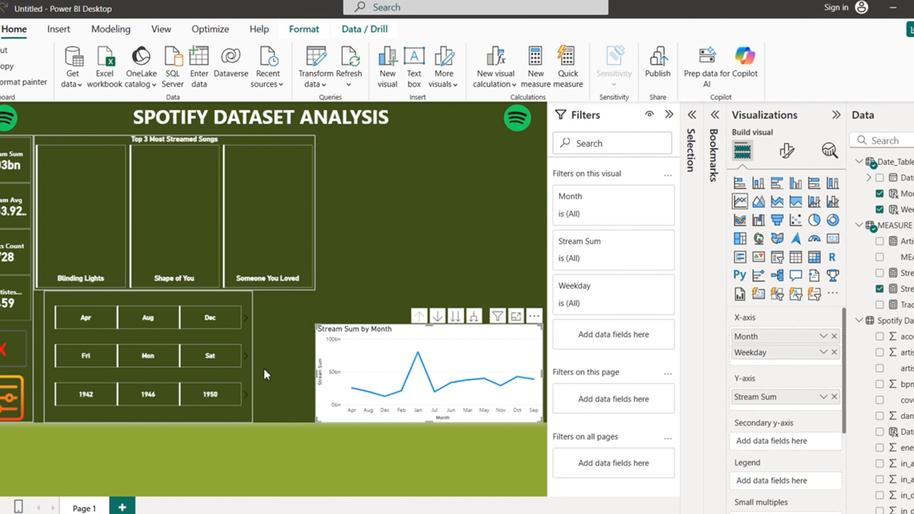
{"action": "left_click", "coordinate": [181, 293]}
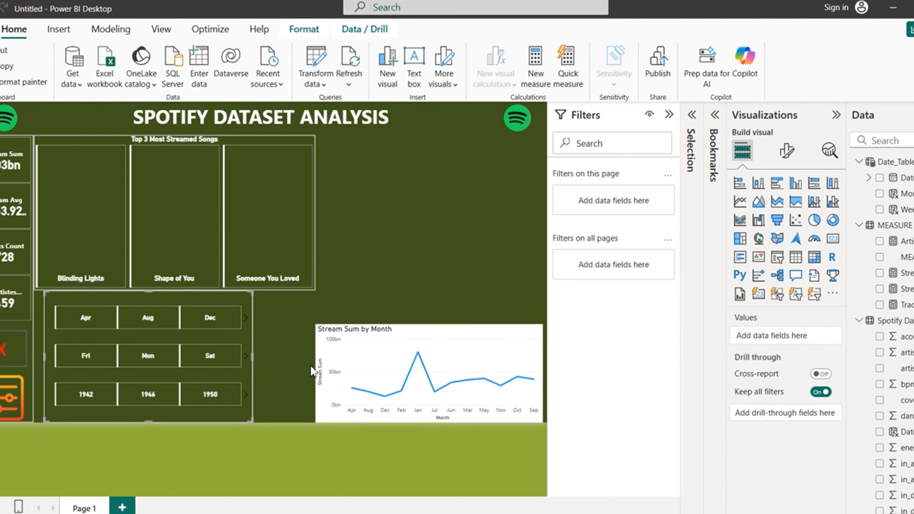
{"action": "mouse_move", "coordinate": [312, 367]}
{"action": "left_mouse_down"}
{"action": "mouse_move", "coordinate": [321, 369]}
{"action": "mouse_move", "coordinate": [305, 372]}
{"action": "mouse_move", "coordinate": [312, 375]}
{"action": "left_mouse_up"}
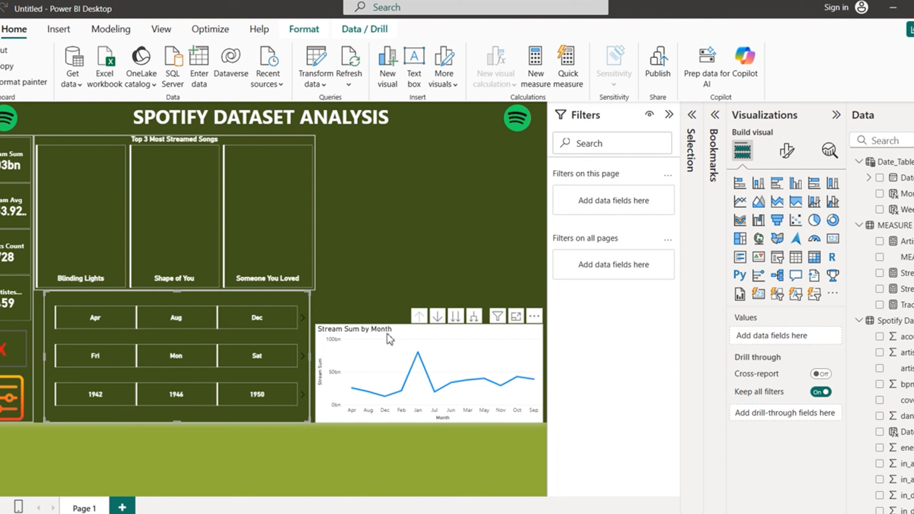
{"action": "left_click", "coordinate": [338, 362]}
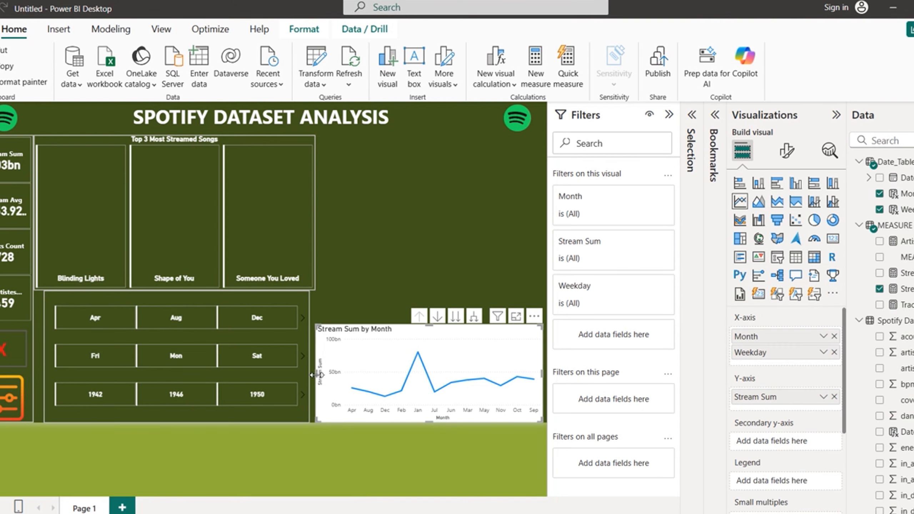
{"action": "left_click_drag", "start_coordinate": [319, 375], "coordinate": [325, 377]}
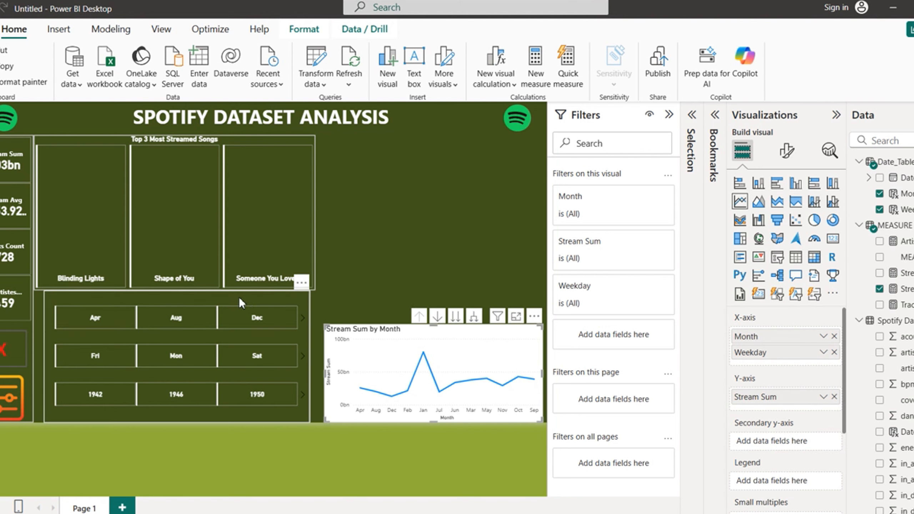
{"action": "left_click", "coordinate": [297, 351]}
{"action": "left_click_drag", "start_coordinate": [312, 359], "coordinate": [318, 360]}
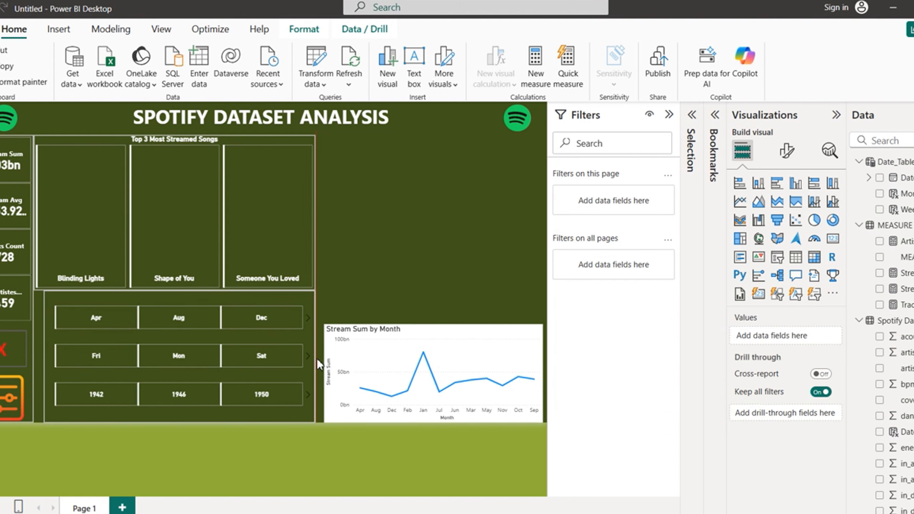
Step: Make the line chart wider and taller to match the slicer, and extend the slicer left toward the KPI cards
{"action": "left_click", "coordinate": [374, 338]}
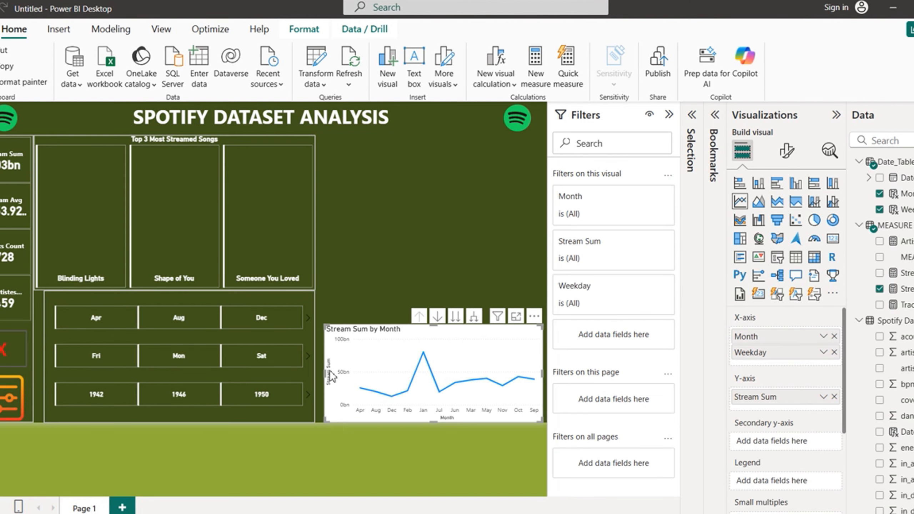
{"action": "left_click_drag", "start_coordinate": [320, 376], "coordinate": [315, 377]}
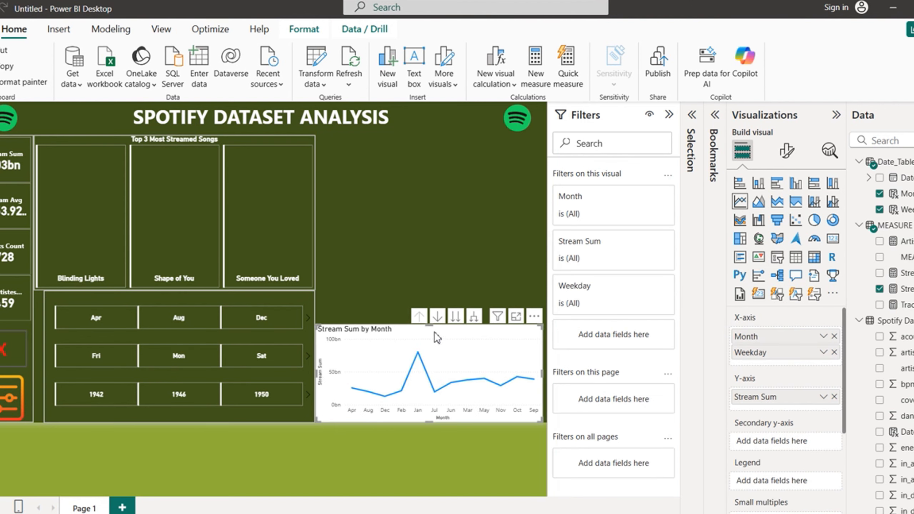
{"action": "left_click_drag", "start_coordinate": [430, 321], "coordinate": [431, 295]}
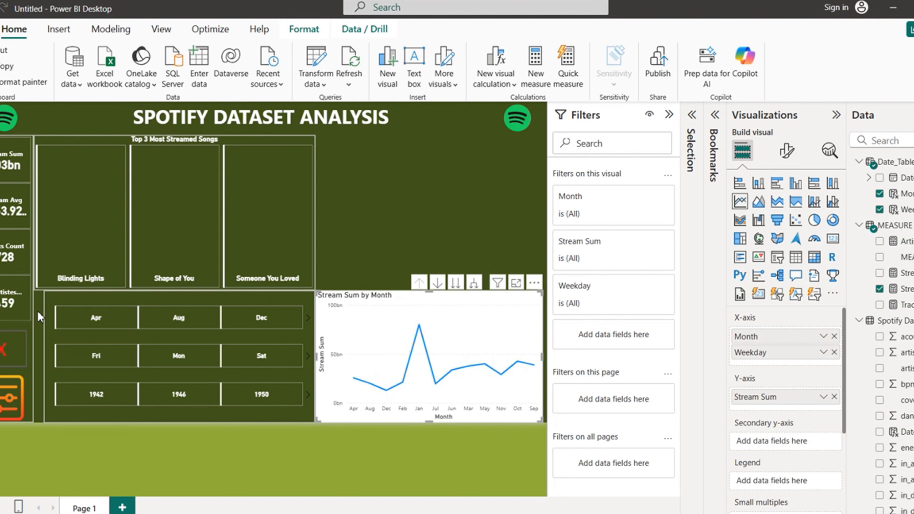
{"action": "left_click", "coordinate": [61, 306]}
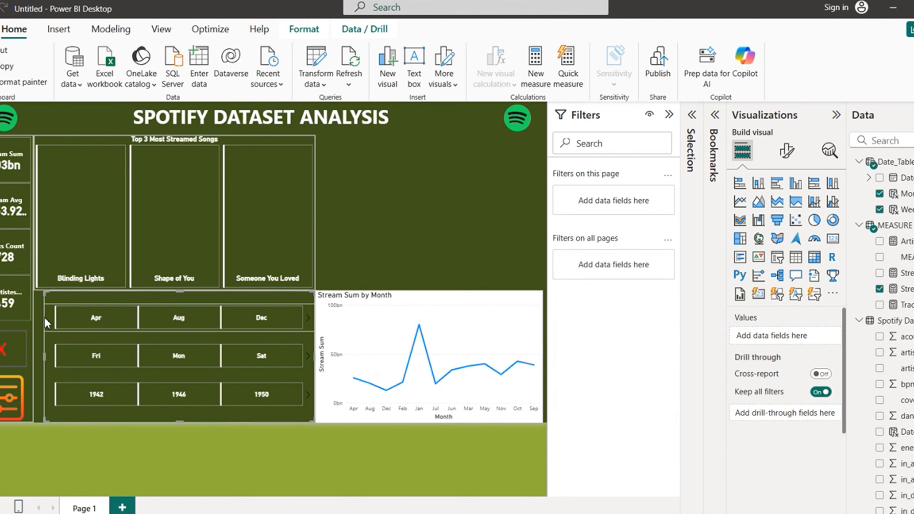
{"action": "left_click_drag", "start_coordinate": [45, 358], "coordinate": [29, 359]}
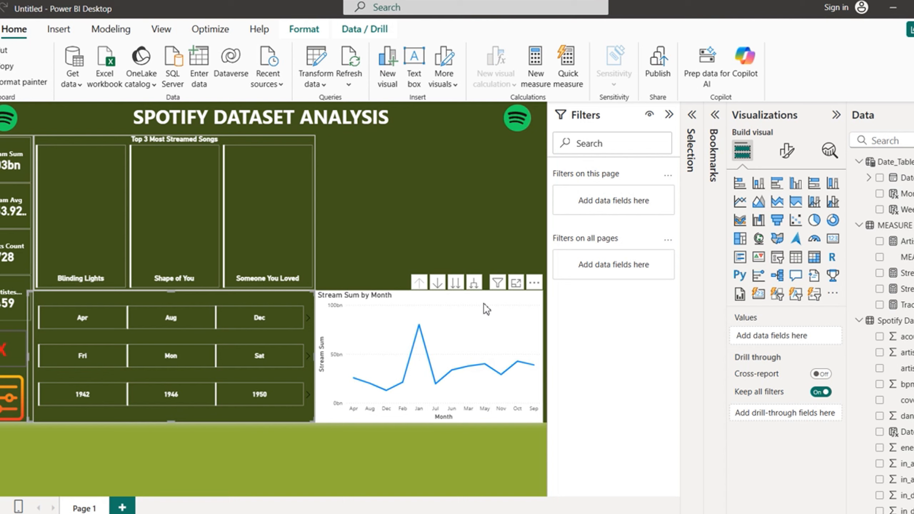
{"action": "left_click", "coordinate": [494, 305]}
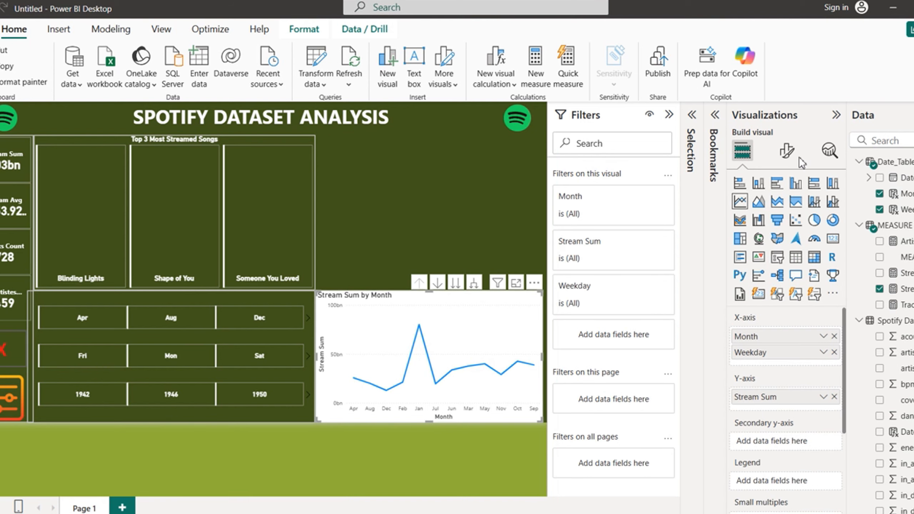
Step: Turn off the X-axis title and make the month labels dark
{"action": "left_click", "coordinate": [788, 152]}
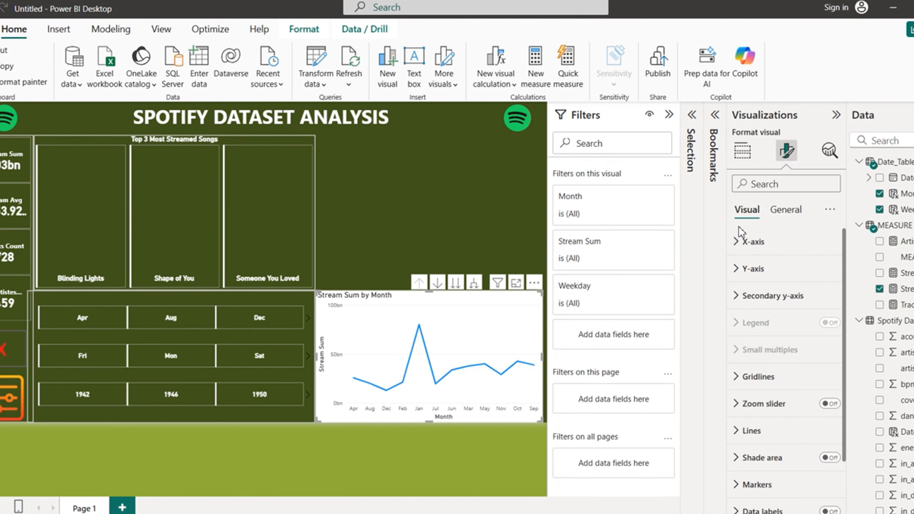
{"action": "left_click", "coordinate": [739, 241]}
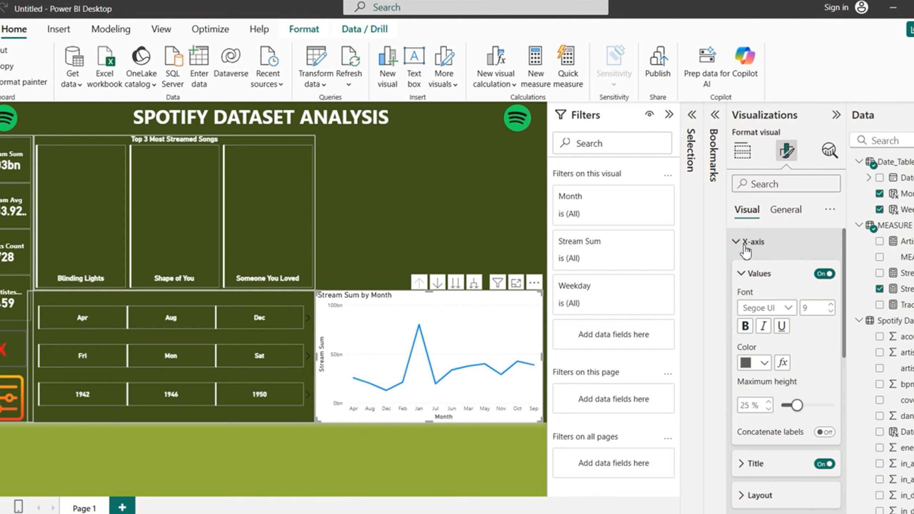
{"action": "left_click", "coordinate": [823, 465]}
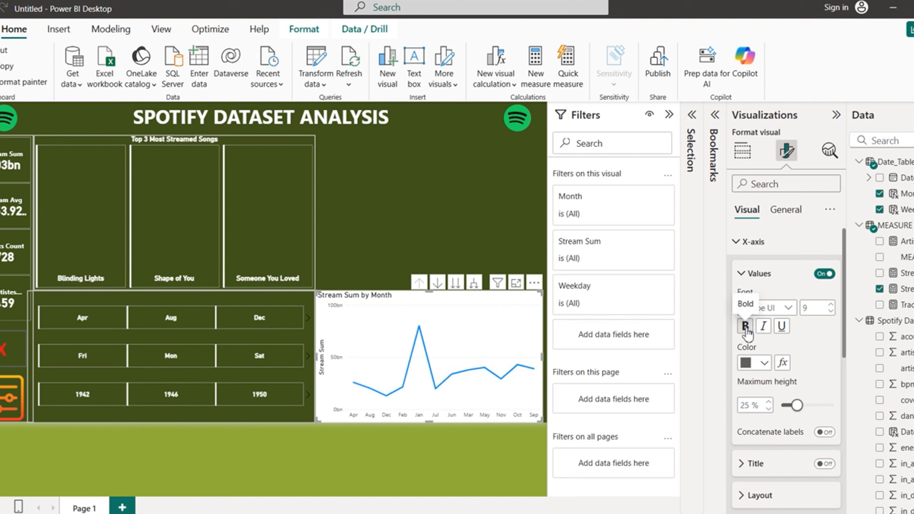
{"action": "left_click", "coordinate": [764, 363]}
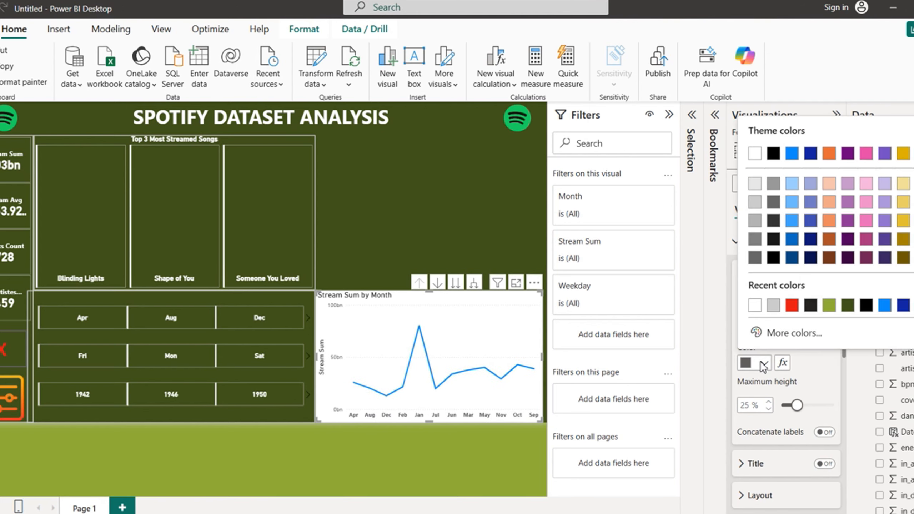
{"action": "left_click", "coordinate": [811, 306]}
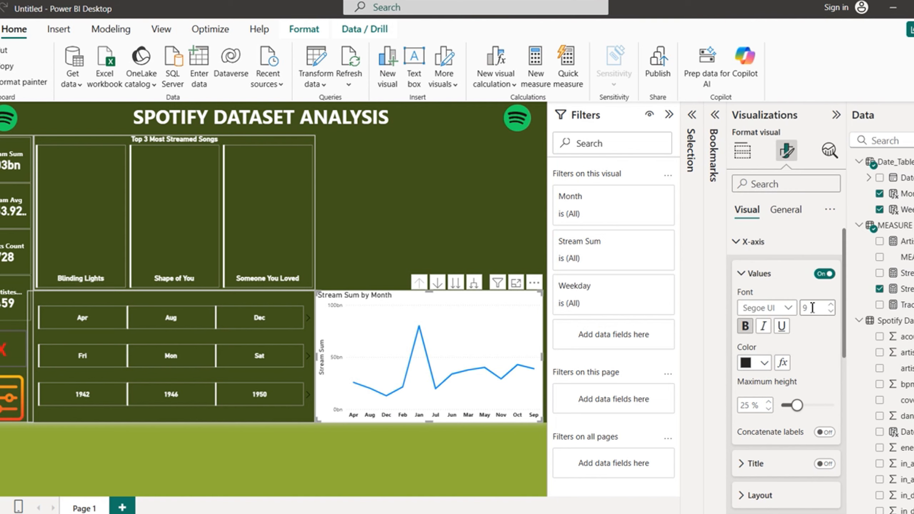
{"action": "left_click", "coordinate": [736, 241]}
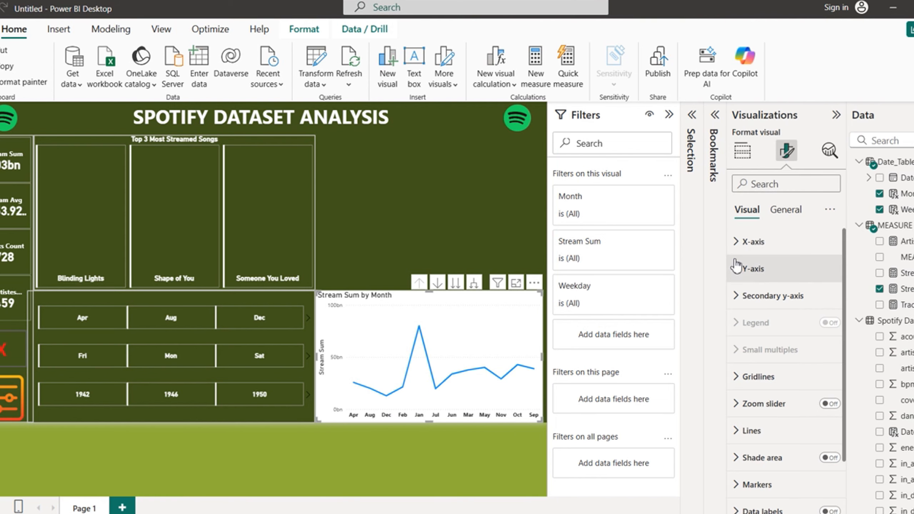
Step: Hide the Y-axis values and title, plus the secondary y-axis values
{"action": "left_click", "coordinate": [737, 268]}
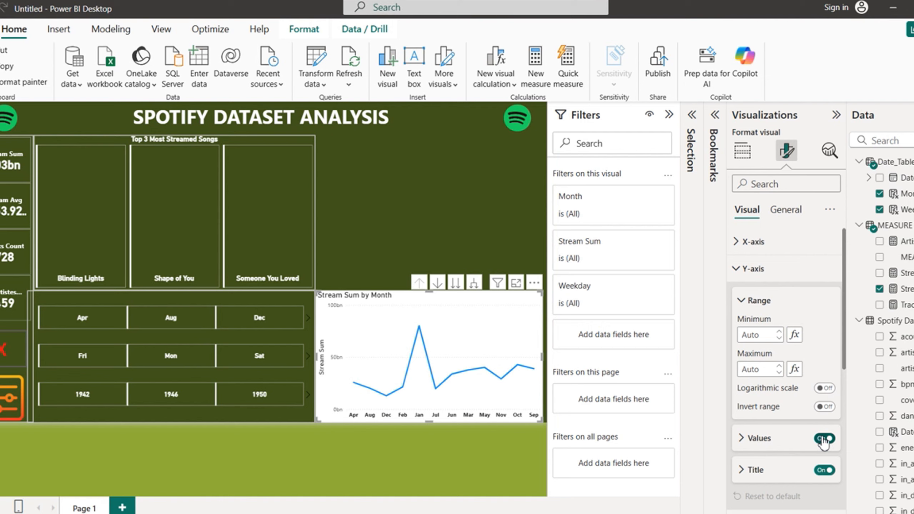
{"action": "left_click", "coordinate": [824, 438]}
{"action": "left_click", "coordinate": [825, 470]}
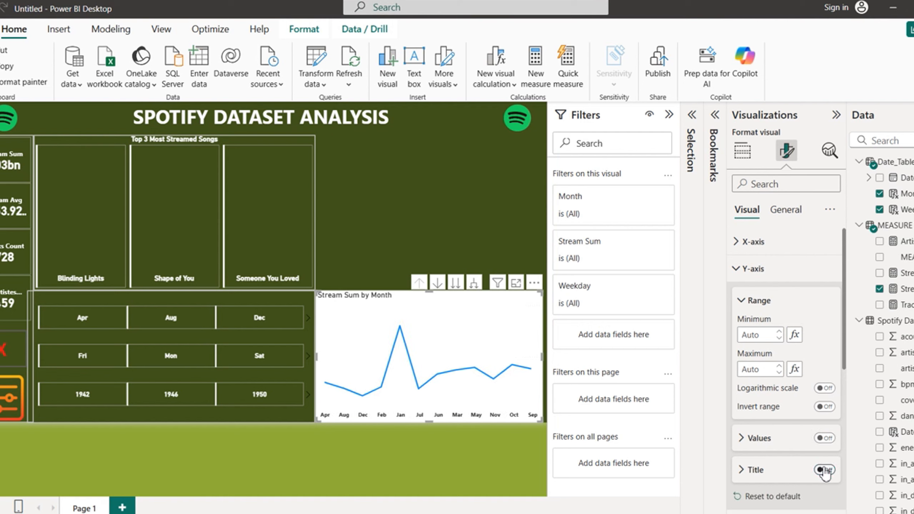
{"action": "left_click", "coordinate": [736, 273]}
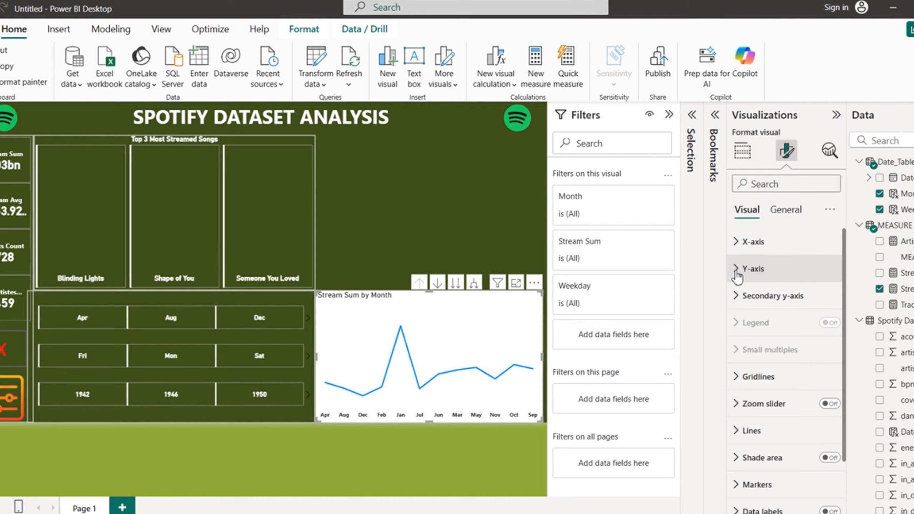
{"action": "left_click", "coordinate": [737, 296]}
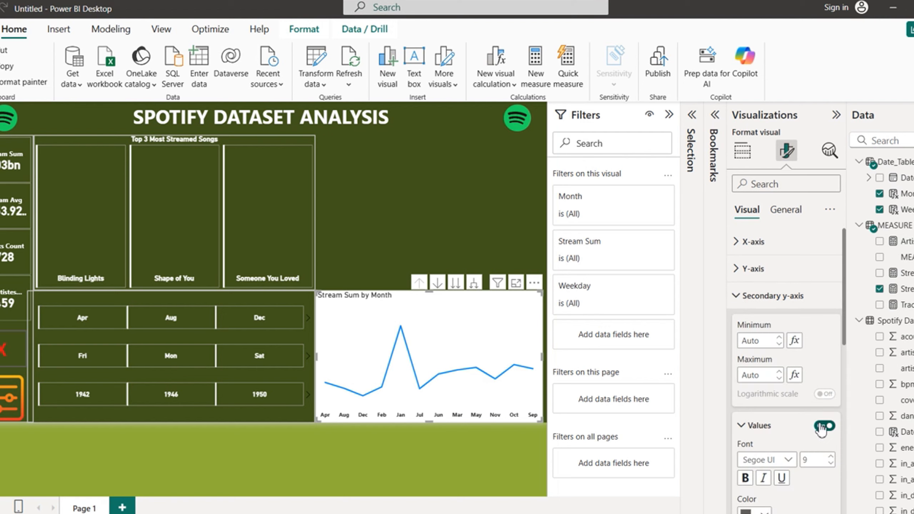
{"action": "left_click", "coordinate": [824, 426]}
{"action": "left_click", "coordinate": [737, 298]}
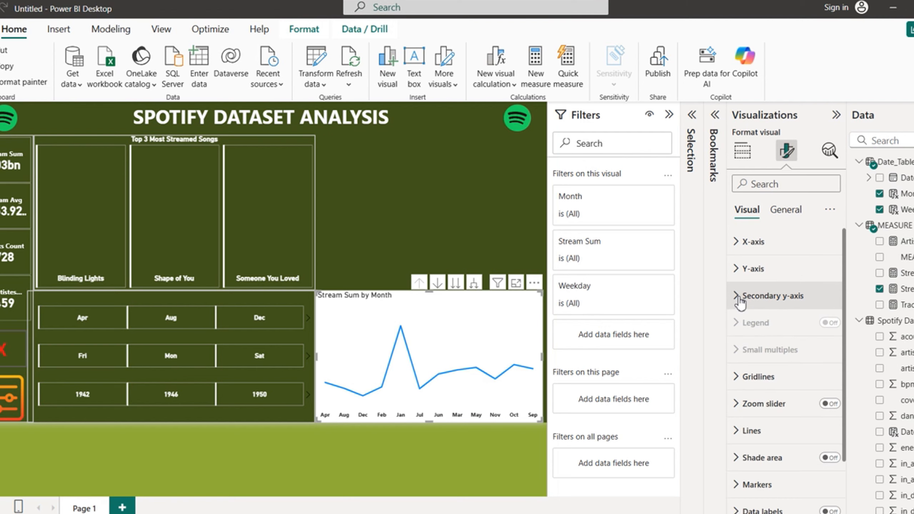
{"action": "scroll", "coordinate": [848, 308], "scroll_direction": "down", "scroll_amount": 2}
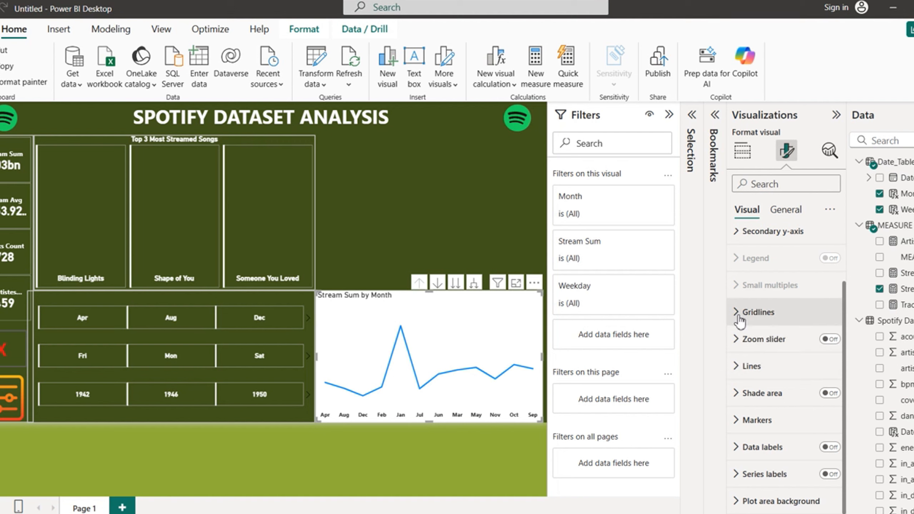
Step: Turn on the line chart's zoom slider
{"action": "left_click", "coordinate": [738, 314]}
{"action": "left_click", "coordinate": [739, 317]}
{"action": "left_click", "coordinate": [833, 340]}
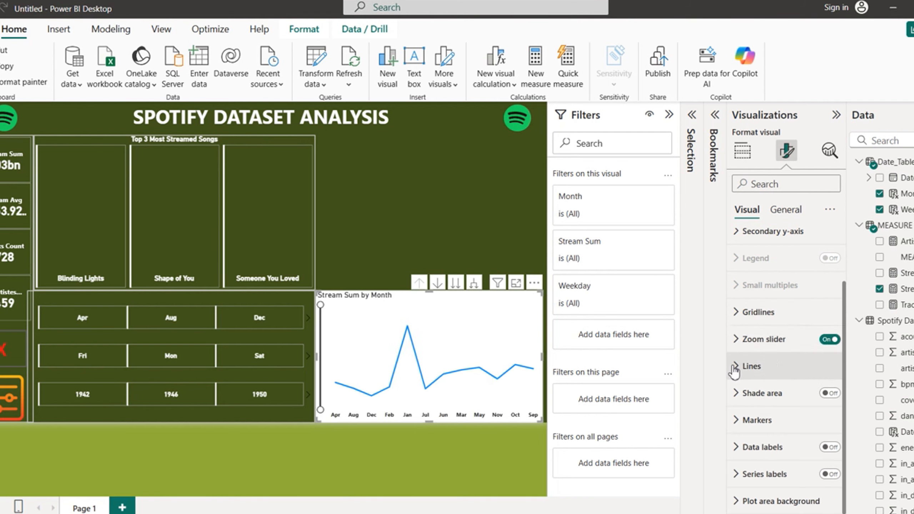
Step: Set the chart line colour to white #FFFFFF
{"action": "left_click", "coordinate": [736, 366]}
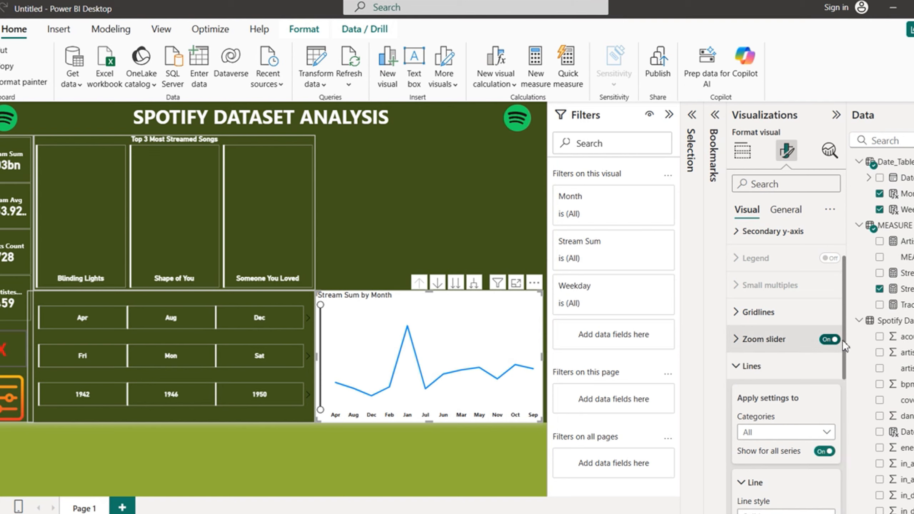
{"action": "scroll", "coordinate": [843, 398], "scroll_direction": "down", "scroll_amount": 3}
{"action": "scroll", "coordinate": [842, 398], "scroll_direction": "down", "scroll_amount": 5}
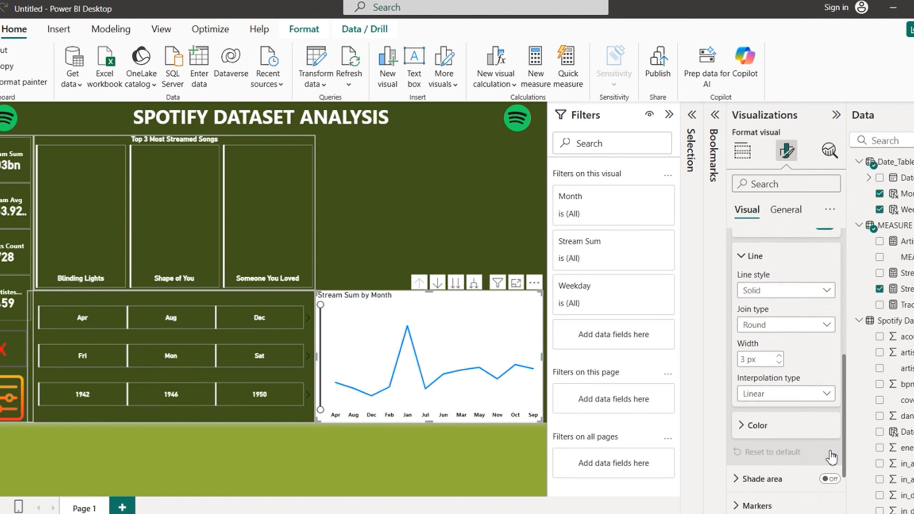
{"action": "scroll", "coordinate": [835, 481], "scroll_direction": "up", "scroll_amount": 4}
{"action": "scroll", "coordinate": [840, 413], "scroll_direction": "up", "scroll_amount": 2}
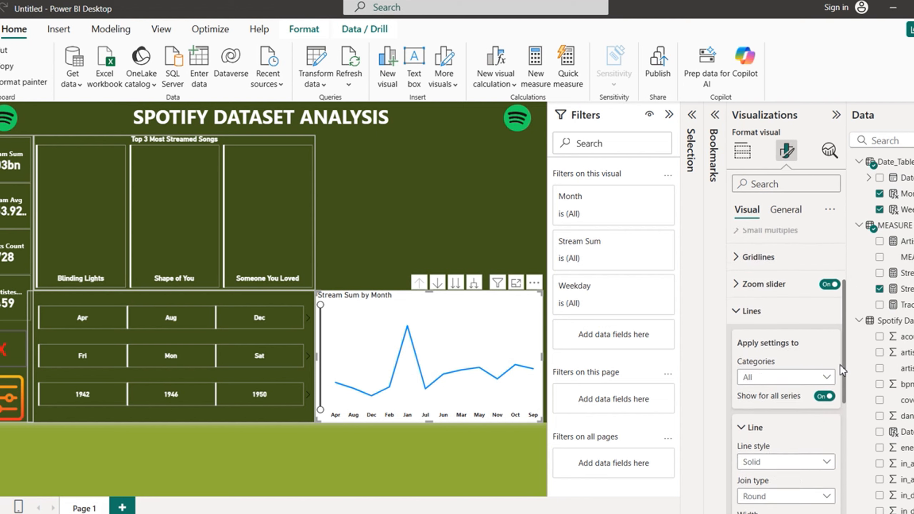
{"action": "scroll", "coordinate": [837, 418], "scroll_direction": "down", "scroll_amount": 2}
{"action": "scroll", "coordinate": [837, 418], "scroll_direction": "down", "scroll_amount": 2}
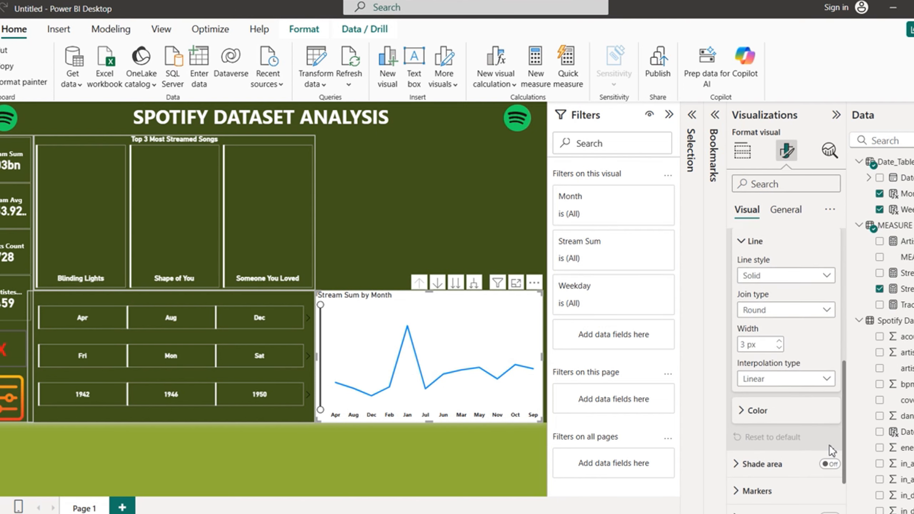
{"action": "left_click", "coordinate": [742, 415]}
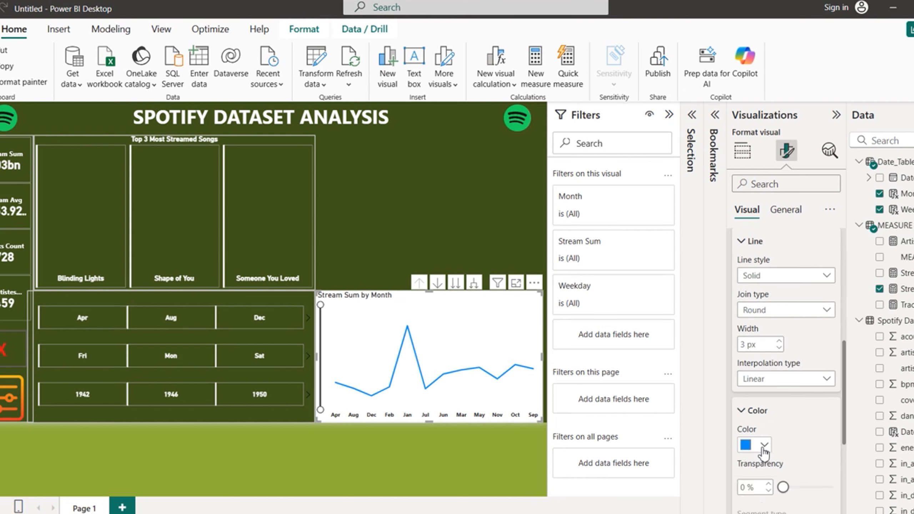
{"action": "left_click", "coordinate": [764, 448]}
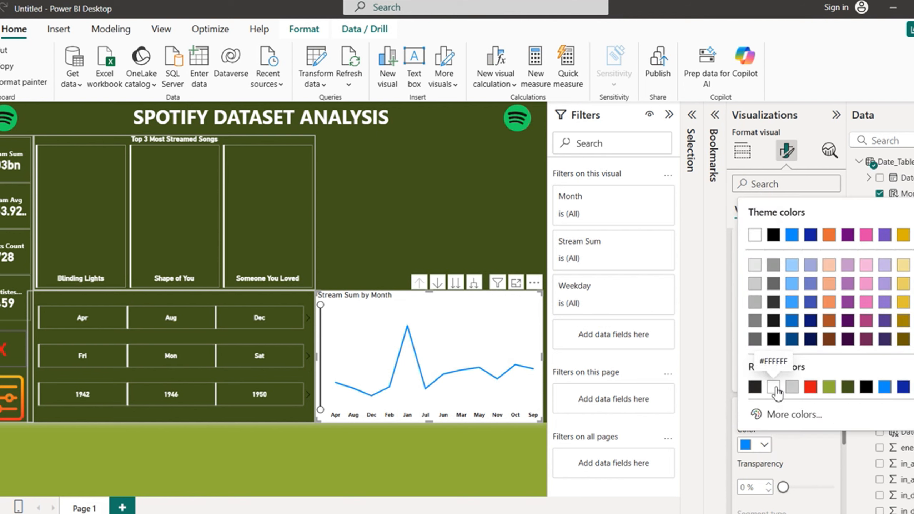
{"action": "left_click", "coordinate": [774, 388]}
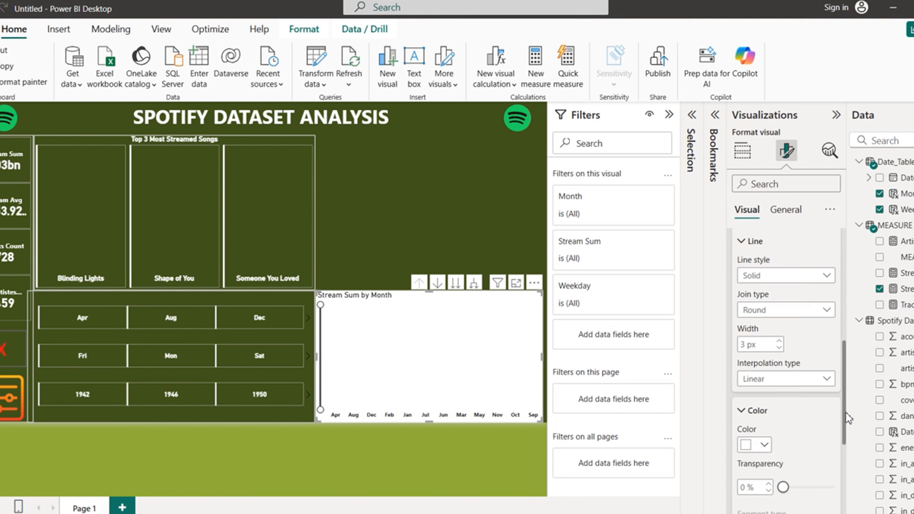
{"action": "left_click_drag", "start_coordinate": [846, 414], "coordinate": [850, 349]}
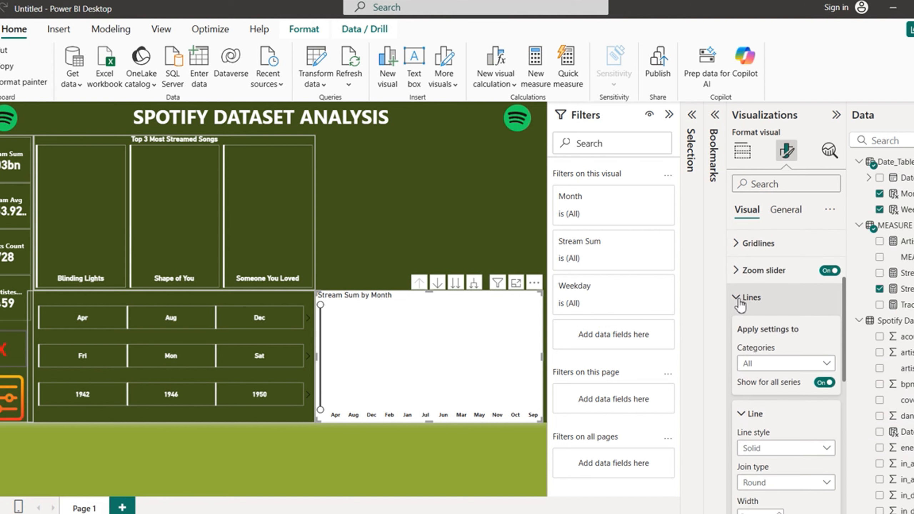
Step: Turn on chart markers for all month categories
{"action": "left_click", "coordinate": [740, 306]}
{"action": "left_click", "coordinate": [741, 420]}
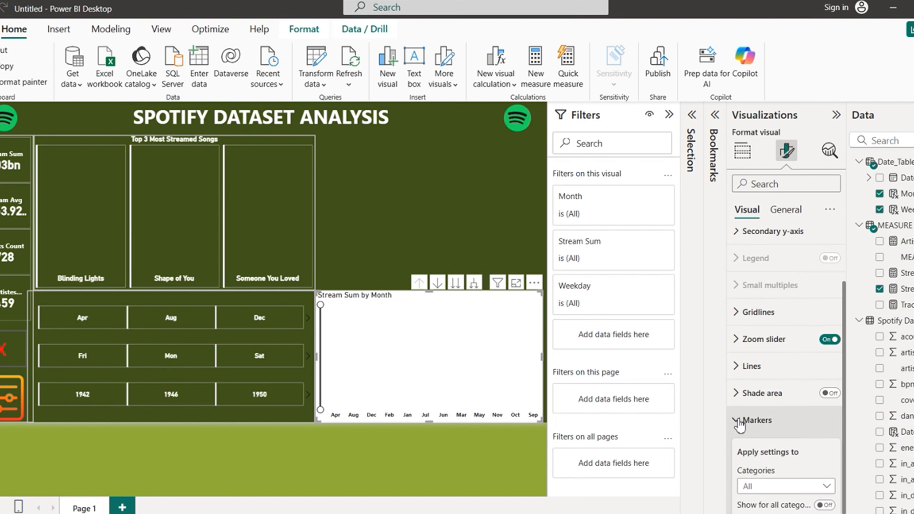
{"action": "scroll", "coordinate": [847, 380], "scroll_direction": "down", "scroll_amount": 5}
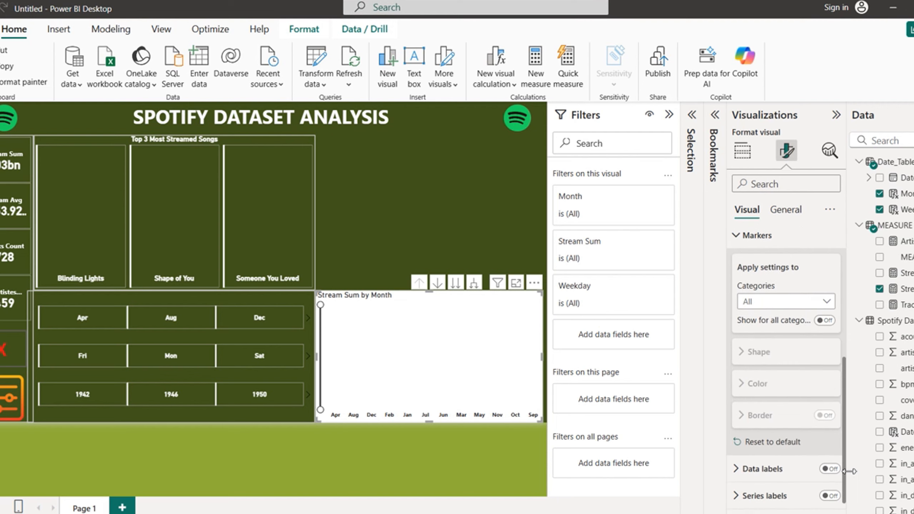
{"action": "scroll", "coordinate": [851, 463], "scroll_direction": "up", "scroll_amount": 1}
{"action": "left_click", "coordinate": [826, 329]}
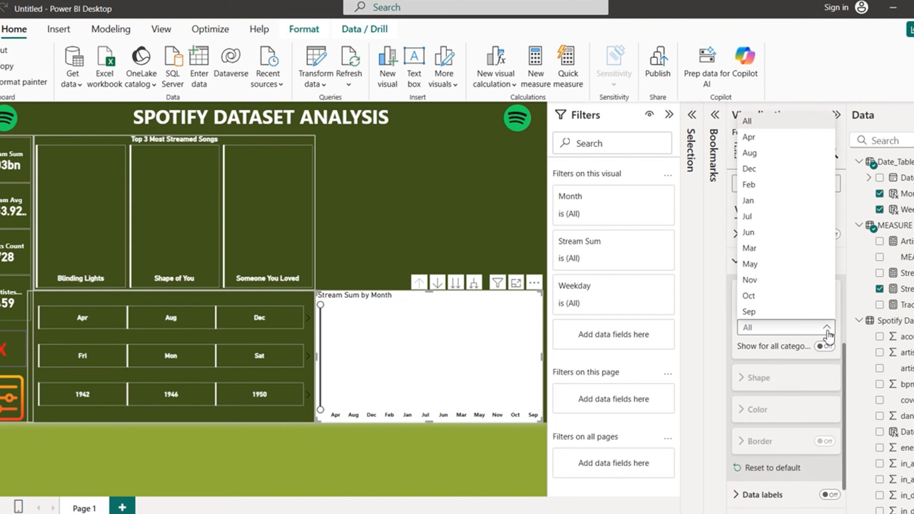
{"action": "left_click", "coordinate": [827, 328]}
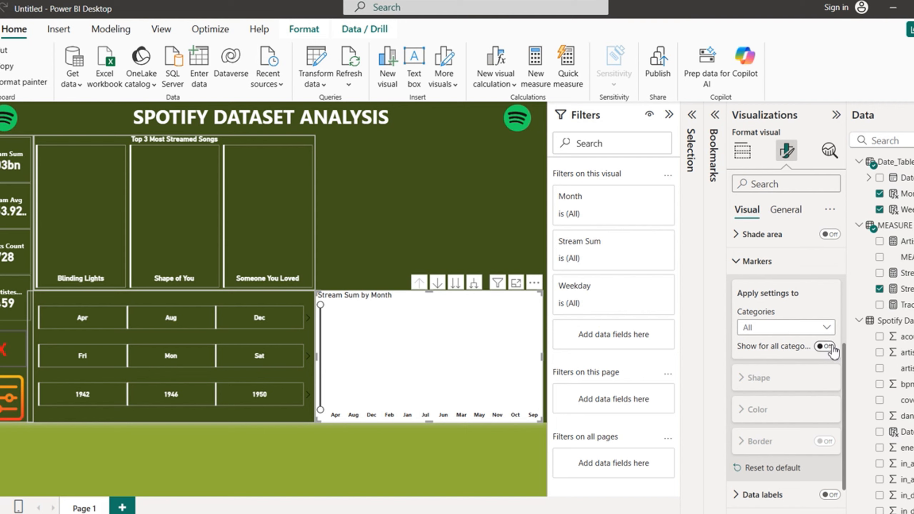
{"action": "left_click", "coordinate": [825, 347]}
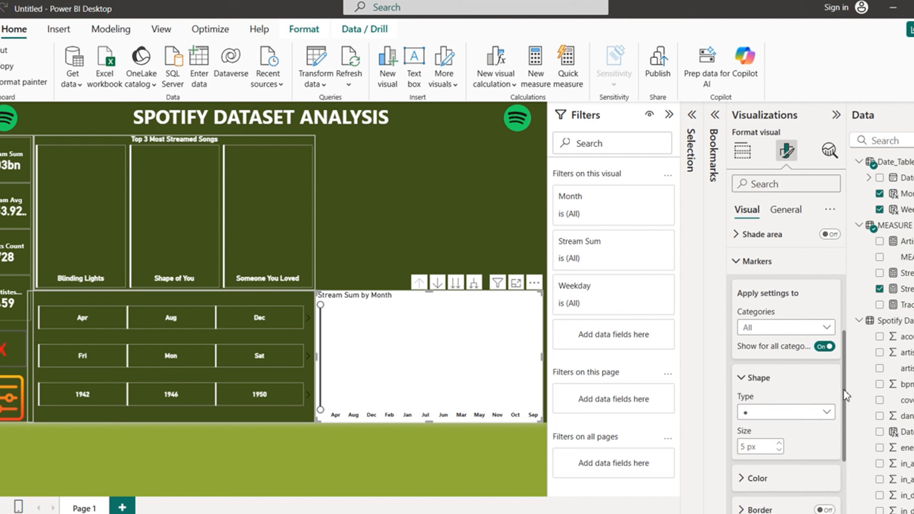
Step: Colour the markers dark #252423
{"action": "scroll", "coordinate": [844, 395], "scroll_direction": "down", "scroll_amount": 3}
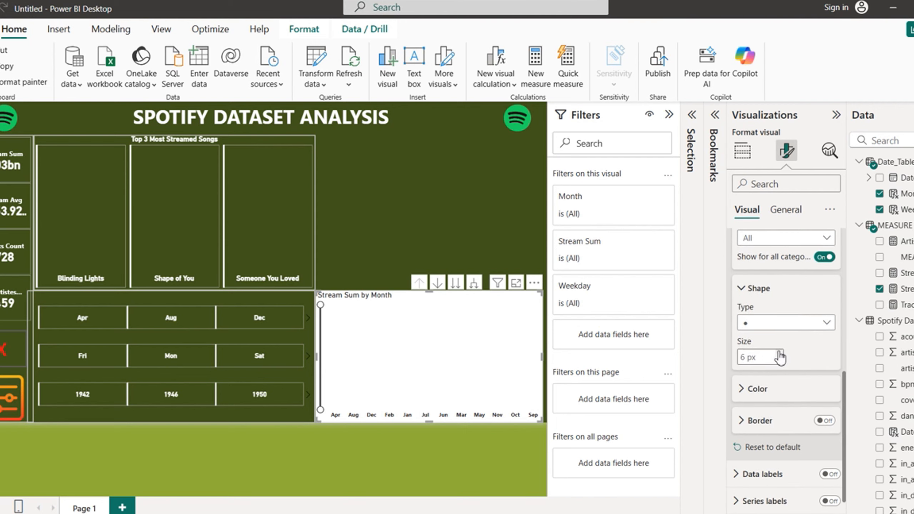
{"action": "left_click", "coordinate": [753, 389]}
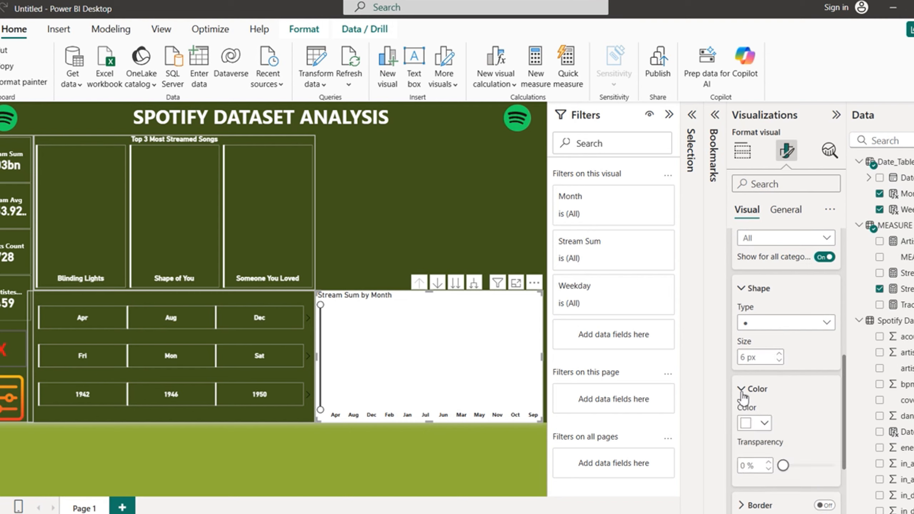
{"action": "left_click", "coordinate": [765, 424]}
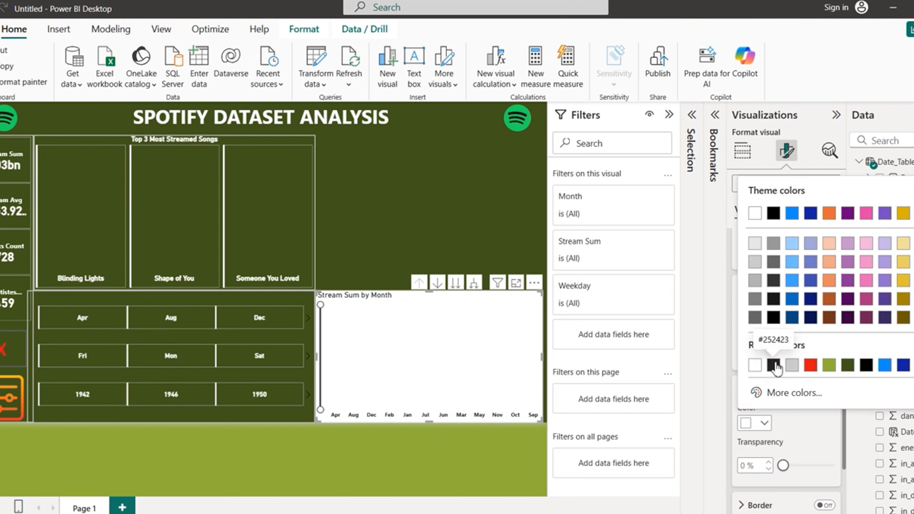
{"action": "left_click", "coordinate": [777, 364]}
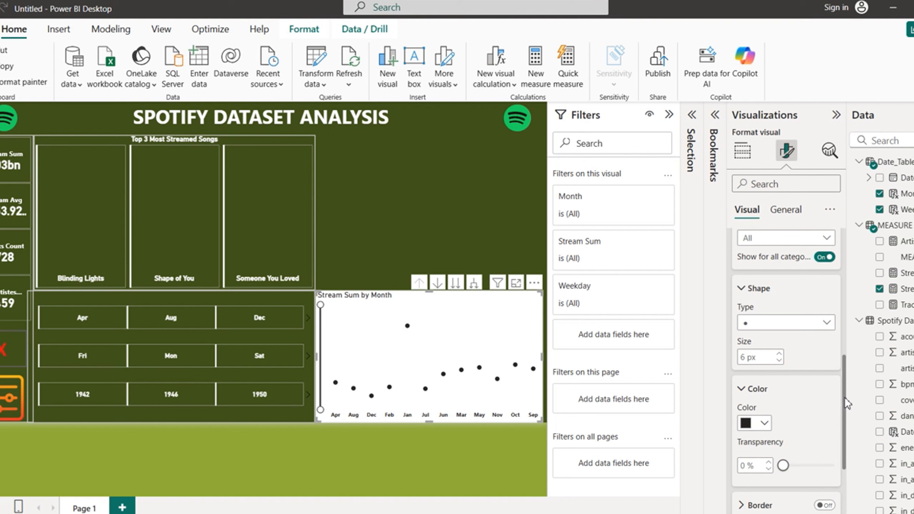
{"action": "left_click_drag", "start_coordinate": [846, 402], "coordinate": [847, 353]}
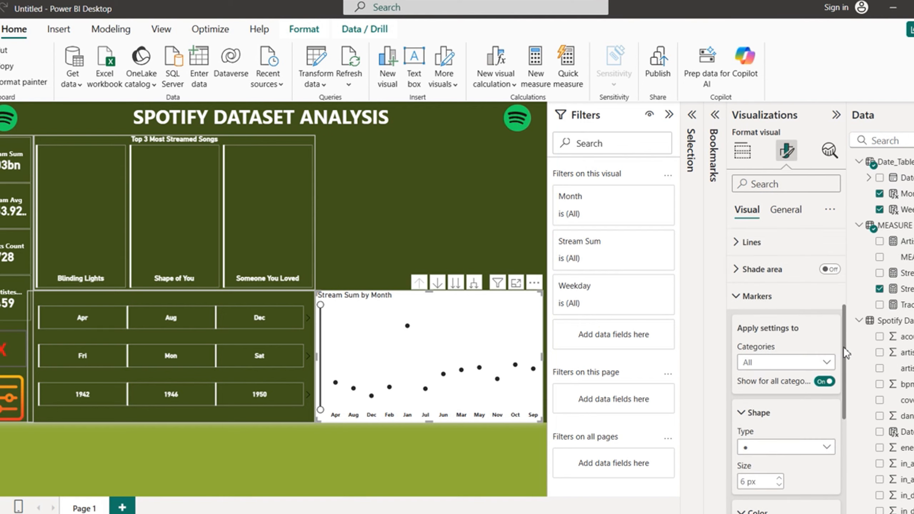
{"action": "left_click", "coordinate": [737, 297]}
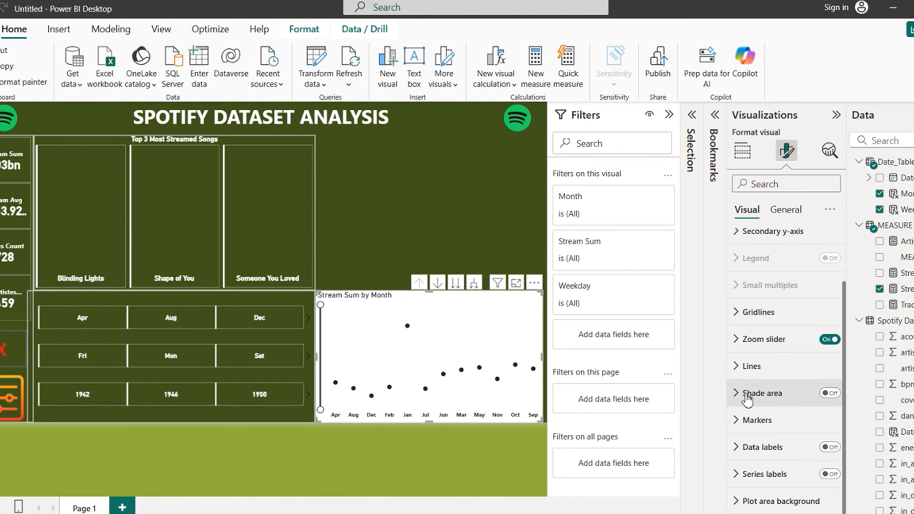
Step: Turn on data labels with bold, dark value text on each month's point
{"action": "left_click", "coordinate": [832, 448]}
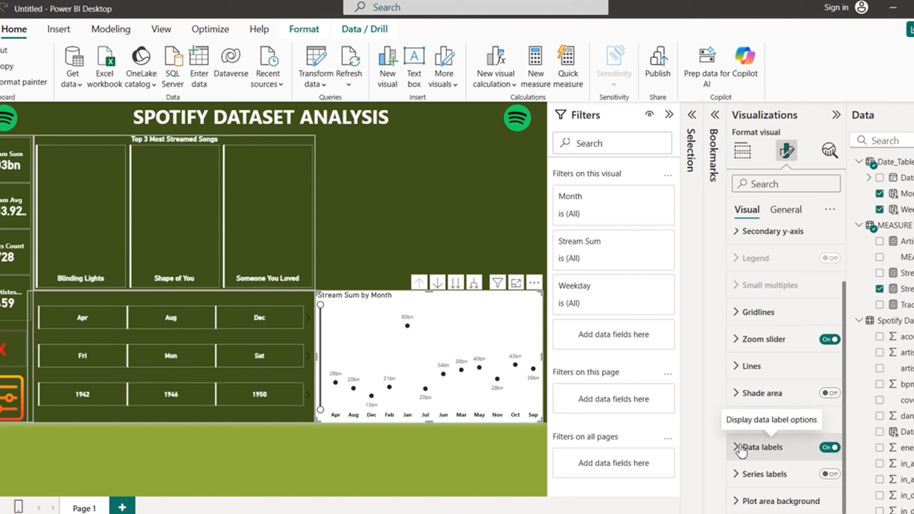
{"action": "left_click", "coordinate": [742, 448]}
{"action": "left_click_drag", "start_coordinate": [847, 326], "coordinate": [850, 452]}
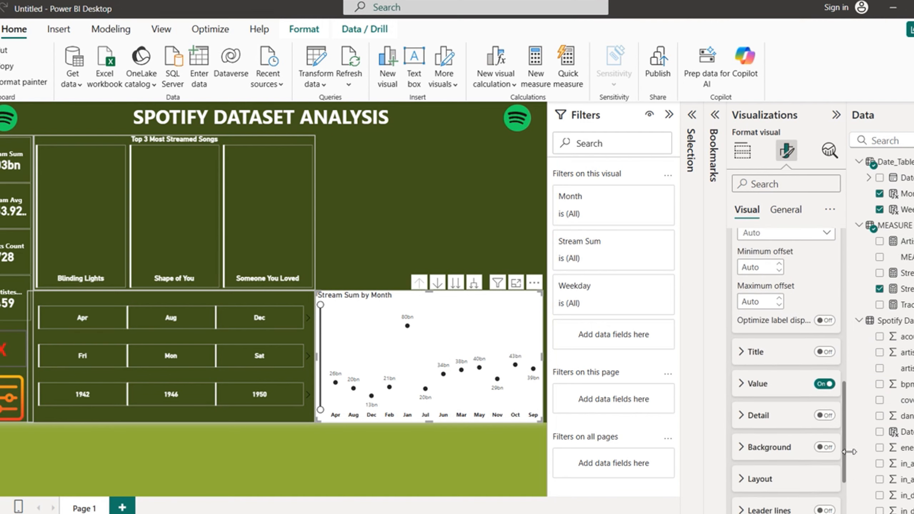
{"action": "scroll", "coordinate": [850, 452], "scroll_direction": "down", "scroll_amount": 1}
{"action": "left_click", "coordinate": [743, 363]}
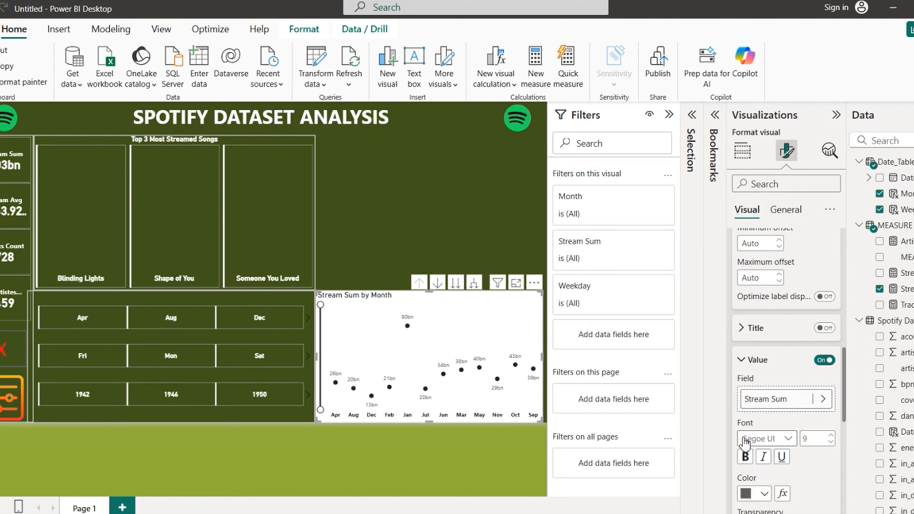
{"action": "left_click", "coordinate": [745, 457]}
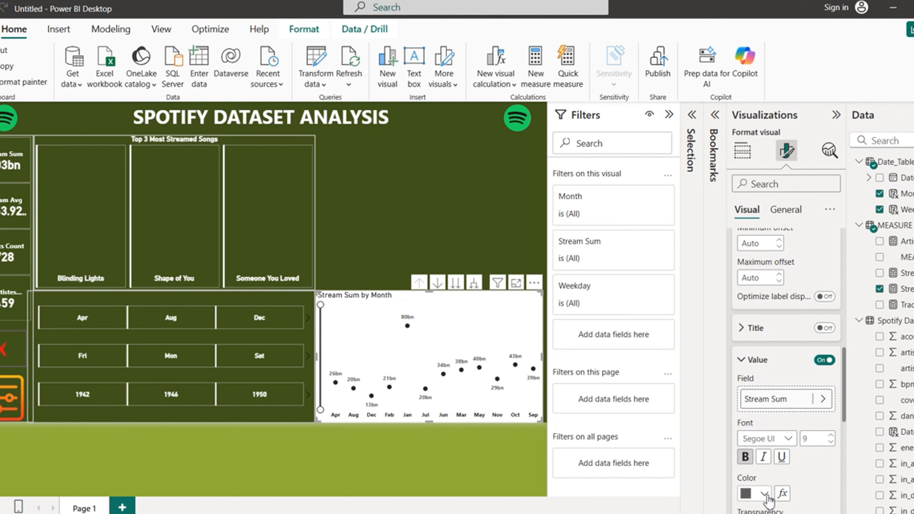
{"action": "left_click", "coordinate": [765, 494]}
{"action": "left_click", "coordinate": [755, 434]}
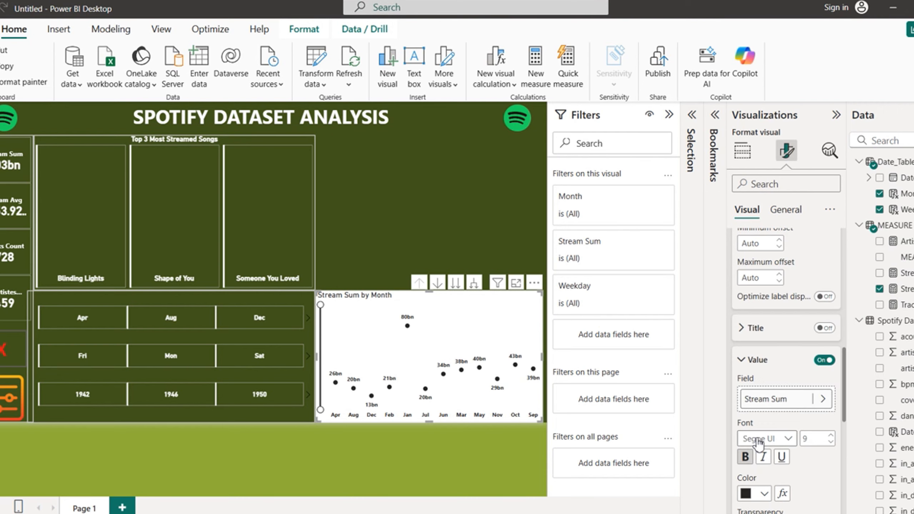
{"action": "scroll", "coordinate": [842, 378], "scroll_direction": "up", "scroll_amount": 3}
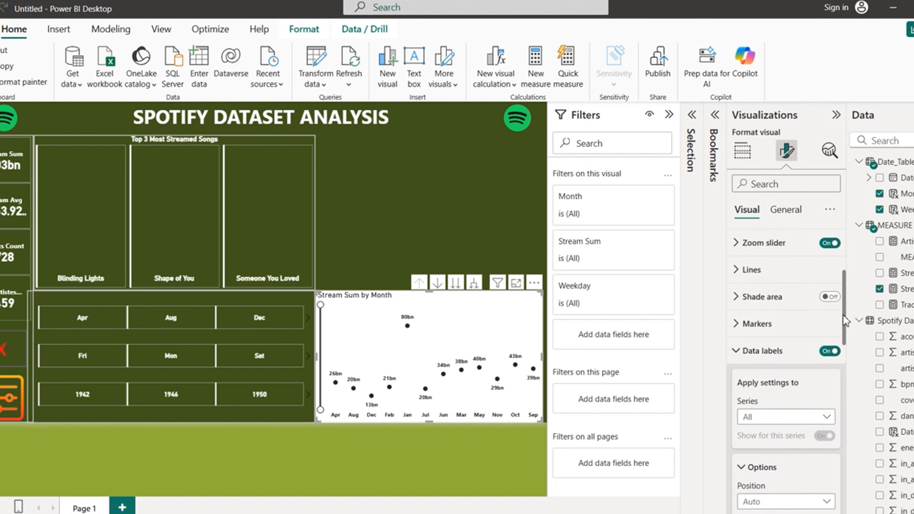
{"action": "left_click", "coordinate": [738, 355]}
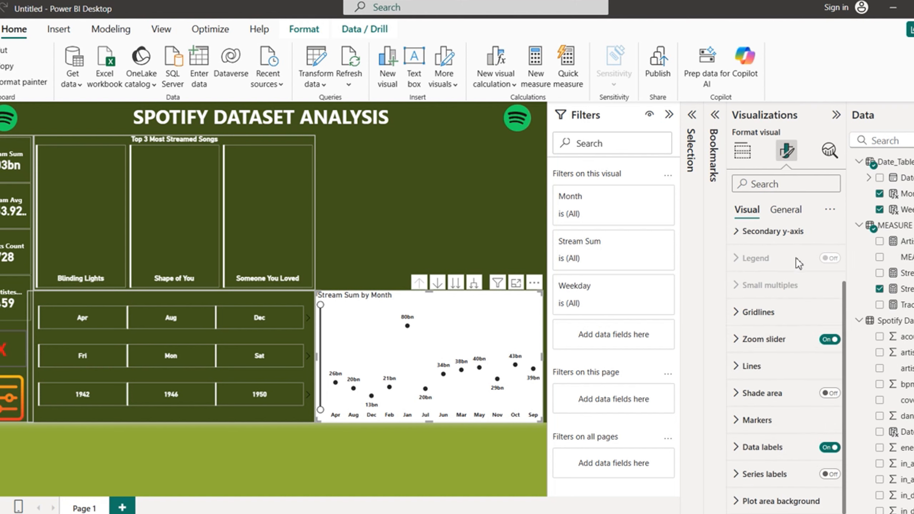
{"action": "left_click", "coordinate": [787, 209]}
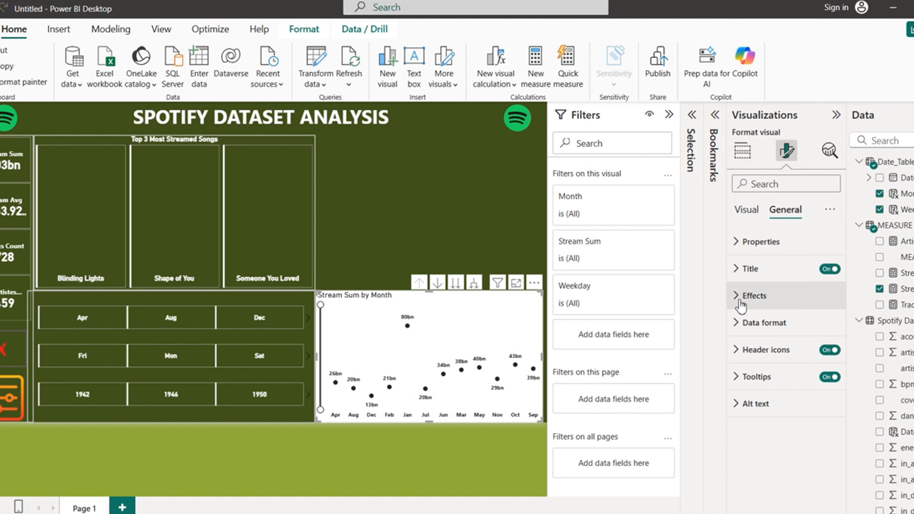
Step: Turn off the line chart's white background
{"action": "left_click", "coordinate": [741, 296]}
{"action": "left_click", "coordinate": [824, 329]}
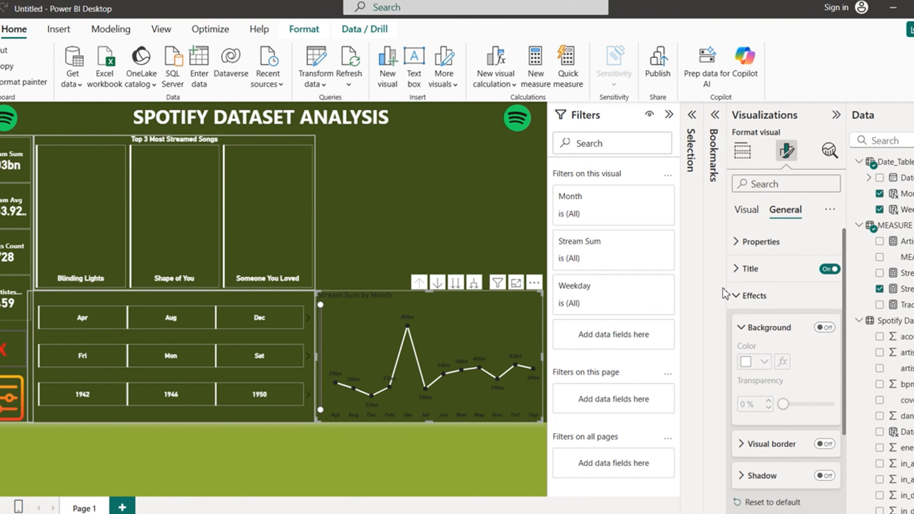
{"action": "left_click", "coordinate": [740, 298]}
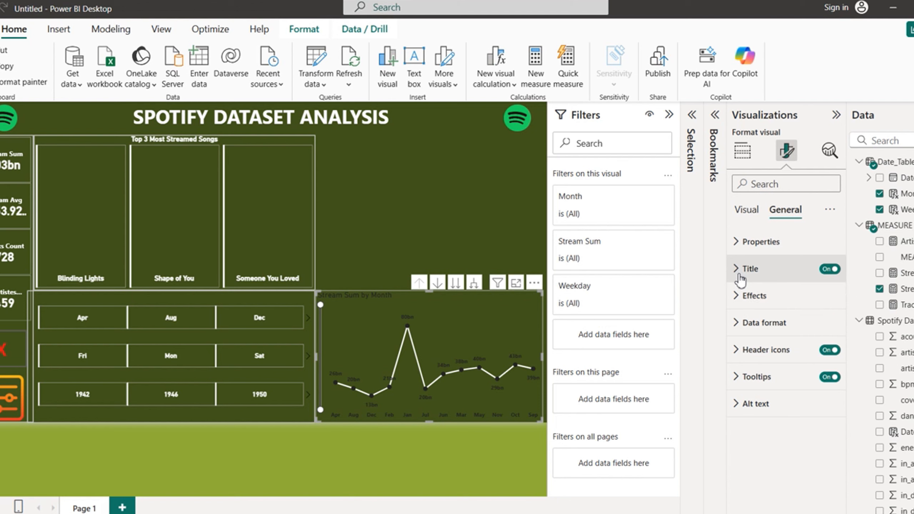
Step: Change the chart title text to 'Total Streams By Month and Weekday Hierachy'
{"action": "left_click", "coordinate": [746, 269]}
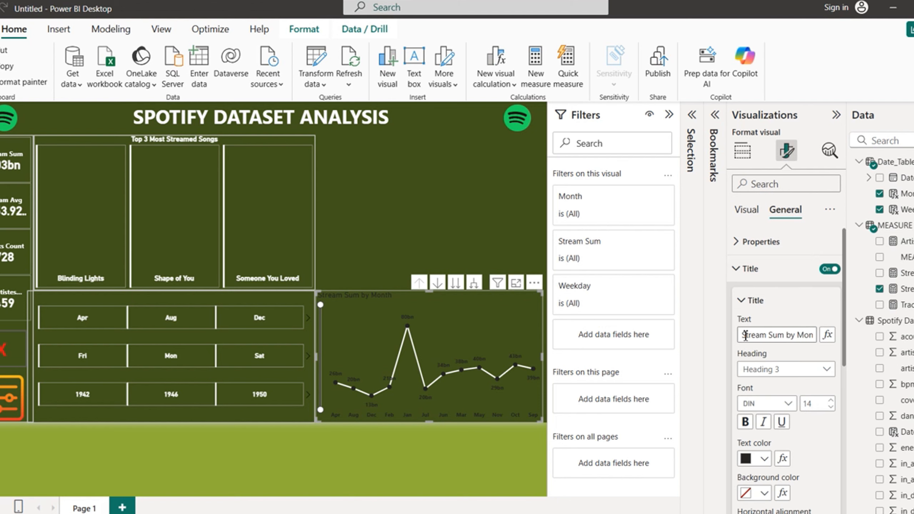
{"action": "left_click_drag", "start_coordinate": [745, 336], "coordinate": [829, 351]}
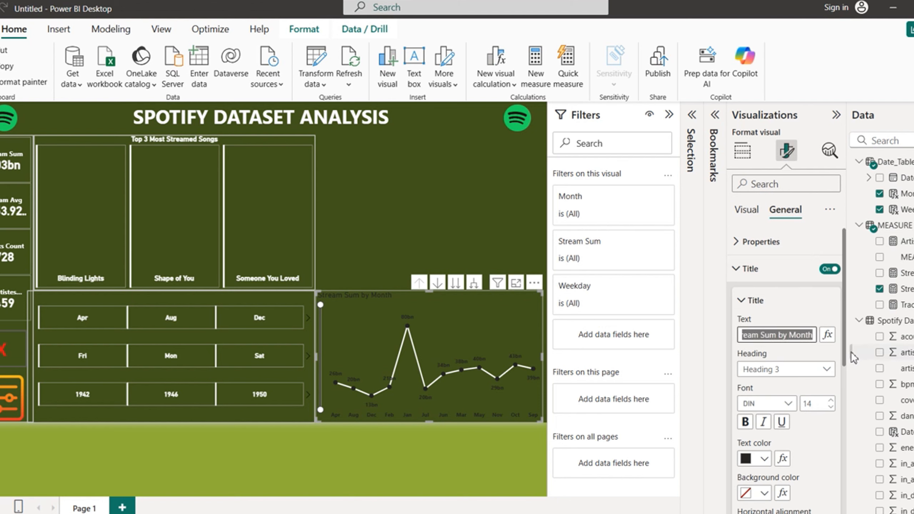
{"action": "type", "text": "Toa"}
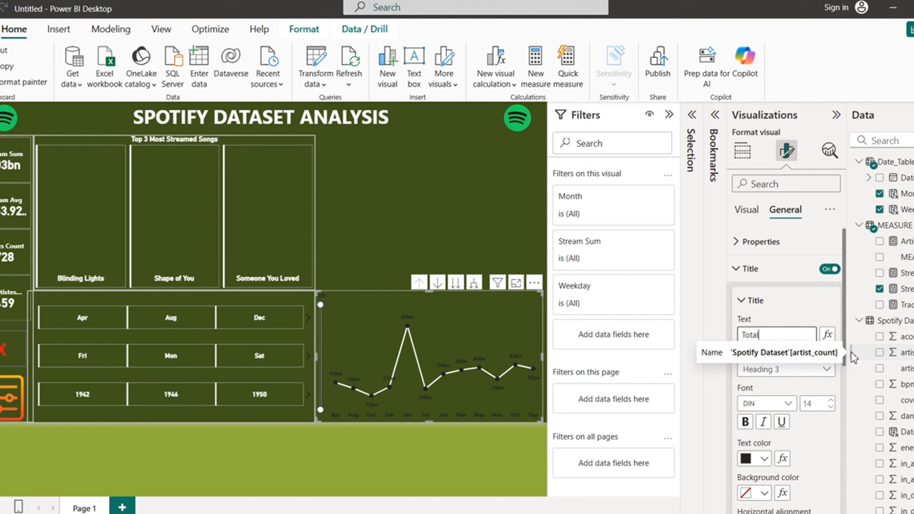
{"action": "type", "text": "ams By MOnth"}
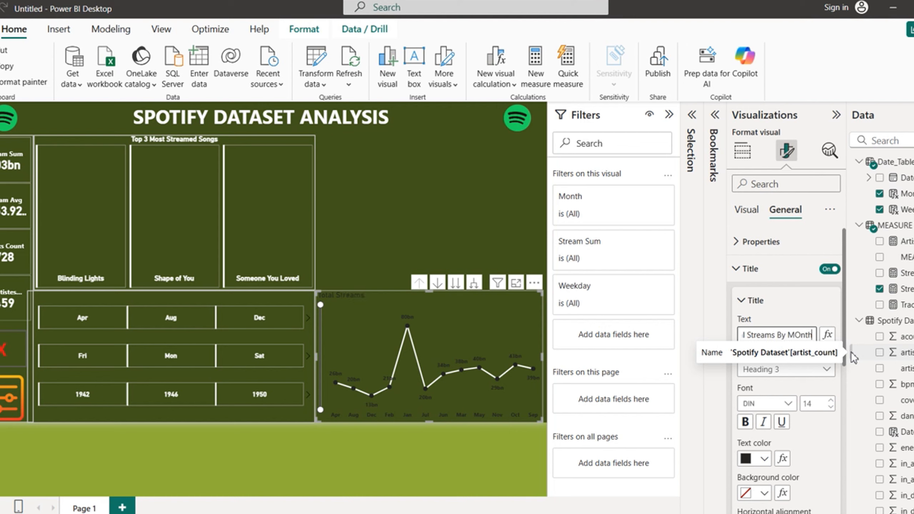
{"action": "key", "text": "BackSpace"}
{"action": "key", "text": "BackSpace"}
{"action": "key", "text": "BackSpace"}
{"action": "key", "text": "BackSpace"}
{"action": "type", "text": "onth an"}
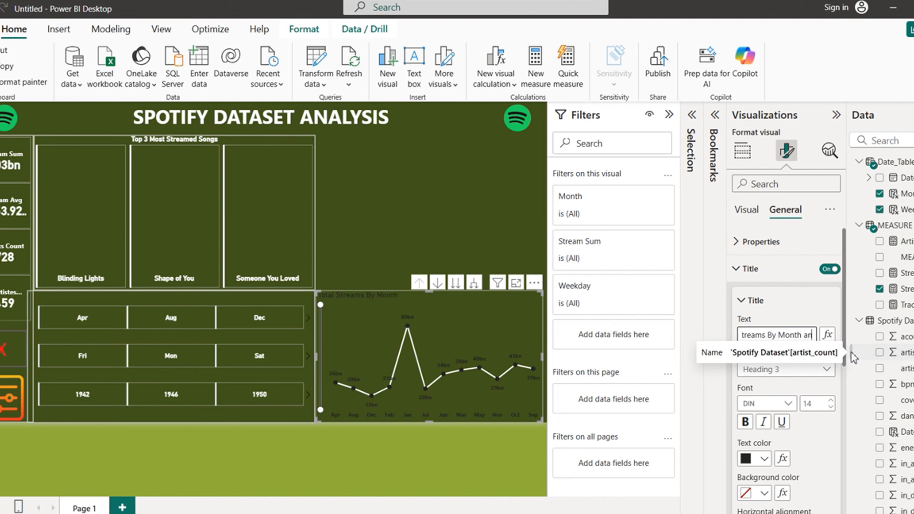
{"action": "type", "text": "d Weekday Hierachy"}
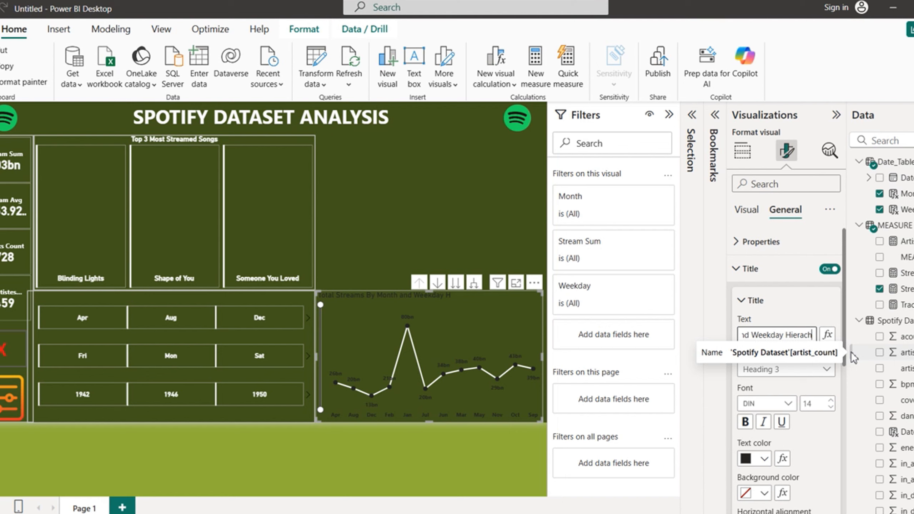
{"action": "left_click", "coordinate": [823, 306]}
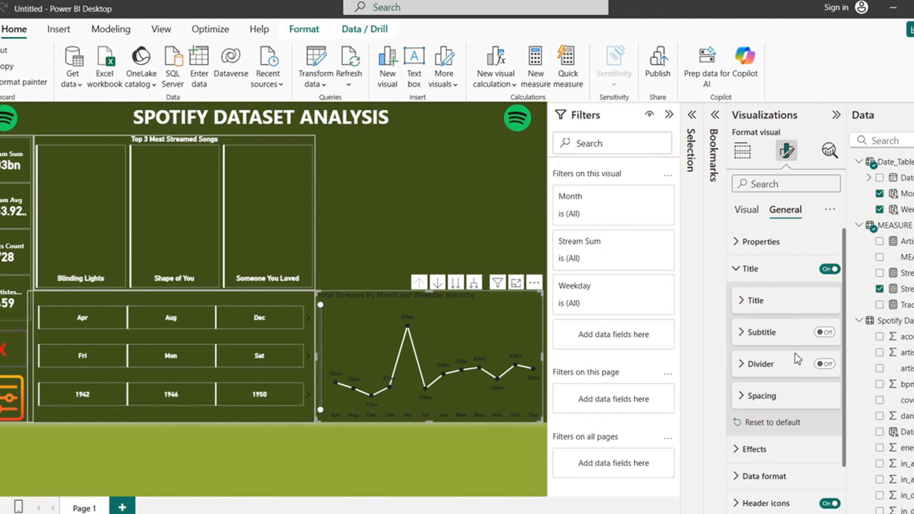
{"action": "left_click", "coordinate": [738, 273]}
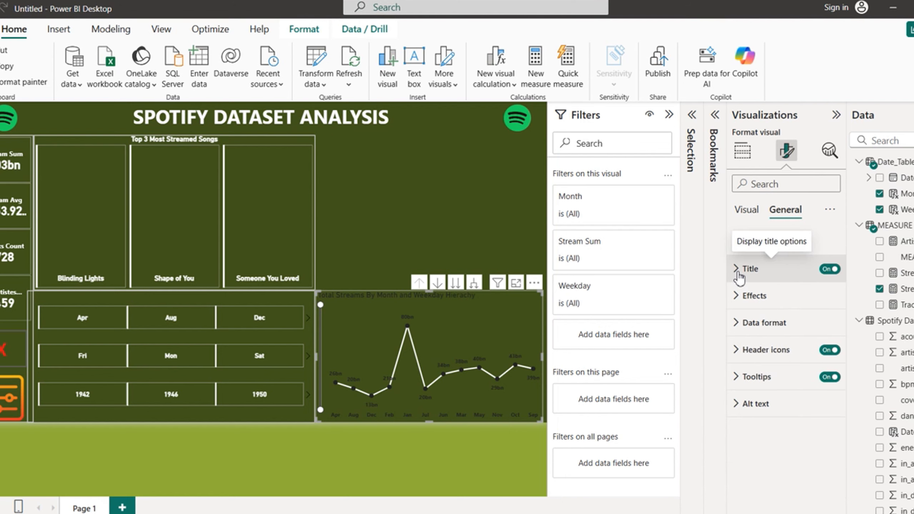
Step: Make the chart title bold, white and centred
{"action": "left_click", "coordinate": [738, 271]}
{"action": "left_click", "coordinate": [743, 302]}
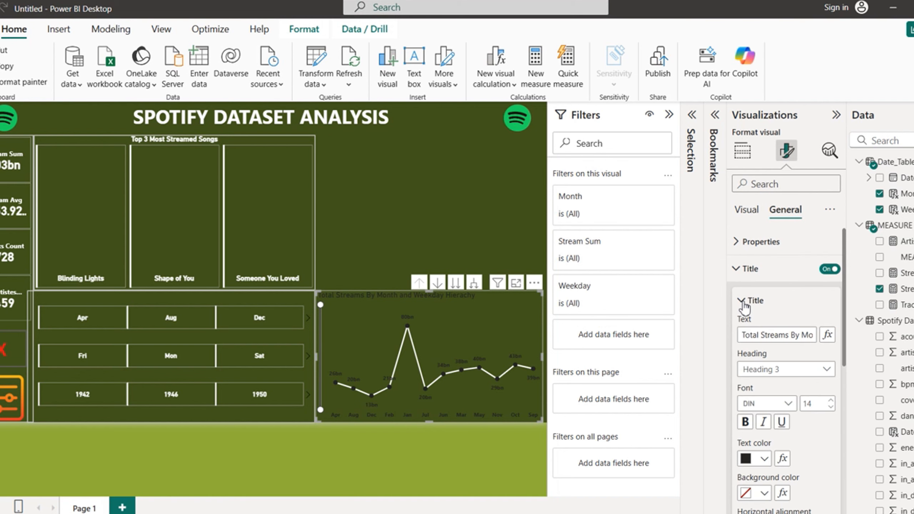
{"action": "left_click", "coordinate": [745, 422]}
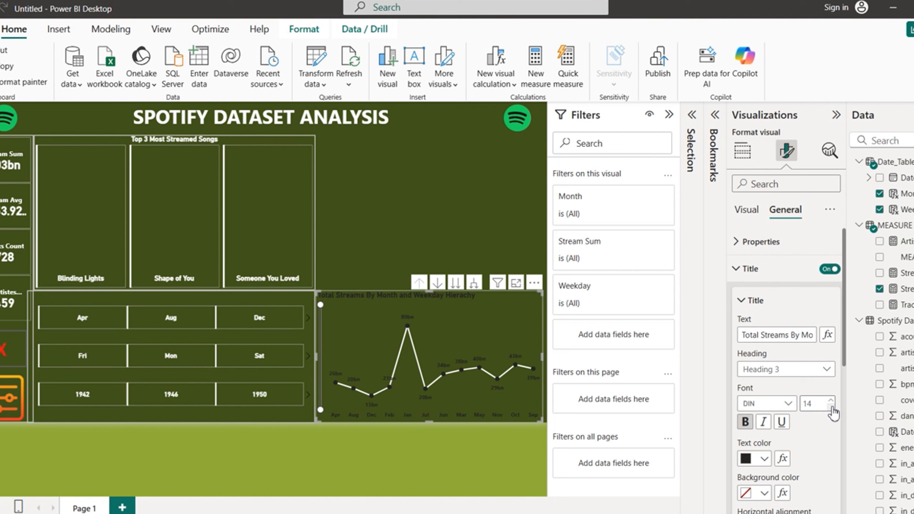
{"action": "left_click", "coordinate": [765, 459]}
{"action": "left_click", "coordinate": [774, 401]}
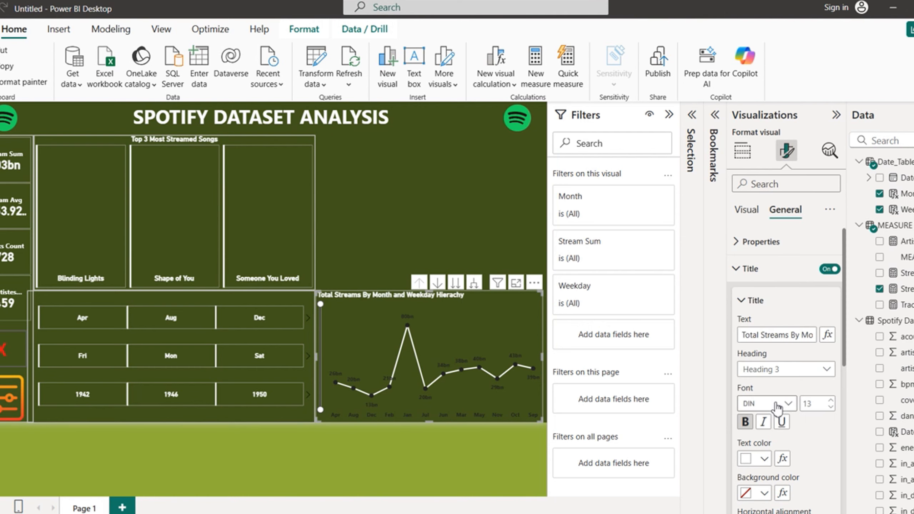
{"action": "left_click_drag", "start_coordinate": [848, 351], "coordinate": [855, 432]}
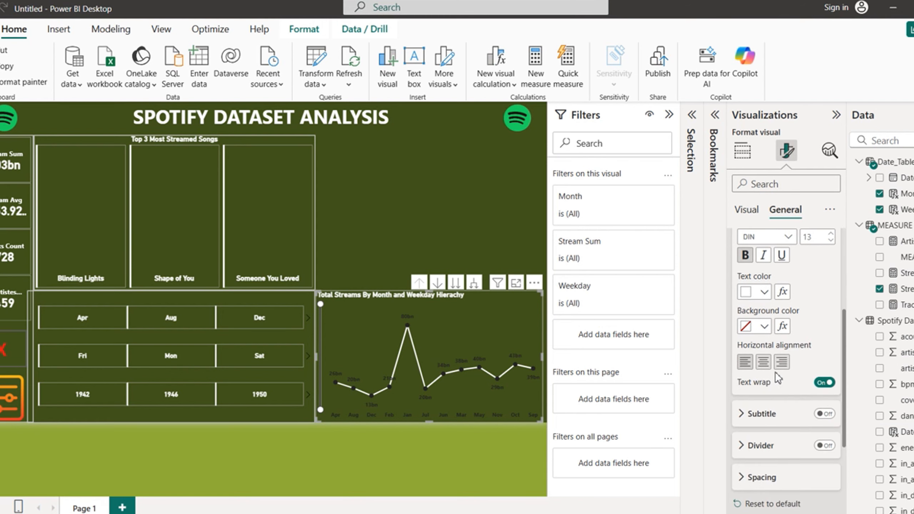
{"action": "left_click", "coordinate": [768, 369]}
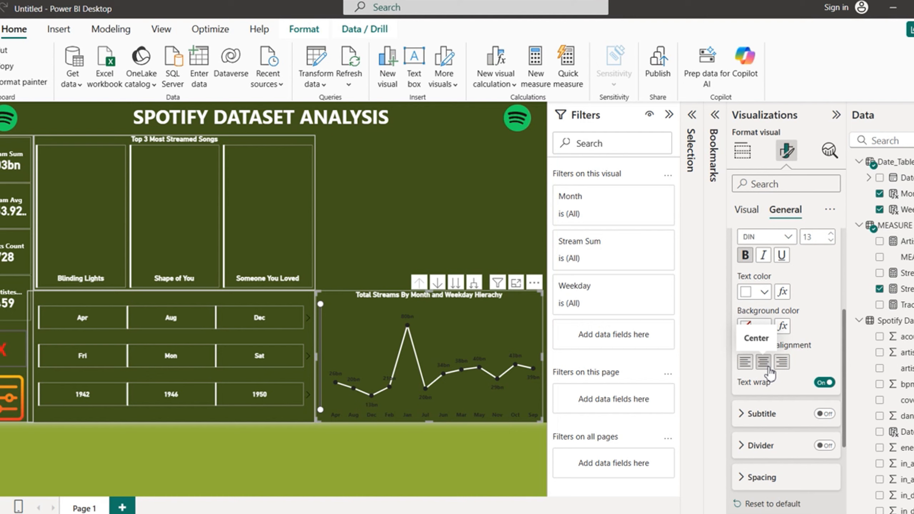
Step: Make the X-axis month labels white
{"action": "left_click", "coordinate": [747, 209]}
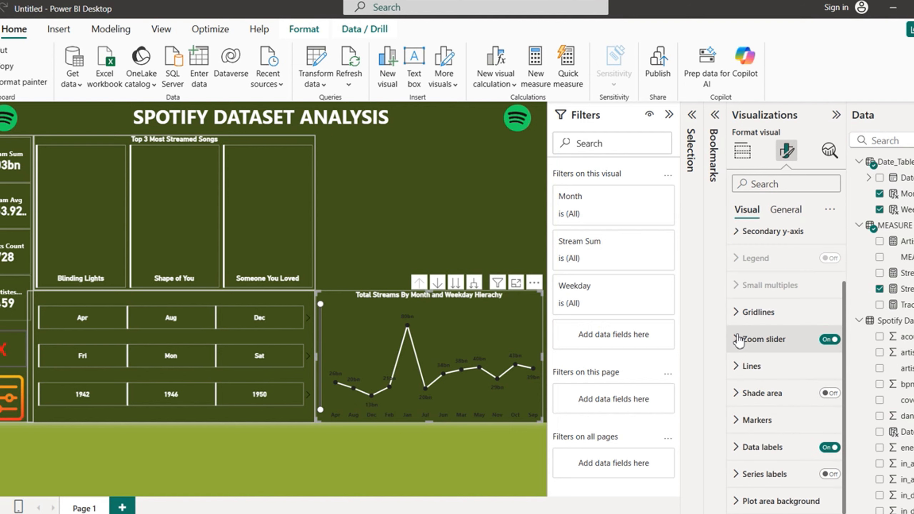
{"action": "scroll", "coordinate": [828, 360], "scroll_direction": "up", "scroll_amount": 2}
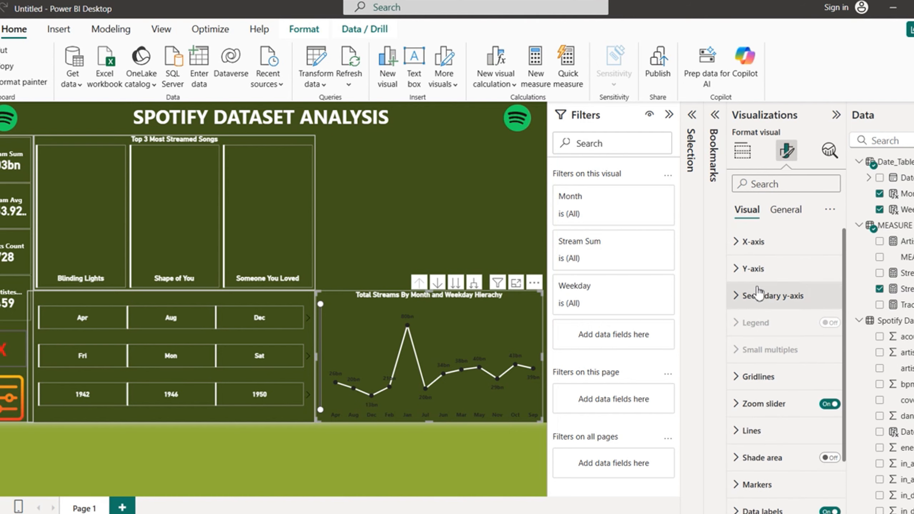
{"action": "left_click", "coordinate": [739, 270]}
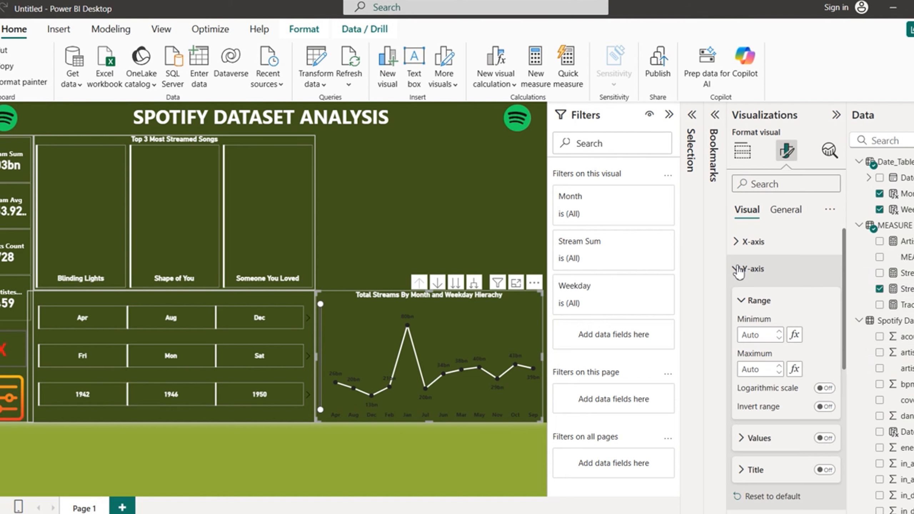
{"action": "left_click", "coordinate": [738, 275]}
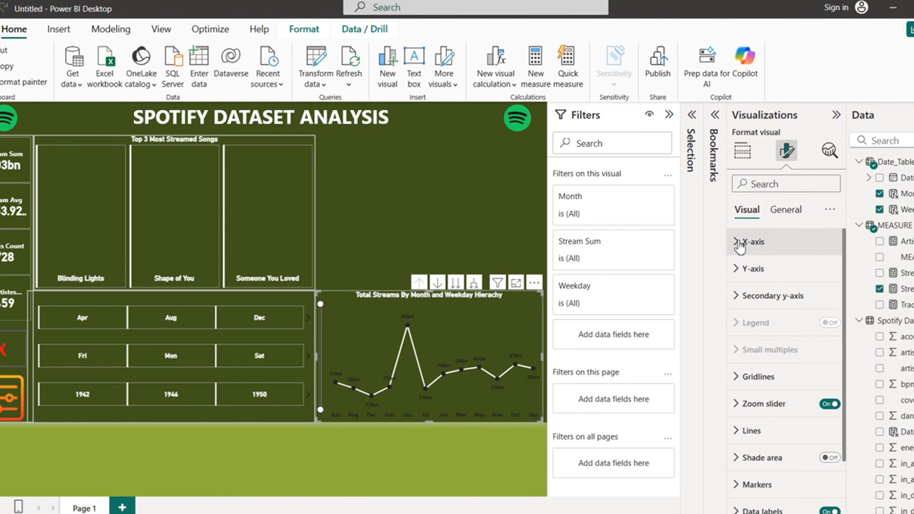
{"action": "left_click", "coordinate": [739, 242]}
{"action": "left_click", "coordinate": [824, 274]}
{"action": "left_click", "coordinate": [764, 363]}
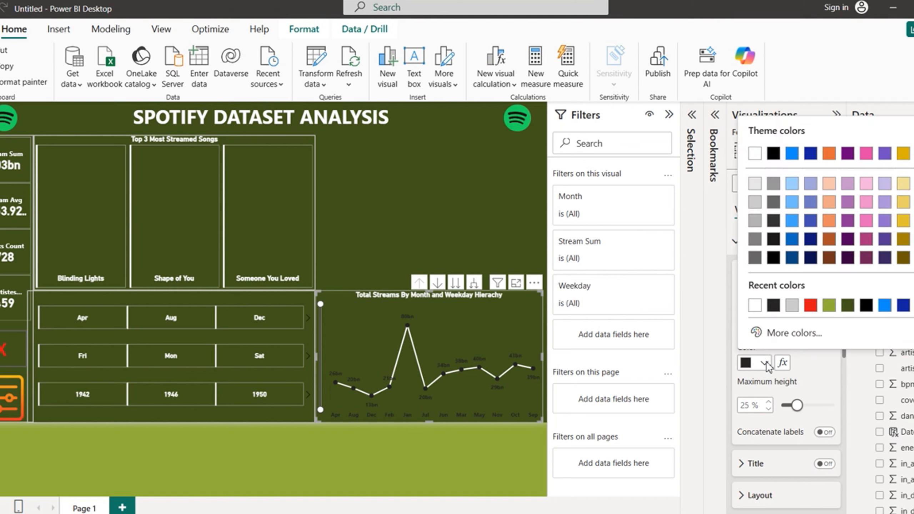
{"action": "left_click", "coordinate": [757, 306]}
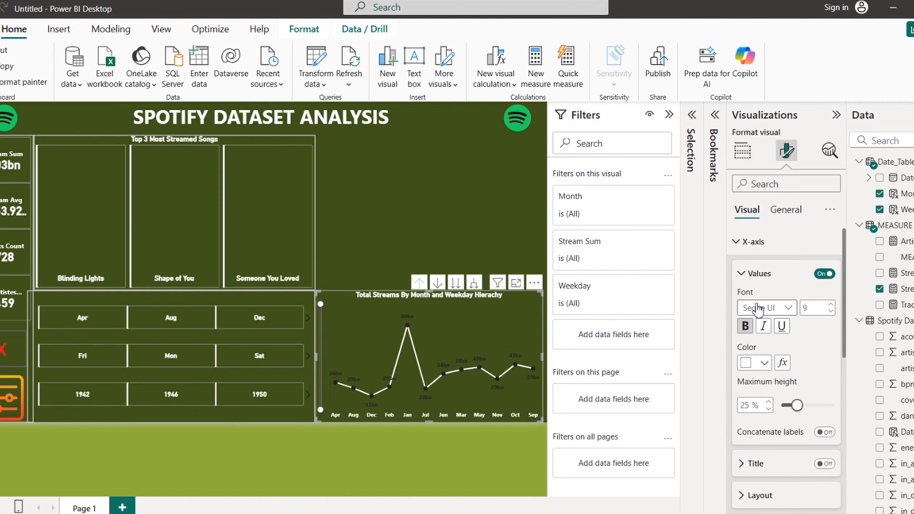
{"action": "left_click", "coordinate": [739, 242]}
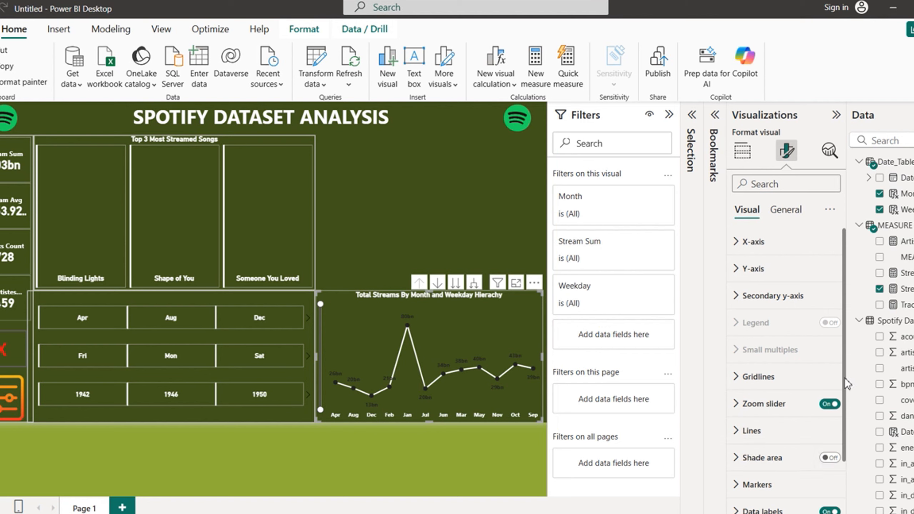
Step: Make the chart's data labels white, then deselect the chart
{"action": "scroll", "coordinate": [848, 384], "scroll_direction": "down", "scroll_amount": 2}
{"action": "left_click", "coordinate": [739, 455]}
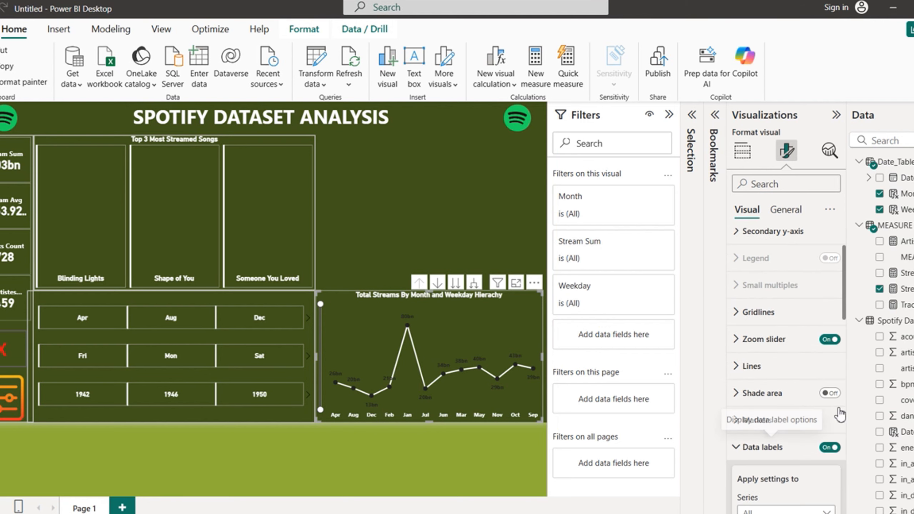
{"action": "left_click_drag", "start_coordinate": [849, 317], "coordinate": [859, 435]}
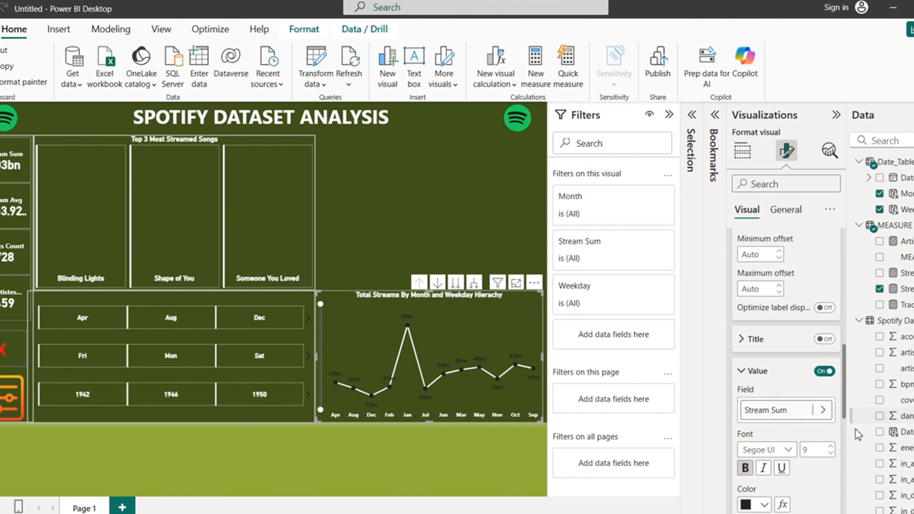
{"action": "scroll", "coordinate": [859, 435], "scroll_direction": "down", "scroll_amount": 5}
{"action": "left_click", "coordinate": [765, 337]}
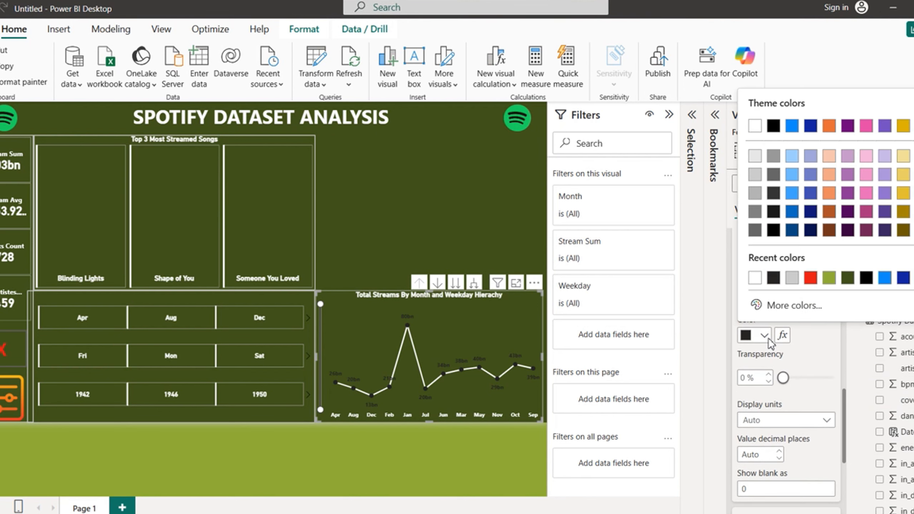
{"action": "left_click", "coordinate": [756, 277]}
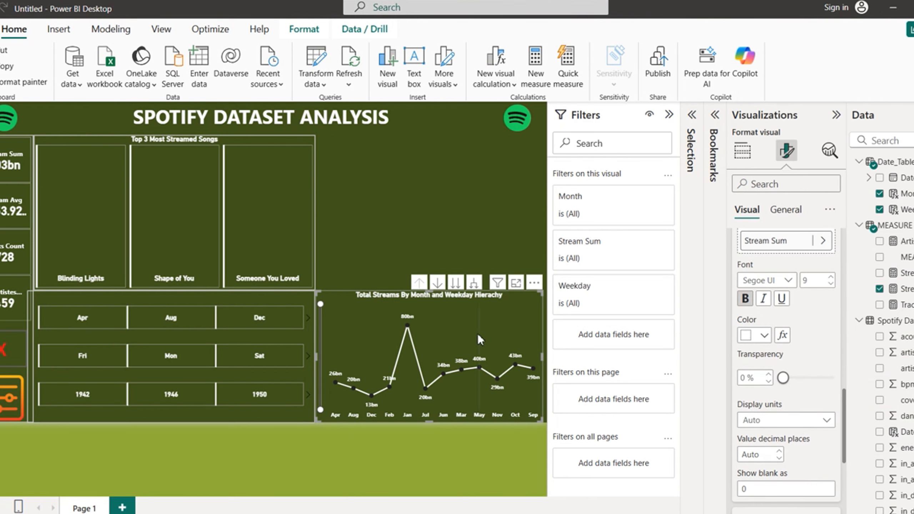
{"action": "left_click", "coordinate": [389, 456]}
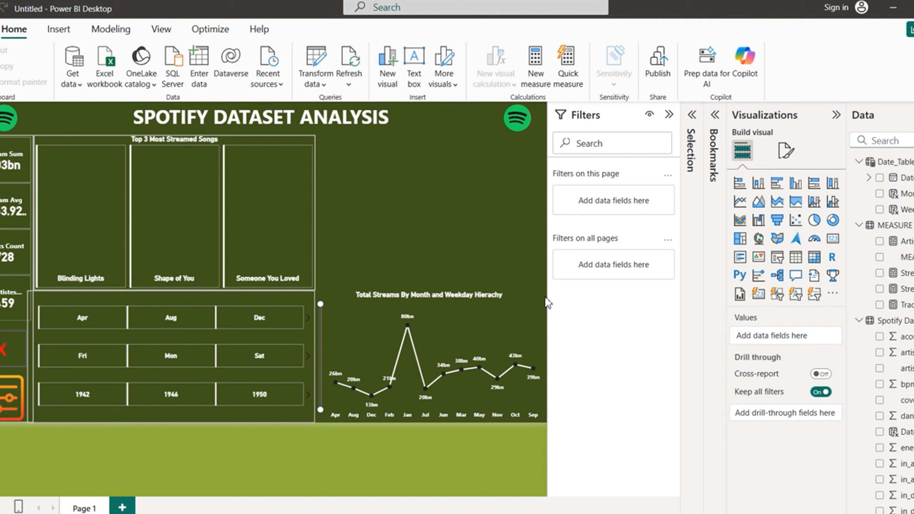
{"action": "mouse_move", "coordinate": [676, 513]}
{"action": "left_click", "coordinate": [504, 490]}
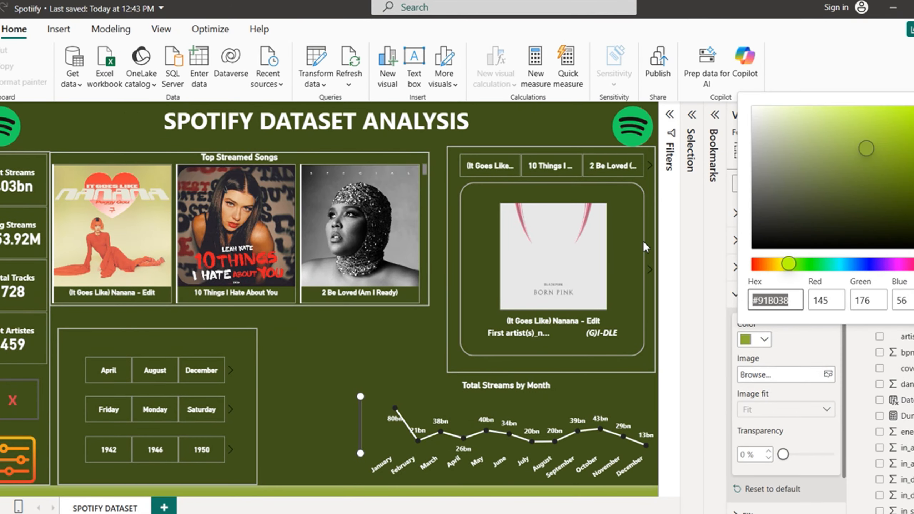
{"action": "left_click", "coordinate": [322, 328]}
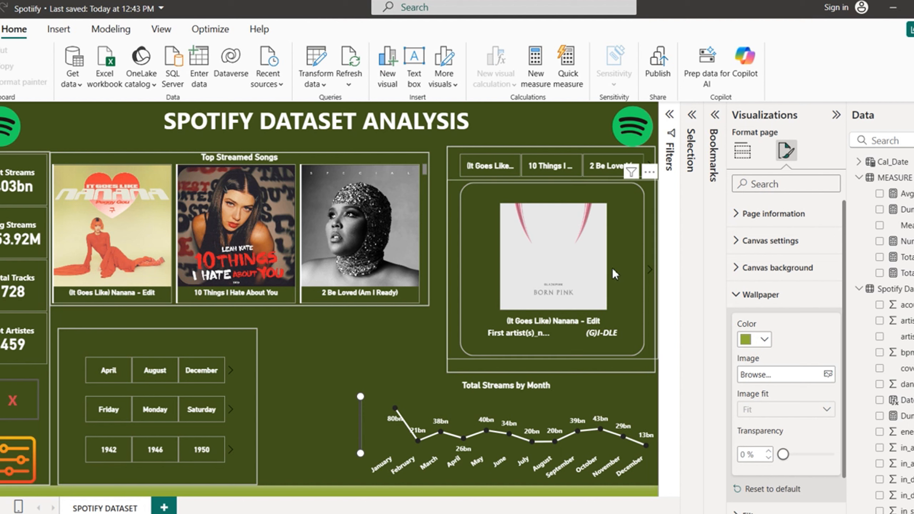
{"action": "left_click", "coordinate": [651, 268]}
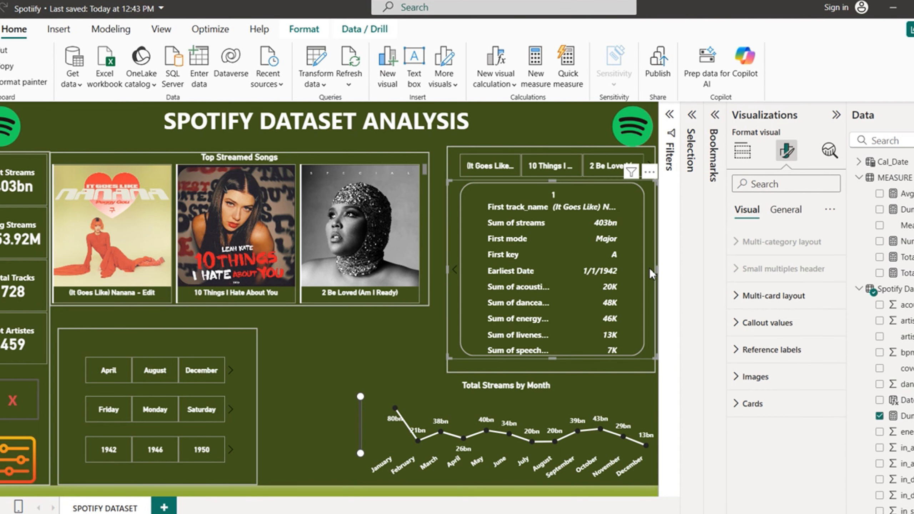
{"action": "left_click", "coordinate": [455, 270]}
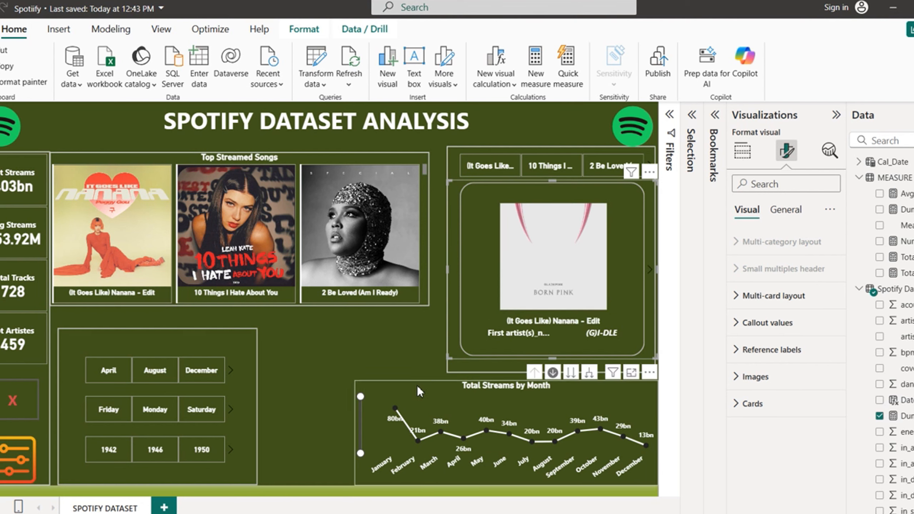
{"action": "mouse_move", "coordinate": [649, 513]}
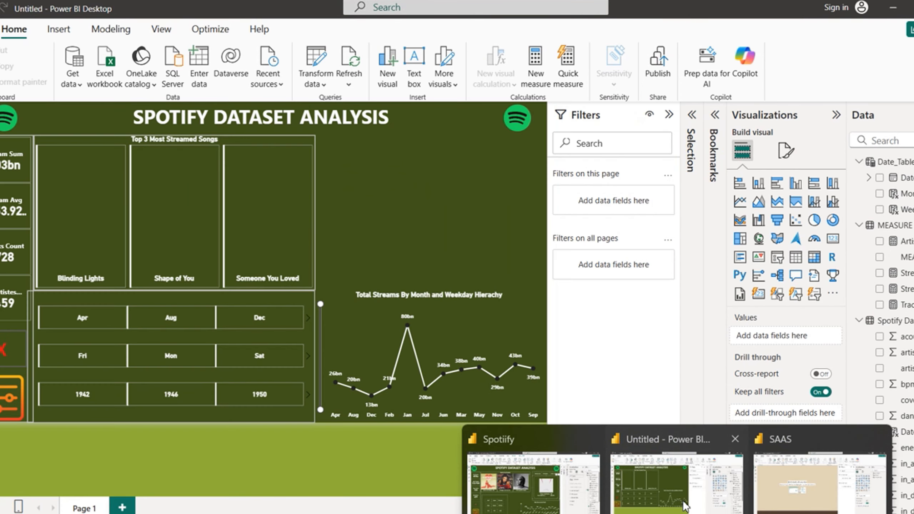
{"action": "left_click", "coordinate": [684, 503]}
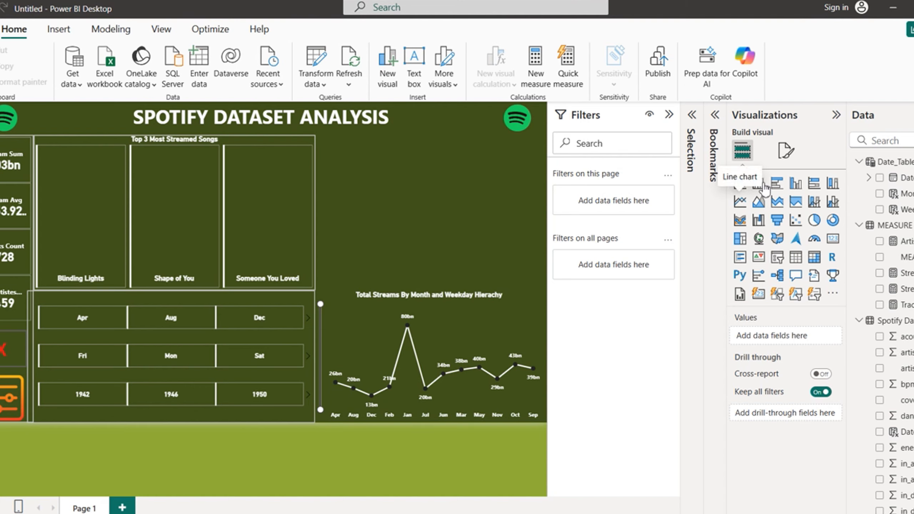
Step: Insert a blank new Card visual onto the report canvas
{"action": "left_click", "coordinate": [760, 294]}
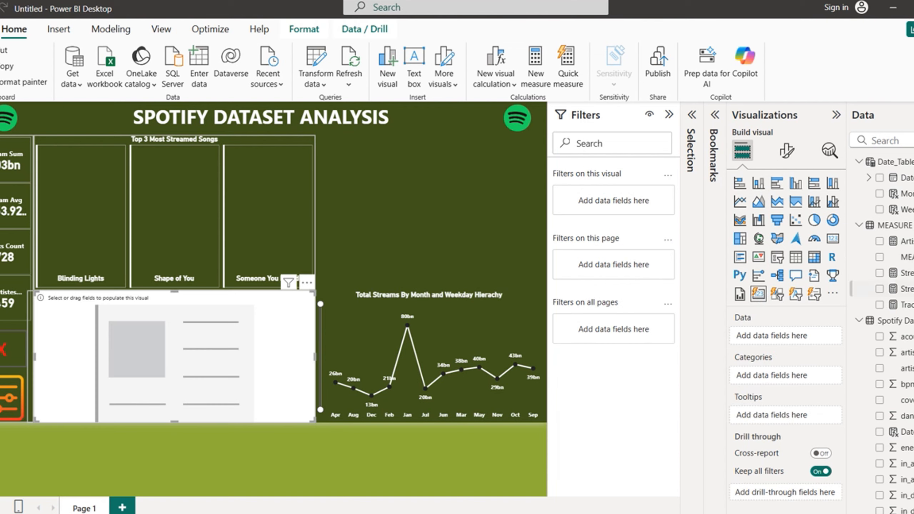
{"action": "scroll", "coordinate": [882, 324], "scroll_direction": "down", "scroll_amount": 5}
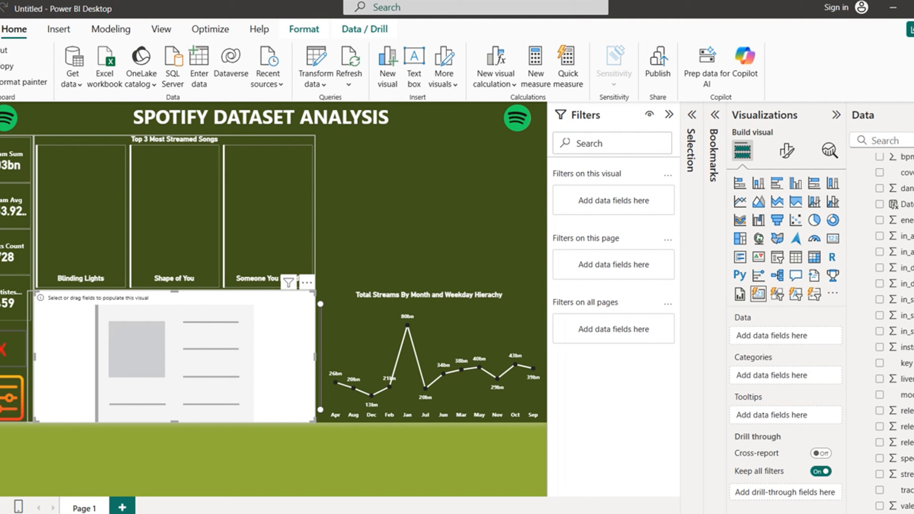
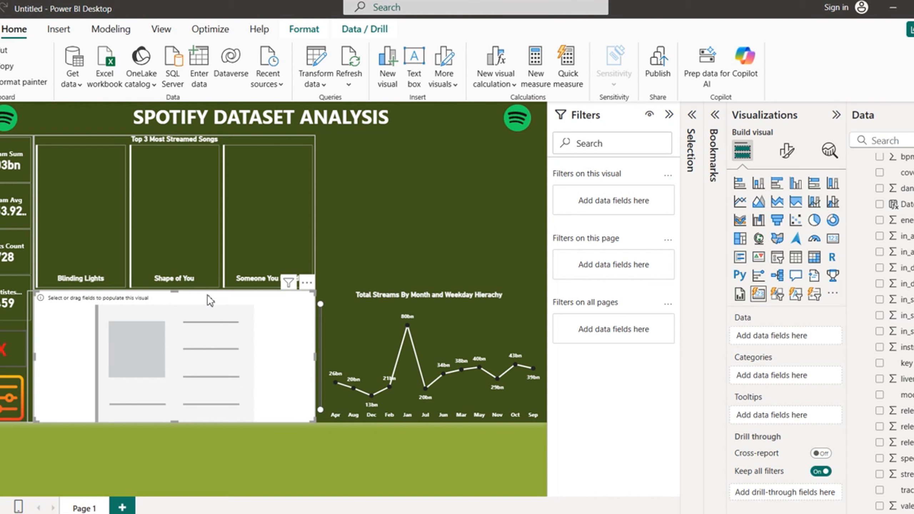
Step: Move the blank card to the top right and show the first track_name in it
{"action": "left_click_drag", "start_coordinate": [207, 296], "coordinate": [456, 149]}
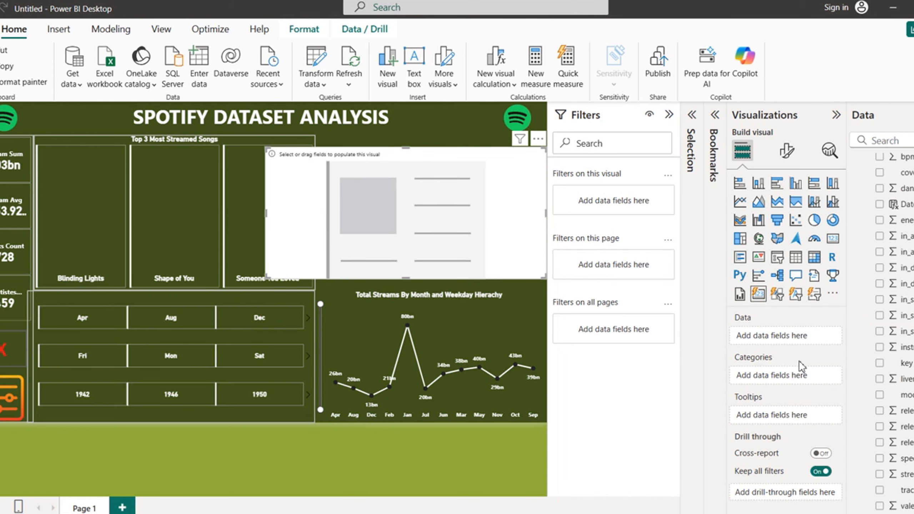
{"action": "left_click", "coordinate": [880, 490]}
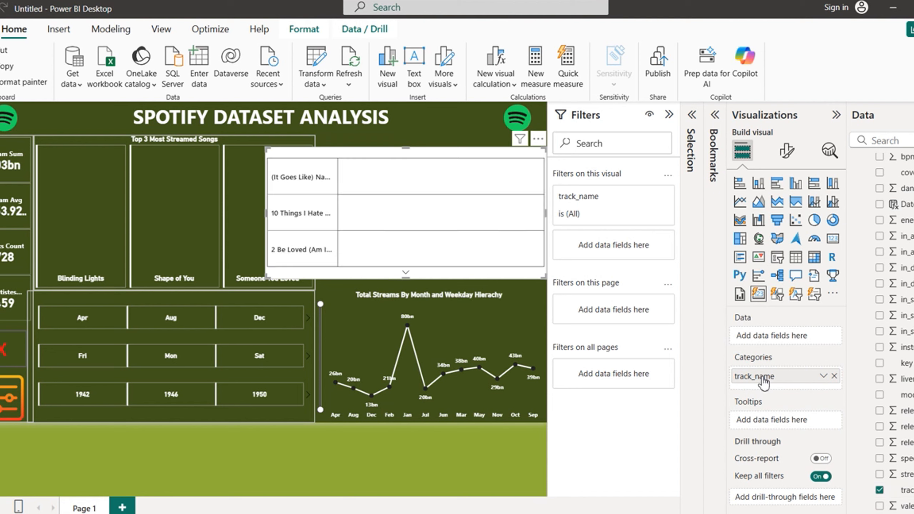
{"action": "left_click_drag", "start_coordinate": [766, 377], "coordinate": [762, 337]}
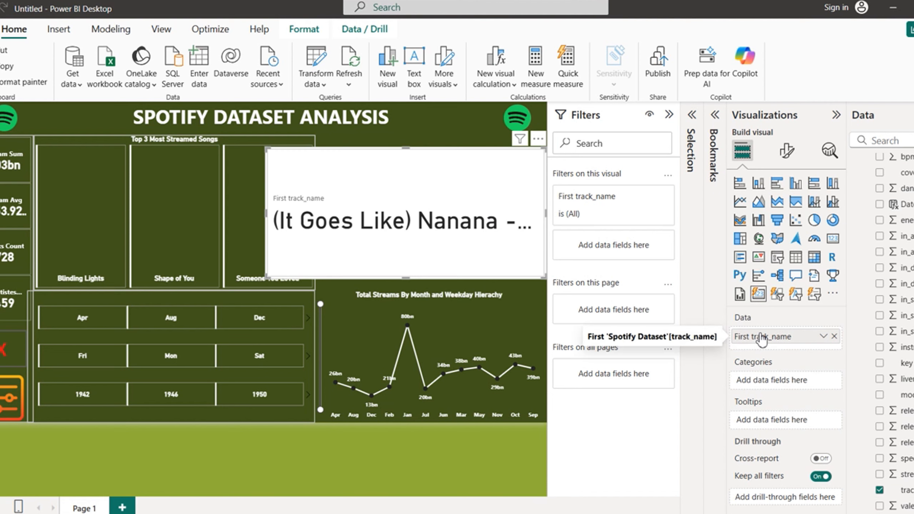
{"action": "left_click", "coordinate": [787, 150]}
Step: Set space between cards to 0 px and resize the card to align with the Top 3 visual
{"action": "left_click", "coordinate": [738, 299]}
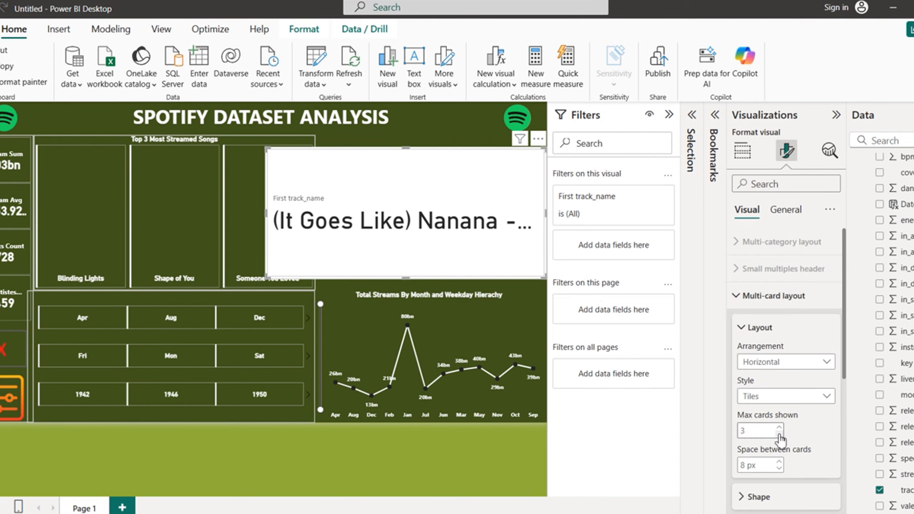
{"action": "left_click", "coordinate": [780, 468]}
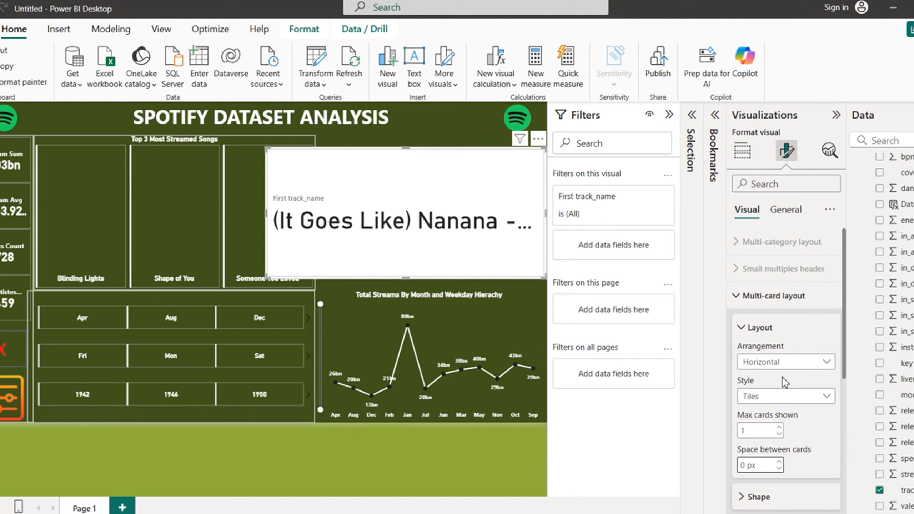
{"action": "left_click_drag", "start_coordinate": [266, 214], "coordinate": [317, 213]}
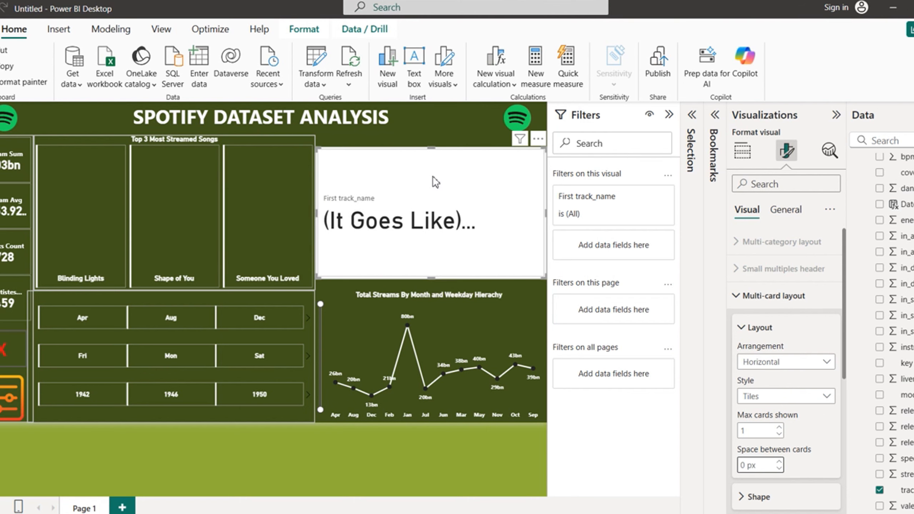
{"action": "left_click_drag", "start_coordinate": [430, 175], "coordinate": [431, 162]}
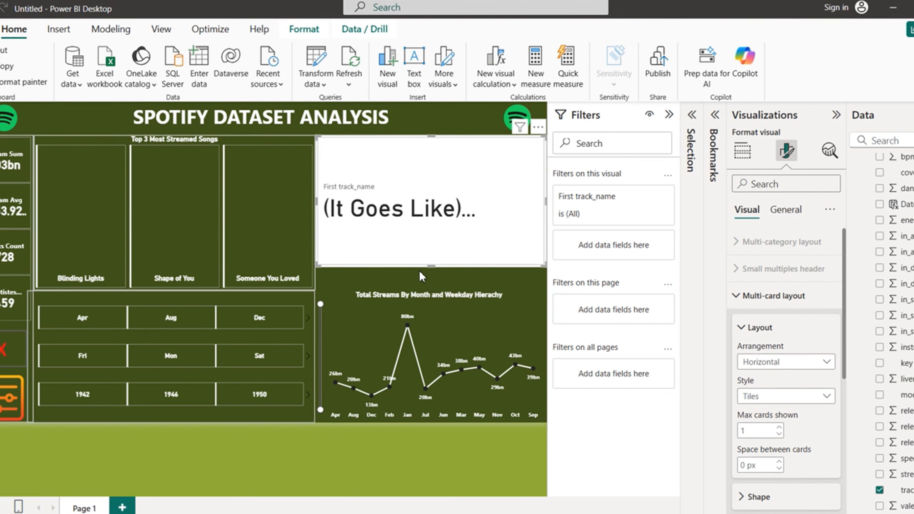
{"action": "left_click_drag", "start_coordinate": [432, 268], "coordinate": [432, 288]}
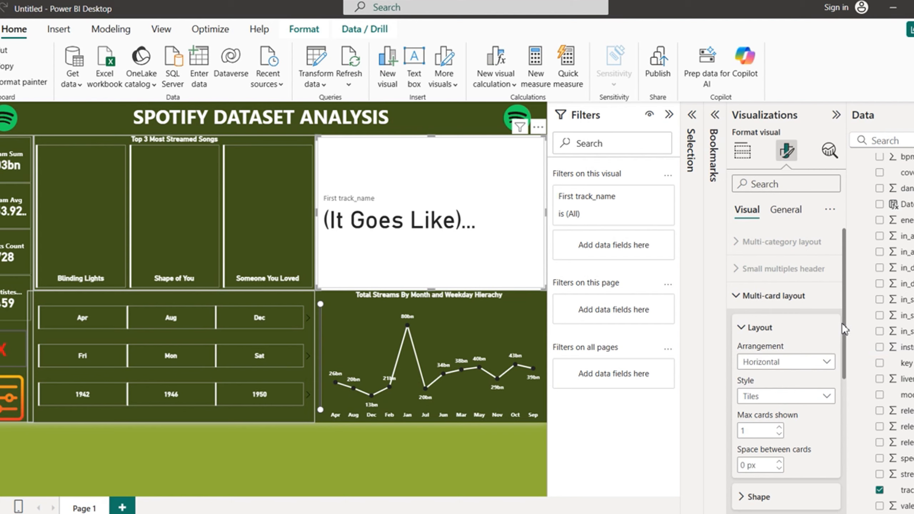
{"action": "left_click_drag", "start_coordinate": [846, 329], "coordinate": [847, 302]}
{"action": "left_click", "coordinate": [747, 303]}
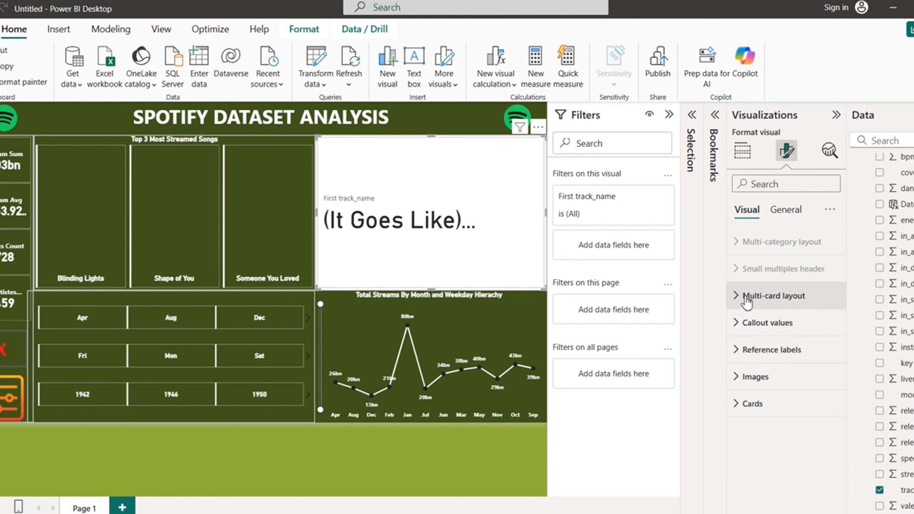
Step: Make the song title bold, size 12 and centred
{"action": "left_click", "coordinate": [746, 322]}
{"action": "scroll", "coordinate": [845, 337], "scroll_direction": "down", "scroll_amount": 3}
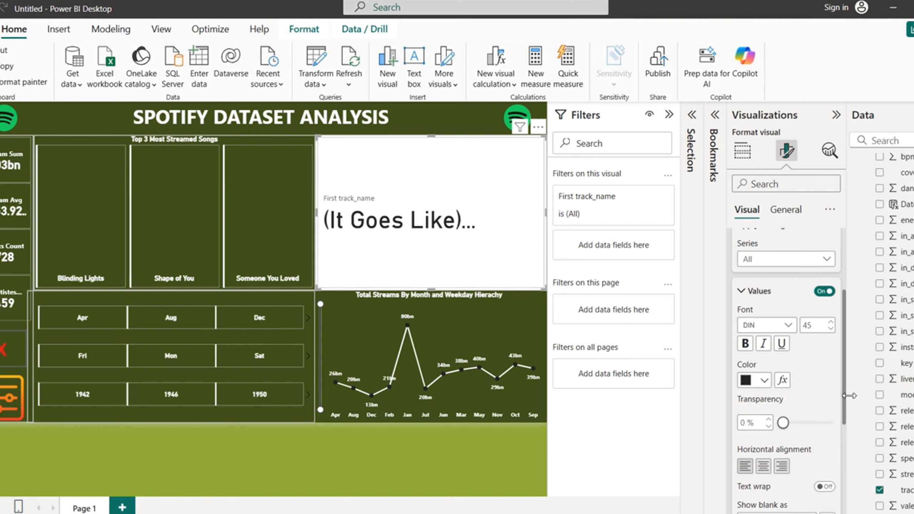
{"action": "left_click", "coordinate": [745, 343]}
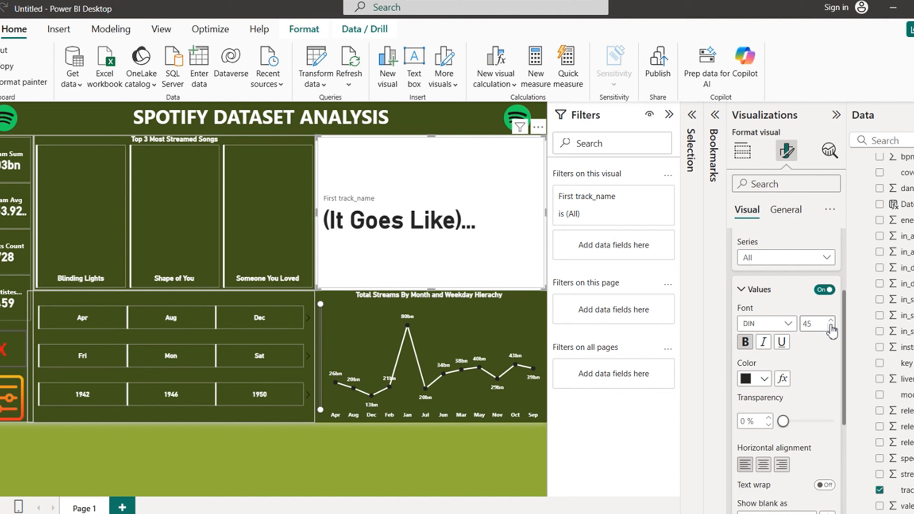
{"action": "left_click", "coordinate": [831, 327]}
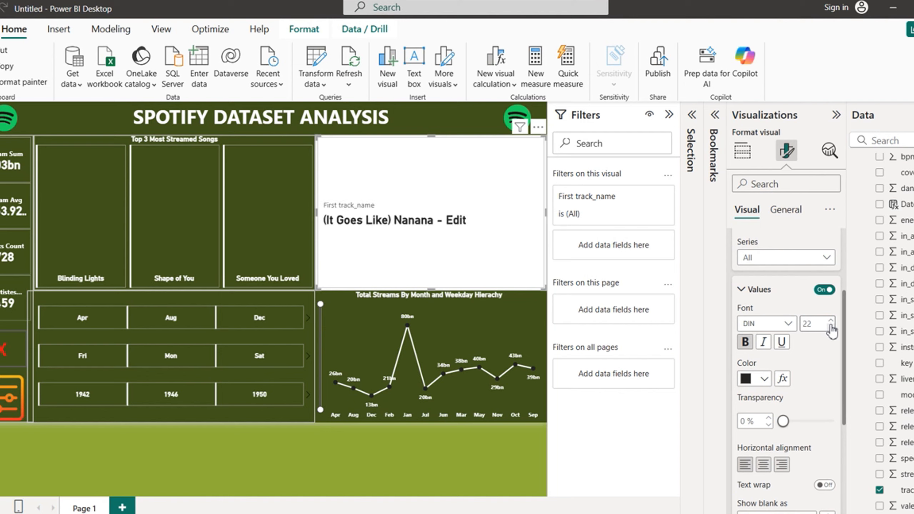
{"action": "left_click", "coordinate": [831, 328]}
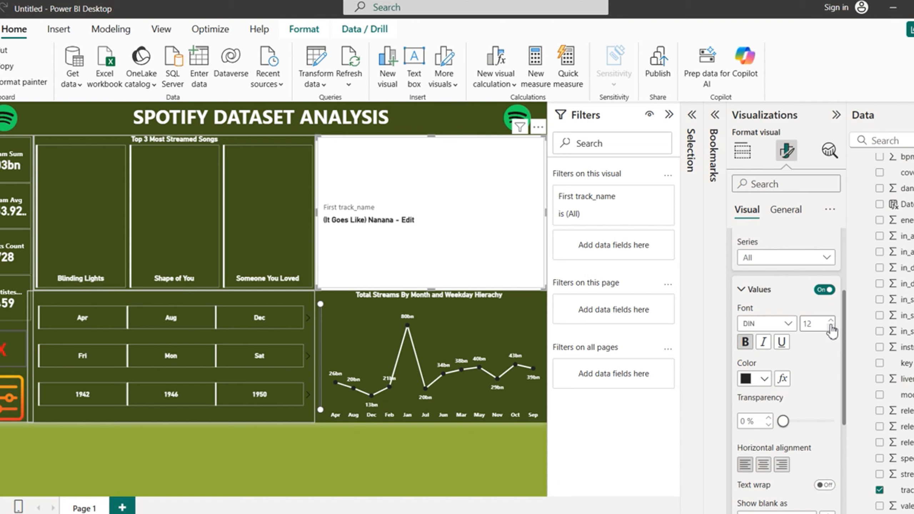
{"action": "left_click", "coordinate": [764, 465]}
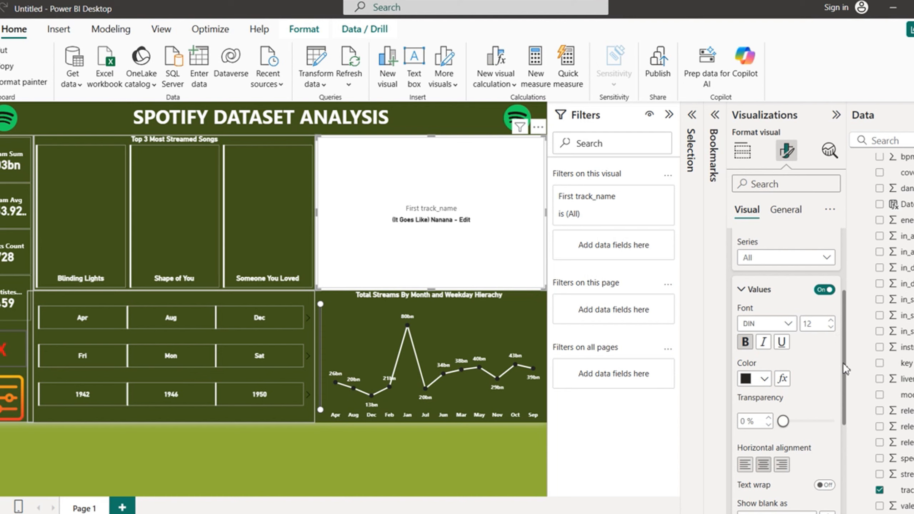
Step: Hide the First track_name label and align the song title to the bottom
{"action": "left_click_drag", "start_coordinate": [847, 370], "coordinate": [846, 450]}
{"action": "left_click", "coordinate": [824, 379]}
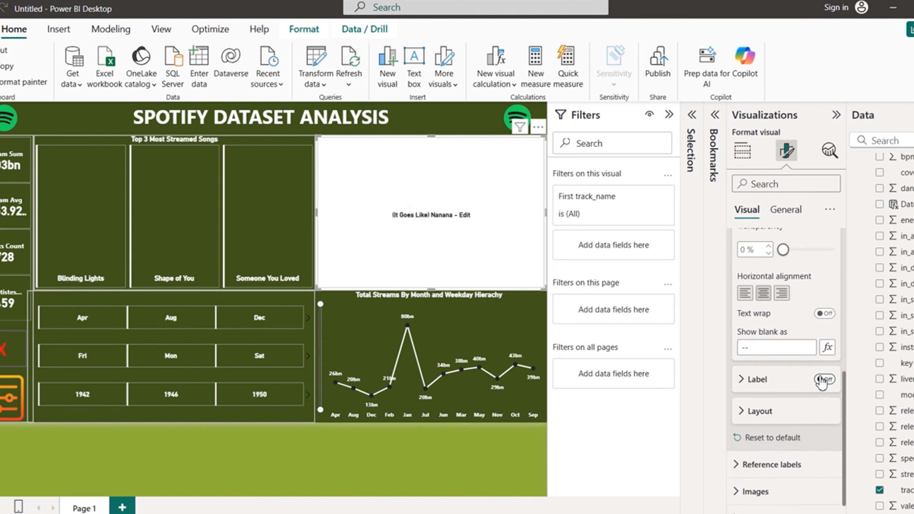
{"action": "left_click", "coordinate": [742, 414]}
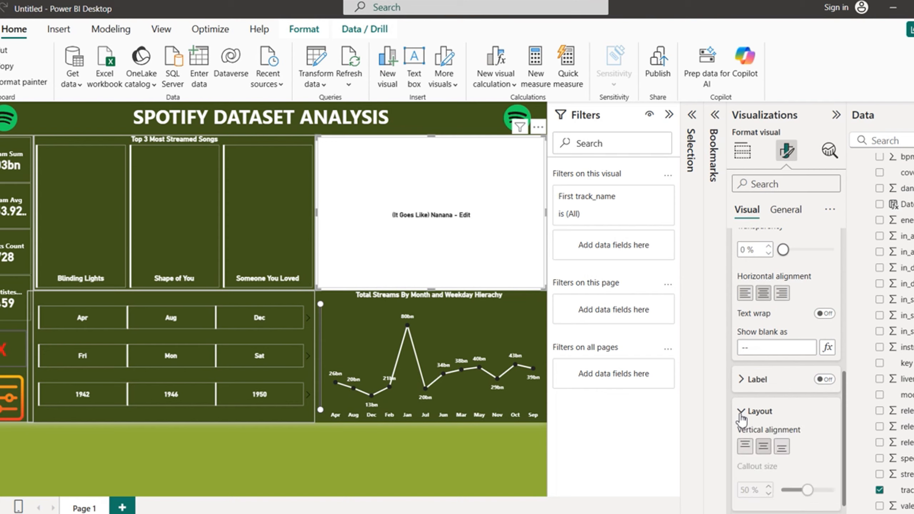
{"action": "left_click", "coordinate": [783, 446]}
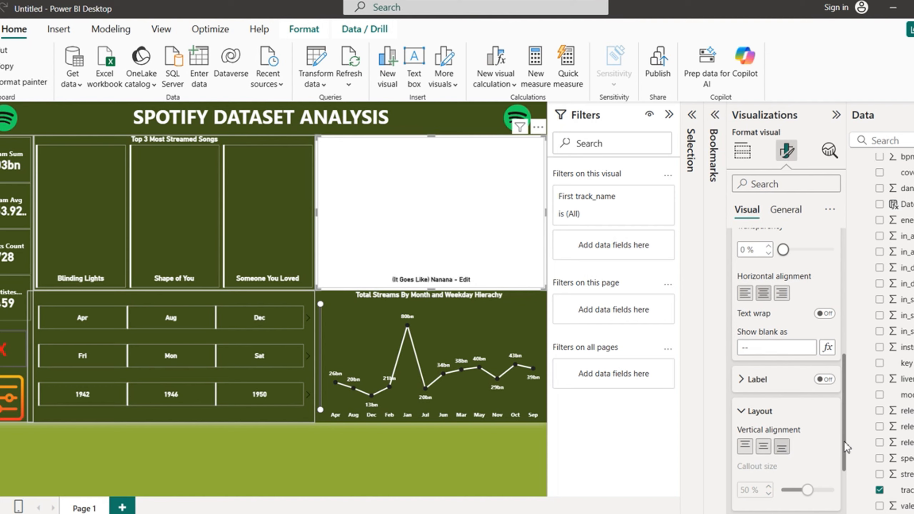
{"action": "left_click_drag", "start_coordinate": [845, 441], "coordinate": [864, 306]}
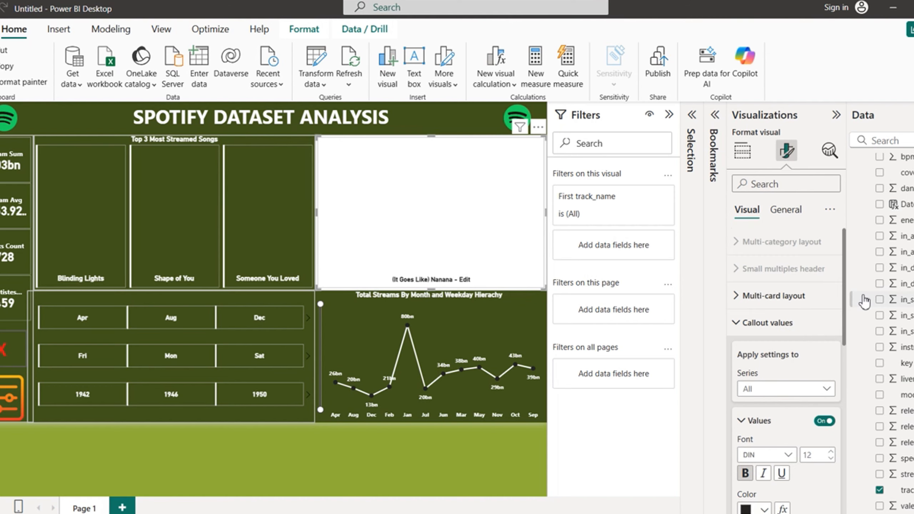
{"action": "left_click", "coordinate": [738, 324]}
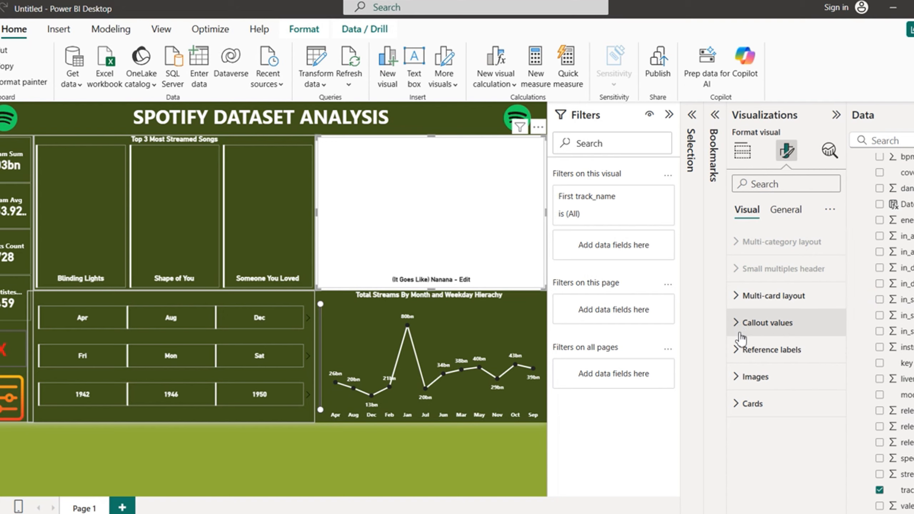
Step: Turn on a URL-based image for the First track_name series
{"action": "left_click", "coordinate": [742, 383]}
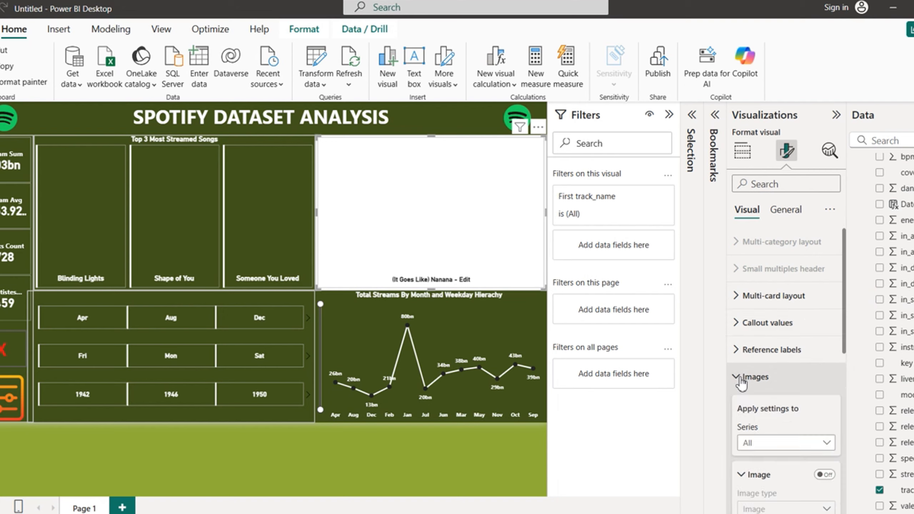
{"action": "left_click_drag", "start_coordinate": [845, 344], "coordinate": [848, 378]}
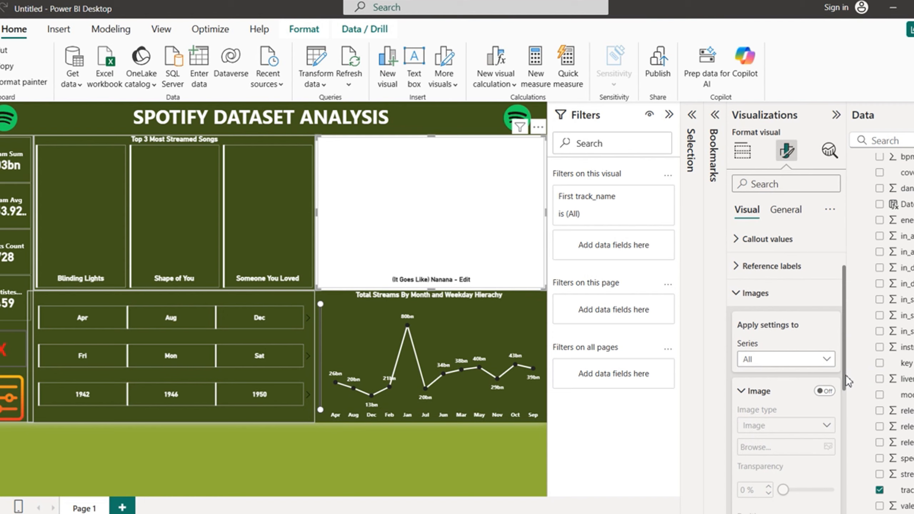
{"action": "left_click", "coordinate": [827, 360]}
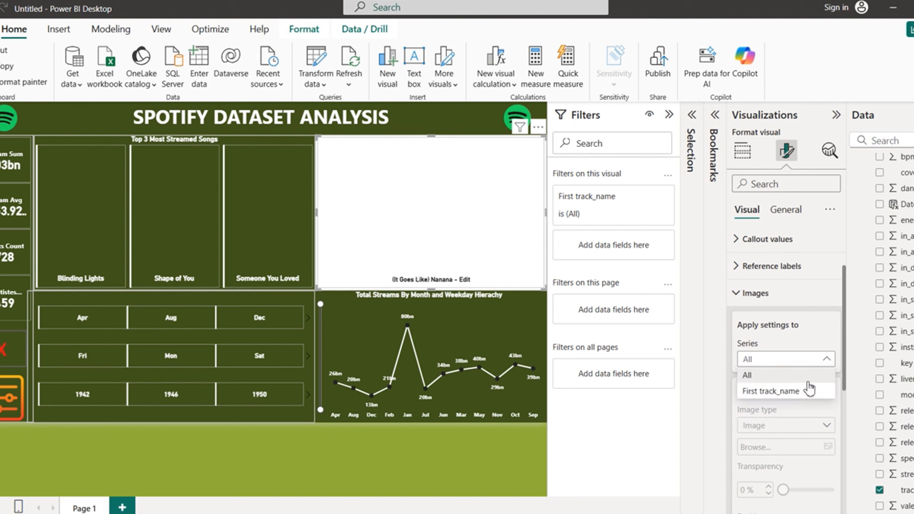
{"action": "left_click", "coordinate": [798, 392]}
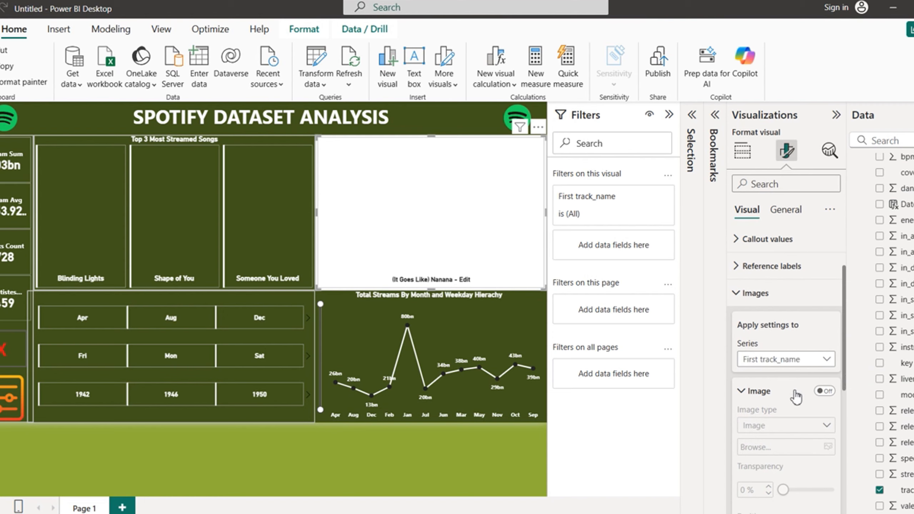
{"action": "left_click", "coordinate": [827, 392]}
{"action": "left_click", "coordinate": [829, 425]}
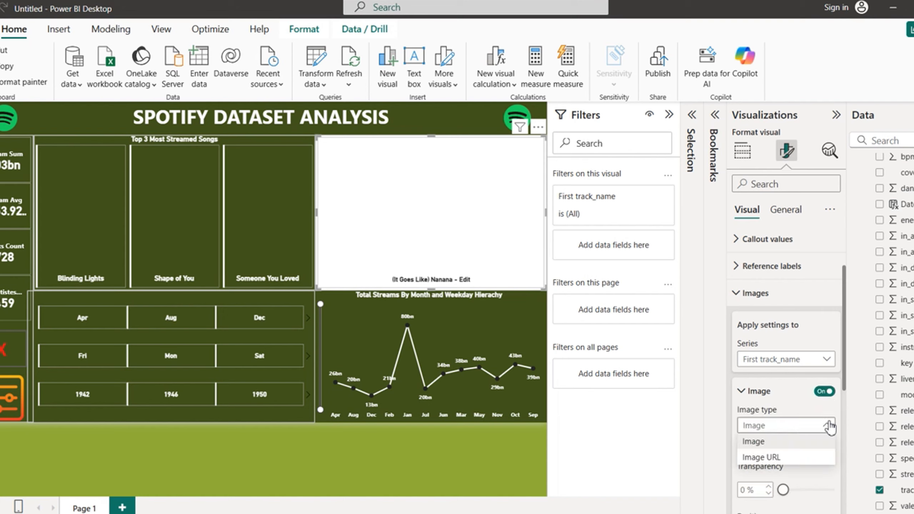
{"action": "left_click", "coordinate": [771, 457]}
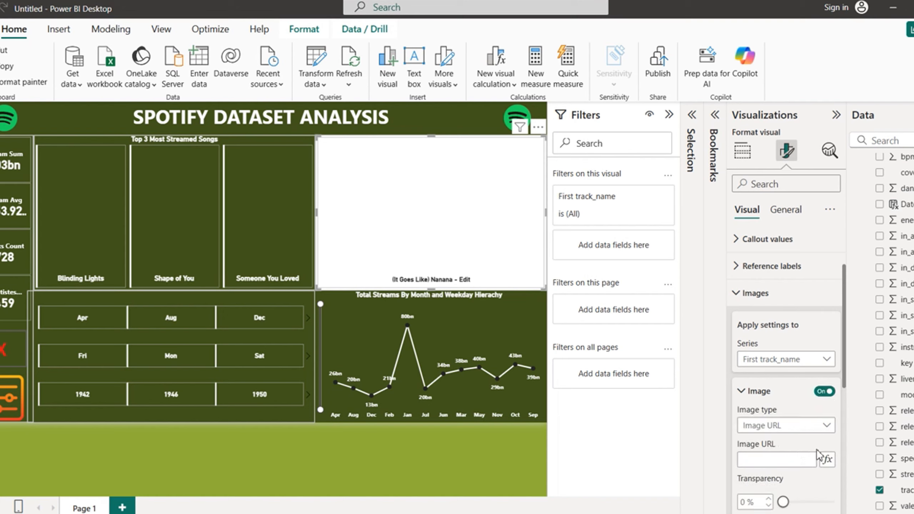
Step: Set the Image URL conditionally from the Spotify Dataset cover_url field
{"action": "left_click", "coordinate": [828, 459]}
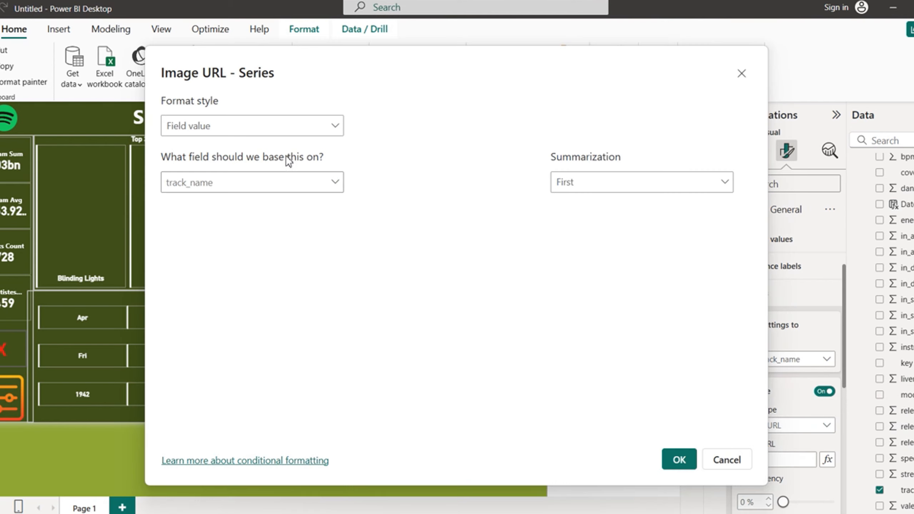
{"action": "left_click", "coordinate": [338, 126]}
{"action": "left_click", "coordinate": [338, 126]}
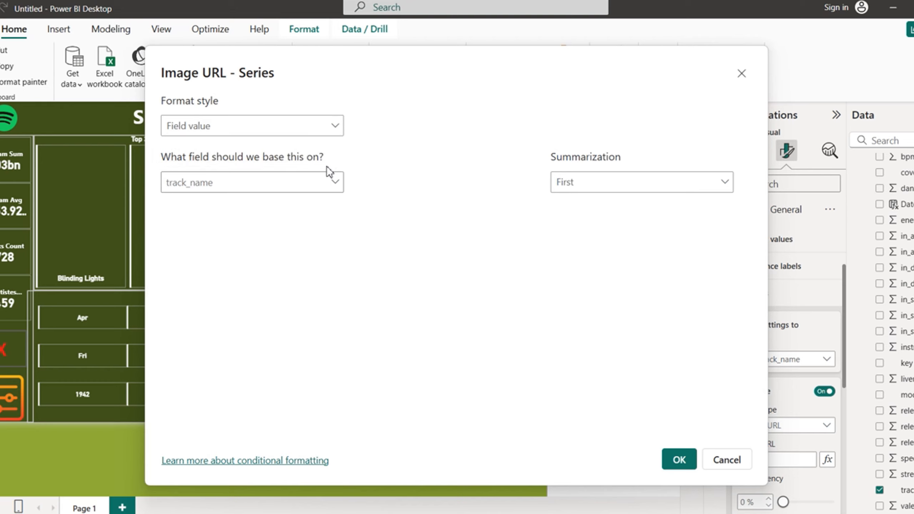
{"action": "left_click", "coordinate": [335, 182]}
{"action": "left_click", "coordinate": [170, 256]}
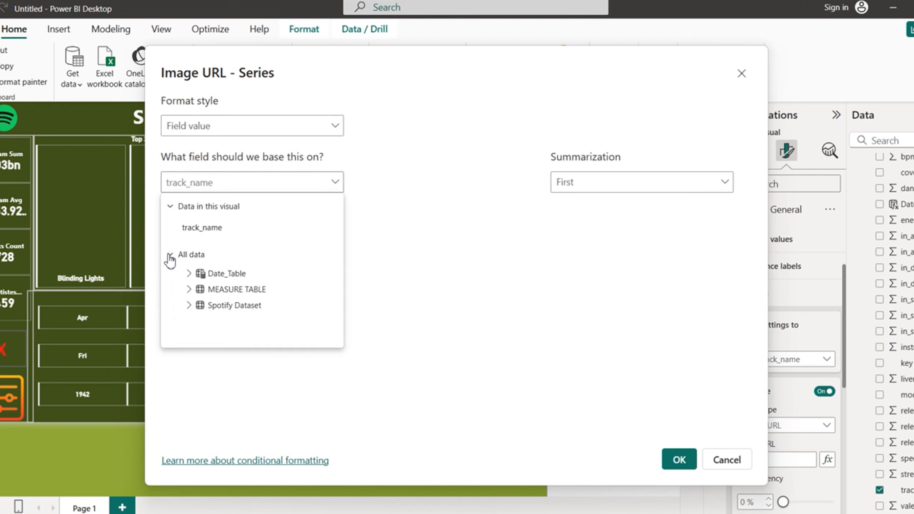
{"action": "left_click", "coordinate": [189, 306]}
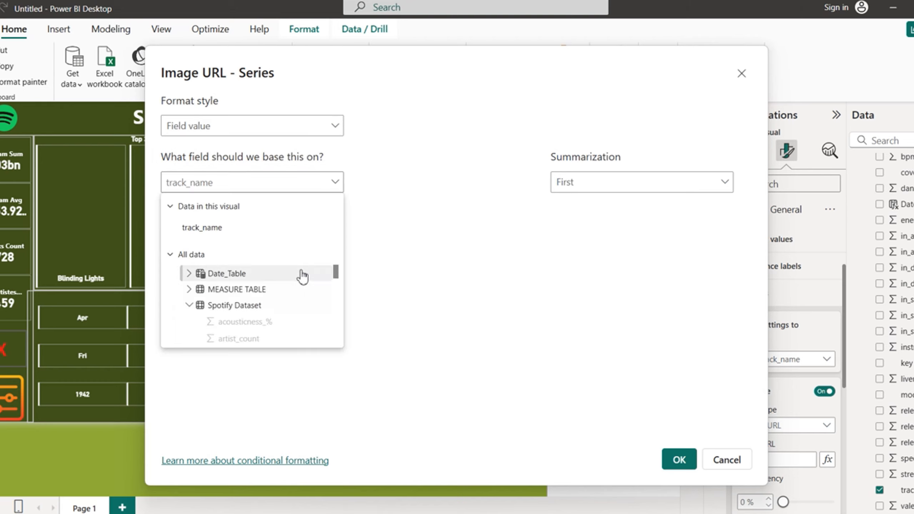
{"action": "left_click_drag", "start_coordinate": [335, 270], "coordinate": [336, 290]}
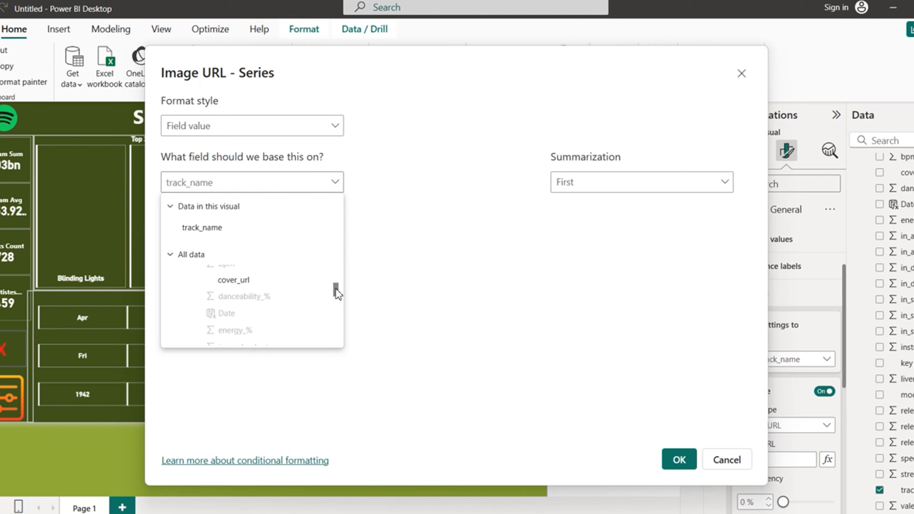
{"action": "left_click", "coordinate": [236, 284]}
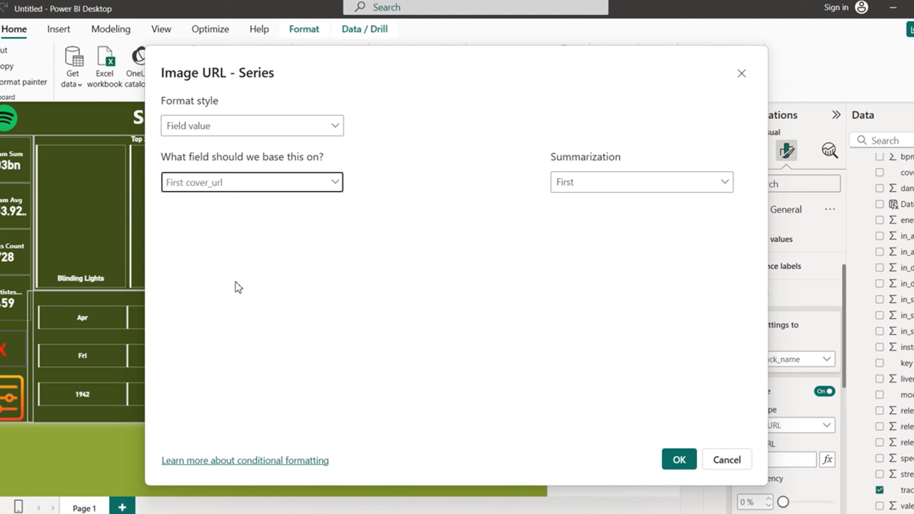
{"action": "left_click", "coordinate": [679, 462]}
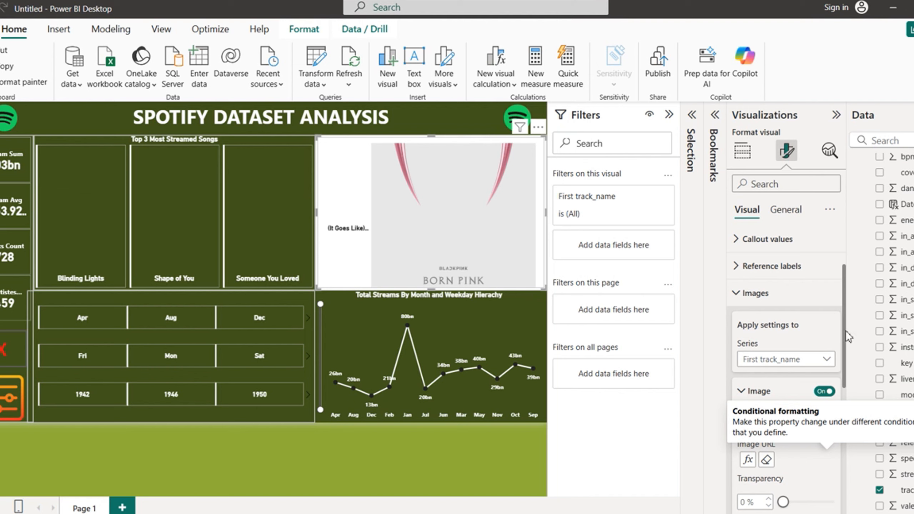
Step: Place the album image above the song title
{"action": "scroll", "coordinate": [848, 338], "scroll_direction": "down", "scroll_amount": 2}
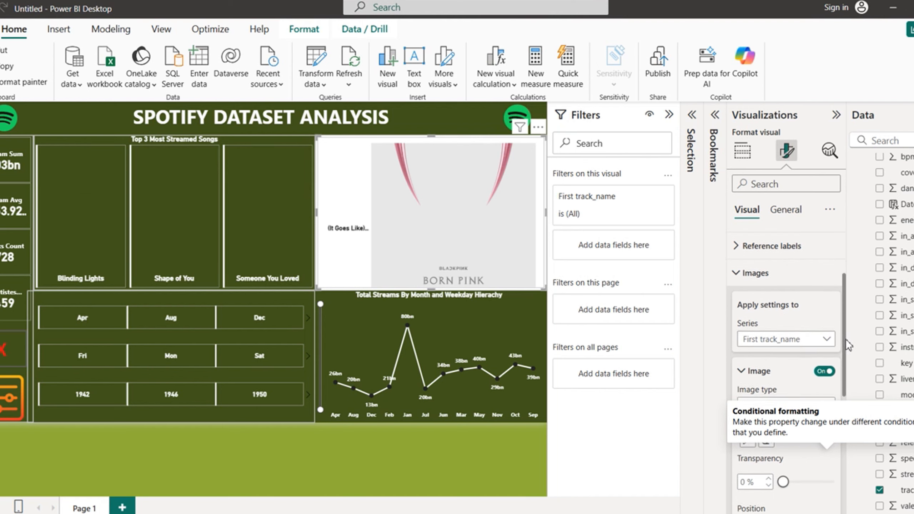
{"action": "left_click", "coordinate": [712, 439]}
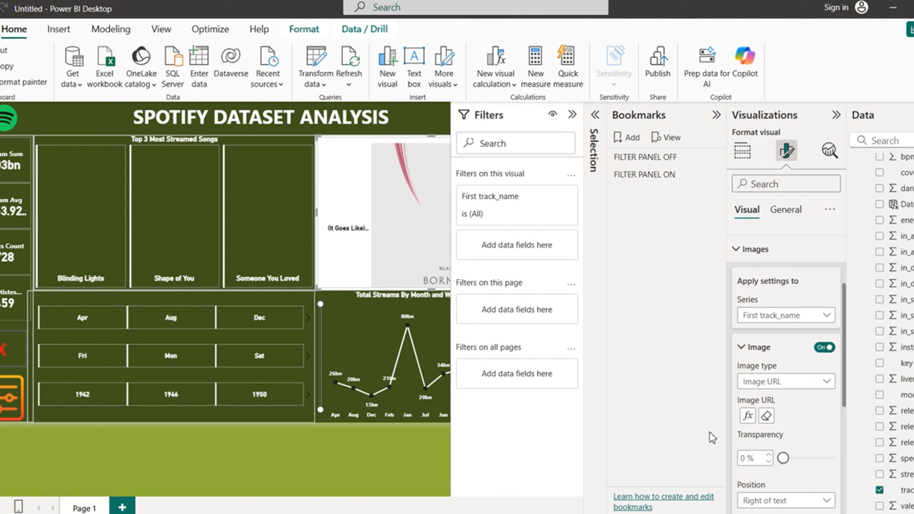
{"action": "left_click", "coordinate": [717, 115]}
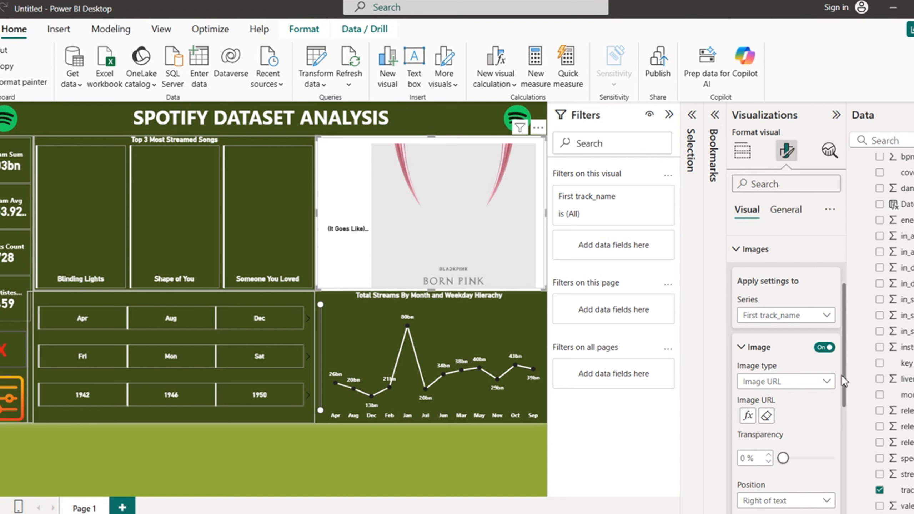
{"action": "left_click_drag", "start_coordinate": [845, 370], "coordinate": [844, 456]}
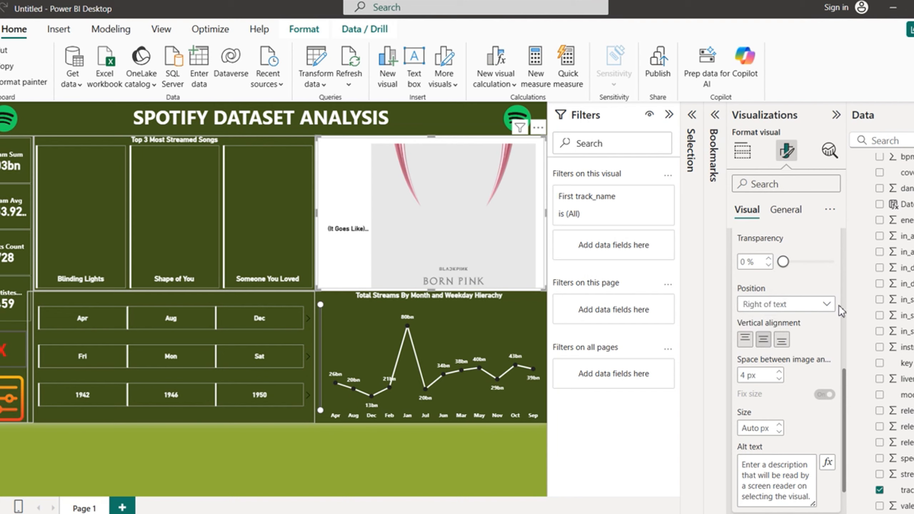
{"action": "left_click", "coordinate": [827, 305]}
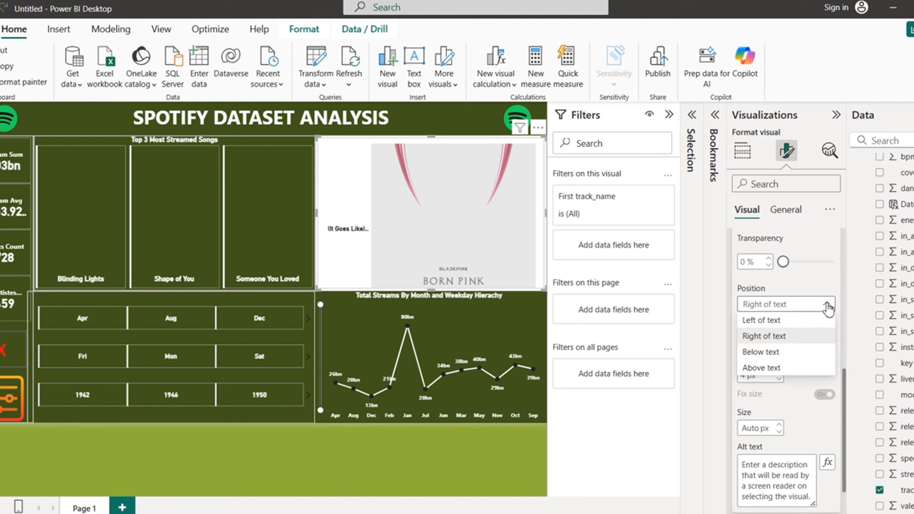
{"action": "left_click", "coordinate": [762, 368]}
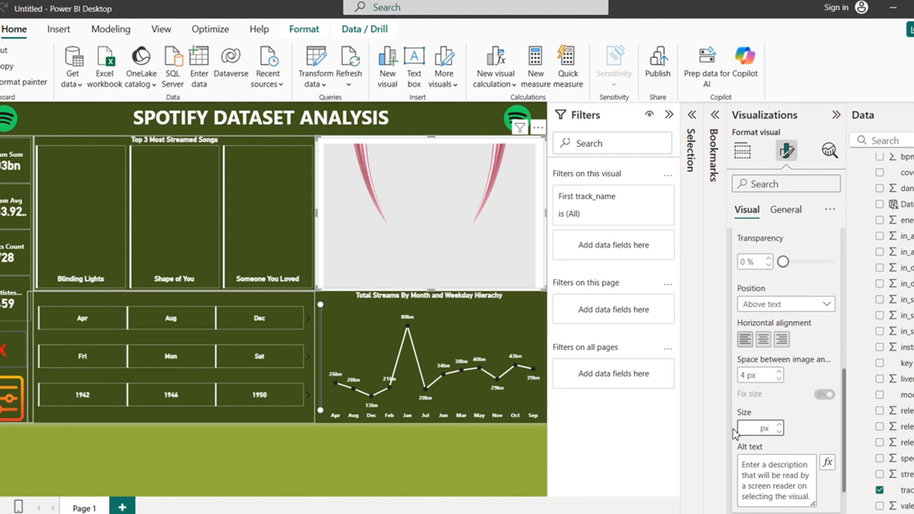
Step: Set the album image size to 200 px with 0 px spacing to the text
{"action": "type", "text": "150"}
{"action": "key", "text": "Return"}
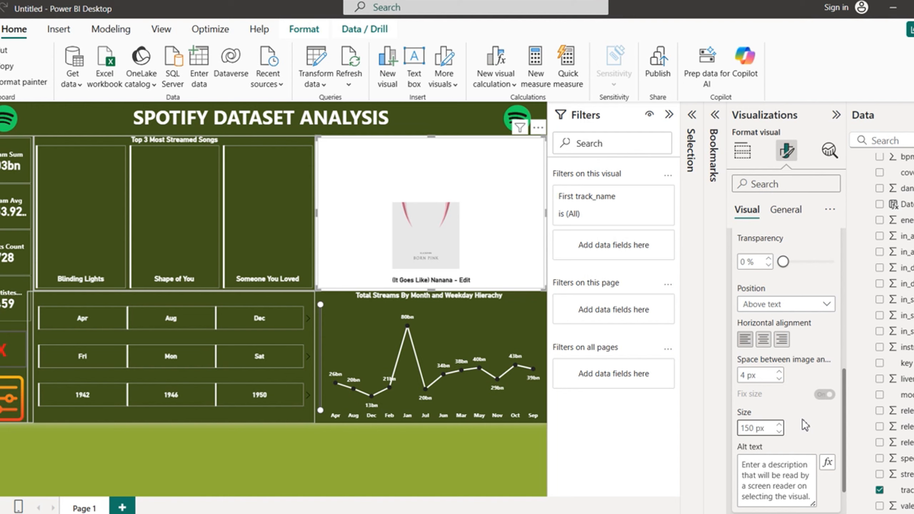
{"action": "key", "text": "BackSpace"}
{"action": "key", "text": "BackSpace"}
{"action": "key", "text": "BackSpace"}
{"action": "type", "text": "200"}
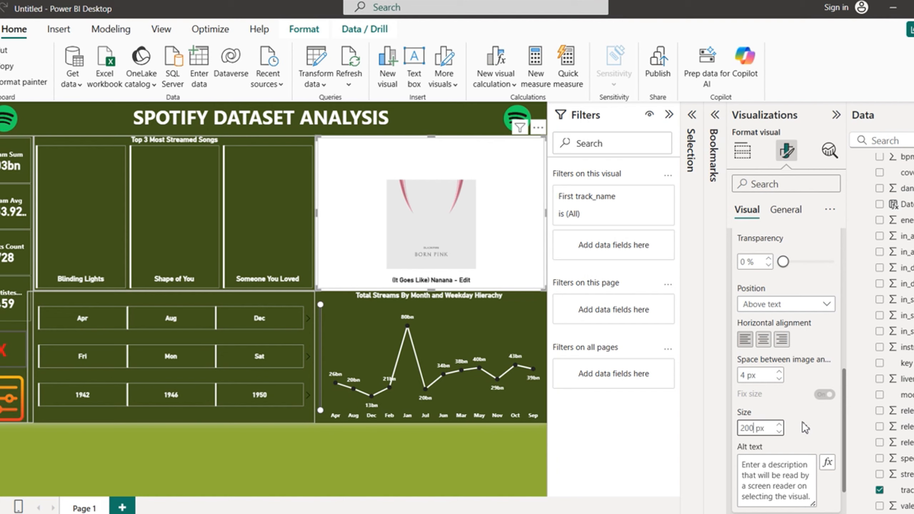
{"action": "left_click", "coordinate": [805, 428]}
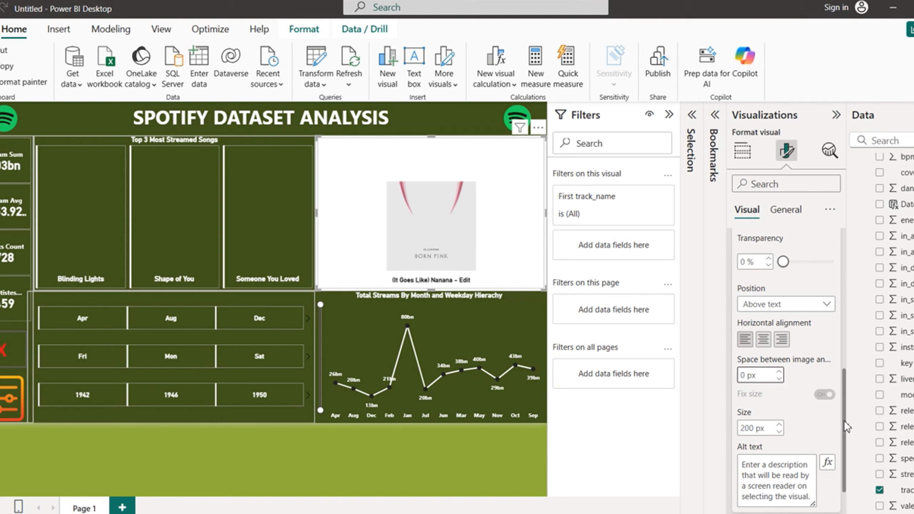
{"action": "left_click_drag", "start_coordinate": [847, 427], "coordinate": [841, 308]}
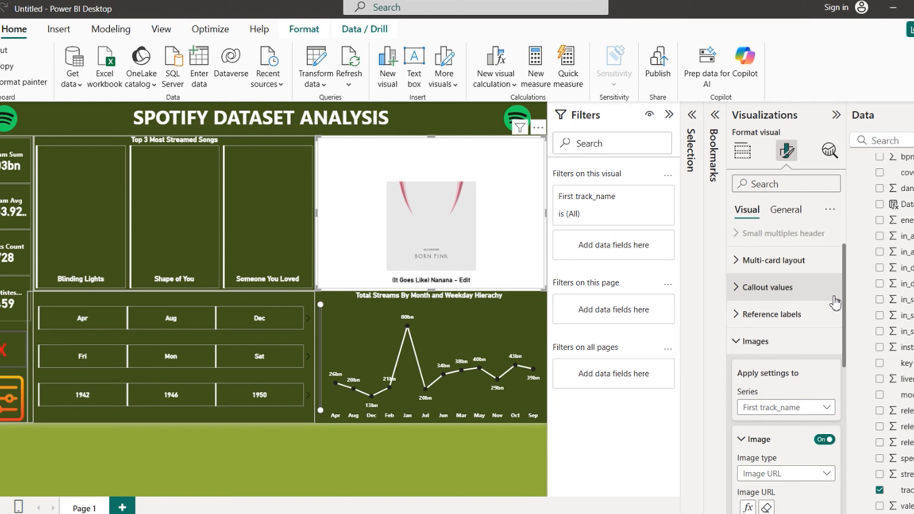
{"action": "left_click", "coordinate": [735, 342]}
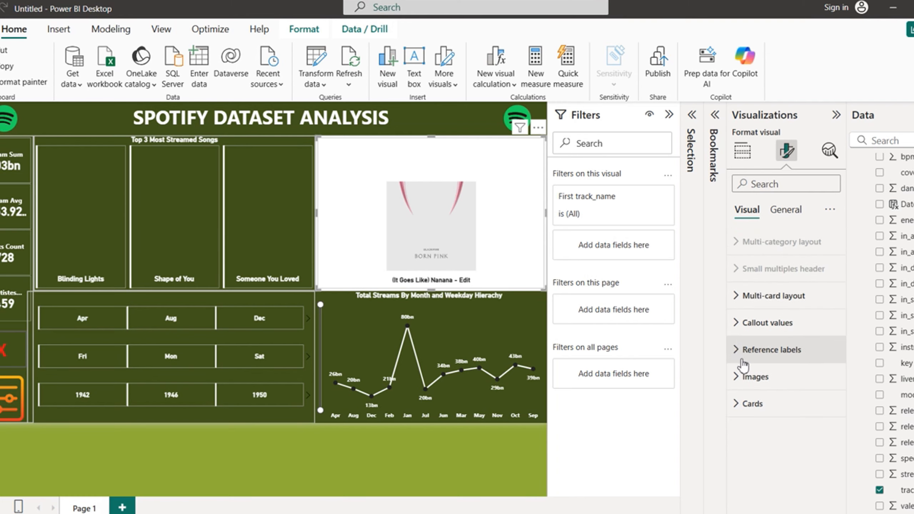
Step: Switch the card's padding size to Custom
{"action": "left_click", "coordinate": [738, 404]}
{"action": "left_click_drag", "start_coordinate": [843, 360], "coordinate": [843, 413]}
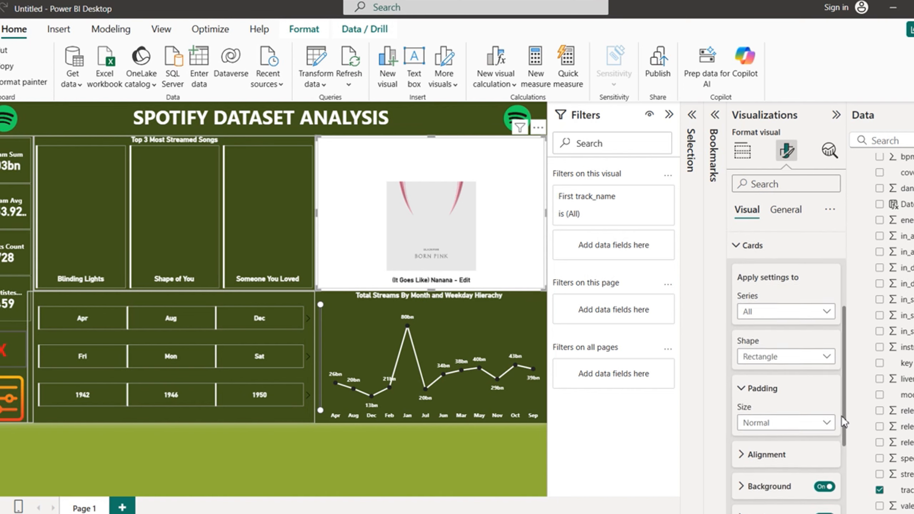
{"action": "scroll", "coordinate": [831, 411], "scroll_direction": "down", "scroll_amount": 1}
{"action": "left_click", "coordinate": [825, 406]}
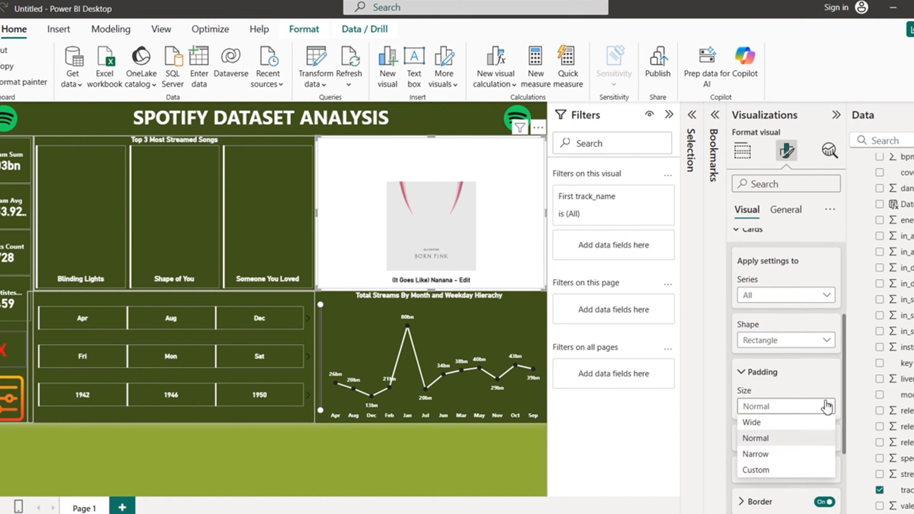
{"action": "left_click", "coordinate": [757, 472]}
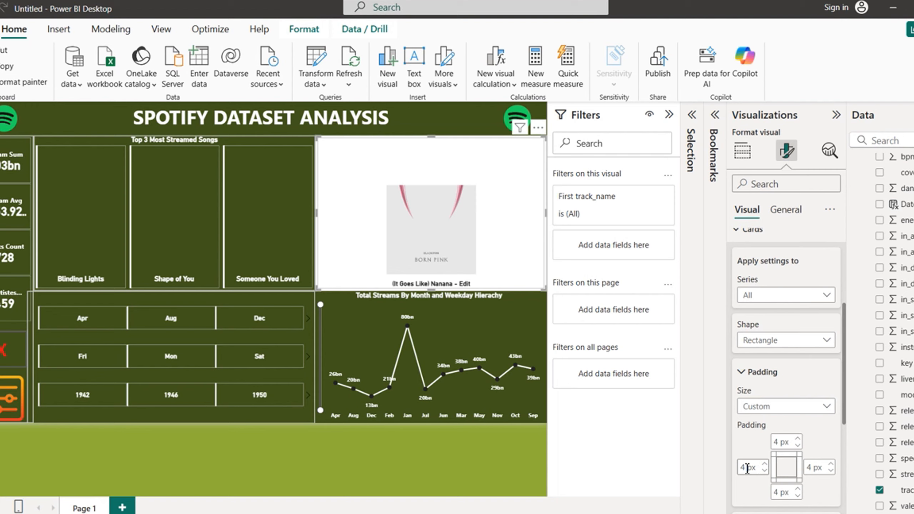
Step: Enter 50 px left and right padding, keeping the top padding at 4 px
{"action": "double_click", "coordinate": [747, 468]}
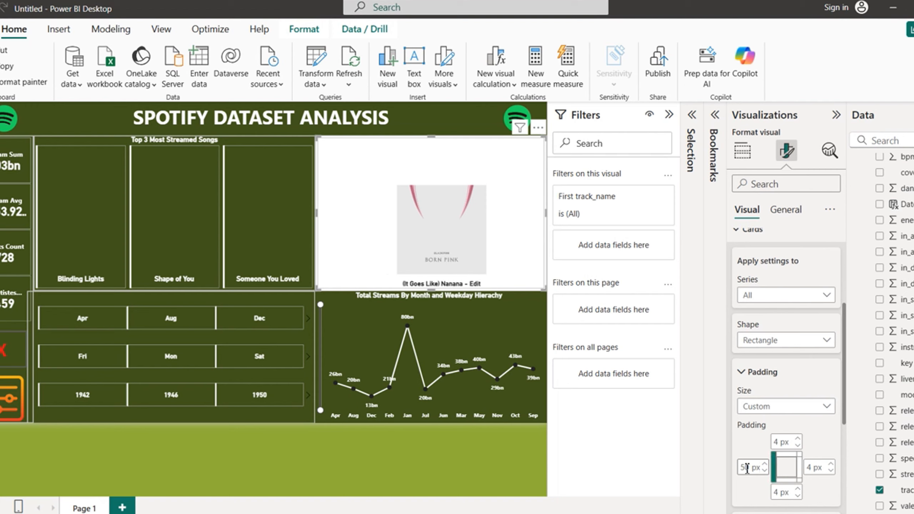
{"action": "double_click", "coordinate": [811, 468]}
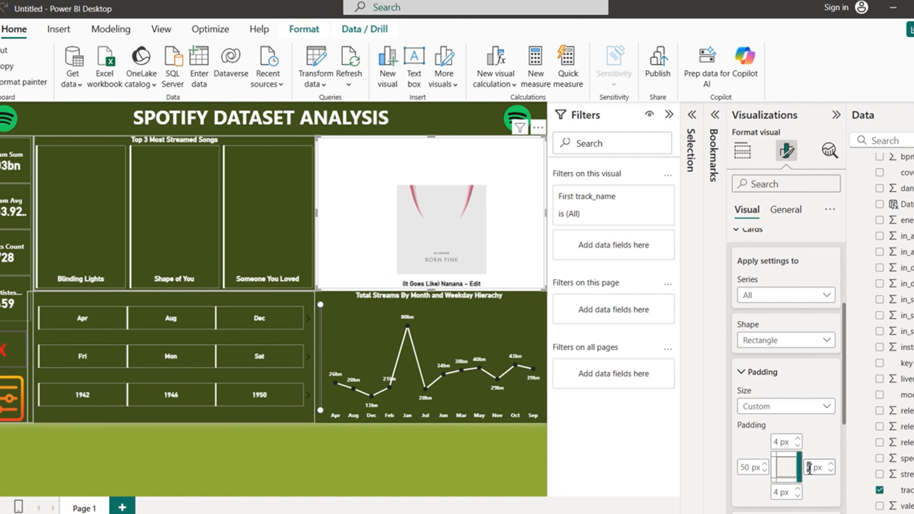
{"action": "double_click", "coordinate": [780, 441]}
{"action": "type", "text": "50"}
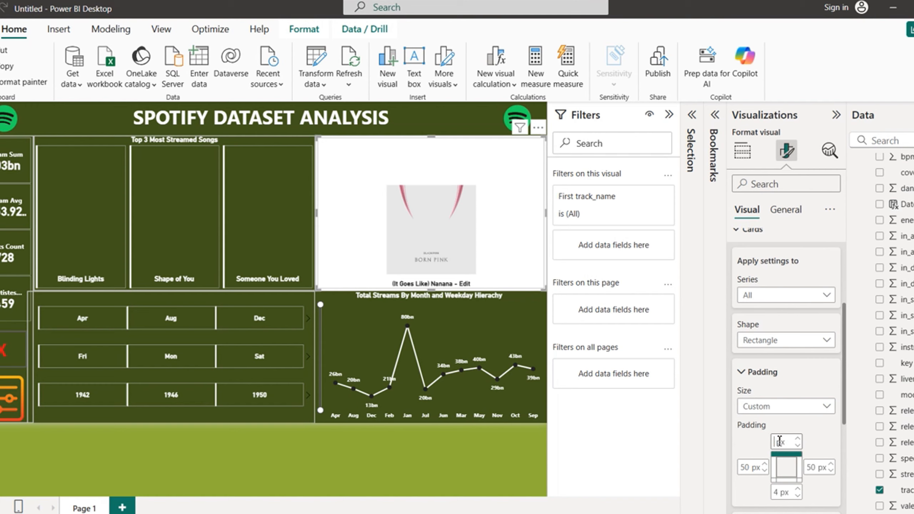
{"action": "left_click", "coordinate": [816, 449]}
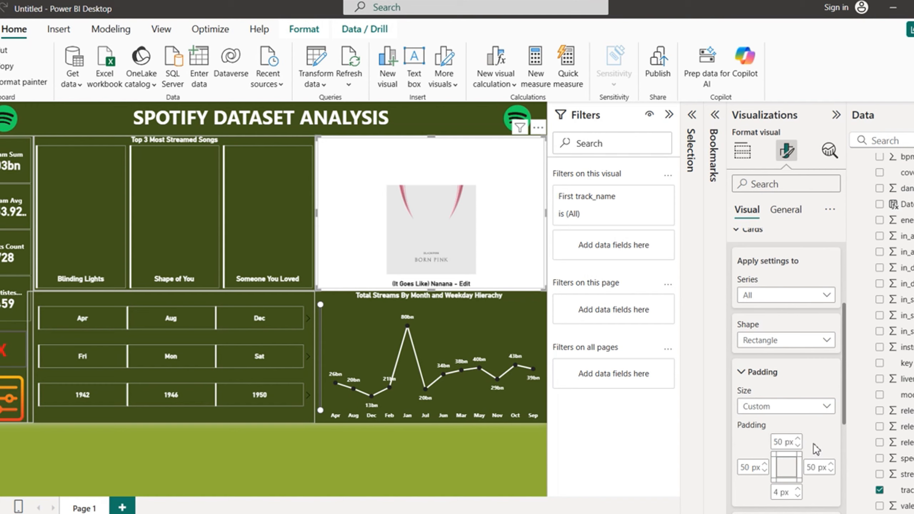
{"action": "double_click", "coordinate": [785, 442]}
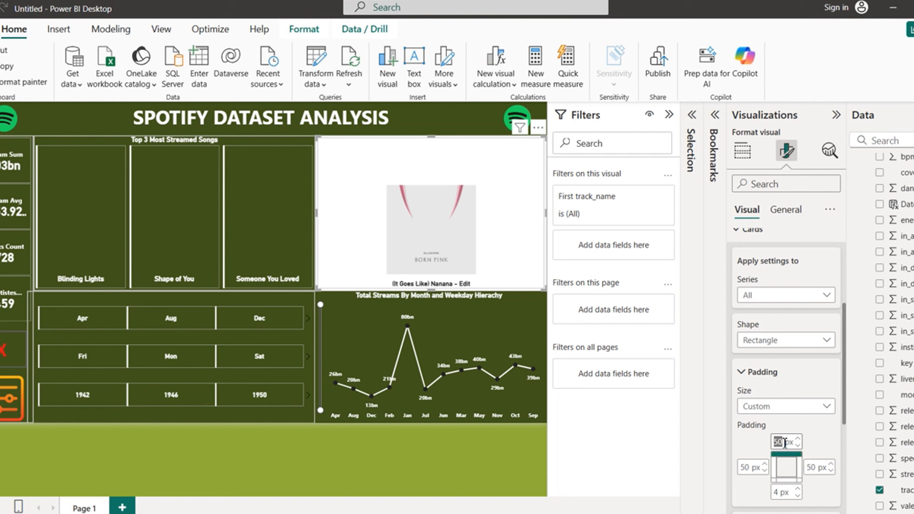
{"action": "key", "text": "BackSpace"}
{"action": "left_click", "coordinate": [821, 446]}
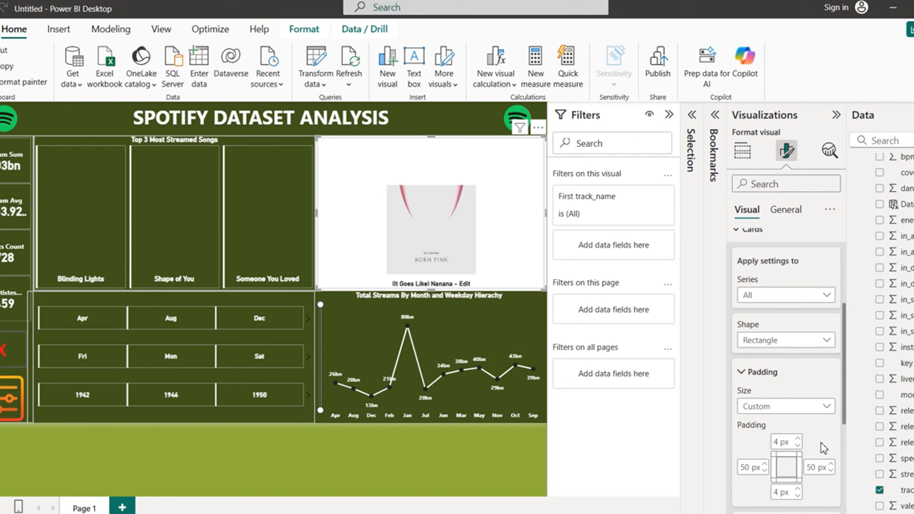
{"action": "left_click_drag", "start_coordinate": [847, 409], "coordinate": [847, 490]}
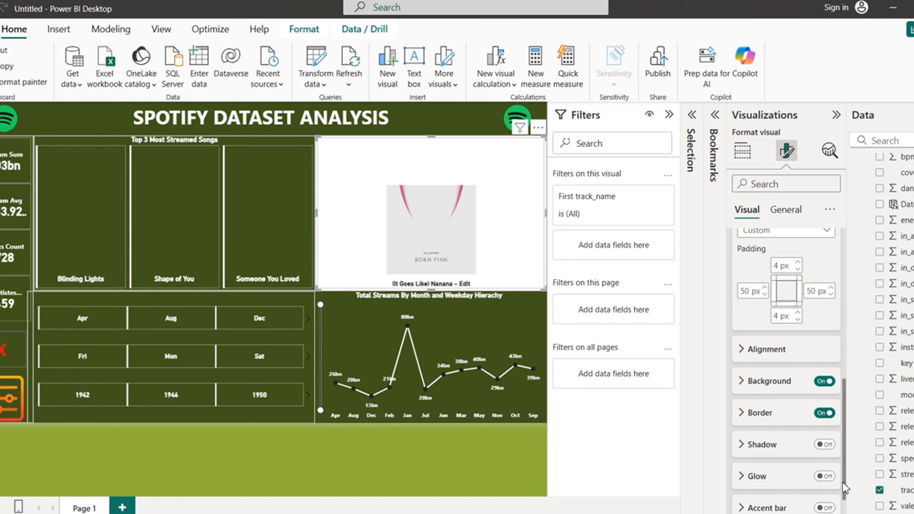
Step: Centre the album cover and title vertically within the card
{"action": "left_click", "coordinate": [741, 356]}
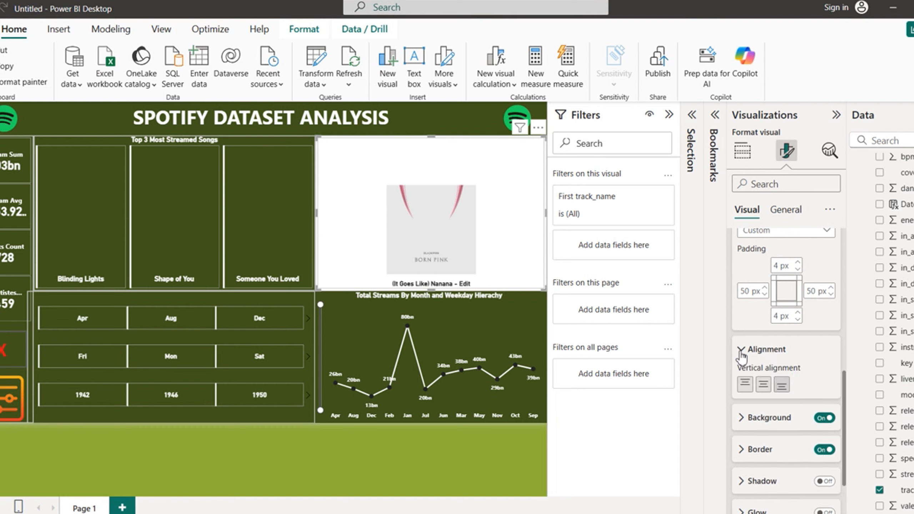
{"action": "left_click", "coordinate": [745, 385]}
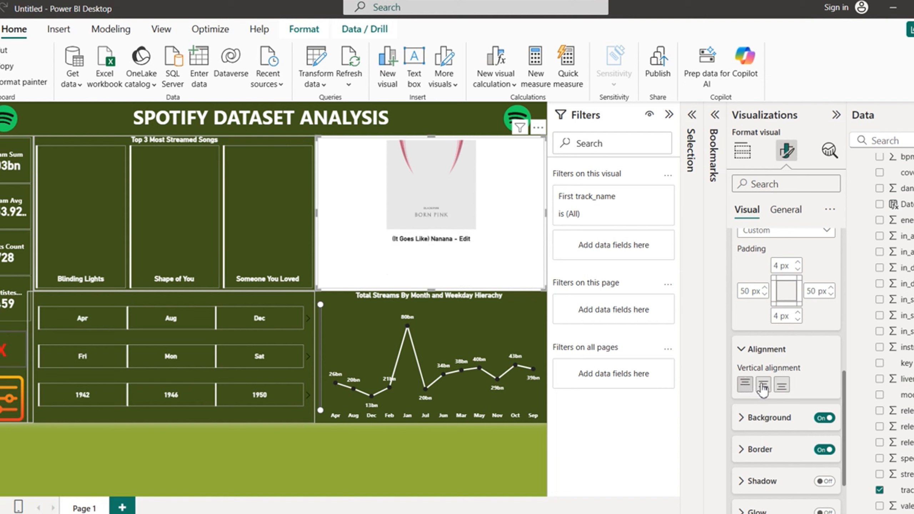
{"action": "left_click", "coordinate": [763, 384]}
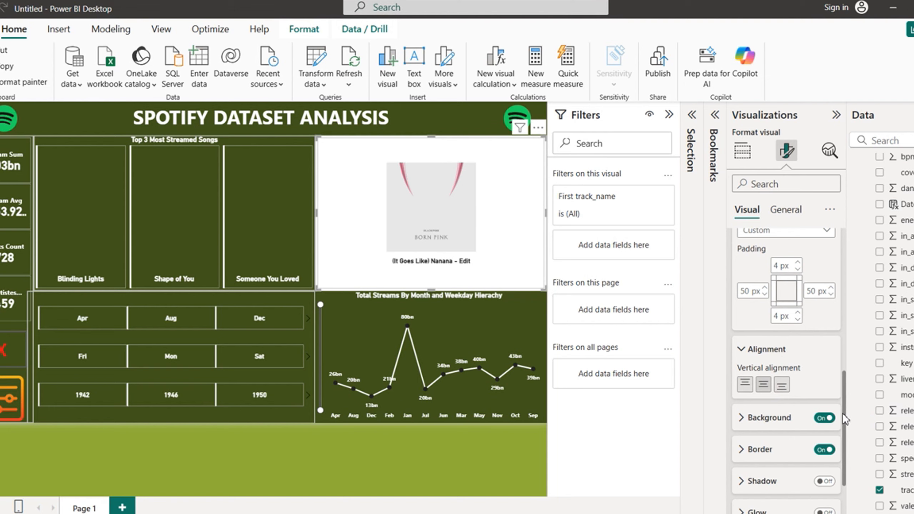
{"action": "left_click_drag", "start_coordinate": [845, 414], "coordinate": [843, 306]}
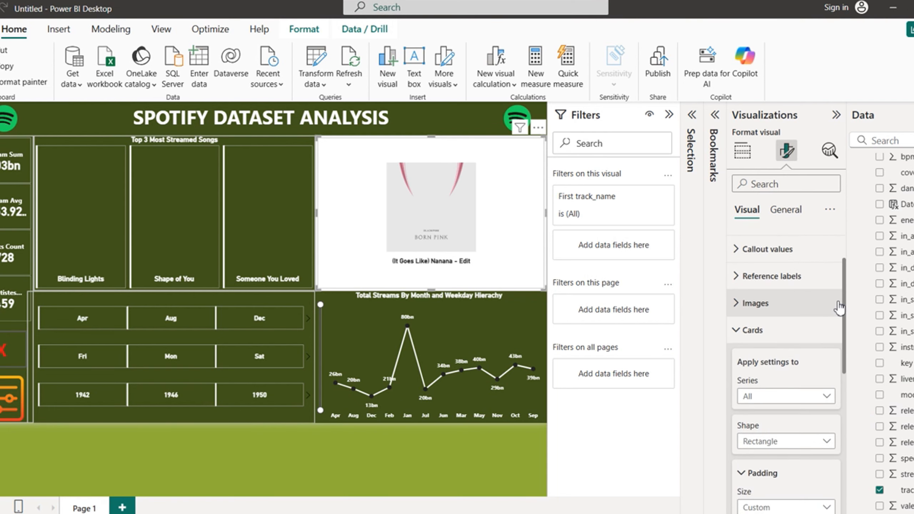
{"action": "left_click", "coordinate": [740, 328]}
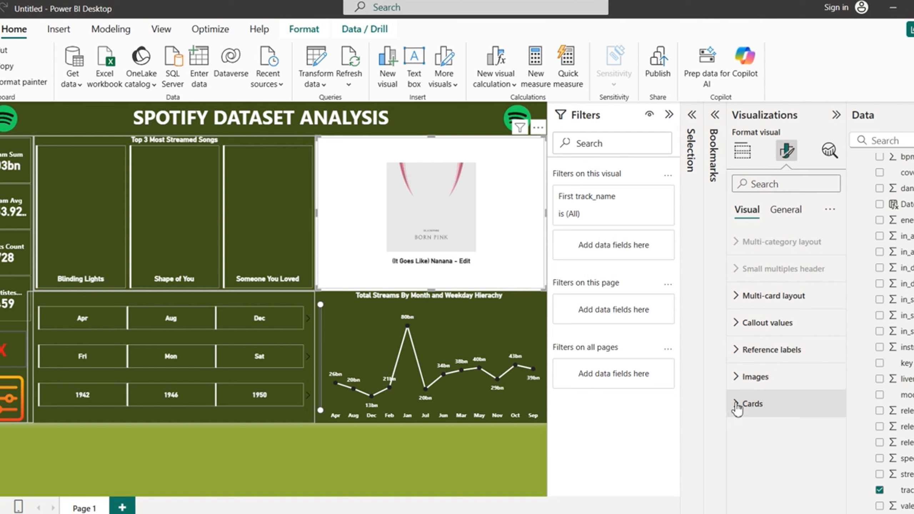
Step: Turn off the background fill of the individual cards
{"action": "left_click", "coordinate": [780, 405]}
{"action": "left_click_drag", "start_coordinate": [846, 324], "coordinate": [848, 395]}
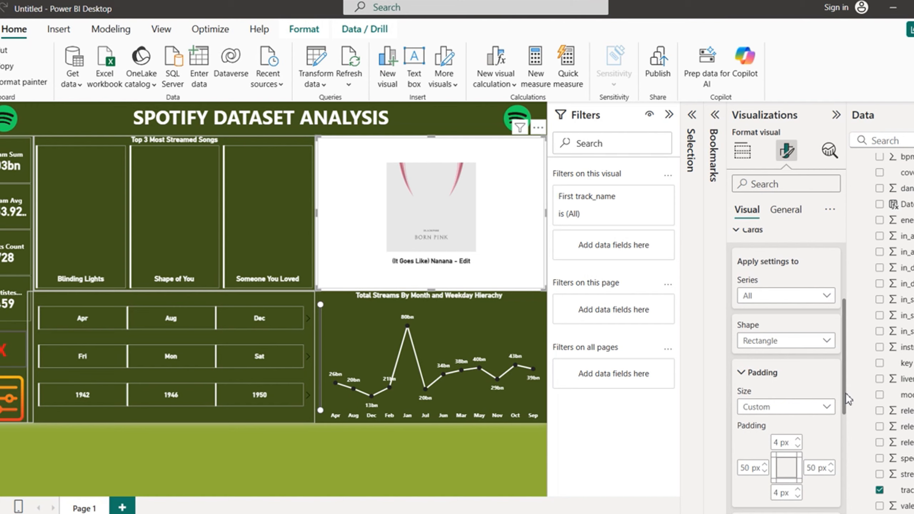
{"action": "left_click_drag", "start_coordinate": [848, 398], "coordinate": [848, 499]}
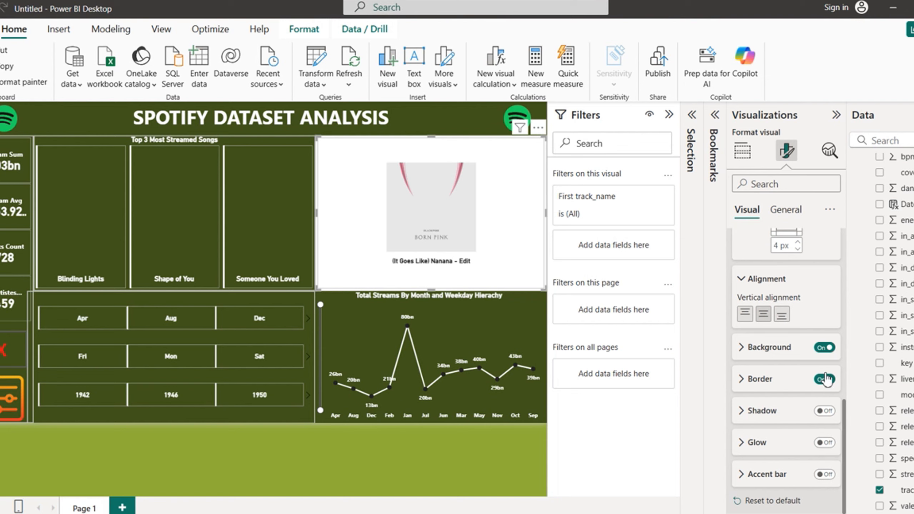
{"action": "left_click", "coordinate": [825, 347]}
Step: Turn off the album-art visual's white background under General effects
{"action": "left_click", "coordinate": [786, 210]}
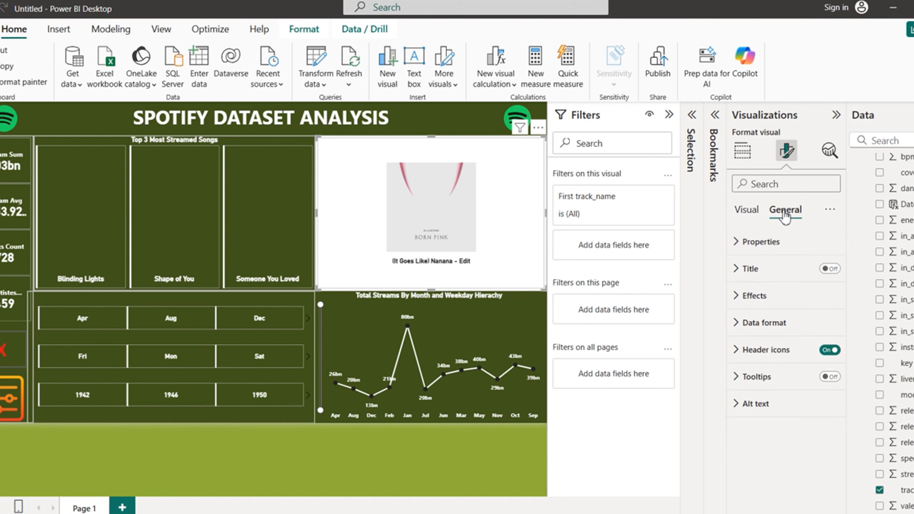
{"action": "left_click", "coordinate": [739, 297]}
{"action": "left_click", "coordinate": [824, 329]}
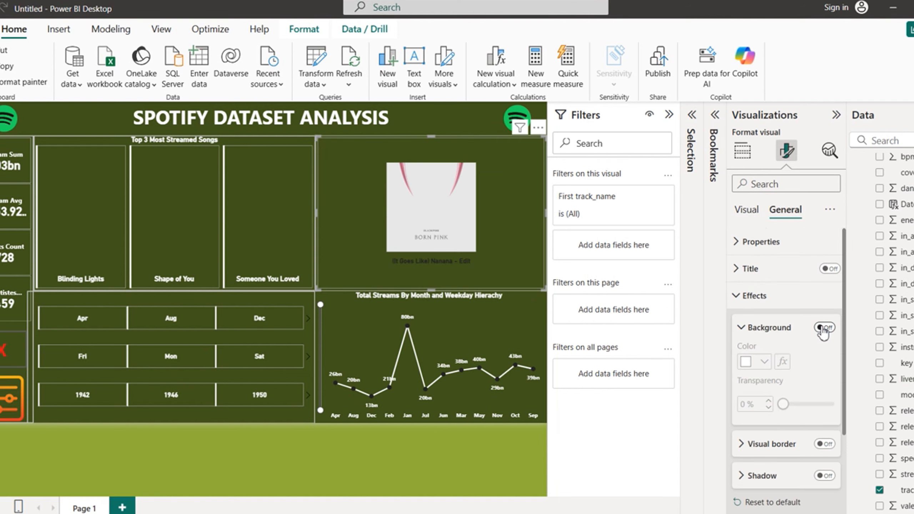
{"action": "left_click", "coordinate": [739, 296]}
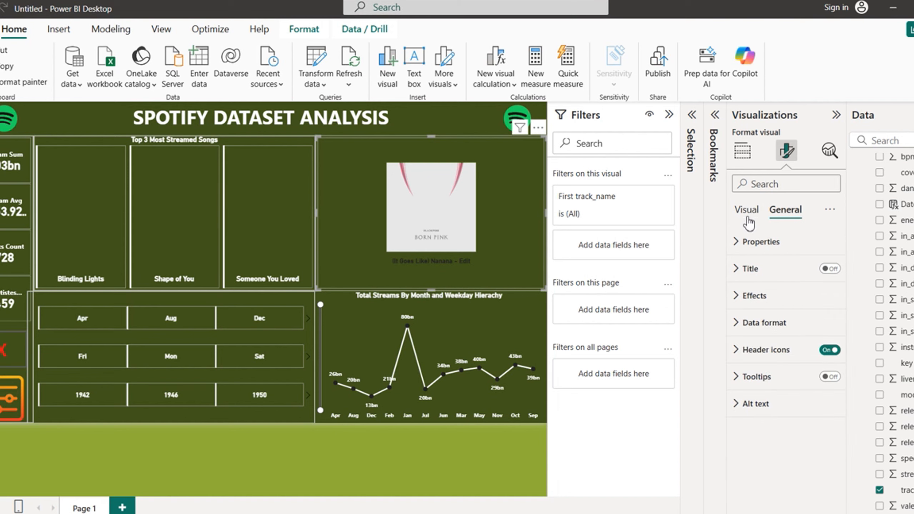
Step: Make the song title callout value text white
{"action": "left_click", "coordinate": [747, 212]}
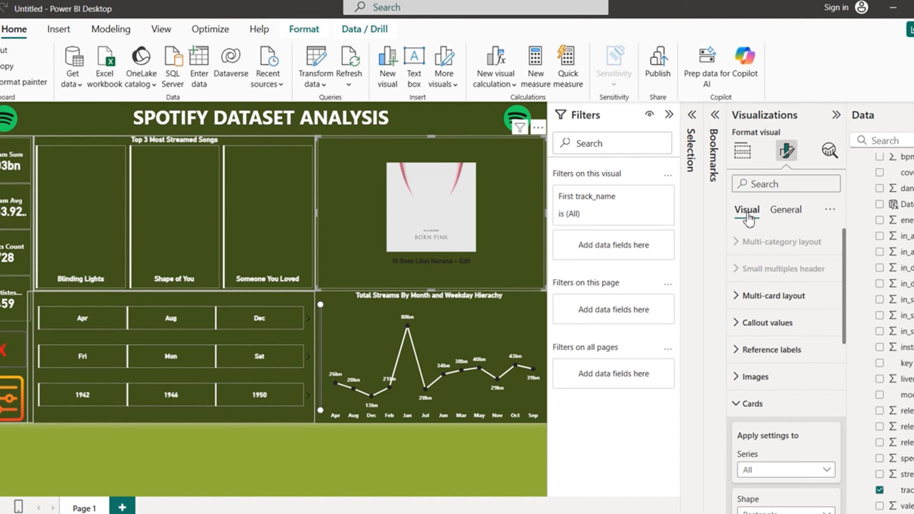
{"action": "left_click", "coordinate": [740, 403]}
{"action": "left_click", "coordinate": [738, 323]}
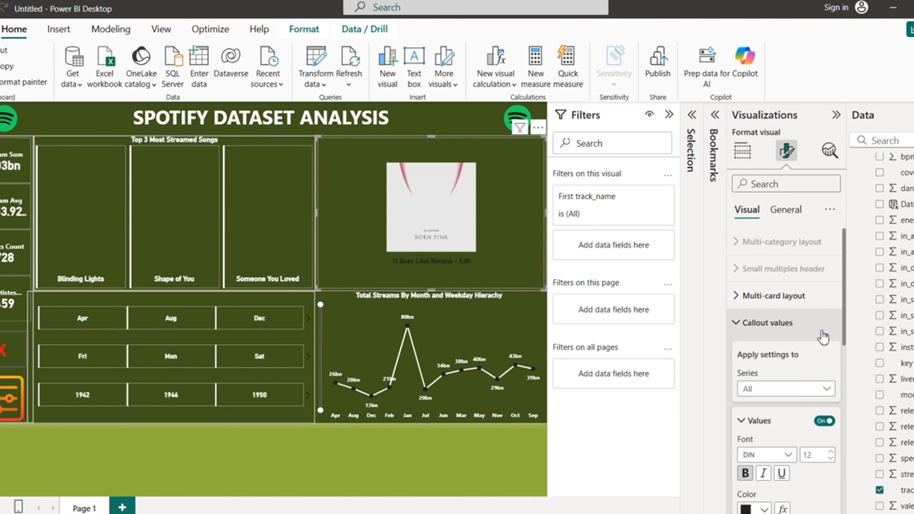
{"action": "scroll", "coordinate": [792, 360], "scroll_direction": "down", "scroll_amount": 5}
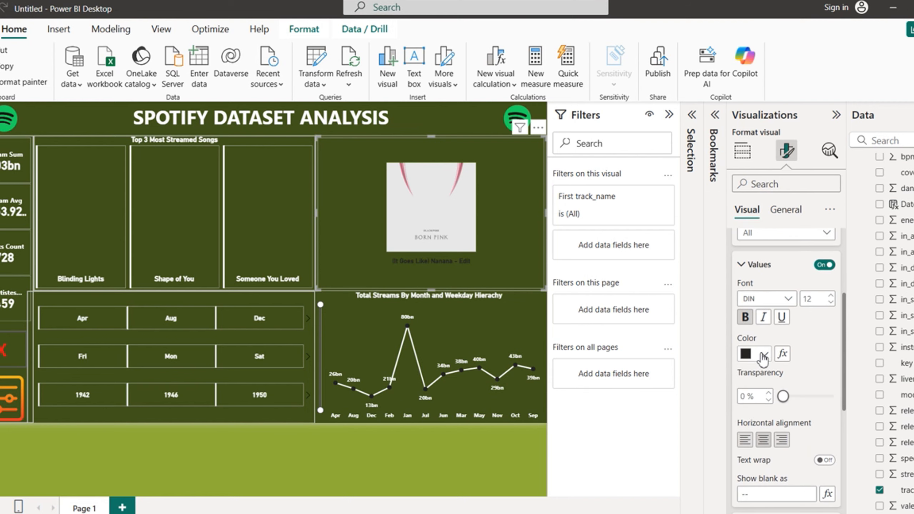
{"action": "left_click", "coordinate": [763, 355]}
{"action": "left_click", "coordinate": [747, 133]}
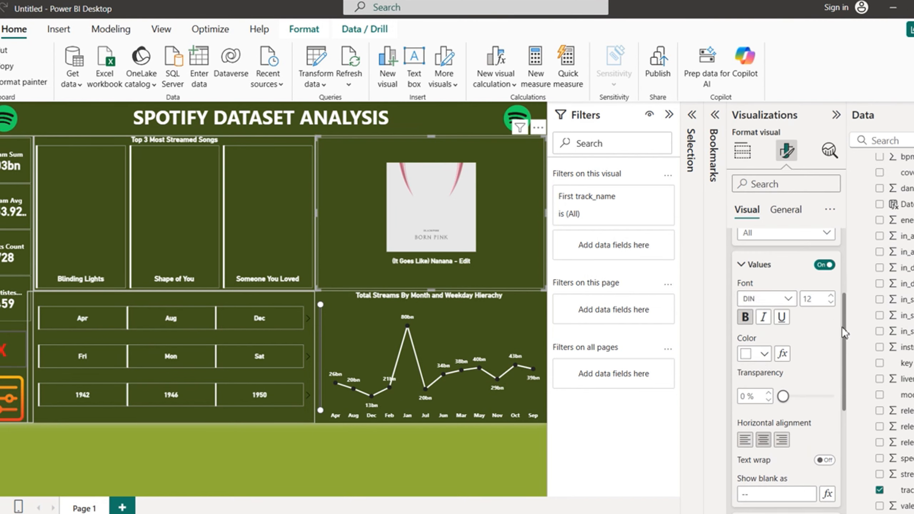
{"action": "scroll", "coordinate": [843, 350], "scroll_direction": "up", "scroll_amount": 5}
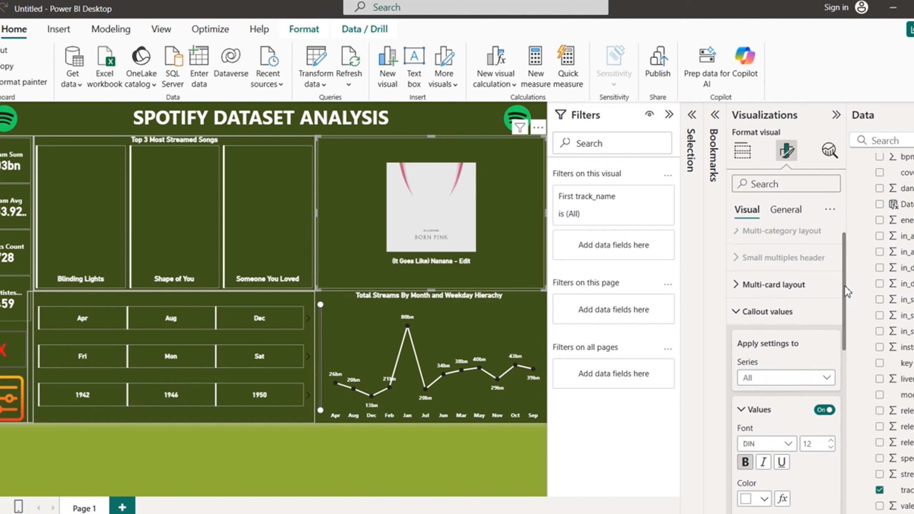
{"action": "left_click", "coordinate": [740, 328]}
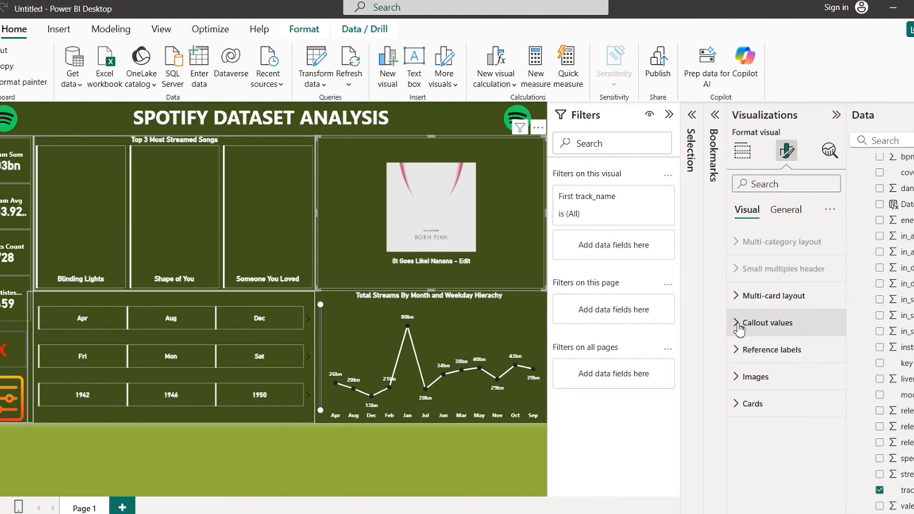
{"action": "left_click", "coordinate": [736, 355]}
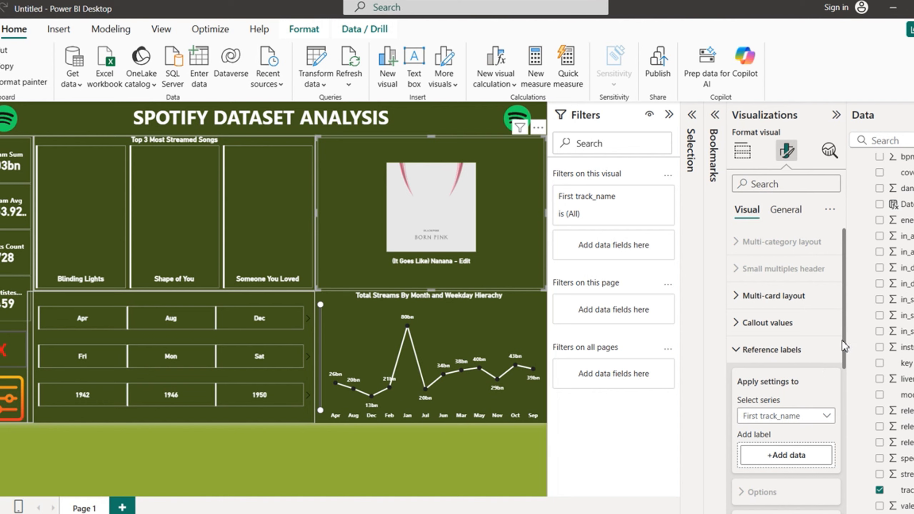
Step: Add track_name, Earliest Date and artist(s)_name as reference labels
{"action": "left_click_drag", "start_coordinate": [844, 347], "coordinate": [844, 385]}
{"action": "left_click", "coordinate": [780, 381]}
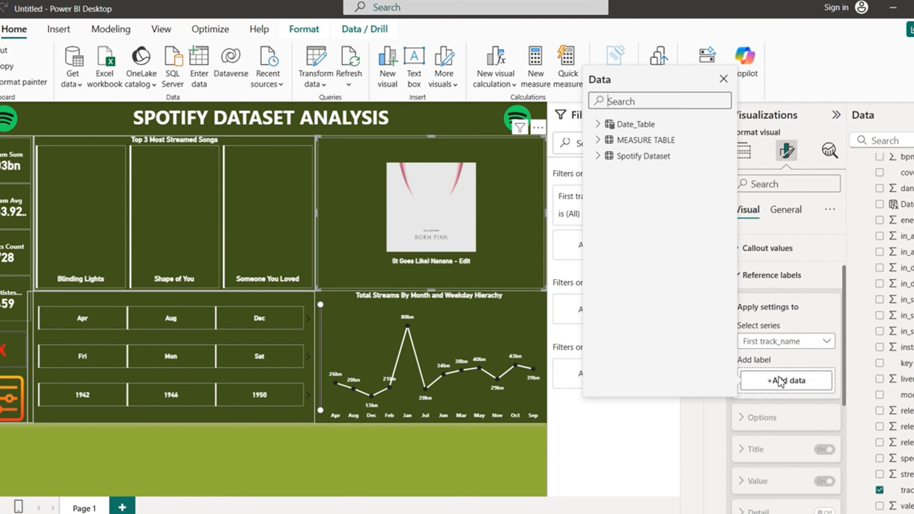
{"action": "left_click", "coordinate": [599, 158]}
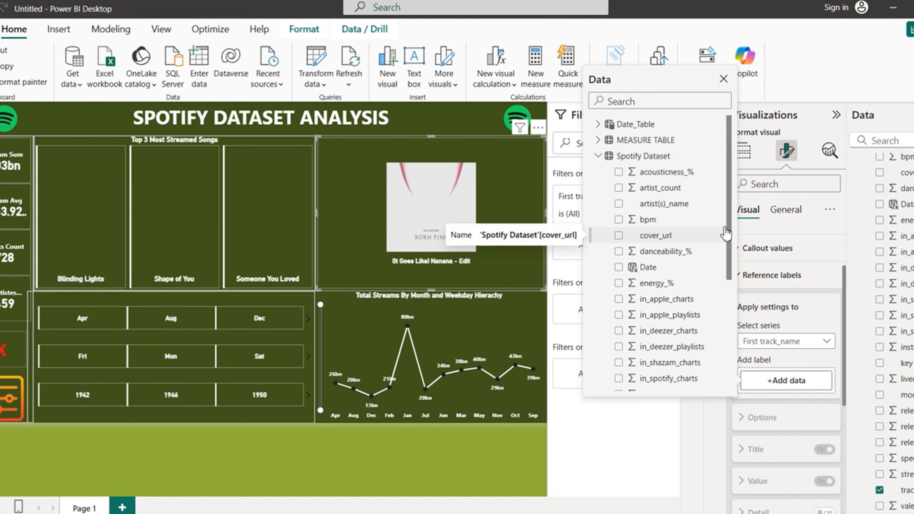
{"action": "scroll", "coordinate": [729, 225], "scroll_direction": "down", "scroll_amount": 1}
{"action": "scroll", "coordinate": [729, 238], "scroll_direction": "down", "scroll_amount": 5}
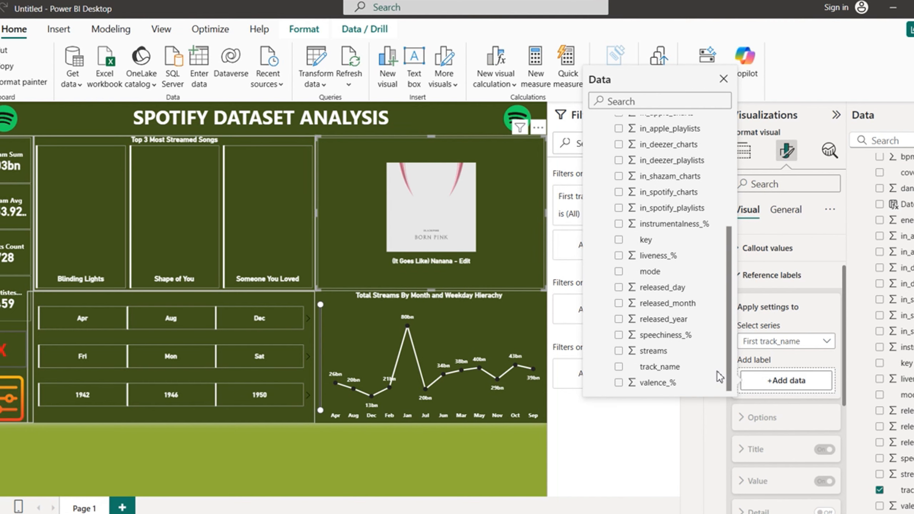
{"action": "left_click", "coordinate": [620, 368]}
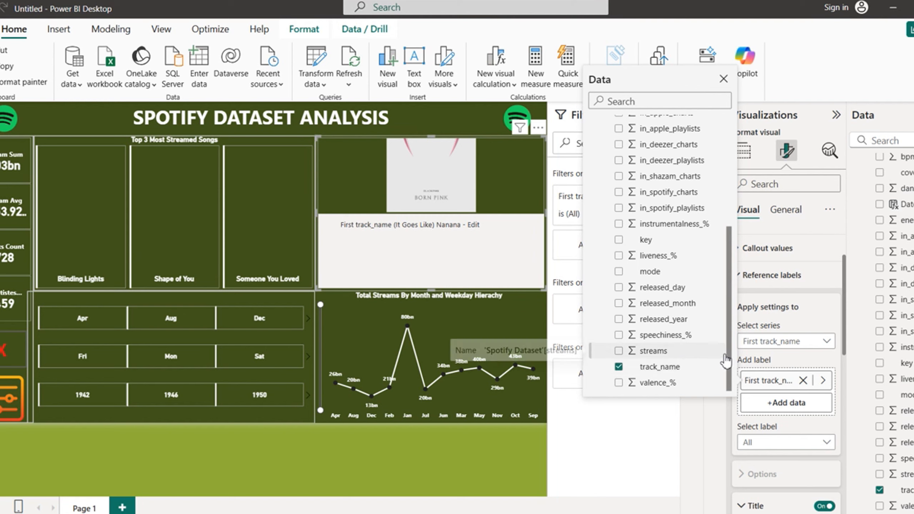
{"action": "left_click_drag", "start_coordinate": [727, 360], "coordinate": [727, 330]}
{"action": "scroll", "coordinate": [729, 337], "scroll_direction": "up", "scroll_amount": 2}
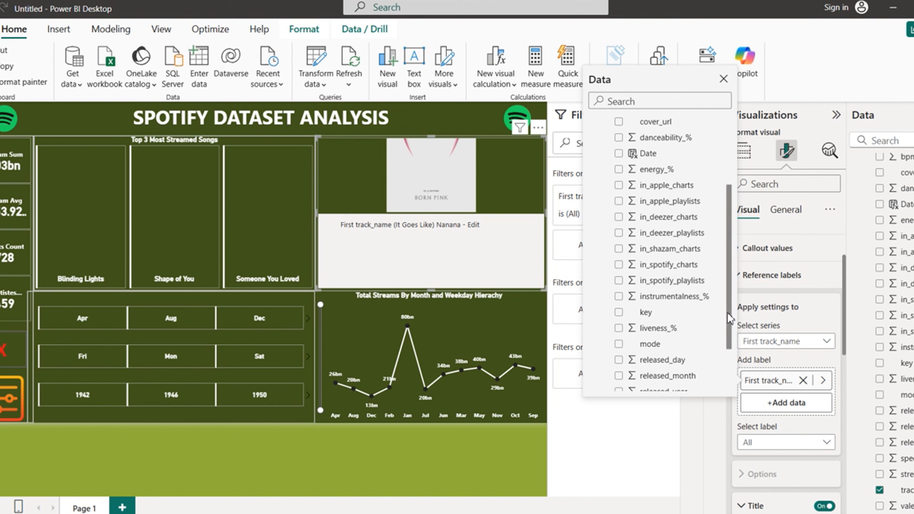
{"action": "left_click", "coordinate": [619, 191]}
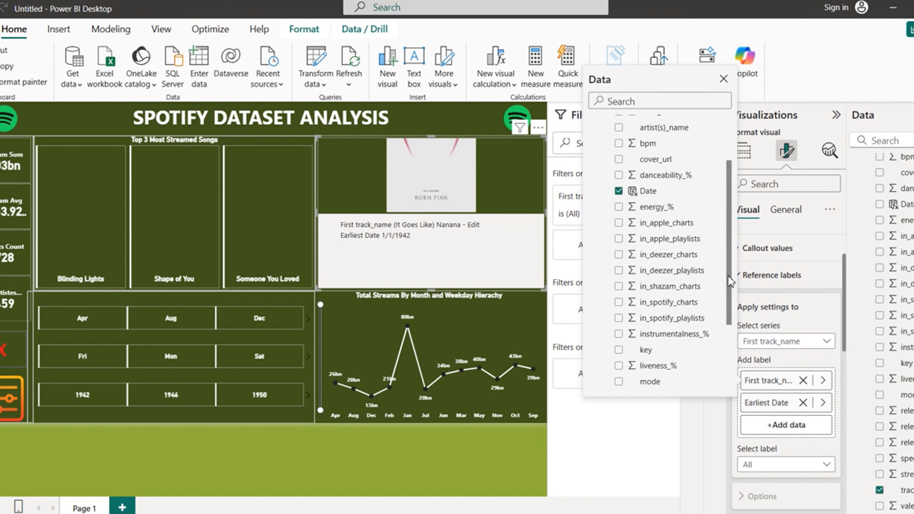
{"action": "scroll", "coordinate": [729, 281], "scroll_direction": "up", "scroll_amount": 3}
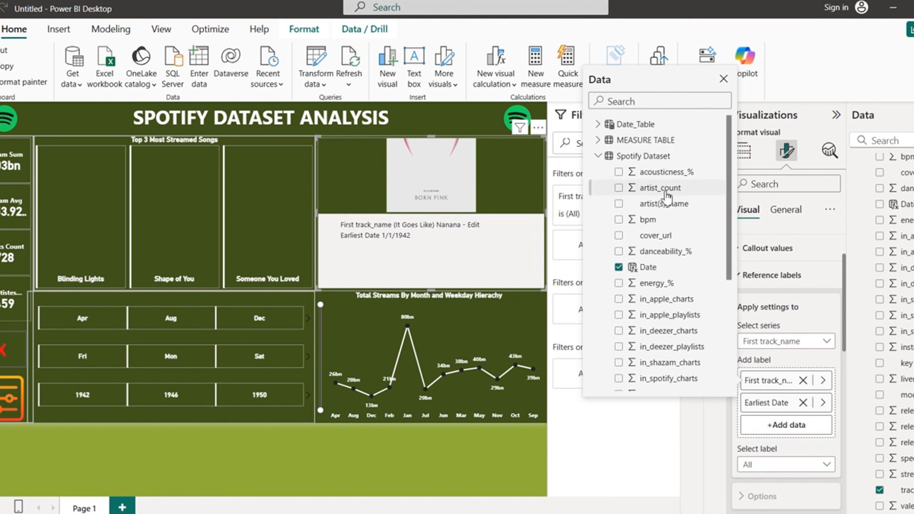
{"action": "left_click", "coordinate": [620, 204]}
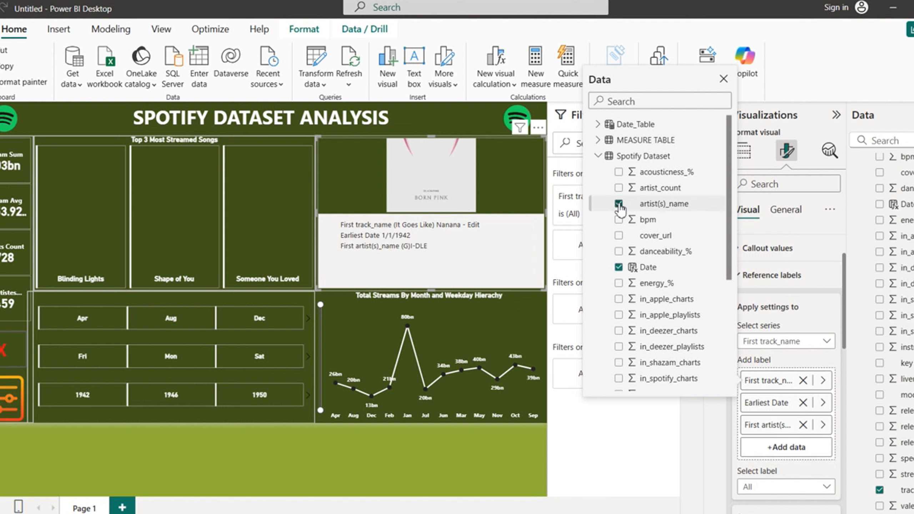
Step: Reorder the labels to artist(s)_name, track_name, then Earliest Date
{"action": "left_click", "coordinate": [619, 267]}
{"action": "left_click_drag", "start_coordinate": [728, 265], "coordinate": [728, 373]}
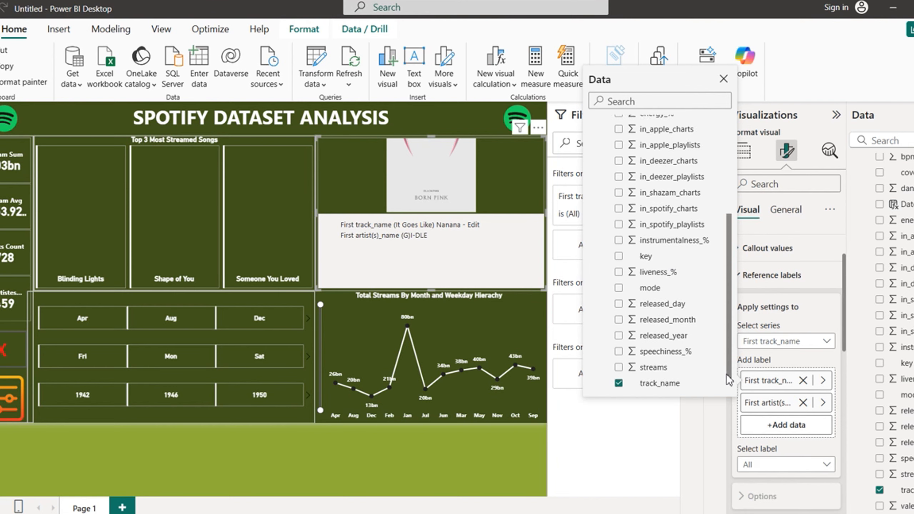
{"action": "left_click", "coordinate": [626, 368]}
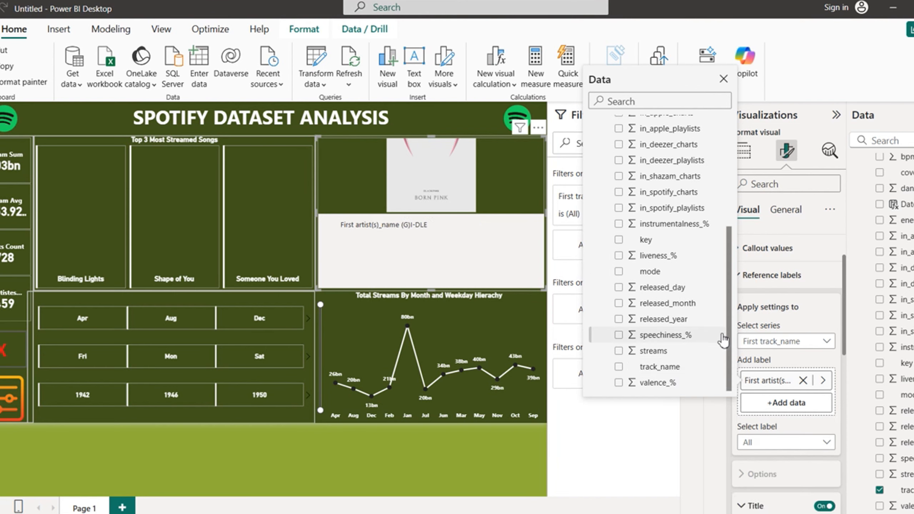
{"action": "left_click", "coordinate": [620, 368]}
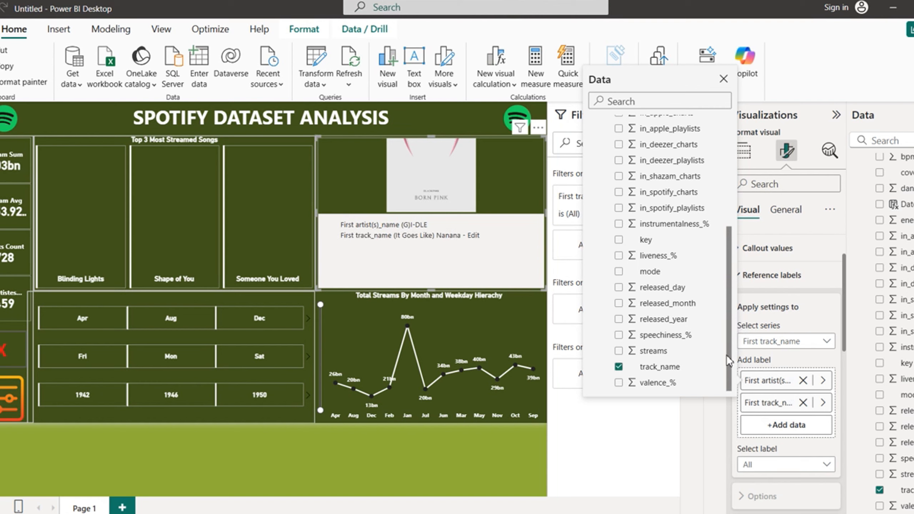
{"action": "left_click_drag", "start_coordinate": [729, 360], "coordinate": [733, 265]}
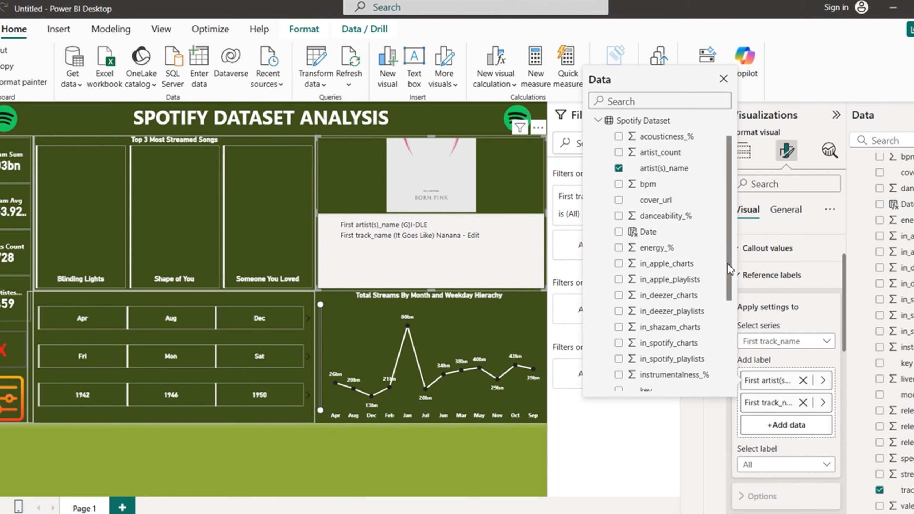
{"action": "left_click", "coordinate": [619, 232]}
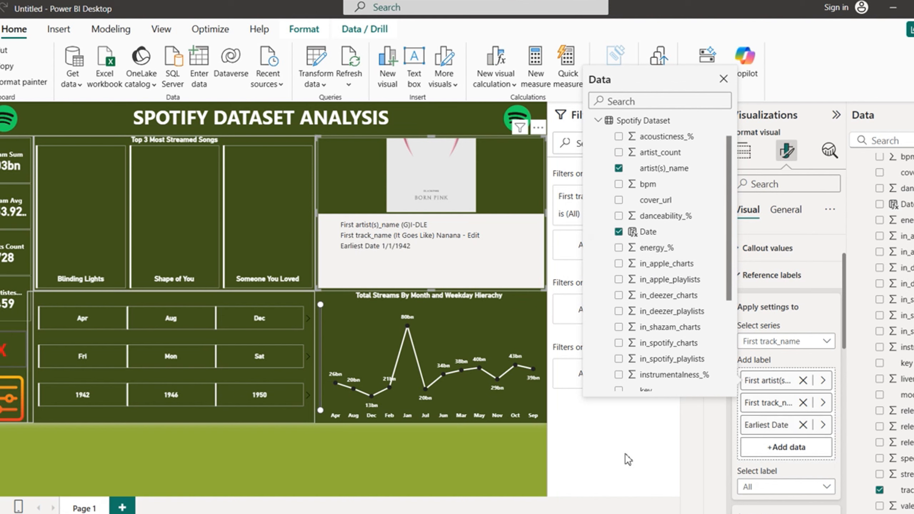
{"action": "left_click", "coordinate": [629, 460]}
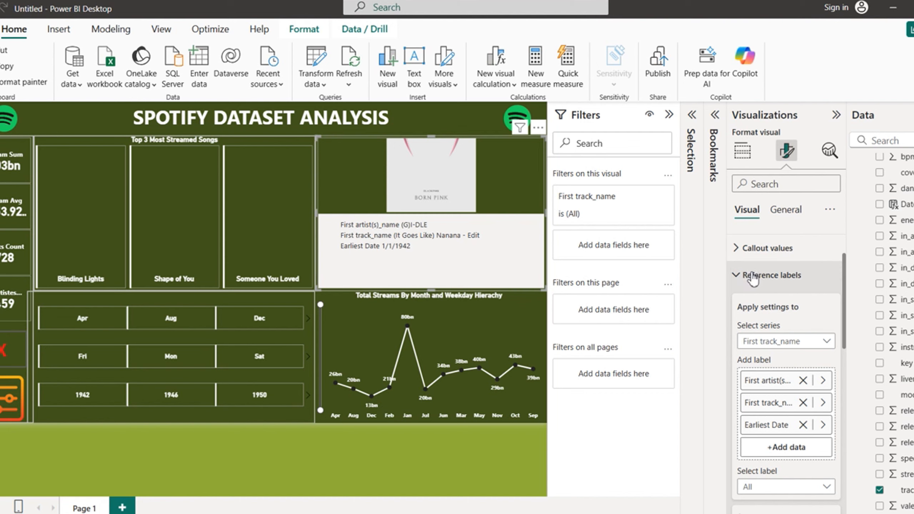
Step: Apply reference label settings to All series, keeping labels positioned below the callout
{"action": "scroll", "coordinate": [847, 303], "scroll_direction": "down", "scroll_amount": 3}
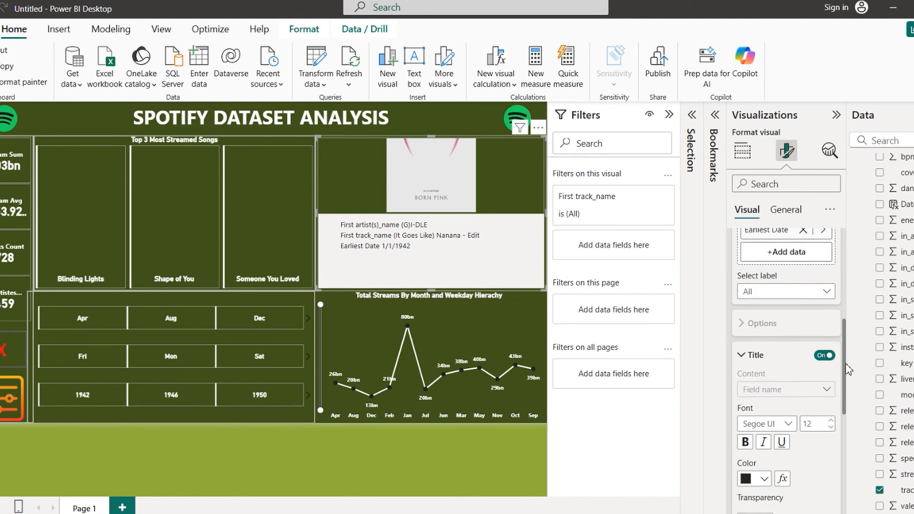
{"action": "scroll", "coordinate": [849, 301], "scroll_direction": "up", "scroll_amount": 3}
{"action": "scroll", "coordinate": [853, 299], "scroll_direction": "up", "scroll_amount": 1}
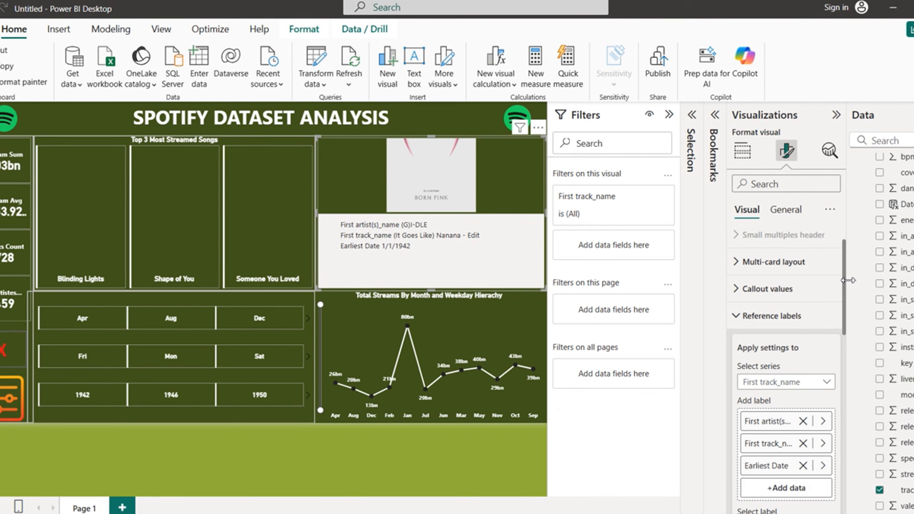
{"action": "left_click", "coordinate": [827, 384]}
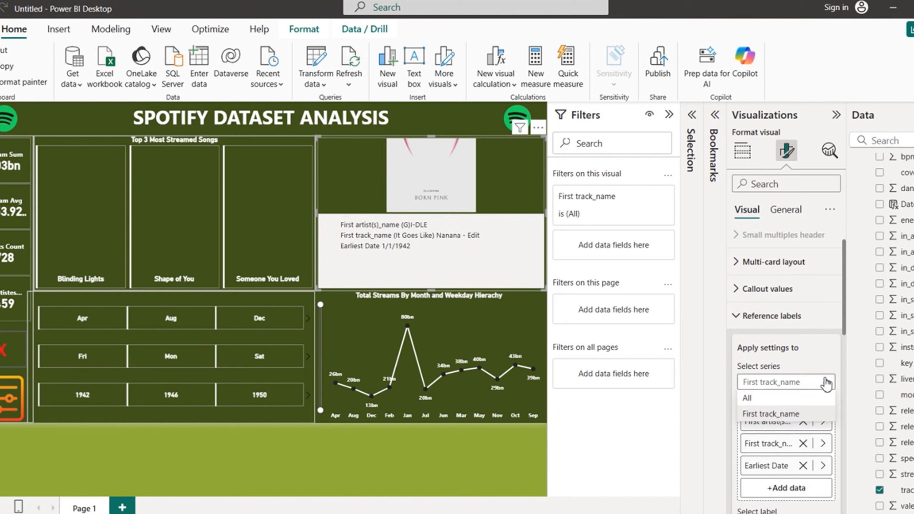
{"action": "left_click", "coordinate": [761, 396]}
{"action": "scroll", "coordinate": [844, 394], "scroll_direction": "down", "scroll_amount": 4}
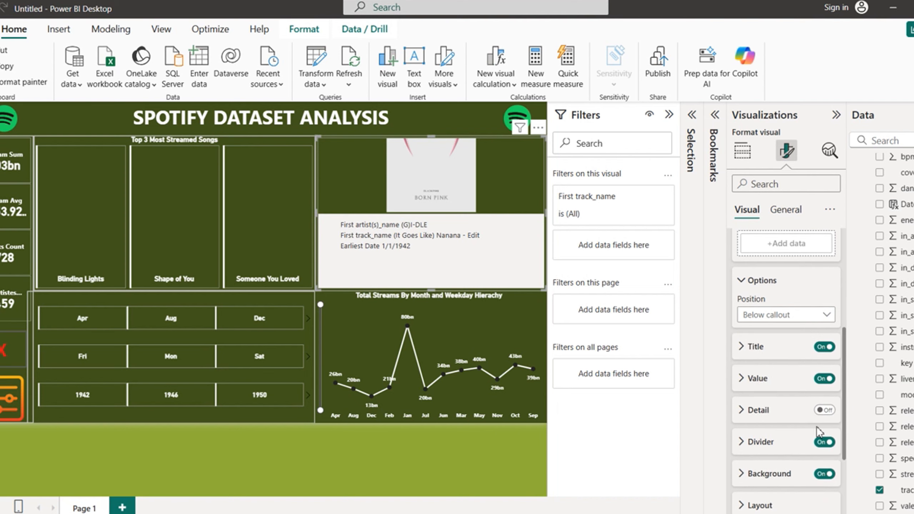
{"action": "left_click", "coordinate": [826, 316]}
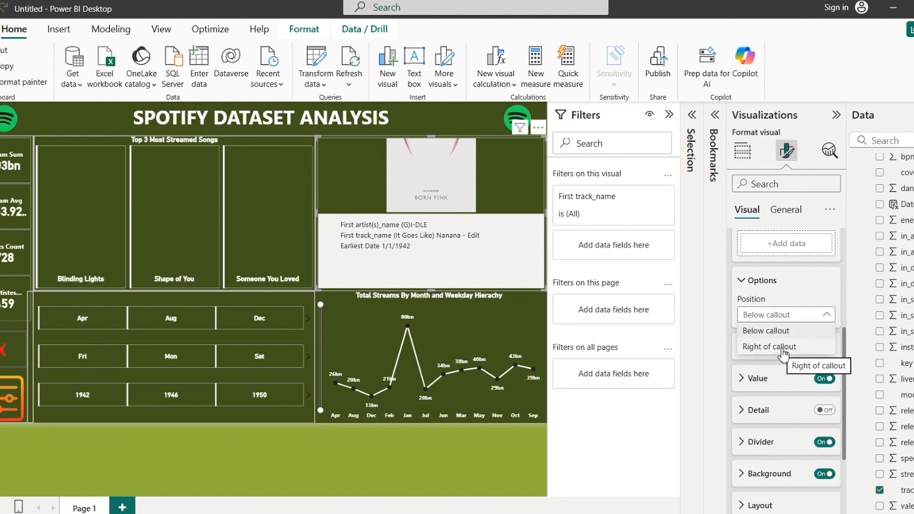
{"action": "left_click", "coordinate": [827, 316]}
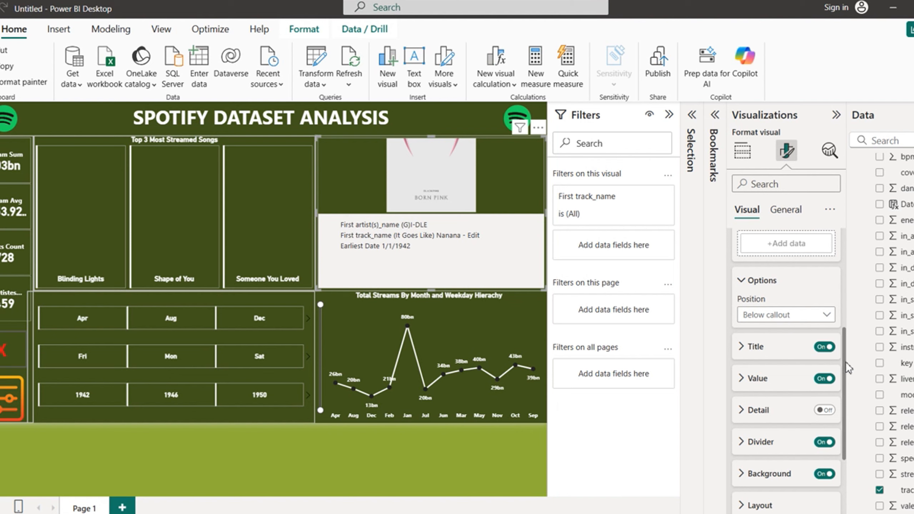
{"action": "left_click_drag", "start_coordinate": [847, 362], "coordinate": [848, 429]}
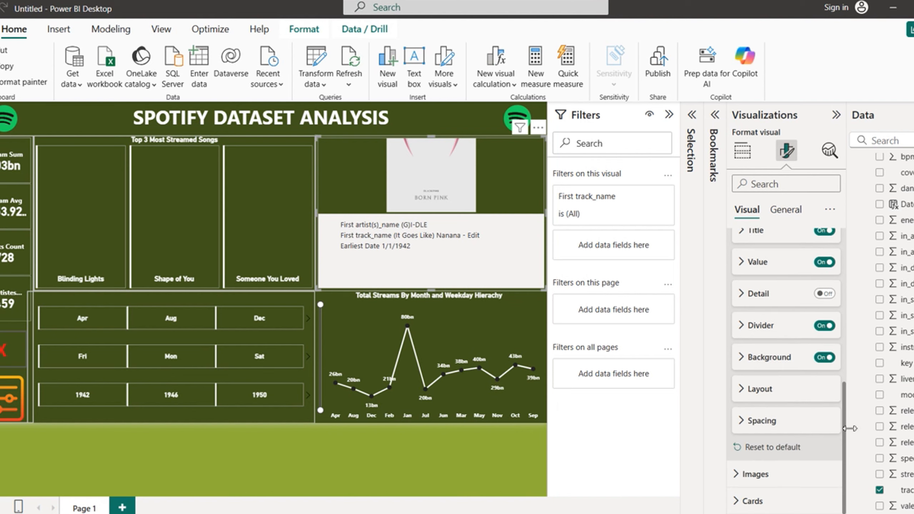
{"action": "left_click", "coordinate": [745, 399]}
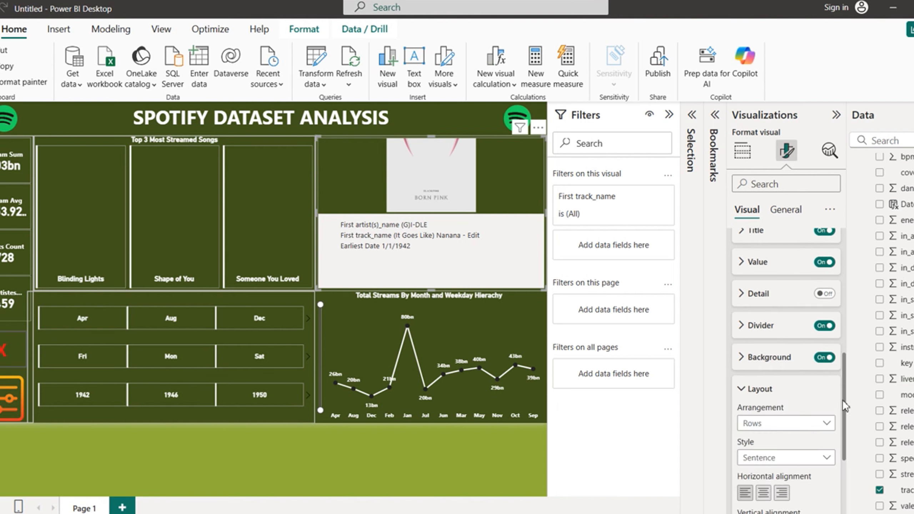
Step: Set the reference label style to Tabular with Middle vertical alignment
{"action": "left_click_drag", "start_coordinate": [846, 406], "coordinate": [847, 450]}
{"action": "left_click", "coordinate": [823, 331]}
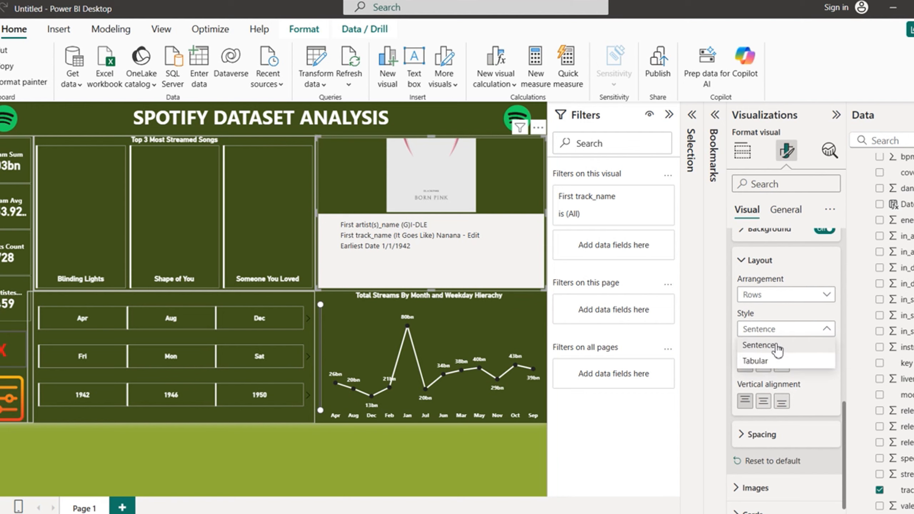
{"action": "left_click", "coordinate": [760, 361]}
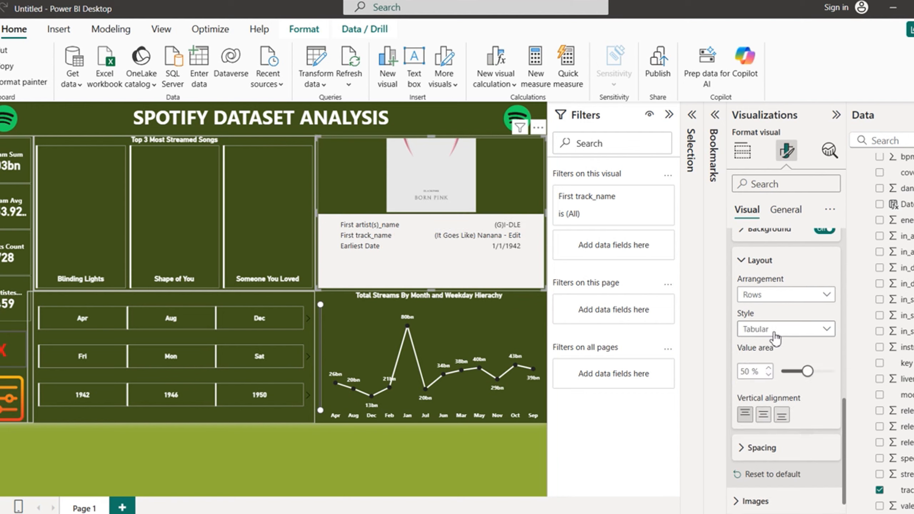
{"action": "left_click", "coordinate": [769, 420]}
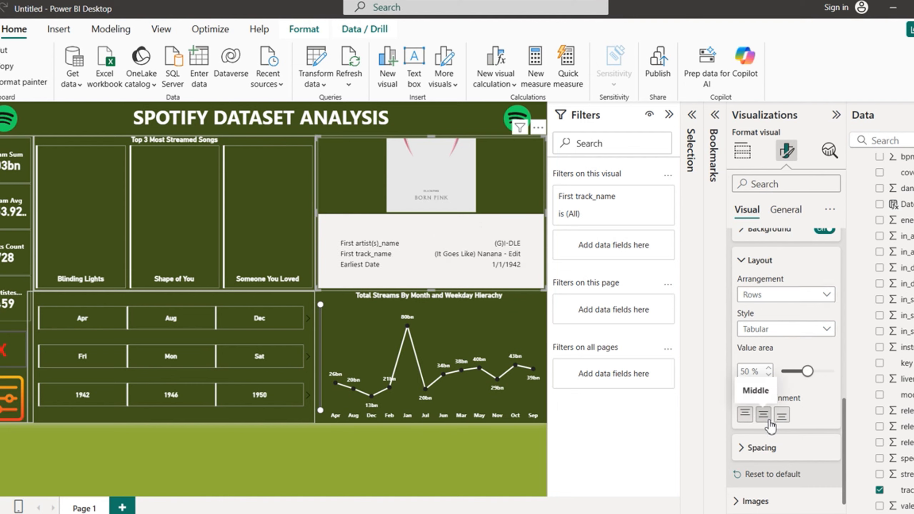
Step: Set 0 px spacing between labels, leaving outer padding at 12 px
{"action": "scroll", "coordinate": [770, 425], "scroll_direction": "down", "scroll_amount": 1}
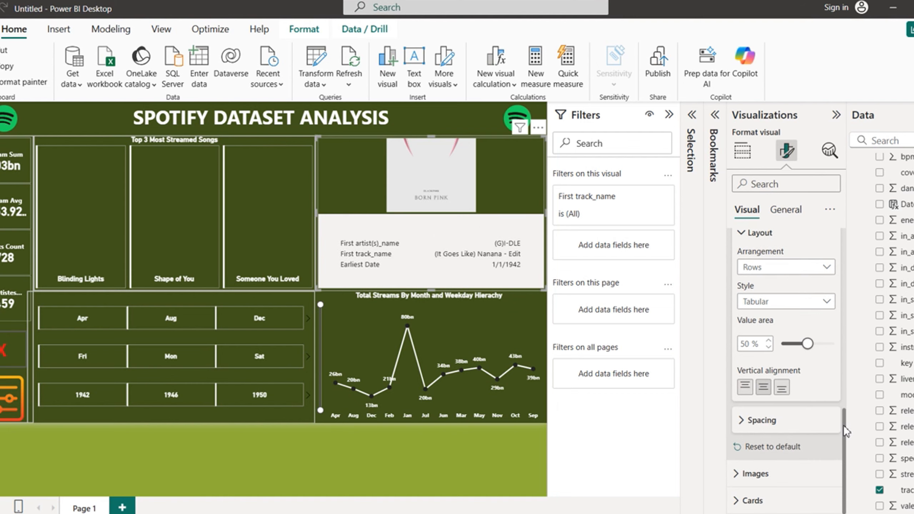
{"action": "left_click", "coordinate": [741, 420]}
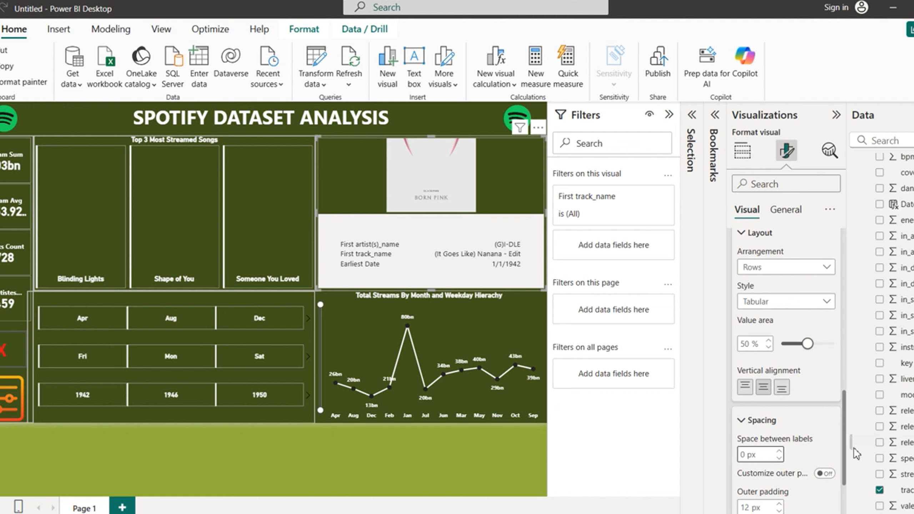
{"action": "scroll", "coordinate": [829, 463], "scroll_direction": "down", "scroll_amount": 2}
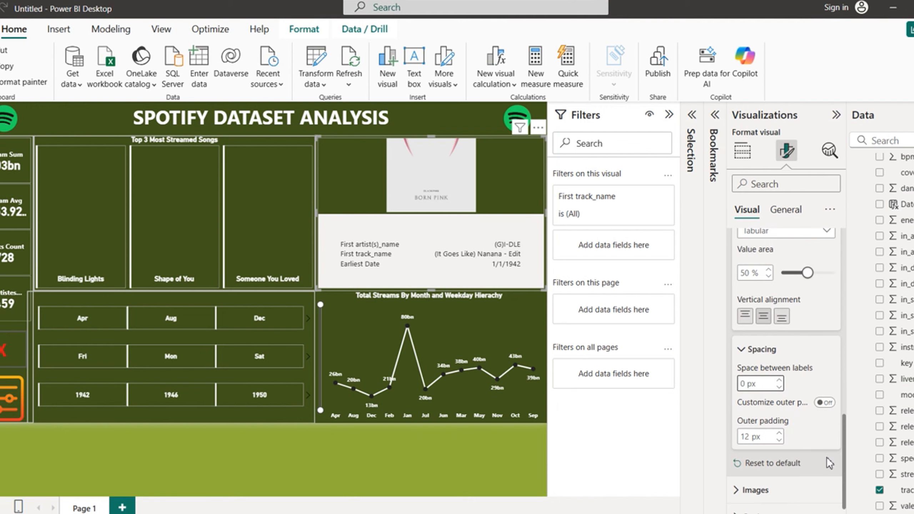
{"action": "left_click", "coordinate": [779, 441]}
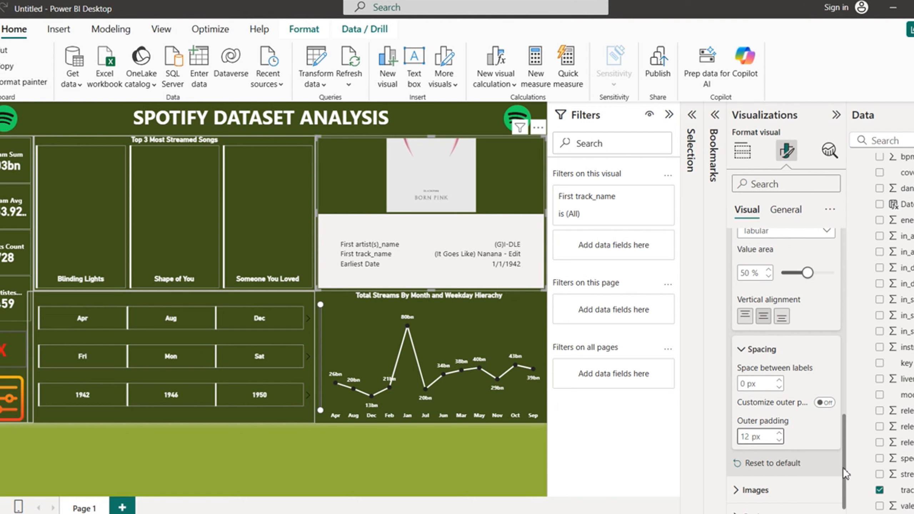
{"action": "left_click_drag", "start_coordinate": [843, 468], "coordinate": [843, 382]}
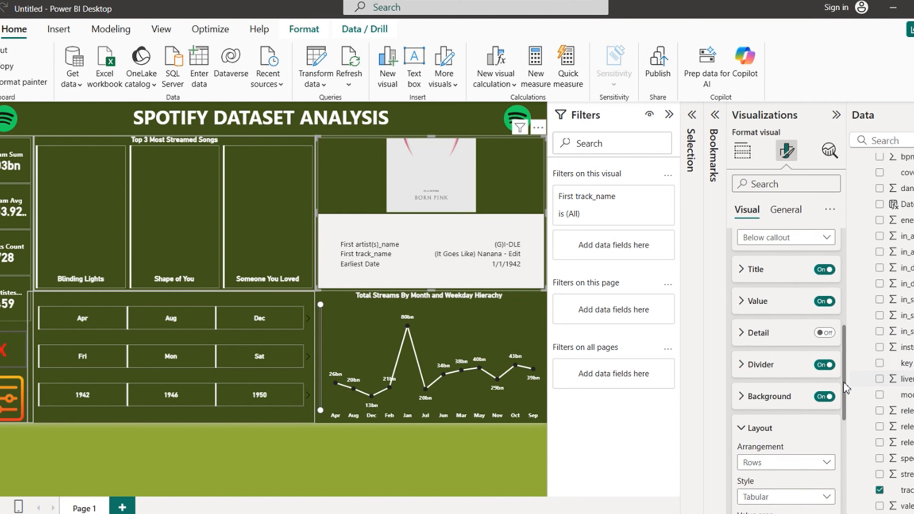
Step: Switch off the reference labels' background and divider, and set their titles to bold olive green
{"action": "left_click", "coordinate": [824, 397]}
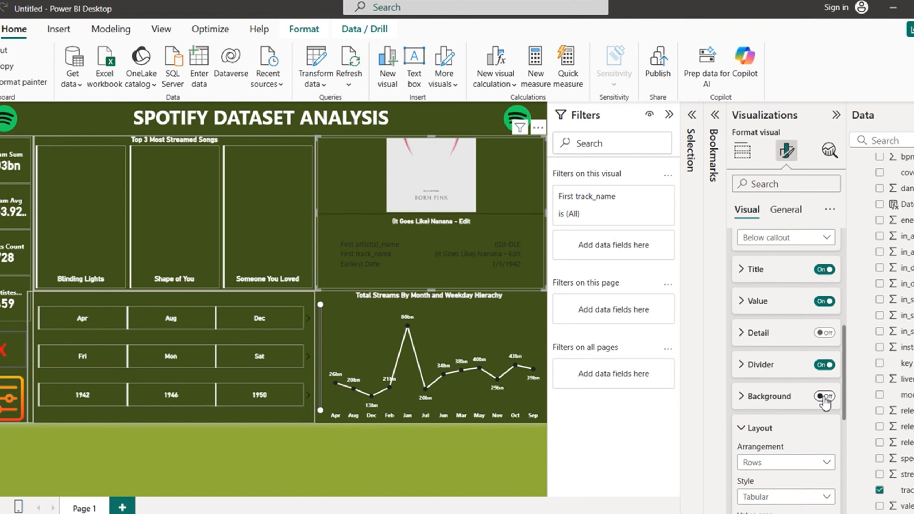
{"action": "left_click", "coordinate": [825, 365]}
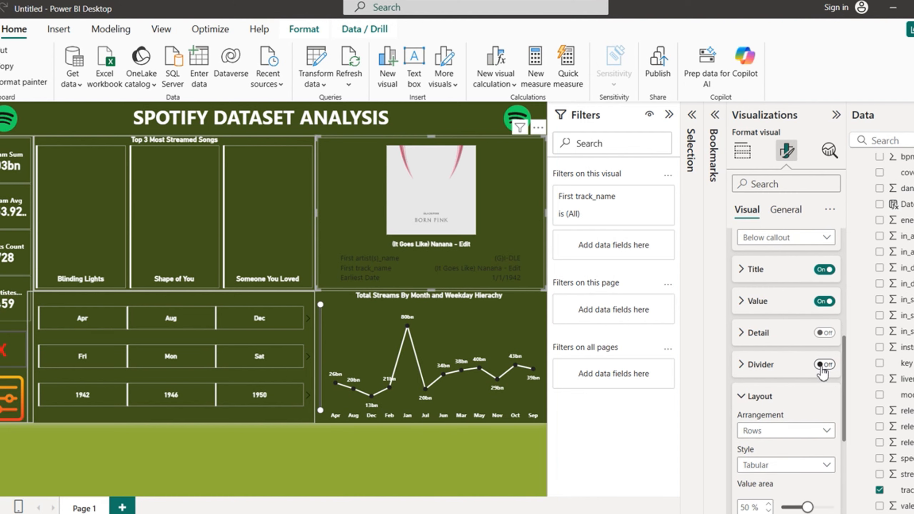
{"action": "left_click", "coordinate": [744, 279]}
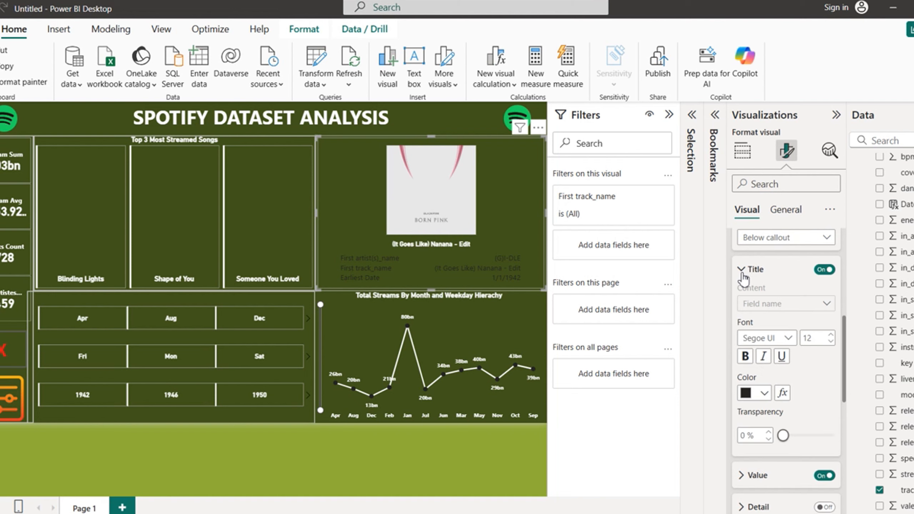
{"action": "left_click", "coordinate": [744, 358]}
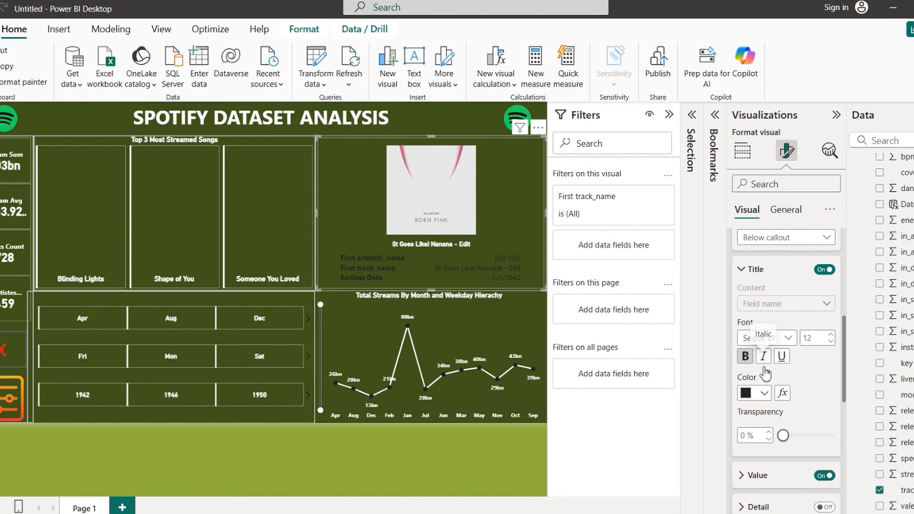
{"action": "left_click", "coordinate": [765, 393]}
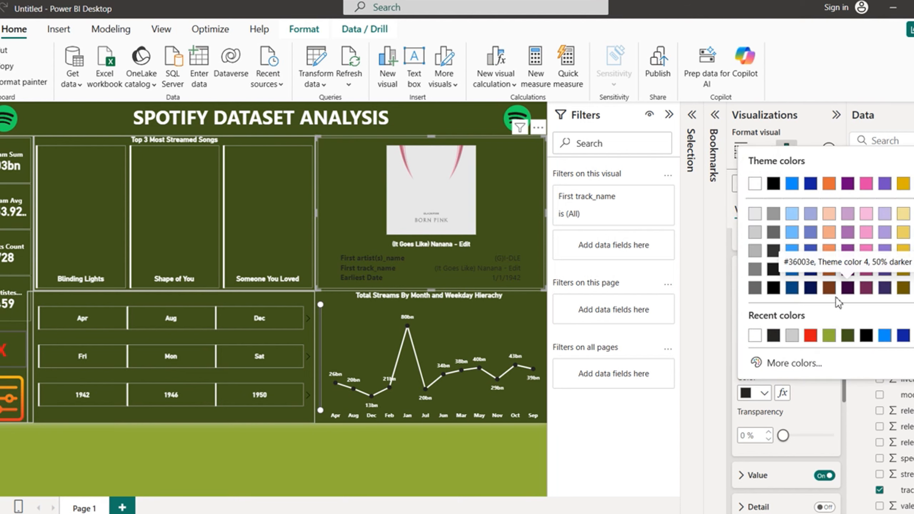
{"action": "left_click", "coordinate": [829, 336]}
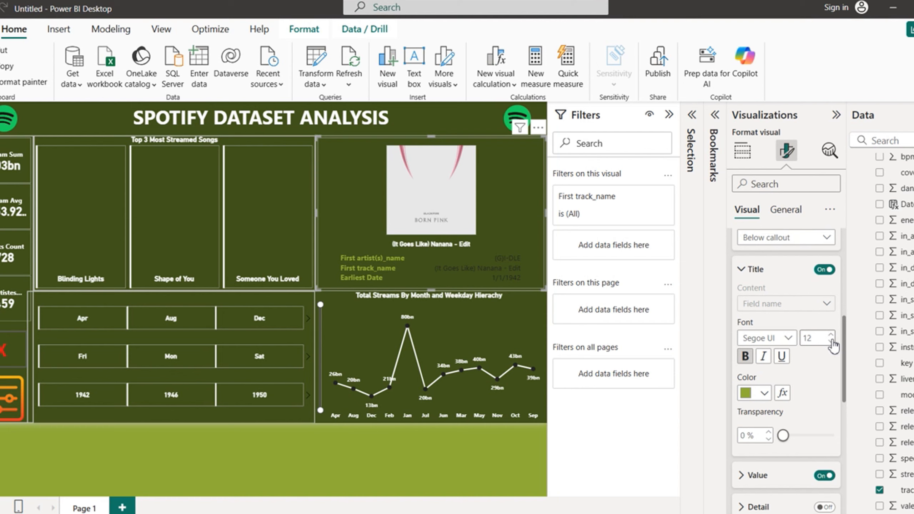
{"action": "scroll", "coordinate": [845, 353], "scroll_direction": "down", "scroll_amount": 4}
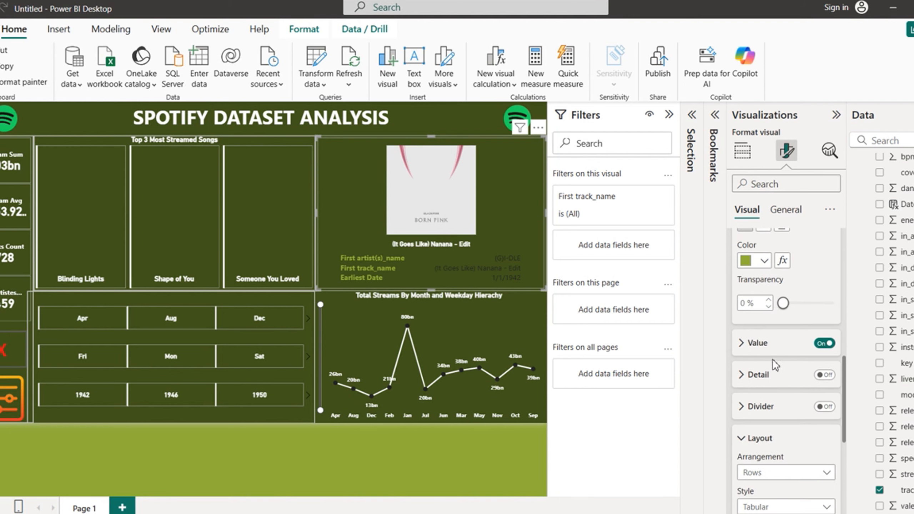
Step: Color the reference label values white, then fold away the Reference labels section
{"action": "left_click", "coordinate": [752, 343]}
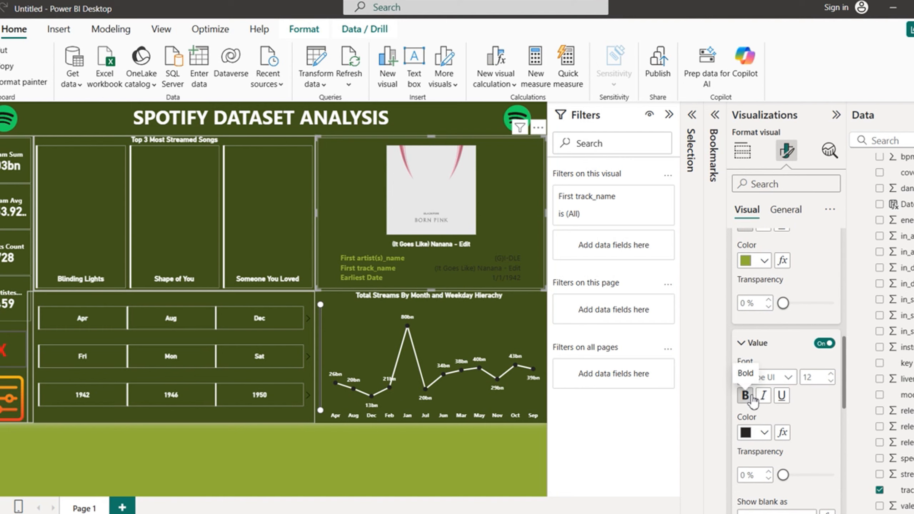
{"action": "left_click", "coordinate": [764, 432]}
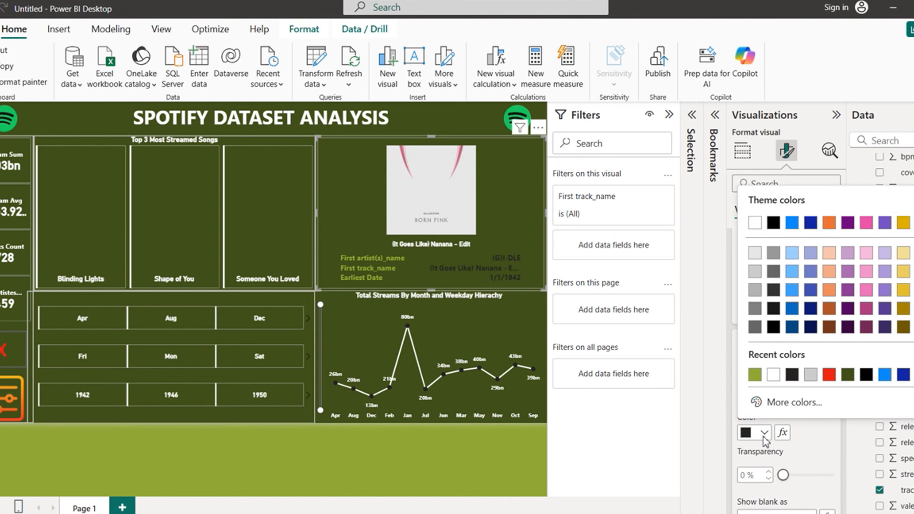
{"action": "left_click", "coordinate": [774, 375]}
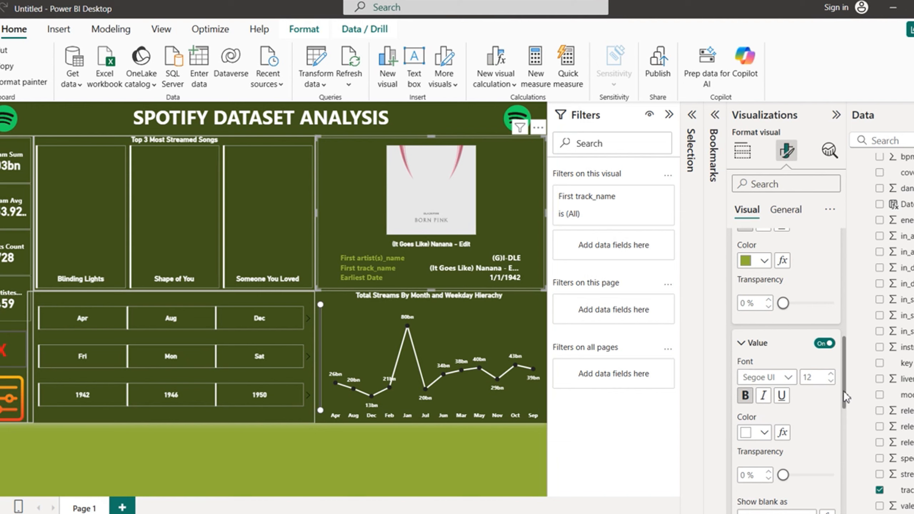
{"action": "scroll", "coordinate": [847, 430], "scroll_direction": "down", "scroll_amount": 2}
{"action": "scroll", "coordinate": [847, 430], "scroll_direction": "down", "scroll_amount": 8}
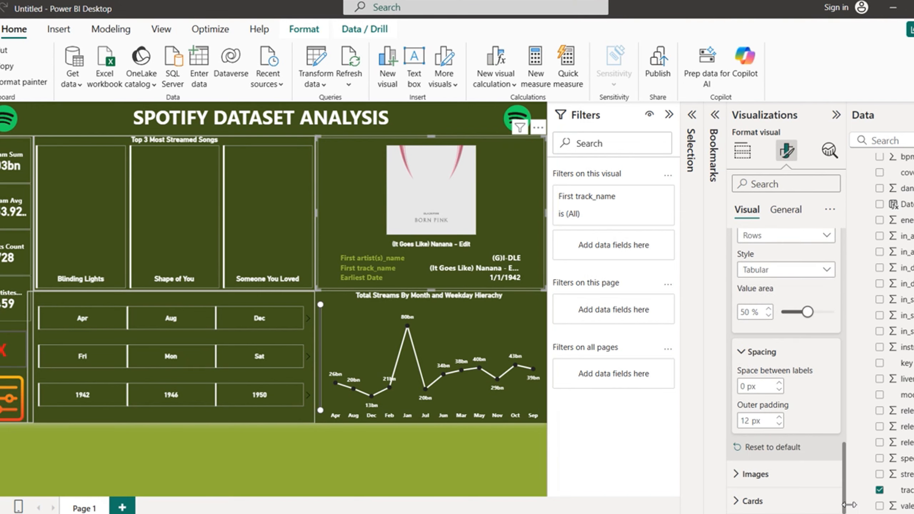
{"action": "left_click_drag", "start_coordinate": [847, 505], "coordinate": [836, 281]}
{"action": "left_click", "coordinate": [737, 351]}
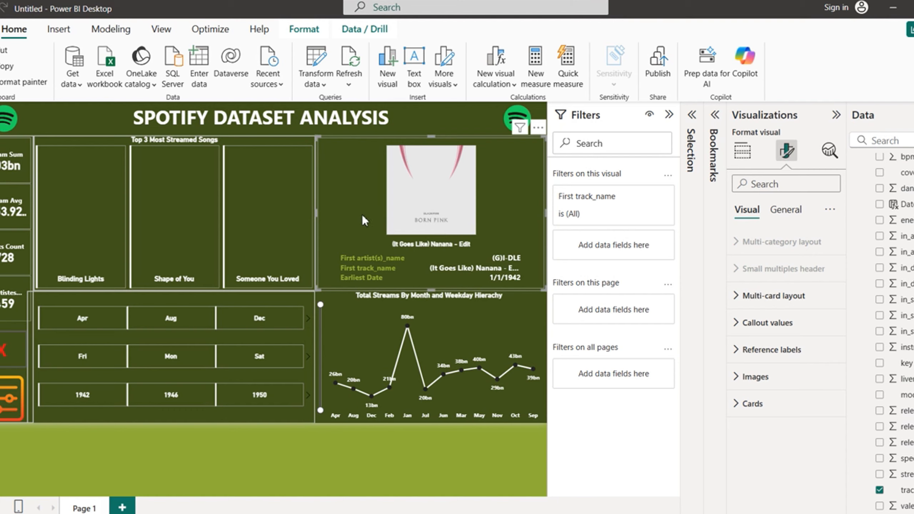
{"action": "mouse_move", "coordinate": [678, 513]}
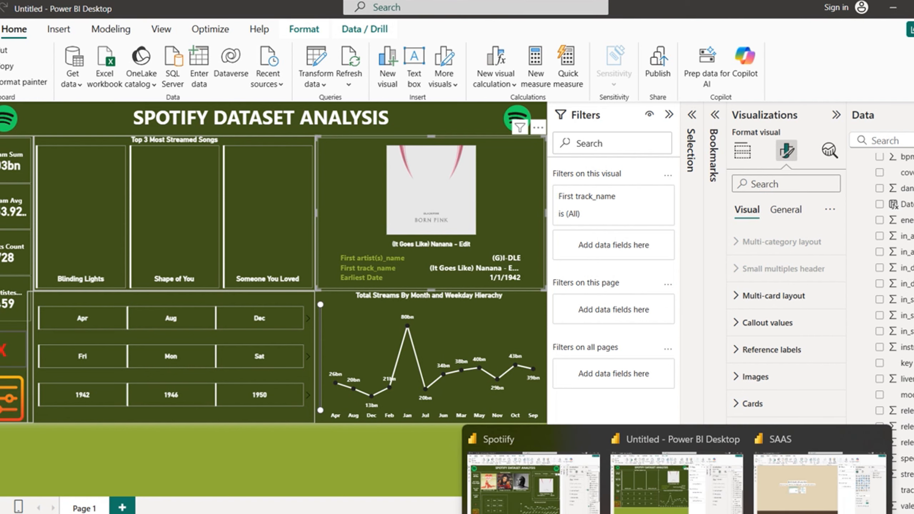
{"action": "left_click", "coordinate": [551, 506]}
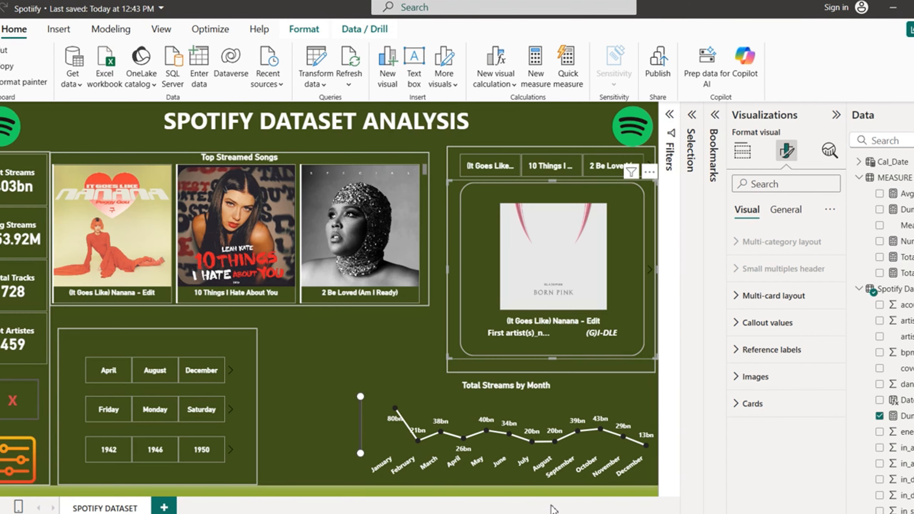
{"action": "left_click", "coordinate": [650, 269]}
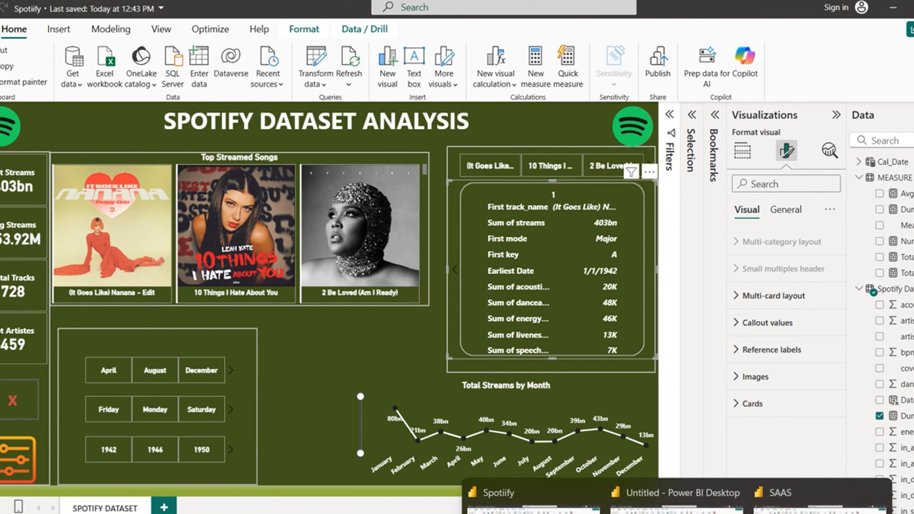
{"action": "left_click", "coordinate": [664, 502]}
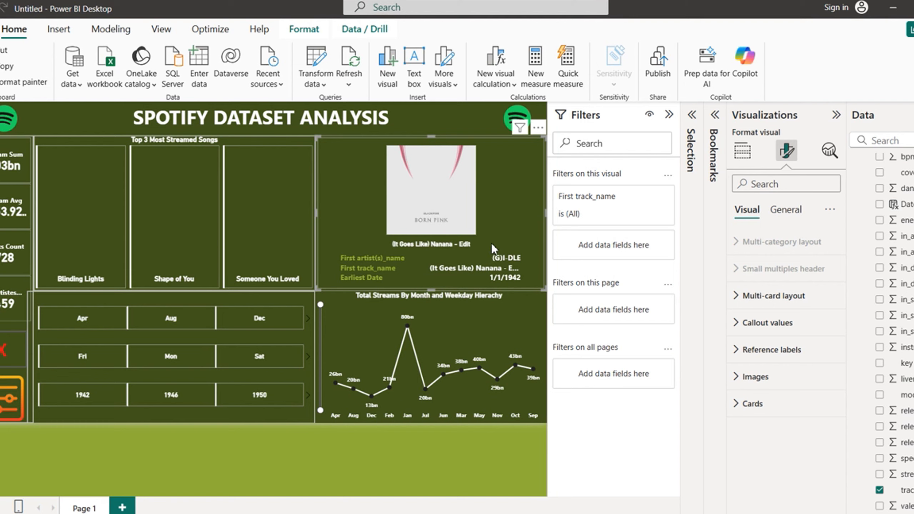
Step: Deselect the card and create a new measure from the MEASURE TABLE's context menu
{"action": "left_click", "coordinate": [741, 154]}
{"action": "left_click", "coordinate": [392, 458]}
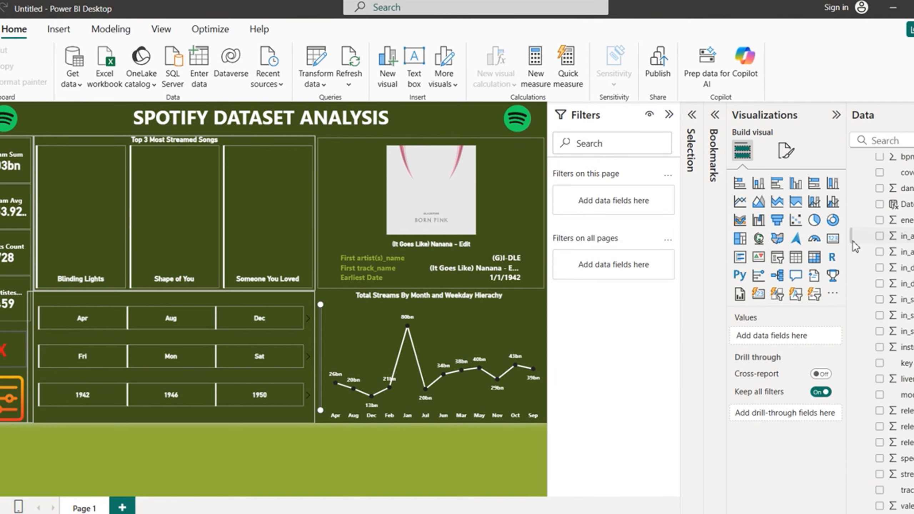
{"action": "scroll", "coordinate": [882, 306], "scroll_direction": "up", "scroll_amount": 5}
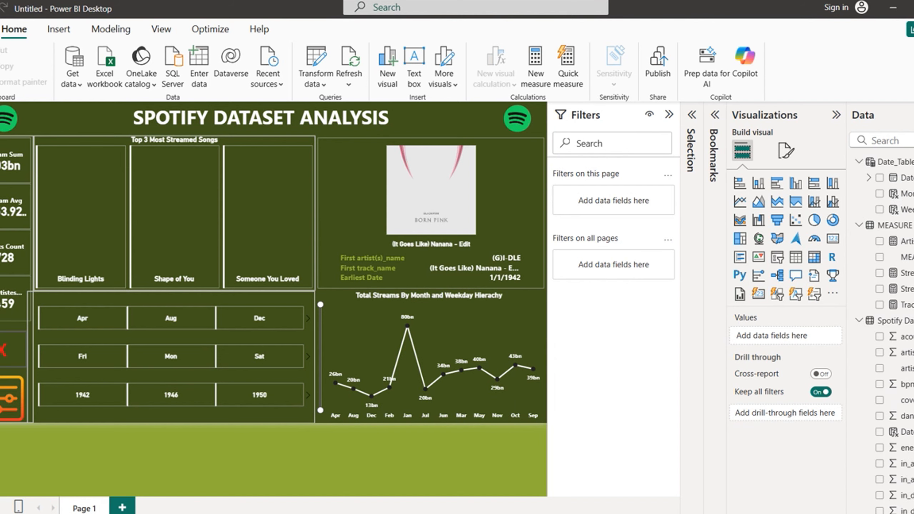
{"action": "left_click", "coordinate": [906, 227]}
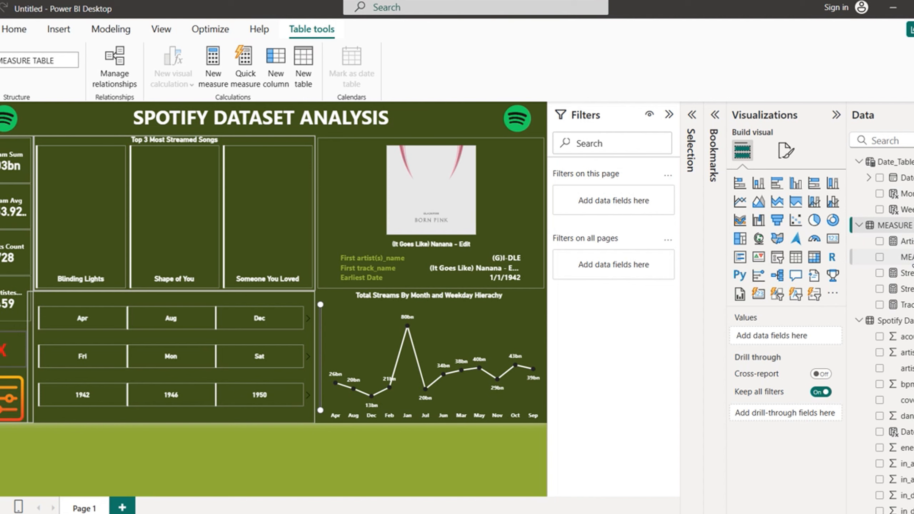
{"action": "left_click", "coordinate": [907, 257]}
{"action": "right_click", "coordinate": [908, 257]}
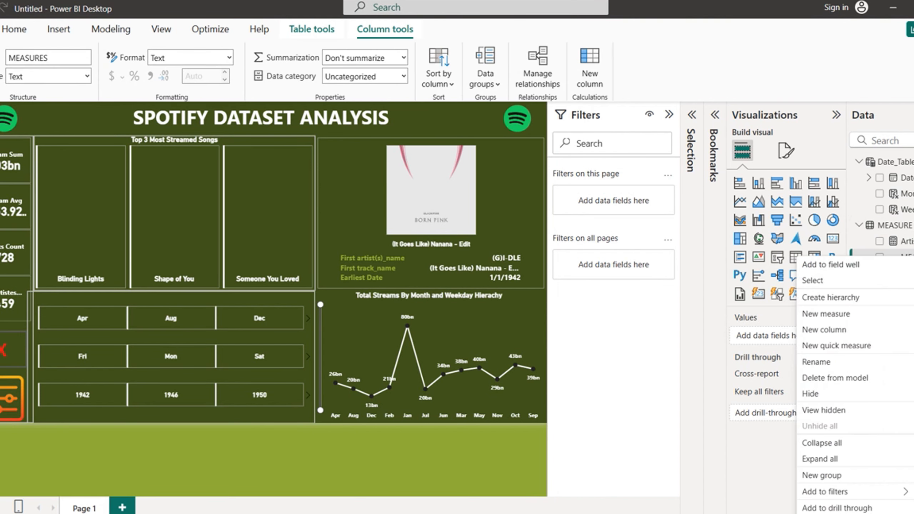
{"action": "left_click", "coordinate": [828, 316]}
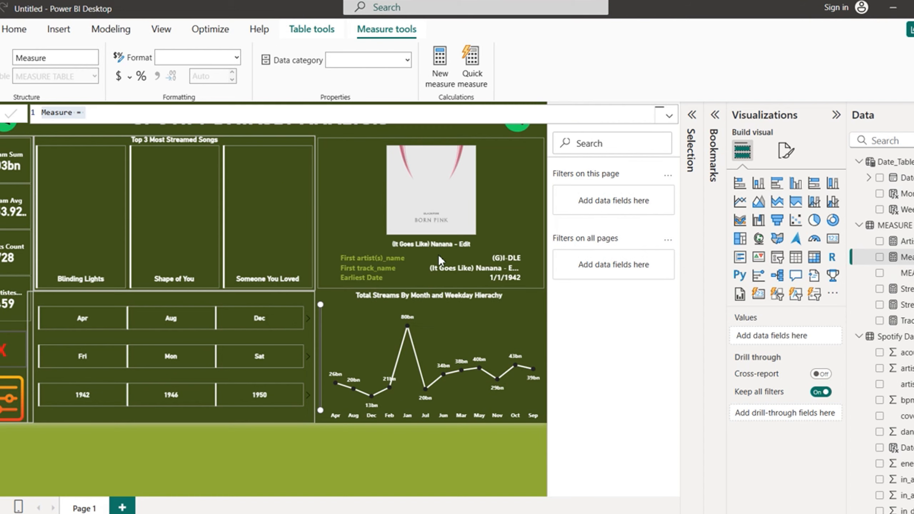
Step: Cancel the repeatedly reappearing email sign-in prompts
{"action": "left_click", "coordinate": [397, 334]}
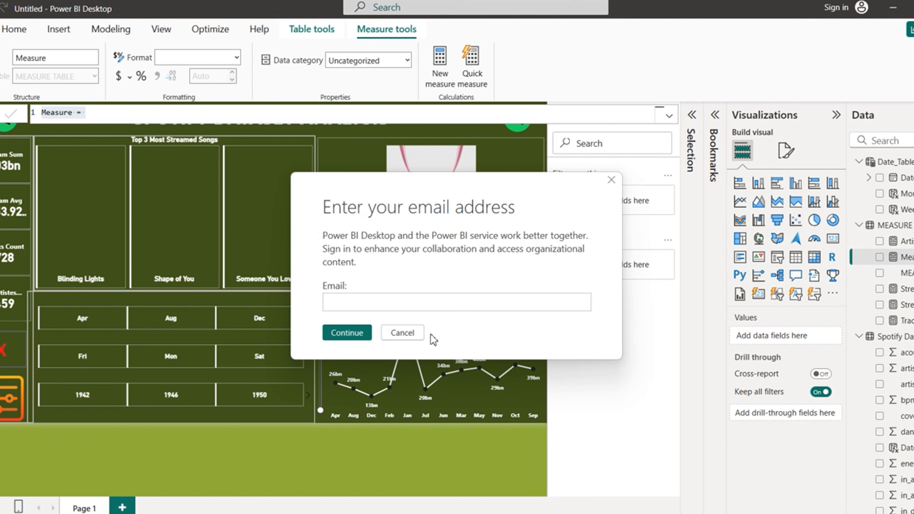
{"action": "left_click", "coordinate": [413, 335]}
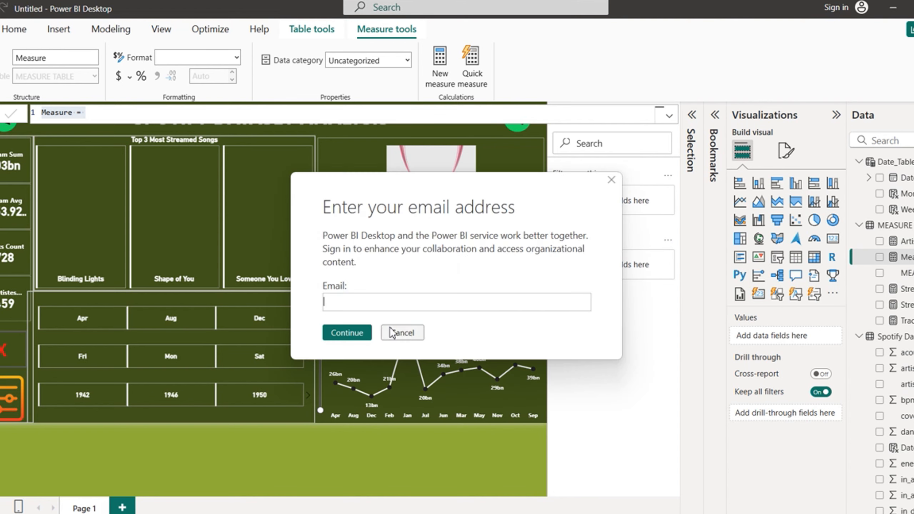
{"action": "left_click", "coordinate": [406, 335]}
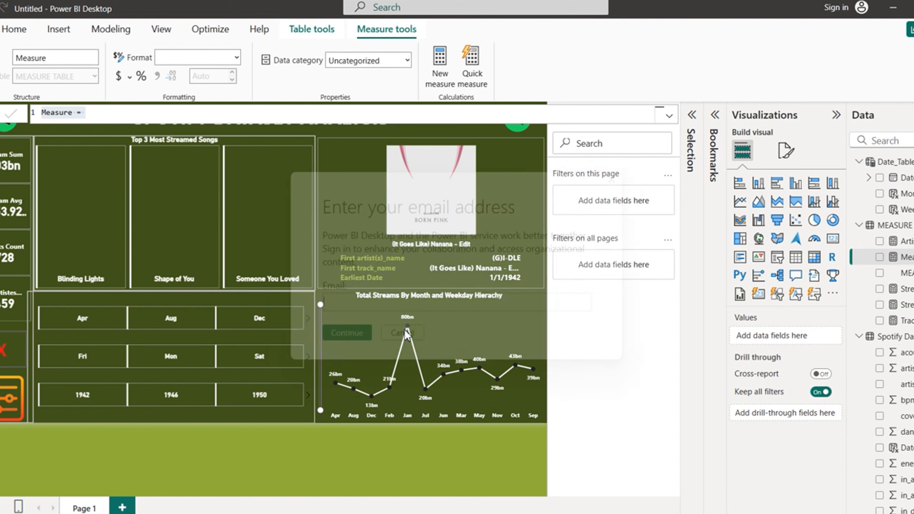
{"action": "left_click", "coordinate": [405, 332]}
{"action": "left_click", "coordinate": [405, 332]}
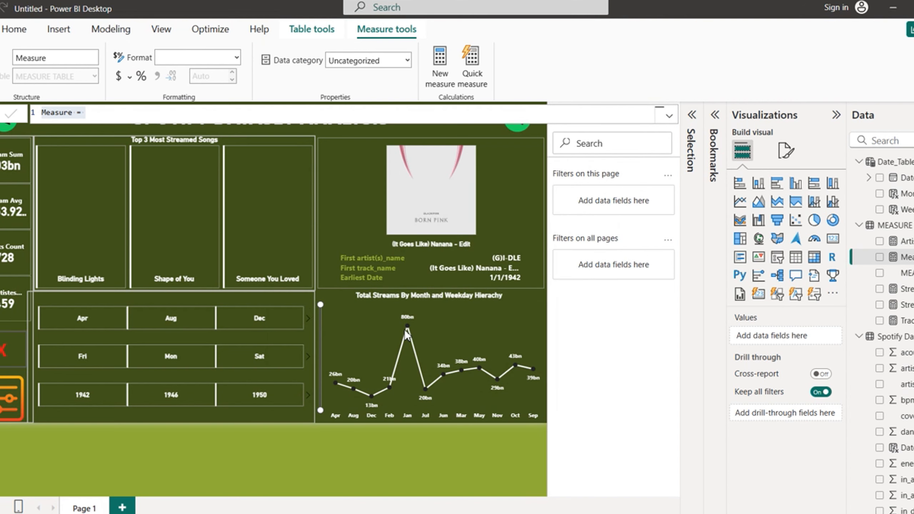
{"action": "left_click", "coordinate": [406, 333]}
{"action": "left_click", "coordinate": [407, 334]}
{"action": "left_click", "coordinate": [406, 334]}
Step: Rename the new measure to a dummy measure returning 0 and commit the formula
{"action": "left_click", "coordinate": [75, 115]}
{"action": "key", "text": "BackSpace"}
{"action": "key", "text": "BackSpace"}
{"action": "key", "text": "BackSpace"}
{"action": "key", "text": "BackSpace"}
{"action": "key", "text": "BackSpace"}
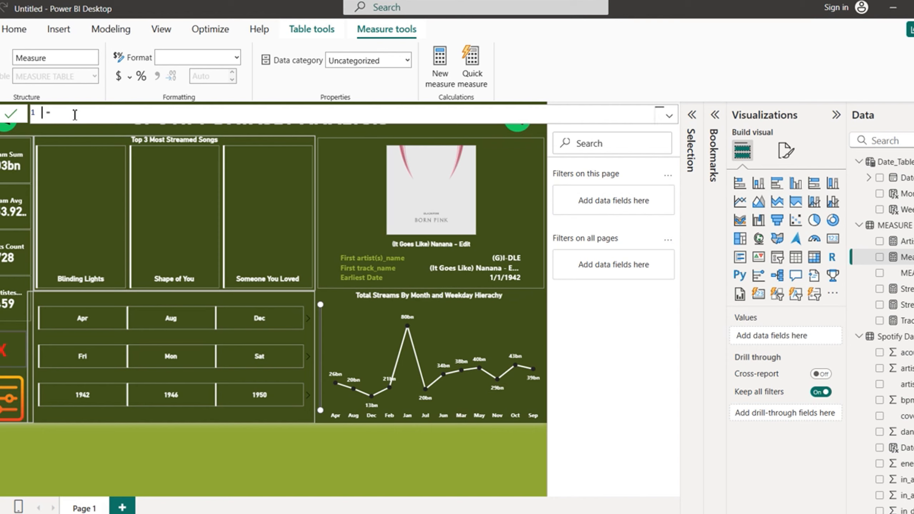
{"action": "type", "text": "eshach Dummy lol"}
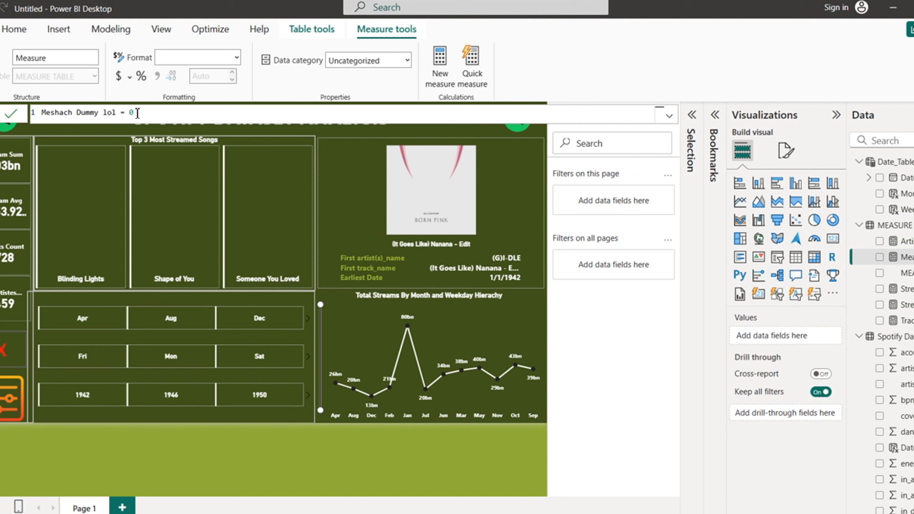
{"action": "key", "text": "Return"}
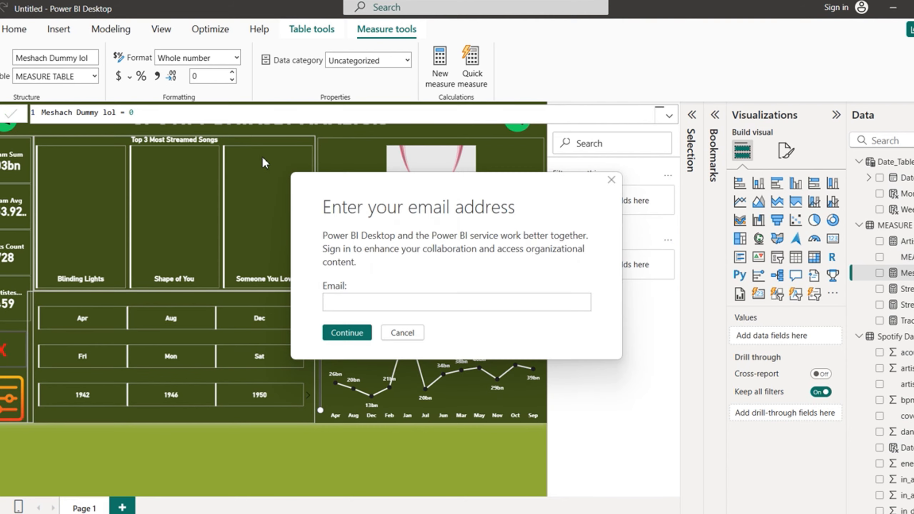
Step: Dismiss the recurring sign-in prompts and select the album-art card
{"action": "left_click", "coordinate": [403, 333]}
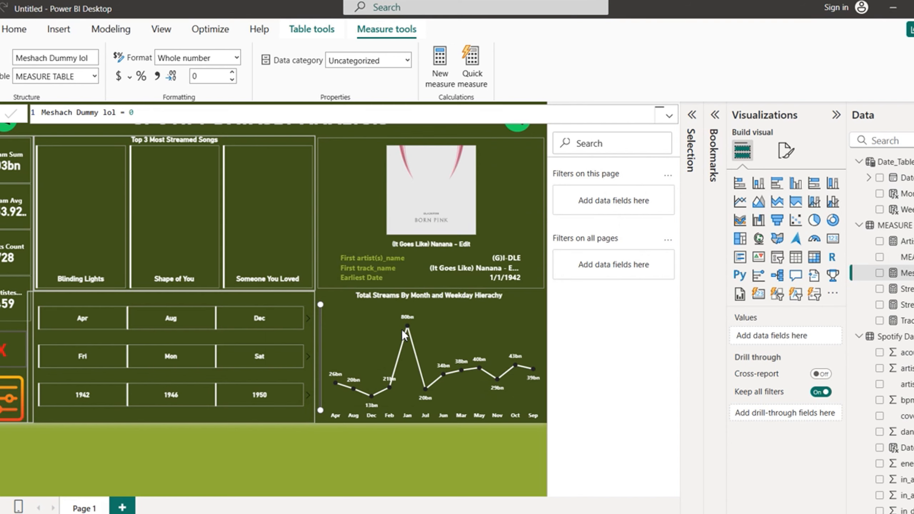
{"action": "left_click", "coordinate": [402, 331]}
{"action": "left_click", "coordinate": [403, 331]}
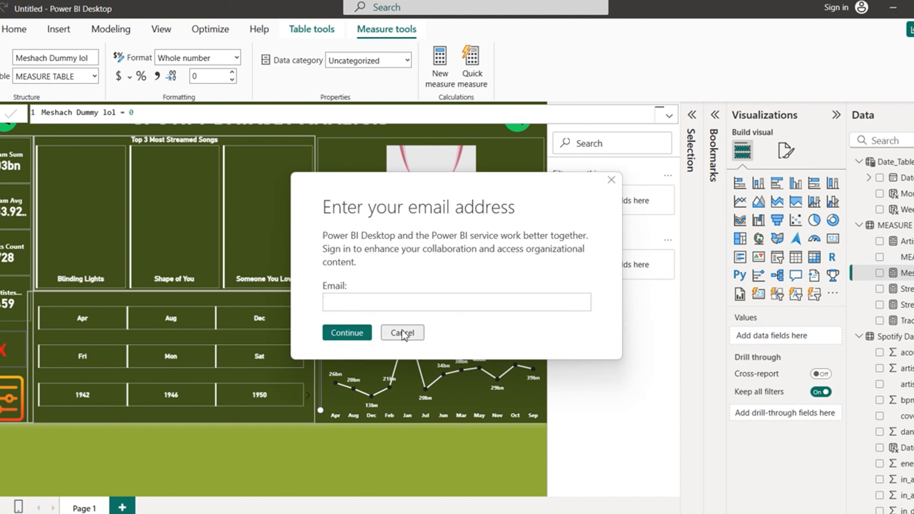
{"action": "left_click", "coordinate": [402, 329]}
{"action": "left_click", "coordinate": [401, 332]}
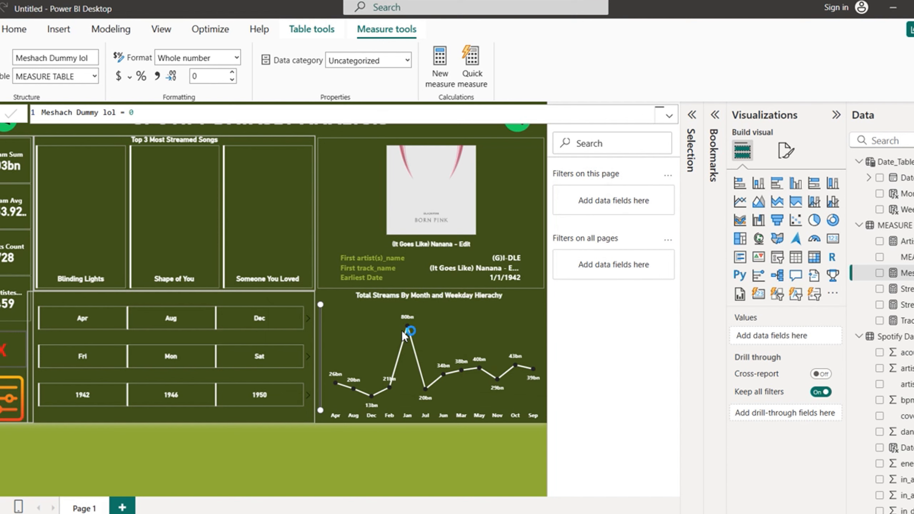
{"action": "left_click", "coordinate": [402, 333]}
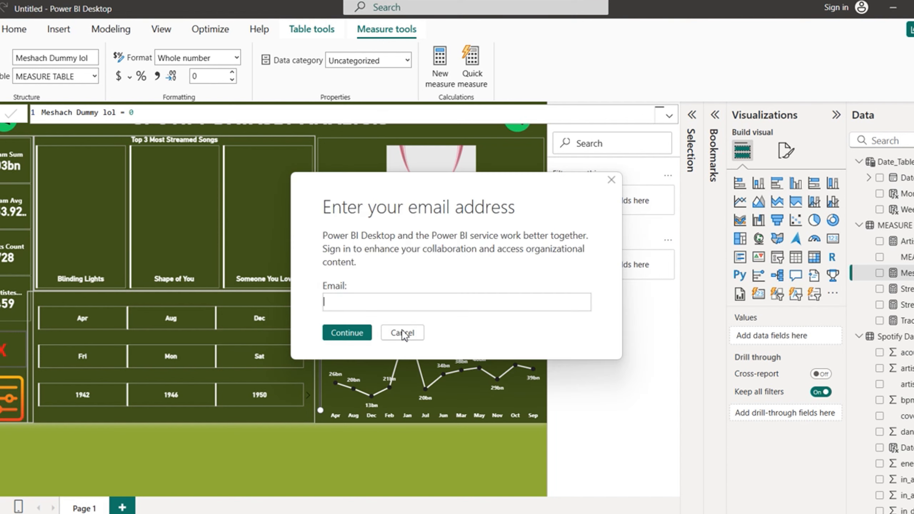
{"action": "left_click", "coordinate": [402, 332]}
{"action": "left_click", "coordinate": [403, 331]}
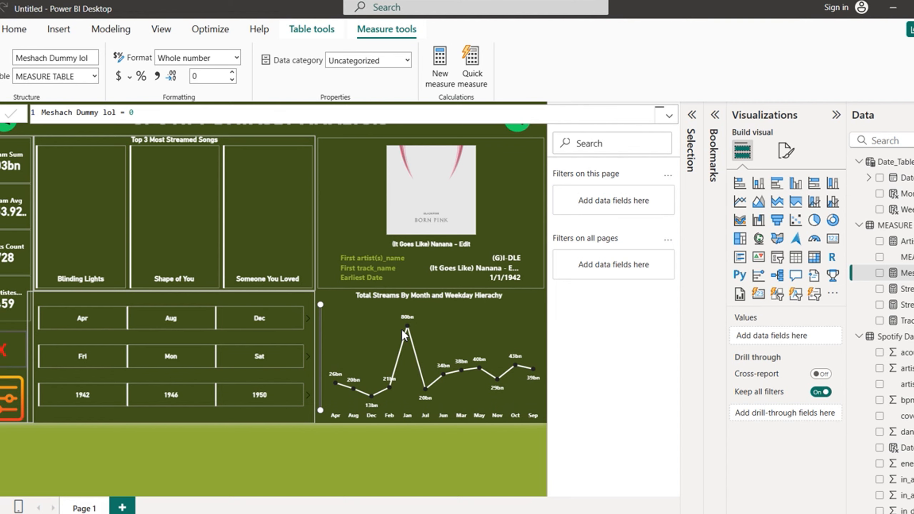
{"action": "left_click", "coordinate": [502, 181]}
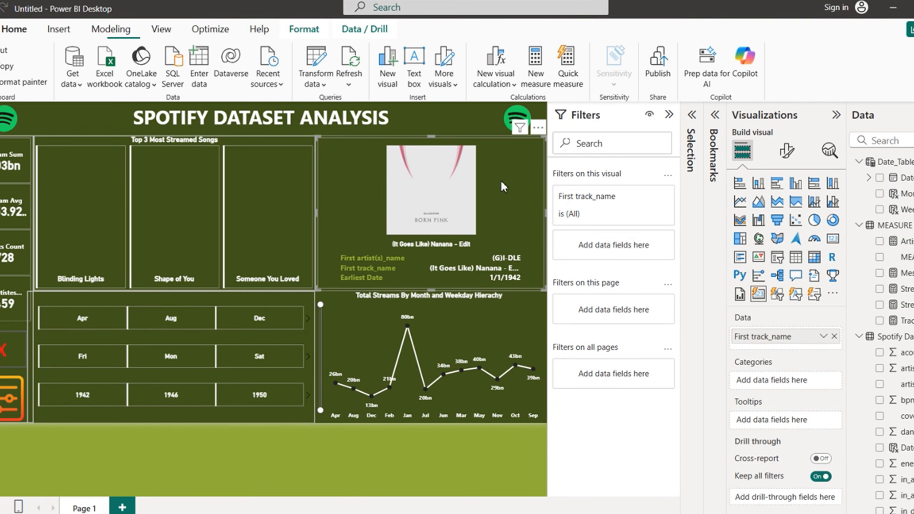
Step: Tick the dummy measure so it joins First track_name in the album card's Data well
{"action": "left_click", "coordinate": [880, 274]}
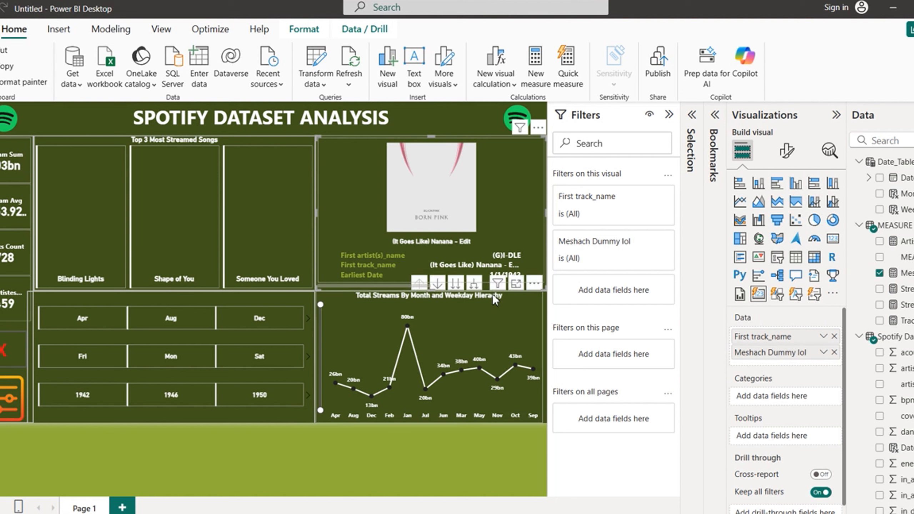
{"action": "mouse_move", "coordinate": [391, 286]}
{"action": "left_mouse_down"}
{"action": "mouse_move", "coordinate": [515, 286]}
{"action": "mouse_move", "coordinate": [382, 286]}
{"action": "mouse_move", "coordinate": [518, 281]}
{"action": "mouse_move", "coordinate": [377, 291]}
{"action": "mouse_move", "coordinate": [385, 290]}
{"action": "left_mouse_up"}
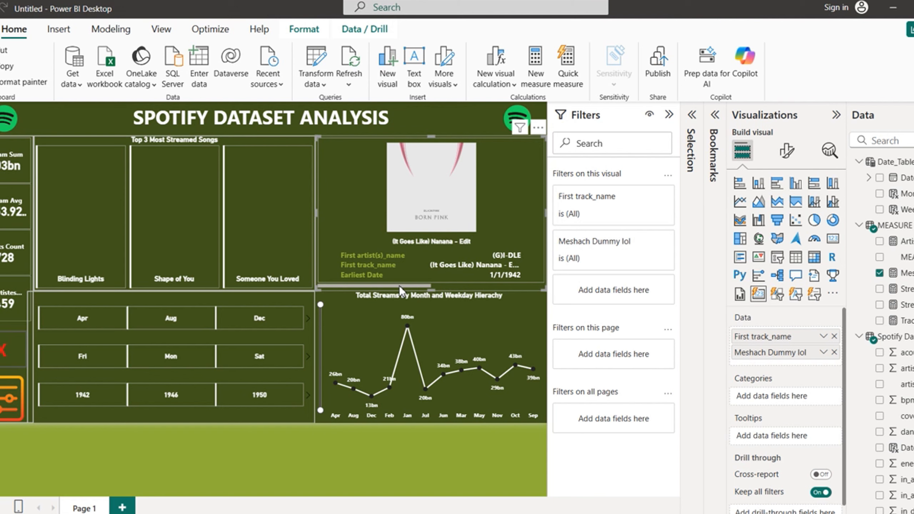
Step: Set the card's multi-card overflow style to Paginated and preview its second page showing 0
{"action": "left_click", "coordinate": [787, 151]}
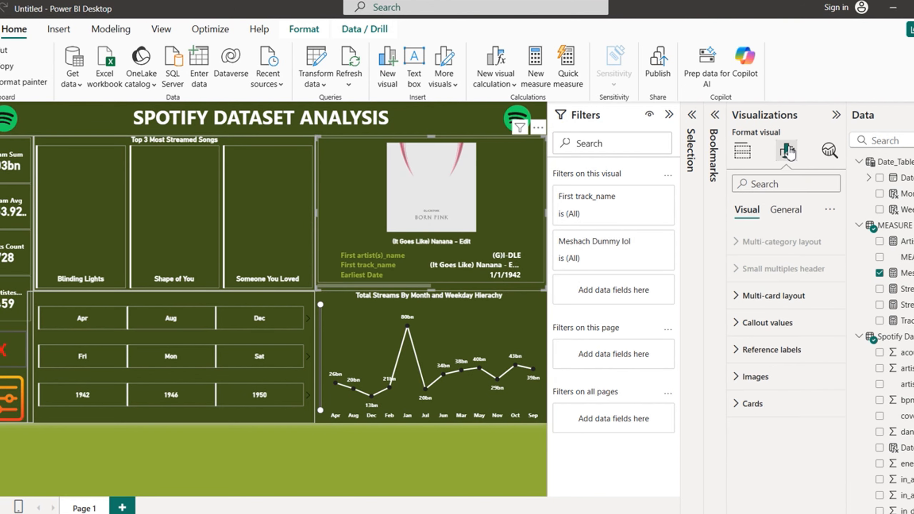
{"action": "left_click", "coordinate": [739, 305]}
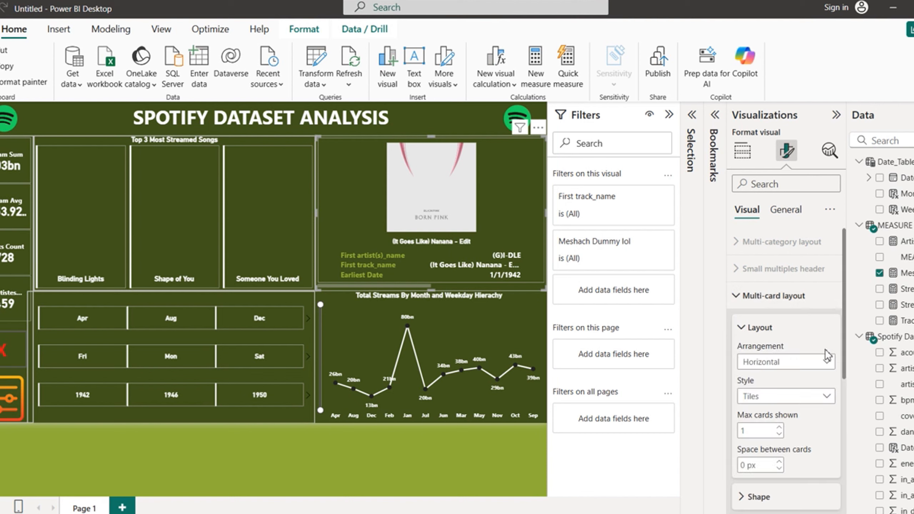
{"action": "left_click_drag", "start_coordinate": [846, 349], "coordinate": [844, 485]}
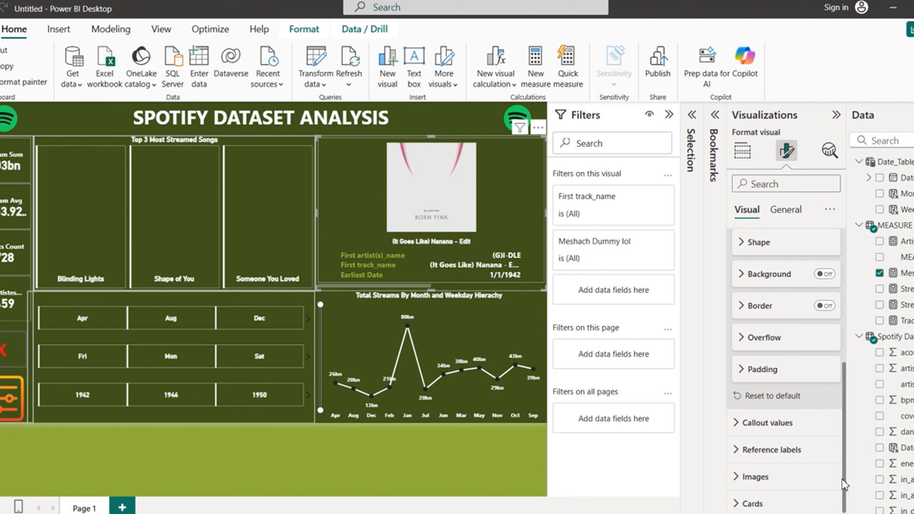
{"action": "left_click", "coordinate": [742, 339]}
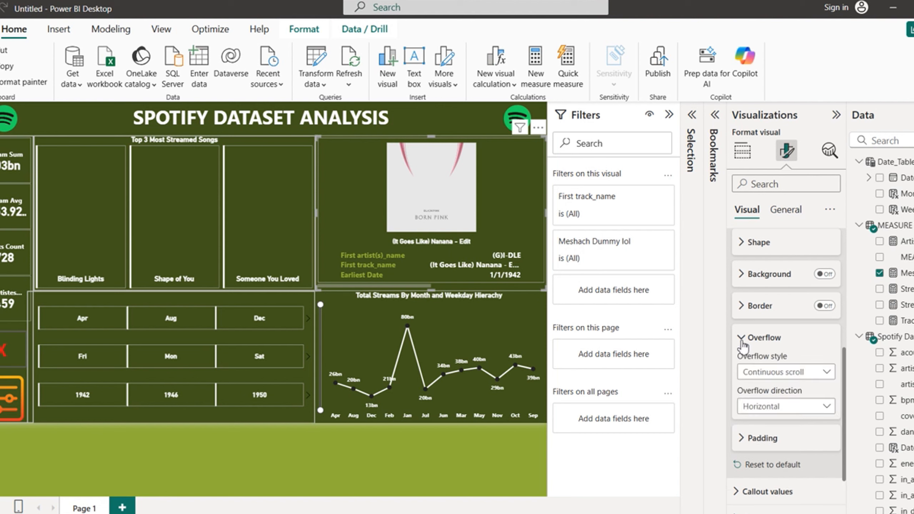
{"action": "left_click", "coordinate": [829, 374]}
{"action": "left_click", "coordinate": [784, 404]}
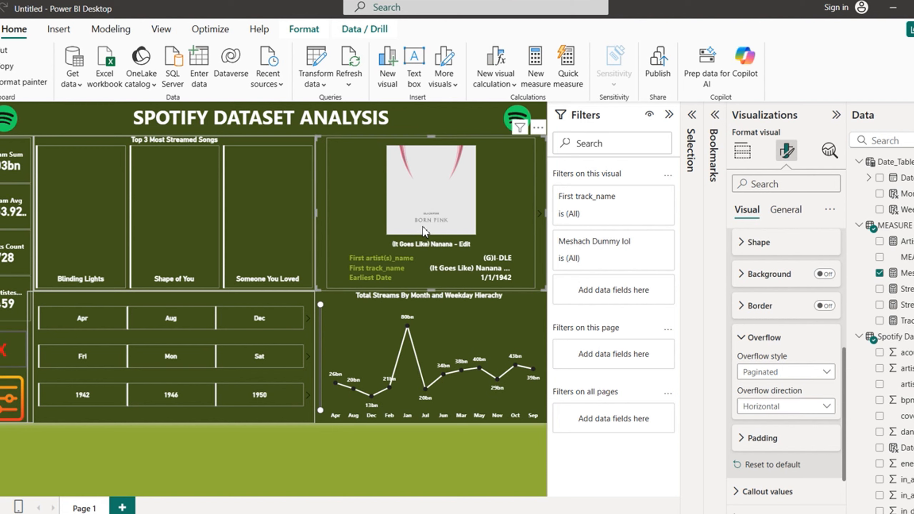
{"action": "left_click", "coordinate": [540, 216]}
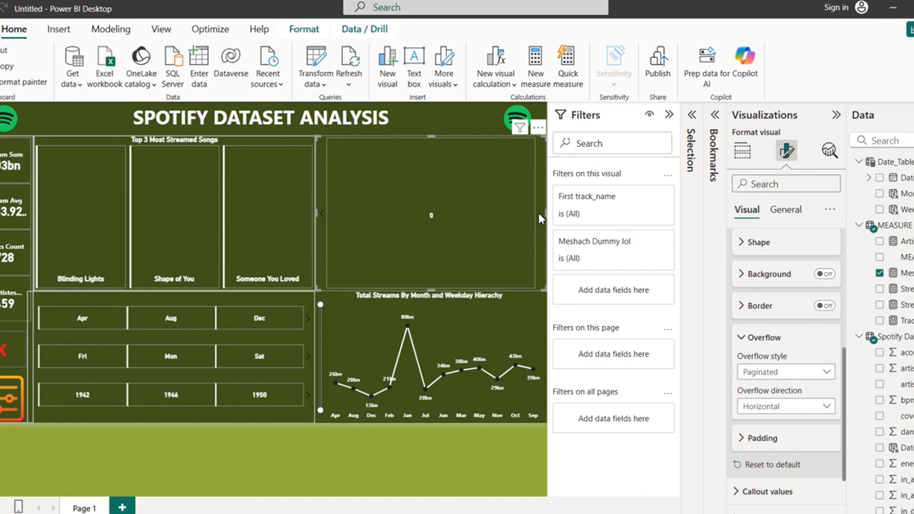
{"action": "left_click", "coordinate": [325, 218]}
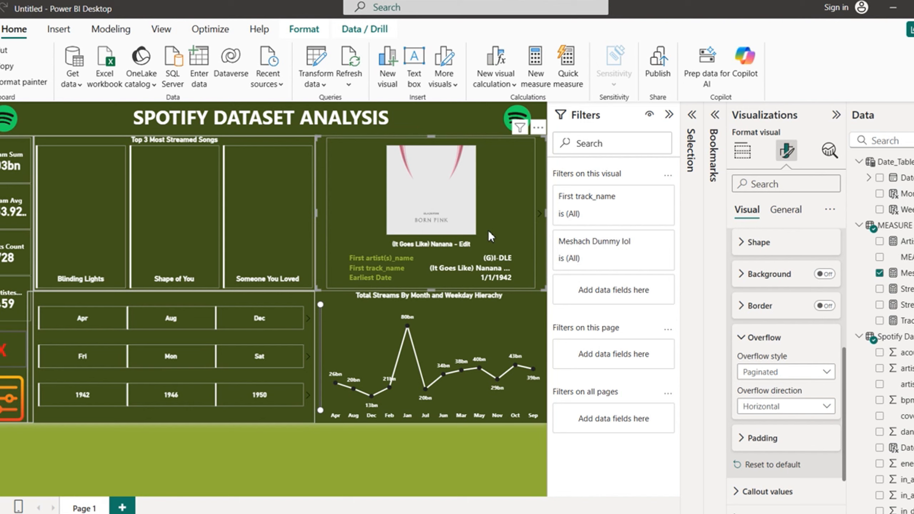
Step: Collapse the Border and Multi-card layout sections of the card's formatting
{"action": "left_click", "coordinate": [744, 312]}
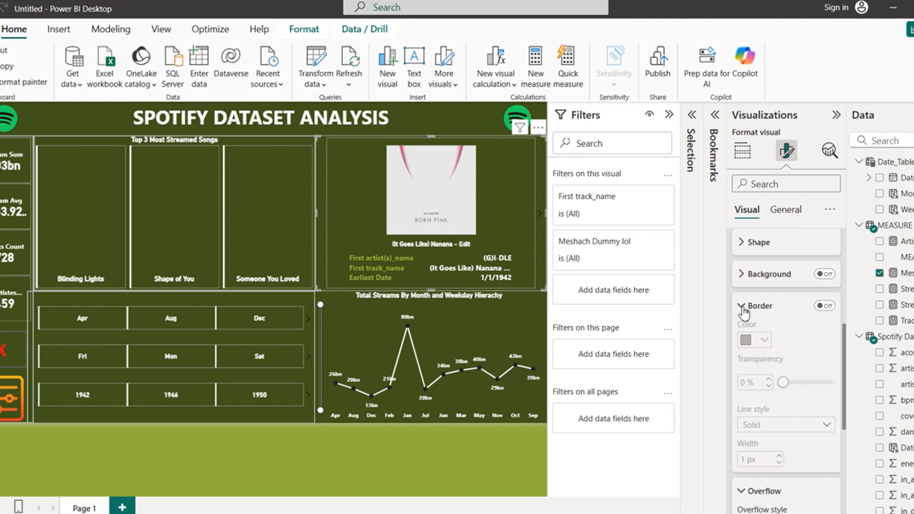
{"action": "left_click", "coordinate": [744, 309]}
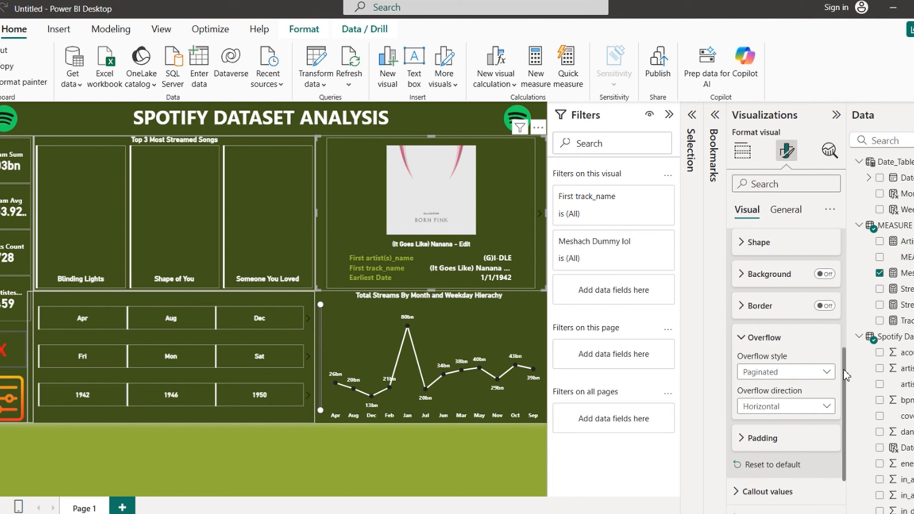
{"action": "left_click_drag", "start_coordinate": [842, 378], "coordinate": [845, 260]}
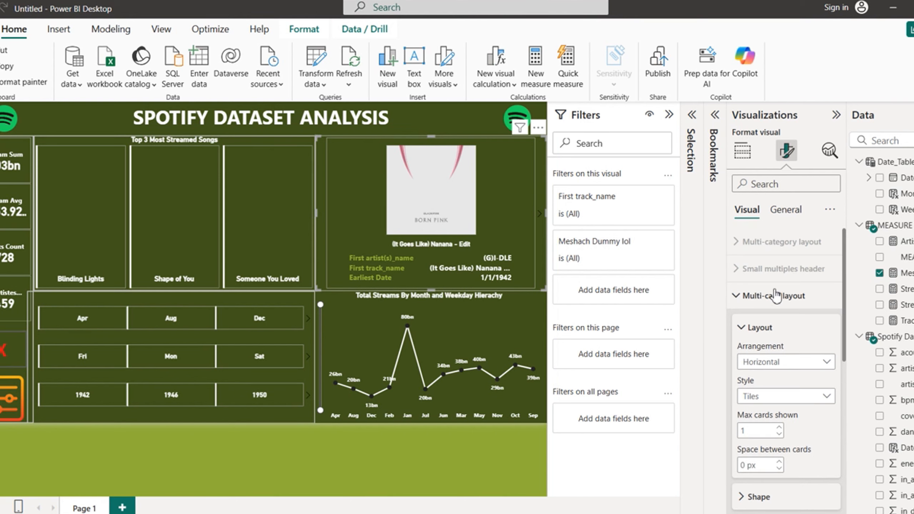
{"action": "left_click", "coordinate": [739, 297]}
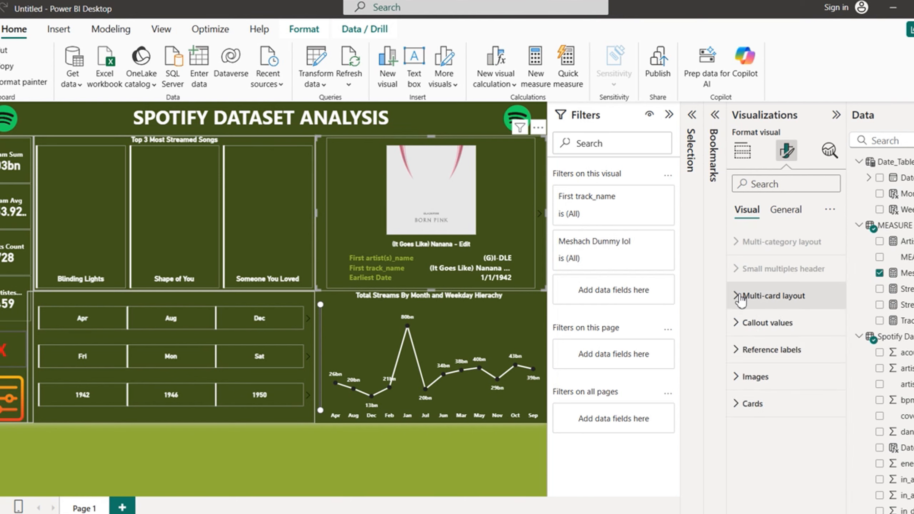
Step: Apply the card's reference labels to the dummy measure series
{"action": "left_click", "coordinate": [739, 353]}
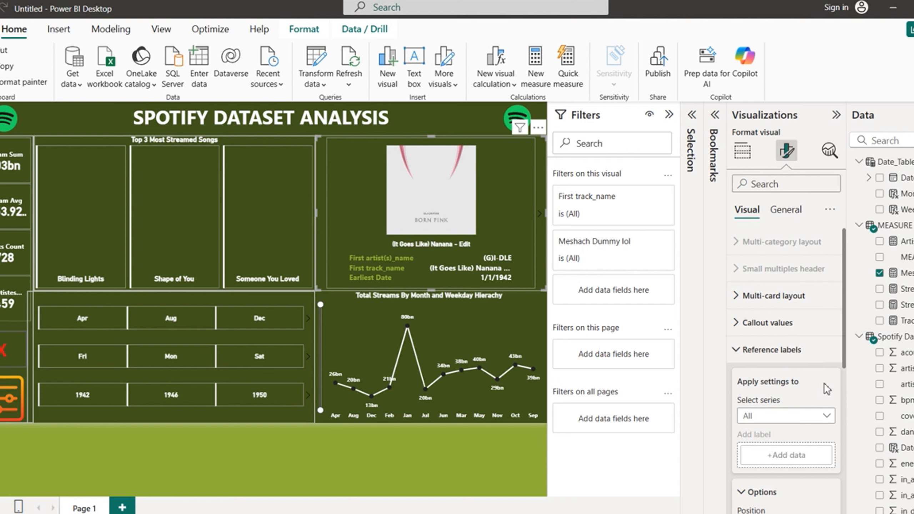
{"action": "left_click", "coordinate": [827, 418]}
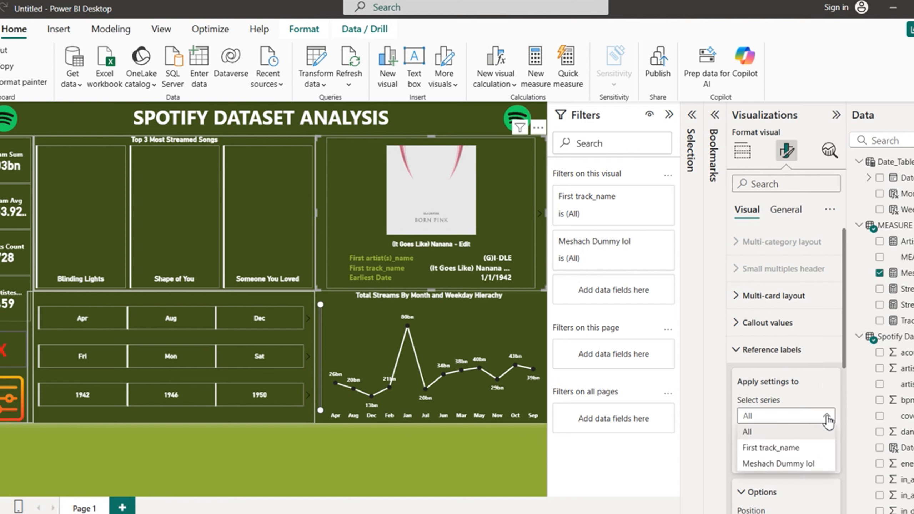
{"action": "left_click", "coordinate": [772, 465]}
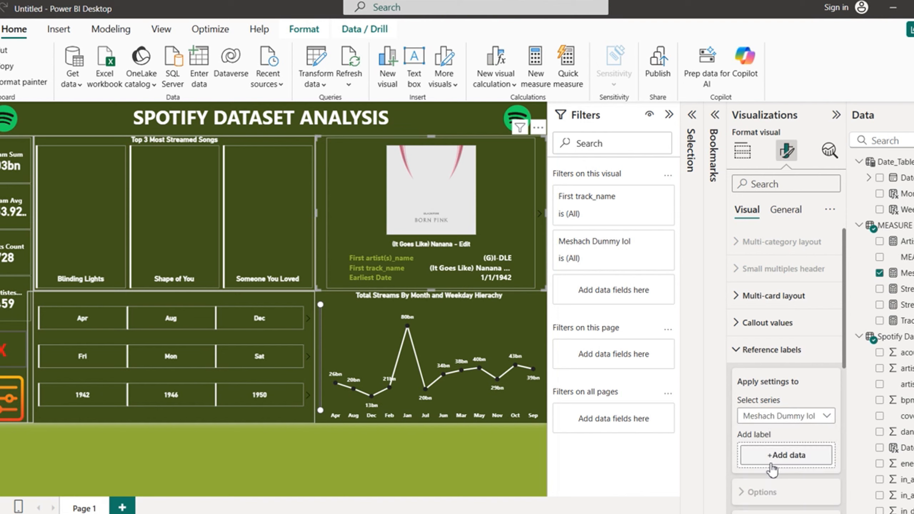
{"action": "scroll", "coordinate": [847, 360], "scroll_direction": "down", "scroll_amount": 3}
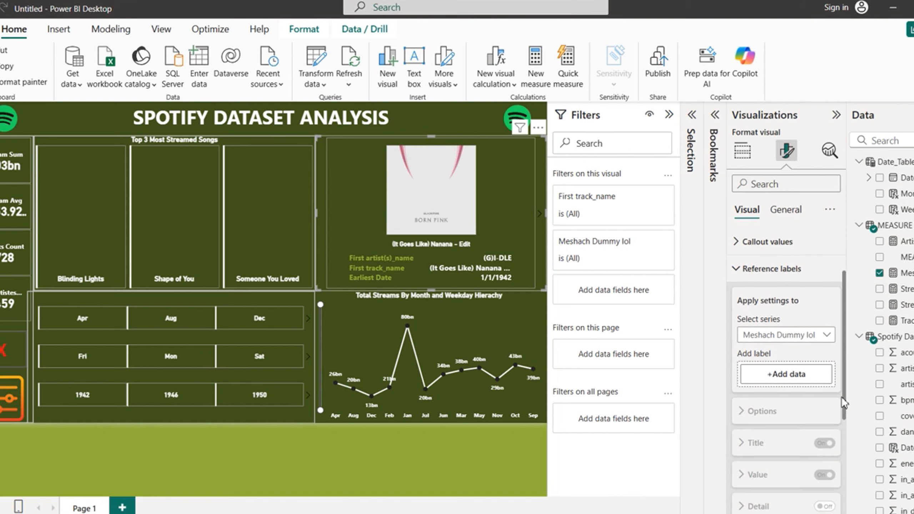
{"action": "left_click", "coordinate": [778, 376]}
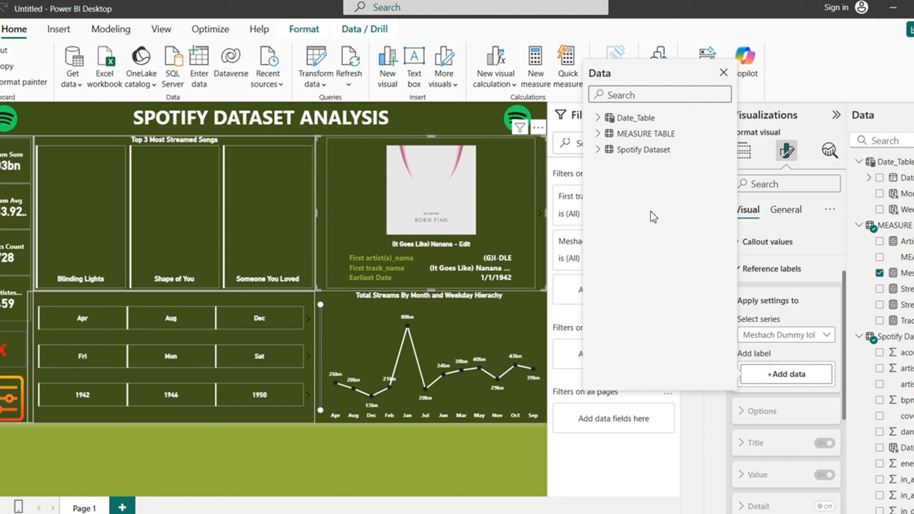
Step: Add acousticness_%, danceability_%, energy_% and track_name from Spotify Dataset as reference labels
{"action": "left_click", "coordinate": [599, 150]}
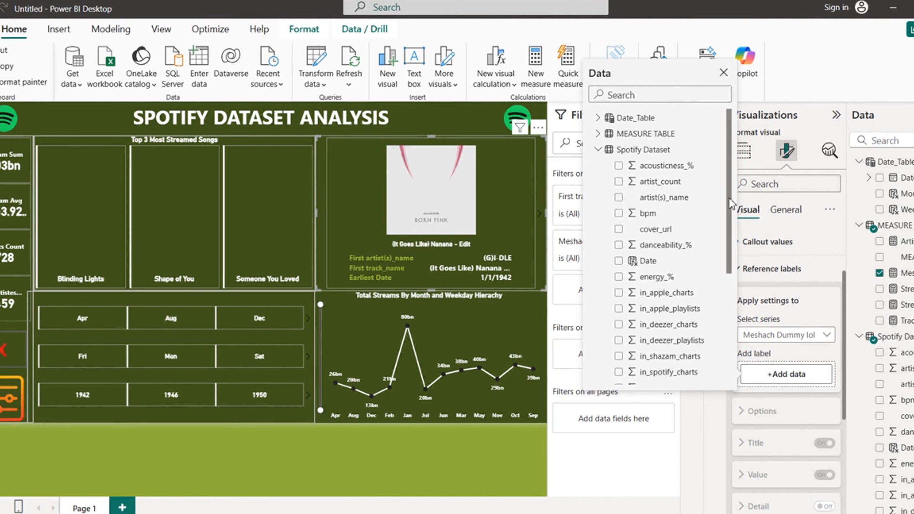
{"action": "left_click", "coordinate": [619, 166]}
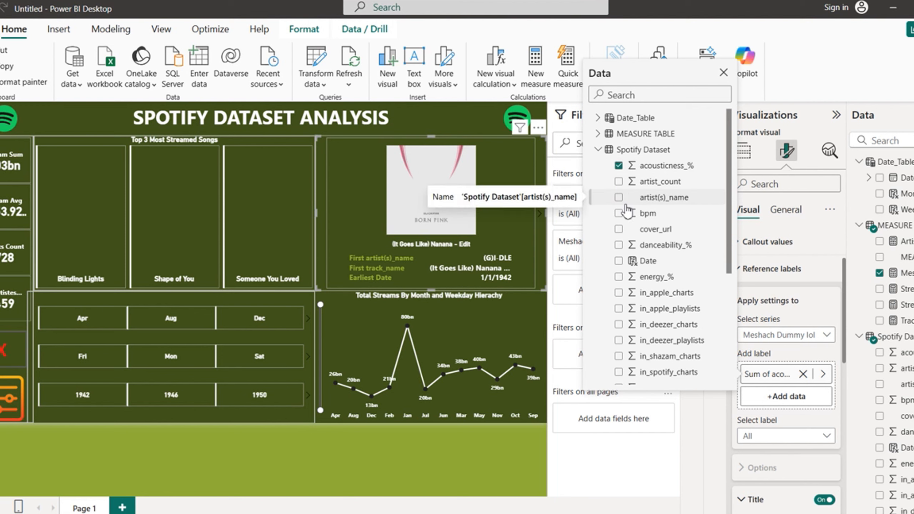
{"action": "left_click", "coordinate": [619, 246]}
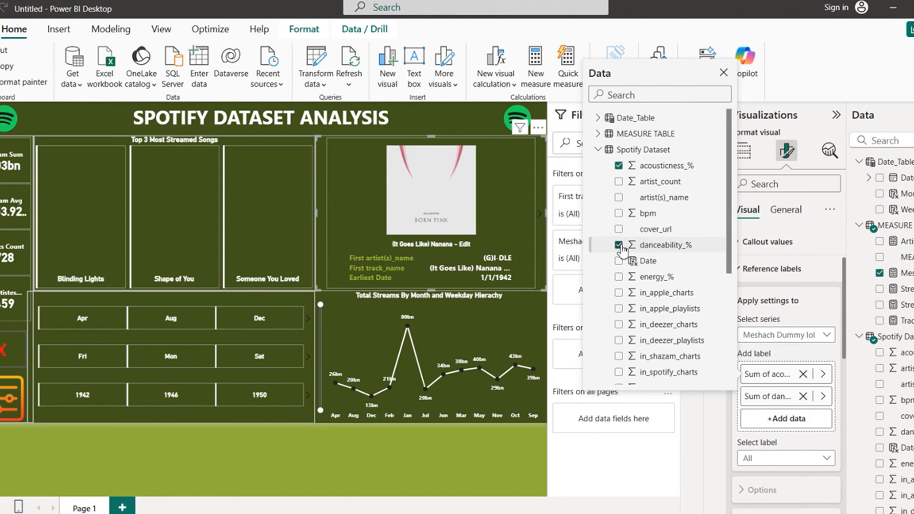
{"action": "left_click", "coordinate": [622, 280]}
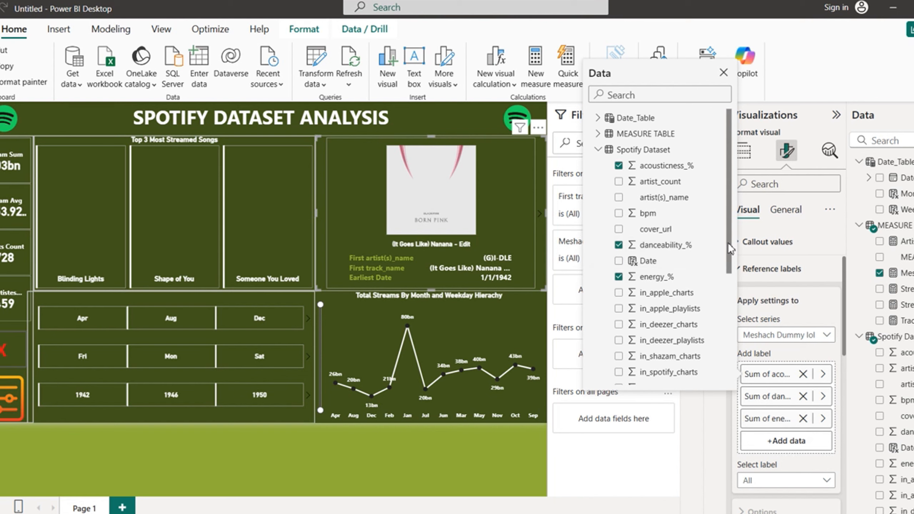
{"action": "left_click_drag", "start_coordinate": [728, 242], "coordinate": [725, 345]}
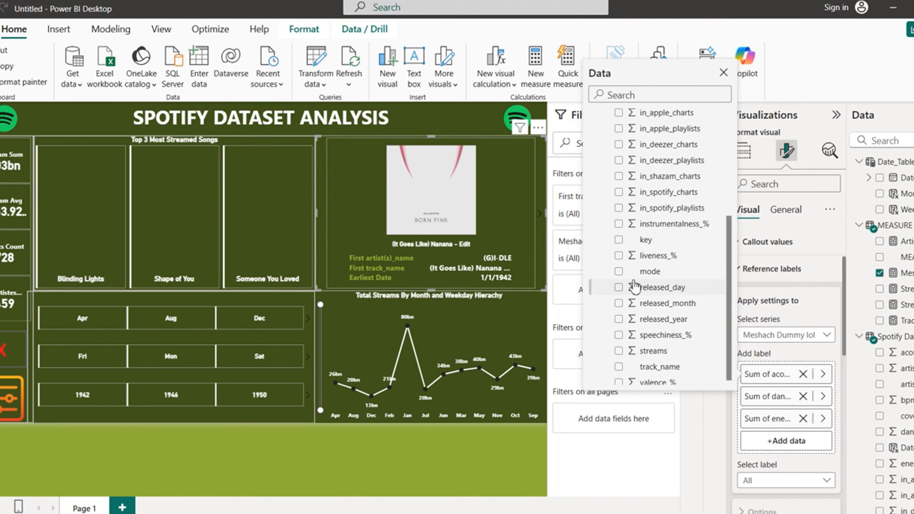
{"action": "left_click", "coordinate": [619, 256]}
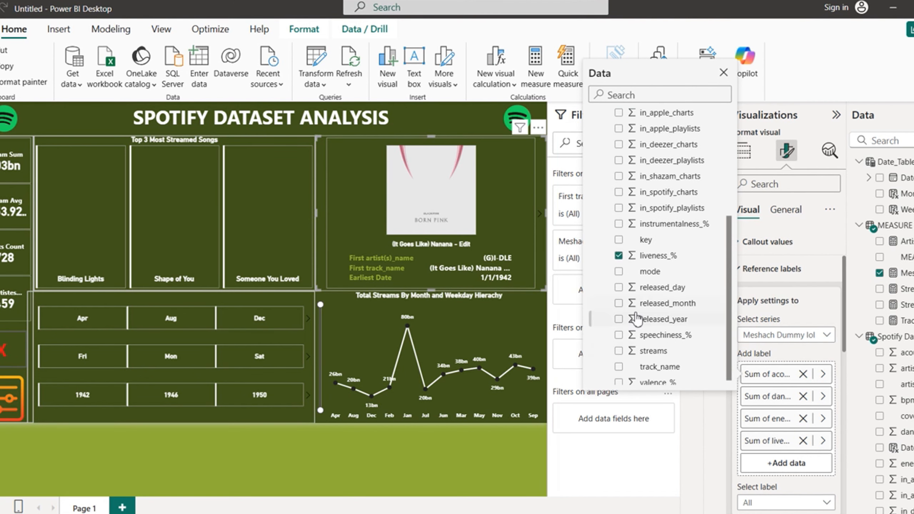
{"action": "left_click", "coordinate": [620, 352]}
{"action": "scroll", "coordinate": [731, 320], "scroll_direction": "down", "scroll_amount": 1}
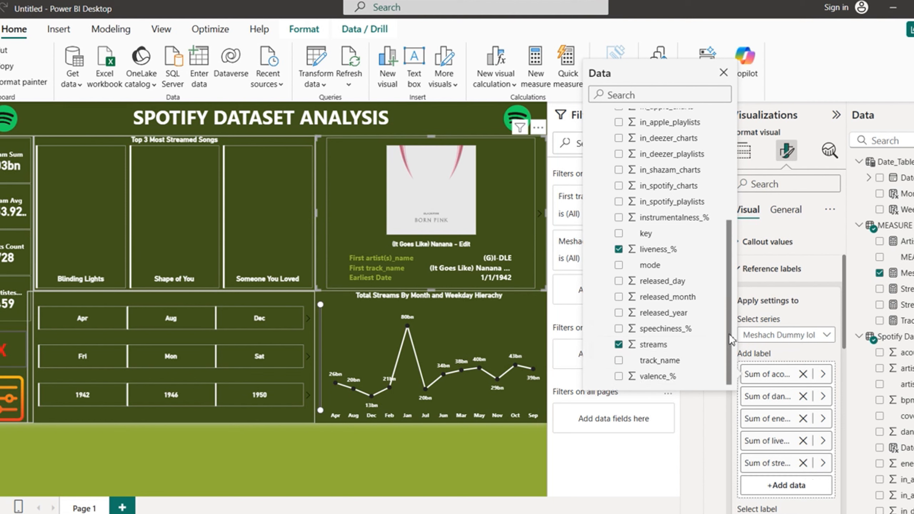
{"action": "left_click", "coordinate": [619, 377]}
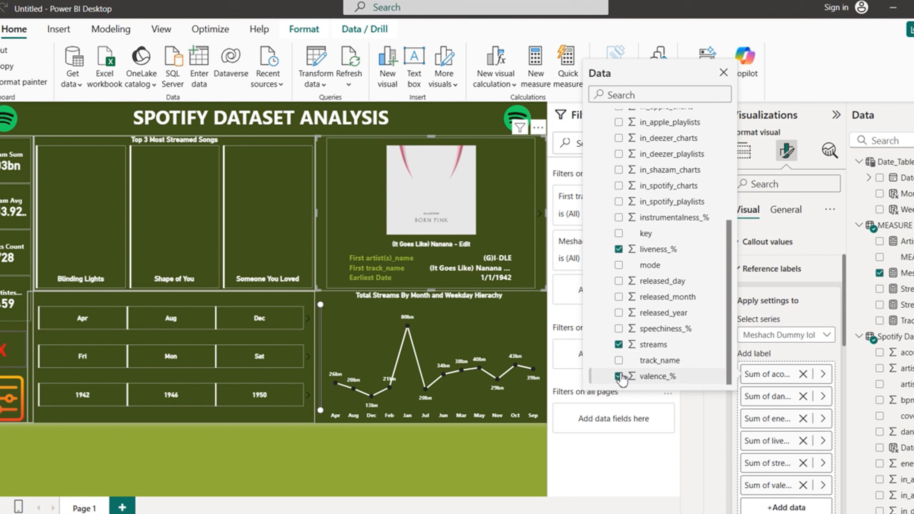
{"action": "left_click", "coordinate": [620, 376]}
{"action": "left_click", "coordinate": [619, 345]}
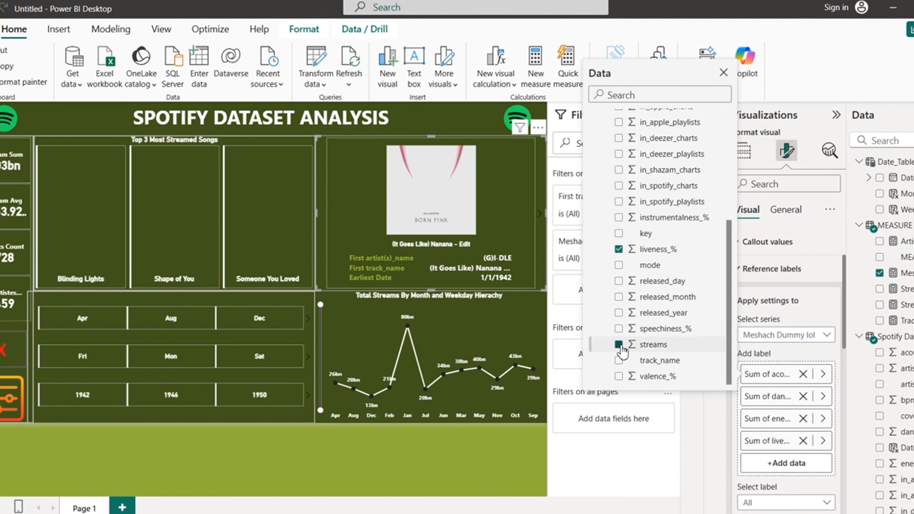
{"action": "left_click", "coordinate": [620, 250]}
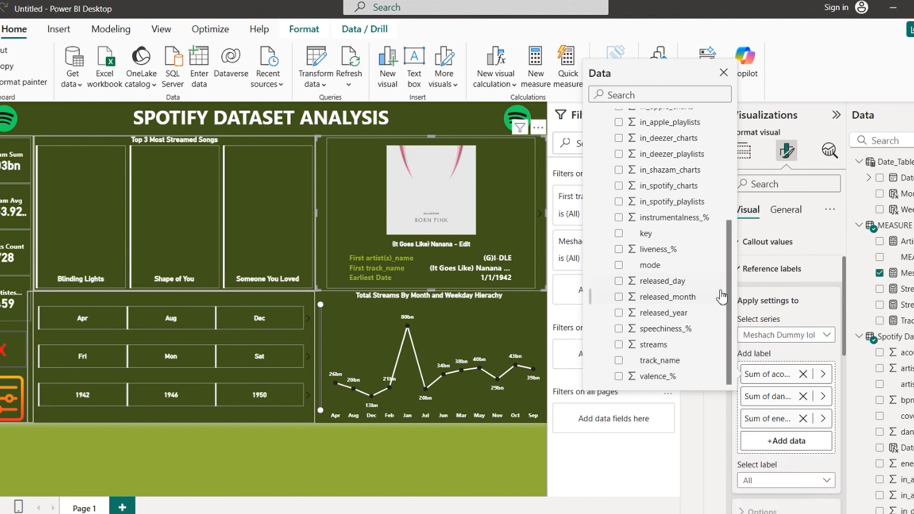
{"action": "left_click", "coordinate": [619, 360]}
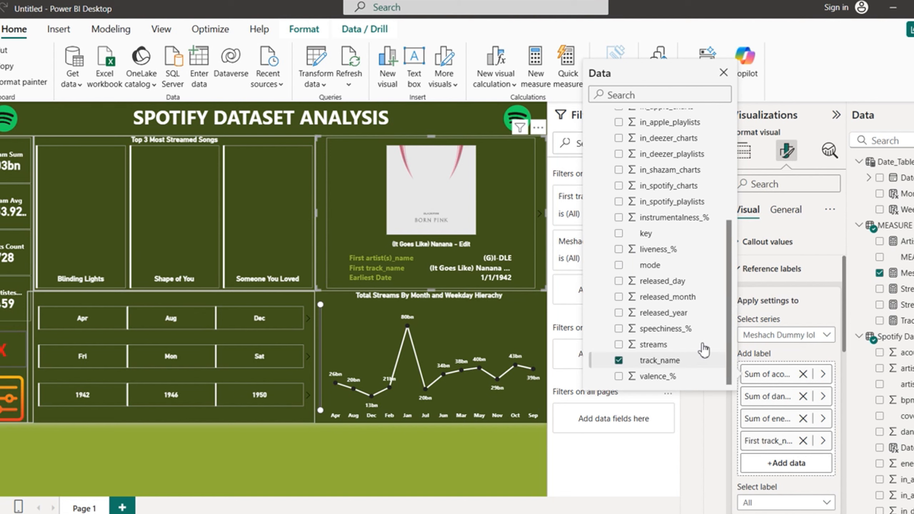
Step: Reorder the labels so energy_%, acousticness_% and danceability_% follow track_name
{"action": "scroll", "coordinate": [684, 234], "scroll_direction": "up", "scroll_amount": 5}
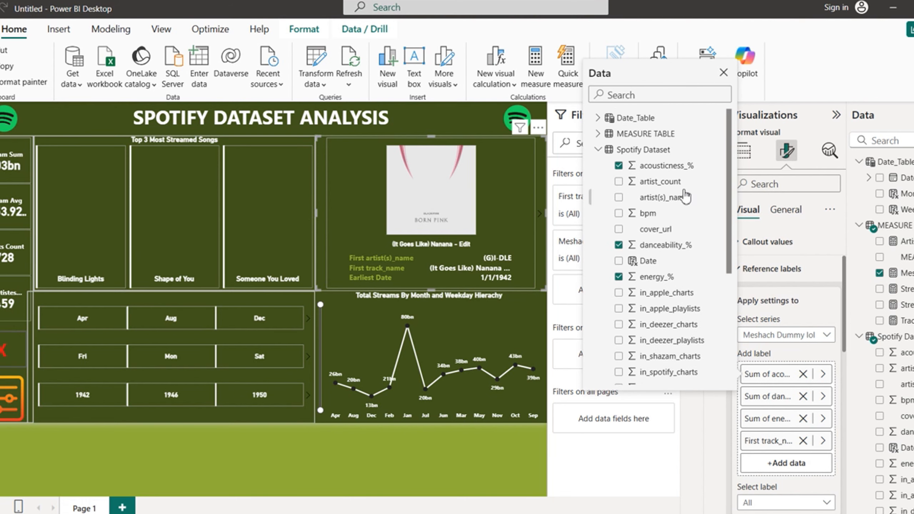
{"action": "left_click", "coordinate": [620, 166]}
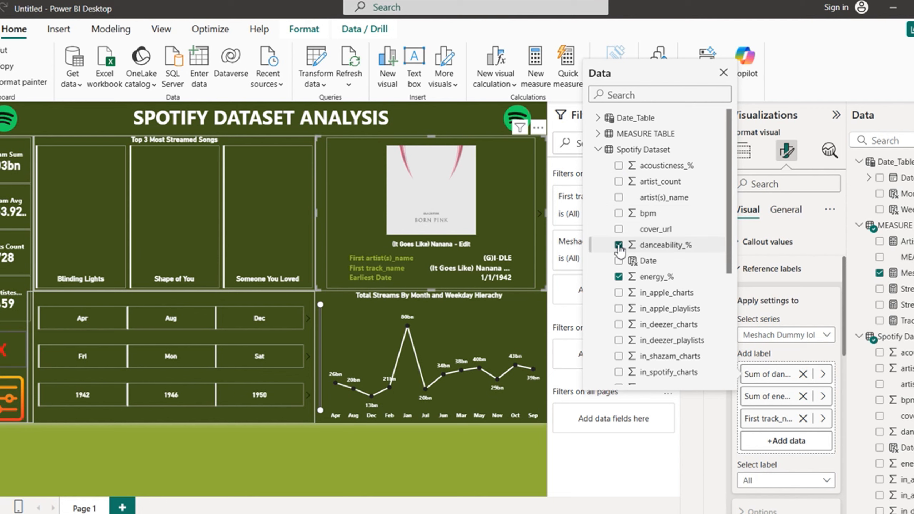
{"action": "left_click", "coordinate": [619, 245]}
{"action": "left_click", "coordinate": [619, 277]}
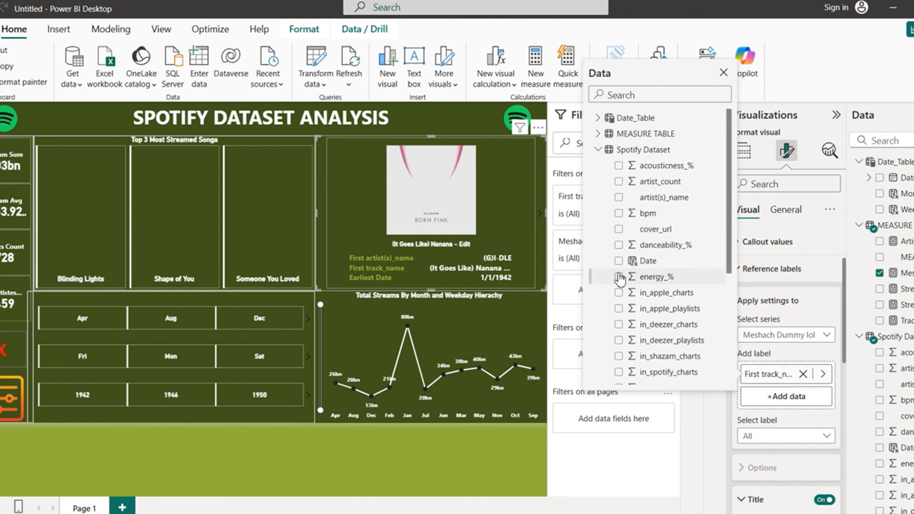
{"action": "left_click", "coordinate": [619, 276]}
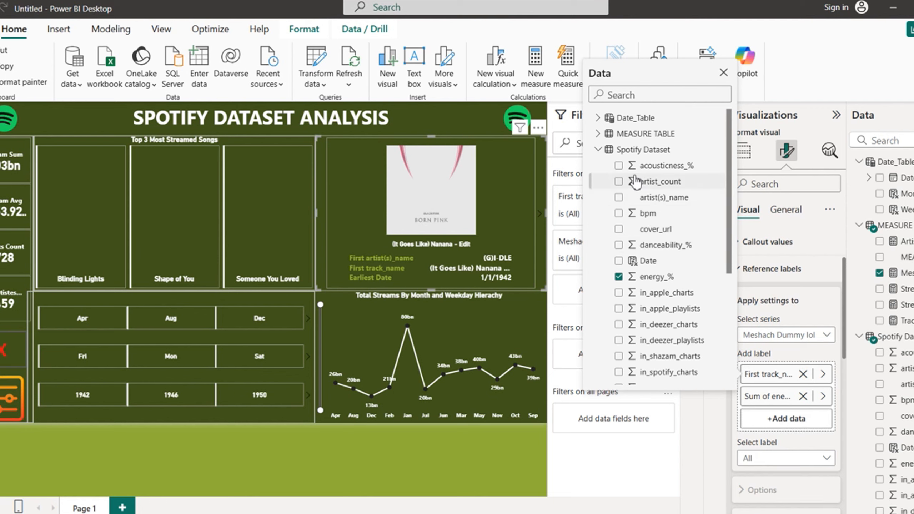
{"action": "left_click", "coordinate": [620, 166]}
{"action": "left_click", "coordinate": [619, 246]}
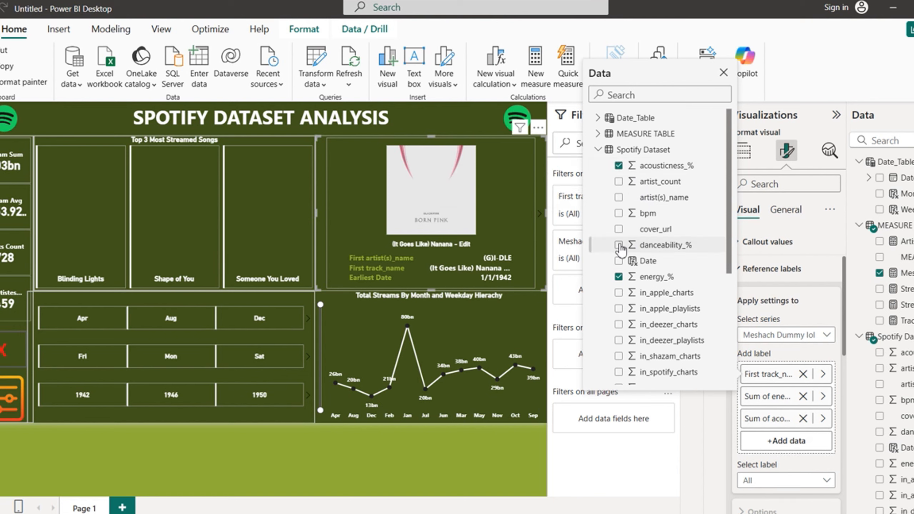
Step: Add liveness_%, instrumentalness_%, speechiness_%, streams and valence_% as reference labels
{"action": "left_click_drag", "start_coordinate": [729, 263], "coordinate": [729, 331]}
{"action": "left_click", "coordinate": [619, 322]}
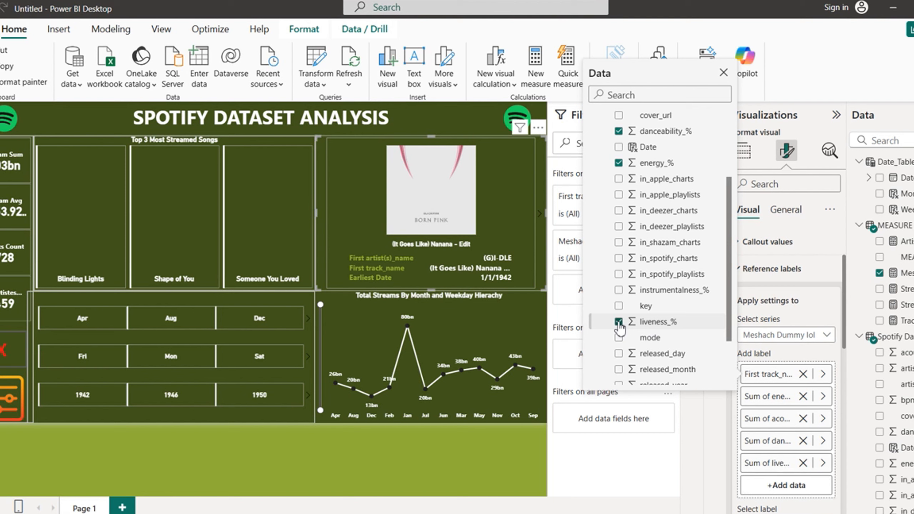
{"action": "left_click", "coordinate": [619, 291]}
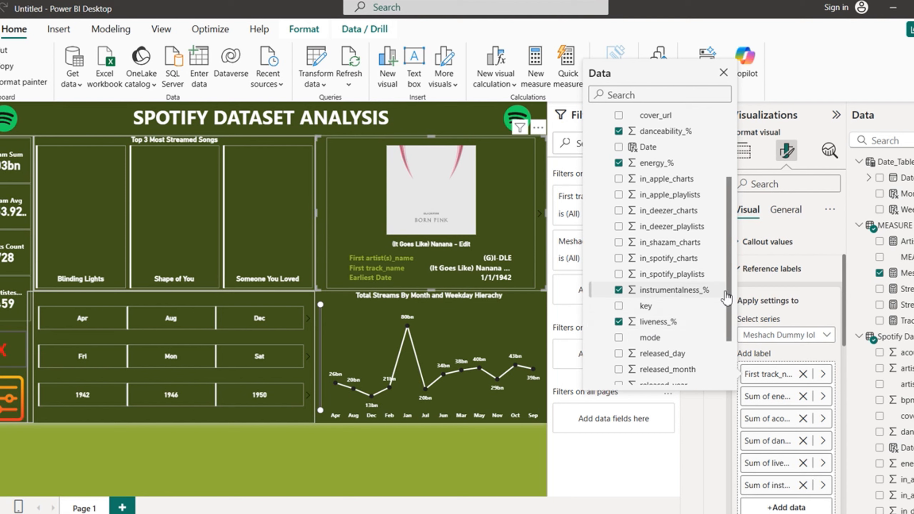
{"action": "left_click_drag", "start_coordinate": [729, 304], "coordinate": [728, 347]}
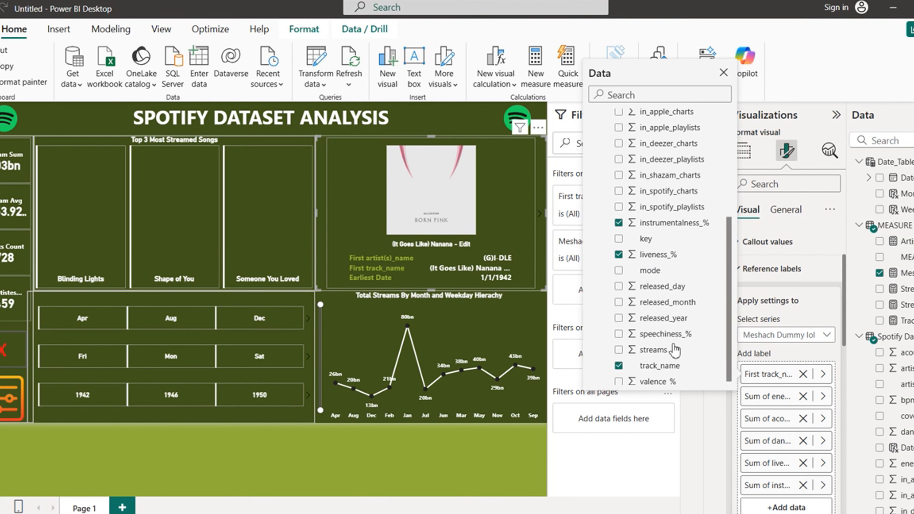
{"action": "left_click", "coordinate": [620, 334]}
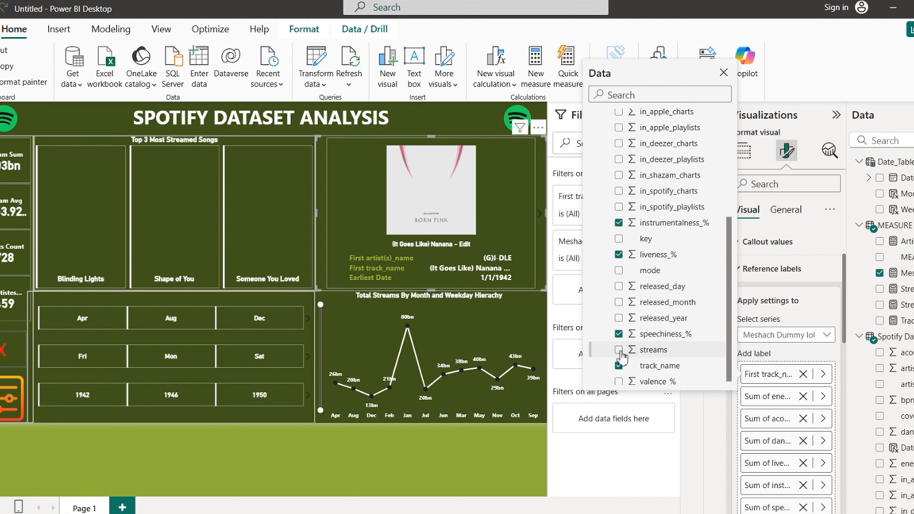
{"action": "left_click", "coordinate": [619, 350]}
{"action": "left_click", "coordinate": [619, 382]}
{"action": "mouse_move", "coordinate": [729, 348]}
{"action": "left_mouse_down"}
{"action": "mouse_move", "coordinate": [731, 360]}
{"action": "mouse_move", "coordinate": [731, 335]}
{"action": "left_mouse_up"}
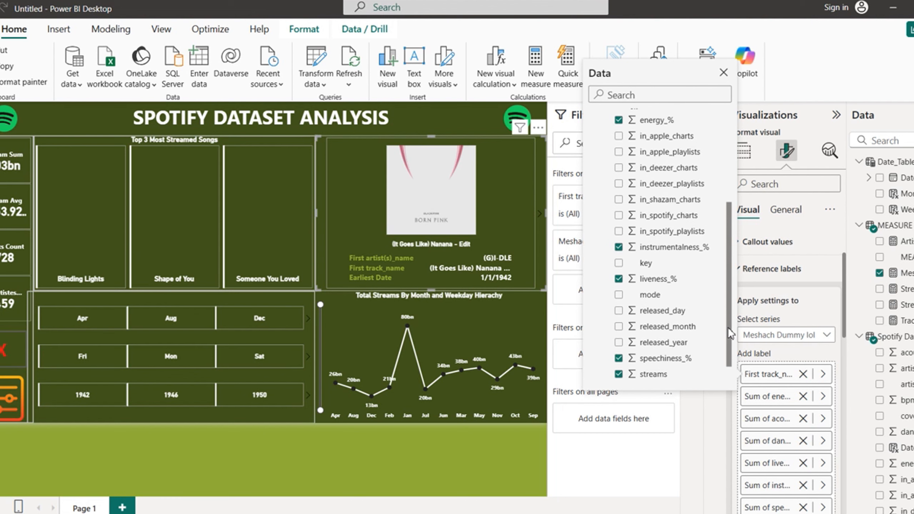
Step: Add mode, key, in_spotify_playlists, in_apple_playlists and in_deezer_playlists labels
{"action": "left_click", "coordinate": [620, 297]}
{"action": "left_click", "coordinate": [619, 264]}
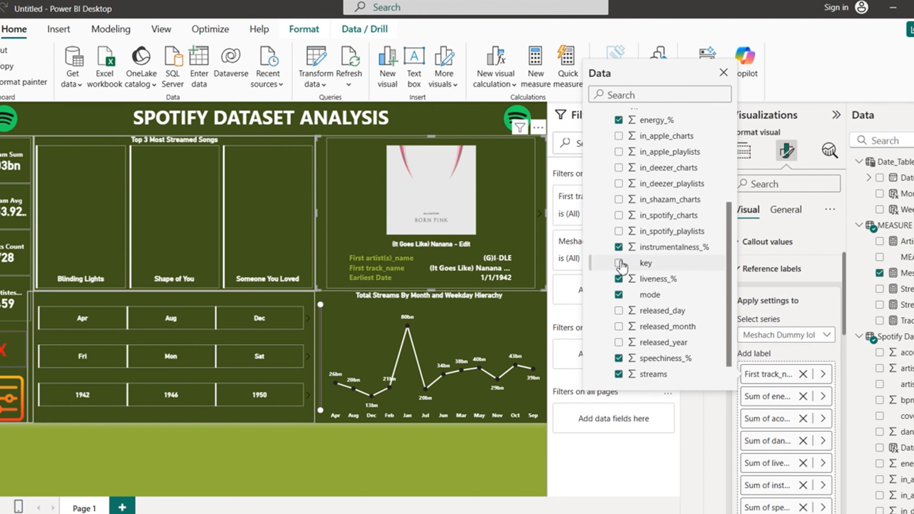
{"action": "left_click_drag", "start_coordinate": [731, 304], "coordinate": [731, 248]}
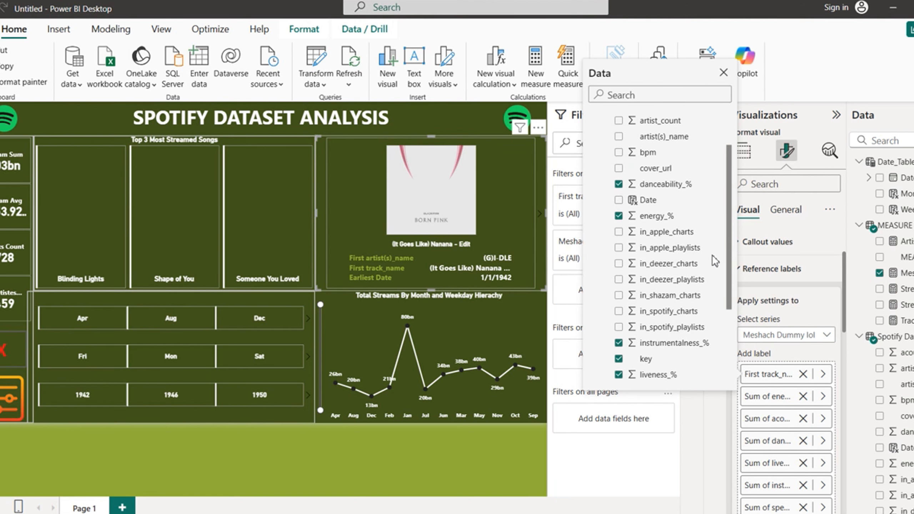
{"action": "left_click", "coordinate": [619, 328]}
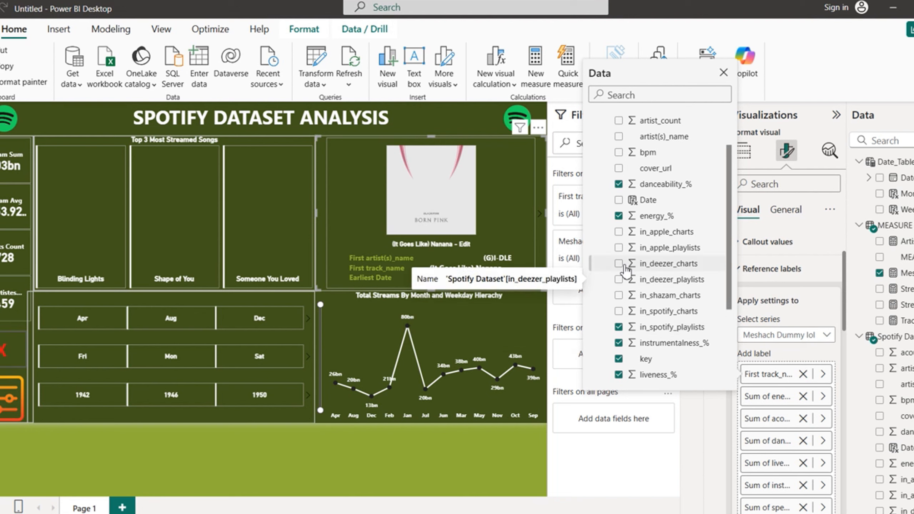
{"action": "left_click", "coordinate": [619, 248]}
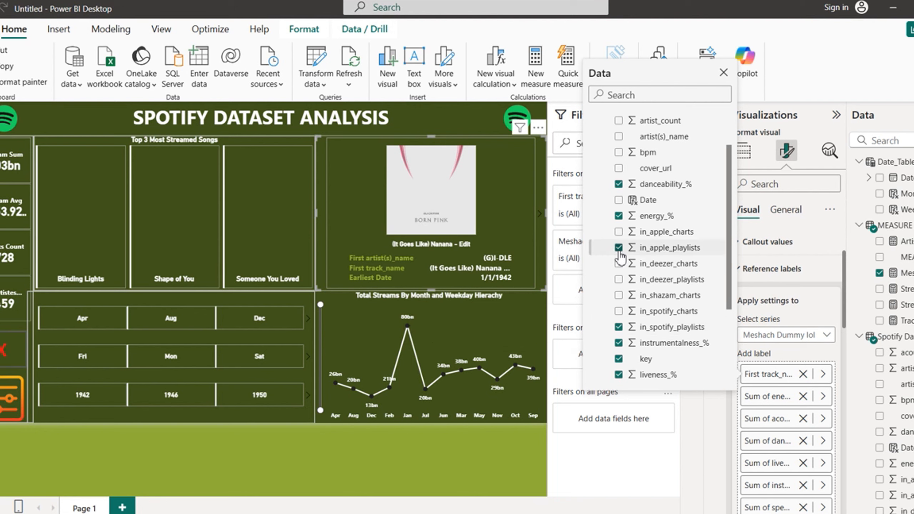
{"action": "left_click", "coordinate": [619, 280]}
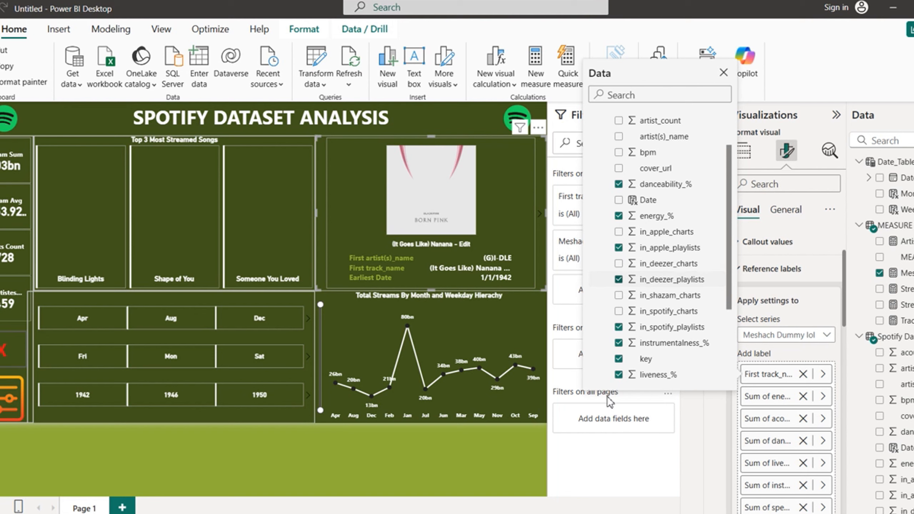
{"action": "left_click", "coordinate": [588, 459]}
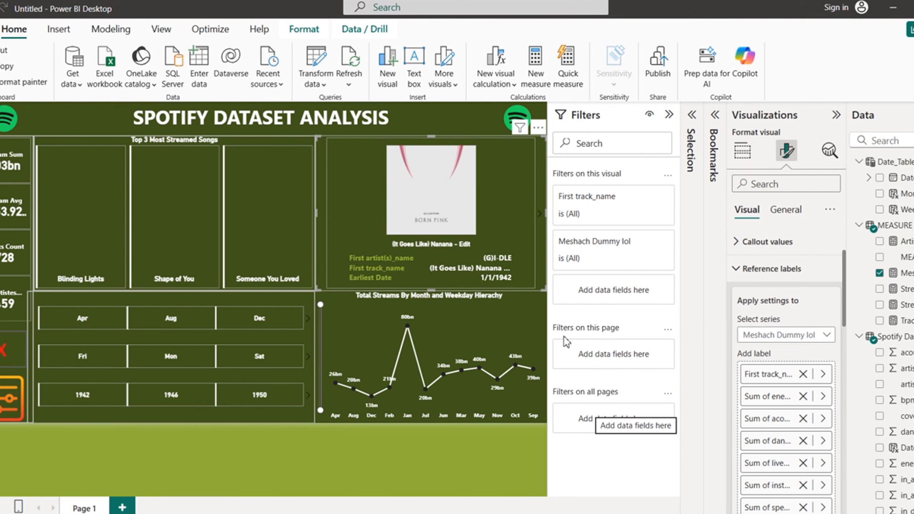
Step: Delete the Sum of in_deezer_playlists label and flip the card back to its cover page
{"action": "left_click", "coordinate": [539, 215]}
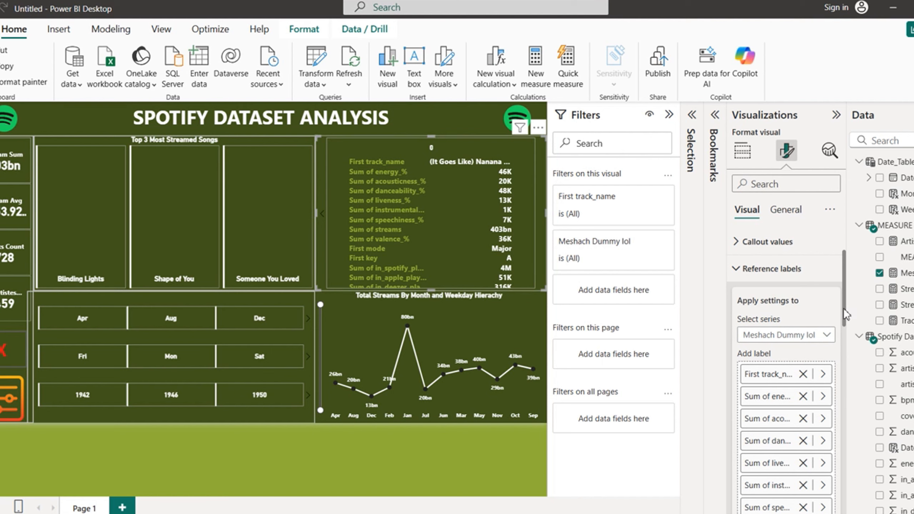
{"action": "left_click_drag", "start_coordinate": [845, 315], "coordinate": [858, 402]}
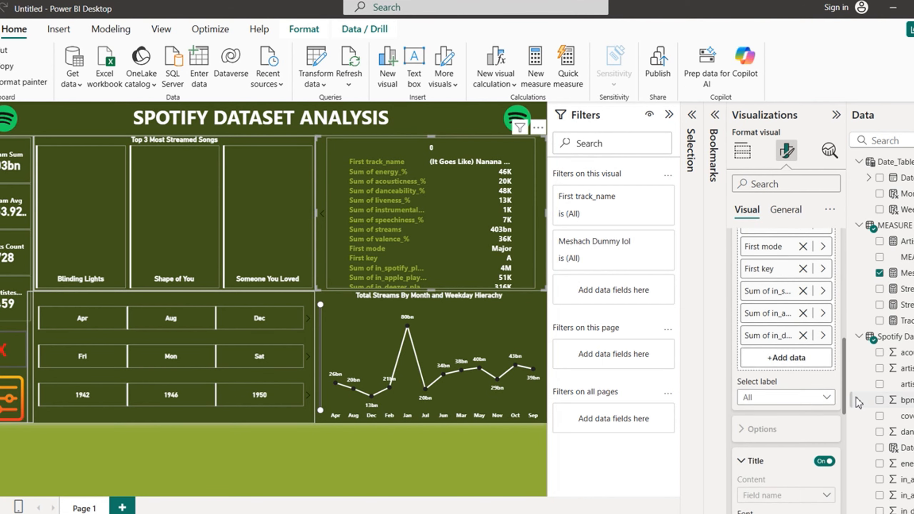
{"action": "left_click", "coordinate": [803, 336]}
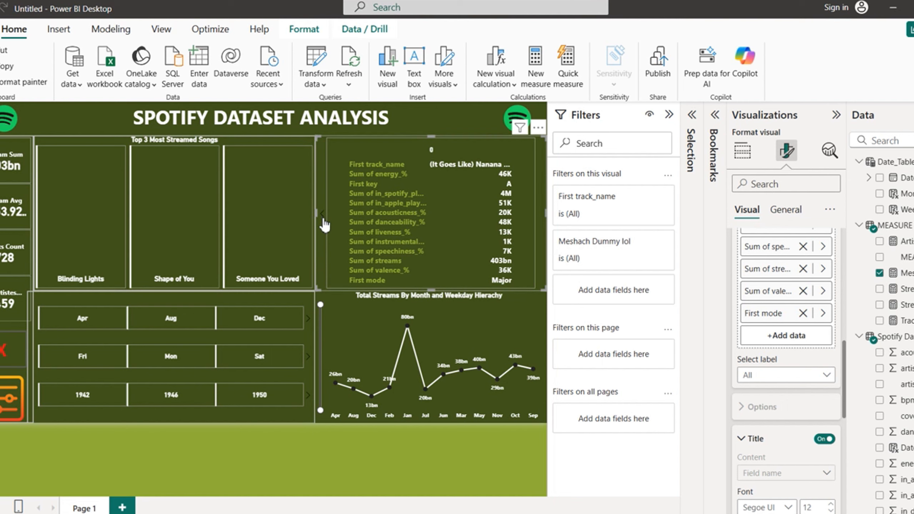
{"action": "left_click", "coordinate": [323, 217]}
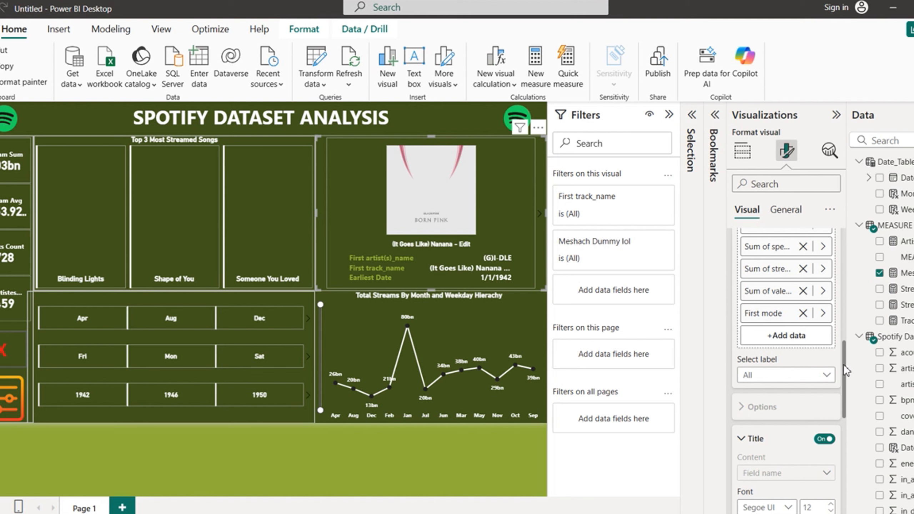
Step: Remove the First track_name series label and lower the album card's top edge slightly
{"action": "scroll", "coordinate": [847, 370], "scroll_direction": "up", "scroll_amount": 5}
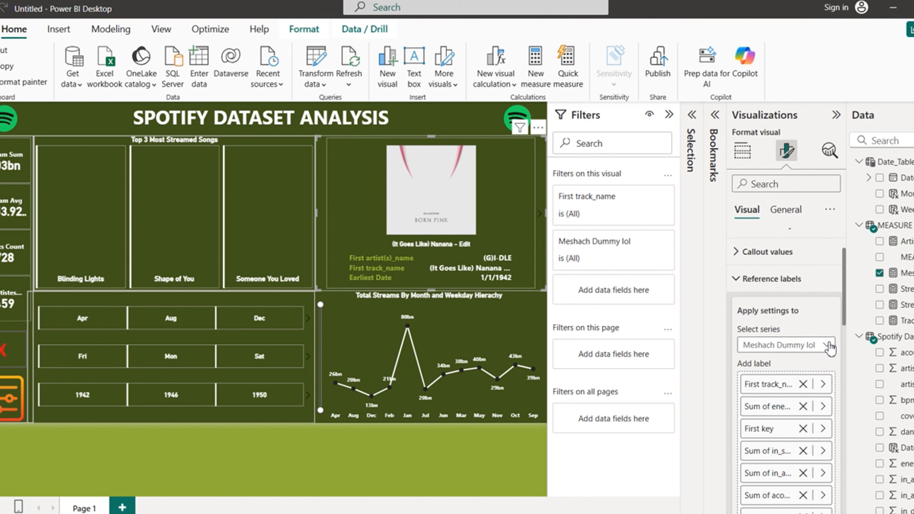
{"action": "left_click", "coordinate": [828, 346]}
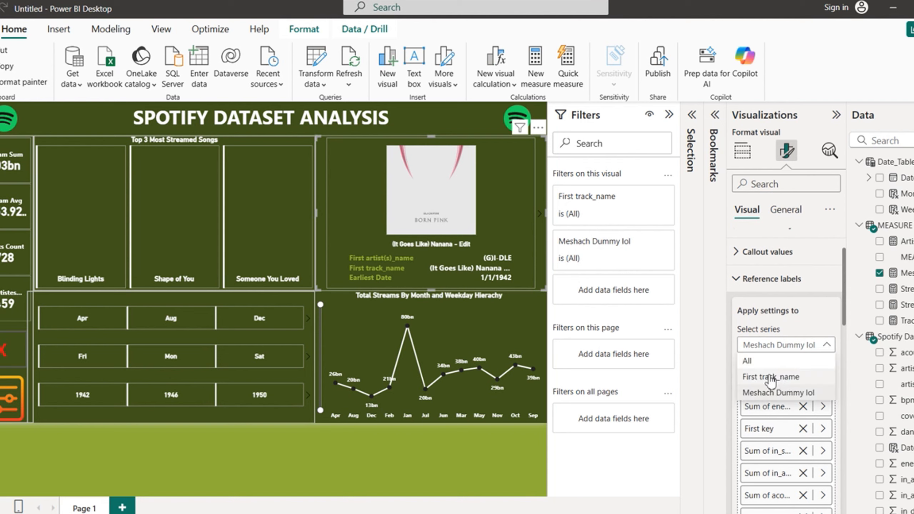
{"action": "left_click", "coordinate": [771, 376]}
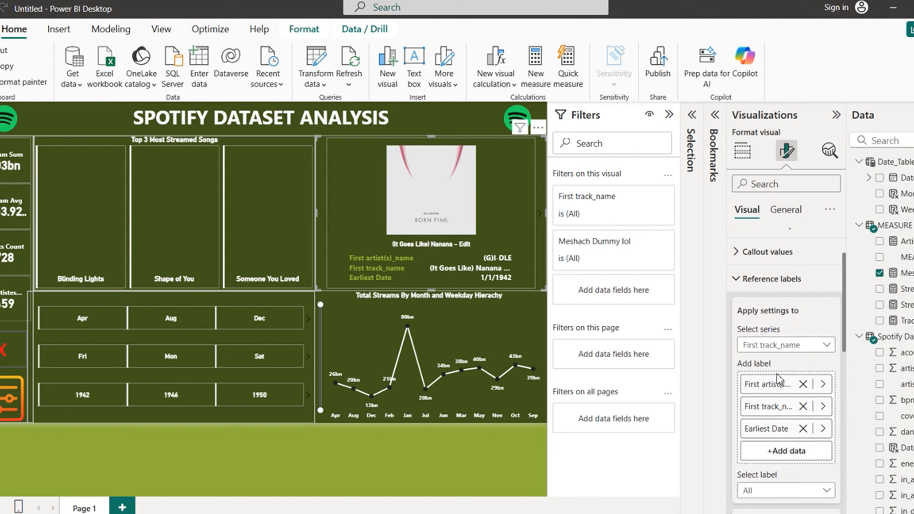
{"action": "left_click", "coordinate": [804, 406]}
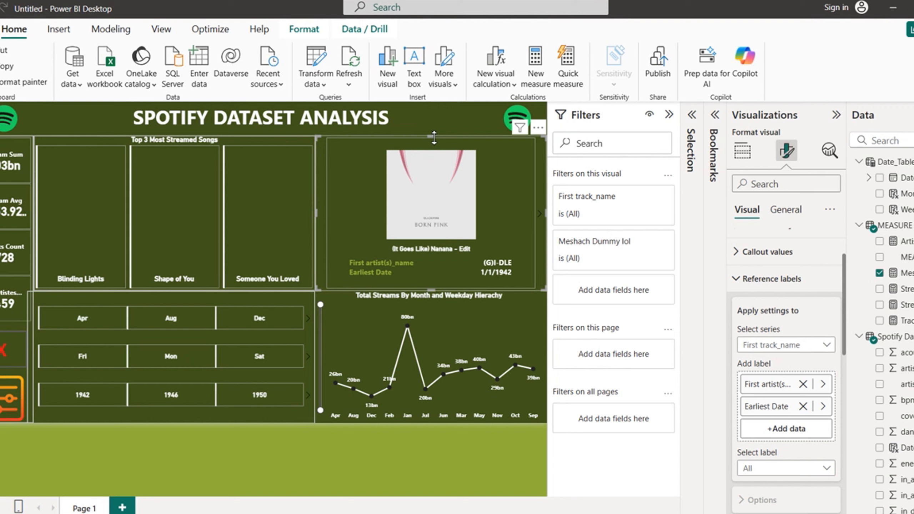
{"action": "mouse_move", "coordinate": [434, 137]}
{"action": "left_mouse_down"}
{"action": "mouse_move", "coordinate": [438, 159]}
{"action": "mouse_move", "coordinate": [442, 151]}
{"action": "left_mouse_up"}
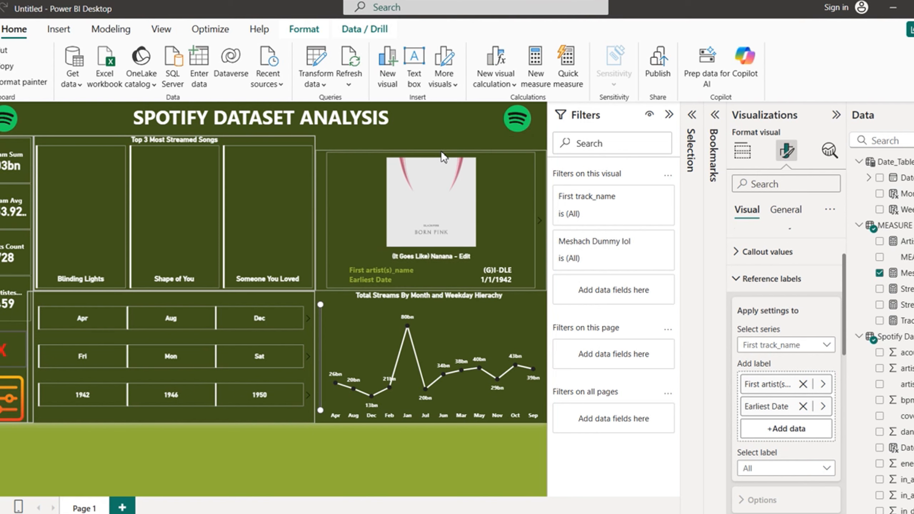
Step: Resize the month/weekday/year slicer group and align it with the panels above
{"action": "left_click", "coordinate": [236, 302]}
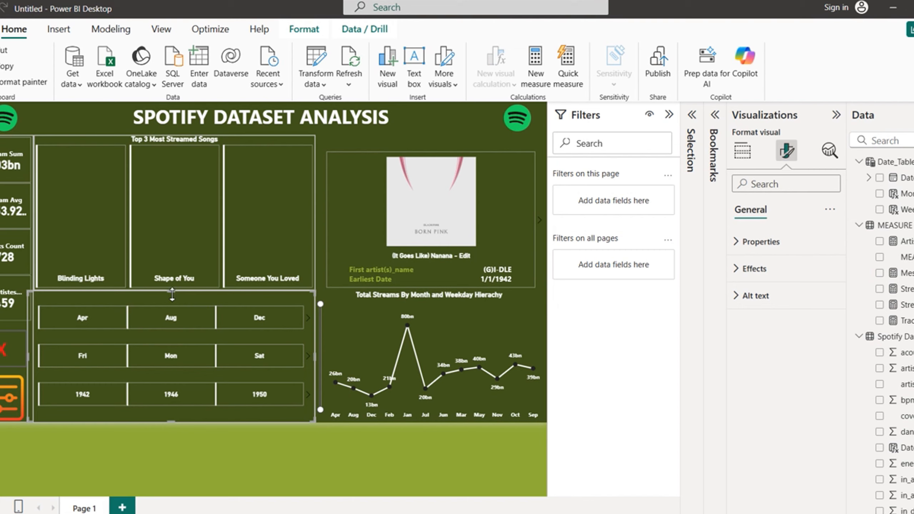
{"action": "left_click_drag", "start_coordinate": [172, 295], "coordinate": [169, 399]}
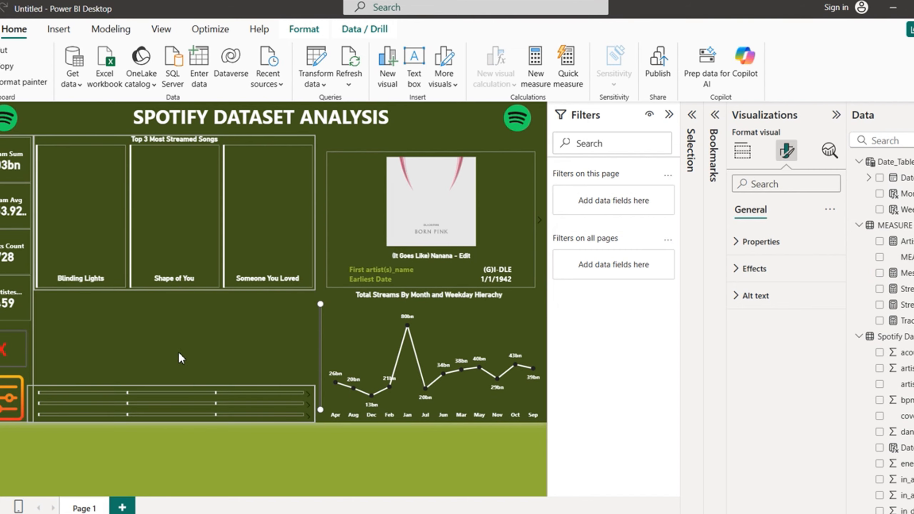
{"action": "left_click_drag", "start_coordinate": [179, 352], "coordinate": [199, 319]}
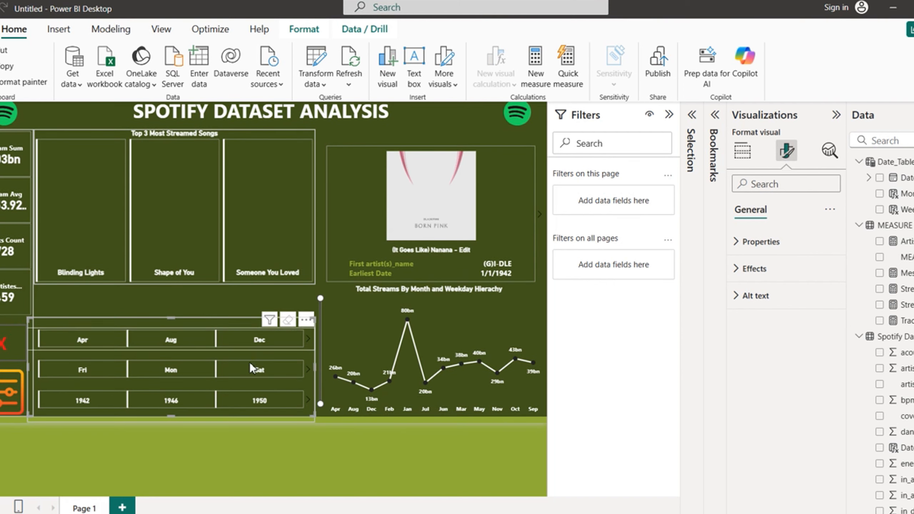
{"action": "left_click", "coordinate": [203, 301]}
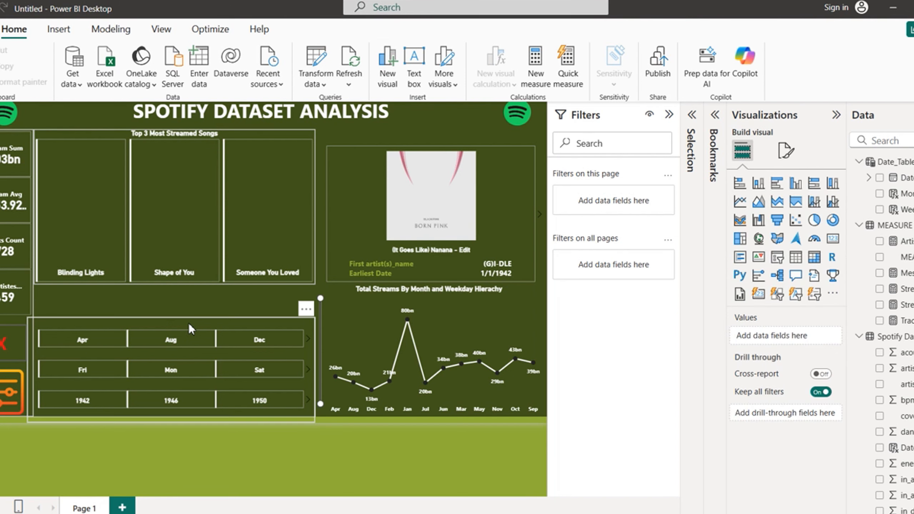
{"action": "mouse_move", "coordinate": [189, 324]}
{"action": "left_mouse_down"}
{"action": "mouse_move", "coordinate": [202, 309]}
{"action": "mouse_move", "coordinate": [197, 324]}
{"action": "left_mouse_up"}
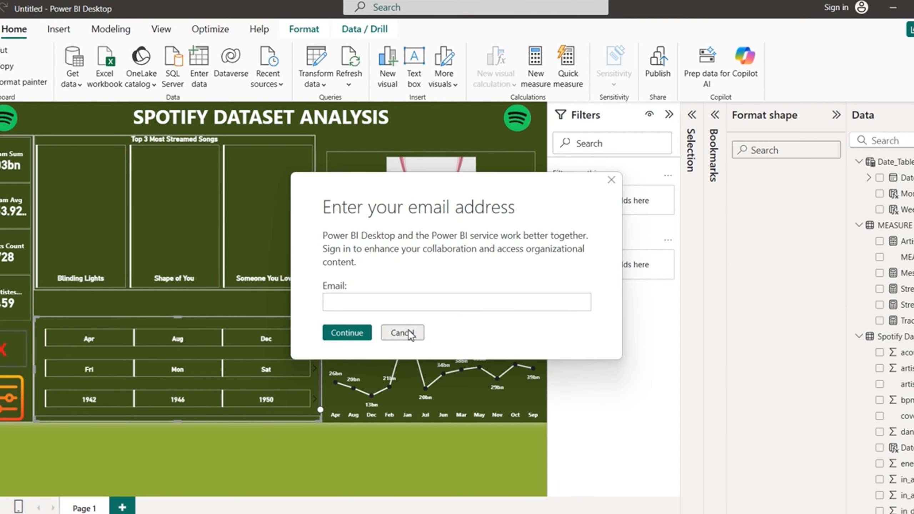
Step: Dismiss the repeatedly reappearing sign-in prompt
{"action": "left_click", "coordinate": [406, 333]}
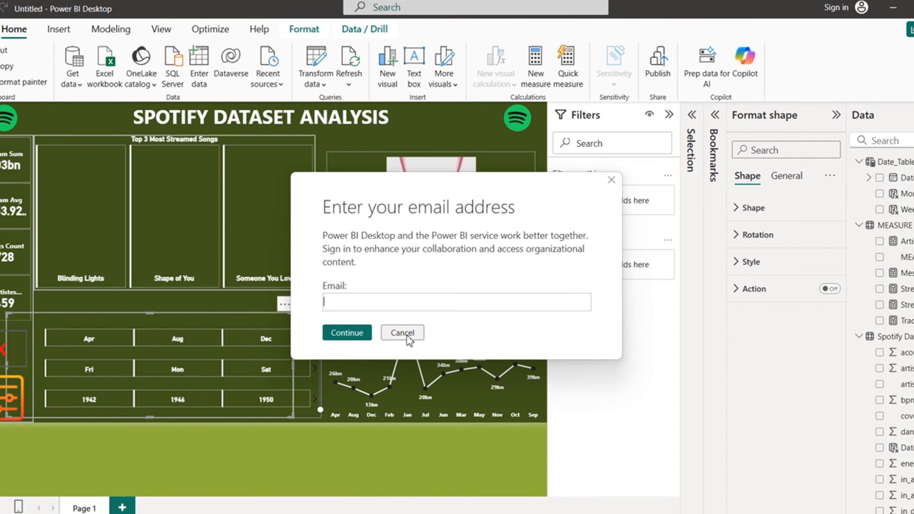
{"action": "left_click", "coordinate": [405, 333]}
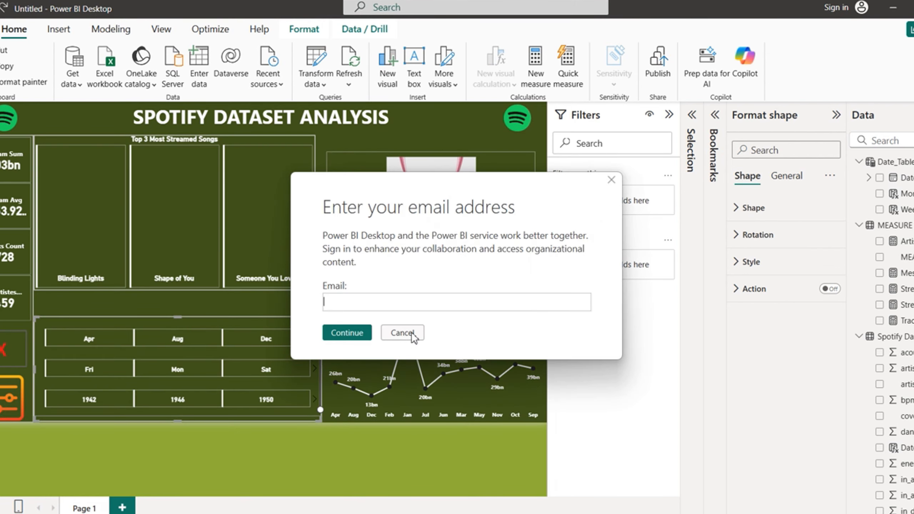
{"action": "left_click", "coordinate": [403, 334]}
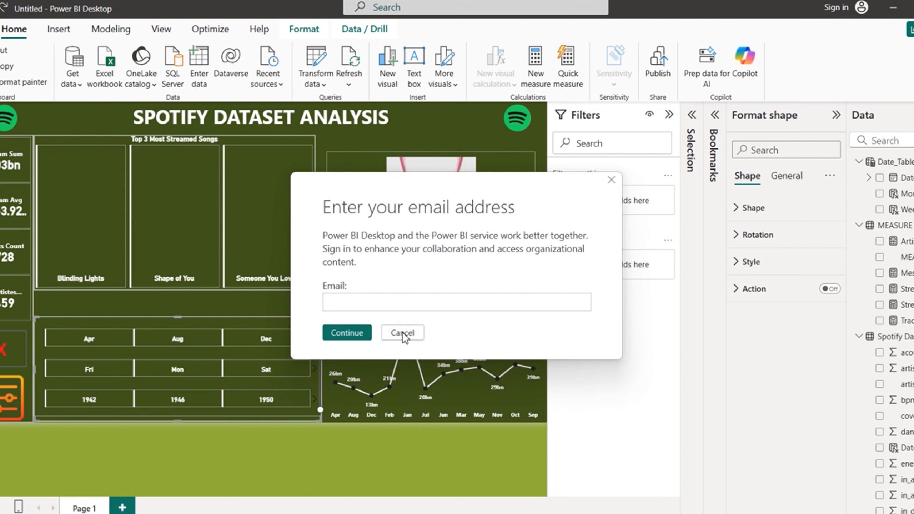
{"action": "left_click", "coordinate": [402, 333]}
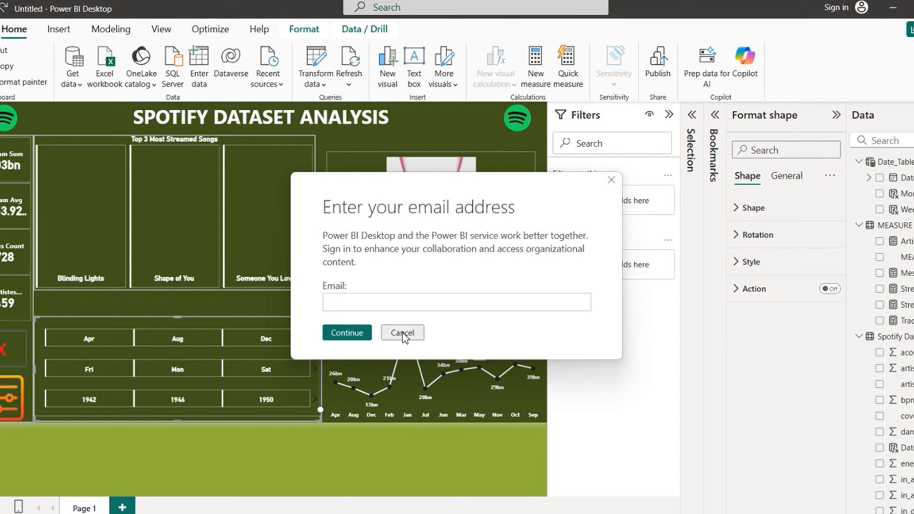
{"action": "left_click", "coordinate": [403, 334]}
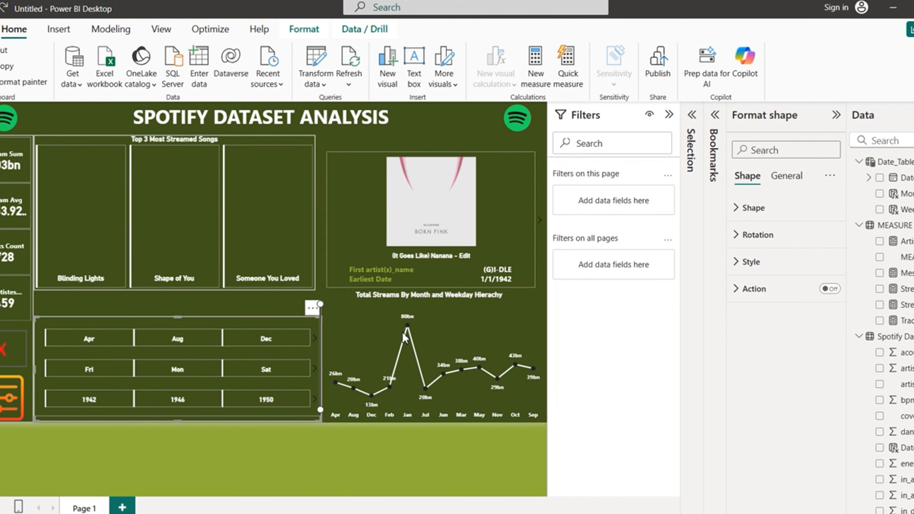
{"action": "left_click", "coordinate": [403, 333]}
{"action": "left_click", "coordinate": [403, 334]}
Step: Deselect the shape and select the album-art card
{"action": "left_click", "coordinate": [320, 241]}
{"action": "left_click", "coordinate": [340, 203]}
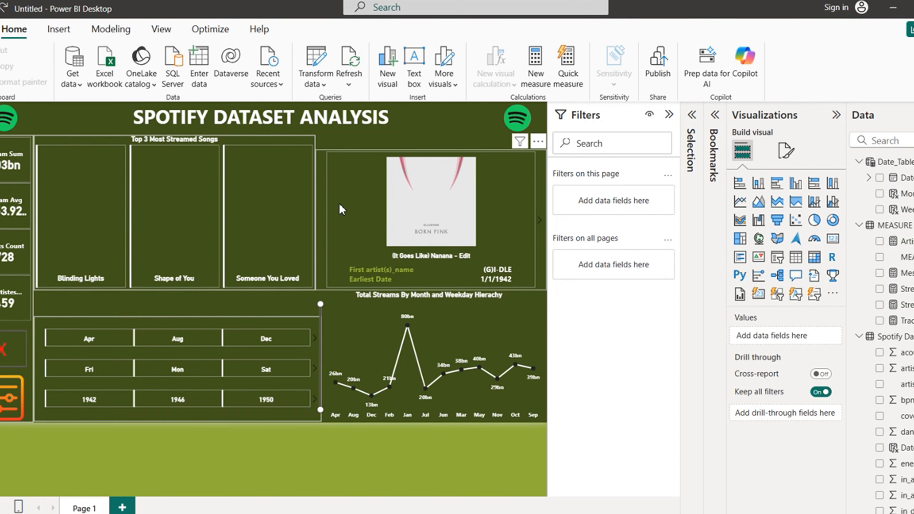
{"action": "left_click", "coordinate": [318, 175]}
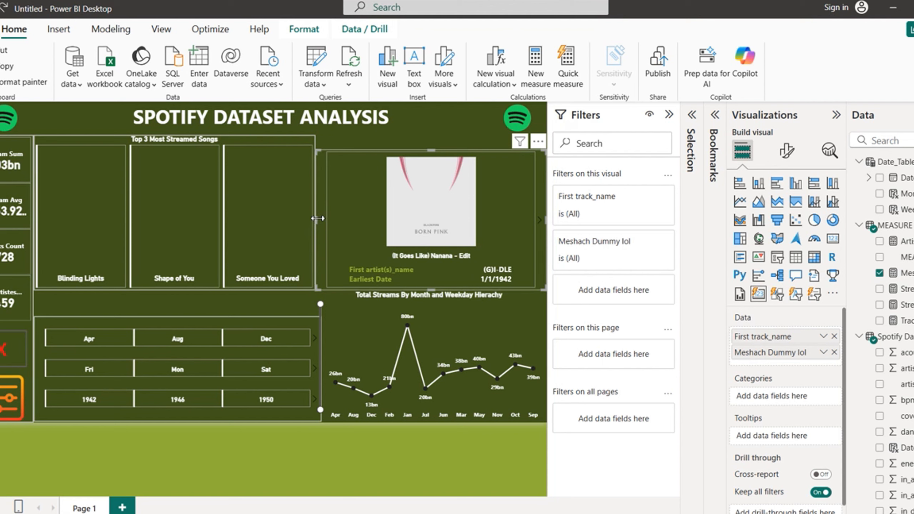
Step: Narrow the album card, the streams line chart and the month/weekday/year slicer block
{"action": "left_click_drag", "start_coordinate": [316, 215], "coordinate": [330, 218]}
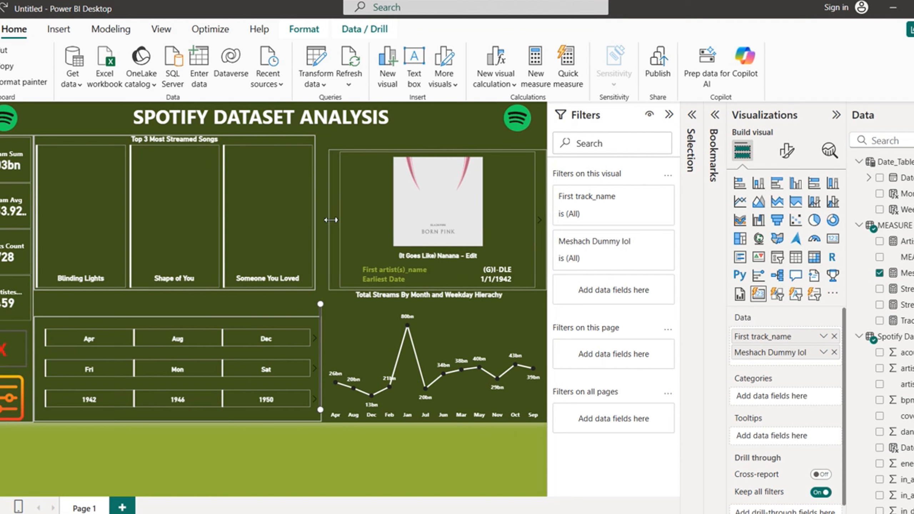
{"action": "left_click", "coordinate": [336, 299]}
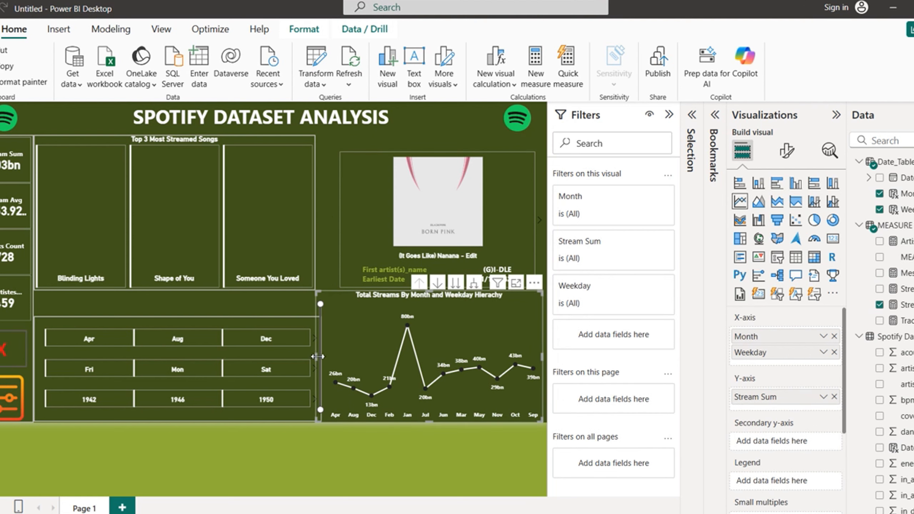
{"action": "left_click_drag", "start_coordinate": [317, 356], "coordinate": [337, 355]}
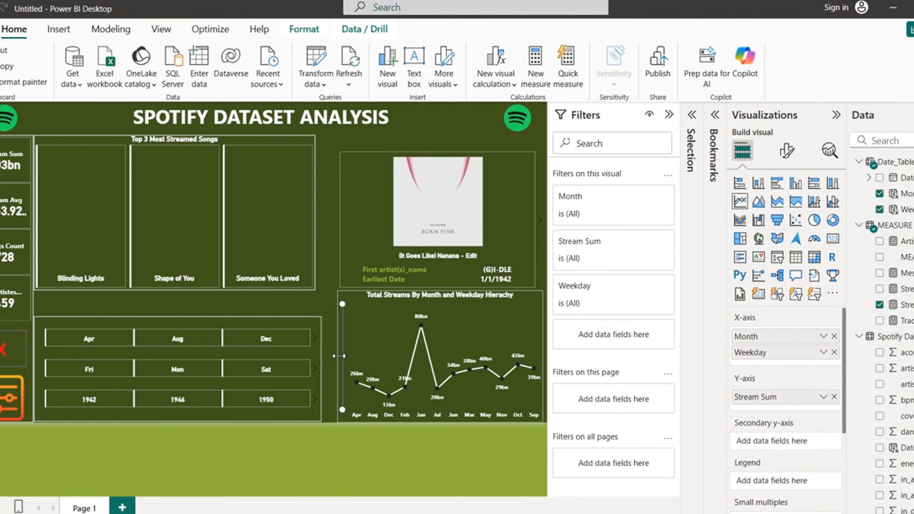
{"action": "left_click", "coordinate": [219, 323]}
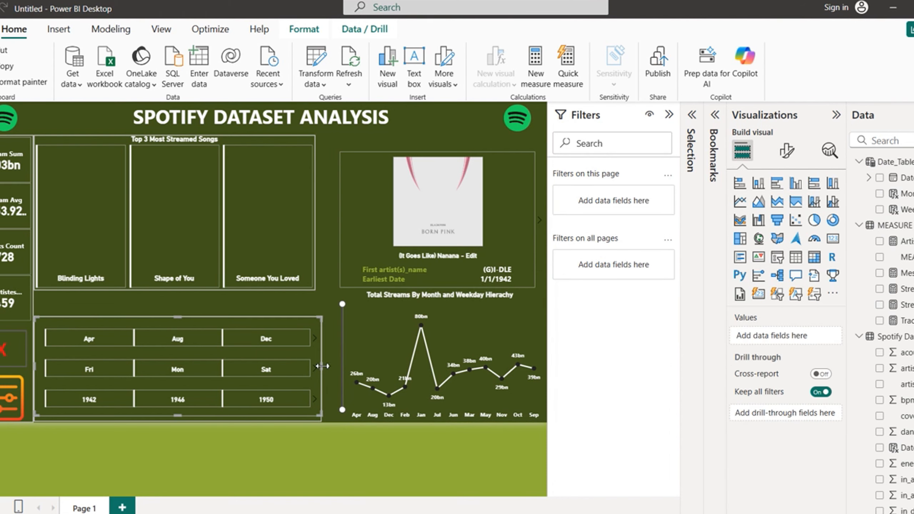
{"action": "left_click_drag", "start_coordinate": [322, 366], "coordinate": [184, 378]}
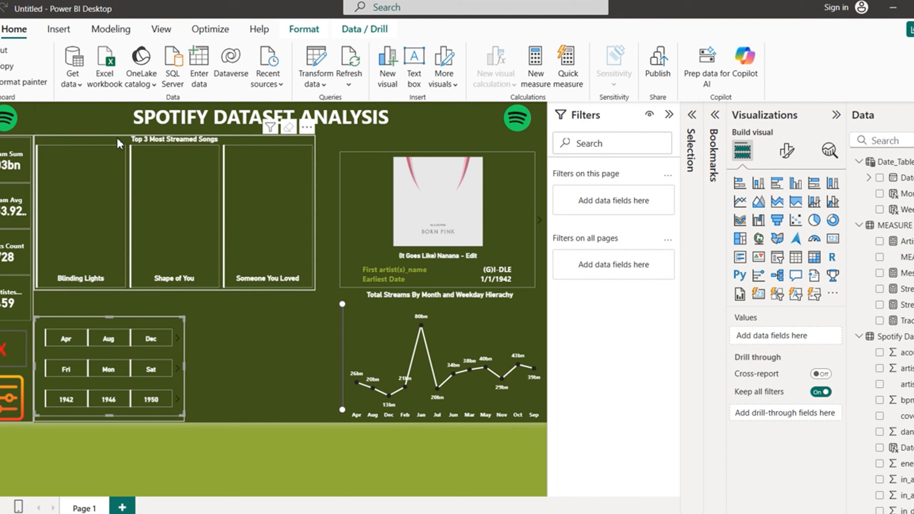
Step: Reposition the rectangle shape and settle the Top 3 songs visual under the title
{"action": "left_click_drag", "start_coordinate": [116, 142], "coordinate": [266, 357]}
{"action": "left_click_drag", "start_coordinate": [139, 190], "coordinate": [139, 216]}
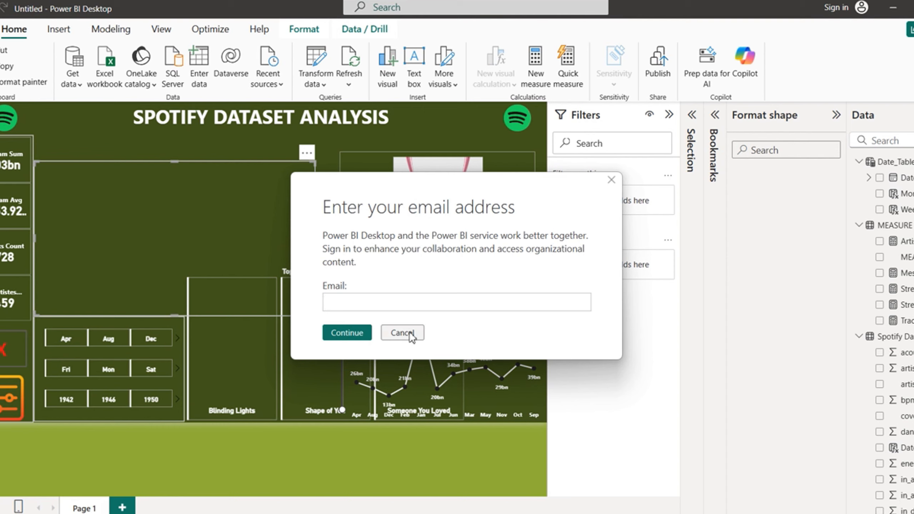
{"action": "left_click", "coordinate": [409, 333]}
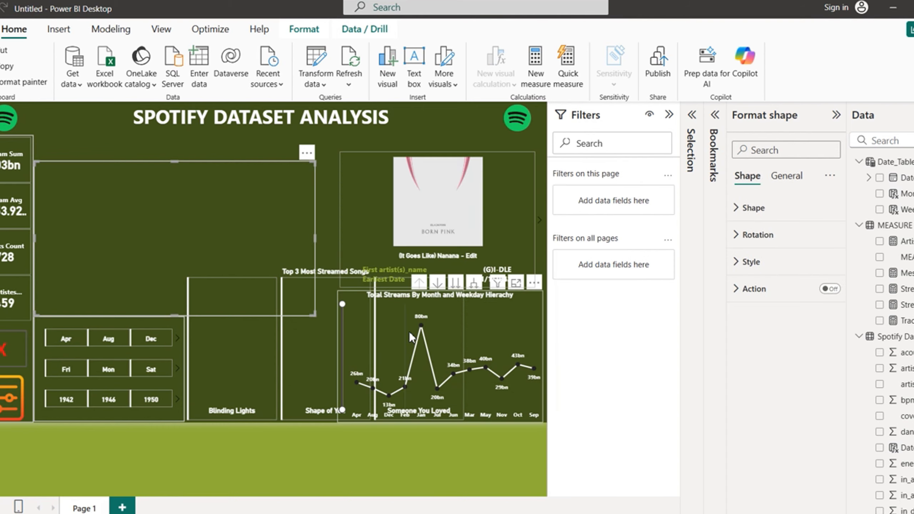
{"action": "mouse_move", "coordinate": [231, 289]}
{"action": "left_mouse_down"}
{"action": "mouse_move", "coordinate": [150, 231]}
{"action": "mouse_move", "coordinate": [234, 287]}
{"action": "left_mouse_up"}
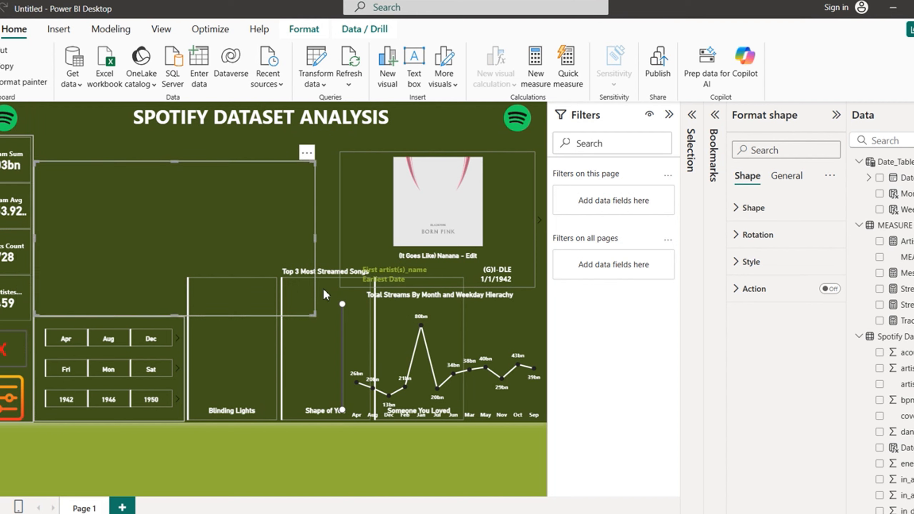
{"action": "left_click", "coordinate": [404, 332]}
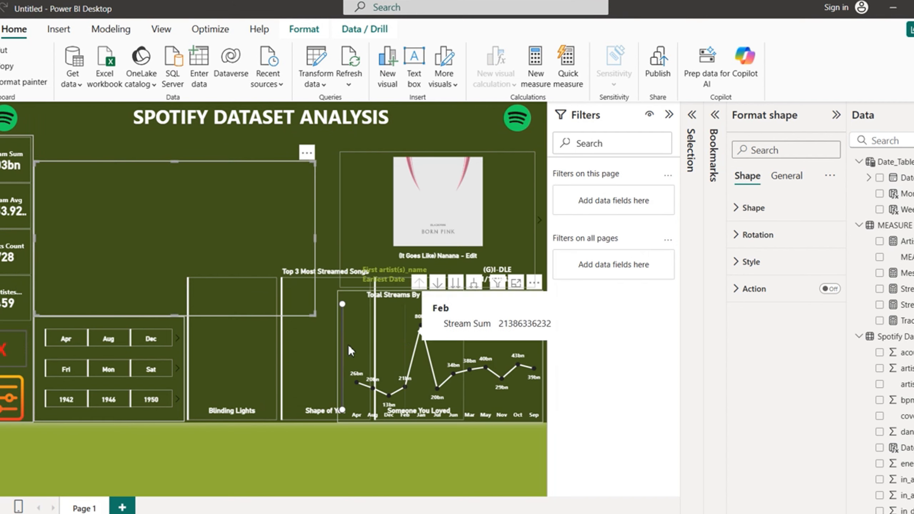
{"action": "left_click_drag", "start_coordinate": [245, 395], "coordinate": [93, 282]}
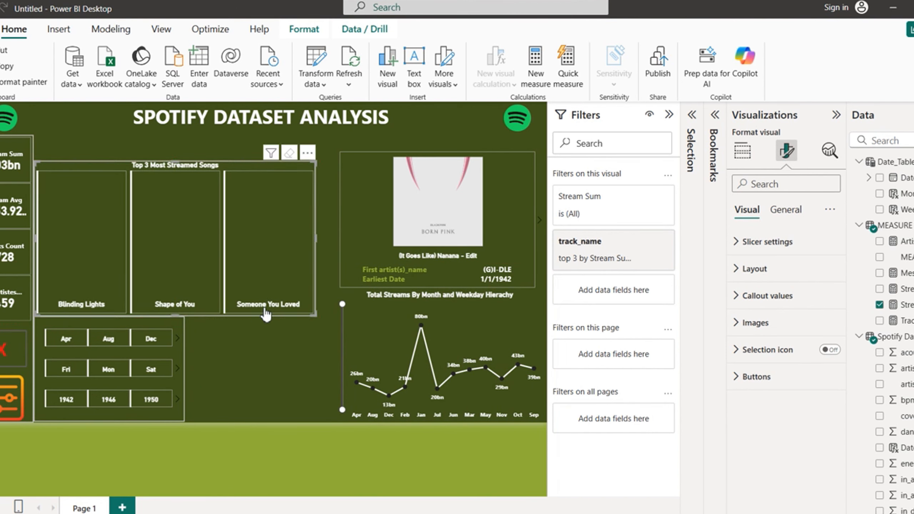
Step: Shorten the streams line chart from the top and widen it to the left
{"action": "left_click", "coordinate": [288, 361]}
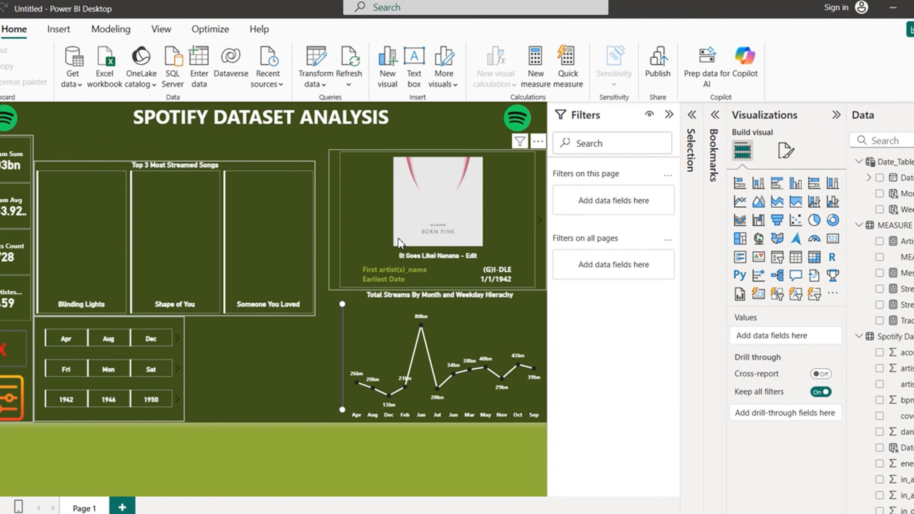
{"action": "left_click", "coordinate": [363, 301]}
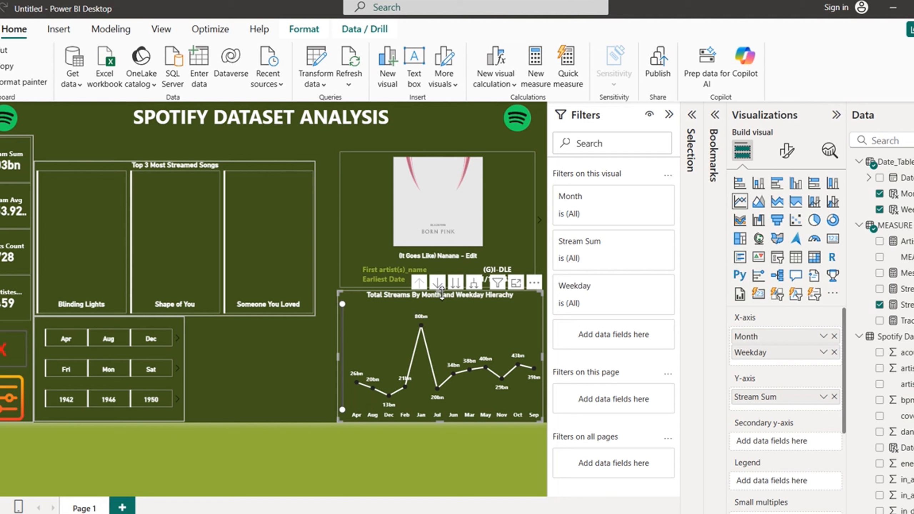
{"action": "left_click_drag", "start_coordinate": [442, 293], "coordinate": [441, 317]}
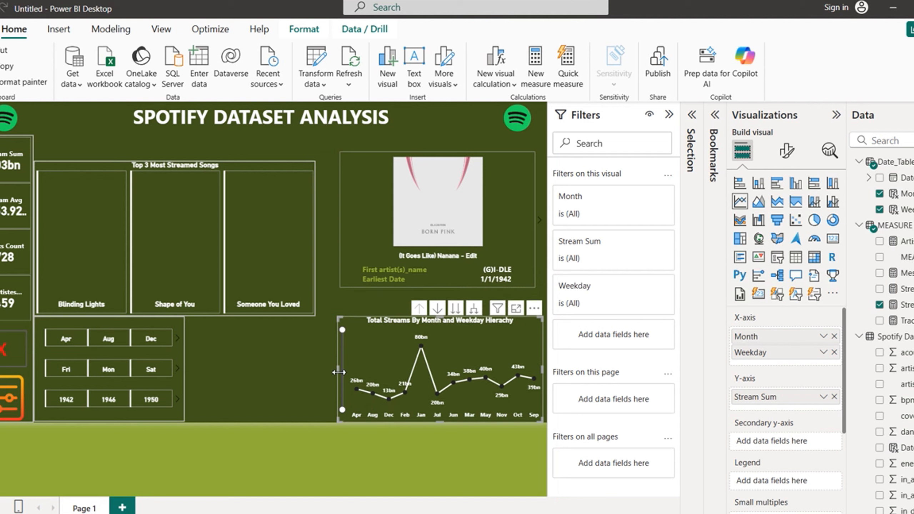
{"action": "left_click_drag", "start_coordinate": [338, 373], "coordinate": [314, 375]}
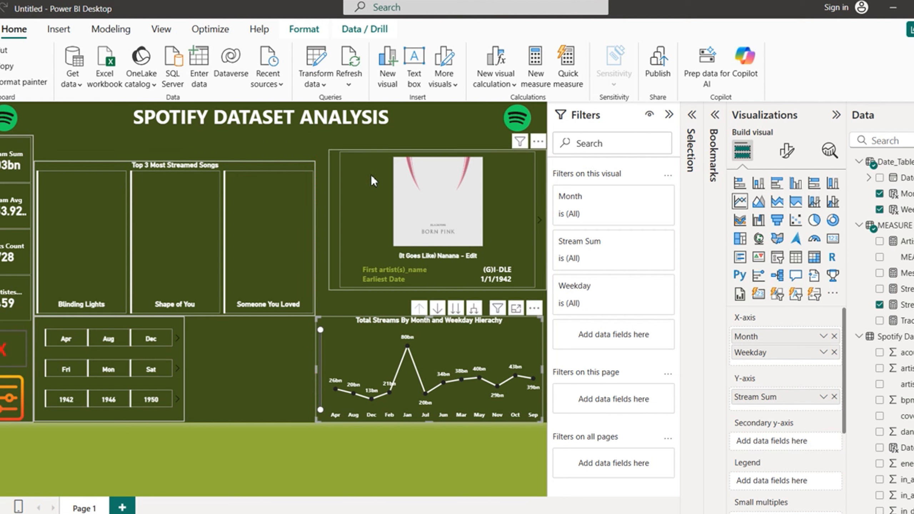
Step: Move the album card beside the Top 3 visual, making it wider and taller
{"action": "mouse_move", "coordinate": [334, 160]}
{"action": "left_mouse_down"}
{"action": "mouse_move", "coordinate": [332, 189]}
{"action": "mouse_move", "coordinate": [339, 177]}
{"action": "left_mouse_up"}
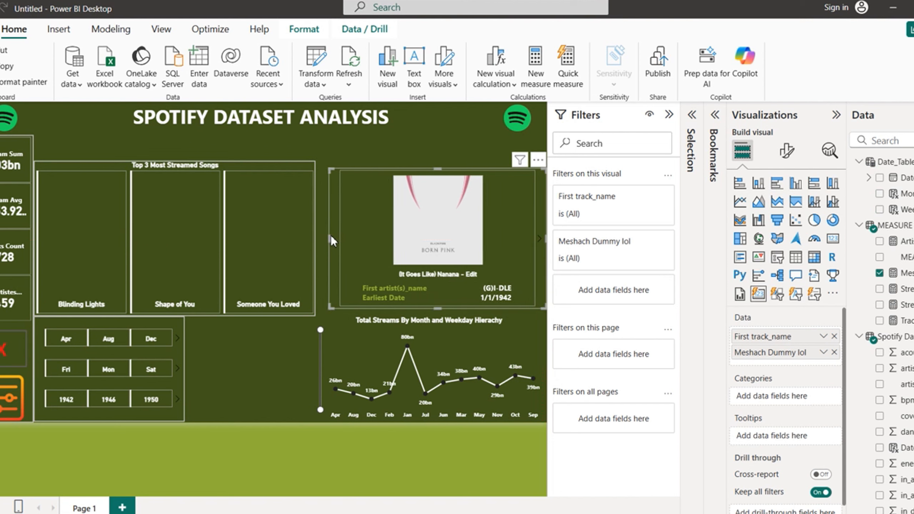
{"action": "left_click_drag", "start_coordinate": [330, 236], "coordinate": [322, 238]}
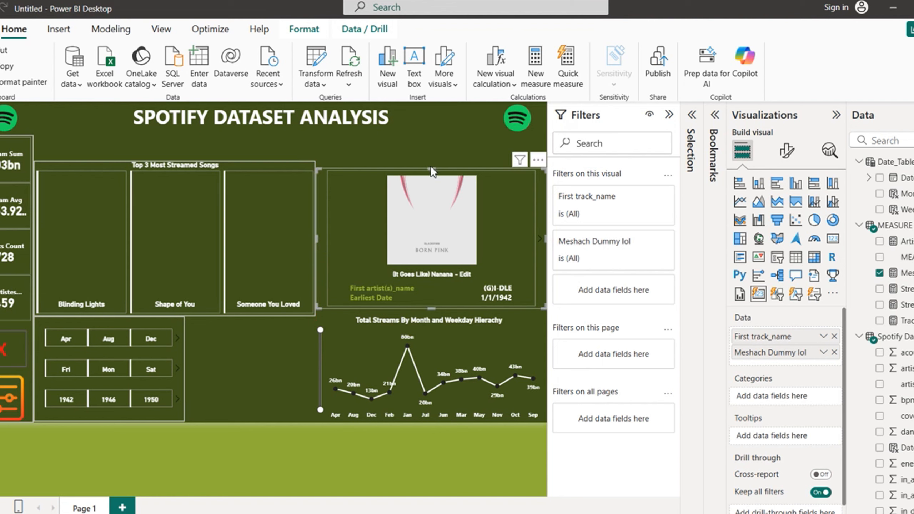
{"action": "left_click_drag", "start_coordinate": [434, 170], "coordinate": [433, 162]}
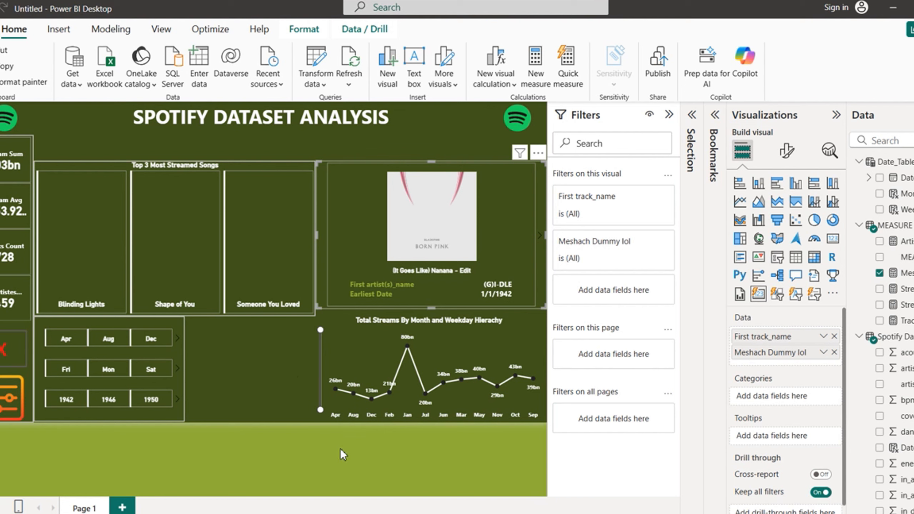
{"action": "left_click", "coordinate": [360, 484]}
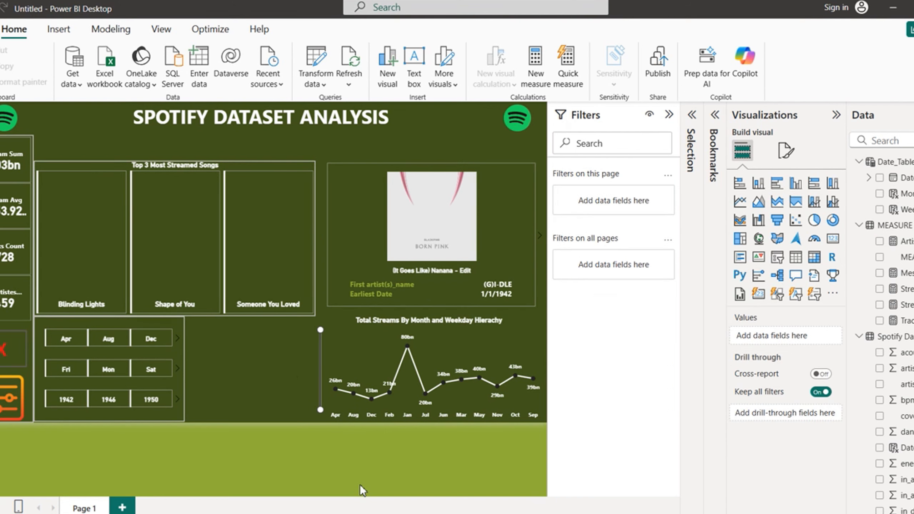
Step: Remove the extra Spotify logo image via its More options menu
{"action": "left_click", "coordinate": [517, 124]}
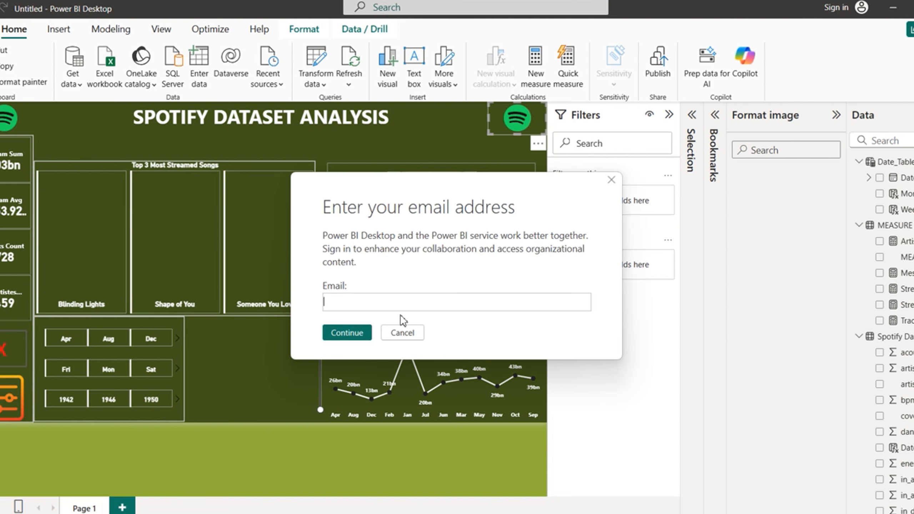
{"action": "left_click", "coordinate": [402, 332]}
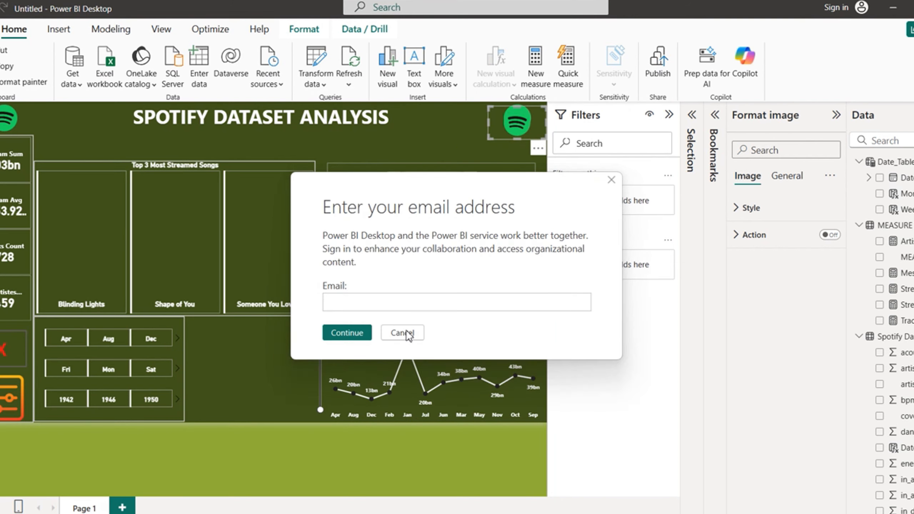
{"action": "left_click", "coordinate": [407, 334]}
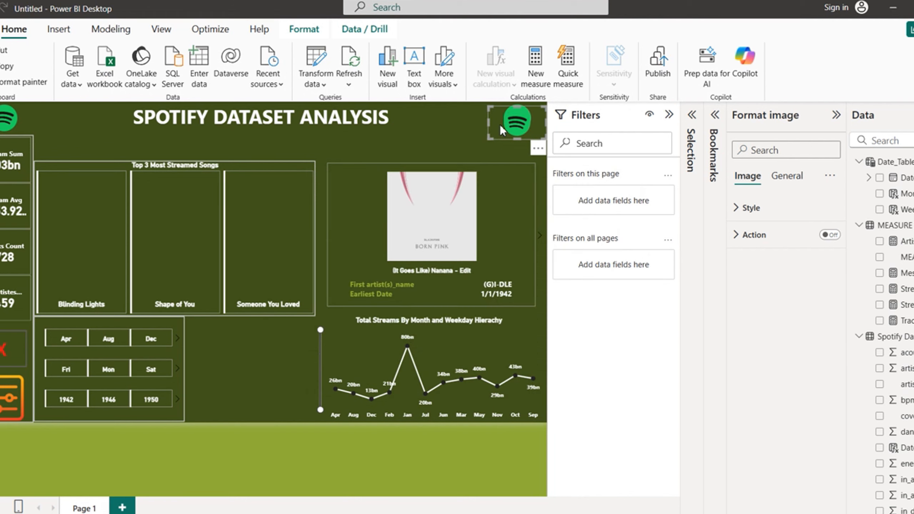
{"action": "left_click_drag", "start_coordinate": [301, 361], "coordinate": [237, 369]}
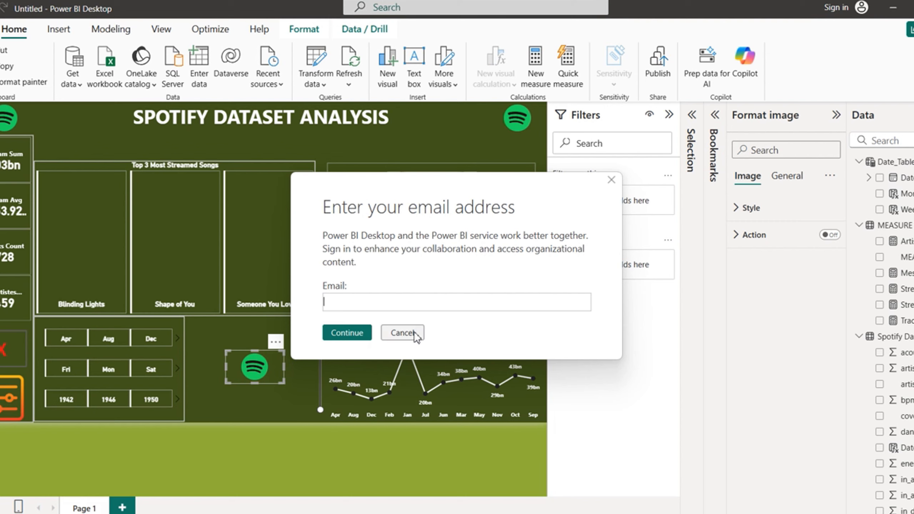
{"action": "left_click", "coordinate": [414, 332]}
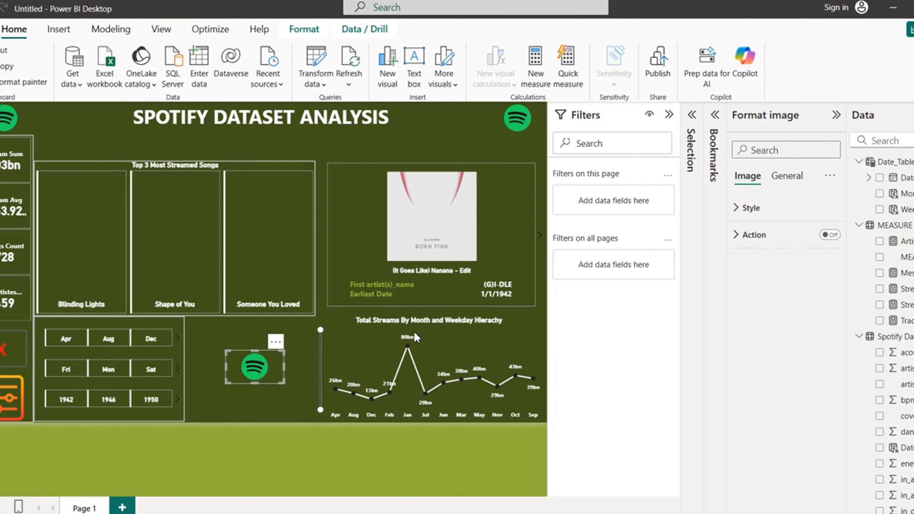
{"action": "left_click", "coordinate": [275, 342]}
{"action": "left_click", "coordinate": [327, 357]}
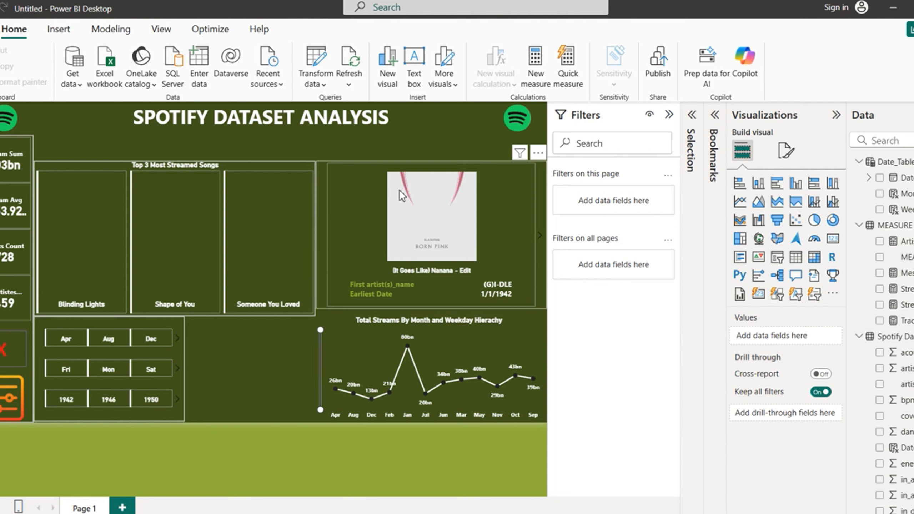
Step: Extend the album card slightly downward
{"action": "left_click", "coordinate": [318, 299]}
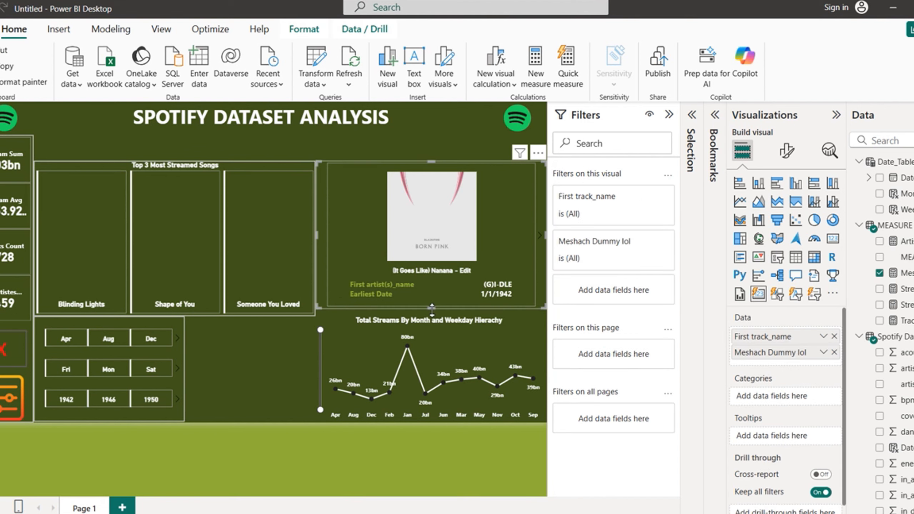
{"action": "left_click_drag", "start_coordinate": [432, 311], "coordinate": [432, 315]}
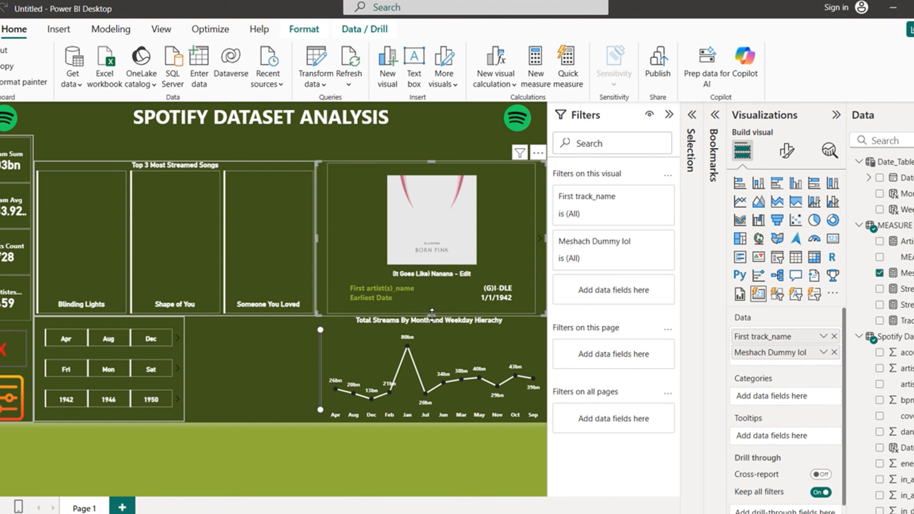
{"action": "left_click", "coordinate": [268, 378]}
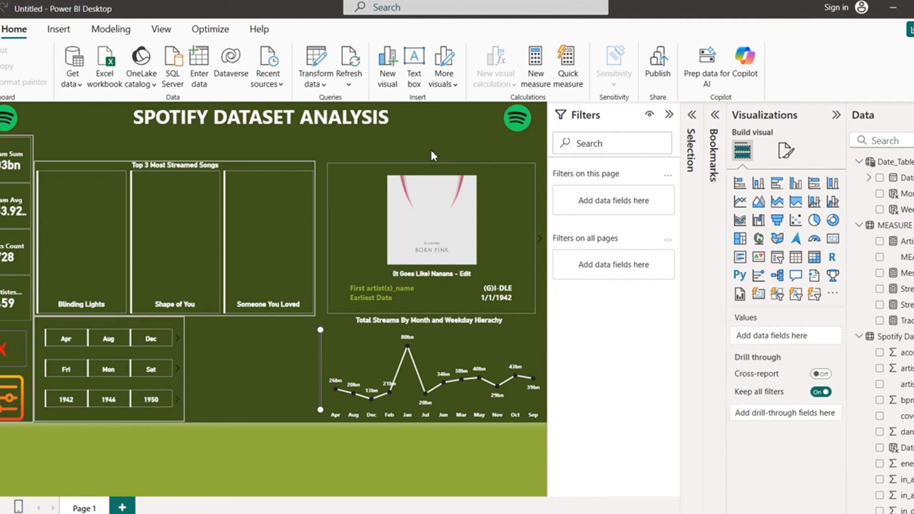
Step: Add a Card (new) visual with track_name as its data, showing '(It Goes Like) Nanana'
{"action": "scroll", "coordinate": [885, 325], "scroll_direction": "down", "scroll_amount": 5}
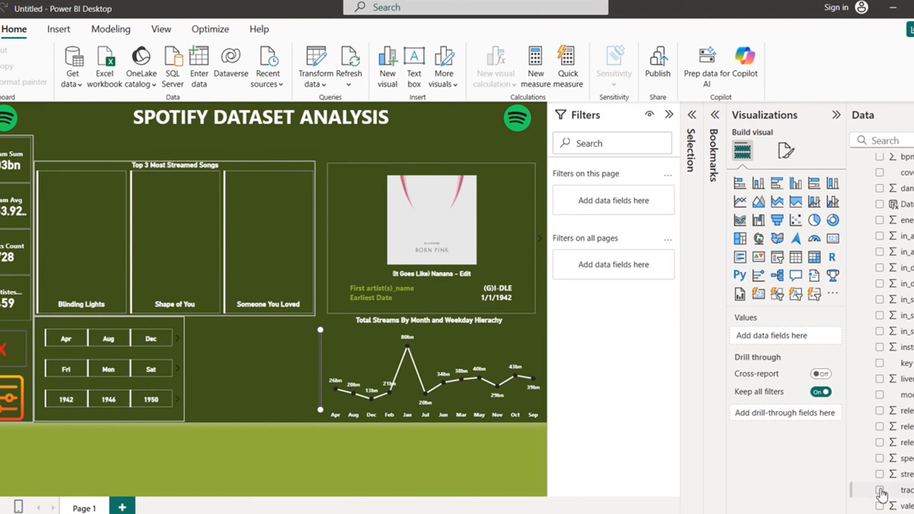
{"action": "left_click", "coordinate": [881, 490]}
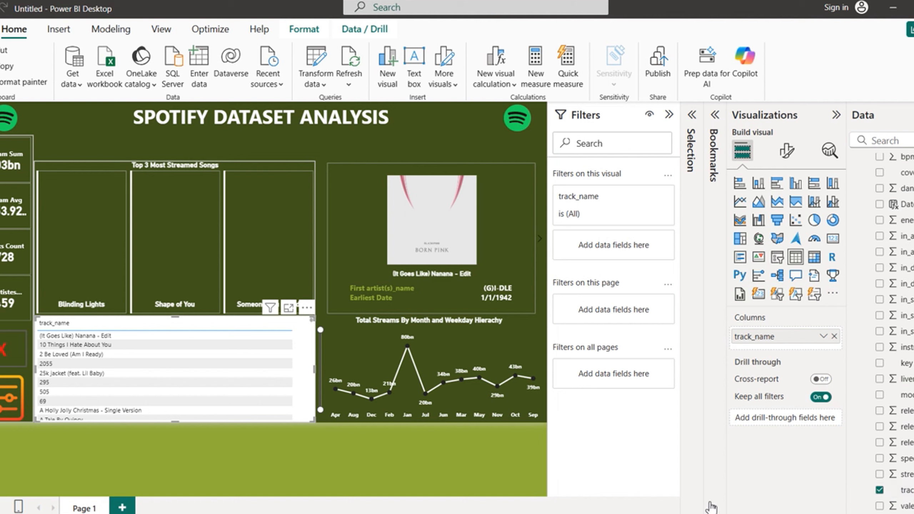
{"action": "left_click", "coordinate": [759, 295]}
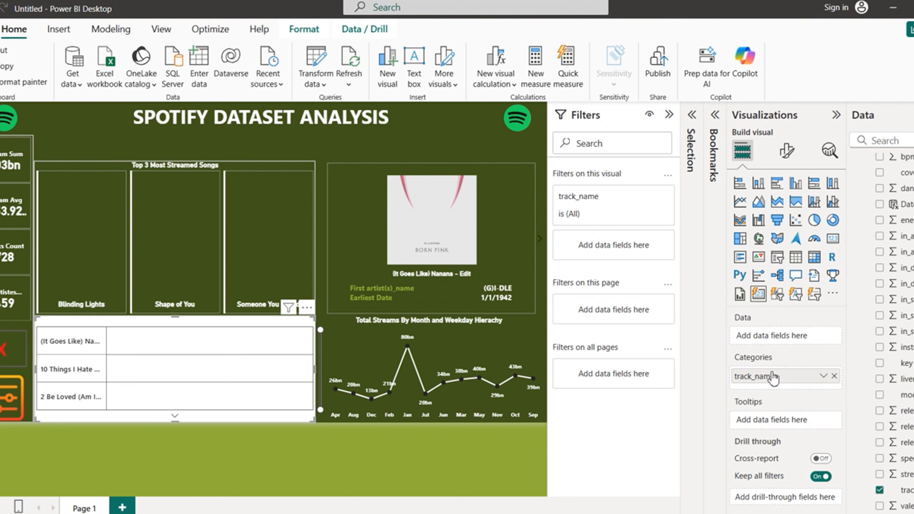
{"action": "left_click_drag", "start_coordinate": [770, 376], "coordinate": [770, 338]}
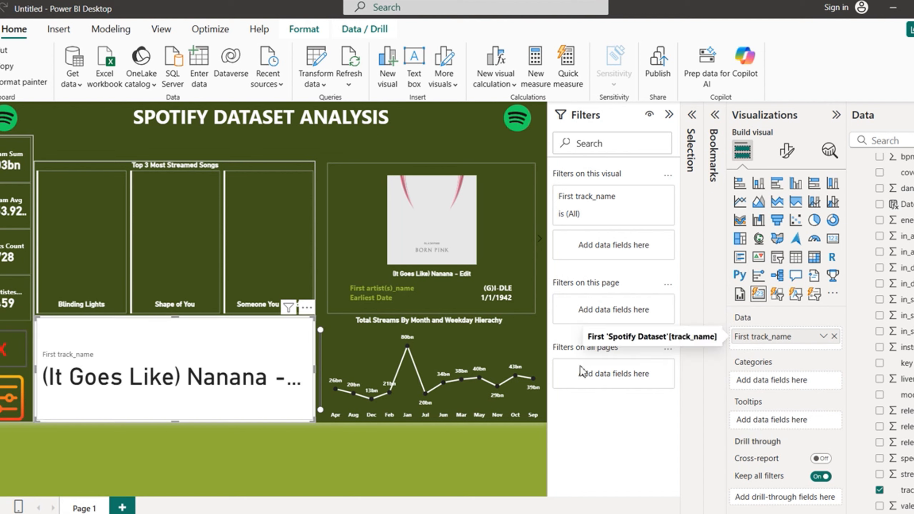
{"action": "left_click", "coordinate": [787, 152]}
{"action": "left_click", "coordinate": [774, 296]}
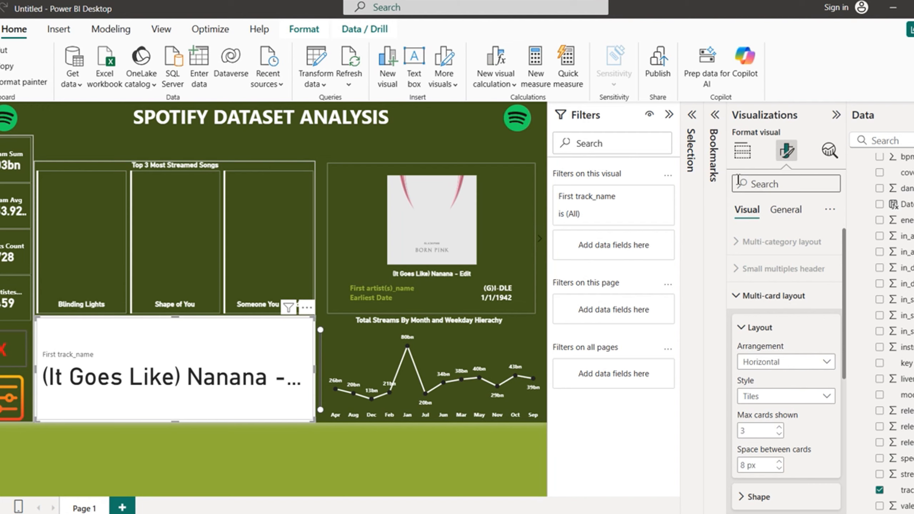
{"action": "left_click", "coordinate": [743, 151]}
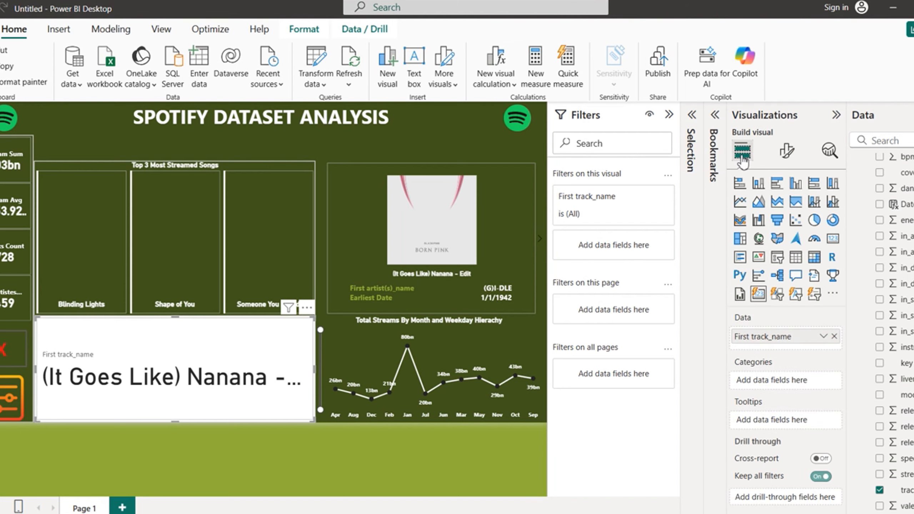
Step: Convert the card into a Button slicer with track_name as its field
{"action": "left_click", "coordinate": [779, 296]}
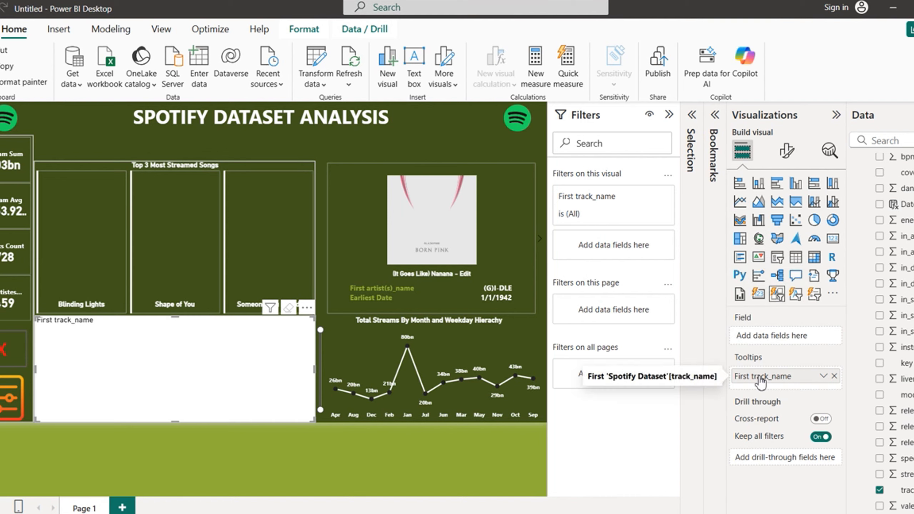
{"action": "left_click_drag", "start_coordinate": [761, 383], "coordinate": [778, 337]}
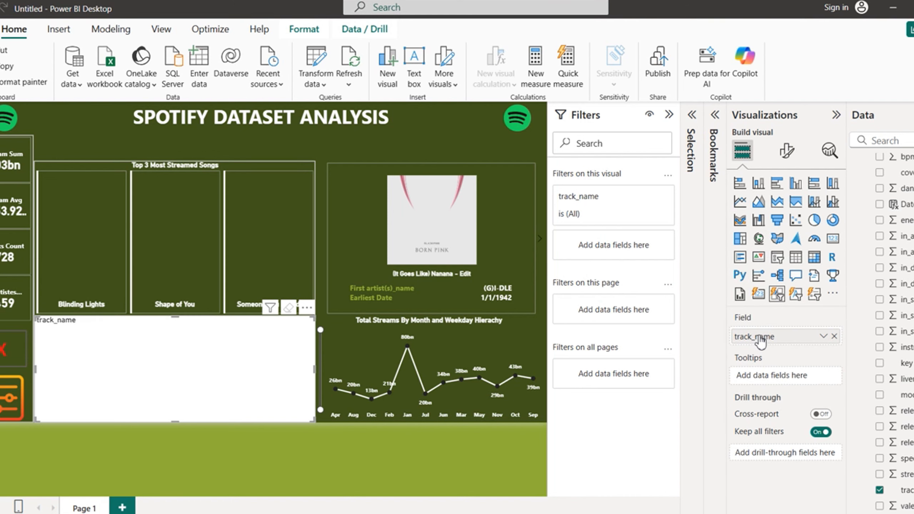
{"action": "left_click", "coordinate": [785, 155]}
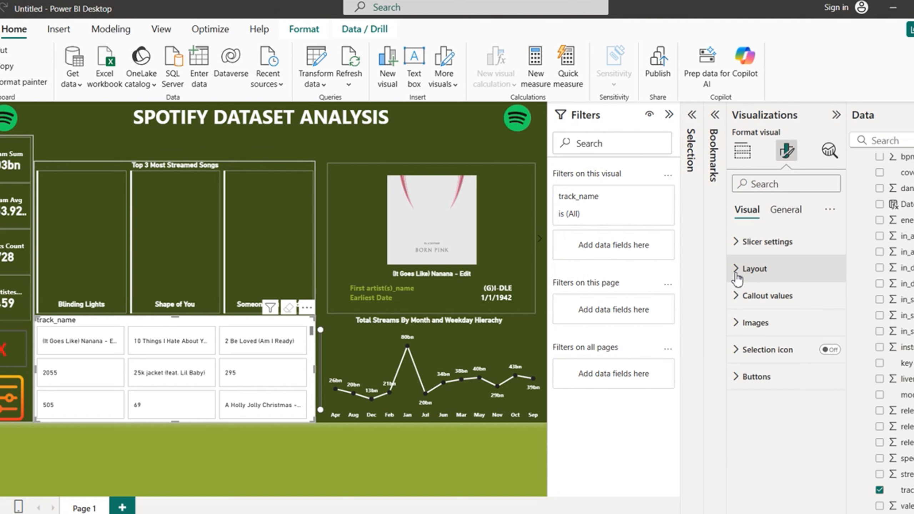
{"action": "left_click", "coordinate": [738, 248]}
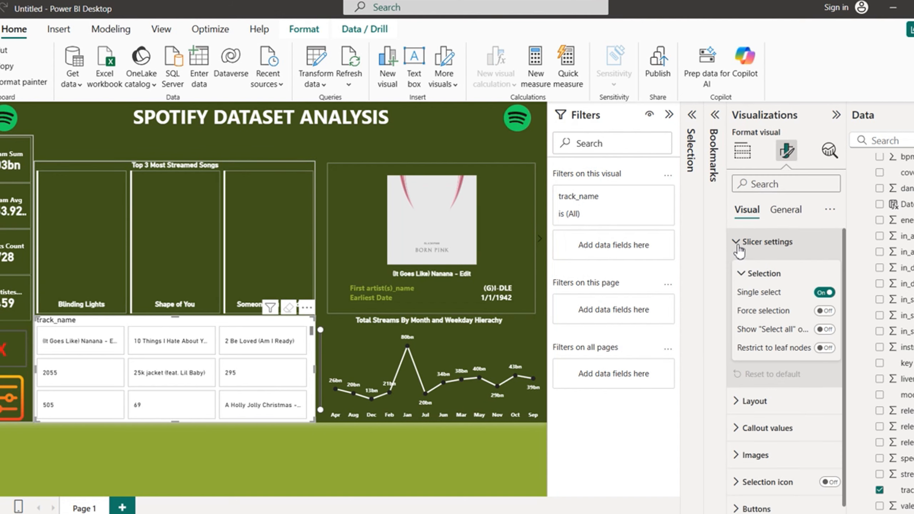
{"action": "left_click", "coordinate": [737, 243]}
{"action": "left_click", "coordinate": [740, 272]}
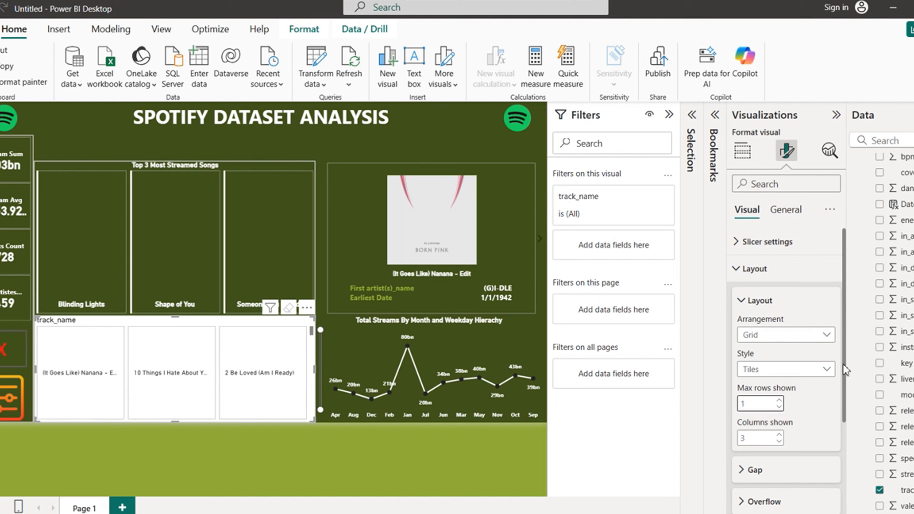
Step: Set the slicer's tile overflow to Paginated, Horizontal, with a 0 px gap between tiles
{"action": "left_click_drag", "start_coordinate": [843, 364], "coordinate": [844, 440]}
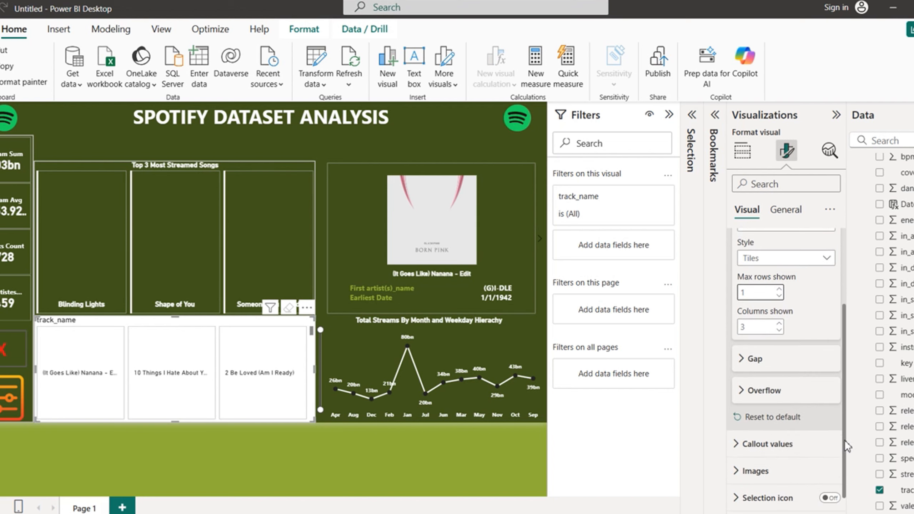
{"action": "left_click", "coordinate": [743, 391]}
{"action": "left_click", "coordinate": [828, 426]}
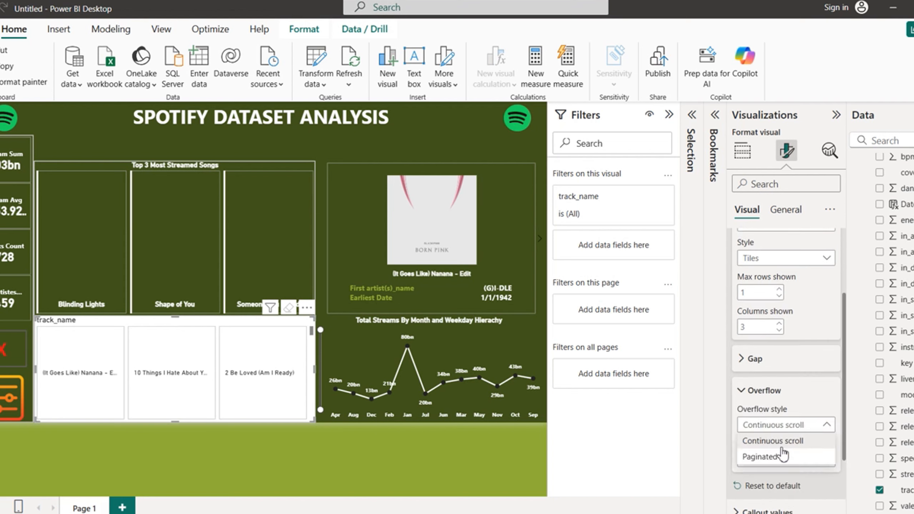
{"action": "left_click", "coordinate": [774, 457]}
{"action": "left_click", "coordinate": [824, 461]}
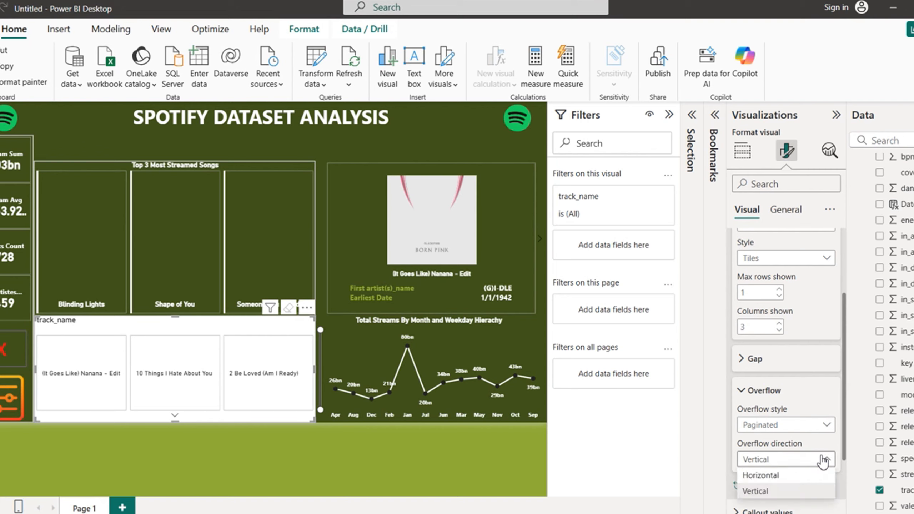
{"action": "left_click", "coordinate": [766, 476]}
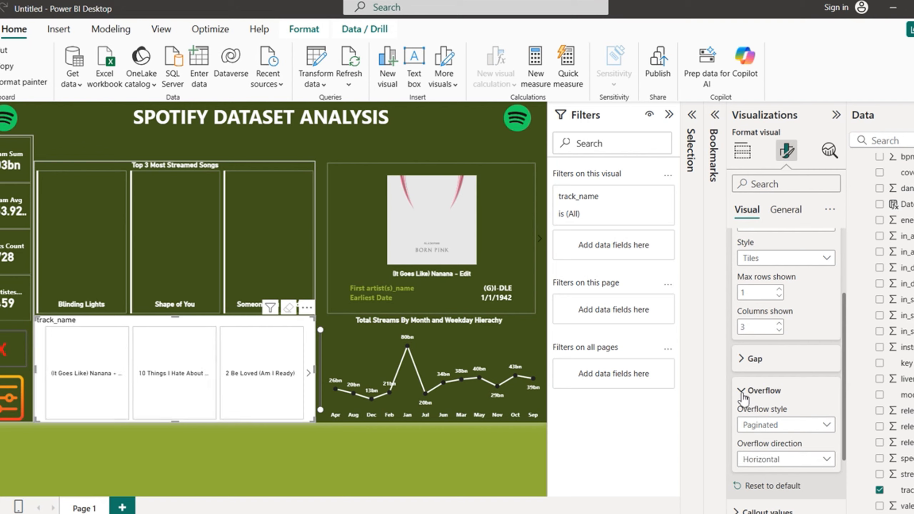
{"action": "left_click", "coordinate": [748, 391]}
{"action": "left_click", "coordinate": [745, 368]}
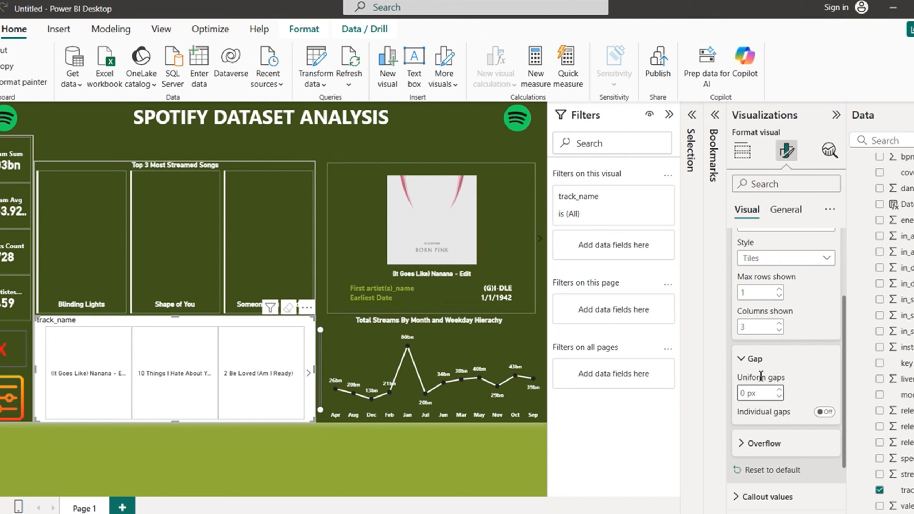
{"action": "left_click", "coordinate": [742, 362]}
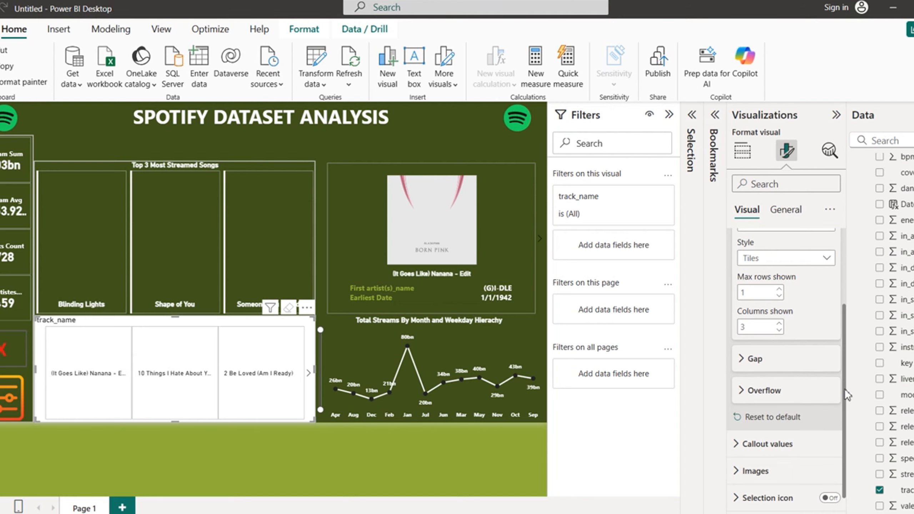
{"action": "left_click_drag", "start_coordinate": [844, 389], "coordinate": [853, 288]}
{"action": "left_click", "coordinate": [736, 274]}
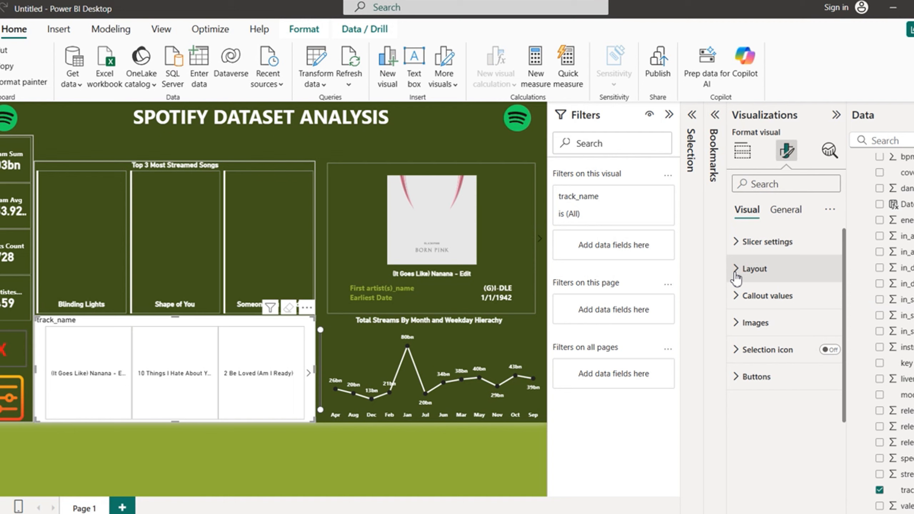
Step: Make the slicer's callout value text white
{"action": "left_click", "coordinate": [736, 296]}
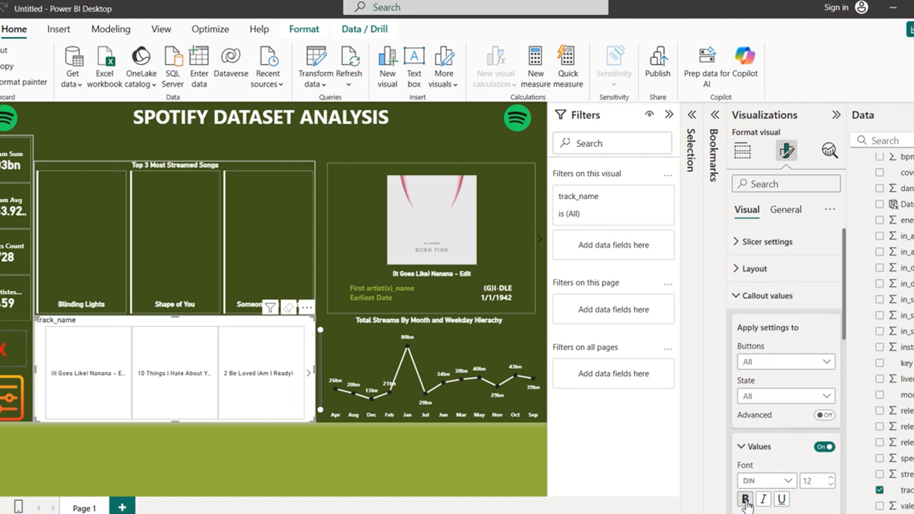
{"action": "left_click_drag", "start_coordinate": [846, 332], "coordinate": [859, 404]}
{"action": "left_click", "coordinate": [765, 347]}
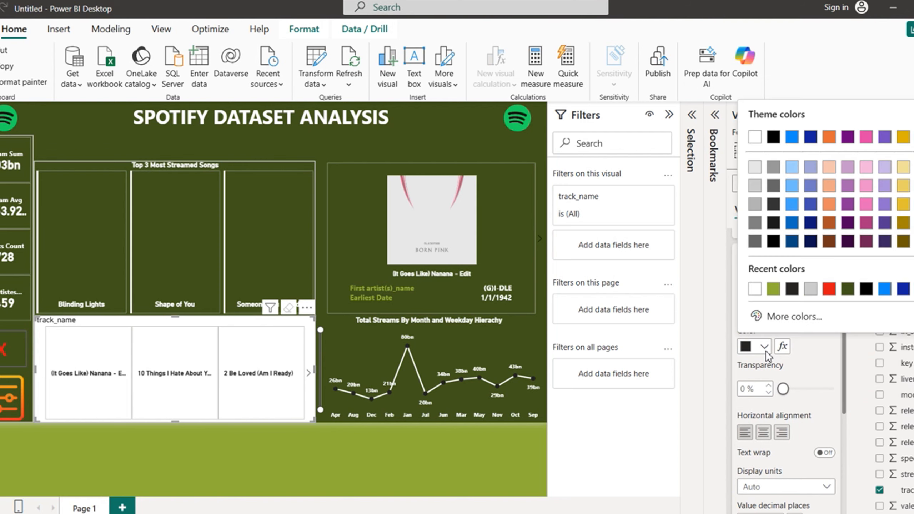
{"action": "left_click", "coordinate": [755, 289]}
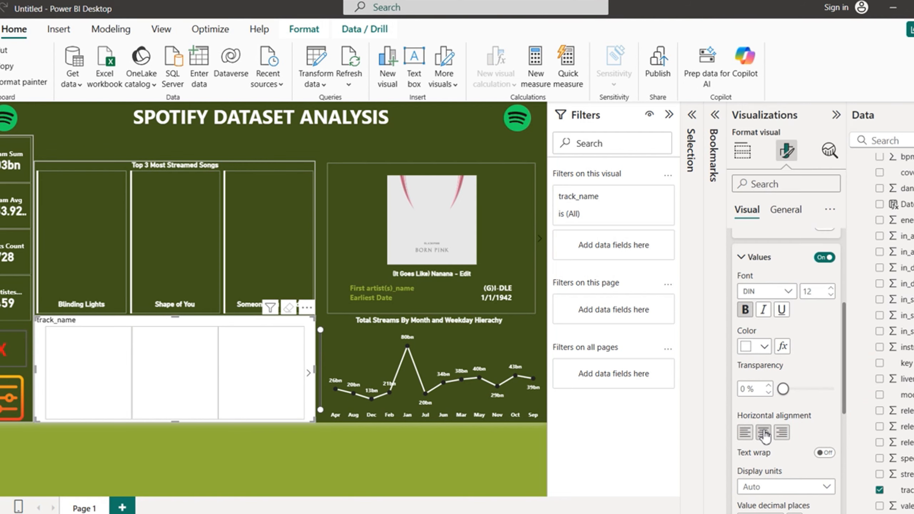
{"action": "left_click_drag", "start_coordinate": [845, 351], "coordinate": [842, 253]}
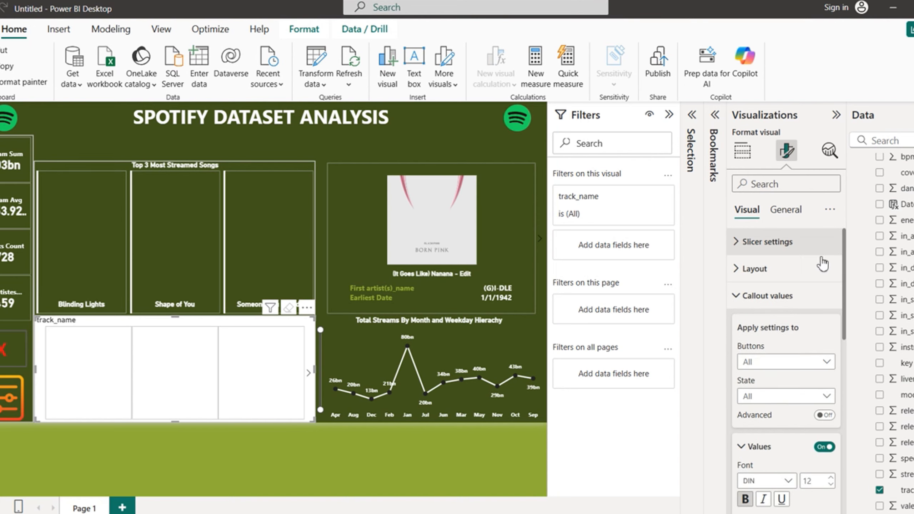
{"action": "left_click", "coordinate": [738, 295]}
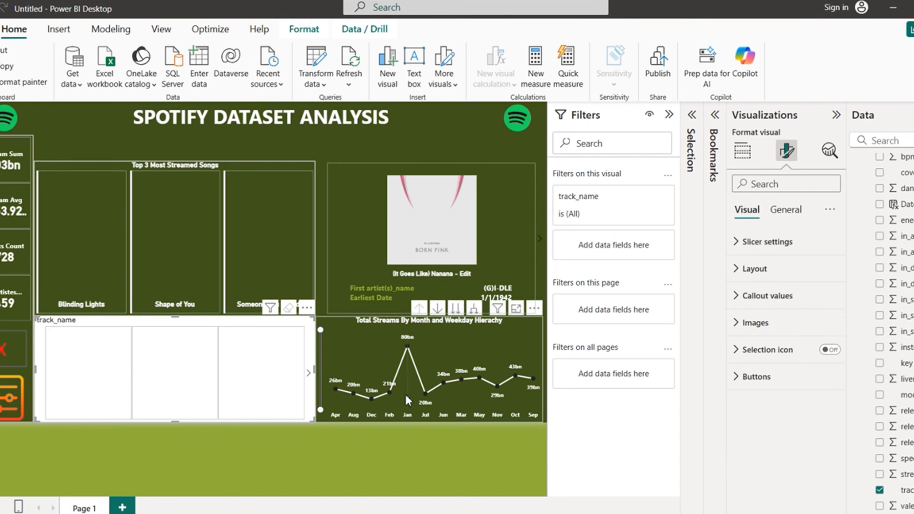
Step: Turn off the button Fill and the slicer's General Effects background
{"action": "left_click", "coordinate": [740, 380]}
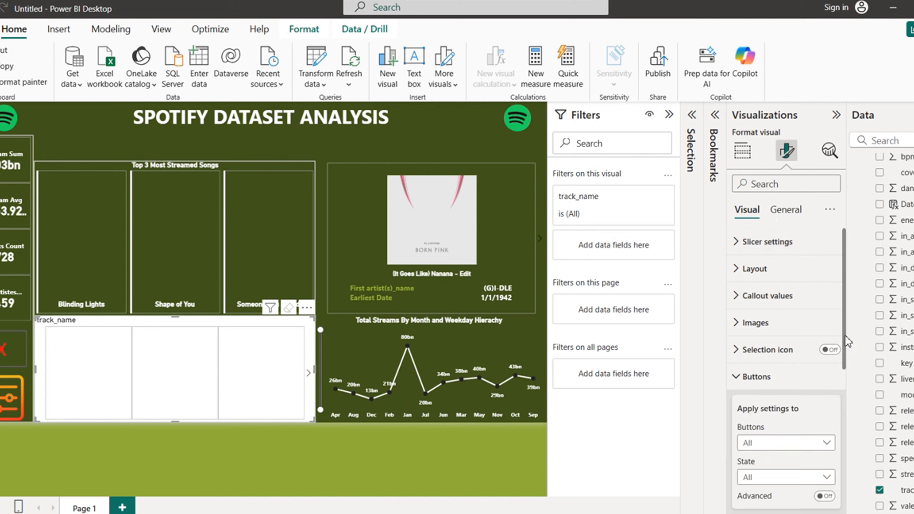
{"action": "scroll", "coordinate": [848, 342], "scroll_direction": "down", "scroll_amount": 10}
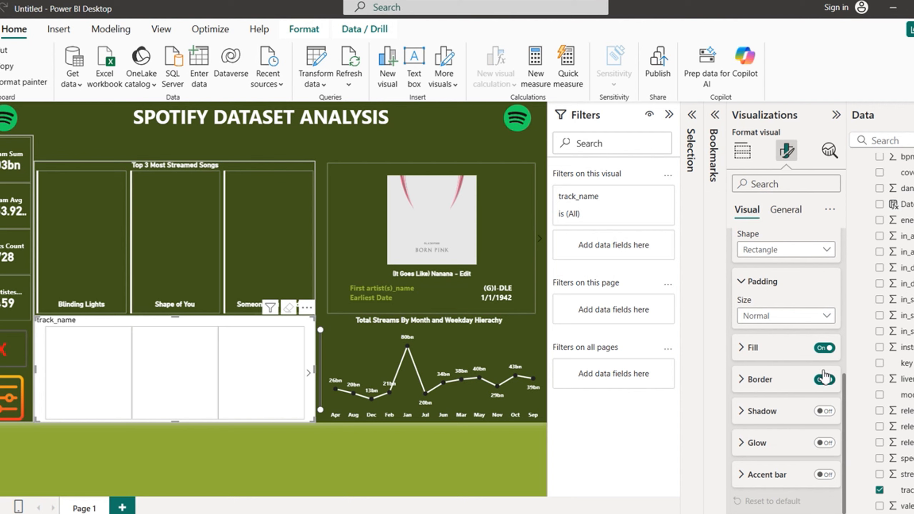
{"action": "left_click", "coordinate": [824, 348]}
{"action": "left_click", "coordinate": [786, 210]}
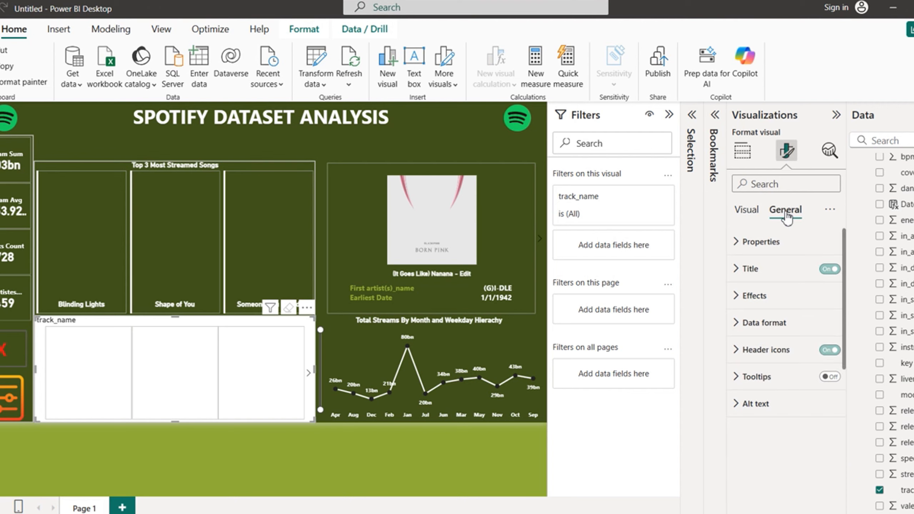
{"action": "left_click", "coordinate": [738, 297]}
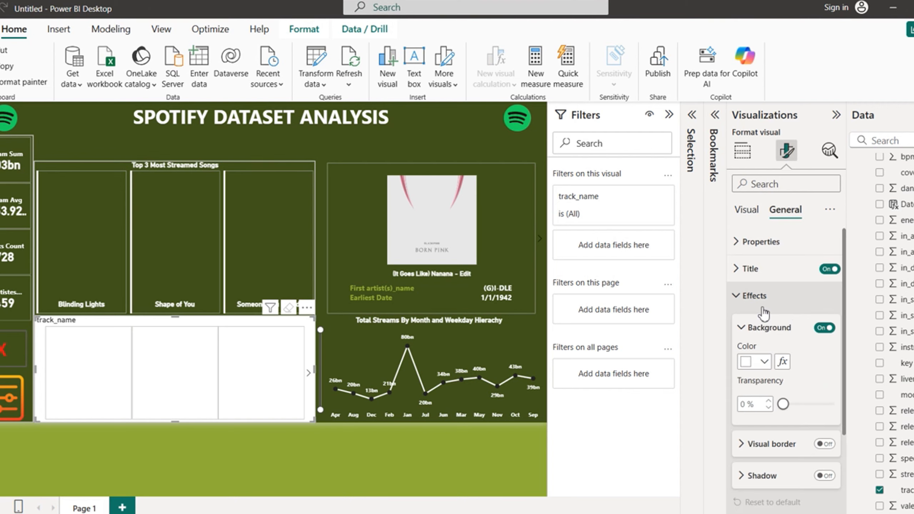
{"action": "left_click", "coordinate": [821, 328]}
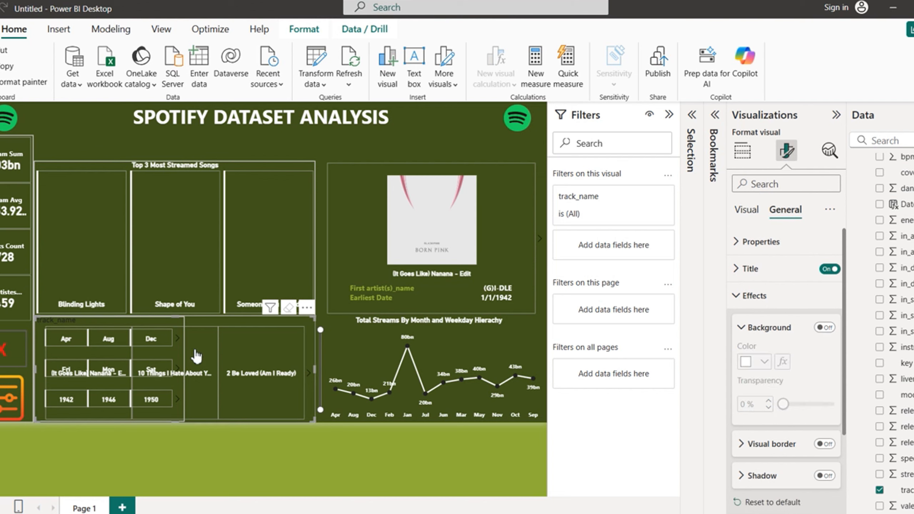
Step: Move the slicer up beside the page title and resize it into a slim single row
{"action": "left_click_drag", "start_coordinate": [196, 357], "coordinate": [487, 174]}
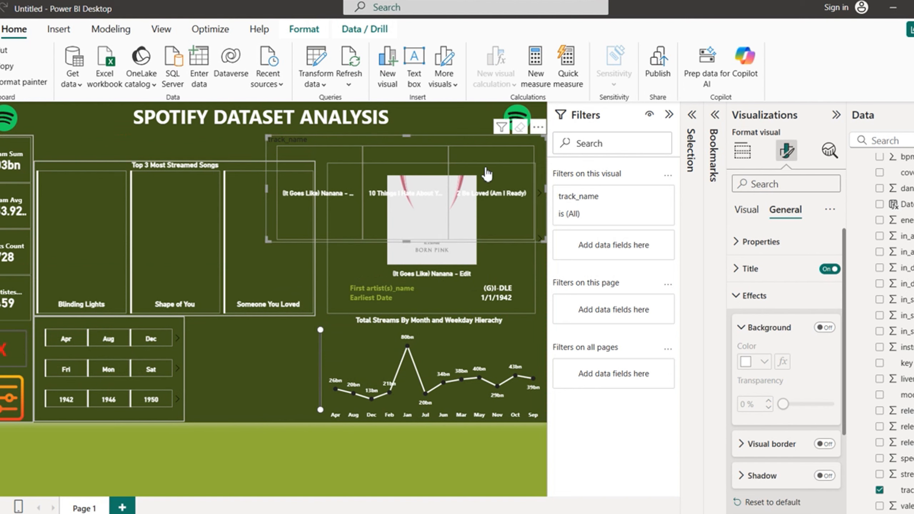
{"action": "left_click_drag", "start_coordinate": [429, 183], "coordinate": [445, 157]}
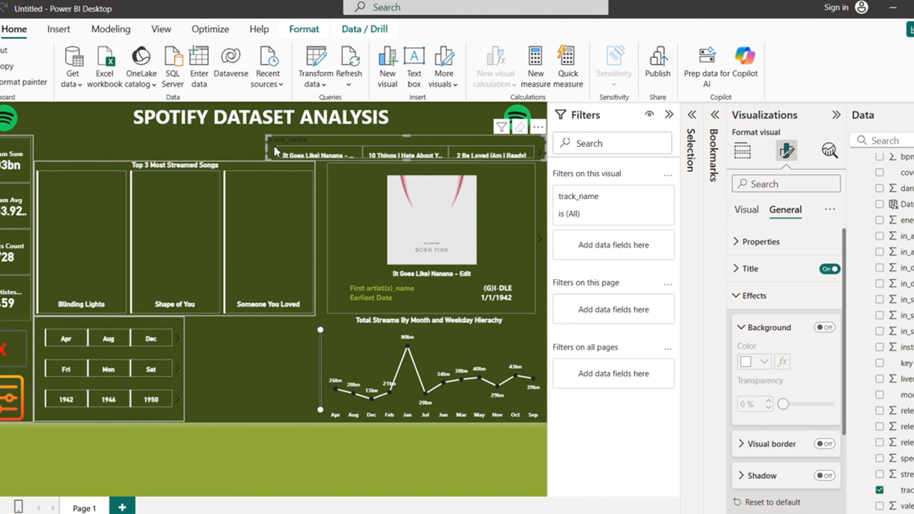
{"action": "left_click_drag", "start_coordinate": [275, 146], "coordinate": [330, 153]}
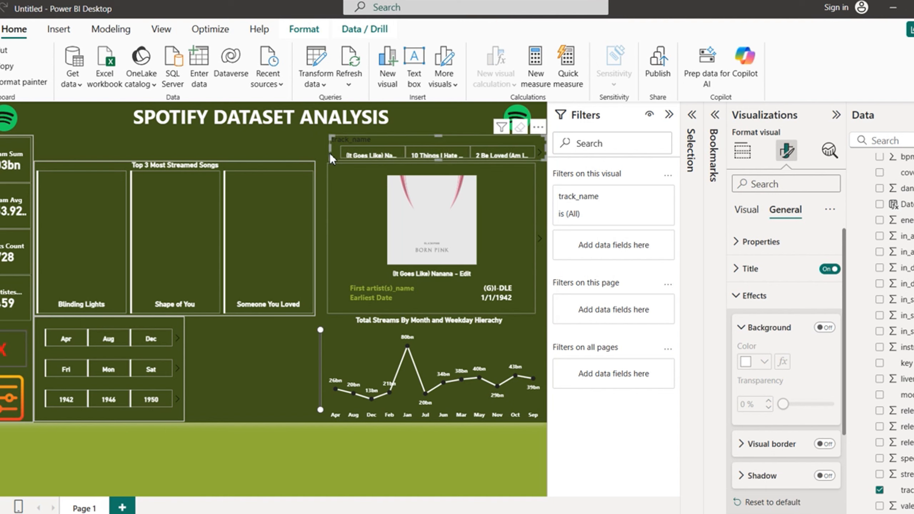
Step: Make the track_name slicer title bold, white (#FFFFFF) and centre-aligned, nudging its top edge
{"action": "left_click", "coordinate": [739, 297]}
{"action": "left_click", "coordinate": [738, 268]}
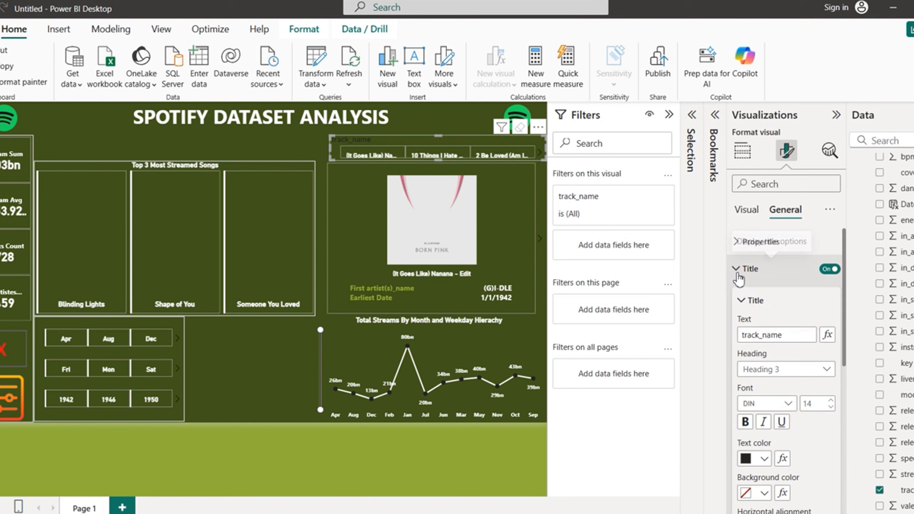
{"action": "left_click", "coordinate": [746, 422]}
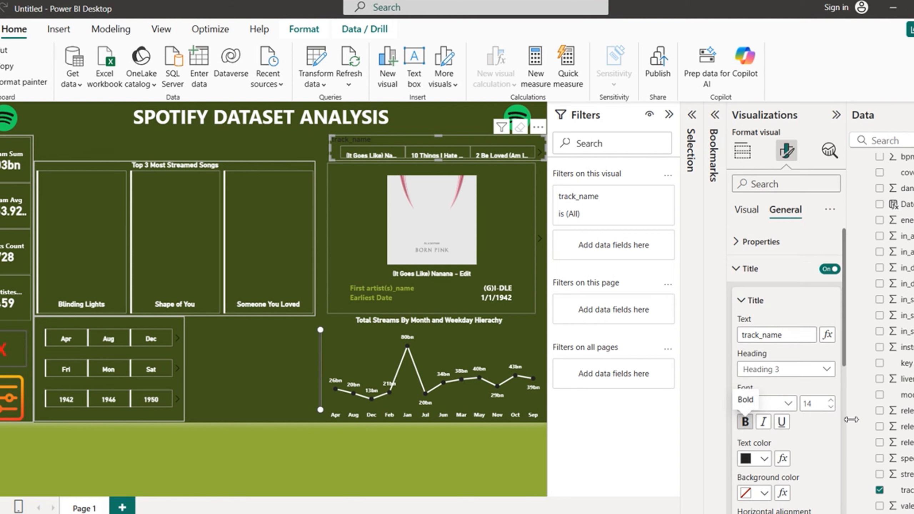
{"action": "left_click", "coordinate": [764, 459]}
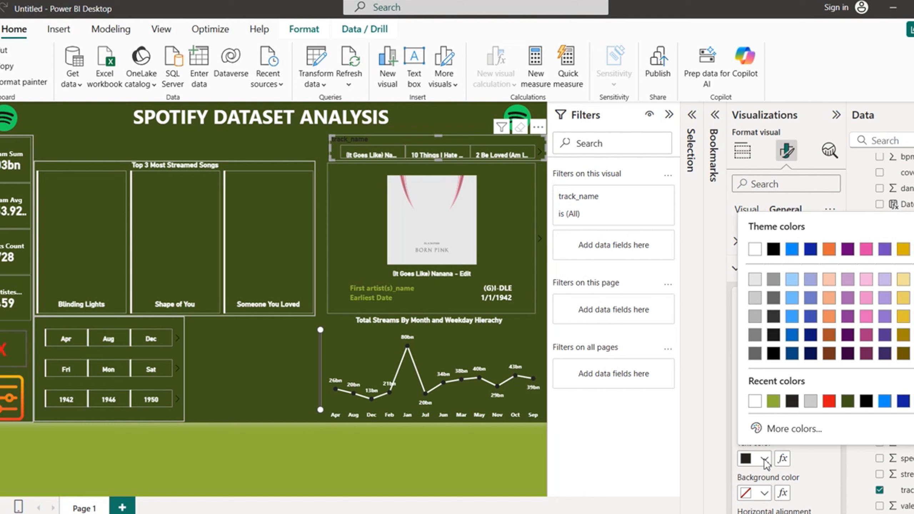
{"action": "left_click", "coordinate": [755, 402]}
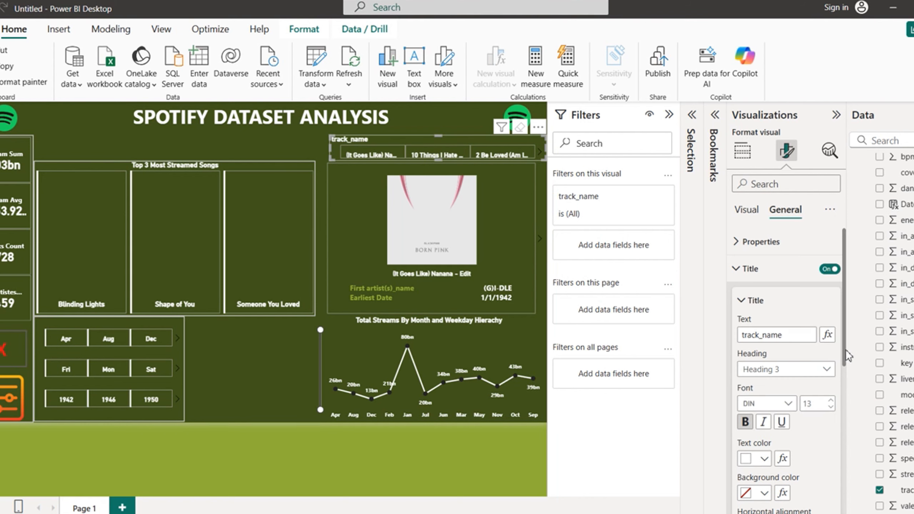
{"action": "left_click_drag", "start_coordinate": [847, 349], "coordinate": [847, 404]}
{"action": "left_click", "coordinate": [763, 418]}
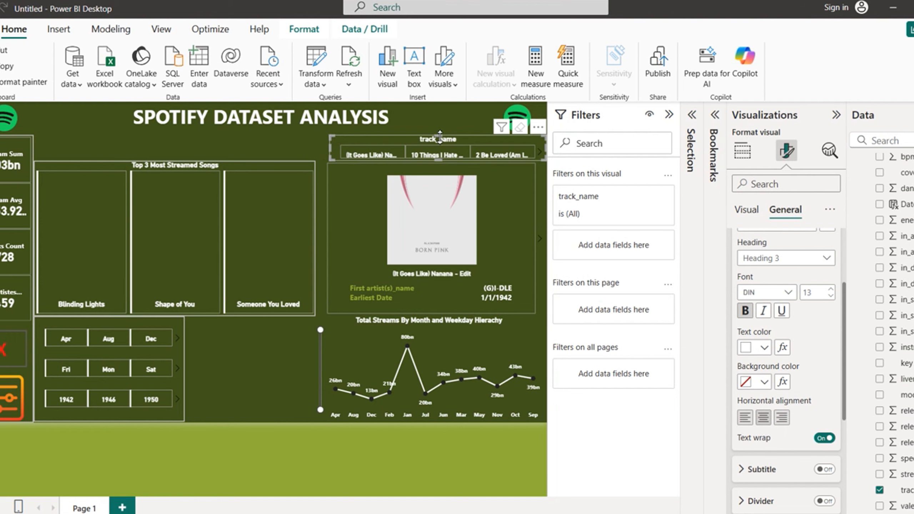
{"action": "left_click_drag", "start_coordinate": [440, 135], "coordinate": [439, 132]}
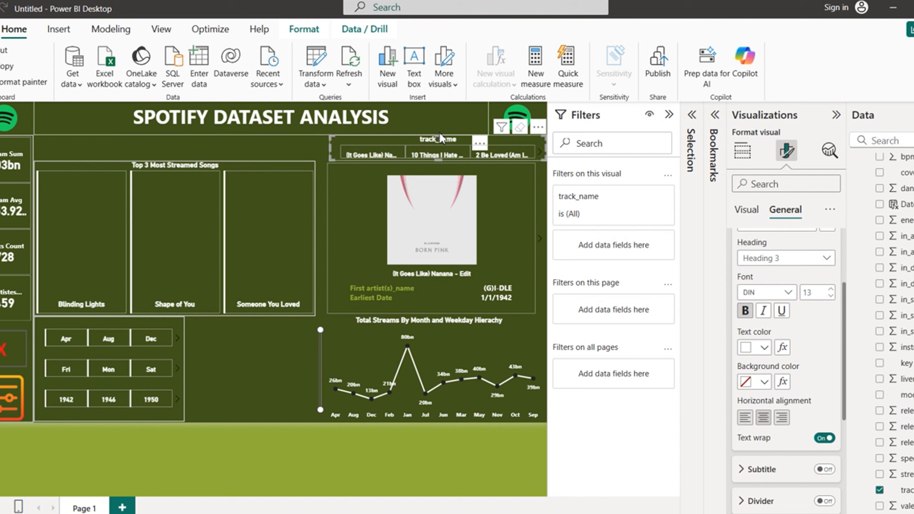
Step: Lower the top edge of the Top 3 Most Streamed Songs visual
{"action": "left_click", "coordinate": [300, 452]}
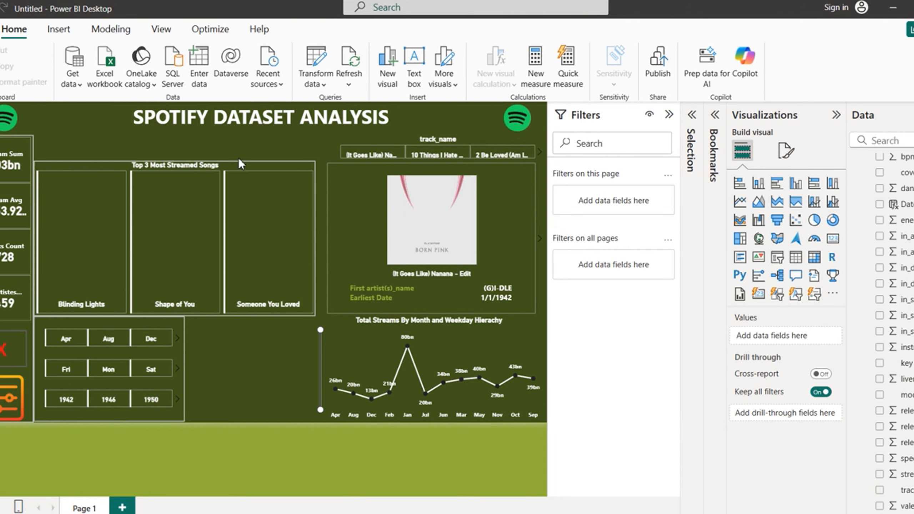
{"action": "left_click", "coordinate": [200, 165]}
{"action": "left_click_drag", "start_coordinate": [175, 162], "coordinate": [183, 144]}
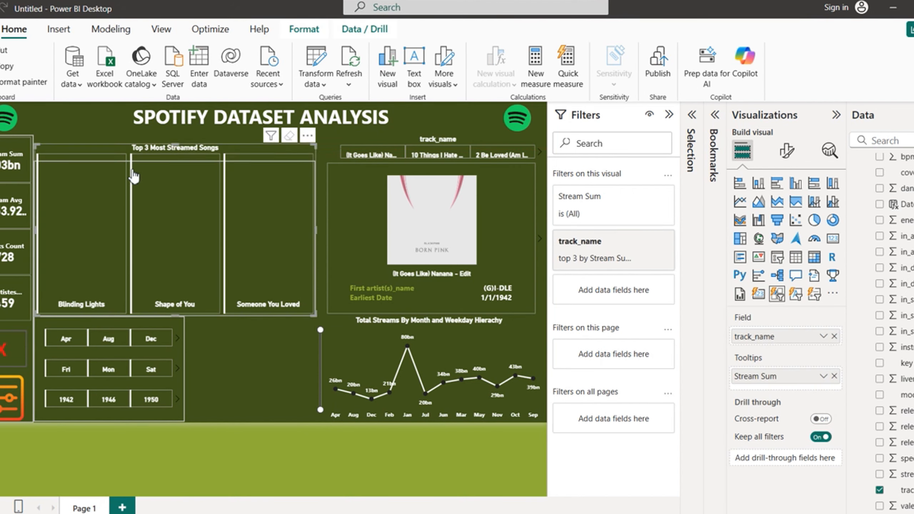
{"action": "left_click_drag", "start_coordinate": [176, 144], "coordinate": [172, 186]}
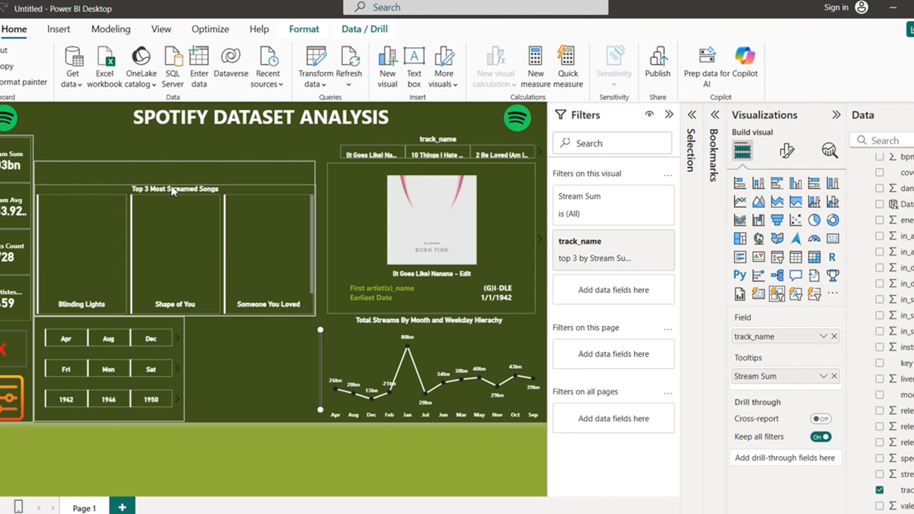
Step: Extend the background box behind the Top 3 visual upward
{"action": "left_click", "coordinate": [182, 171]}
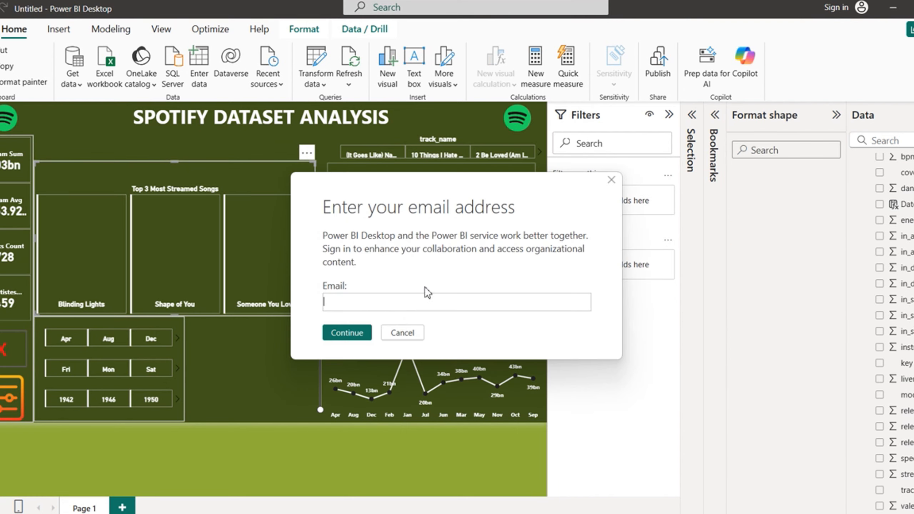
{"action": "left_click", "coordinate": [396, 333]}
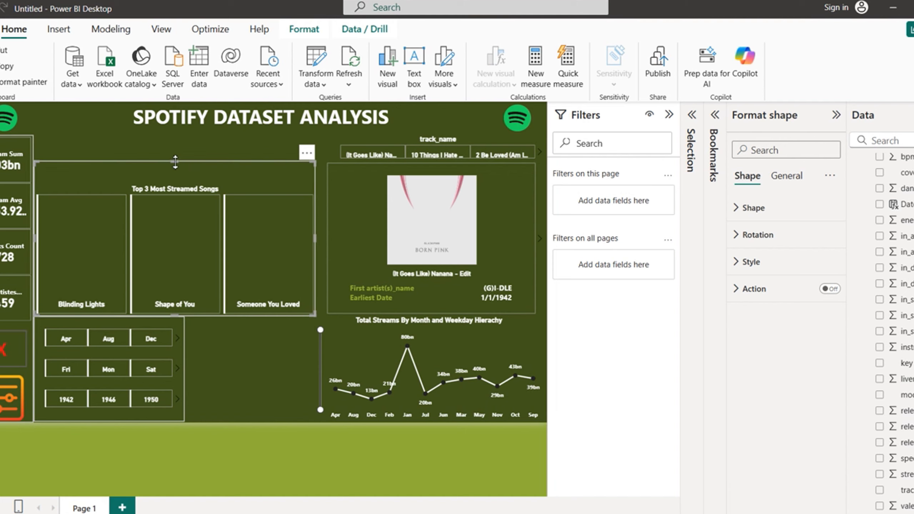
{"action": "left_click_drag", "start_coordinate": [176, 161], "coordinate": [179, 143]}
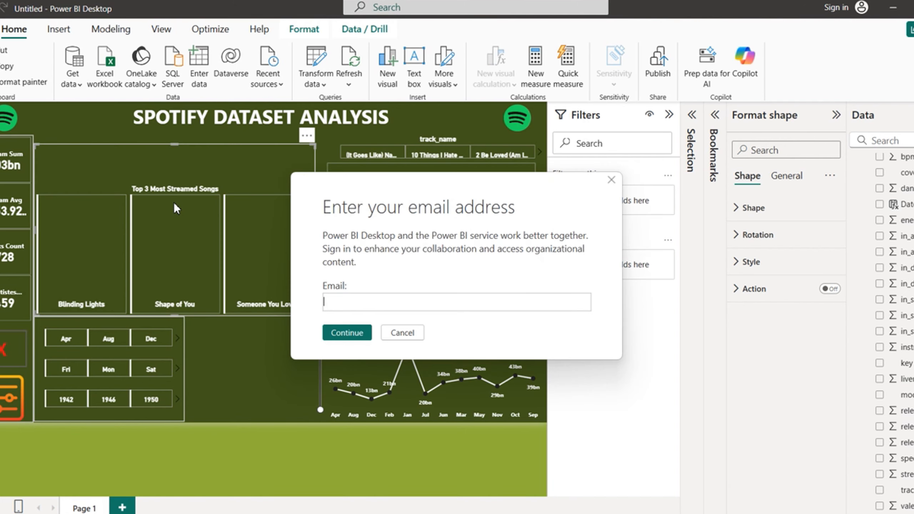
{"action": "left_click", "coordinate": [403, 332]}
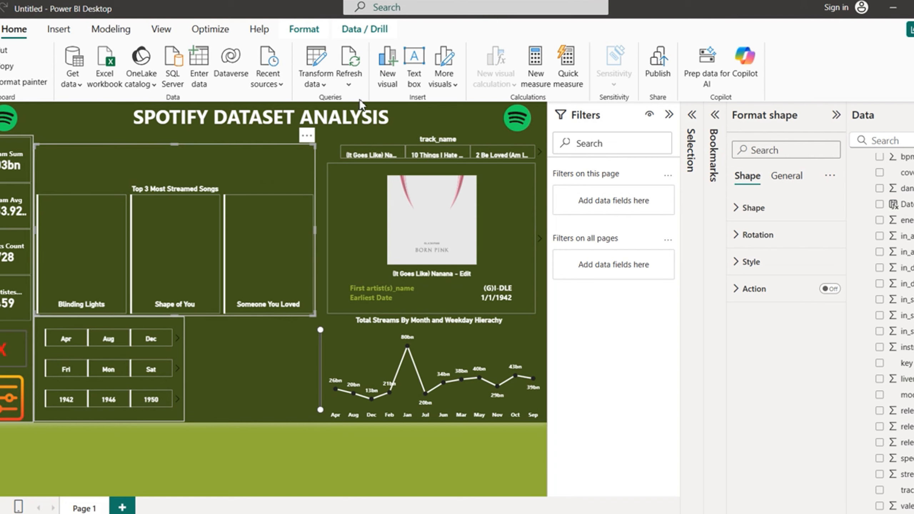
{"action": "mouse_move", "coordinate": [240, 219]}
{"action": "left_mouse_down"}
{"action": "mouse_move", "coordinate": [276, 218]}
{"action": "mouse_move", "coordinate": [241, 220]}
{"action": "left_mouse_up"}
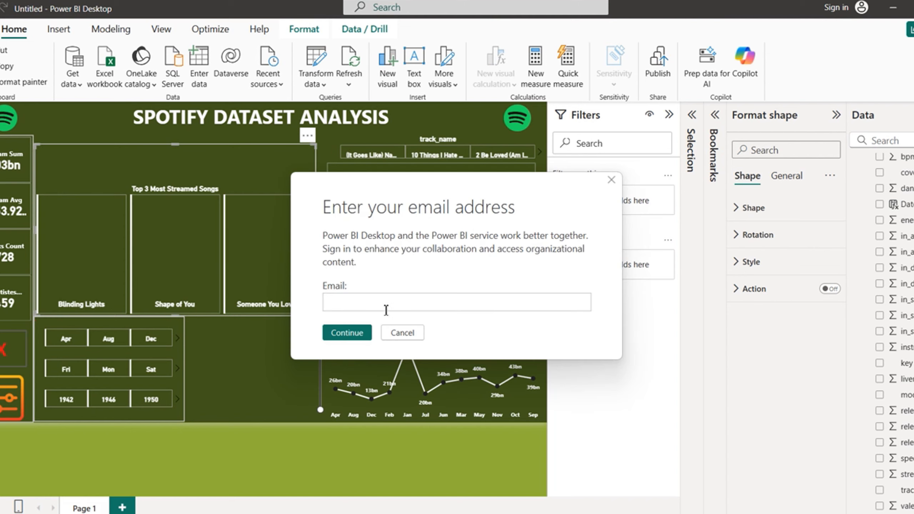
{"action": "left_click", "coordinate": [404, 330]}
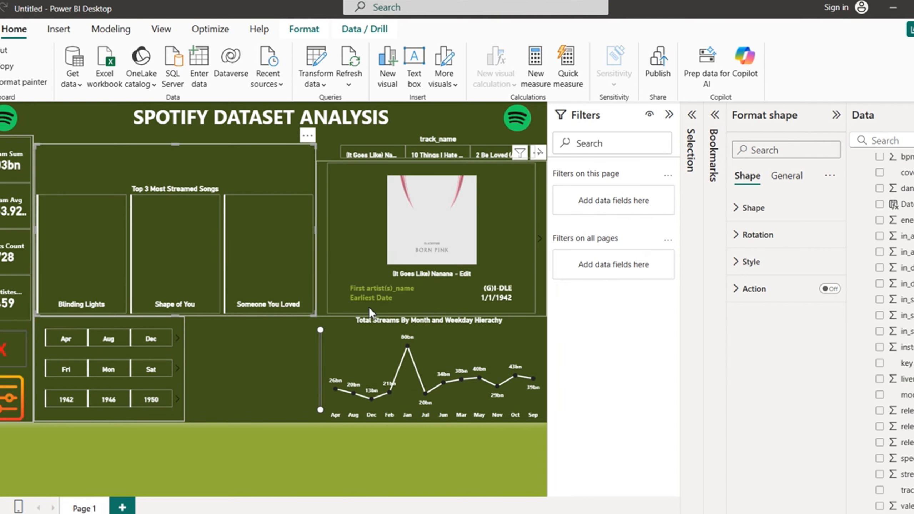
Step: Send the background box to the back behind all visuals
{"action": "left_click", "coordinate": [306, 31]}
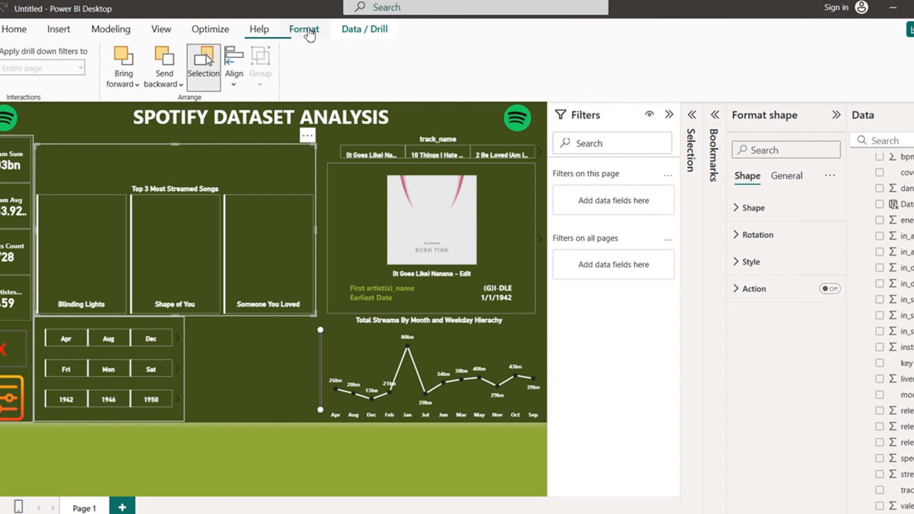
{"action": "left_click", "coordinate": [165, 79]}
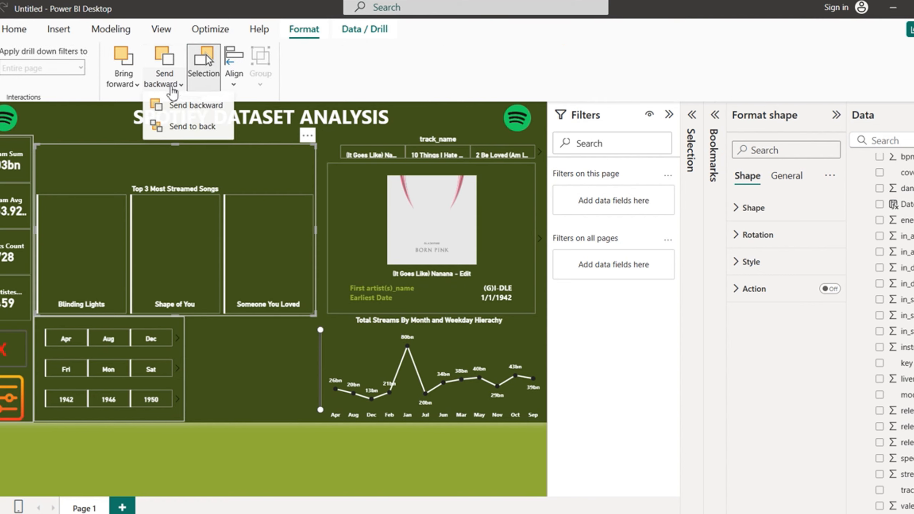
{"action": "left_click", "coordinate": [182, 129]}
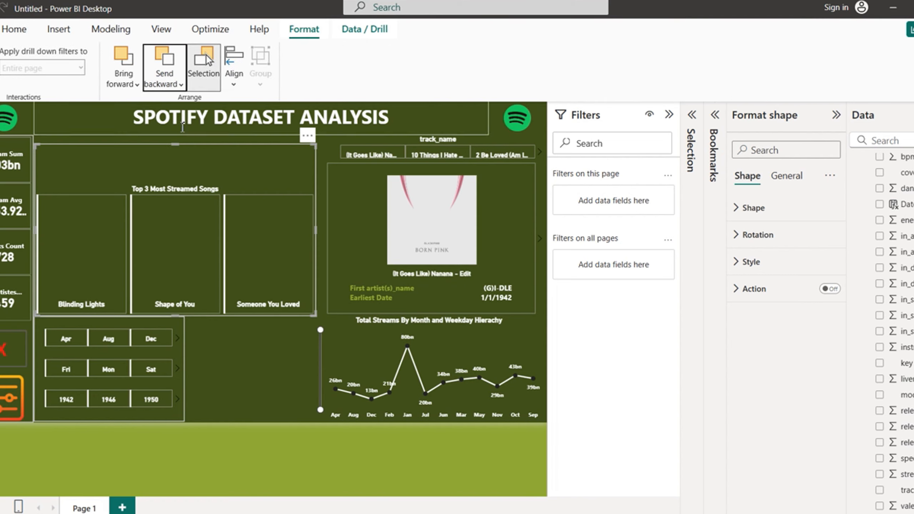
{"action": "left_click", "coordinate": [274, 448]}
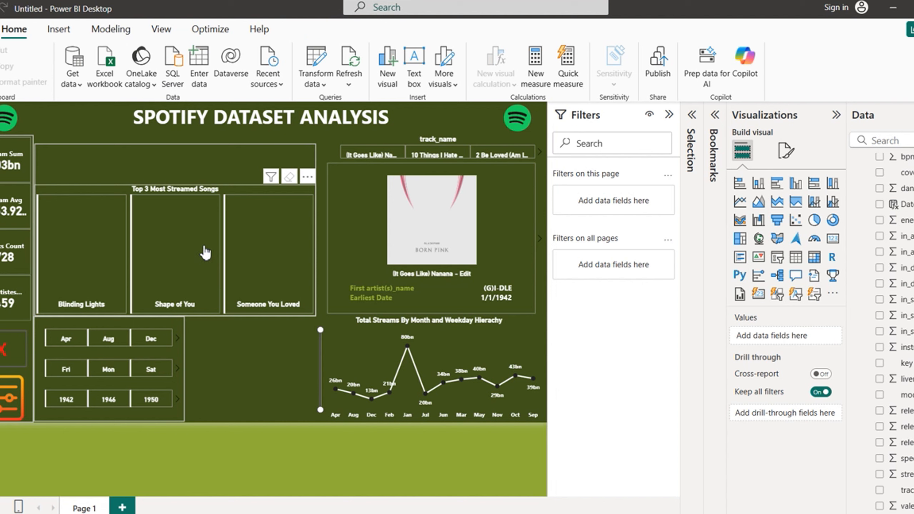
Step: Stretch the Top 3 visual up to the top of its background box
{"action": "left_click", "coordinate": [205, 252]}
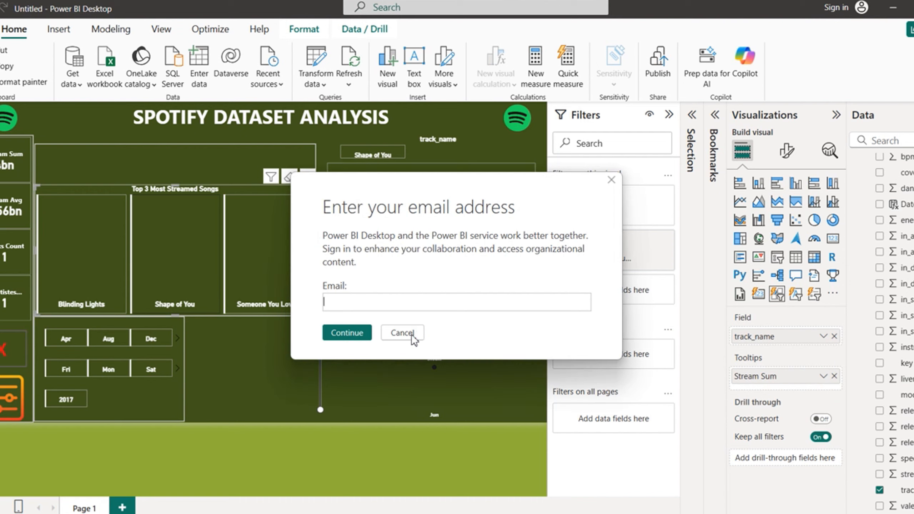
{"action": "left_click", "coordinate": [403, 333]}
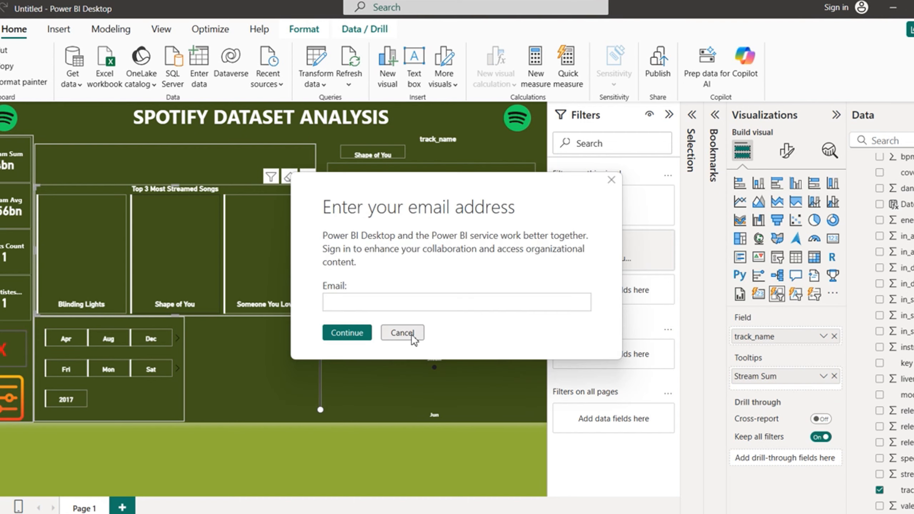
{"action": "left_click", "coordinate": [403, 333]}
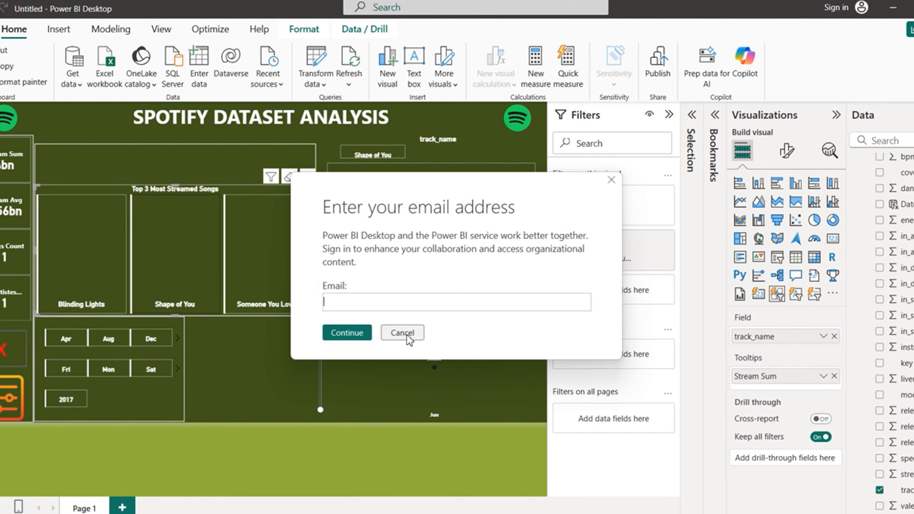
{"action": "left_click", "coordinate": [403, 333]}
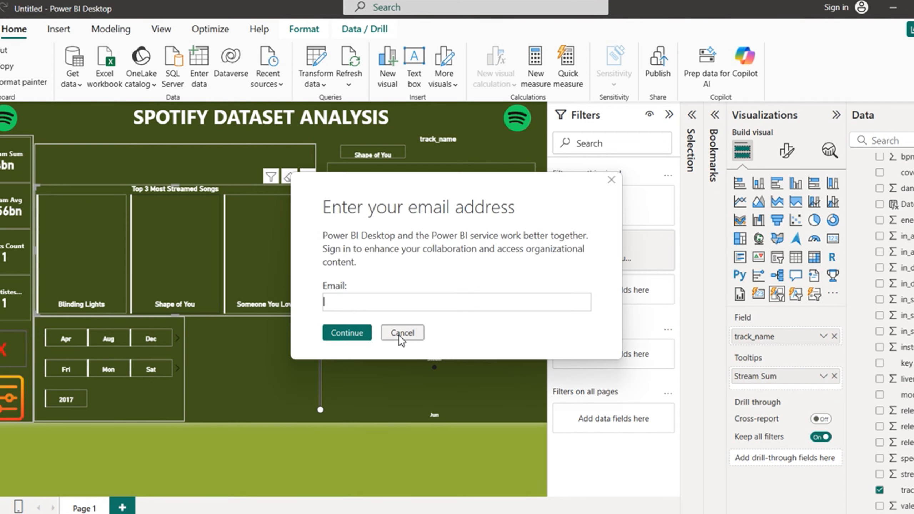
{"action": "left_click", "coordinate": [400, 334]}
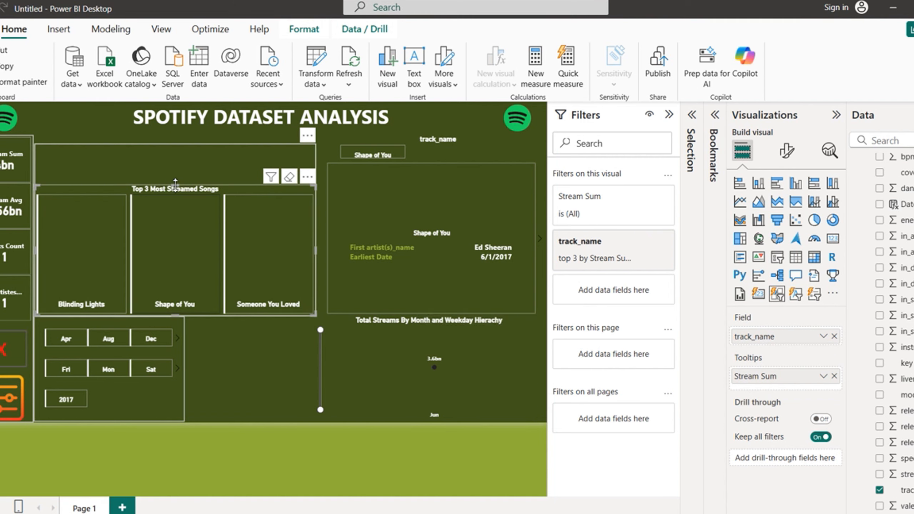
{"action": "left_click_drag", "start_coordinate": [176, 185], "coordinate": [181, 145]}
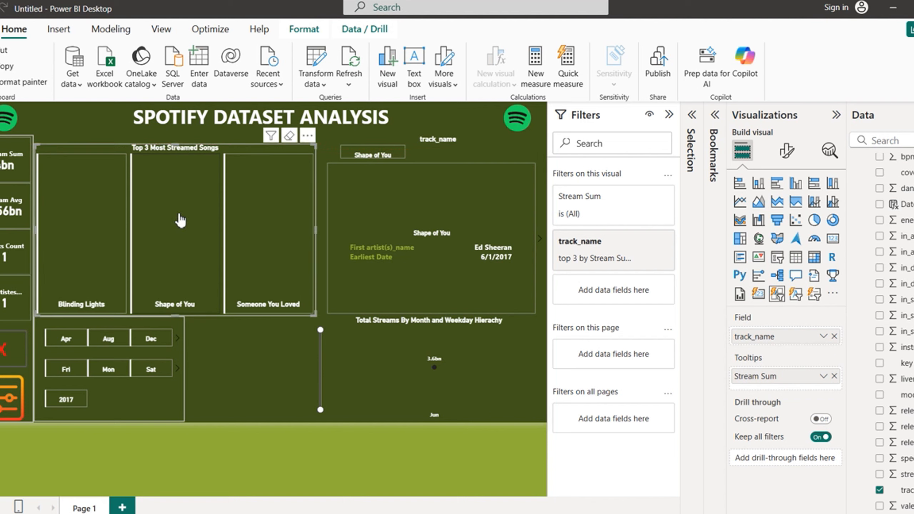
Step: Clear the Shape of You cross-filter on the dashboard
{"action": "left_click", "coordinate": [187, 249]}
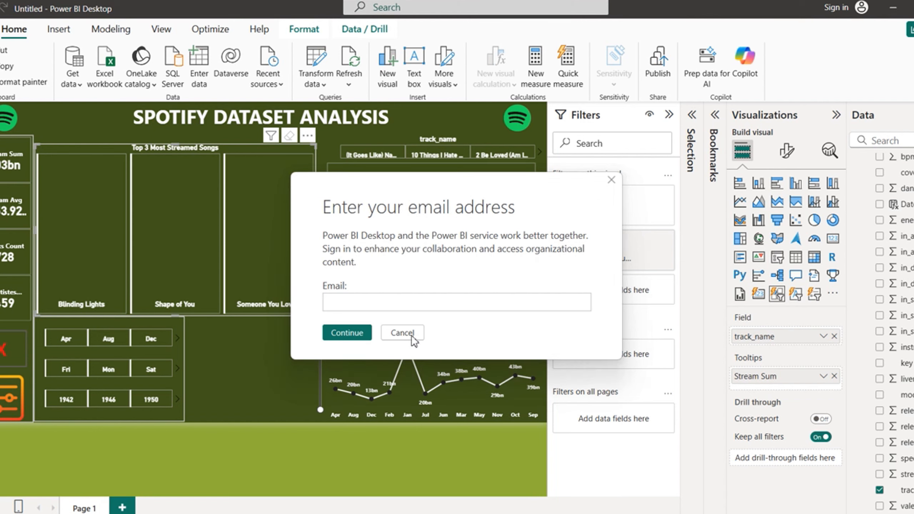
{"action": "left_click", "coordinate": [412, 338]}
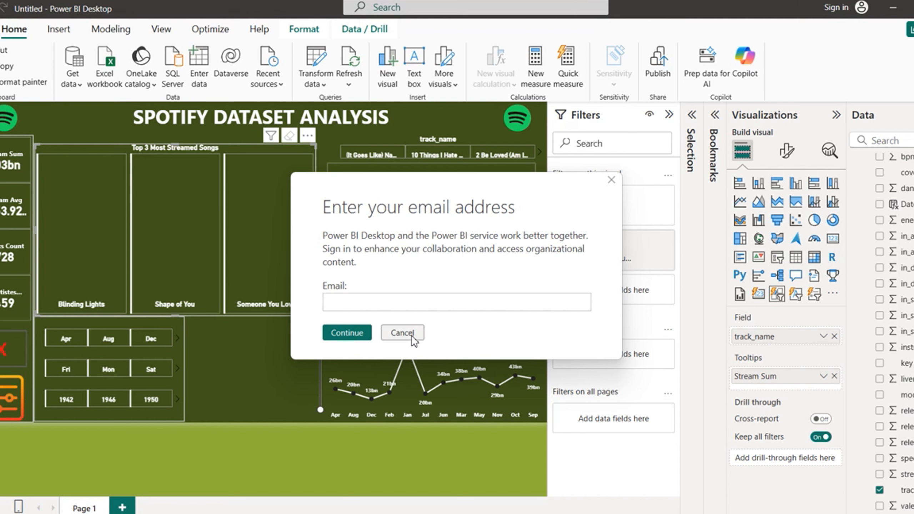
{"action": "left_click", "coordinate": [412, 337]}
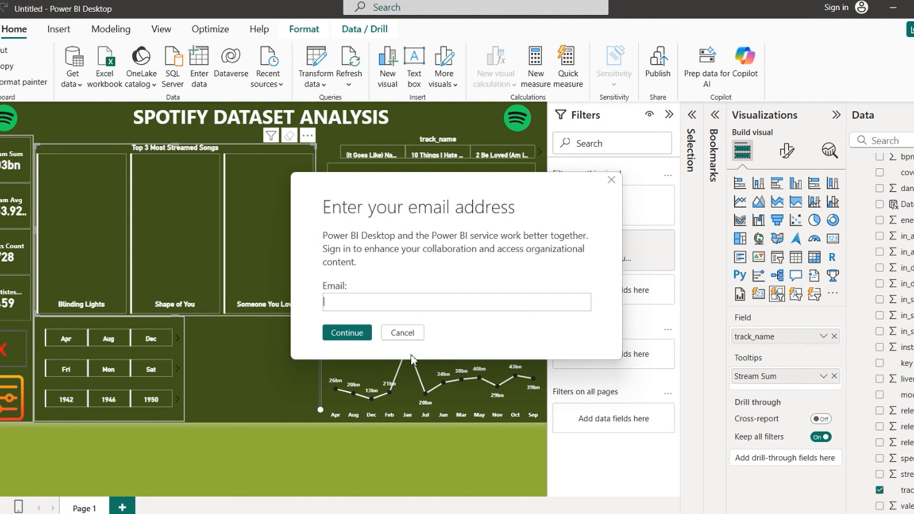
{"action": "left_click", "coordinate": [398, 331]}
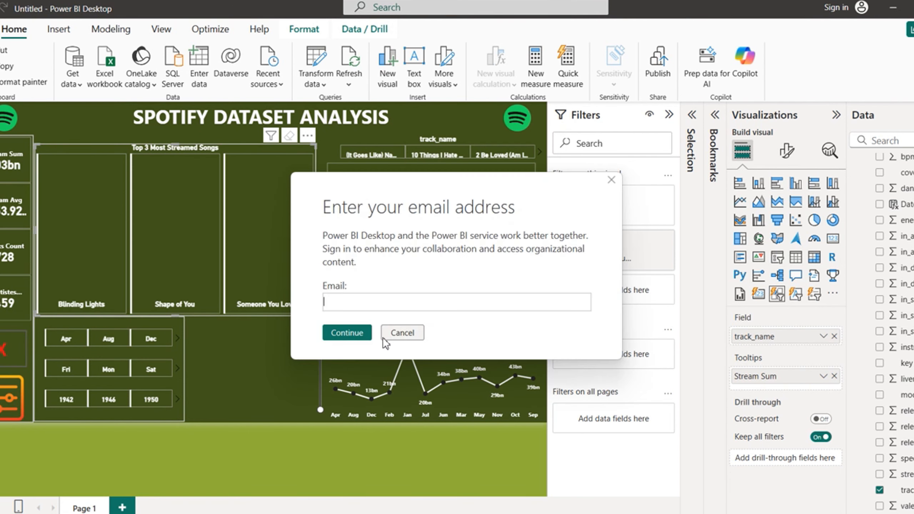
{"action": "left_click", "coordinate": [404, 332]}
{"action": "left_click", "coordinate": [405, 333]}
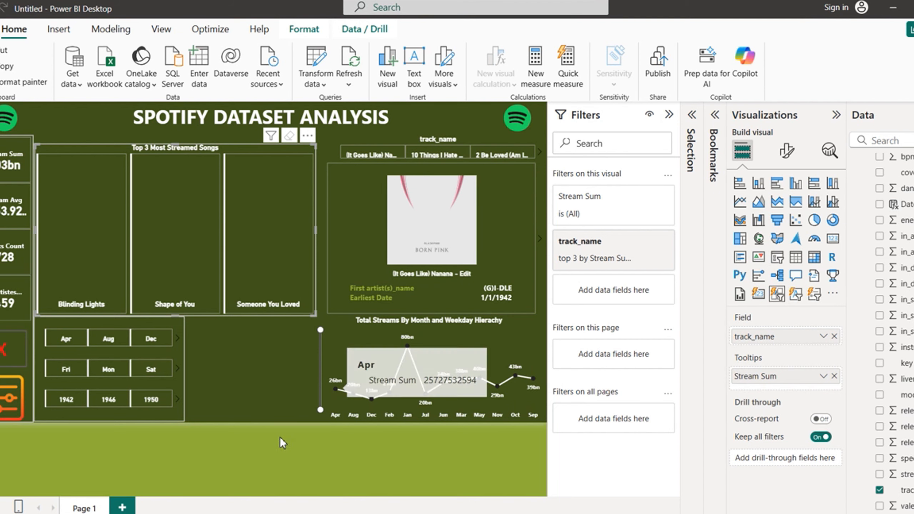
Step: Collapse the Filters pane and select the album card
{"action": "left_click", "coordinate": [291, 433]}
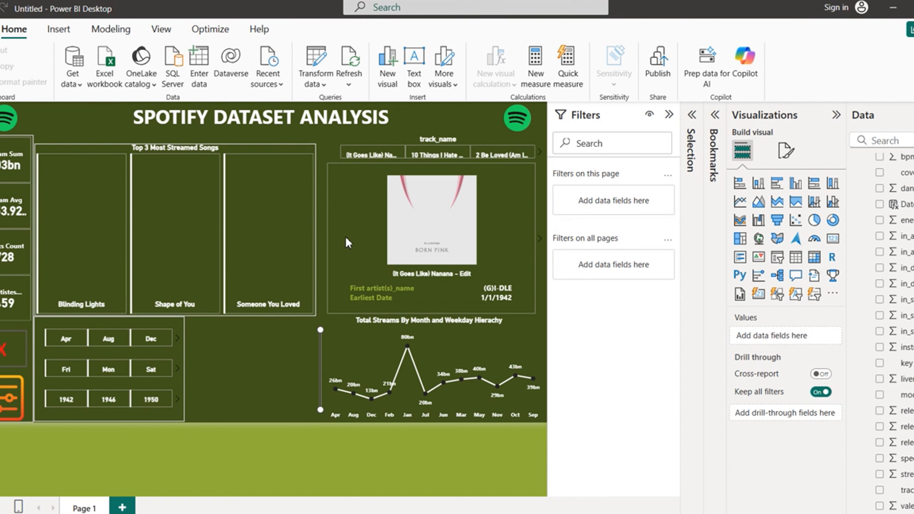
{"action": "left_click", "coordinate": [670, 115]}
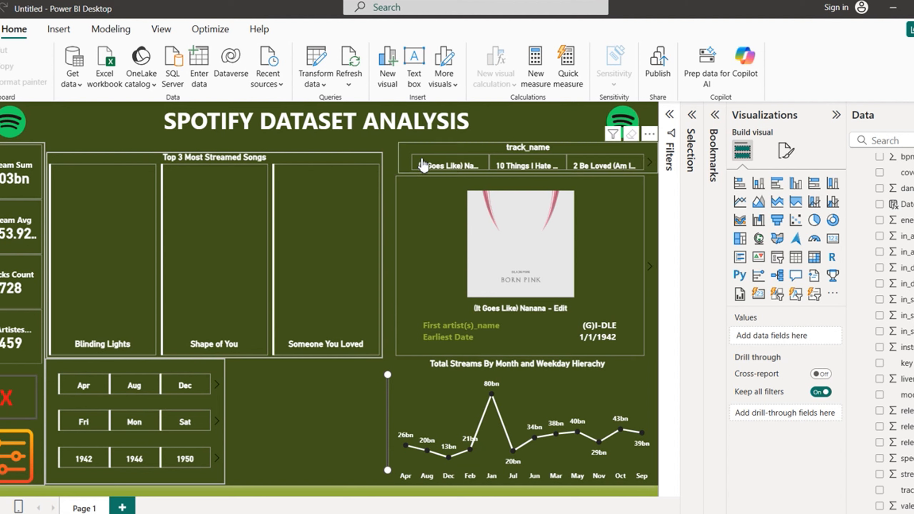
{"action": "left_click", "coordinate": [388, 212]}
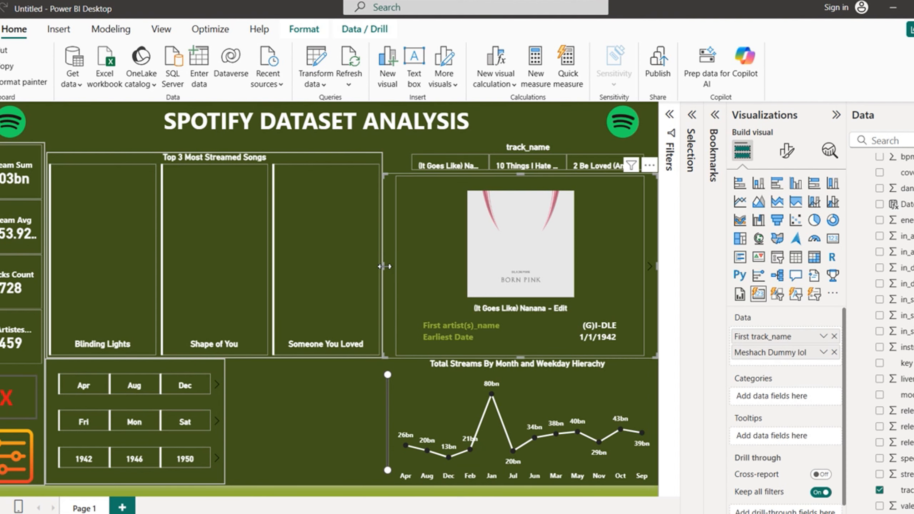
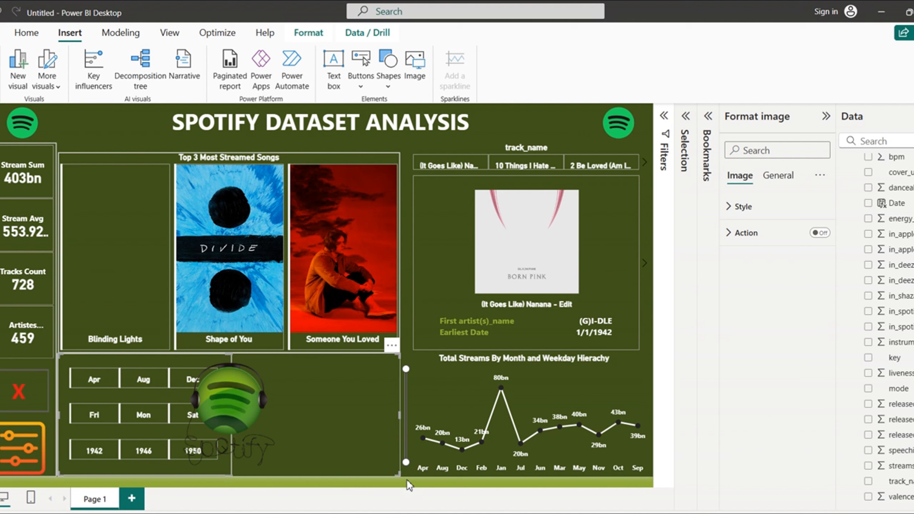
Step: Shift the headphone logo right and trim both sides so it sits centred between the date buttons and line chart
{"action": "left_click", "coordinate": [407, 479]}
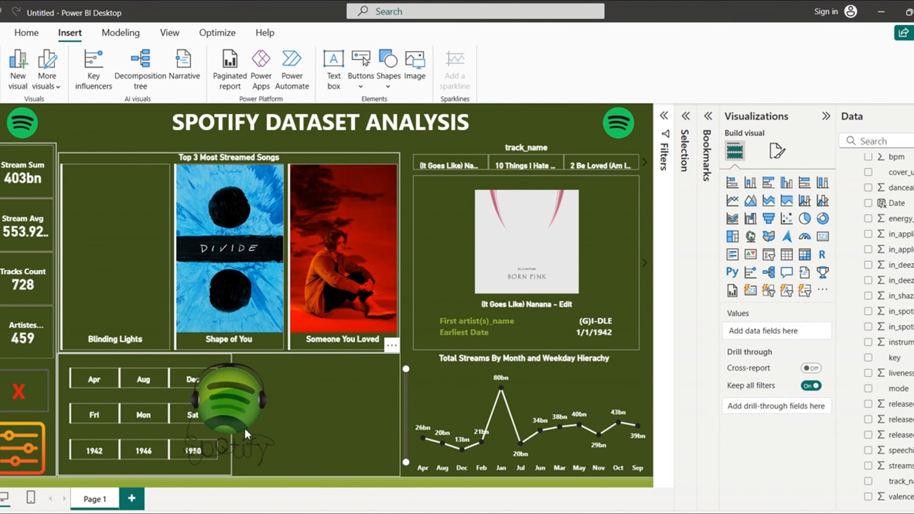
{"action": "left_click", "coordinate": [237, 402]}
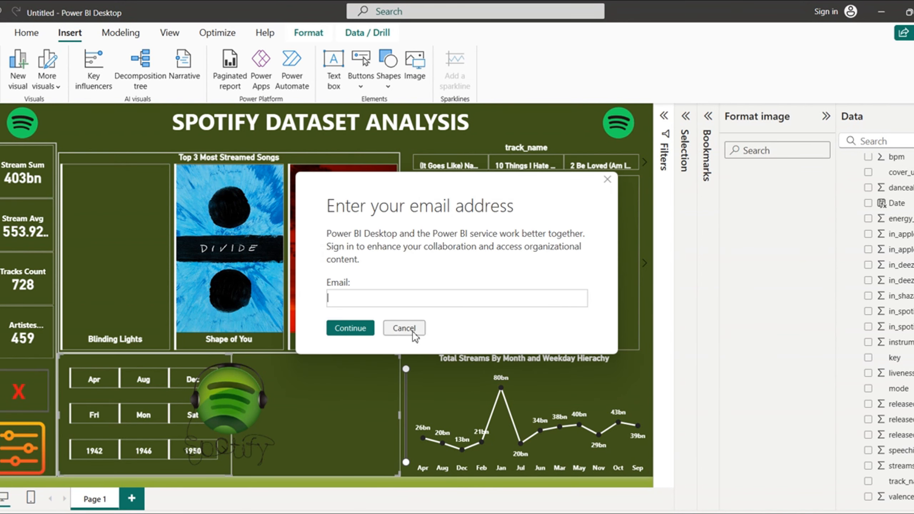
{"action": "left_click", "coordinate": [412, 330]}
{"action": "left_click_drag", "start_coordinate": [234, 392], "coordinate": [319, 390]}
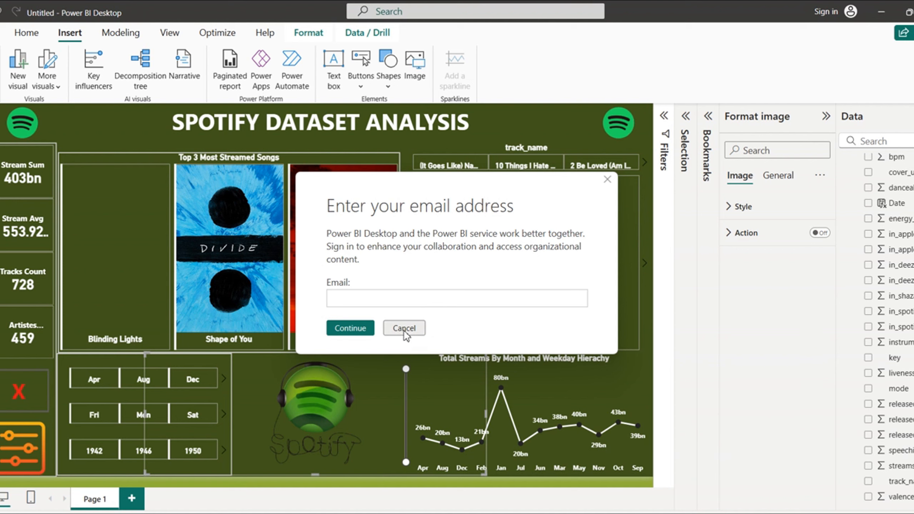
{"action": "left_click", "coordinate": [405, 328]}
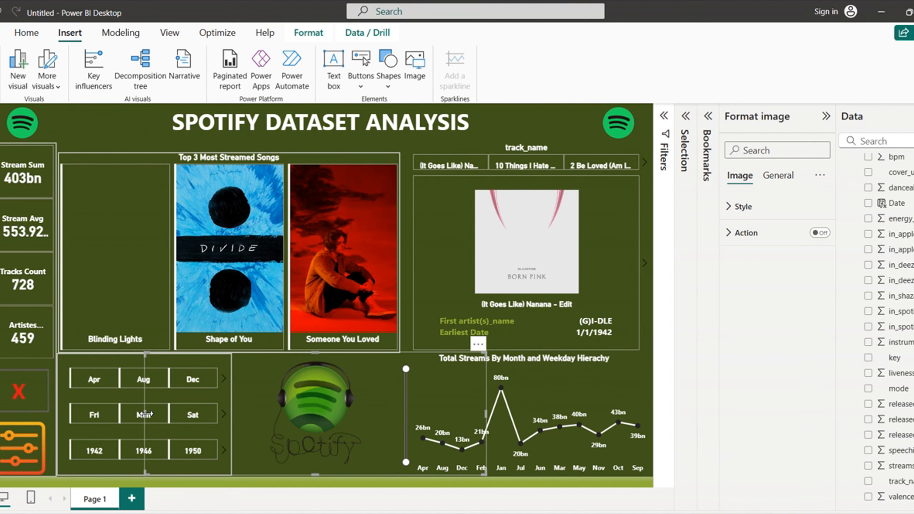
{"action": "left_click_drag", "start_coordinate": [145, 415], "coordinate": [237, 415]}
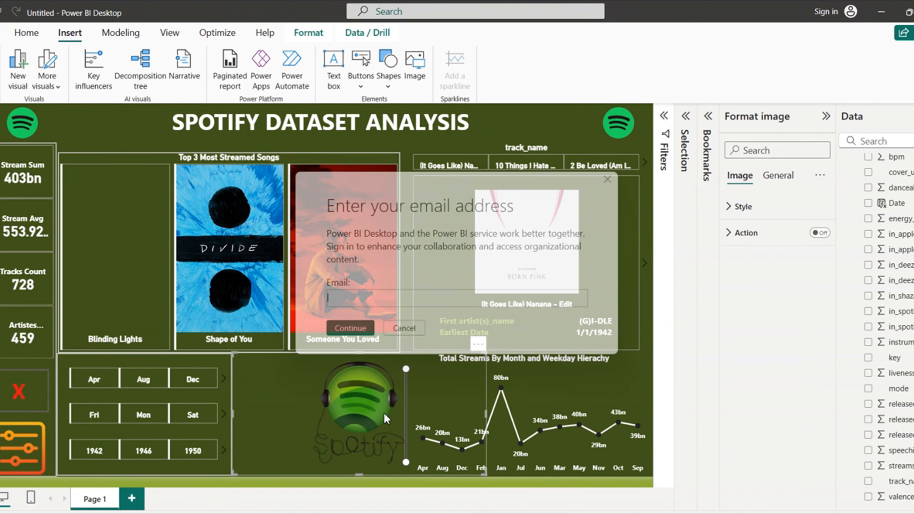
{"action": "left_click", "coordinate": [405, 328]}
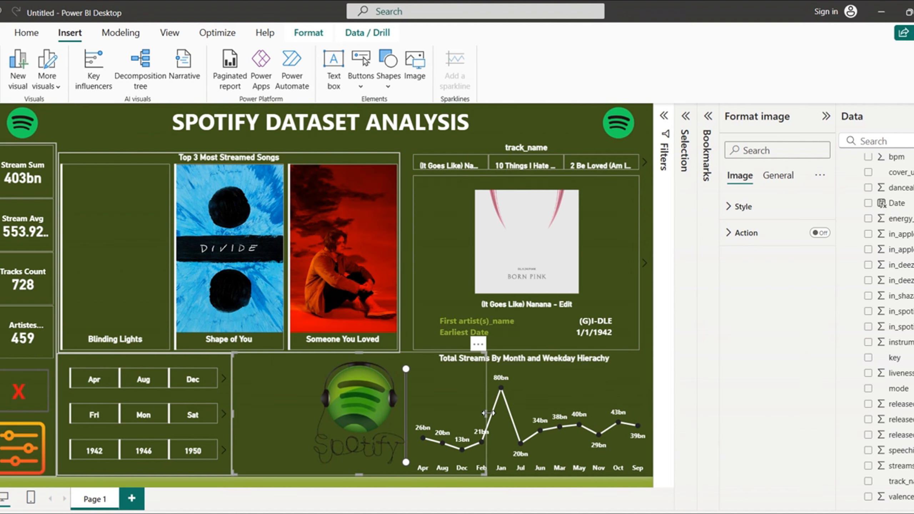
{"action": "left_click_drag", "start_coordinate": [489, 413], "coordinate": [402, 425]}
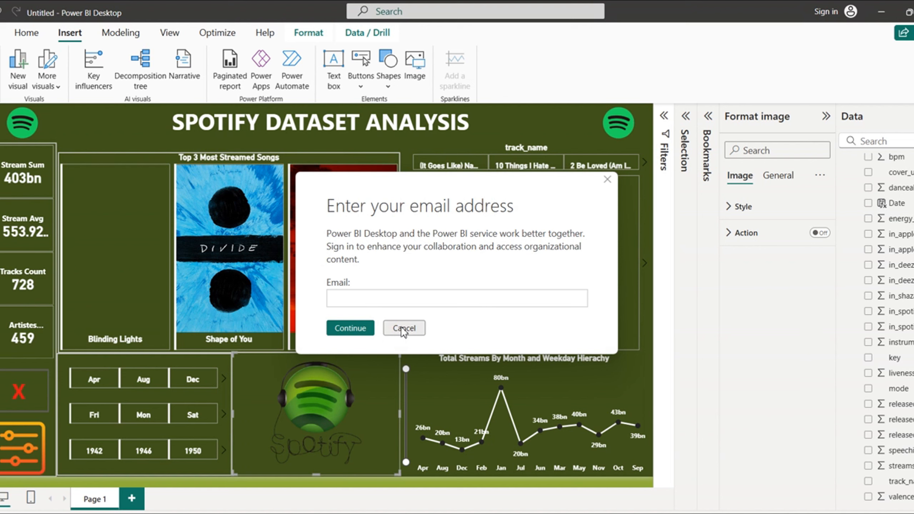
{"action": "left_click", "coordinate": [402, 328]}
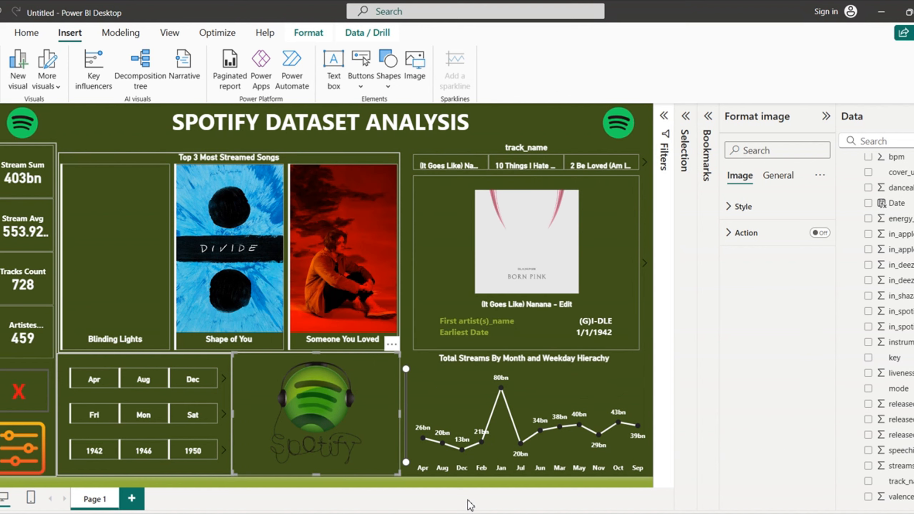
Step: Connect to the itel S23 Wi-Fi network so the Blinding Lights cover loads
{"action": "left_click", "coordinate": [423, 489]}
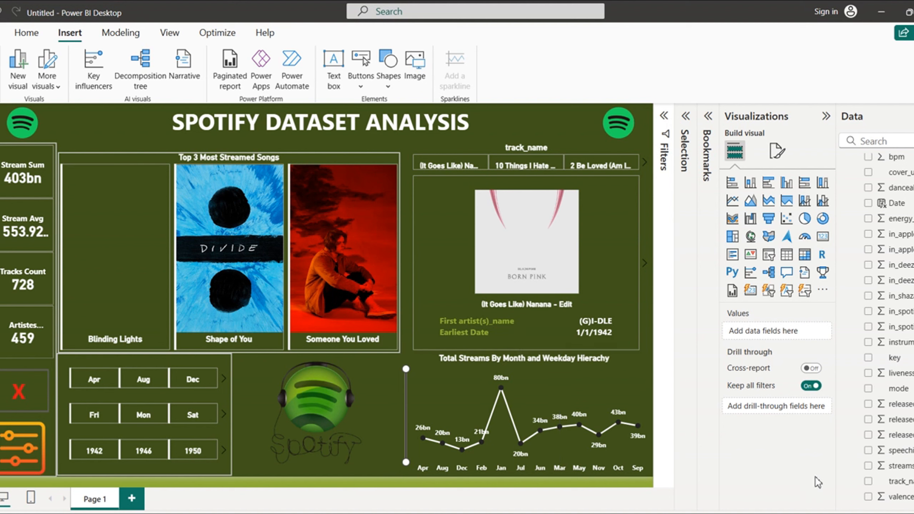
{"action": "key", "text": "super+a"}
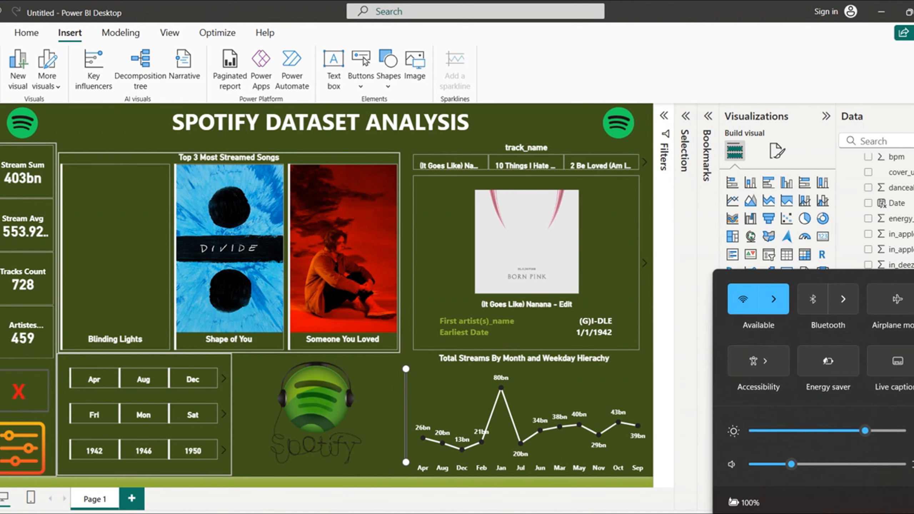
{"action": "left_click", "coordinate": [774, 300]}
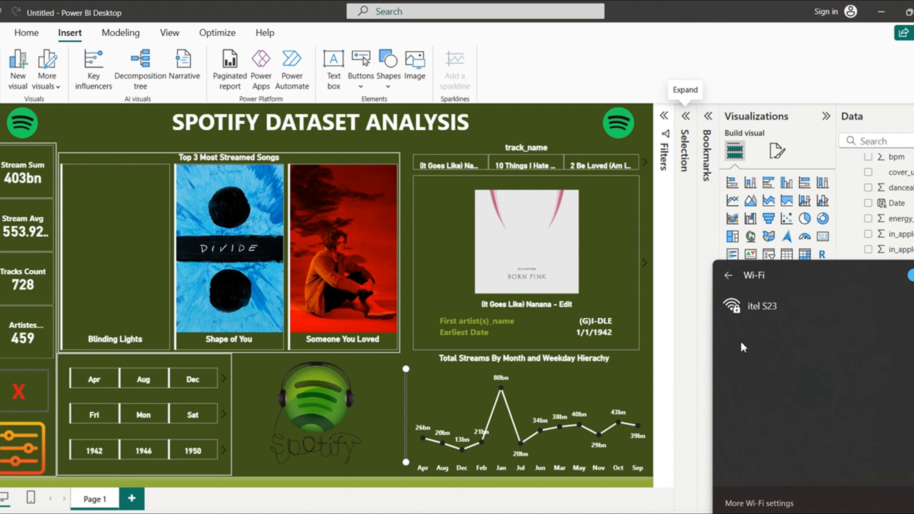
{"action": "left_click", "coordinate": [763, 302]}
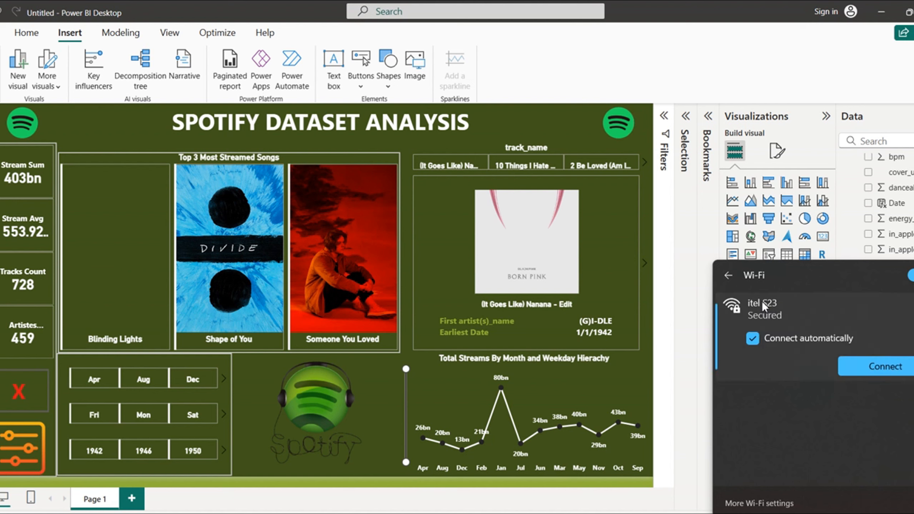
{"action": "left_click", "coordinate": [872, 363]}
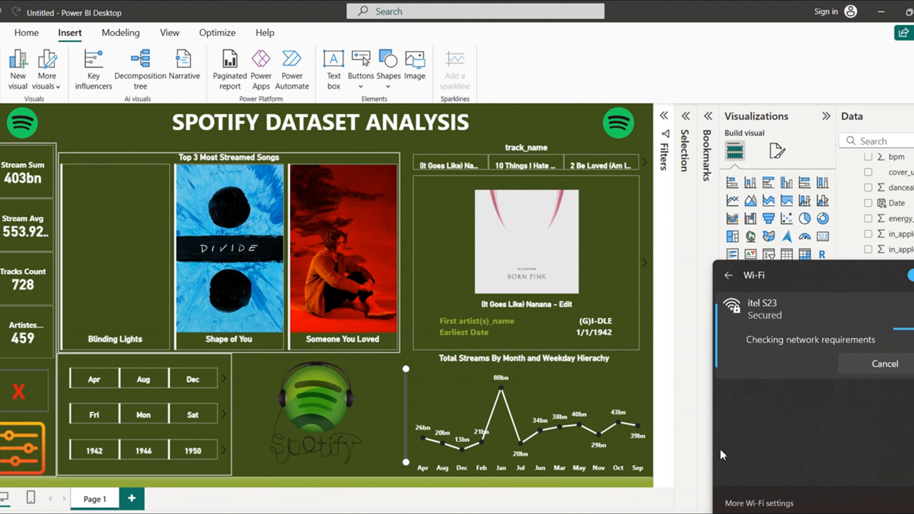
{"action": "left_click", "coordinate": [594, 501]}
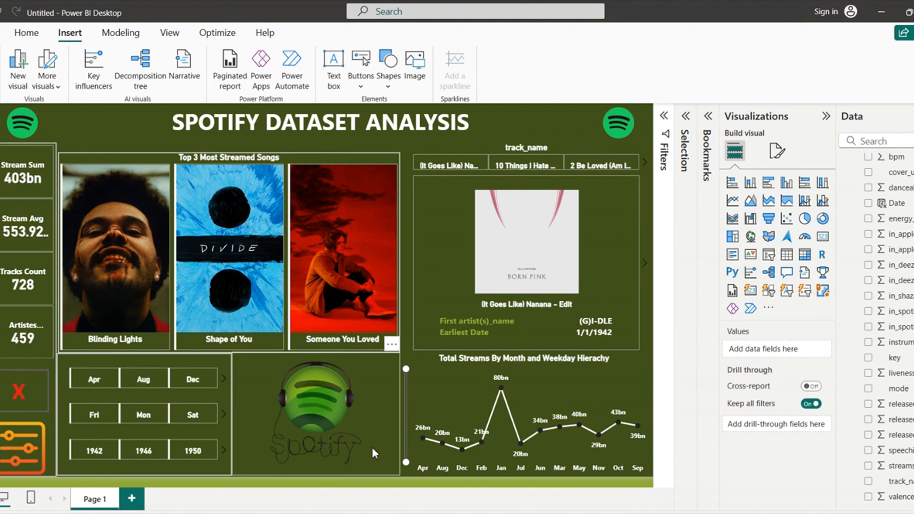
Step: Flip the album card to its details and back, then filter the report to 10 Things I Hate About You
{"action": "left_click", "coordinate": [646, 265]}
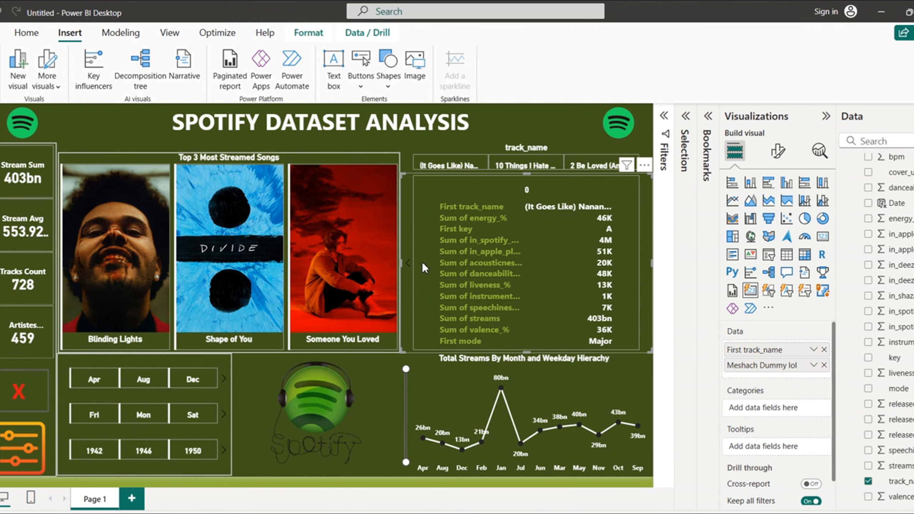
{"action": "left_click", "coordinate": [409, 263]}
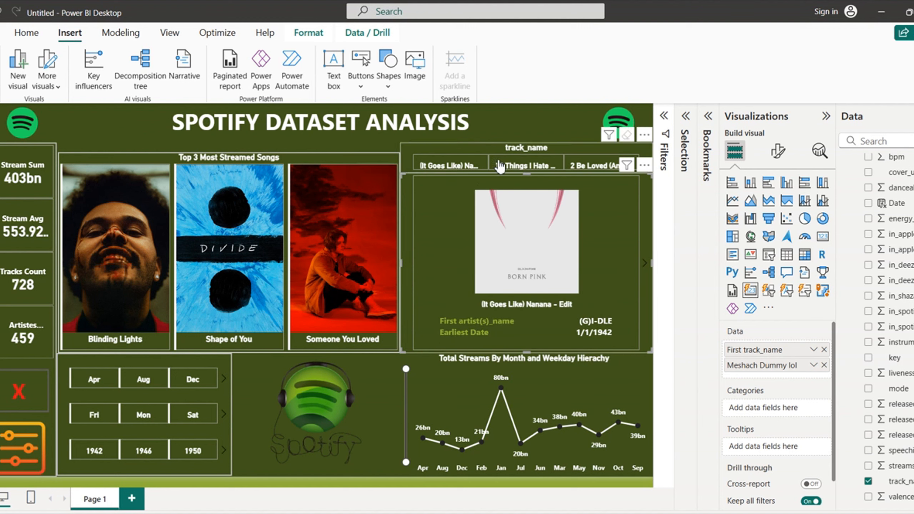
{"action": "left_click", "coordinate": [543, 166]}
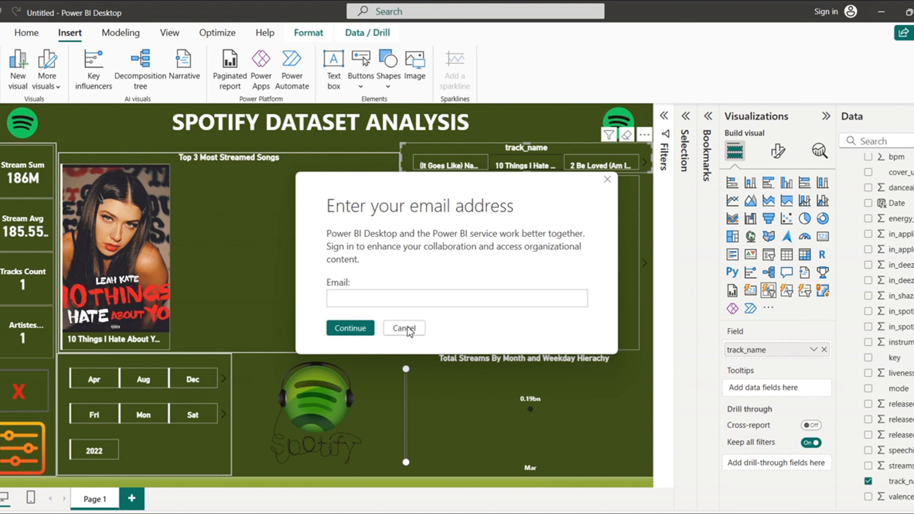
{"action": "left_click", "coordinate": [404, 329]}
{"action": "left_click", "coordinate": [413, 332]}
{"action": "left_click", "coordinate": [413, 332]}
{"action": "left_click", "coordinate": [413, 332]}
{"action": "left_click", "coordinate": [413, 331]}
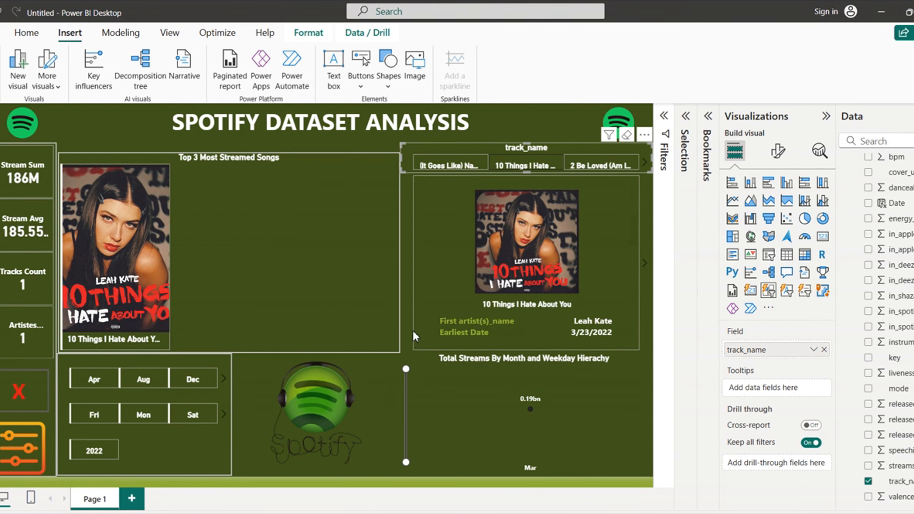
{"action": "left_click", "coordinate": [413, 332]}
{"action": "left_click", "coordinate": [412, 331]}
{"action": "left_click", "coordinate": [413, 331]}
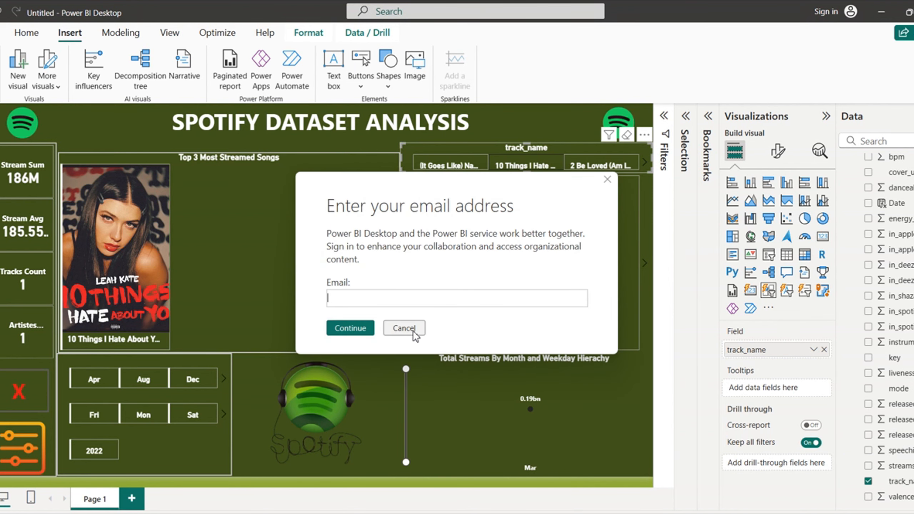
{"action": "left_click", "coordinate": [413, 331]}
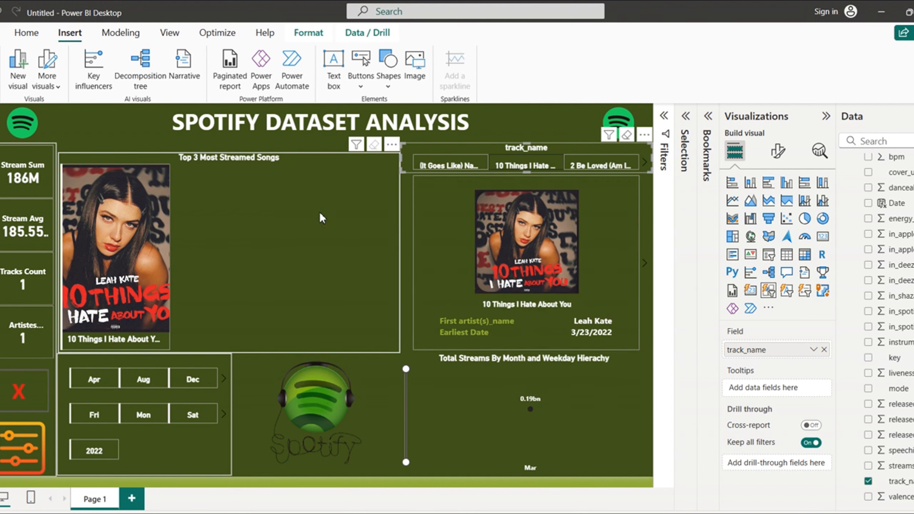
Step: Filter the report to the third listed track, 2 Be Loved (Am I Ready)
{"action": "left_click", "coordinate": [606, 167]}
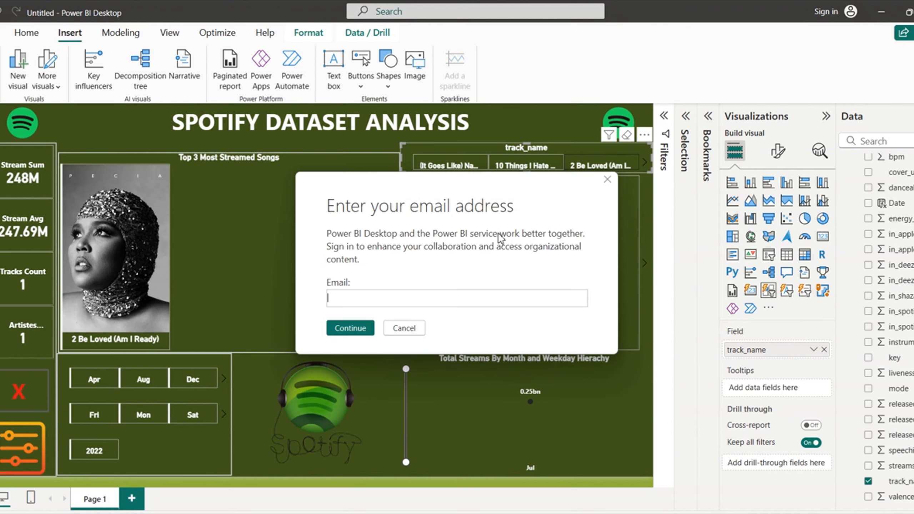
{"action": "left_click", "coordinate": [407, 331]}
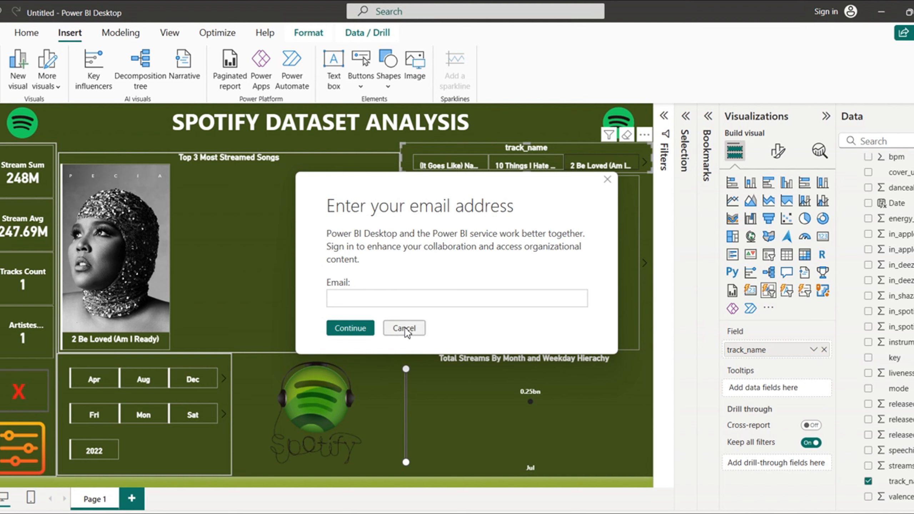
{"action": "left_click", "coordinate": [406, 328]}
{"action": "left_click", "coordinate": [405, 329]}
{"action": "left_click", "coordinate": [405, 328]}
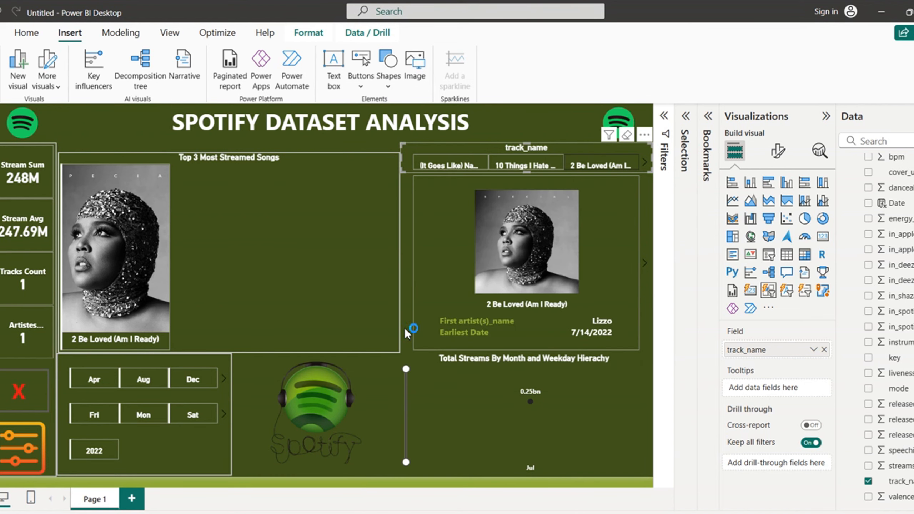
{"action": "left_click", "coordinate": [404, 328]}
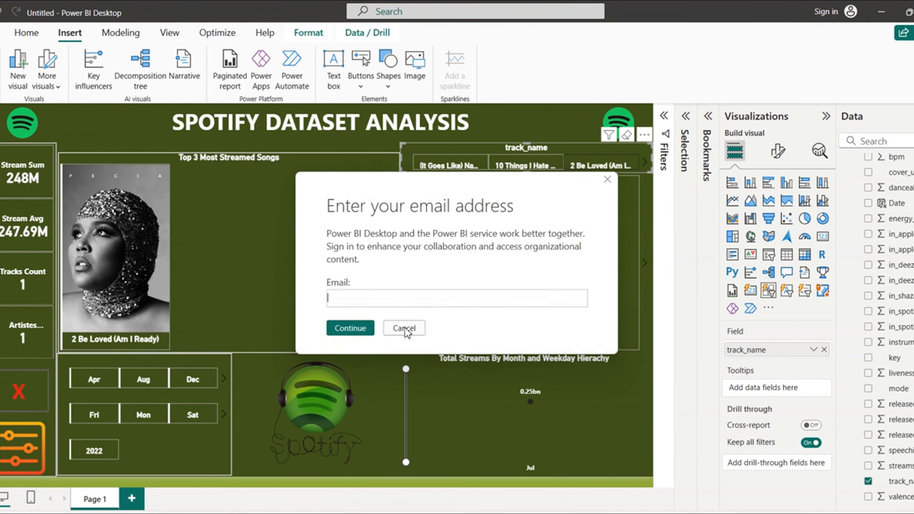
{"action": "left_click", "coordinate": [404, 328]}
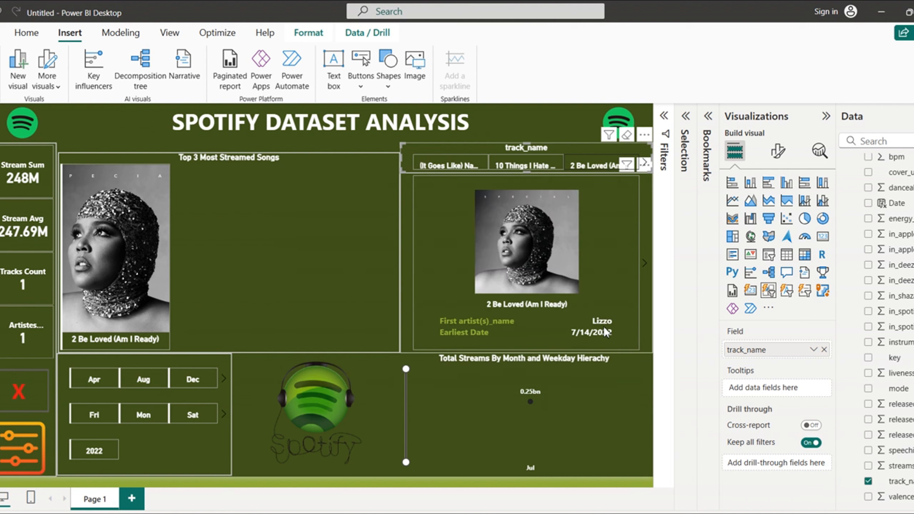
Step: Flip the album card to its field values and back, then show the Selection pane
{"action": "left_click", "coordinate": [645, 265]}
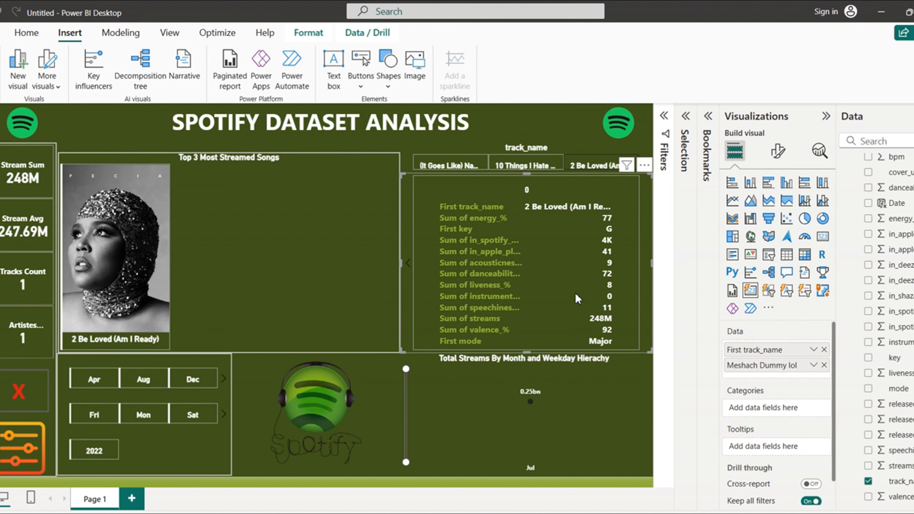
{"action": "left_click", "coordinate": [408, 267]}
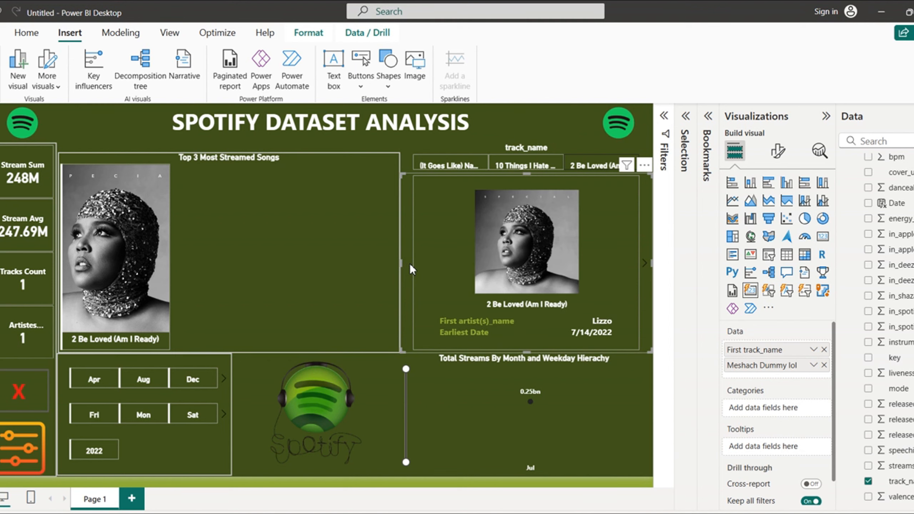
{"action": "mouse_move", "coordinate": [636, 167]}
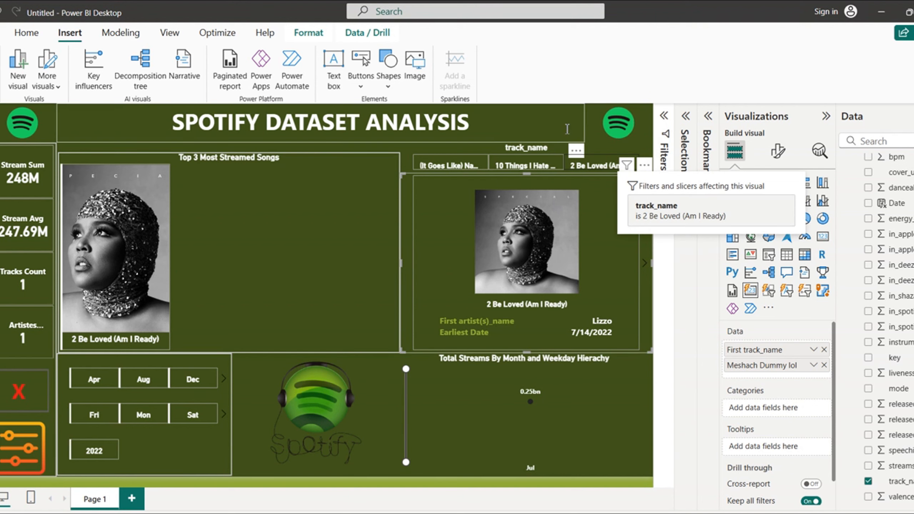
{"action": "left_click", "coordinate": [544, 491]}
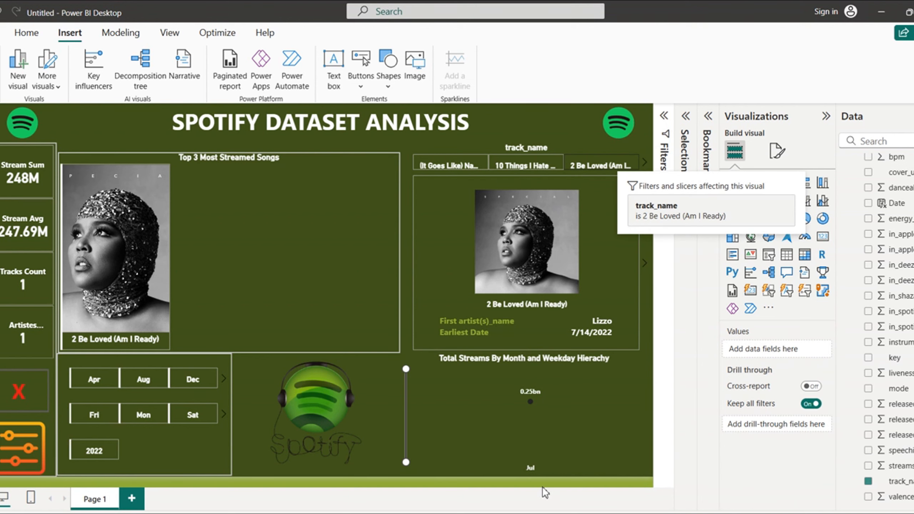
{"action": "left_click", "coordinate": [688, 313]}
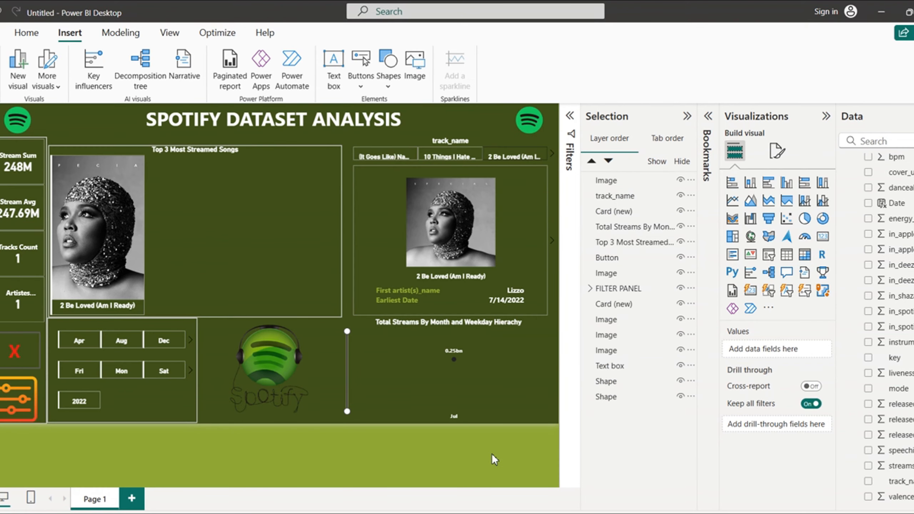
Step: Page the track slicer to the A titles and filter the report to Adore You
{"action": "left_click", "coordinate": [554, 158]}
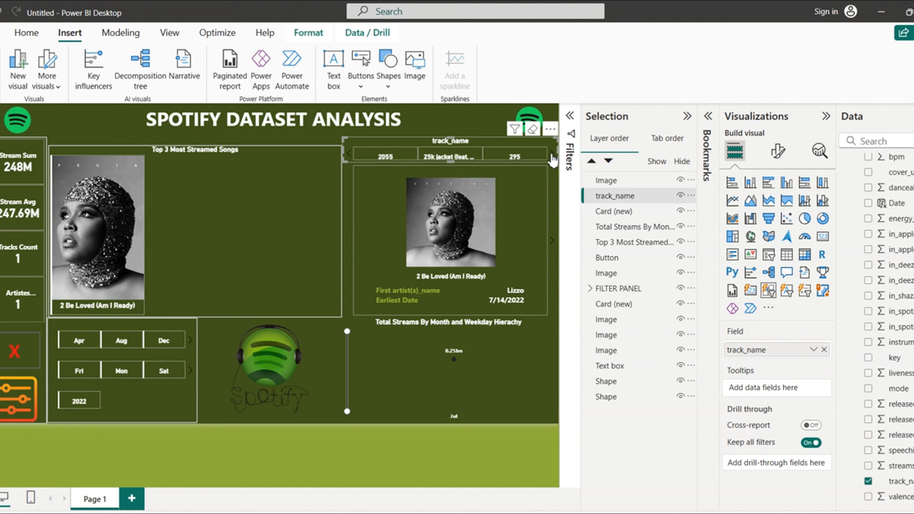
{"action": "left_click", "coordinate": [553, 158]}
{"action": "left_click", "coordinate": [553, 159]}
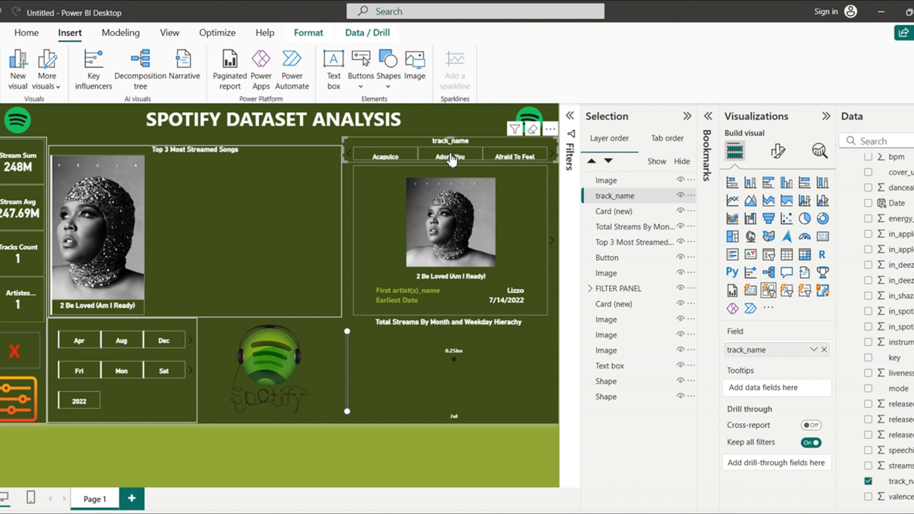
{"action": "left_click", "coordinate": [463, 158]}
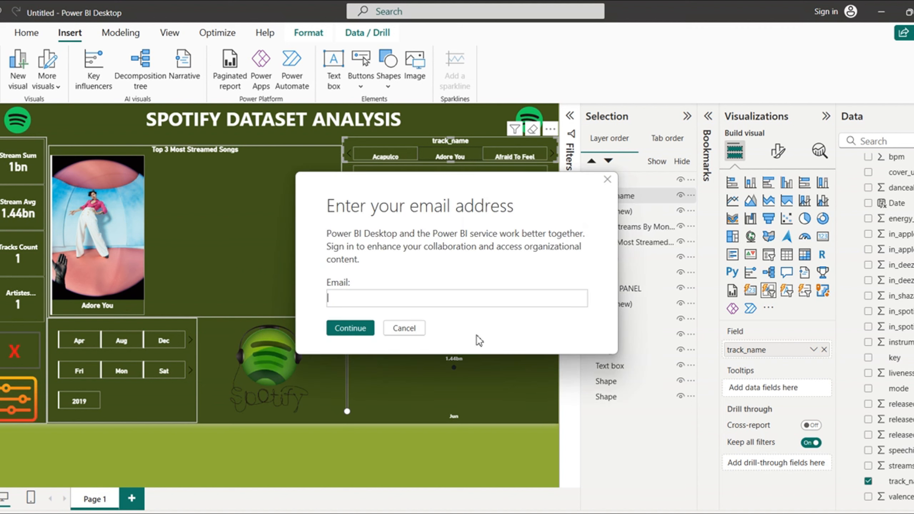
{"action": "left_click", "coordinate": [397, 327]}
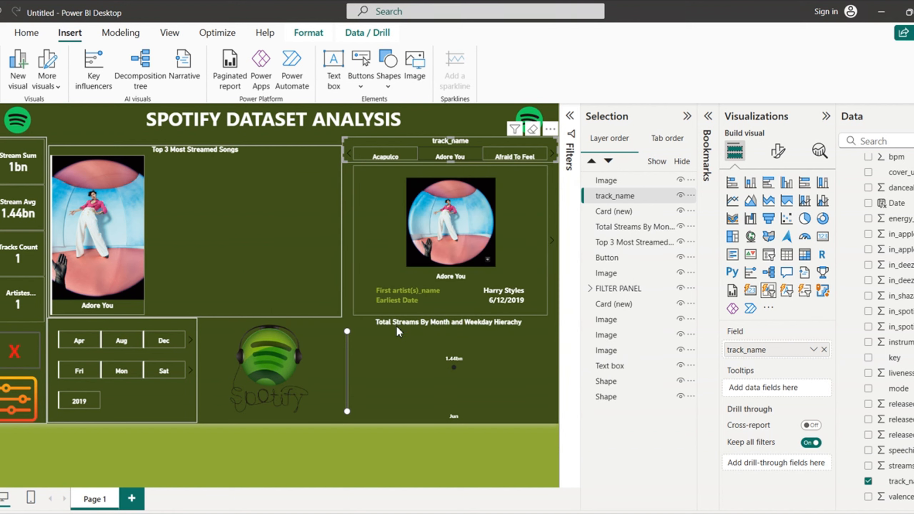
{"action": "left_click", "coordinate": [398, 329]}
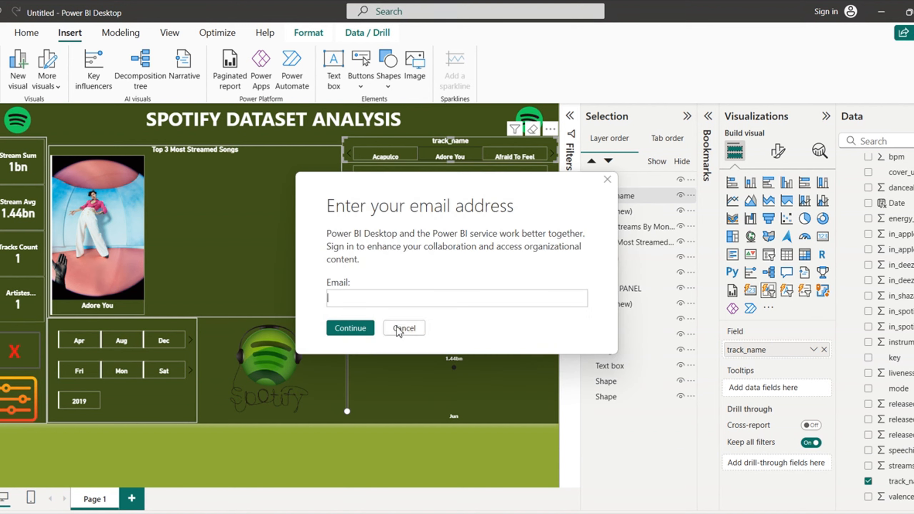
{"action": "left_click", "coordinate": [397, 327]}
{"action": "left_click", "coordinate": [396, 326]}
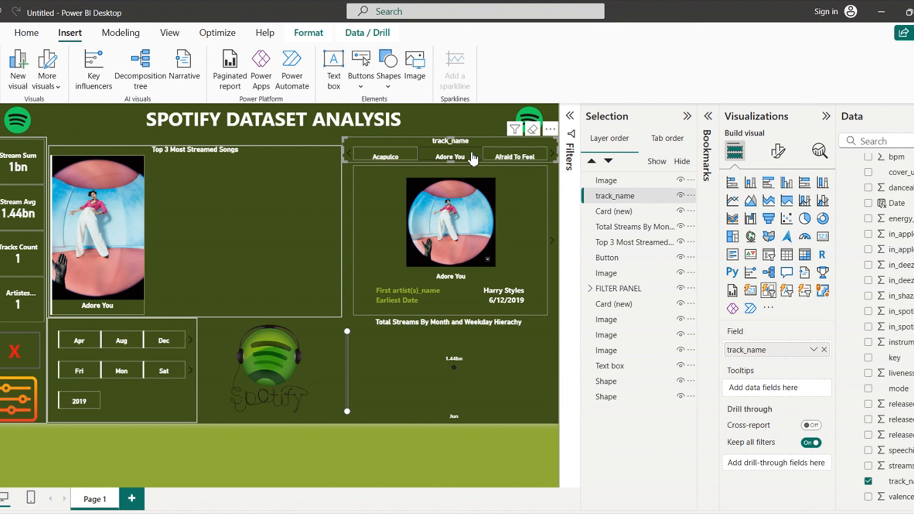
Step: Clear the Adore You filter and collapse the Selection pane
{"action": "left_click", "coordinate": [457, 159]}
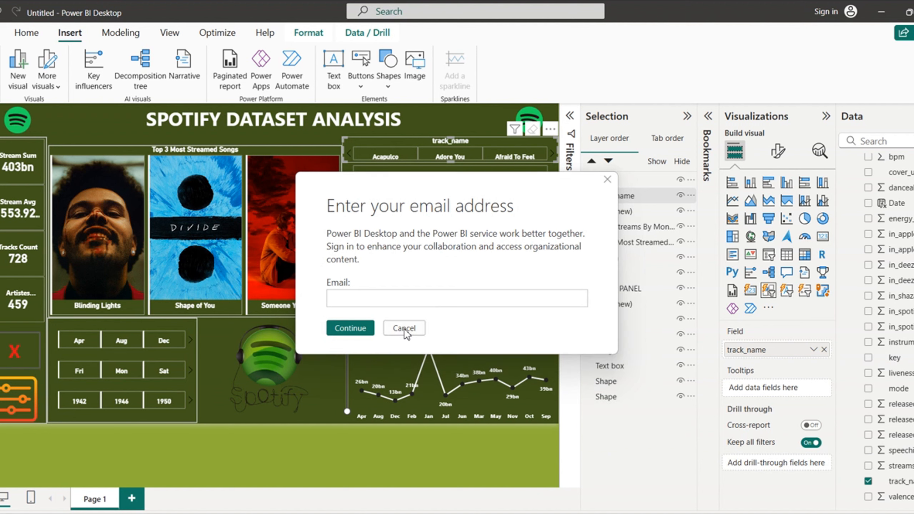
{"action": "left_click", "coordinate": [404, 328]}
{"action": "left_click", "coordinate": [404, 328]}
{"action": "left_click", "coordinate": [404, 329]}
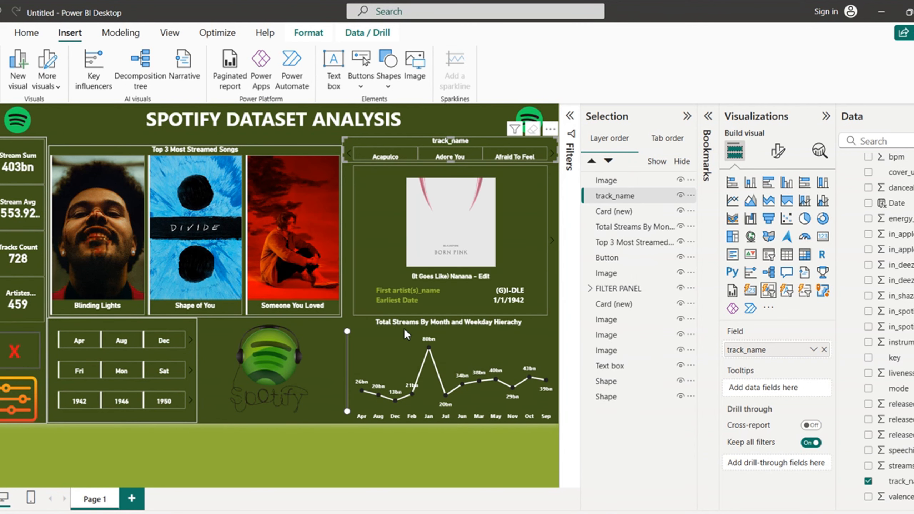
{"action": "left_click", "coordinate": [405, 329]}
{"action": "left_click", "coordinate": [405, 329]}
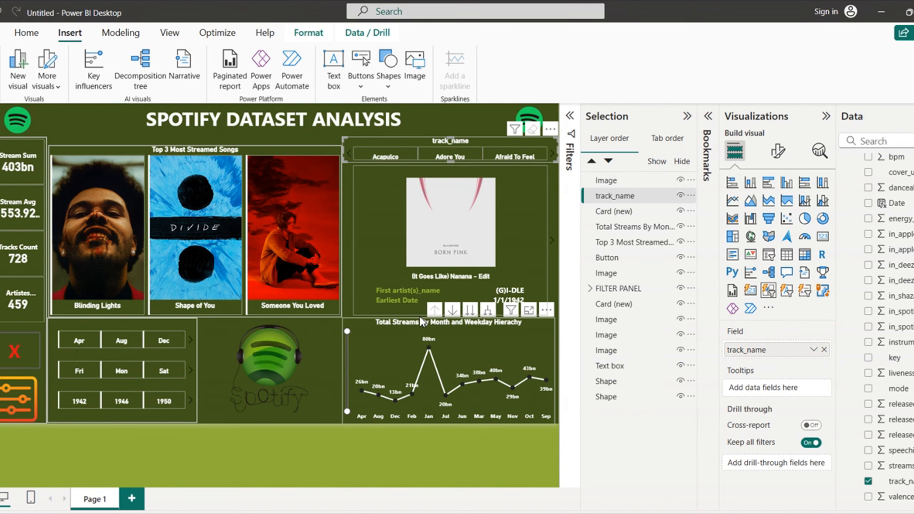
{"action": "left_click", "coordinate": [687, 116]}
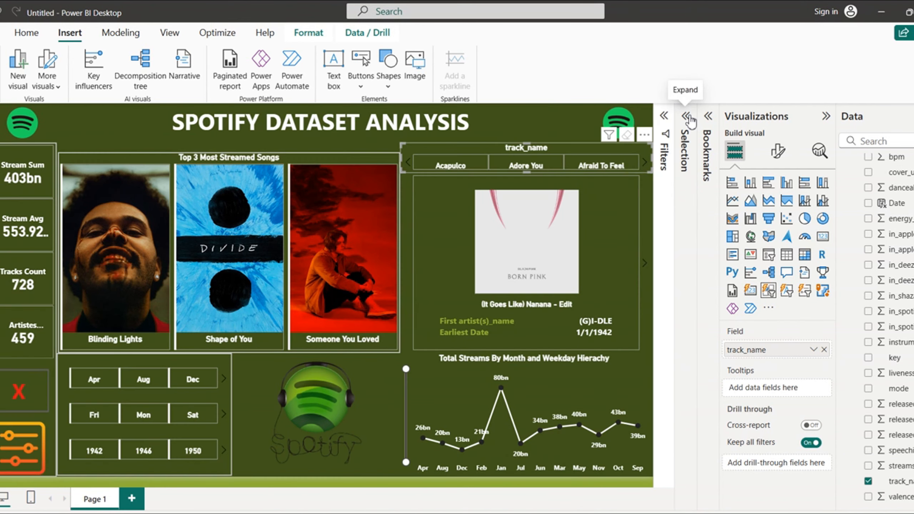